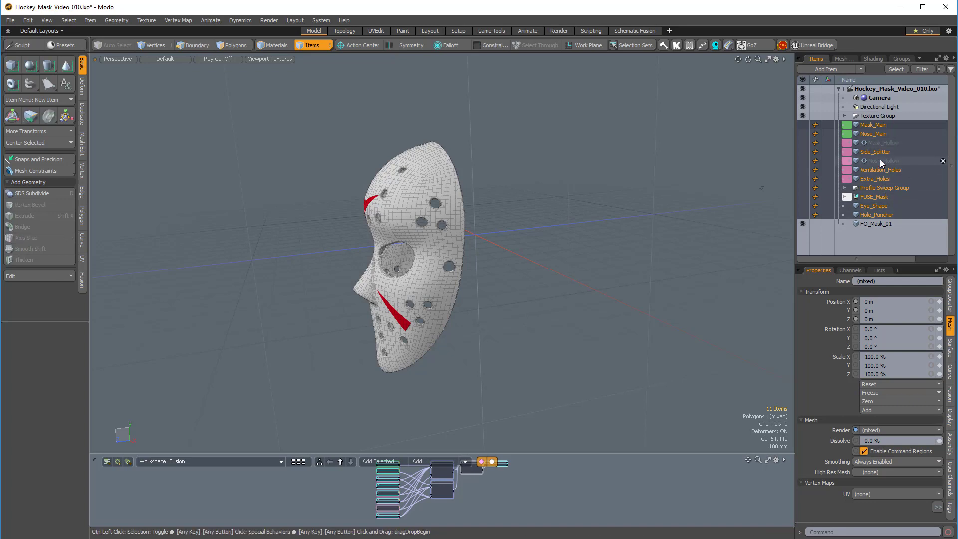
Group the selected fusion items under a new group locator named GRP_Fusion_Parts.
key("ctrl+g")
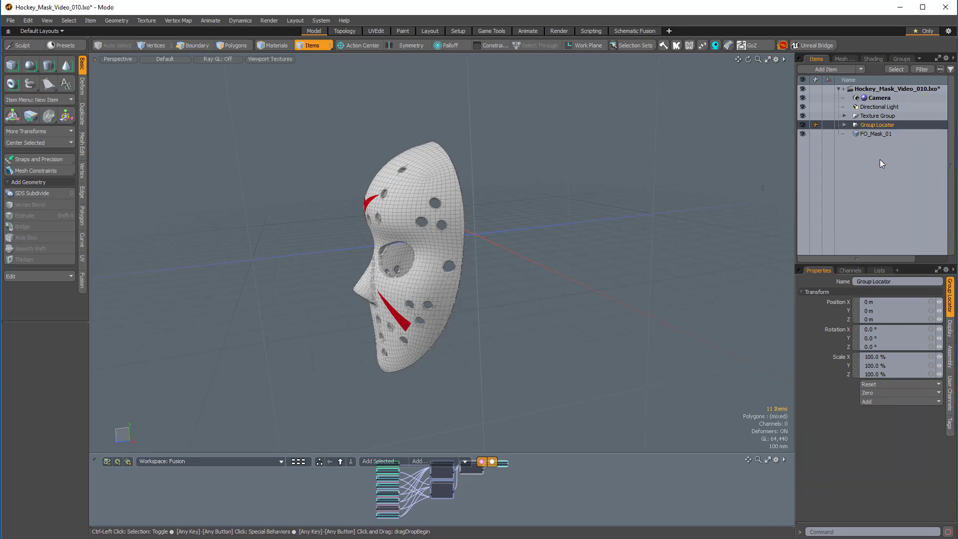
double_click(870, 125)
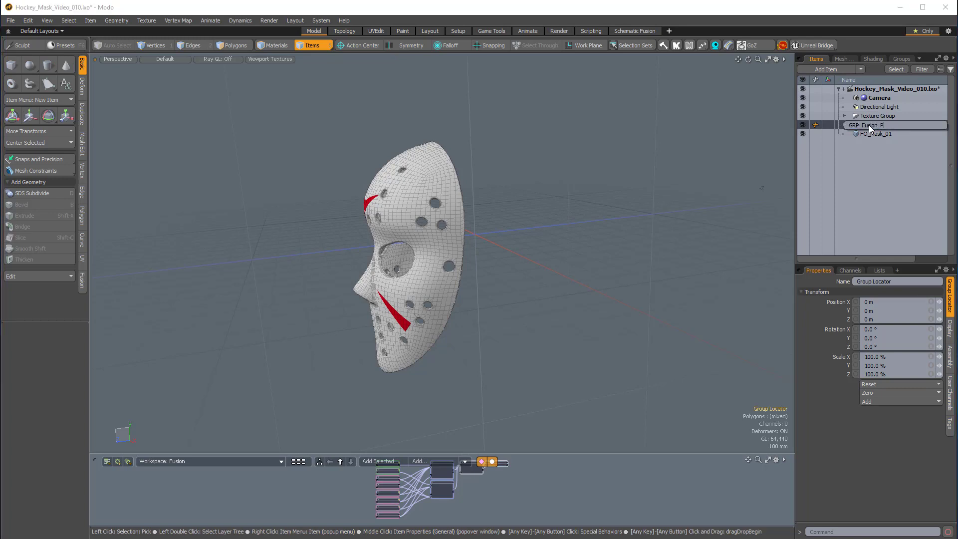
type("GRP_Fusion_Parts")
key("Return")
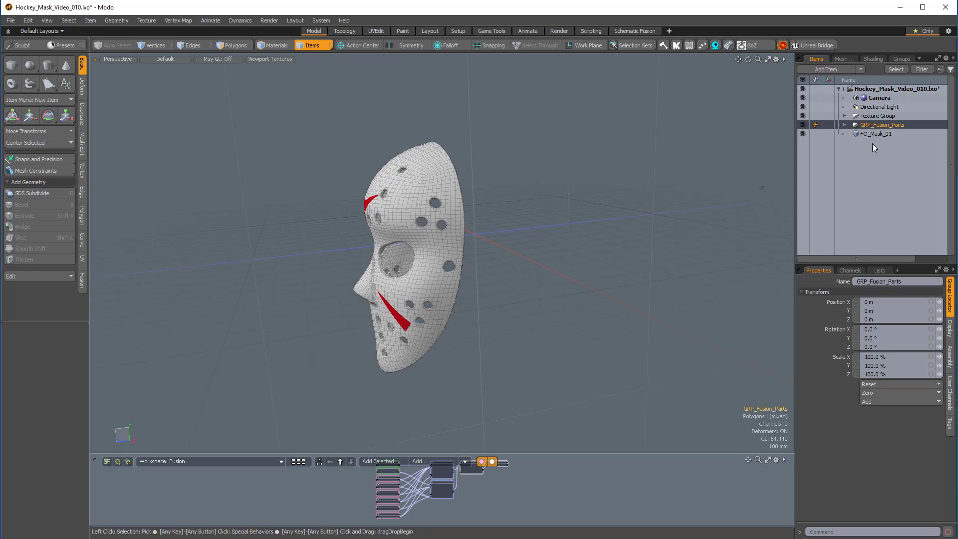
left_click(868, 147)
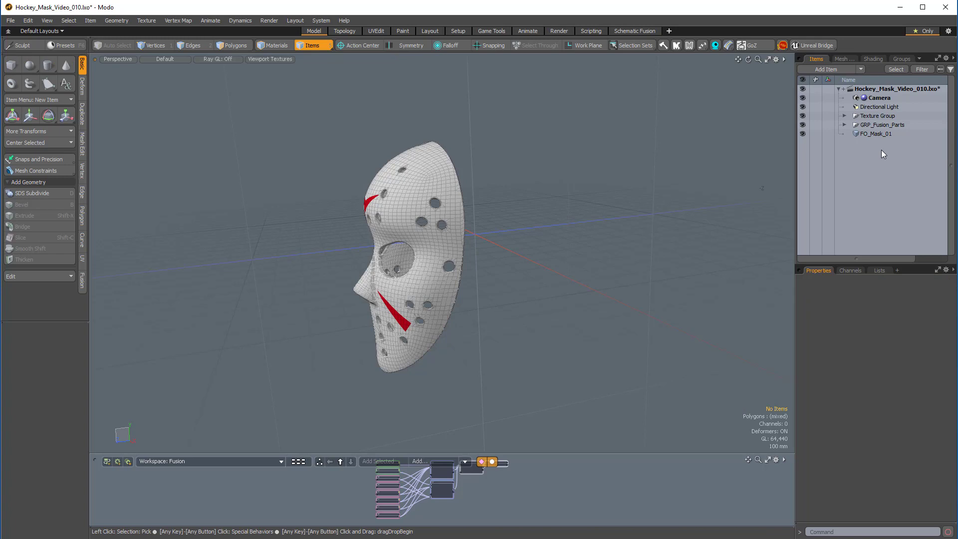
Add a new mesh item named Head_Form.
key("n")
double_click(870, 142)
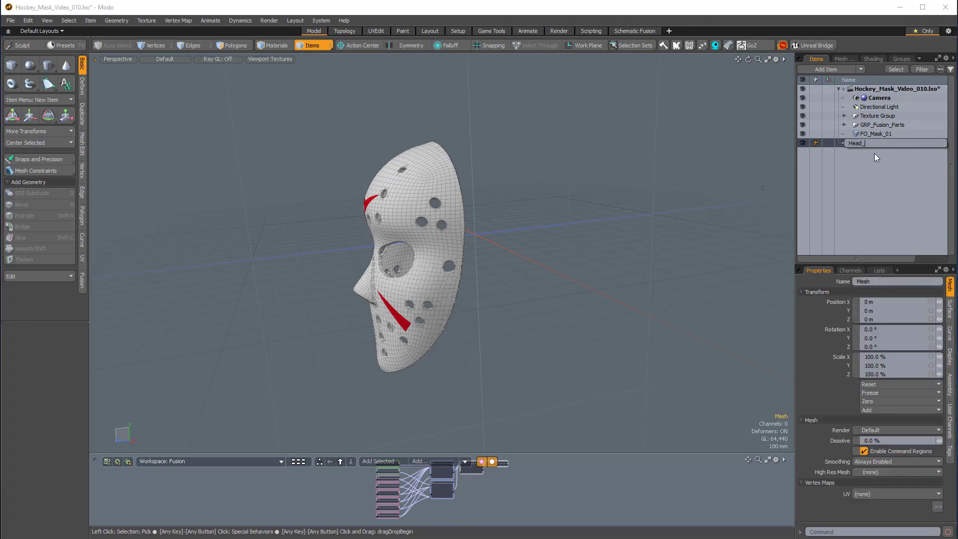
key("Return")
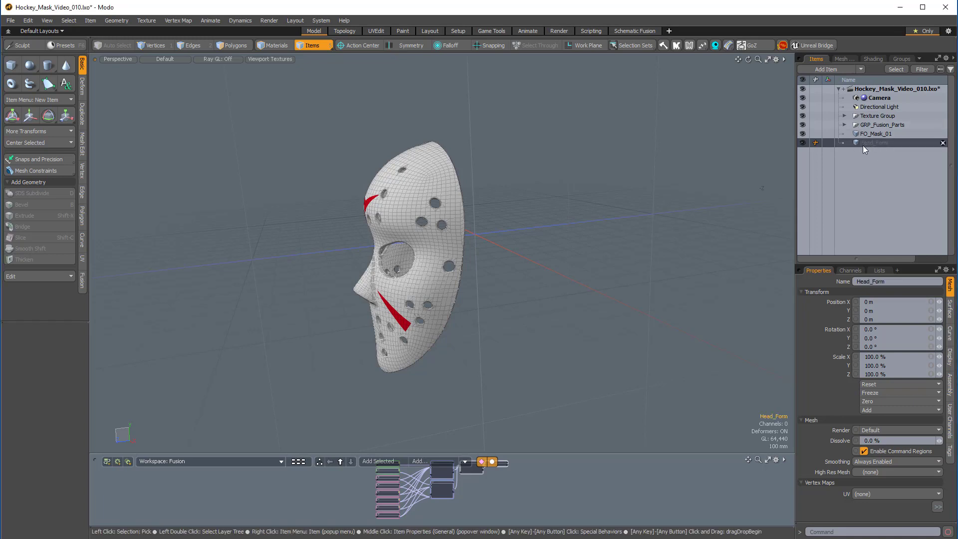
Copy all polygons of the Mask_Main mesh from GRP_Fusion_Parts into the Head_Form mesh.
left_click_drag(504, 227, 433, 182, "alt")
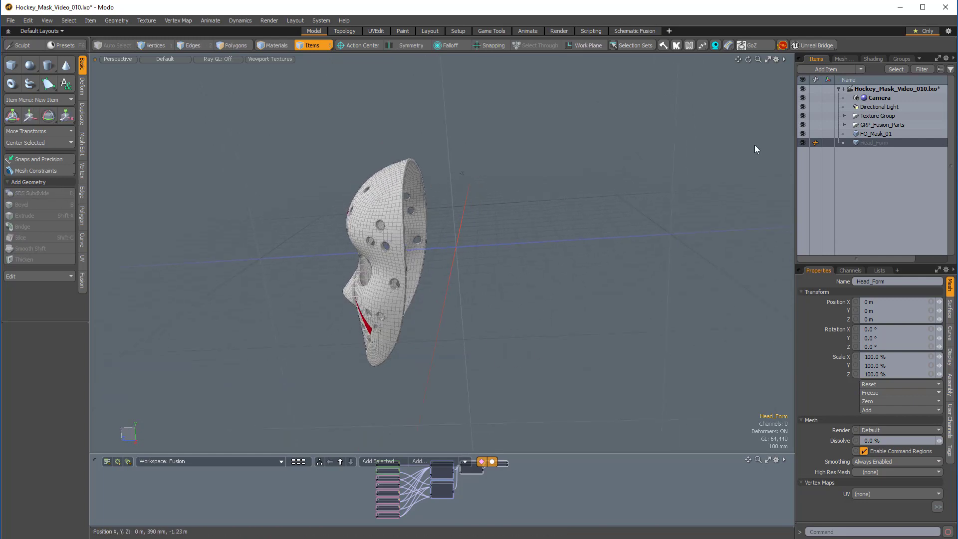
left_click(845, 125)
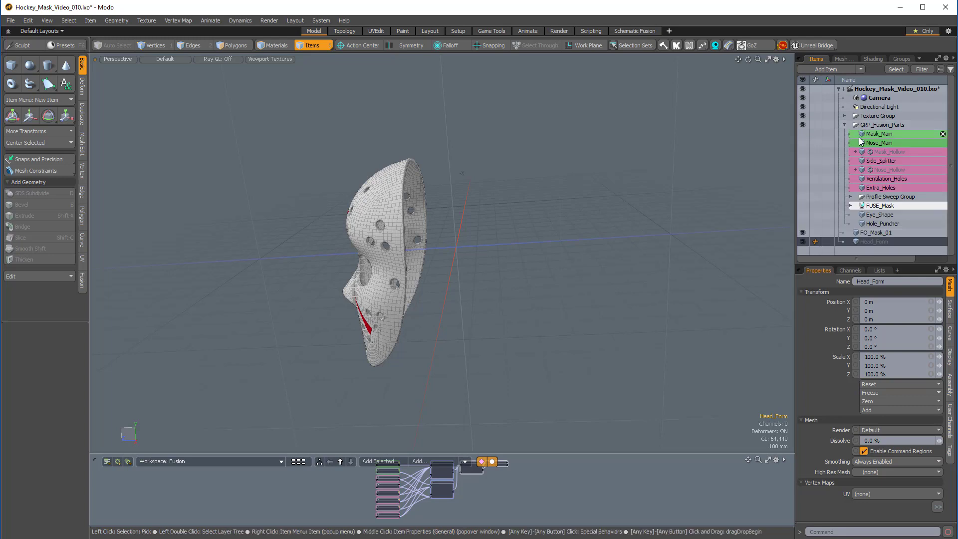
left_click(874, 133)
left_click(803, 135)
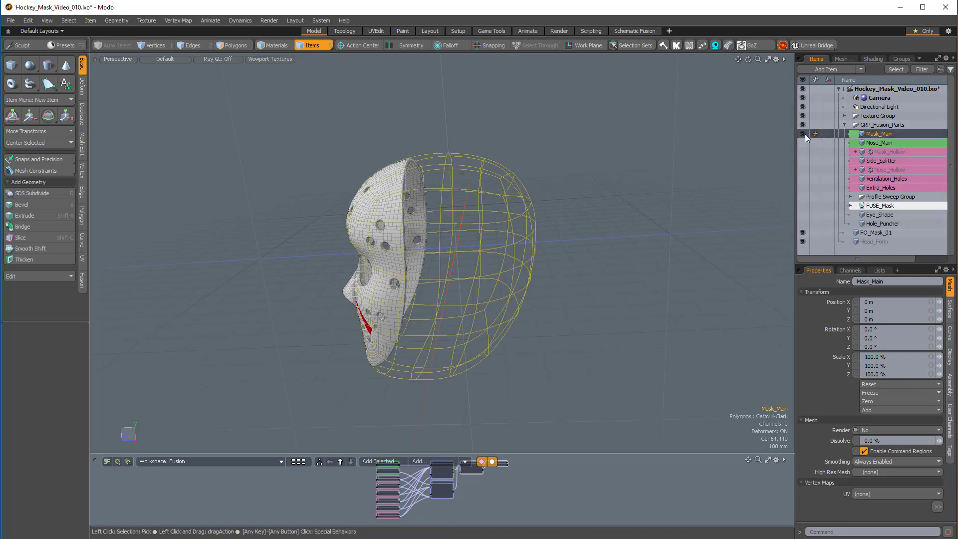
key("3")
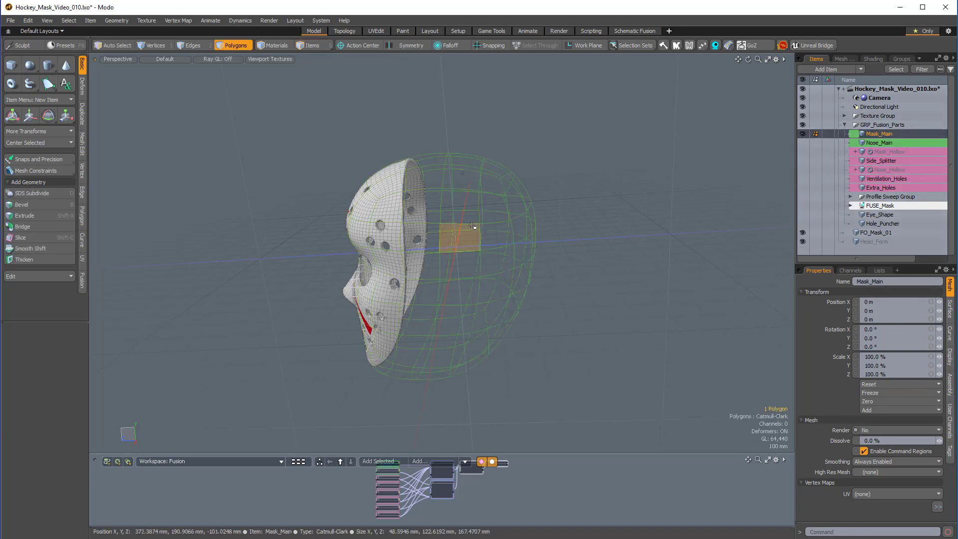
double_click(473, 312)
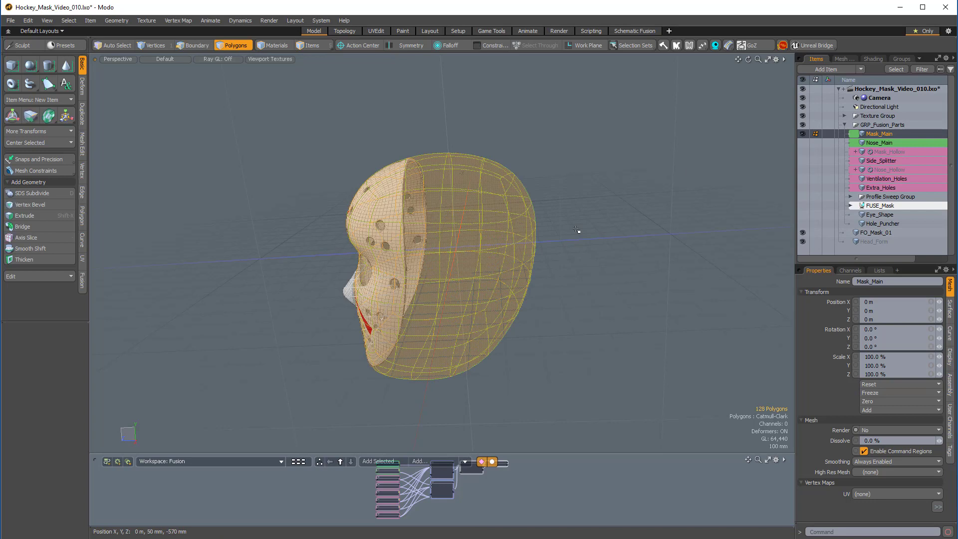
left_click(844, 125)
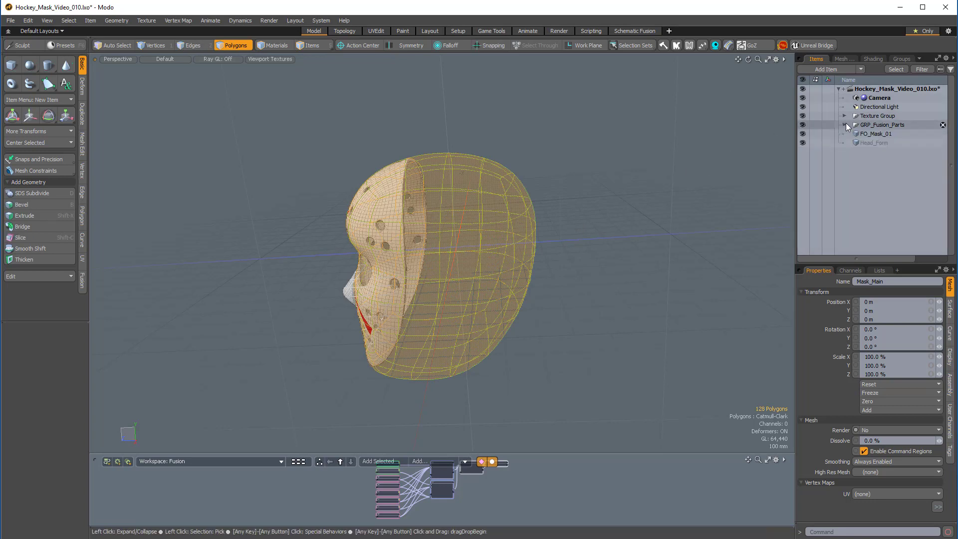
left_click(845, 125)
left_click(846, 125)
left_click(873, 143)
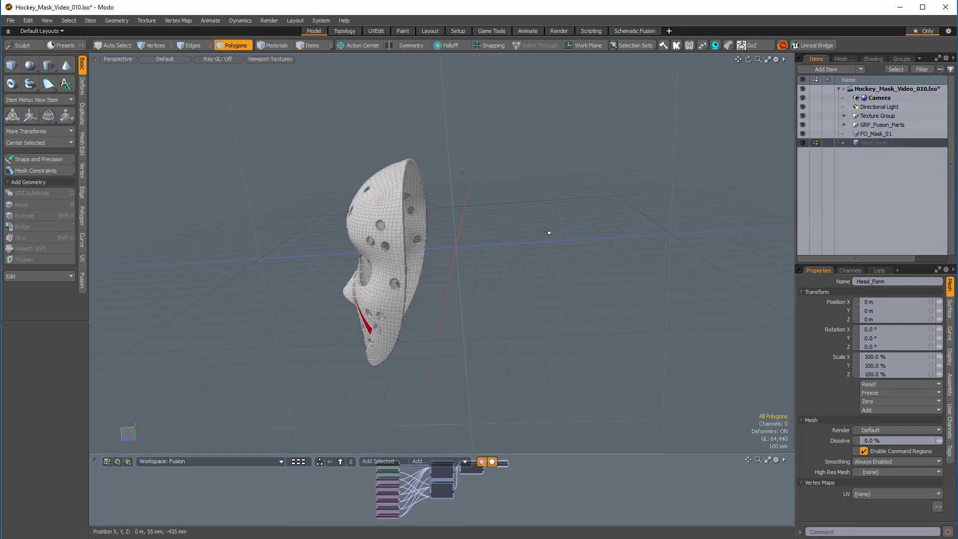
key("u")
left_click_drag(524, 246, 621, 224, "ctrl+alt")
Scale the Head_Form polygons uniformly to about 98.5% so they sit inside the mask, and clear the selection.
key("r")
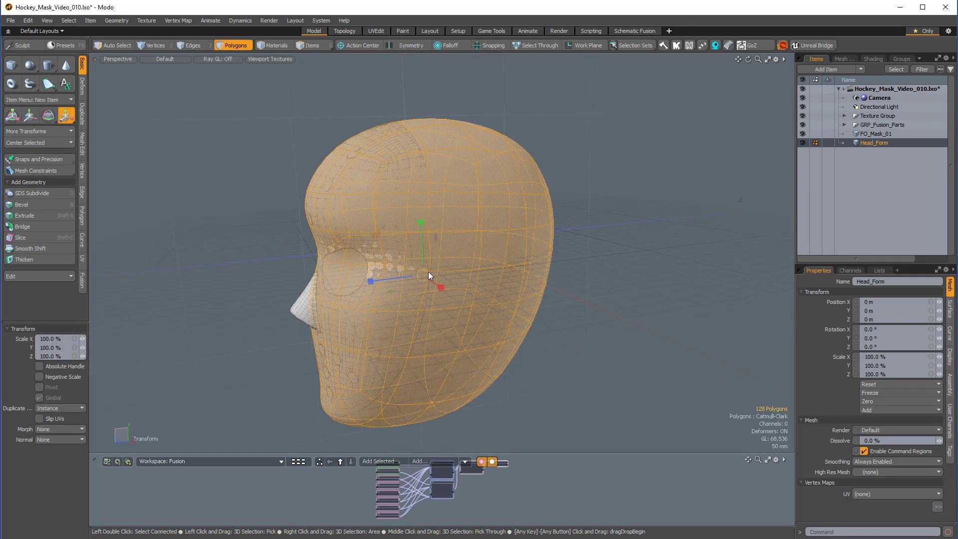
left_click_drag(427, 272, 425, 276)
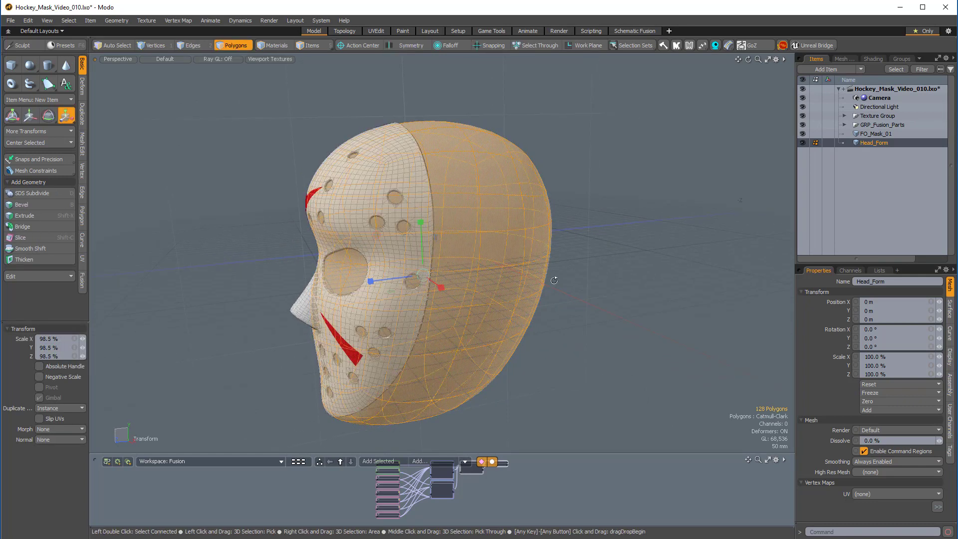
left_click_drag(554, 280, 596, 261, "alt")
key("q")
left_click(594, 260)
Examine the head form's fit and shape behind the mask from the side and the back.
left_click_drag(514, 252, 511, 188, "alt")
left_click_drag(415, 183, 425, 164, "alt")
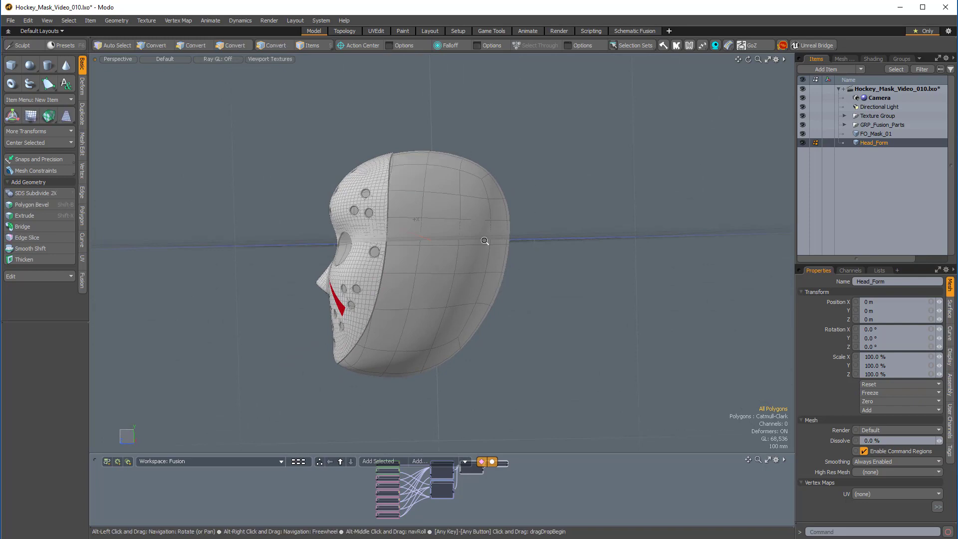
left_click_drag(484, 241, 406, 154, "ctrl+alt")
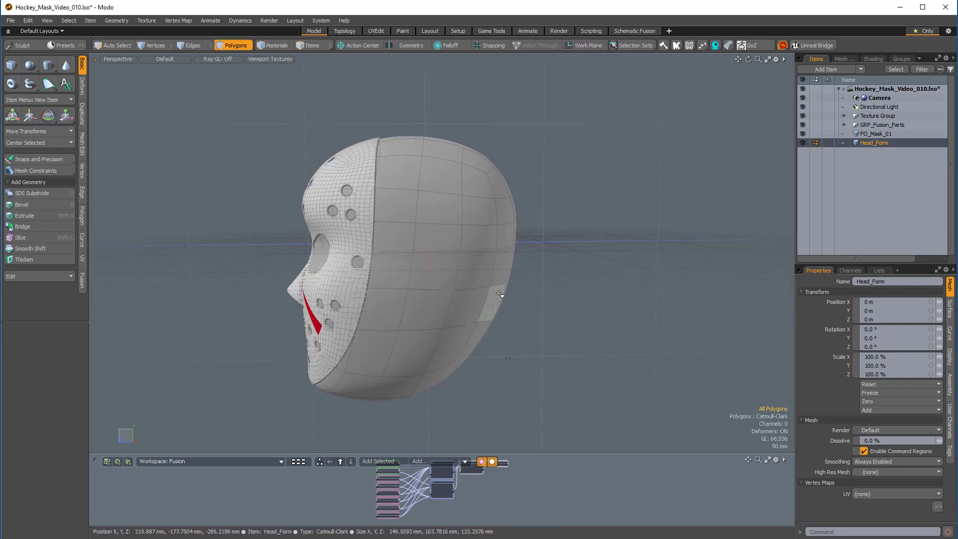
mouse_move(474, 144)
left_mouse_down("alt")
mouse_move(471, 298)
mouse_move(394, 321)
mouse_move(351, 295)
left_mouse_up("alt")
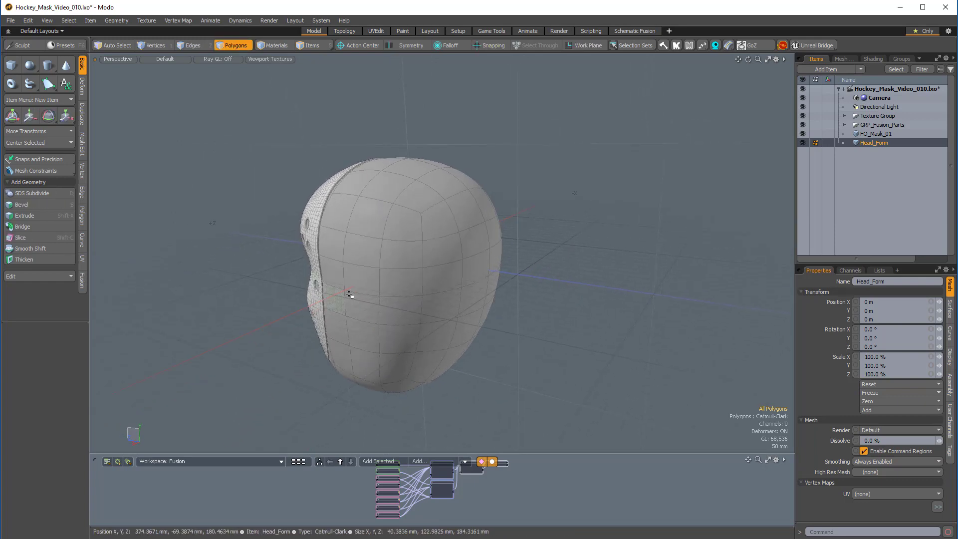
double_click(450, 241)
left_click(530, 208)
left_click_drag(418, 309, 505, 234, "alt")
left_click_drag(406, 197, 412, 306, "alt")
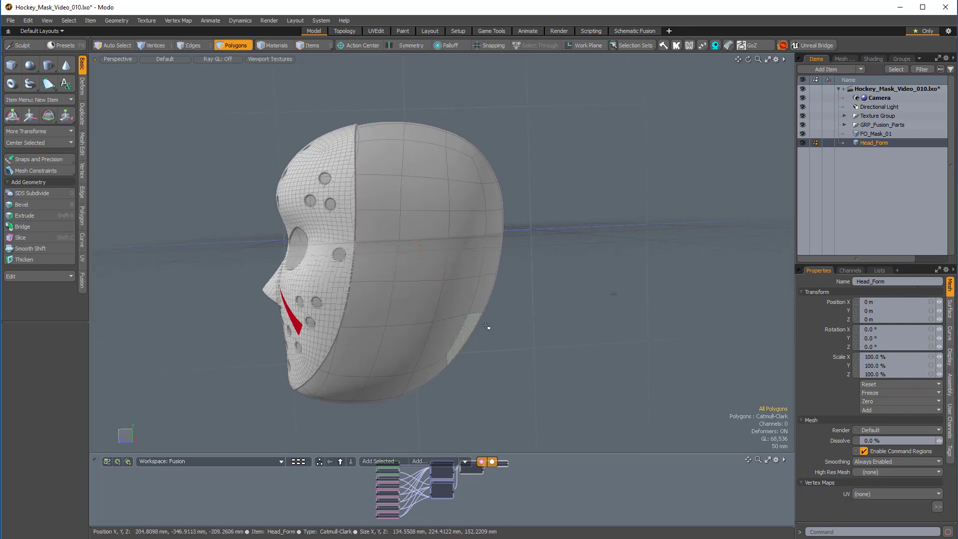
right_click_drag(452, 407, 450, 406)
left_click(479, 348)
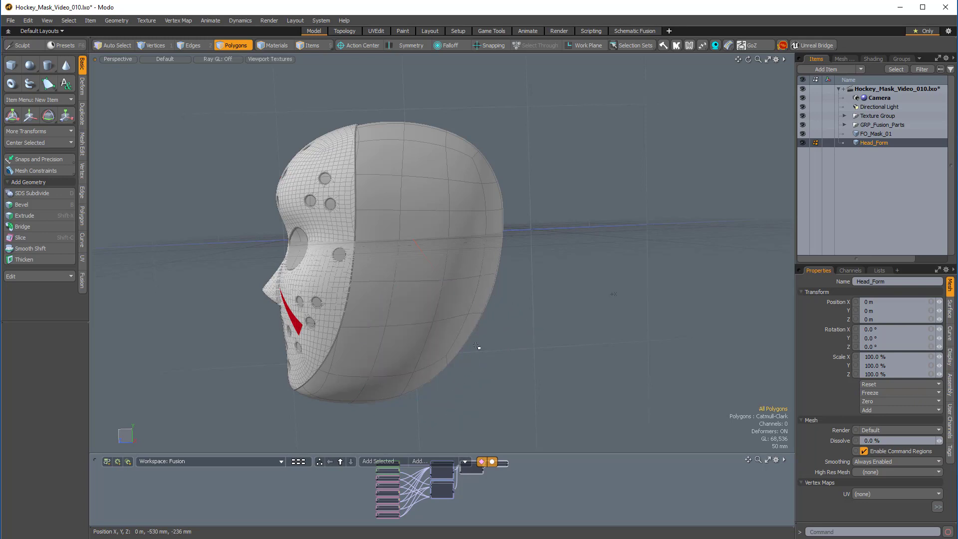
left_click_drag(490, 235, 472, 295, "alt")
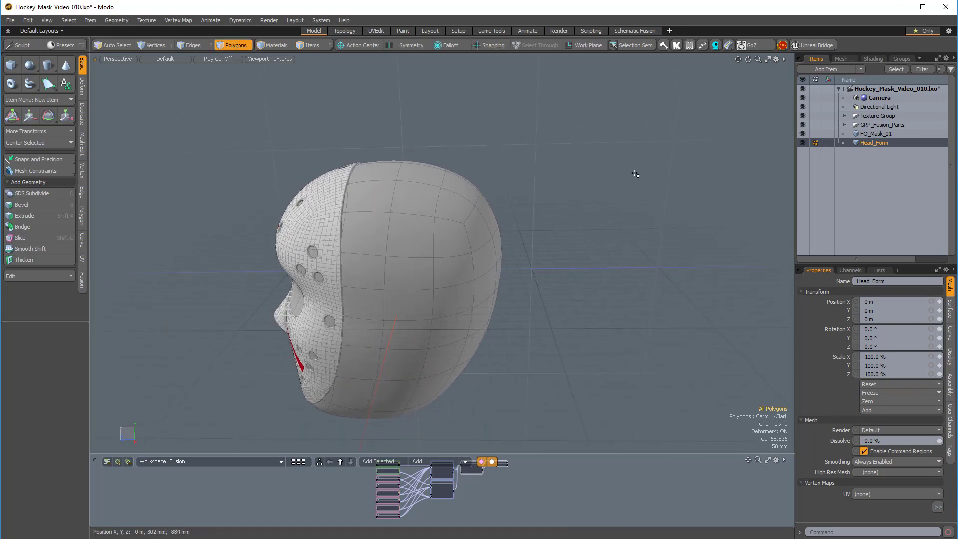
Turn on X symmetry and reshape the upper back of Head_Form with Element Move, using a falloff range of about 248 mm.
key("t")
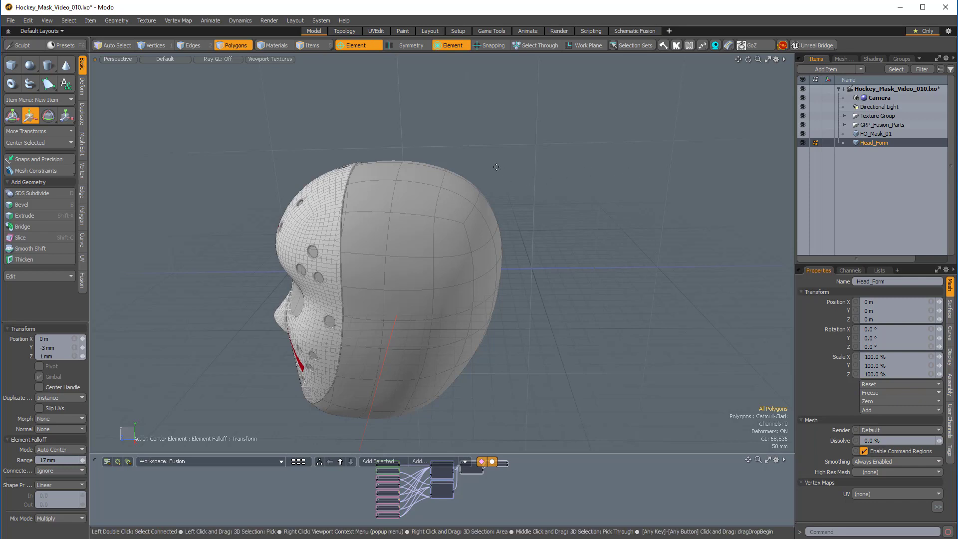
left_click(409, 46)
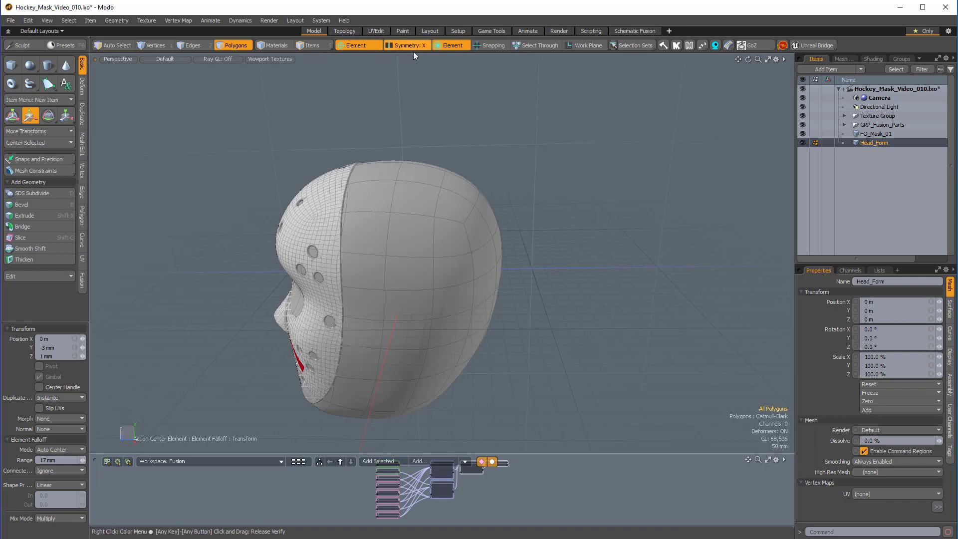
left_click_drag(479, 310, 496, 228, "alt")
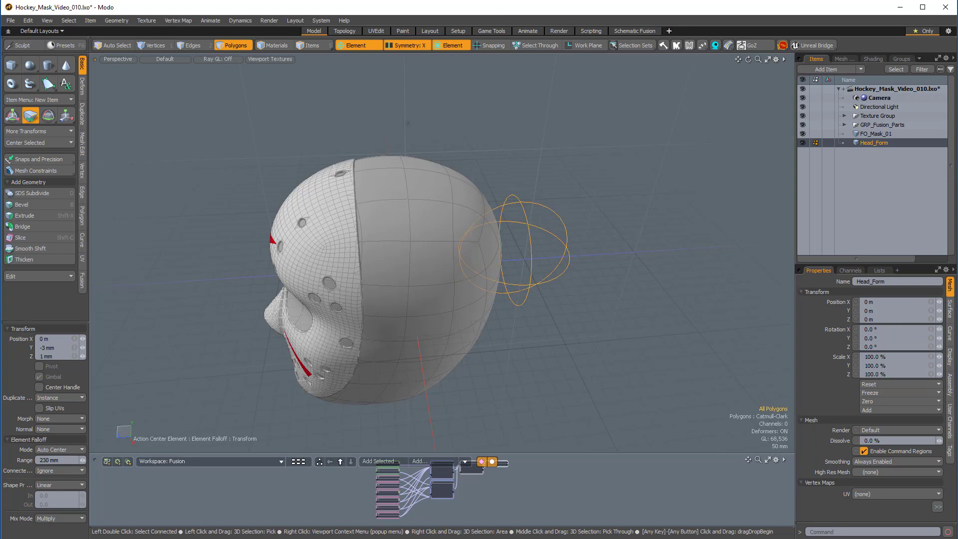
left_click_drag(514, 251, 493, 232, "alt")
left_click(482, 201)
right_click_drag(494, 233, 476, 233)
left_click_drag(476, 234, 498, 349, "alt")
right_click_drag(494, 329, 464, 322)
mouse_move(463, 320)
left_mouse_down("alt")
mouse_move(453, 318)
mouse_move(471, 308)
left_mouse_up("alt")
key("3")
left_click_drag(487, 343, 487, 346, "alt")
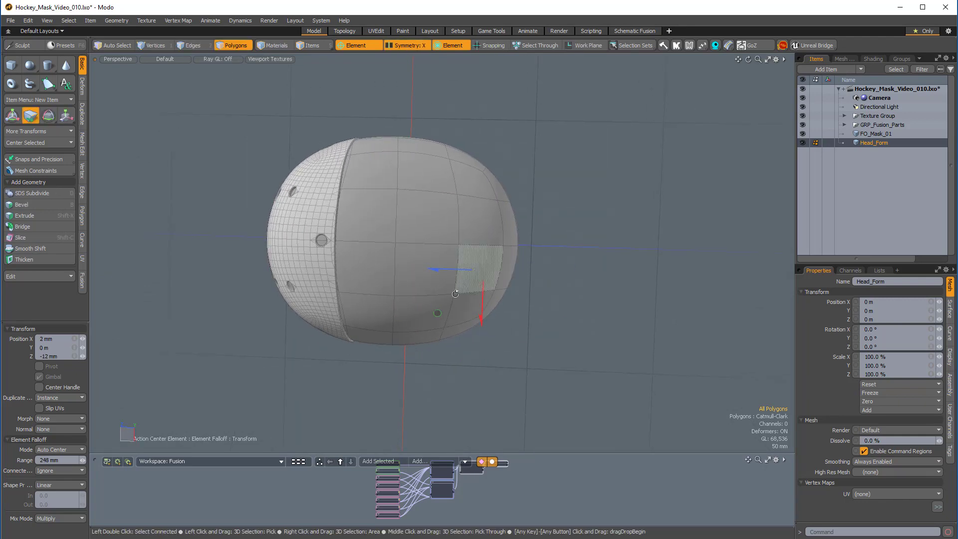
Adjust the back of Head_Form with Element Move, using falloff ranges of about 200 mm and 362 mm.
left_click_drag(455, 294, 448, 159, "alt")
right_click_drag(499, 234, 491, 235)
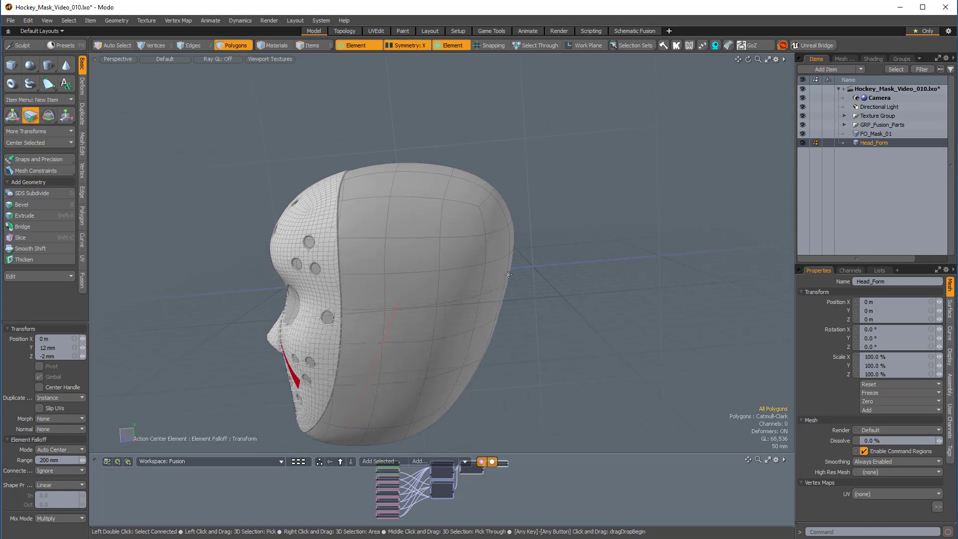
left_click_drag(495, 294, 502, 290, "alt")
right_click_drag(498, 273, 521, 279)
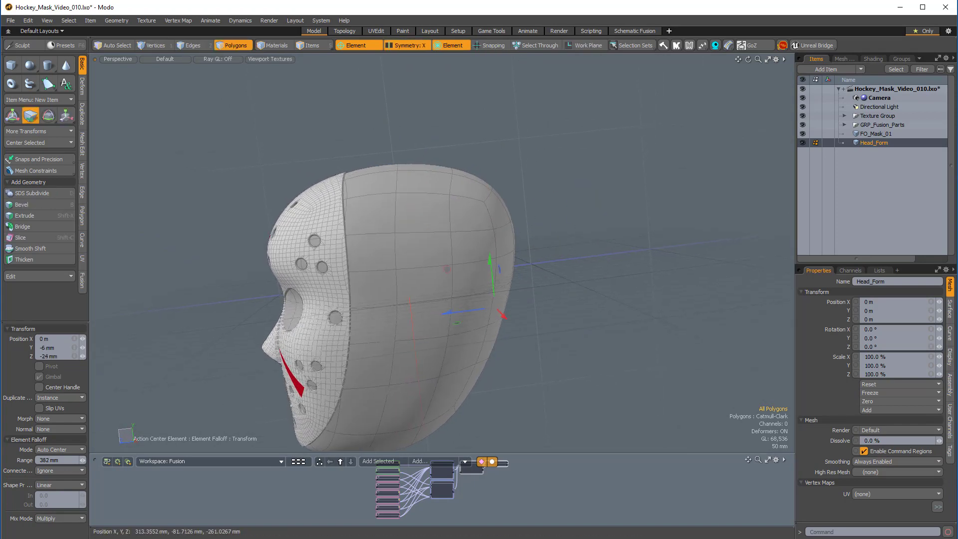
Refine the rear profile of Head_Form with Element Move, using a falloff range of about 150 mm.
left_click_drag(491, 279, 481, 230, "alt")
right_click_drag(454, 224, 429, 224)
left_click_drag(439, 260, 491, 244, "alt")
scroll(466, 276, "up", 1)
scroll(491, 247, "up", 1)
left_click_drag(491, 253, 498, 275)
right_click_drag(492, 273, 480, 273)
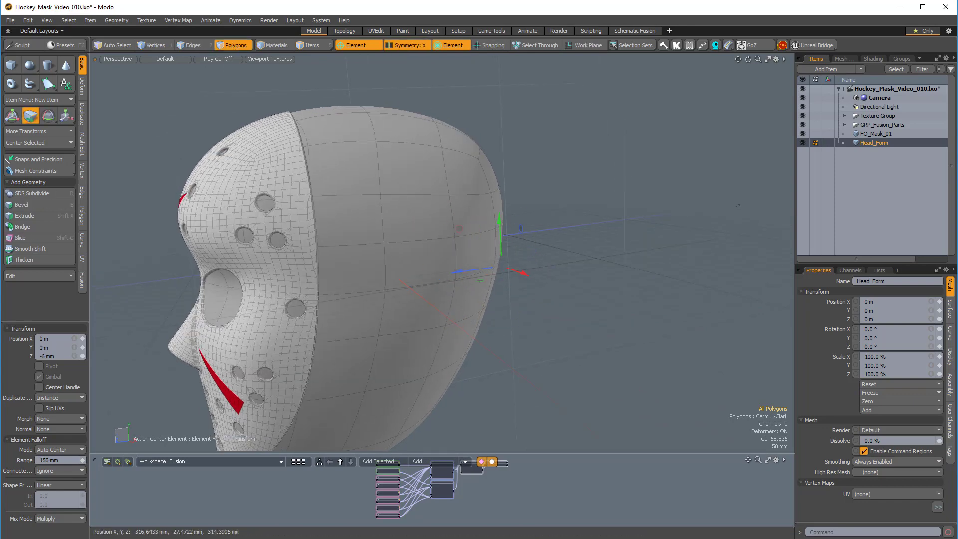
left_click(500, 234)
Shape the lower back and upper rear side of Head_Form with Element Move at a 100 mm falloff range.
left_click_drag(513, 284, 502, 281, "alt")
left_click_drag(502, 281, 468, 256, "alt+shift")
right_click_drag(480, 265, 469, 265)
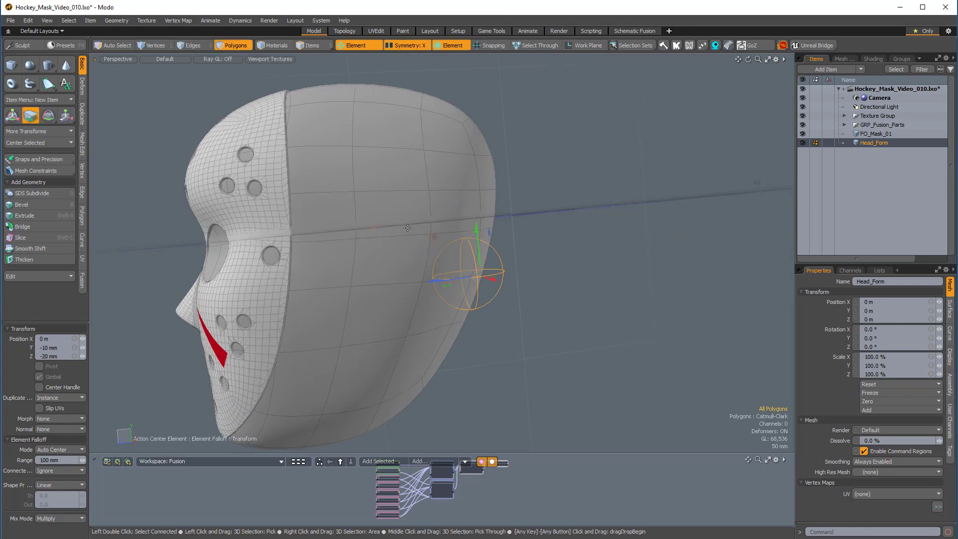
left_click_drag(462, 245, 471, 250, "alt")
left_click_drag(438, 171, 439, 176, "alt")
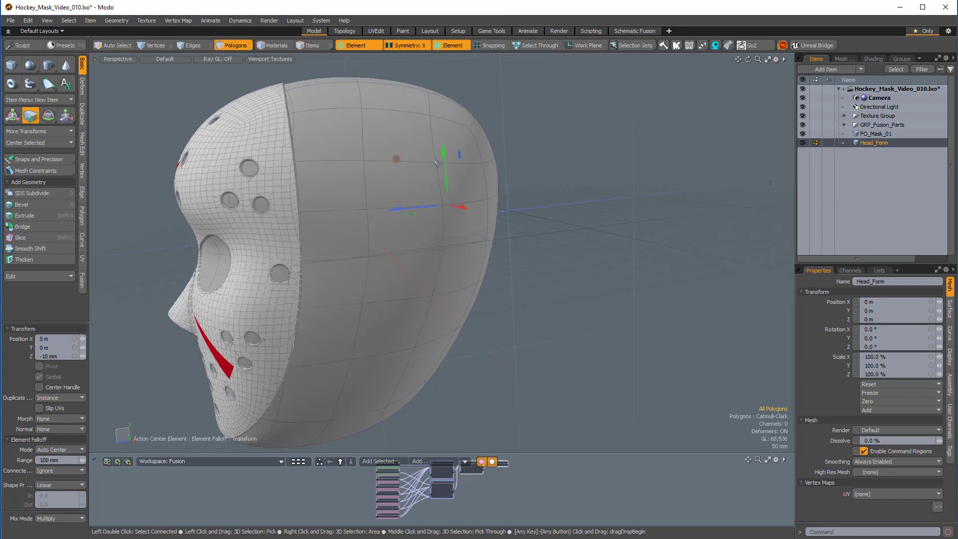
Reshape the upper rear corner and back of Head_Form with Element Move, using falloff ranges of about 138 mm and 282 mm.
left_click_drag(562, 212, 350, 196, "alt")
mouse_move(350, 196)
right_mouse_down()
mouse_move(358, 211)
mouse_move(359, 197)
right_mouse_up()
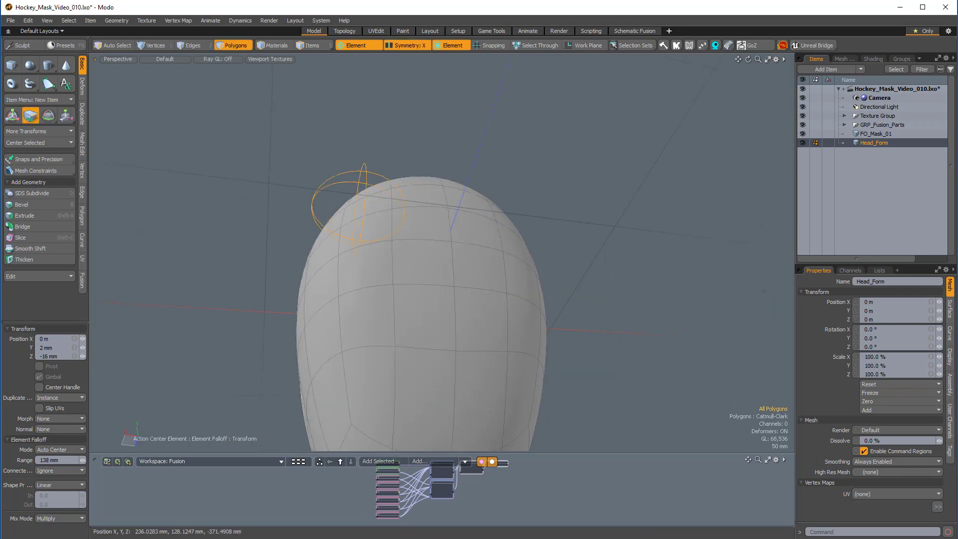
left_click_drag(352, 184, 516, 270, "alt")
scroll(394, 234, "down", 4)
scroll(514, 286, "up", 3)
key("w")
scroll(470, 257, "up", 2)
left_click_drag(481, 241, 493, 259, "alt")
key("3")
left_click(446, 181)
left_click(449, 171)
right_click_drag(493, 257, 577, 256)
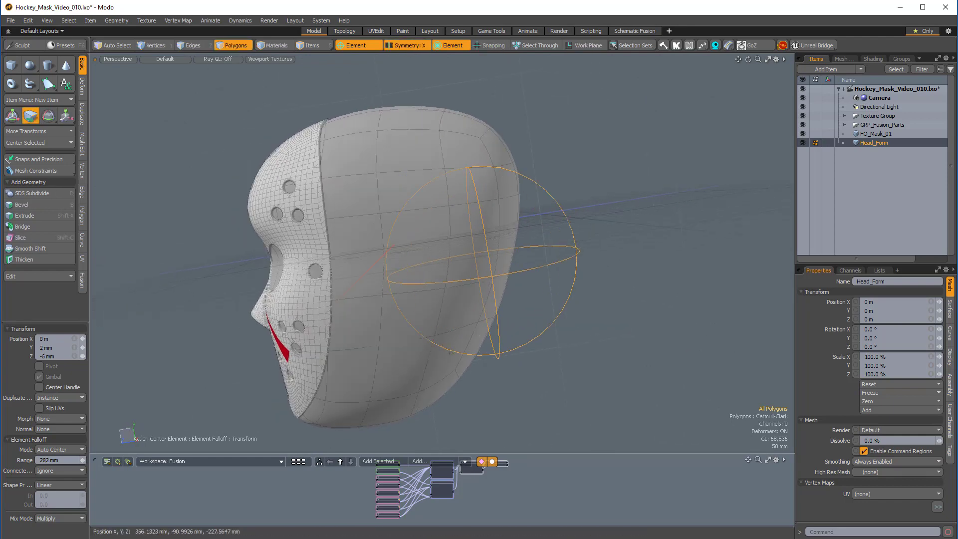
Round out the rear crown of Head_Form with Element Move, using falloff ranges of about 322 mm and 200 mm.
left_click_drag(461, 264, 482, 266, "alt")
left_click_drag(499, 219, 480, 449, "alt")
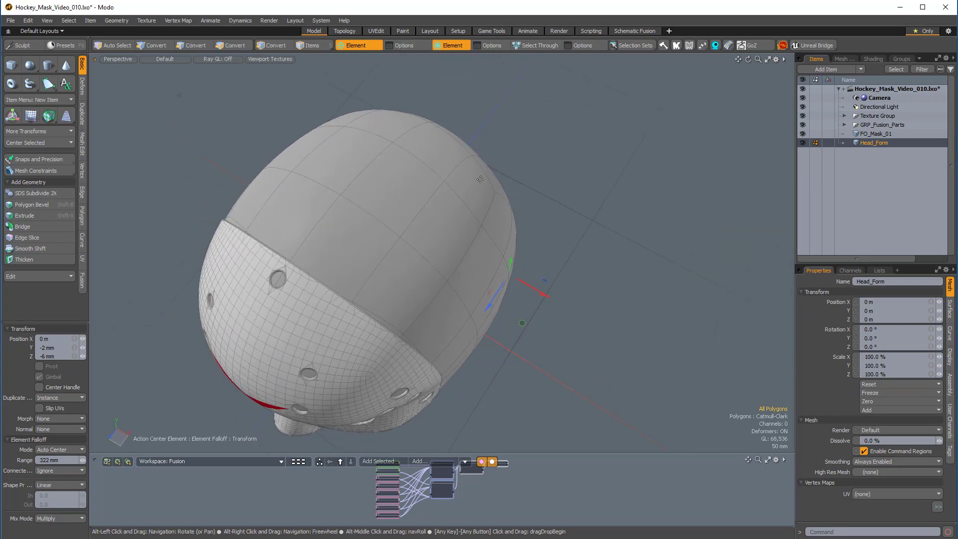
right_click_drag(492, 164, 475, 153)
left_click_drag(474, 153, 433, 224, "alt")
right_click_drag(459, 168, 448, 164)
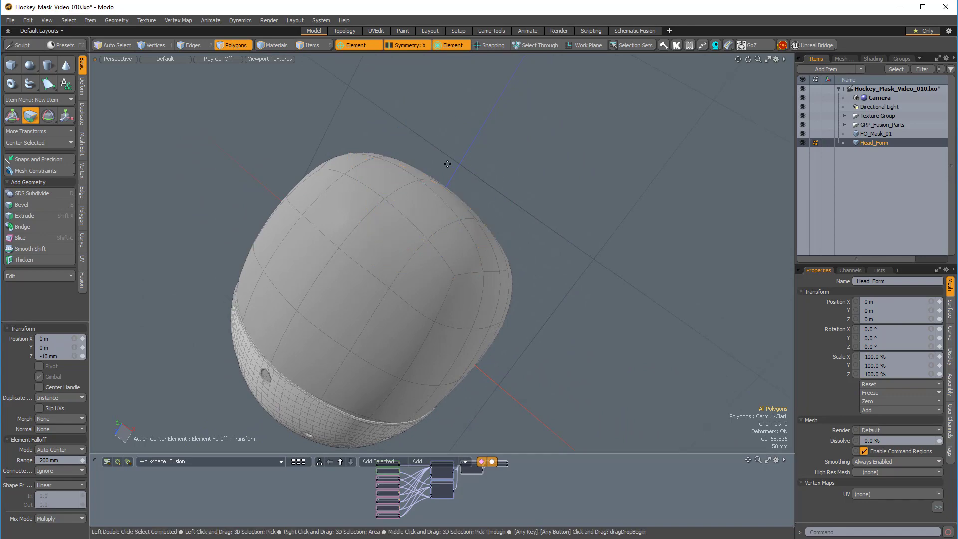
left_click(434, 178)
left_click_drag(434, 178, 552, 226, "alt")
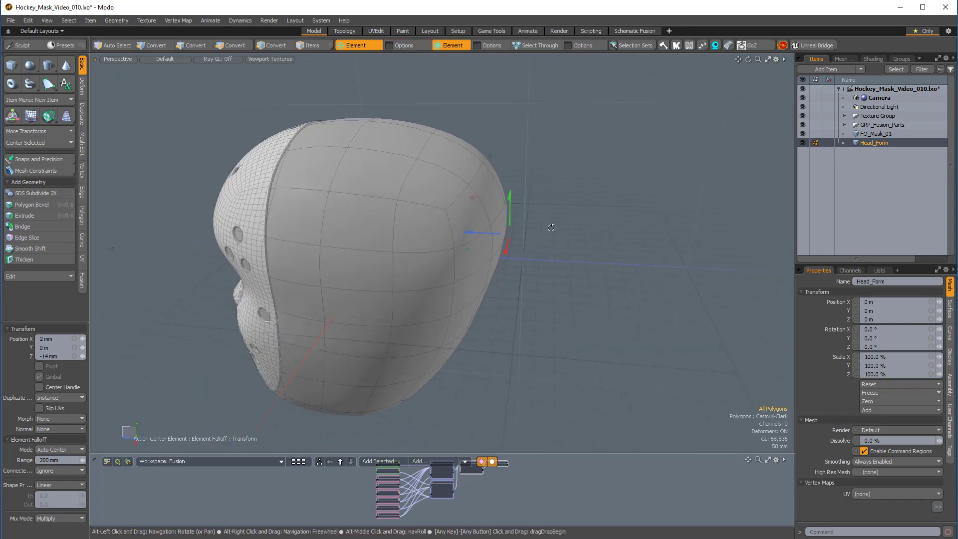
Adjust the upper rear and side of Head_Form with Element Move, using falloff ranges of about 104 mm and 226 mm.
right_click_drag(552, 227, 543, 223)
left_click_drag(543, 223, 423, 339, "alt")
left_click_drag(472, 253, 519, 222)
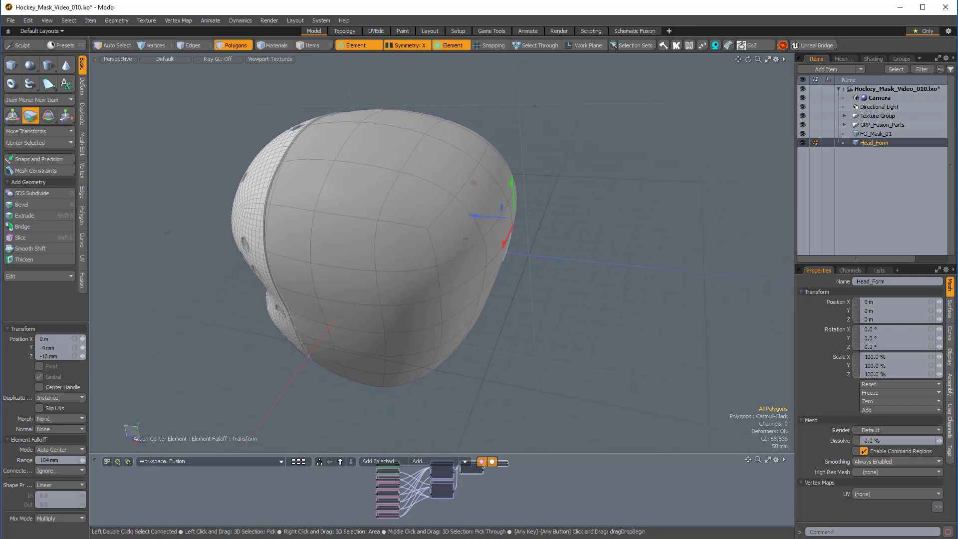
right_click_drag(502, 235, 544, 235)
left_click_drag(419, 276, 446, 300, "alt")
left_click_drag(445, 238, 442, 294)
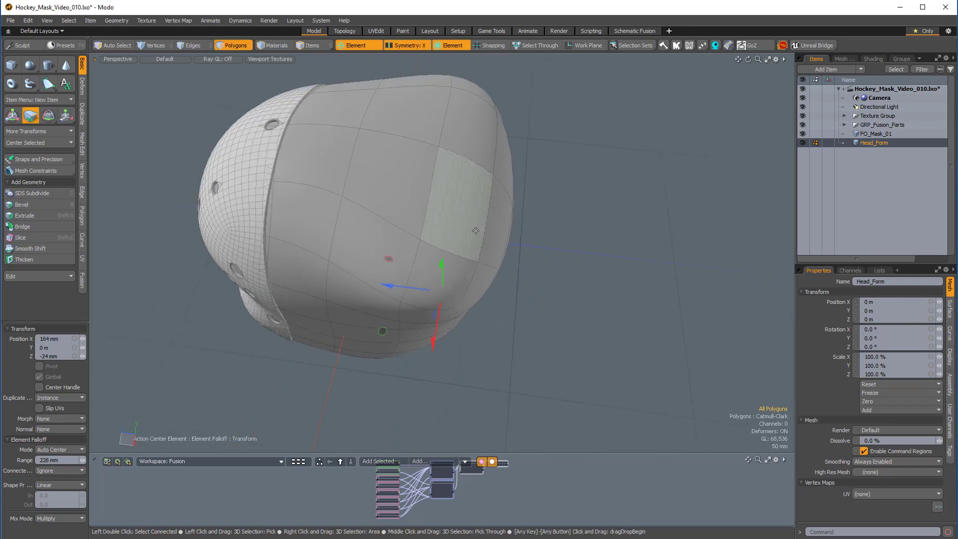
key("ctrl+z")
left_click_drag(452, 234, 454, 262, "alt")
left_click(456, 302)
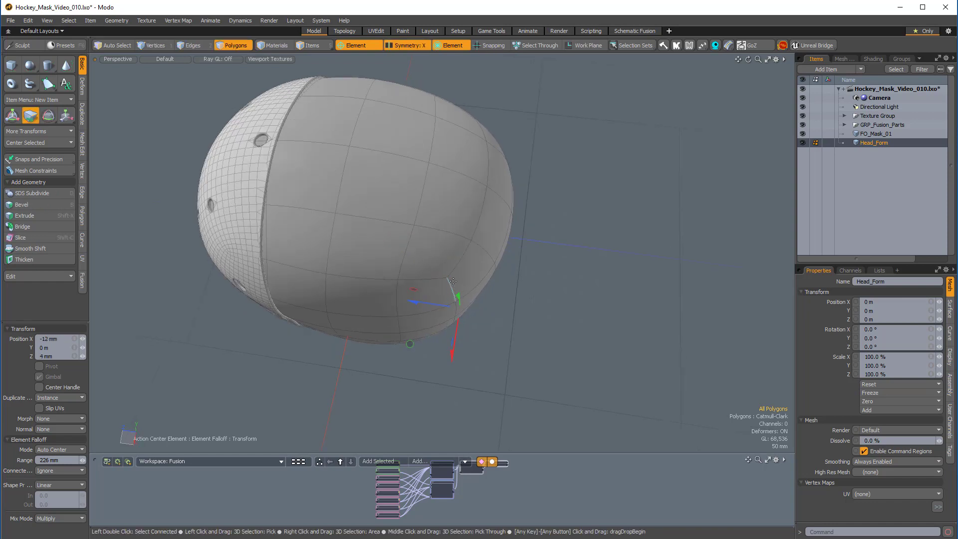
Reshape the upper back of Head_Form in side view with Element Move, using falloff ranges of about 304 mm and 262 mm.
left_click_drag(522, 165, 532, 65, "alt")
scroll(530, 200, "down", 3)
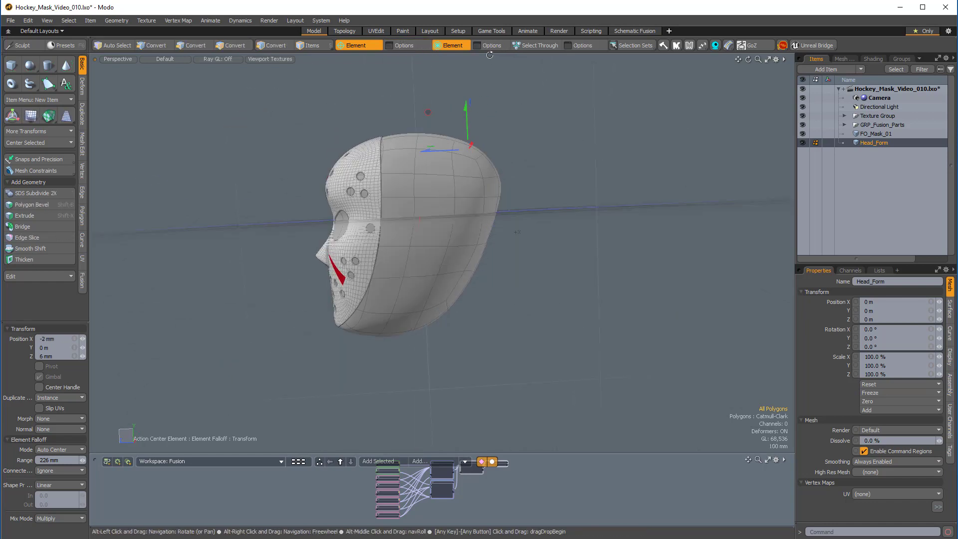
scroll(531, 205, "up", 2)
right_click_drag(527, 180, 597, 178)
mouse_move(521, 169)
left_mouse_down("alt")
mouse_move(509, 172)
mouse_move(520, 179)
left_mouse_up("alt")
right_click_drag(522, 183, 597, 181)
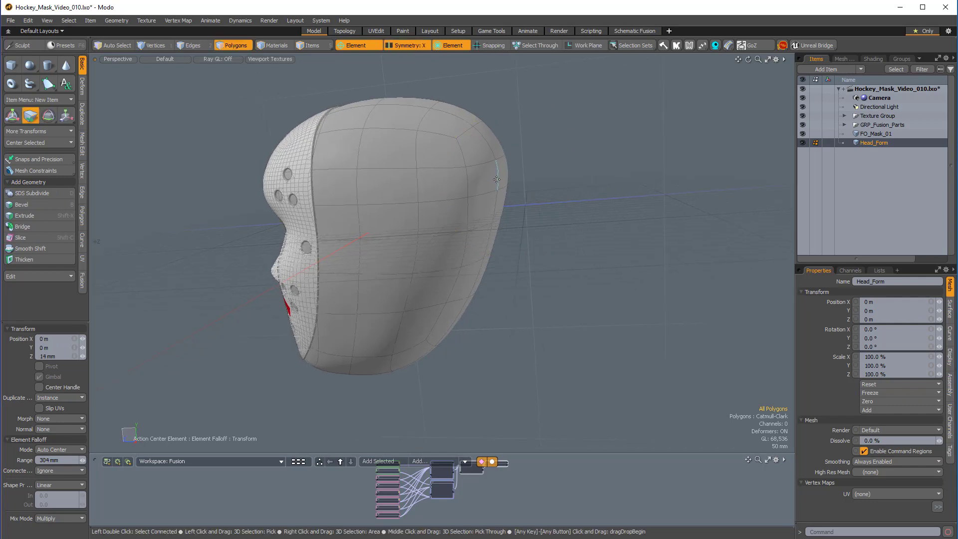
left_click_drag(496, 179, 498, 173)
Refine the top and back of Head_Form from above with Element Move and finish the move operation.
left_click_drag(474, 215, 424, 224, "alt")
left_click_drag(552, 216, 528, 321, "alt")
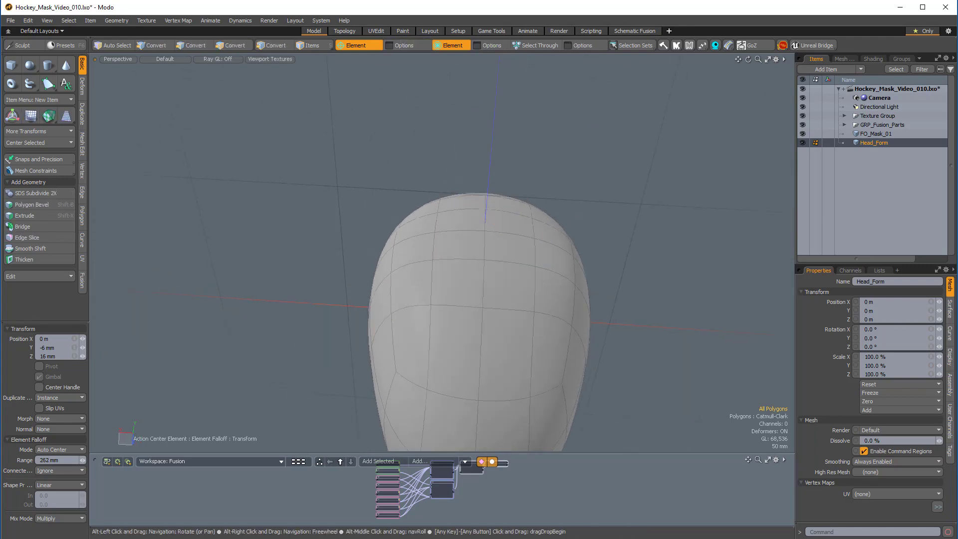
left_click_drag(469, 295, 480, 244, "alt")
left_click(428, 239)
left_click_drag(574, 299, 519, 212, "alt")
left_click_drag(519, 212, 539, 214, "alt+shift")
left_click_drag(539, 215, 500, 225, "alt+shift")
right_click_drag(499, 225, 453, 225)
left_click_drag(453, 225, 547, 256, "alt")
left_click(485, 245)
scroll(488, 245, "down", 2)
key("space")
scroll(644, 260, "down", 1)
left_click_drag(644, 260, 619, 240, "alt")
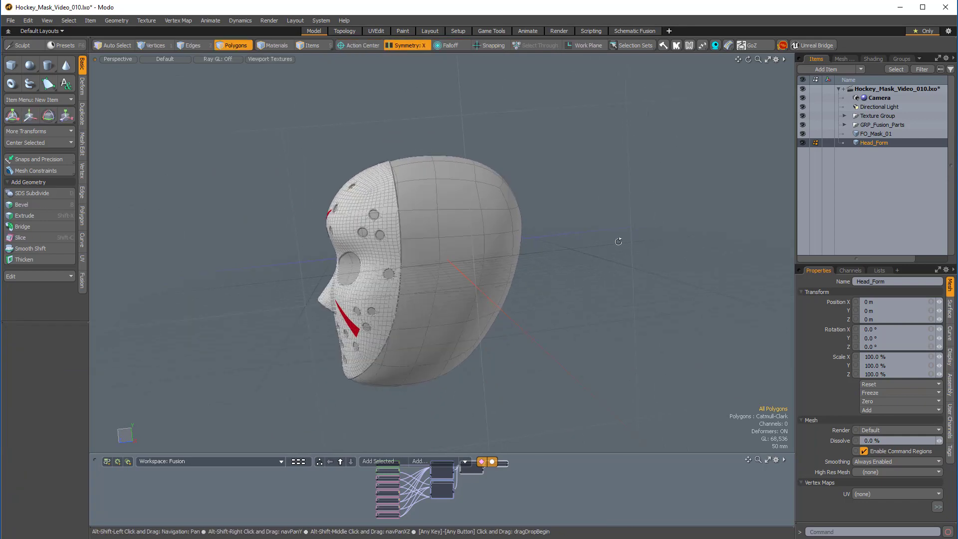
left_click_drag(614, 285, 584, 299, "alt")
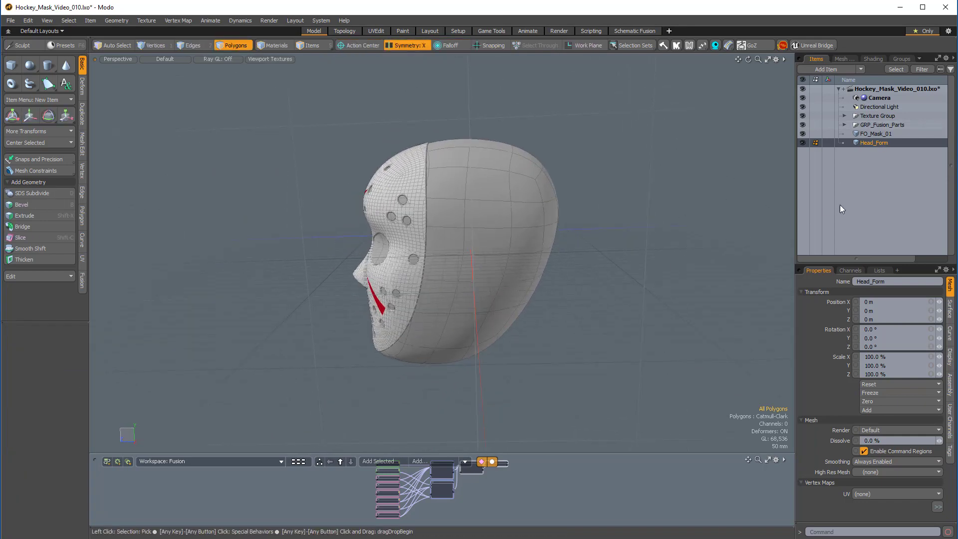
Add a new mesh item below Head_Form and name it CRV_Strap_Side.
key("n")
left_click_drag(866, 143, 870, 155)
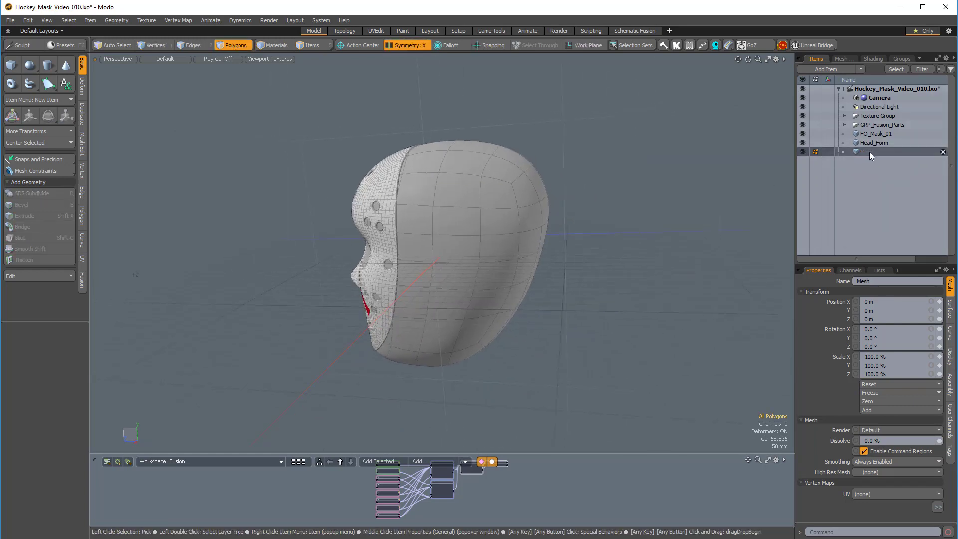
double_click(870, 151)
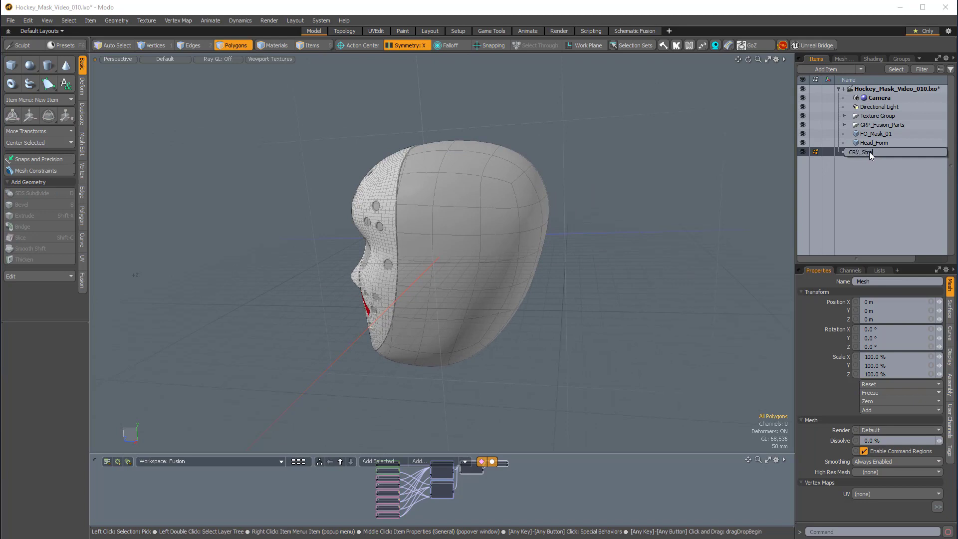
type("CRV_Strap_Side")
Examine the inner face of FO_Mask_01 and how Head_Form sits behind the mask.
scroll(622, 225, "up", 2)
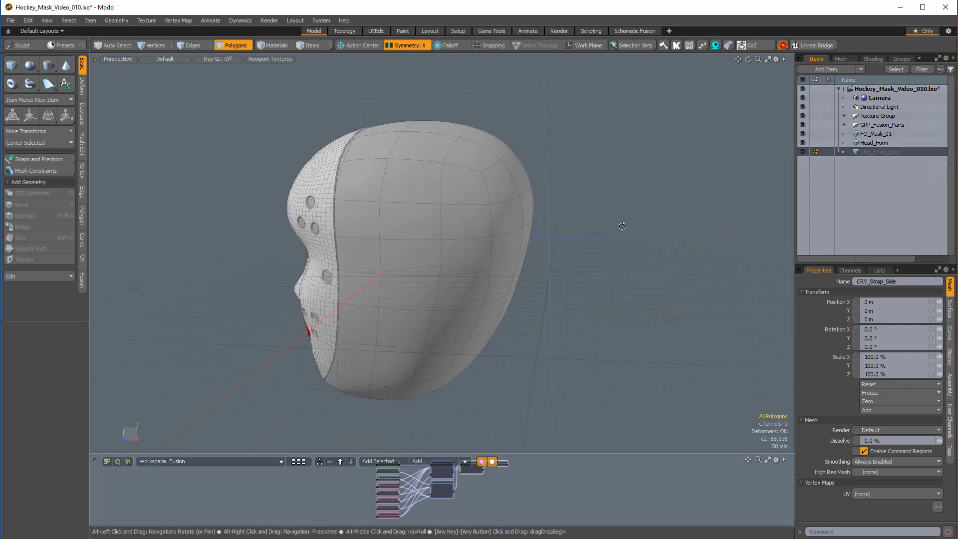
left_click_drag(623, 225, 554, 242, "alt")
left_click_drag(610, 263, 704, 202, "alt")
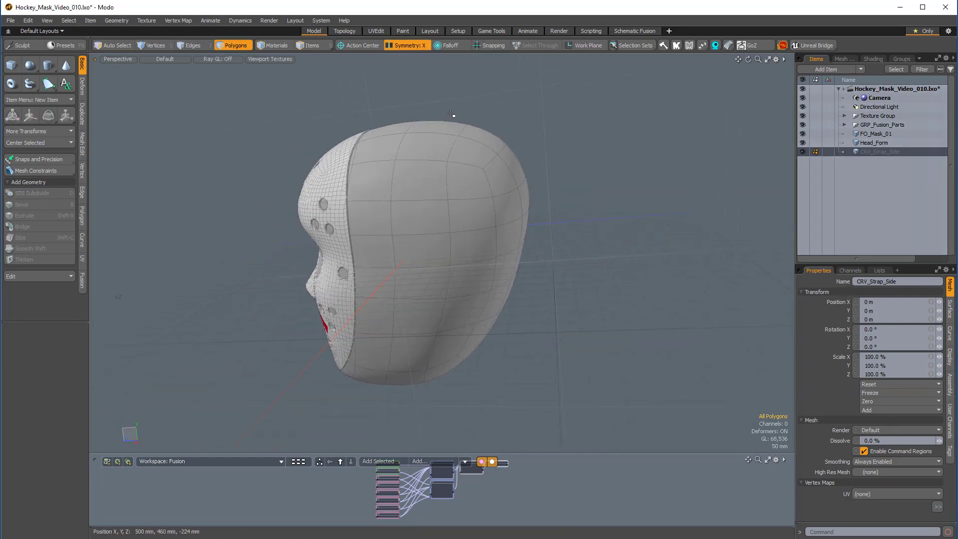
left_click_drag(499, 402, 356, 278, "alt")
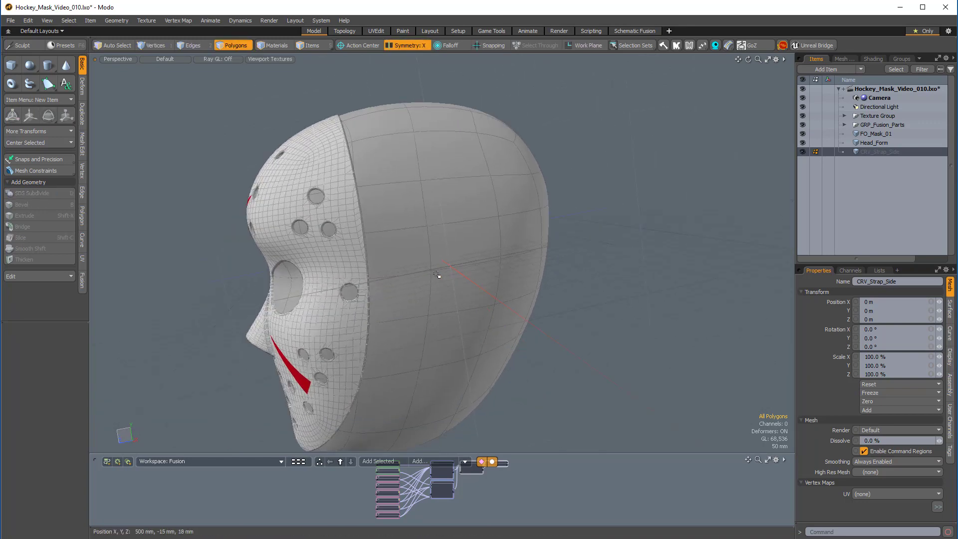
left_click_drag(439, 274, 473, 227, "alt")
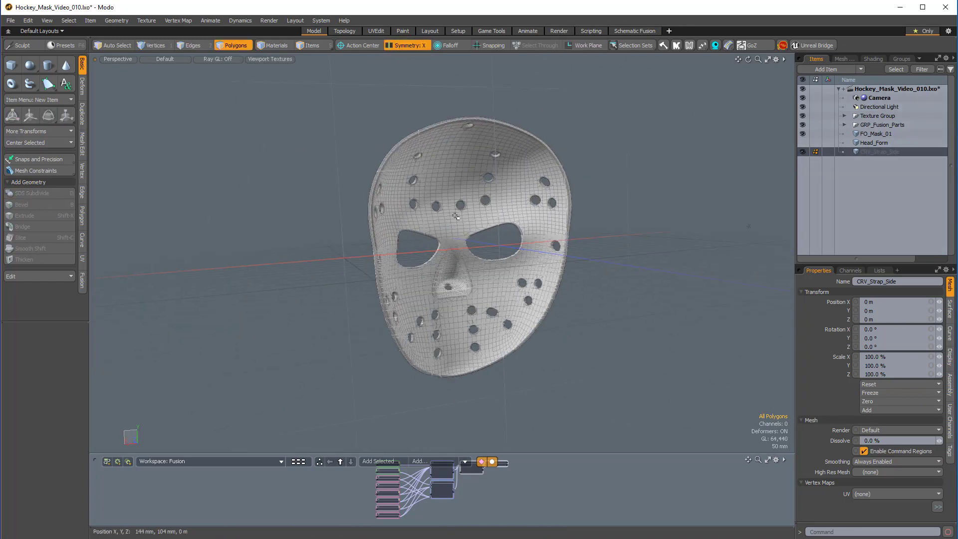
scroll(455, 216, "up", 5)
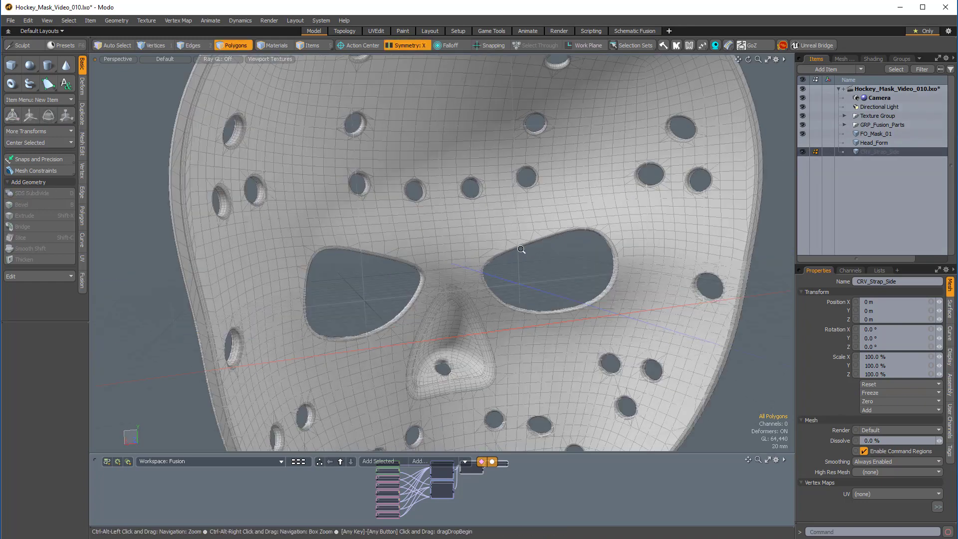
left_click(444, 223)
mouse_move(437, 220)
left_mouse_down()
mouse_move(489, 222)
mouse_move(431, 216)
left_mouse_up()
scroll(486, 223, "down", 5)
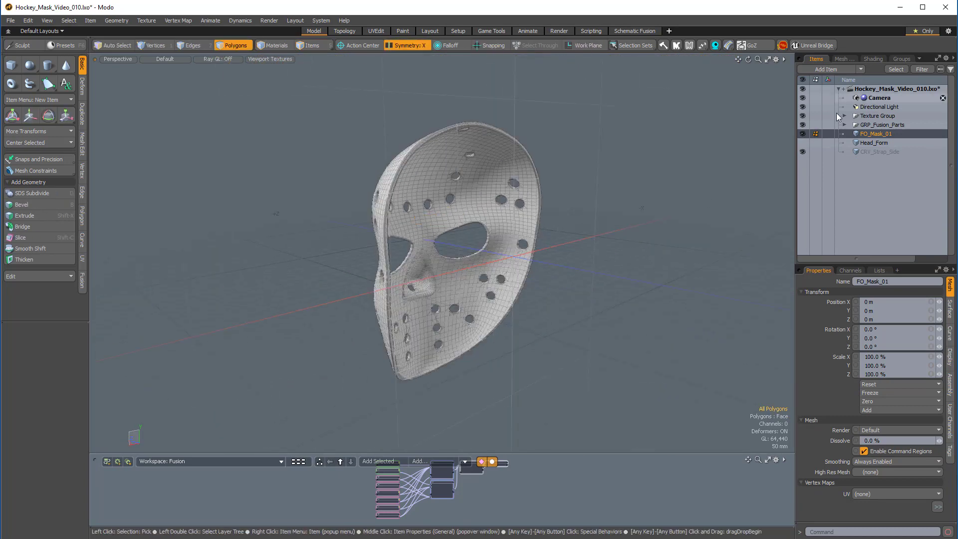
key("Escape")
left_click(803, 143)
left_click_drag(489, 284, 408, 289, "alt")
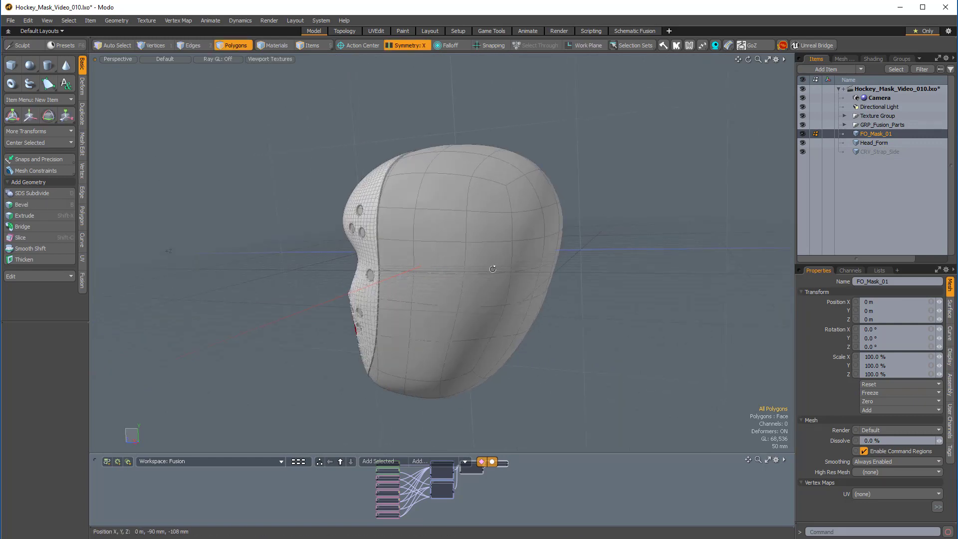
left_click_drag(493, 269, 751, 105, "alt")
left_click_drag(495, 240, 444, 240, "ctrl+alt")
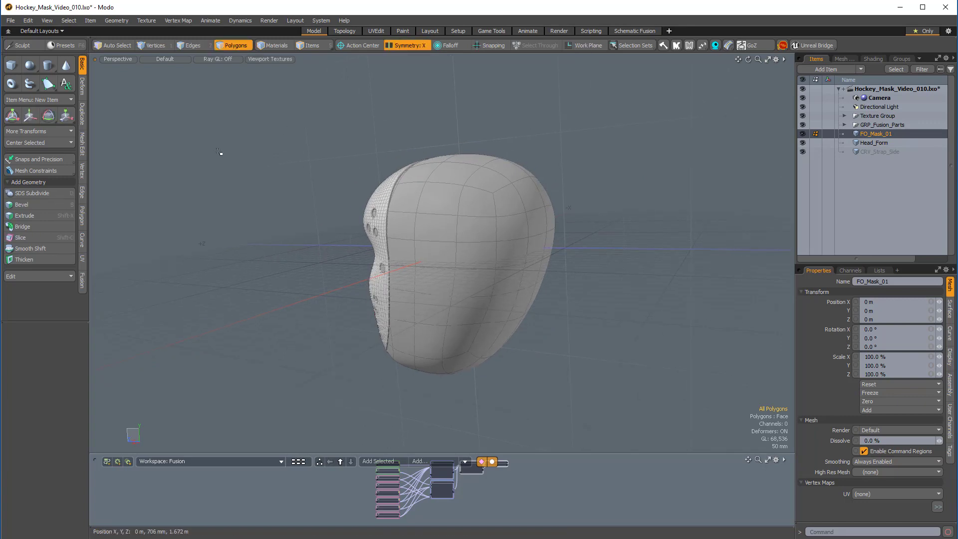
Hide Head_Form and copy all connected polygons of FO_Mask_01 into a new mesh item.
left_click(802, 143)
left_click_drag(629, 259, 537, 240, "alt")
scroll(394, 207, "down", 4)
double_click(466, 235)
scroll(468, 237, "down", 5)
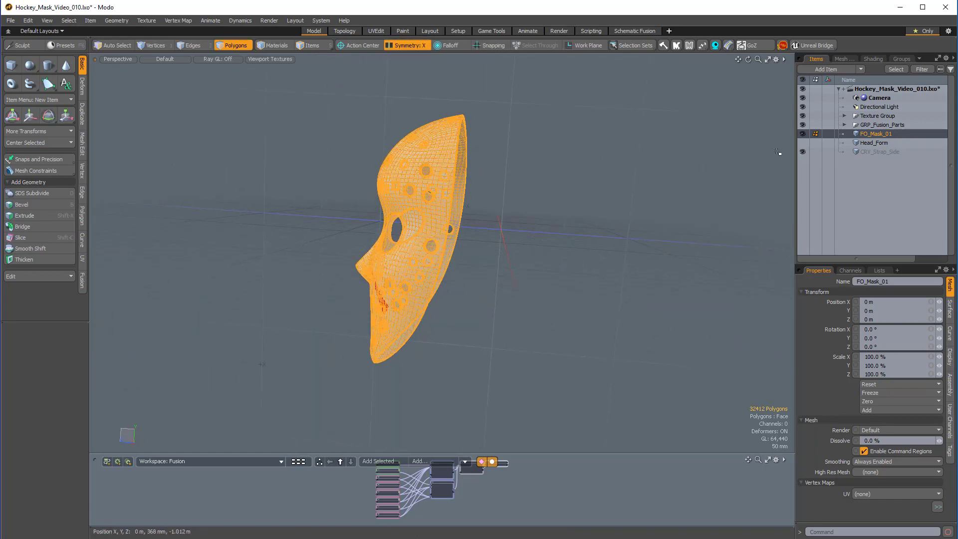
key("n")
left_click_drag(868, 134, 871, 156)
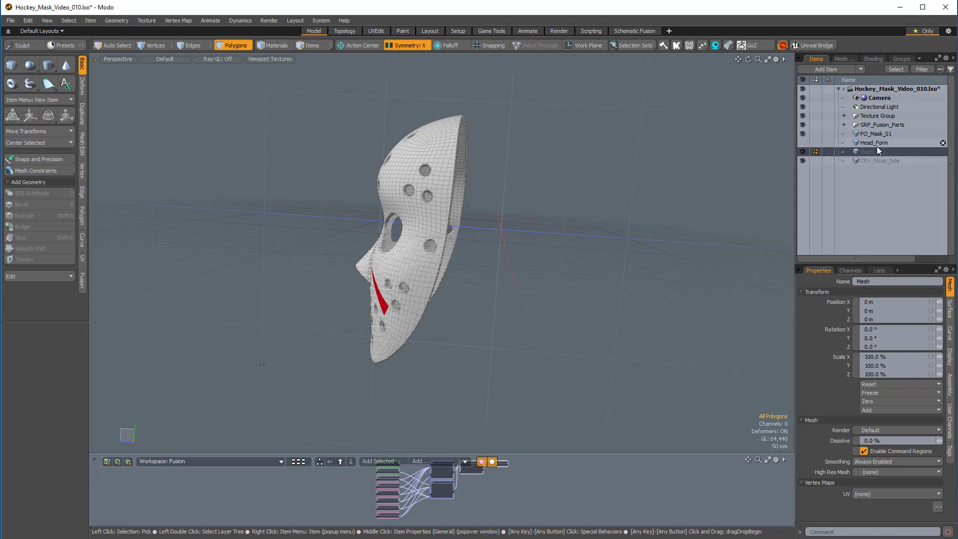
left_click(874, 134, "ctrl")
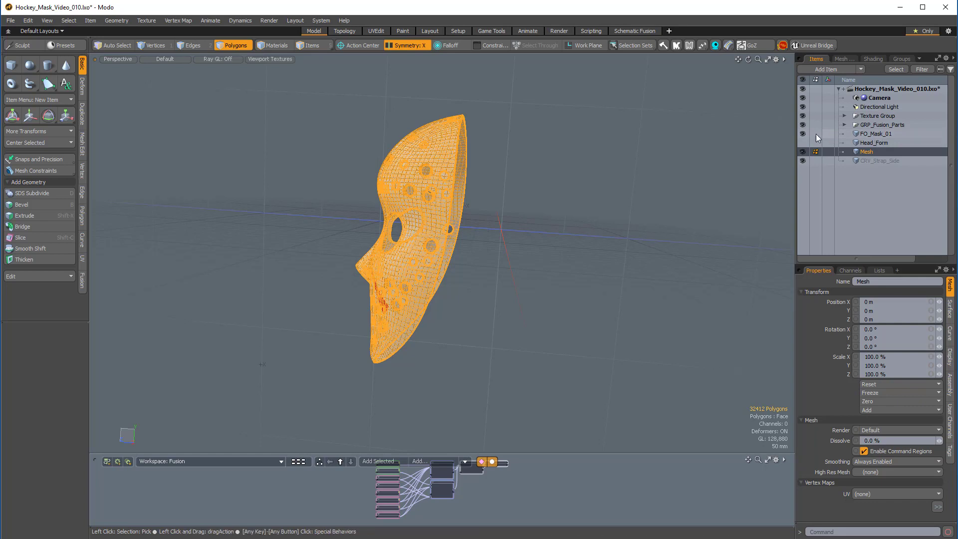
Hide FO_Mask_01 and rename the copied mask mesh as Mask_Temp.
left_click(802, 134)
left_click_drag(574, 269, 532, 272, "alt")
double_click(868, 152)
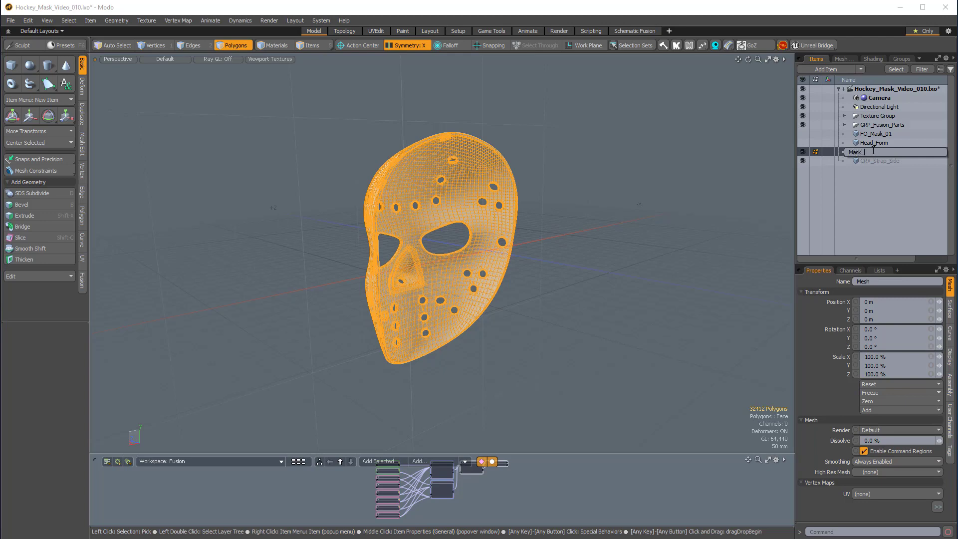
left_click(897, 193)
Clear the polygon selection on Mask_Temp and expand its polygon statistics down to the list of parts.
left_click_drag(531, 249, 579, 255, "alt")
scroll(551, 251, "up", 2)
left_click(579, 255)
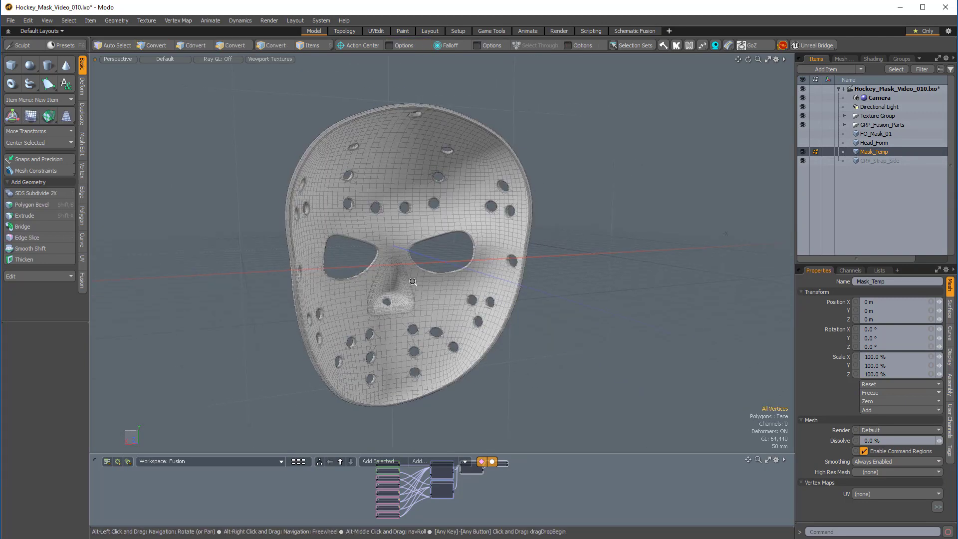
scroll(431, 289, "up", 2, "alt")
scroll(387, 226, "down", 1)
left_click_drag(380, 226, 394, 224, "alt")
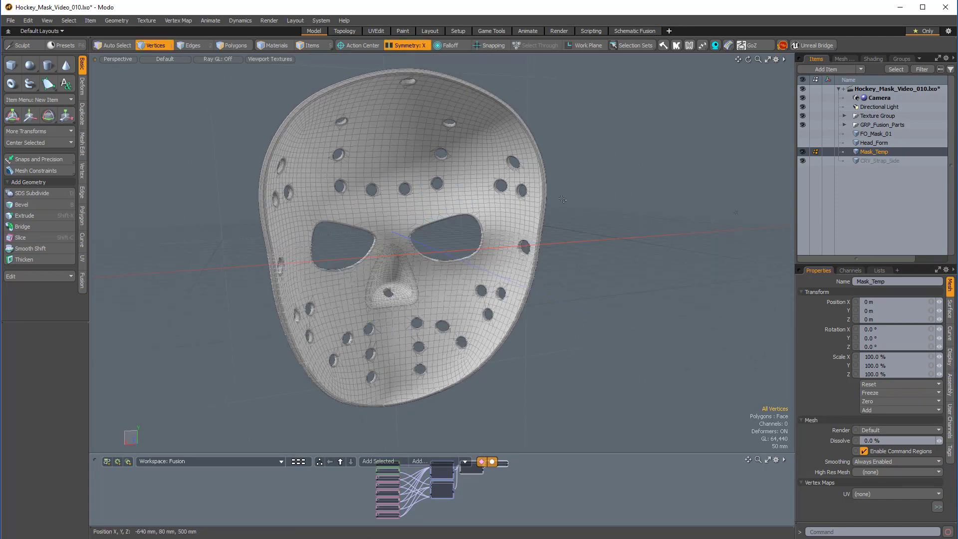
key("3")
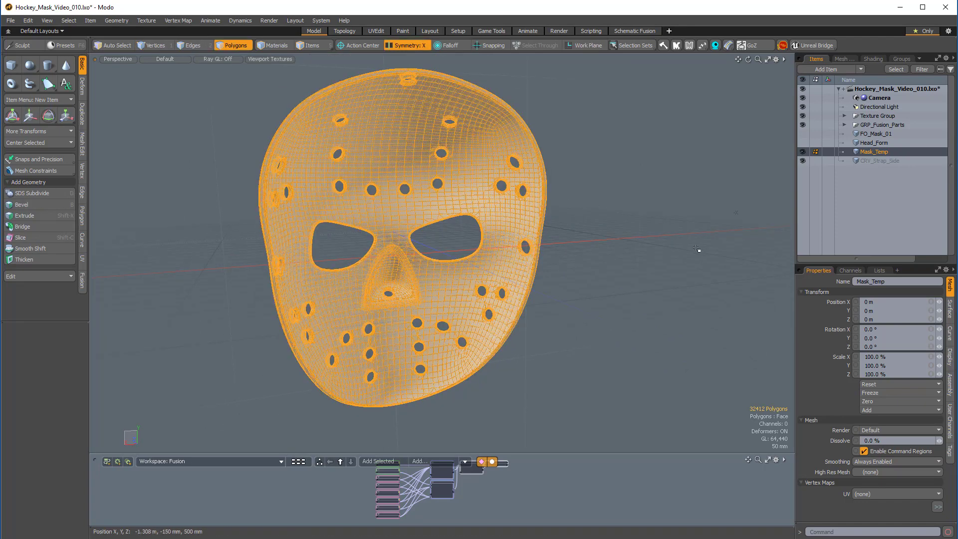
left_click(880, 272)
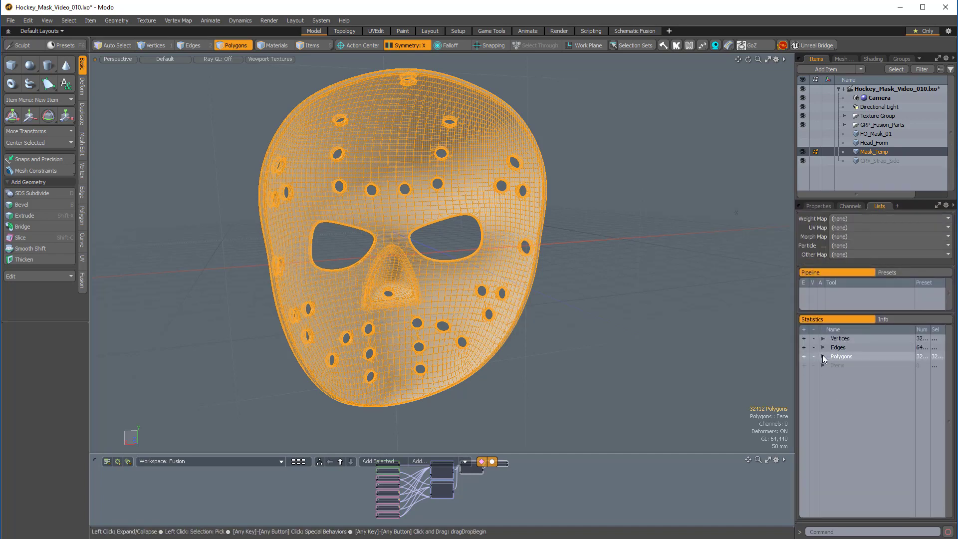
left_click(823, 356)
left_click(635, 245)
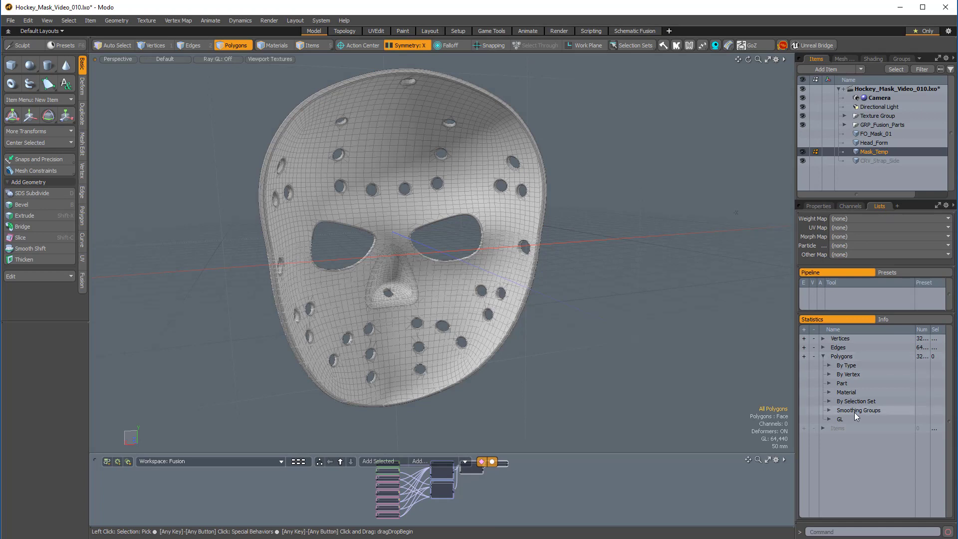
left_click(829, 383)
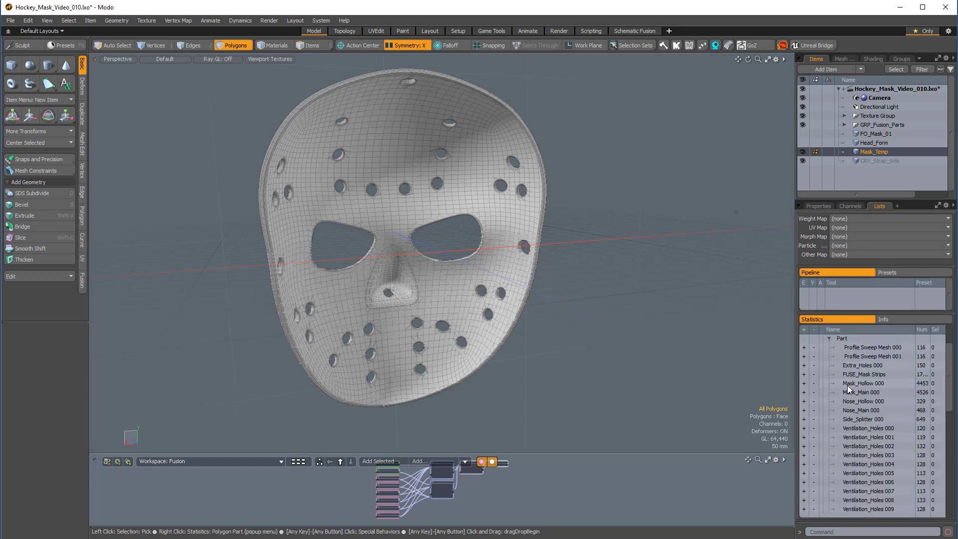
Select Mask_Temp's Mask_Hollow 000, Nose_Hollow 000 and Side_Splitter 000 parts plus adjoining FUSE_Mask Strips polygons, expand the selection and delete it.
left_click(804, 383)
left_click_drag(571, 338, 595, 324, "alt")
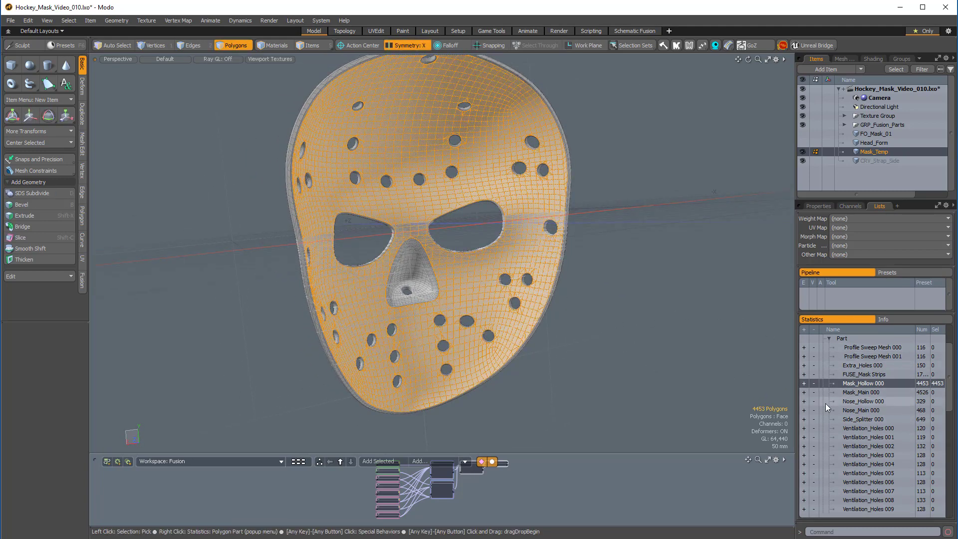
left_click(804, 400)
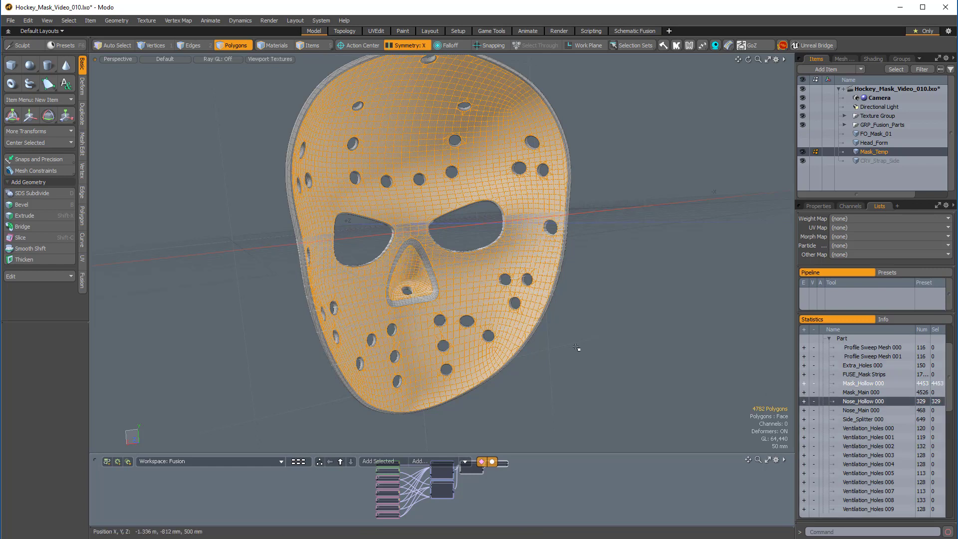
left_click(805, 419)
mouse_move(420, 249)
left_mouse_down("alt")
mouse_move(504, 252)
mouse_move(422, 250)
left_mouse_up("alt")
key("3")
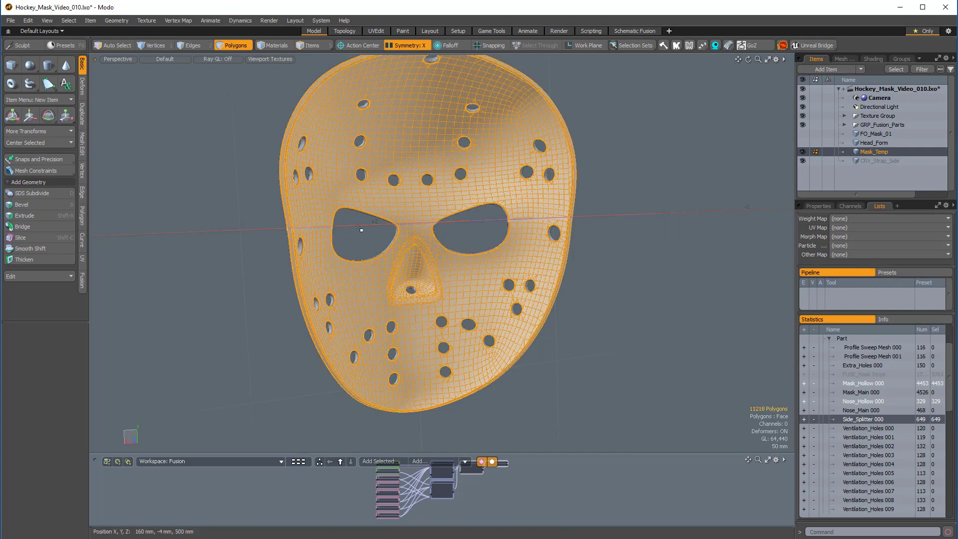
left_click_drag(440, 248, 460, 250, "alt")
left_click_drag(459, 249, 299, 244, "alt")
left_click_drag(300, 244, 411, 169, "alt")
key("shift+Up")
left_click_drag(410, 169, 416, 225, "alt")
left_click_drag(415, 225, 439, 292, "alt")
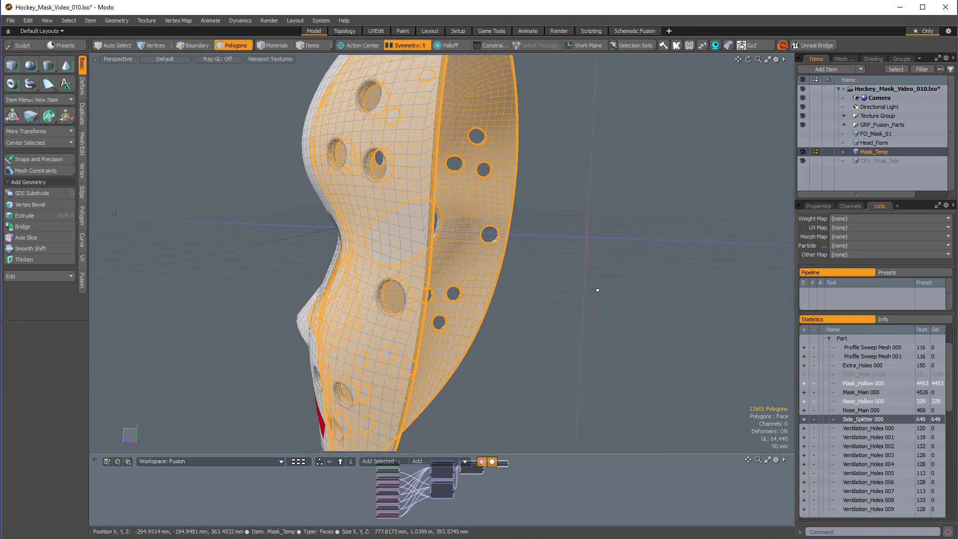
key("Delete")
left_click_drag(595, 288, 448, 280, "alt")
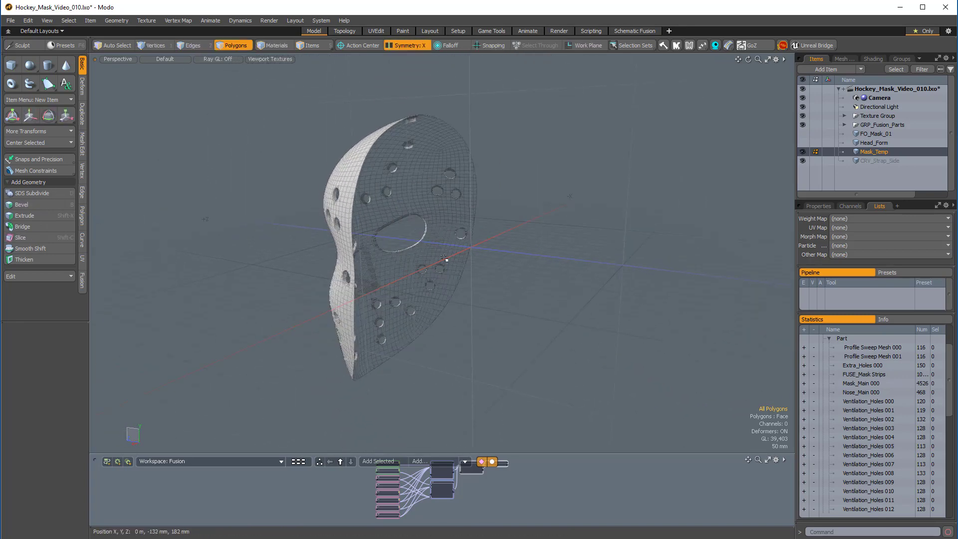
Check the remaining outer shell of Mask_Temp and show Head_Form again behind it.
left_click_drag(472, 157, 478, 210, "alt")
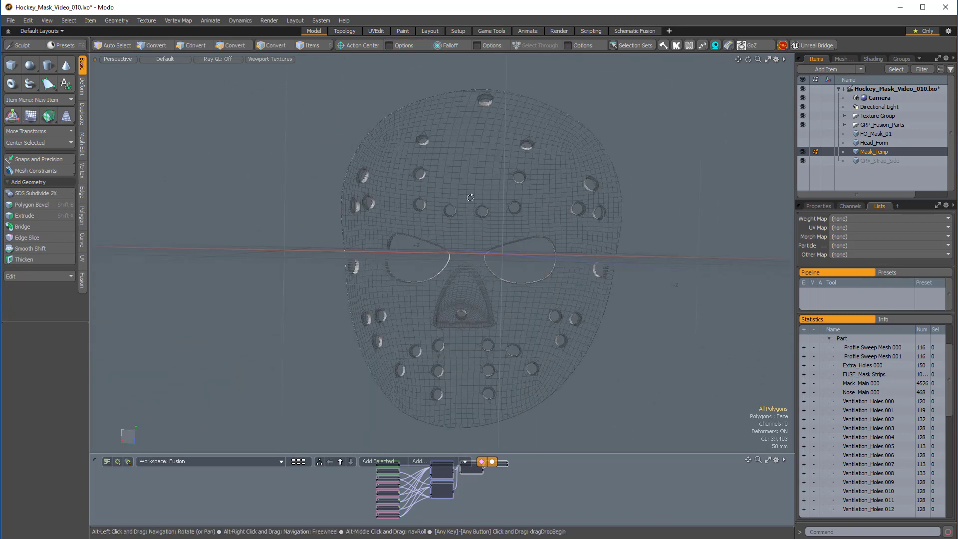
scroll(505, 242, "down", 3)
left_click_drag(505, 243, 625, 228, "alt")
scroll(619, 239, "down", 2)
left_click(802, 142)
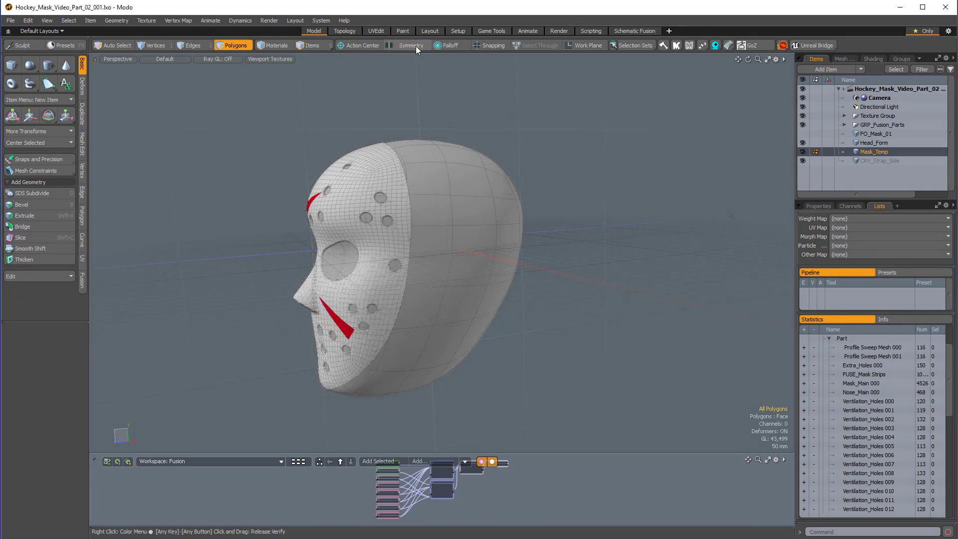
Turn off symmetry and show the properties of the Mask_Temp mesh.
left_click(415, 46)
left_click_drag(851, 265, 859, 305)
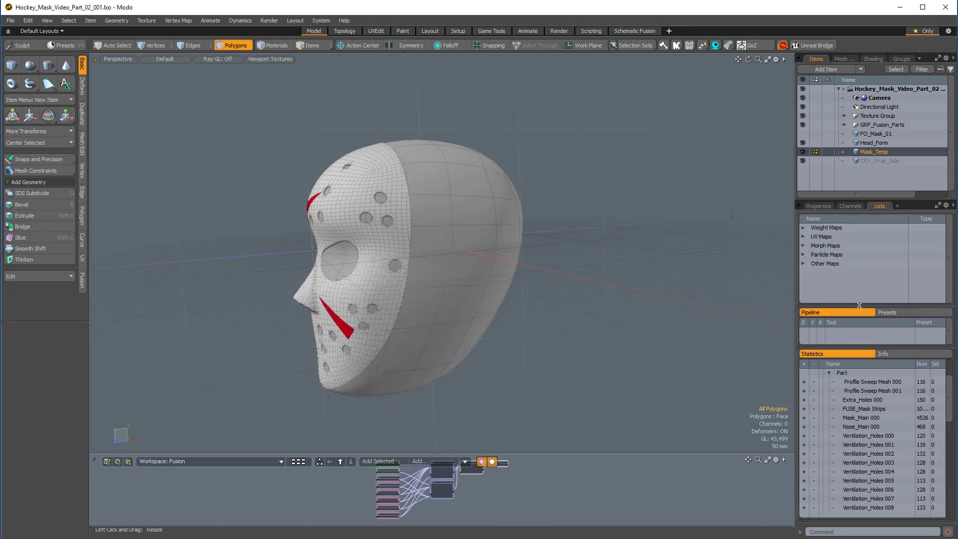
left_click(821, 206)
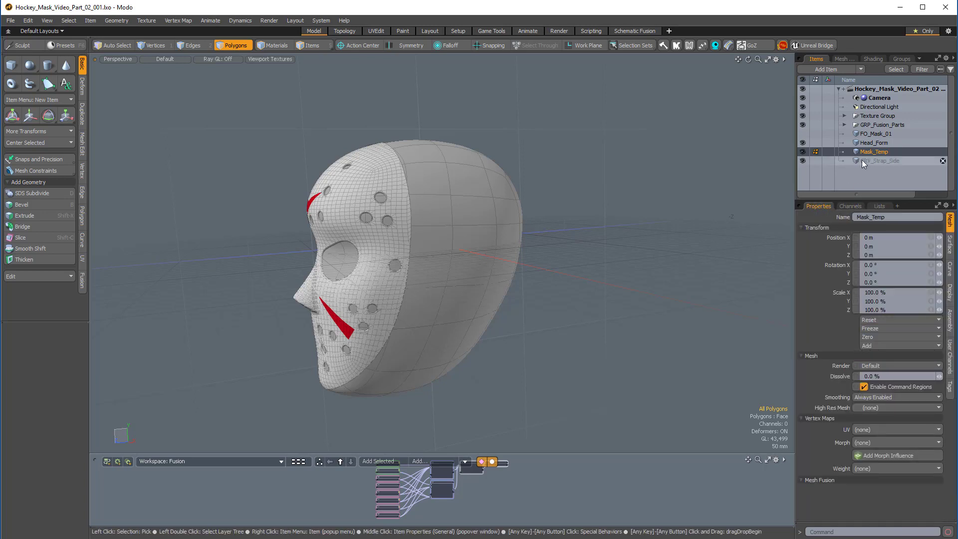
Select the CRV_Strap_Side mesh and hide the work plane grid in the 3D view.
left_click(881, 161)
left_click_drag(557, 214, 577, 219, "alt")
key("3")
key("ctrl+3")
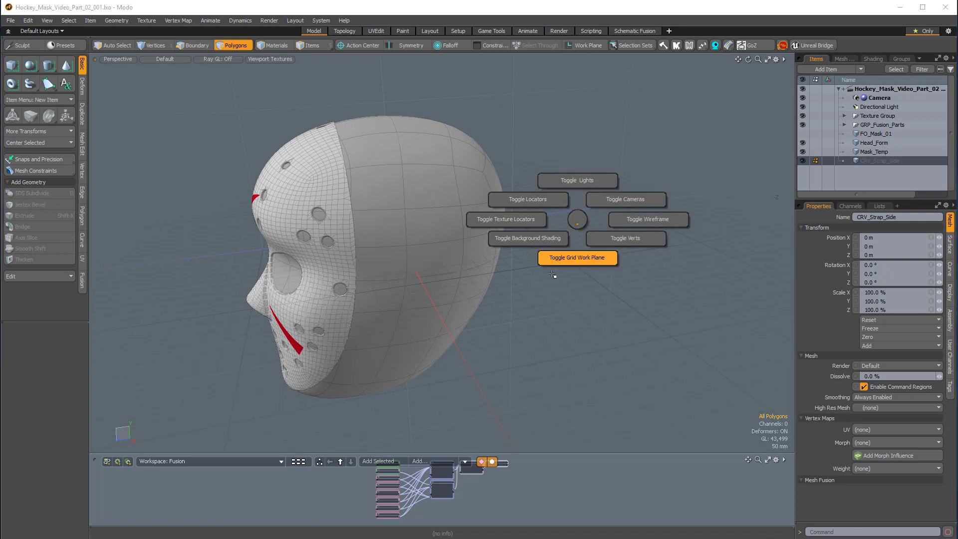
left_click(579, 280)
left_click_drag(446, 314, 173, 156, "alt")
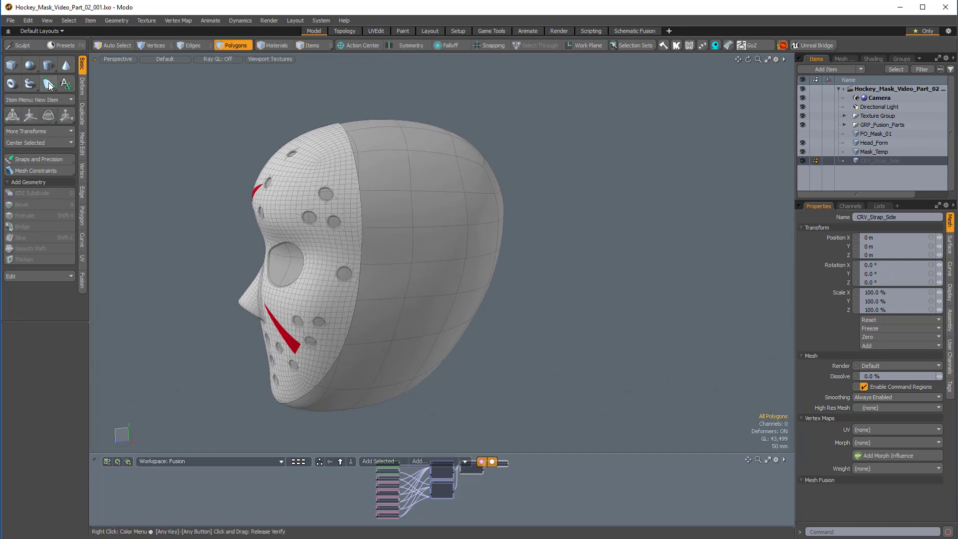
Start a B-Spline curve with mesh constraints set to Background and the geometry constraint set to Vector.
left_click(49, 85)
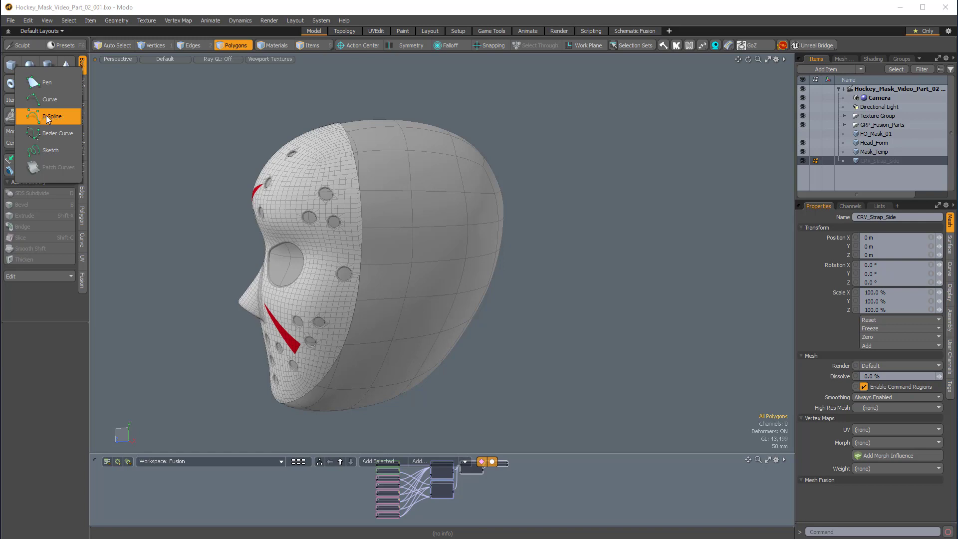
left_click(47, 83)
left_click(47, 85)
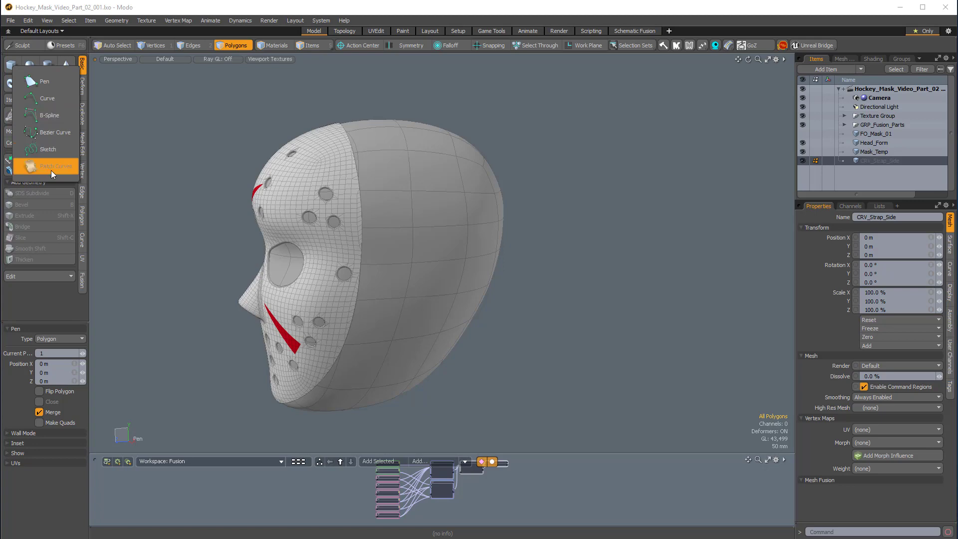
left_click(47, 118)
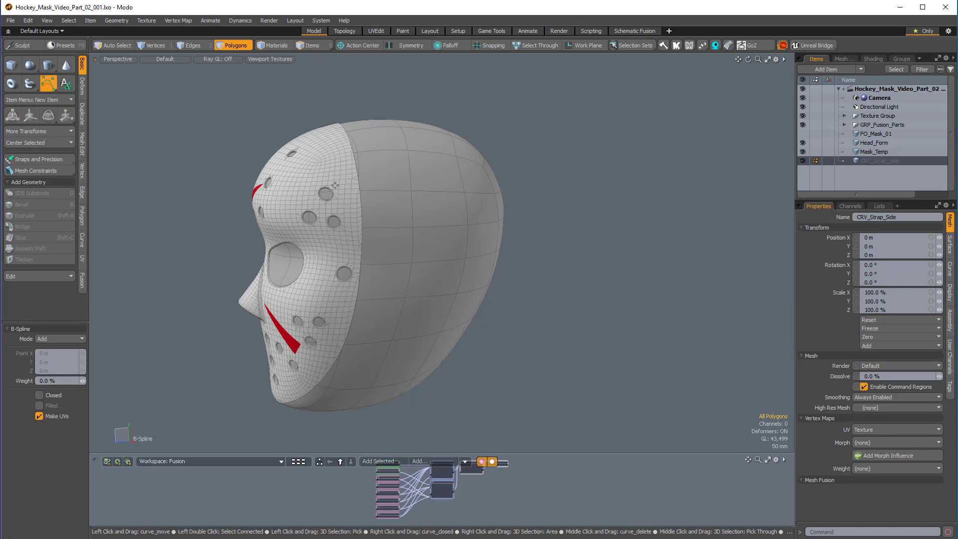
scroll(403, 253, "up", 5)
scroll(403, 253, "up", 4)
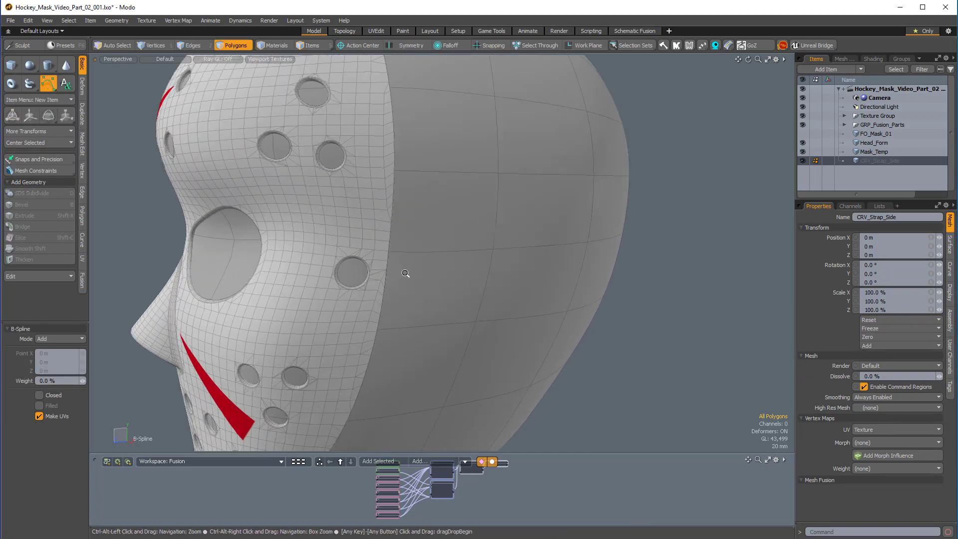
scroll(364, 237, "down", 4)
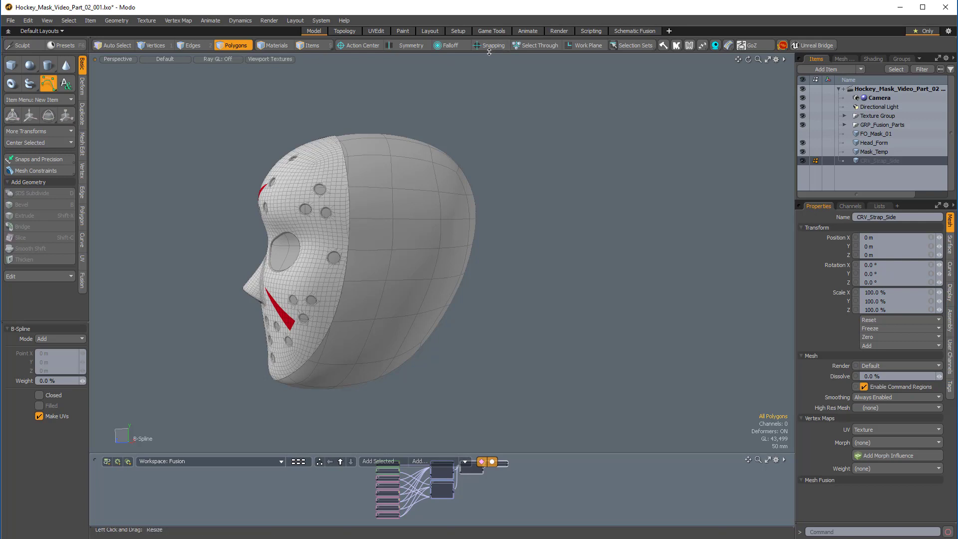
key("ctrl")
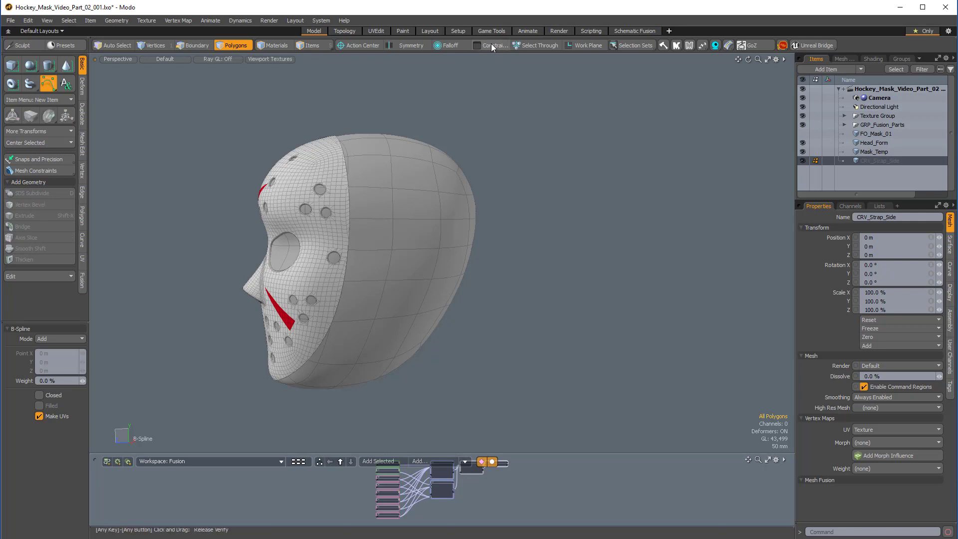
left_click(493, 46, "ctrl")
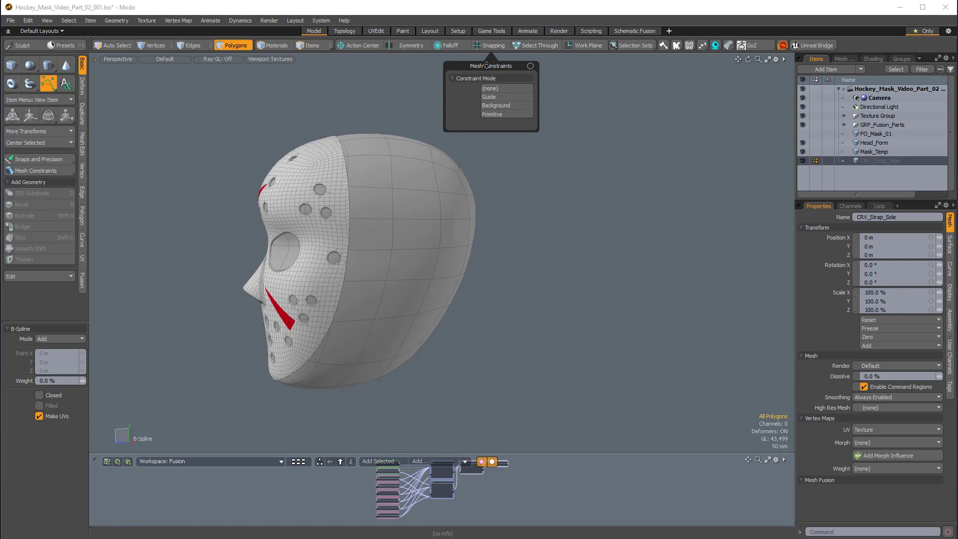
left_click_drag(487, 65, 665, 88)
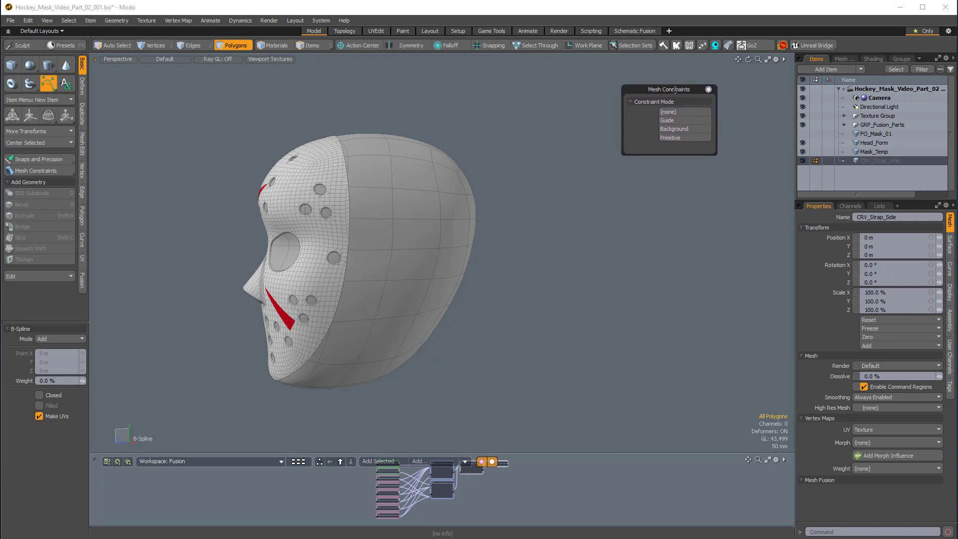
left_click(675, 128)
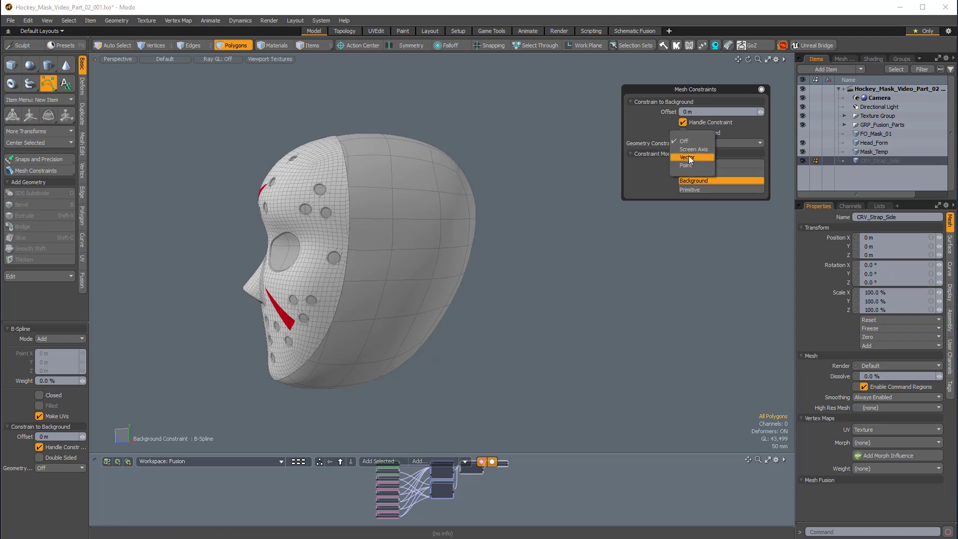
Place the first B-Spline points across the mask's hole beside the eye and back along the side of the head.
mouse_move(357, 266)
left_mouse_down("ctrl+alt")
mouse_move(381, 276)
mouse_move(342, 272)
left_mouse_up("ctrl+alt")
left_click_drag(343, 271, 361, 270, "ctrl+alt")
mouse_move(361, 270)
left_mouse_down("alt")
mouse_move(332, 251)
mouse_move(368, 267)
left_mouse_up("alt")
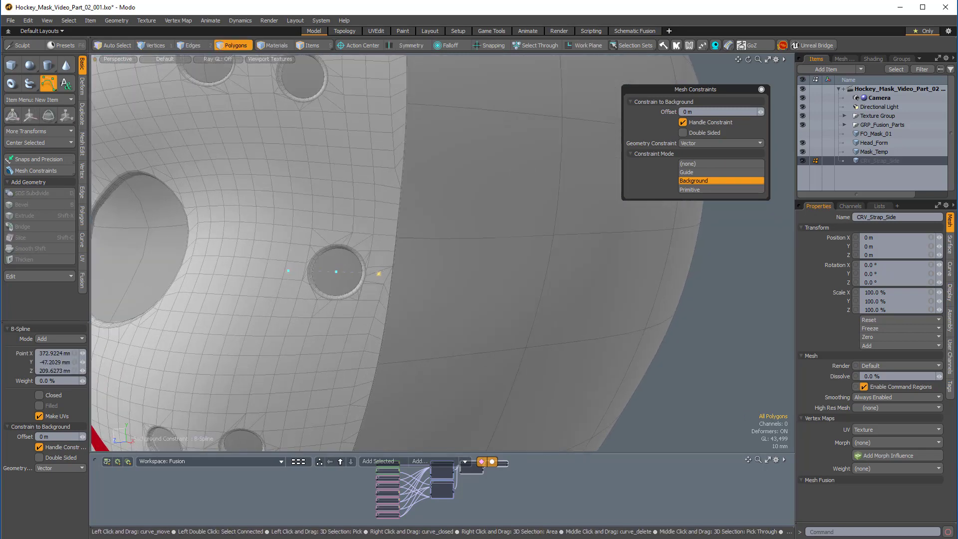
left_click_drag(459, 267, 380, 270, "alt")
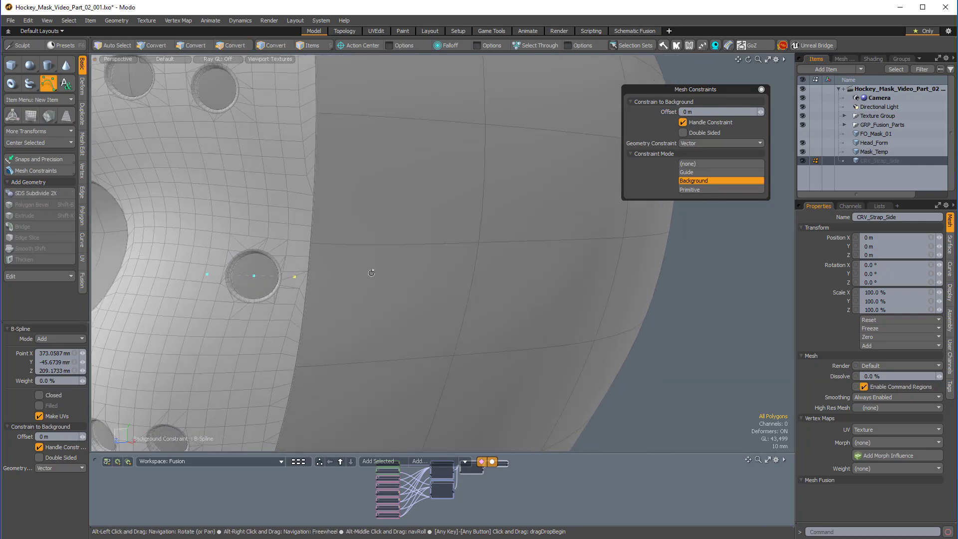
left_click(379, 270)
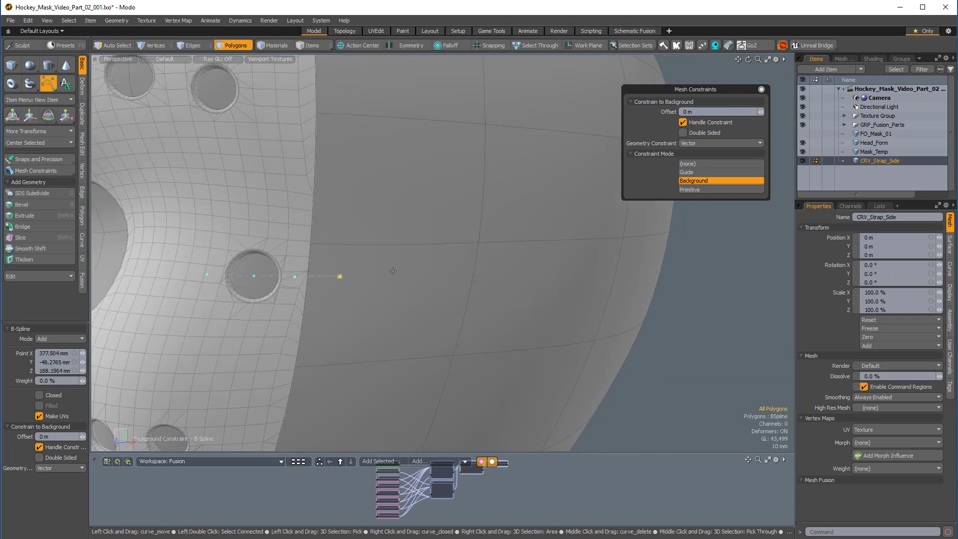
left_click_drag(511, 273, 397, 273, "ctrl+alt")
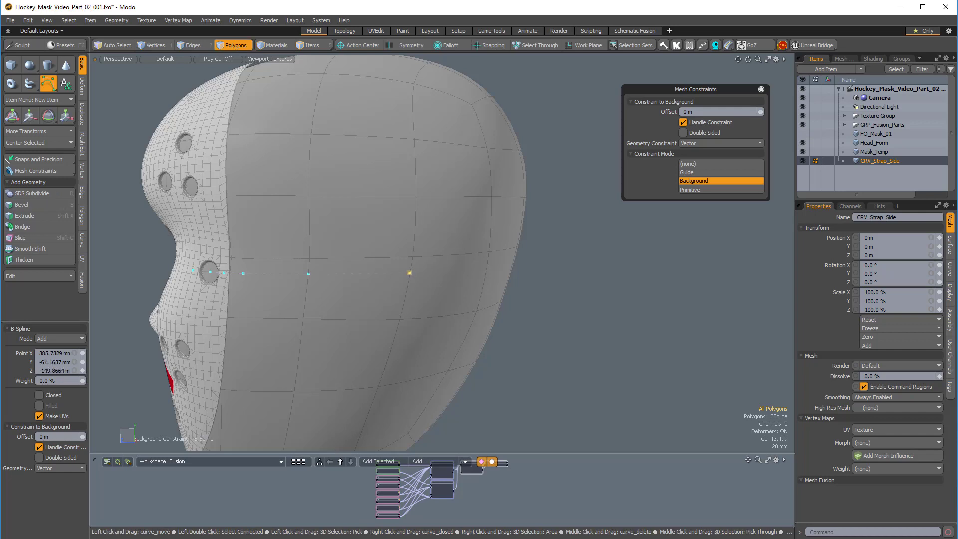
Continue the B-Spline points around the back of Head_Form at strap height to its opposite side.
left_click_drag(524, 267, 482, 269, "alt")
mouse_move(482, 269)
left_mouse_down("alt+shift")
mouse_move(400, 270)
mouse_move(482, 267)
mouse_move(469, 274)
left_mouse_up("alt+shift")
left_click(400, 270)
left_click_drag(468, 274, 350, 303, "alt+shift")
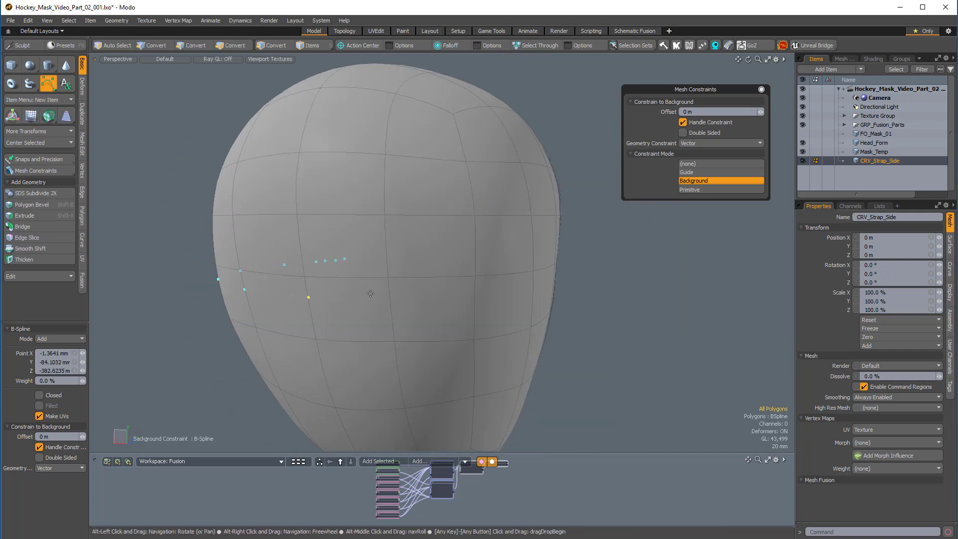
left_click(390, 296)
left_click_drag(358, 288, 399, 290, "alt")
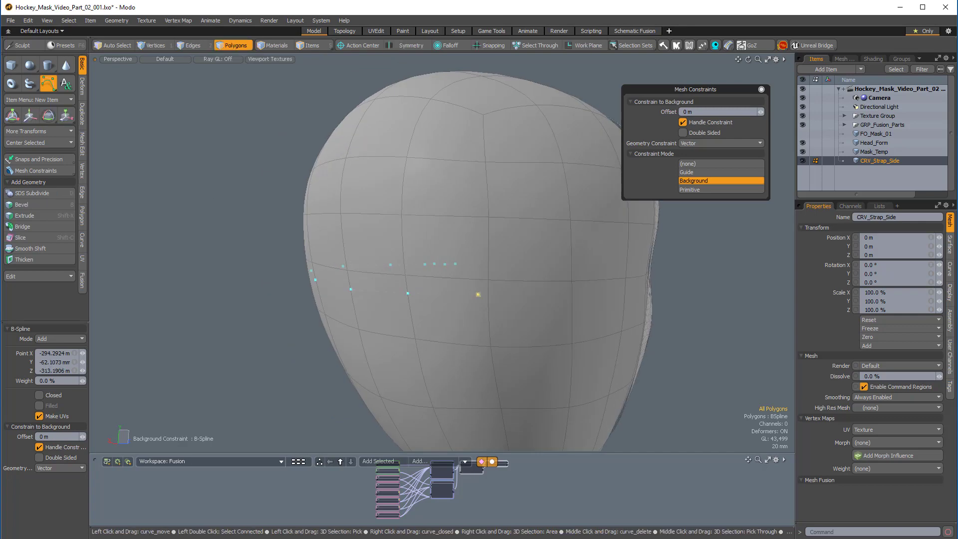
left_click_drag(539, 295, 440, 296, "alt")
Run the B-Spline points forward across the matching hole on the opposite side of the mask and finish the curve.
scroll(456, 287, "up", 3)
left_click_drag(440, 297, 404, 249, "alt")
left_click_drag(405, 249, 377, 275, "ctrl+alt")
left_click(377, 275)
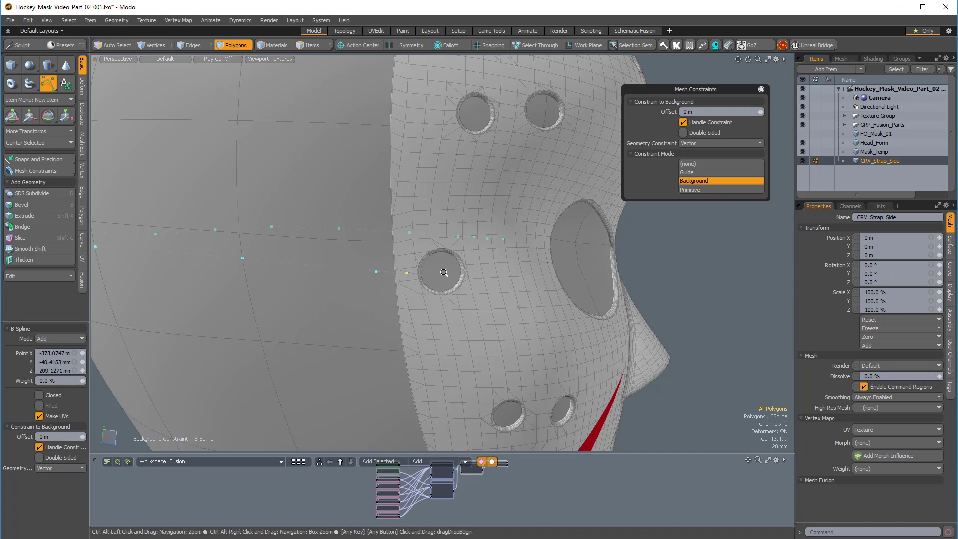
mouse_move(406, 273)
left_mouse_down("ctrl+alt")
mouse_move(449, 277)
mouse_move(416, 276)
left_mouse_up("ctrl+alt")
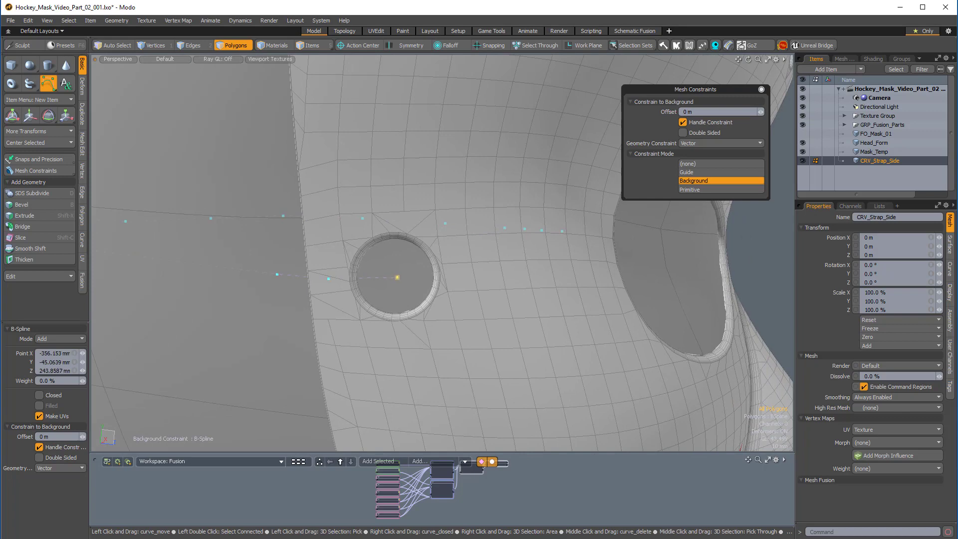
mouse_move(411, 260)
left_mouse_down("ctrl+alt")
mouse_move(379, 261)
mouse_move(407, 261)
left_mouse_up("ctrl+alt")
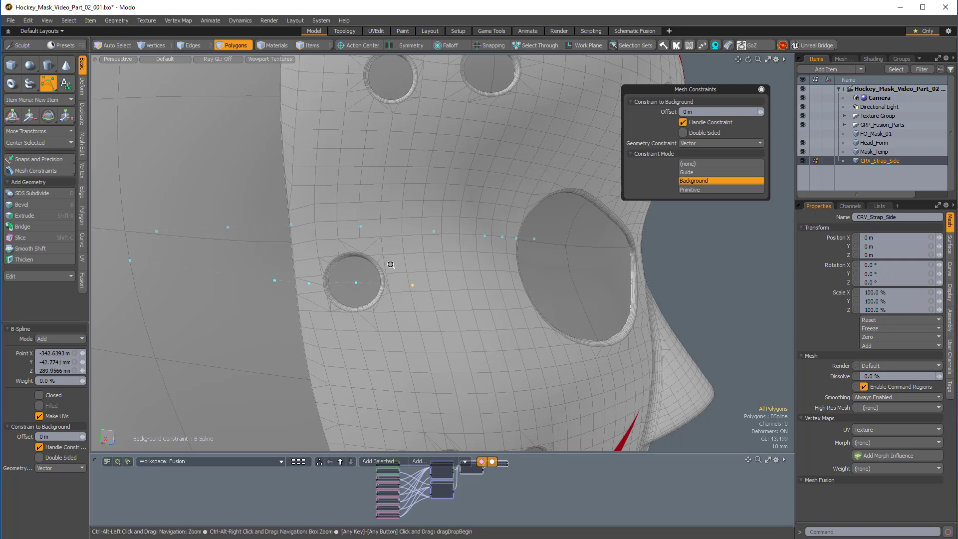
mouse_move(392, 265)
left_mouse_down("ctrl+alt")
mouse_move(361, 266)
mouse_move(378, 267)
left_mouse_up("ctrl+alt")
left_click_drag(378, 267, 441, 296, "alt")
key("space")
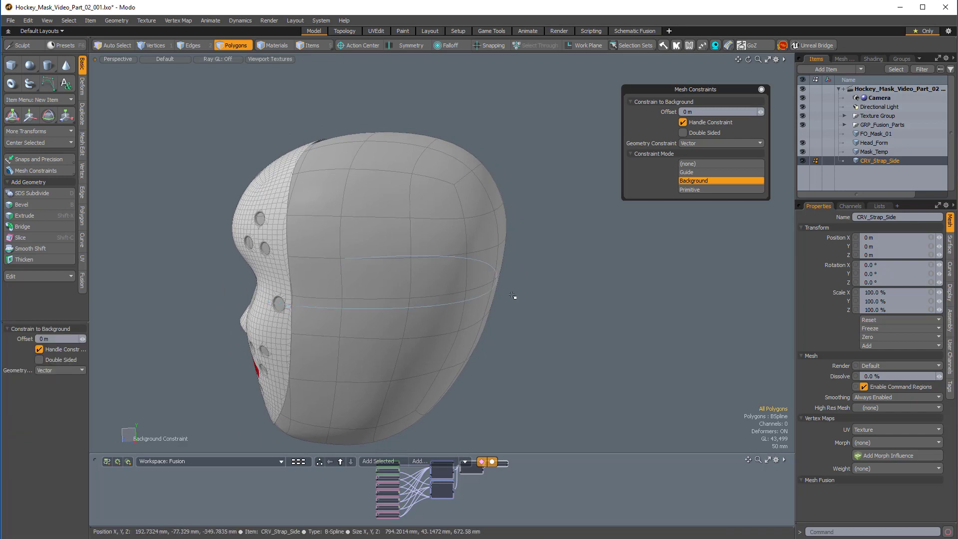
Select the side strap curve, show its B-Spline points and inspect their path around the head.
left_click(481, 299)
key("grave")
left_click_drag(550, 305, 491, 302, "alt")
left_click_drag(491, 302, 507, 301, "ctrl+alt")
left_click_drag(426, 263, 501, 341, "alt")
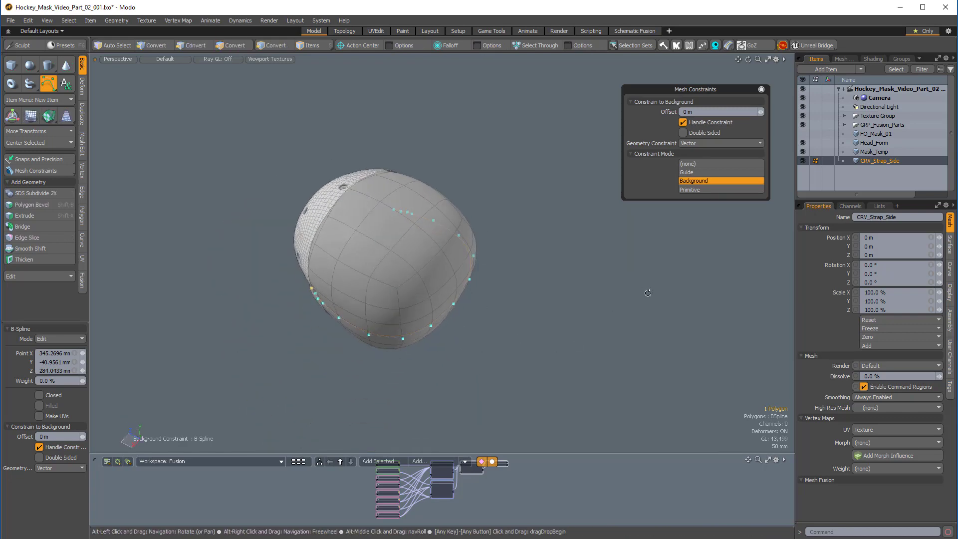
Add a new mesh item below CRV_Strap_Side and name it CRV_Strap_Top.
double_click(882, 176)
left_click_drag(869, 160, 870, 175)
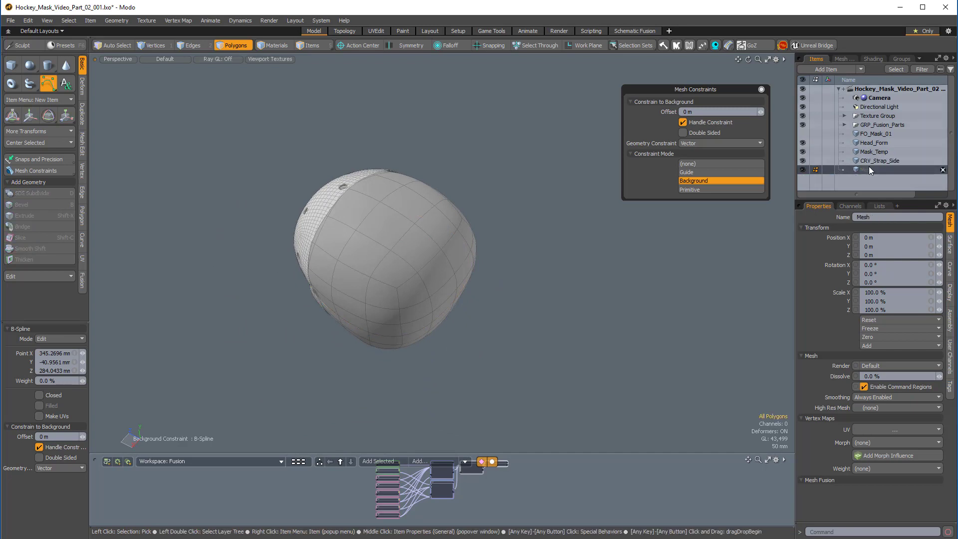
double_click(900, 170)
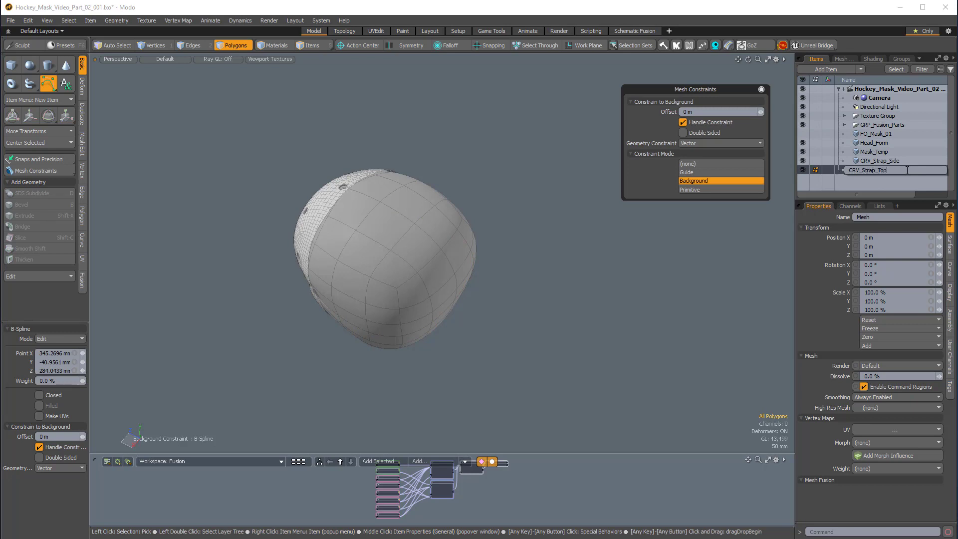
key("Return")
In edge mode, select Head_Form's centreline edges from the mask's border across the top towards the back.
left_click_drag(582, 306, 564, 290, "alt")
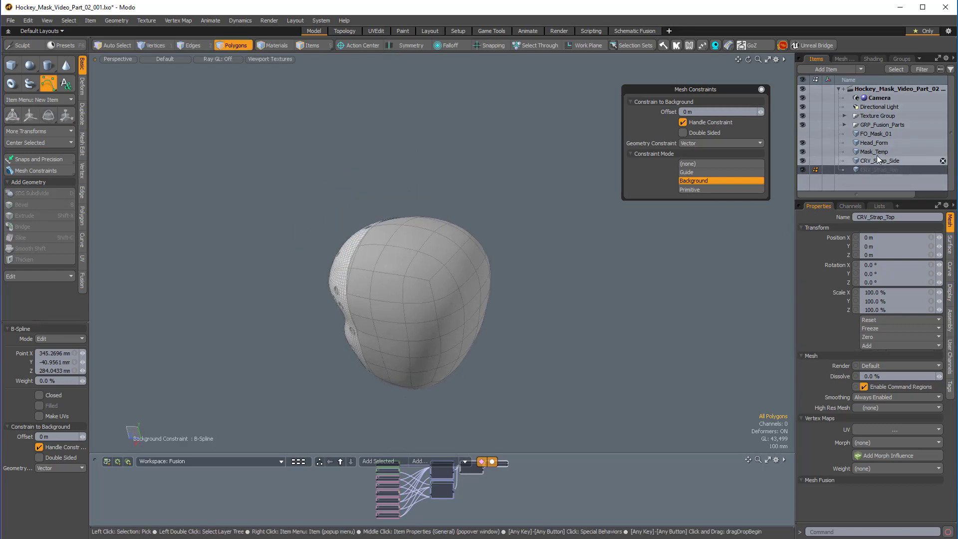
left_click(876, 143)
key("2")
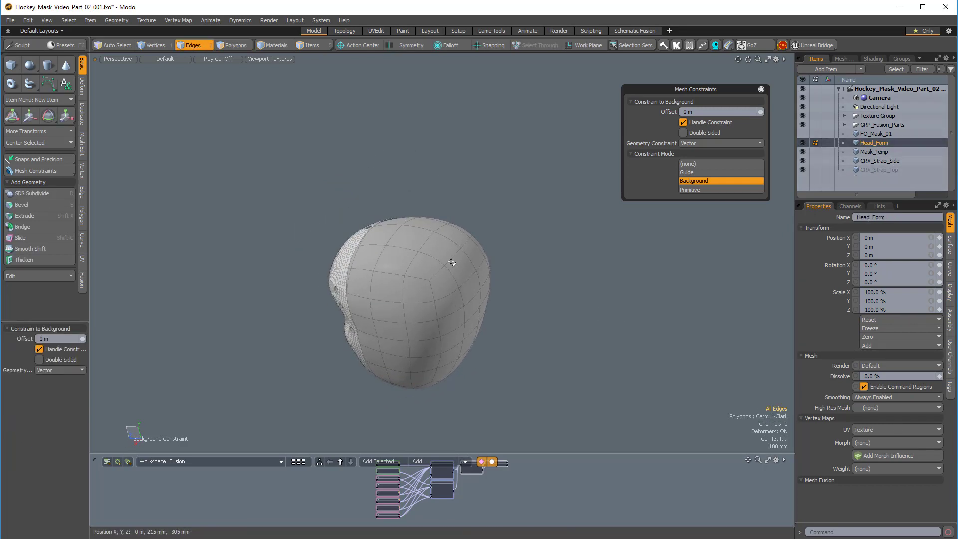
left_click_drag(393, 235, 439, 290, "alt")
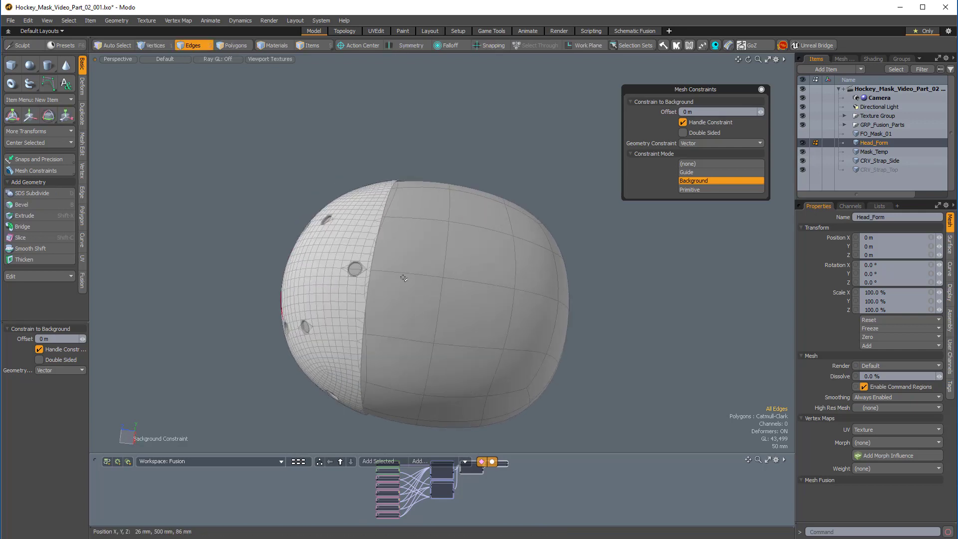
left_click(403, 274)
left_click(481, 284, "shift")
left_click_drag(589, 306, 498, 317, "alt")
left_click(462, 301, "shift")
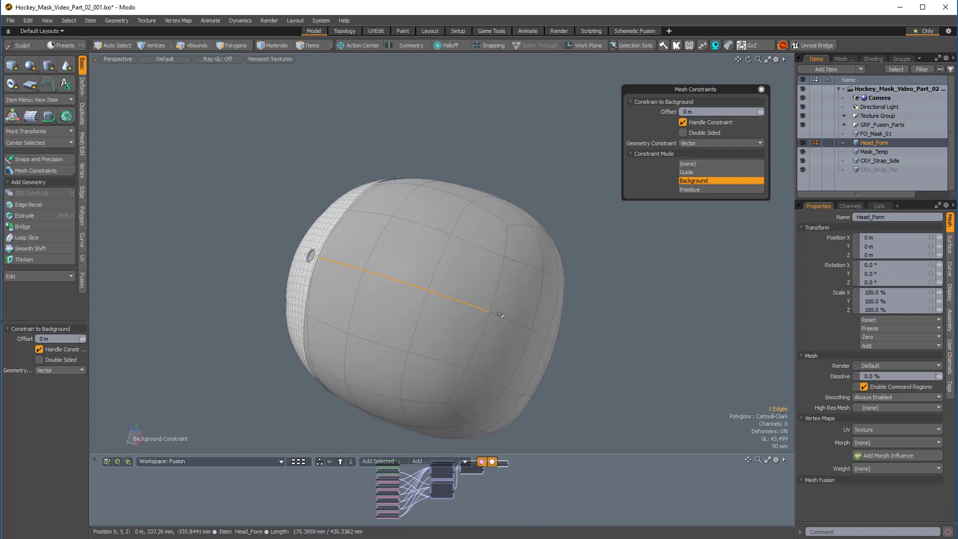
left_click(512, 319, "shift")
left_click_drag(573, 349, 522, 337, "alt")
left_click(523, 334, "shift")
Extend Head_Form's centreline edge selection down the back of the head to the side strap's height and forward beneath the mask.
left_click_drag(542, 379, 313, 300, "alt")
left_click_drag(313, 300, 484, 351, "ctrl+alt")
left_click_drag(484, 352, 460, 285, "alt+shift")
left_click(435, 278, "shift")
left_click_drag(619, 370, 329, 283, "alt")
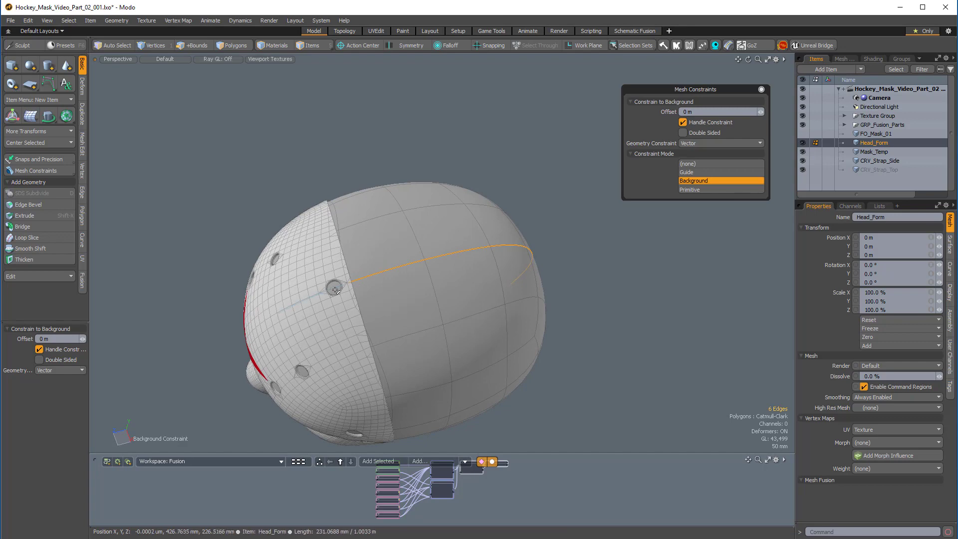
left_click_drag(395, 317, 667, 310, "alt")
mouse_move(375, 253)
left_mouse_down("alt")
mouse_move(458, 258)
mouse_move(370, 251)
left_mouse_up("alt")
left_click(527, 318, "shift")
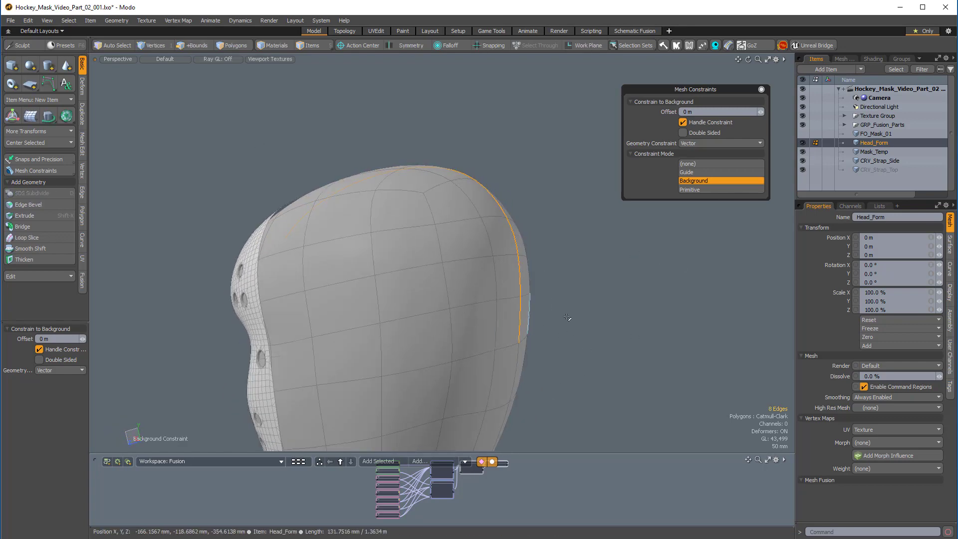
Set the mesh constraint mode to none and close the Mesh Constraints settings.
left_click_drag(569, 318, 549, 295, "alt")
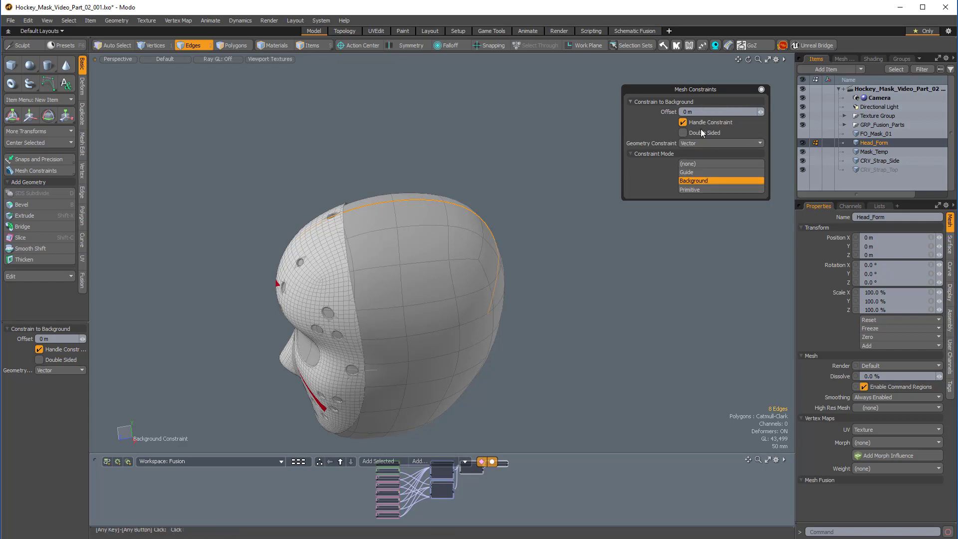
left_click(697, 164)
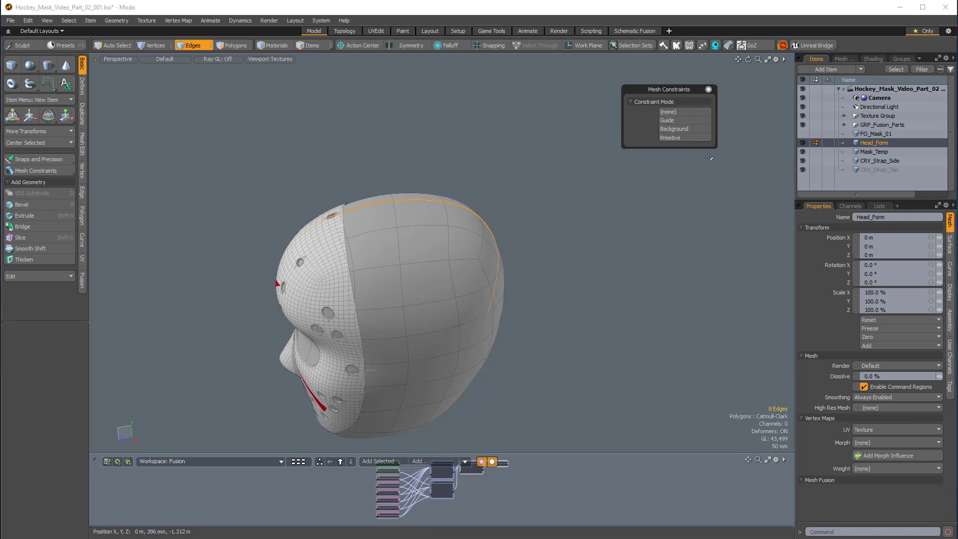
left_click(708, 90)
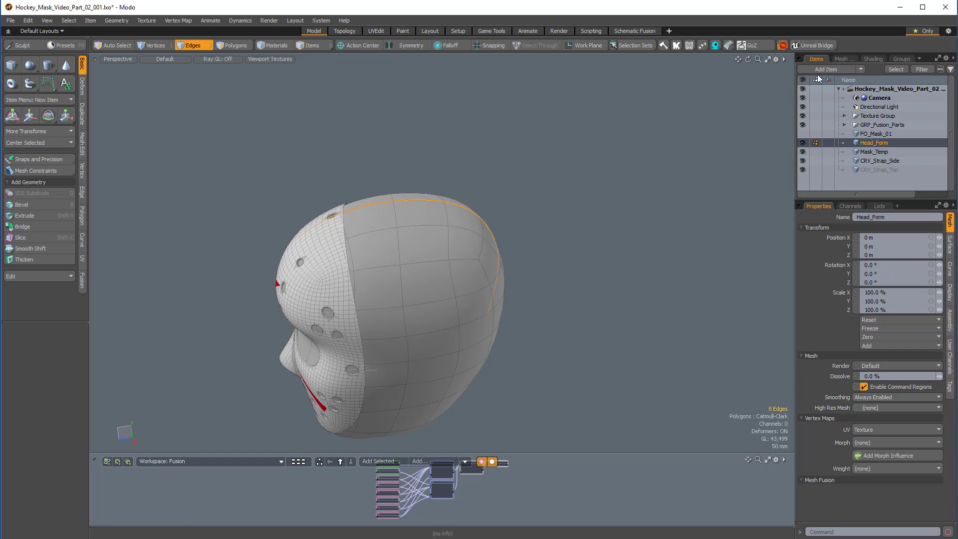
Add an Edges to Curves mesh operation to Head_Form for the selected centreline edges.
left_click(840, 59)
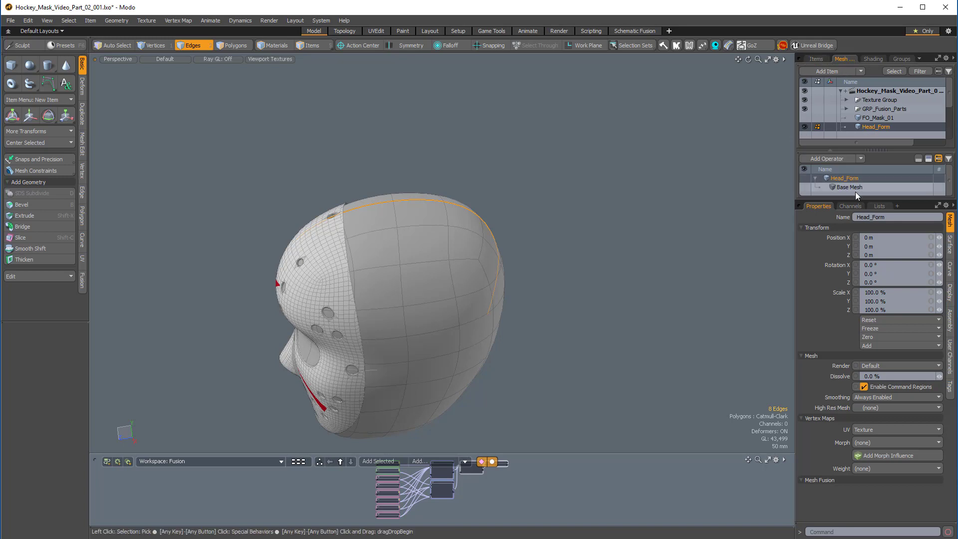
left_click_drag(855, 200, 856, 299)
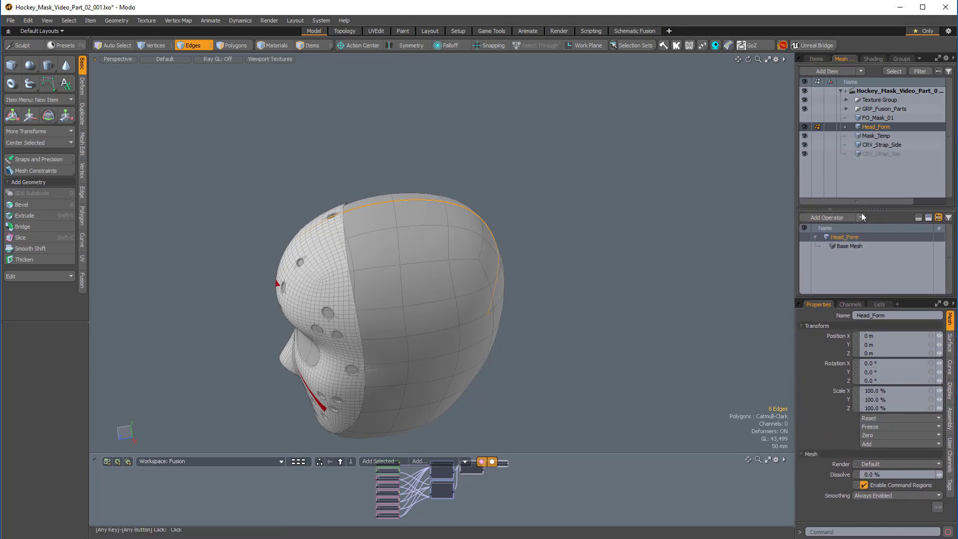
left_click(833, 214)
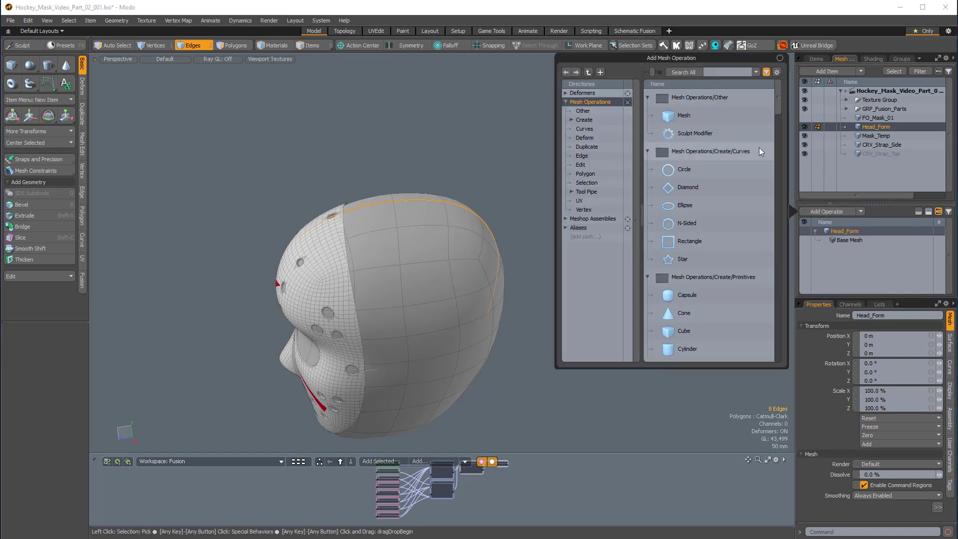
type("edges to")
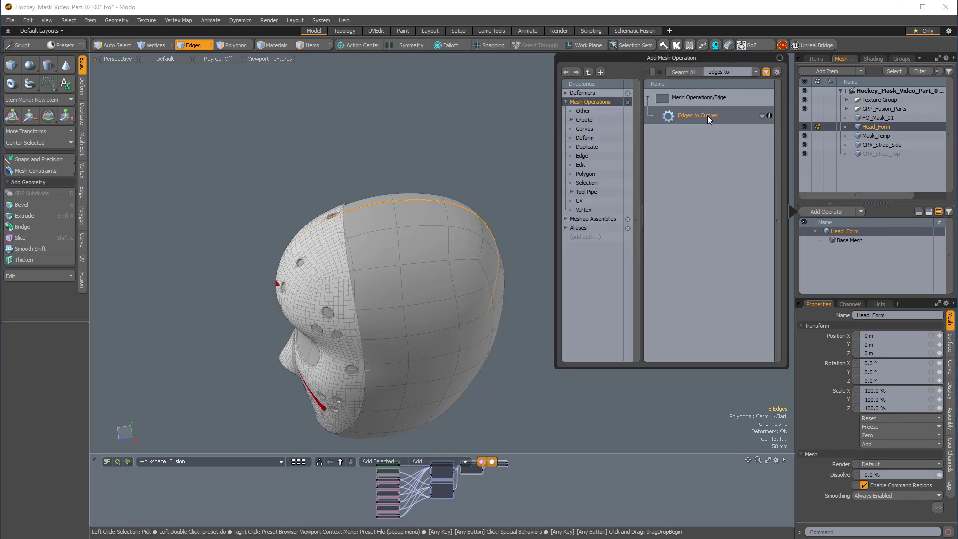
double_click(697, 115)
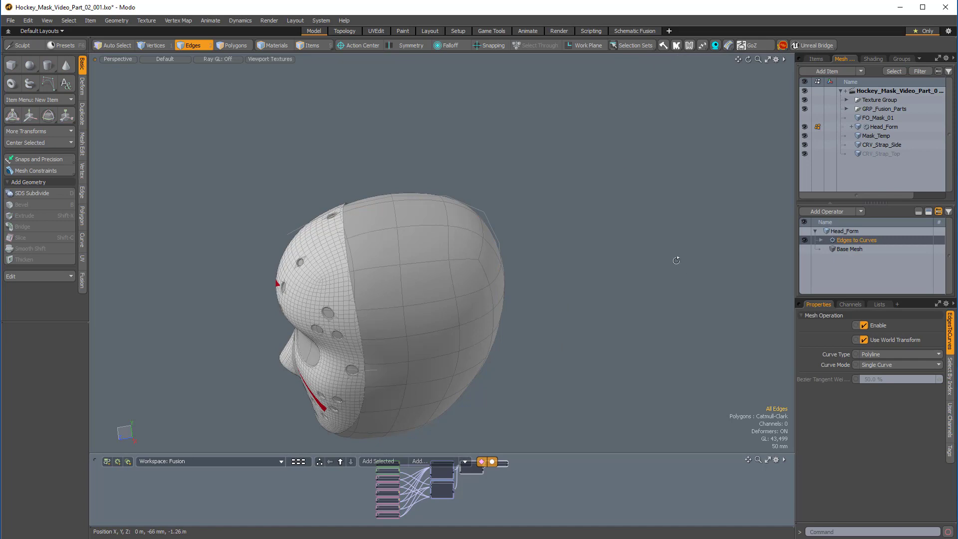
Set the curve type of Head_Form's Edges to Curves operation to B-Spline Curve.
left_click_drag(676, 260, 439, 235, "alt")
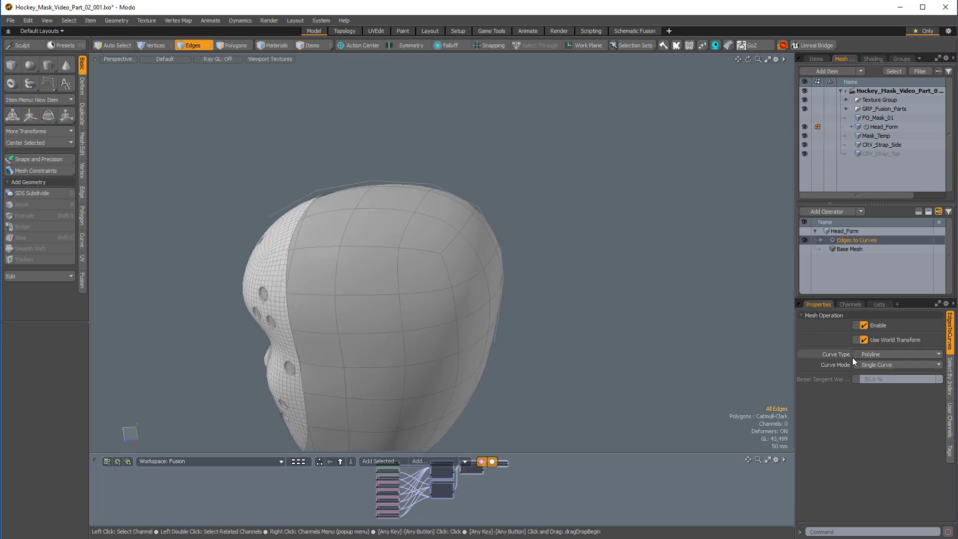
left_click(880, 356)
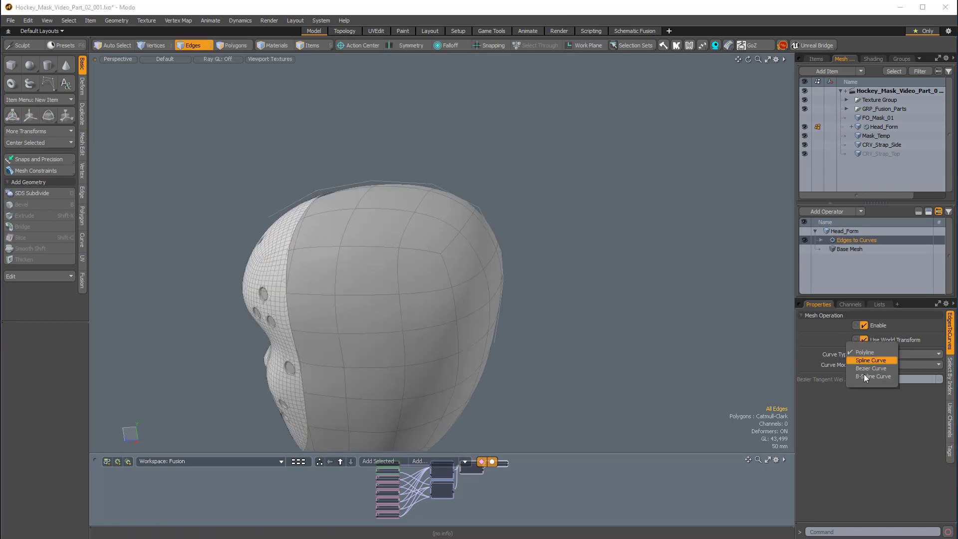
left_click(873, 376)
left_click_drag(649, 359, 510, 241, "alt")
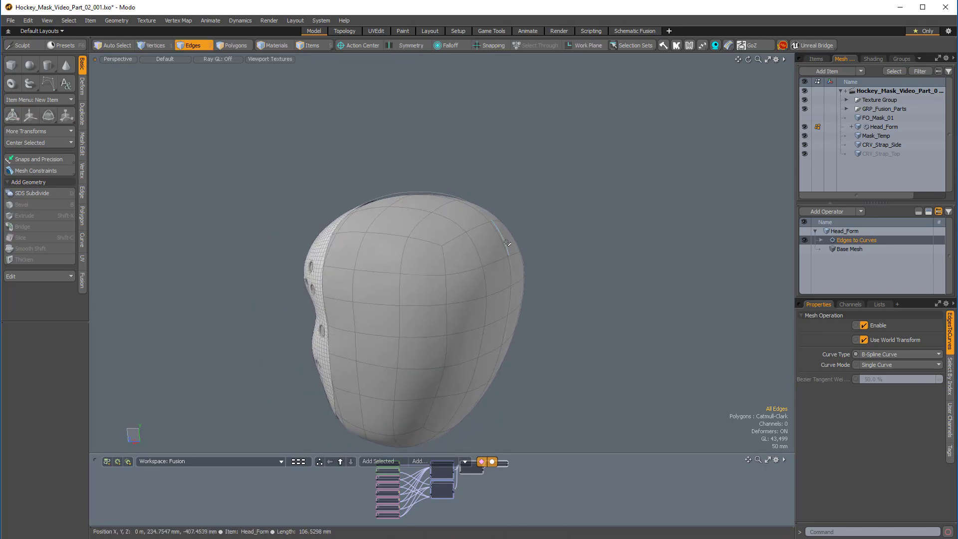
In polygon mode, copy the centreline curve generated on Head_Form and paste it into CRV_Strap_Top.
key("3")
left_click(479, 204)
left_click_drag(537, 304, 589, 272, "alt")
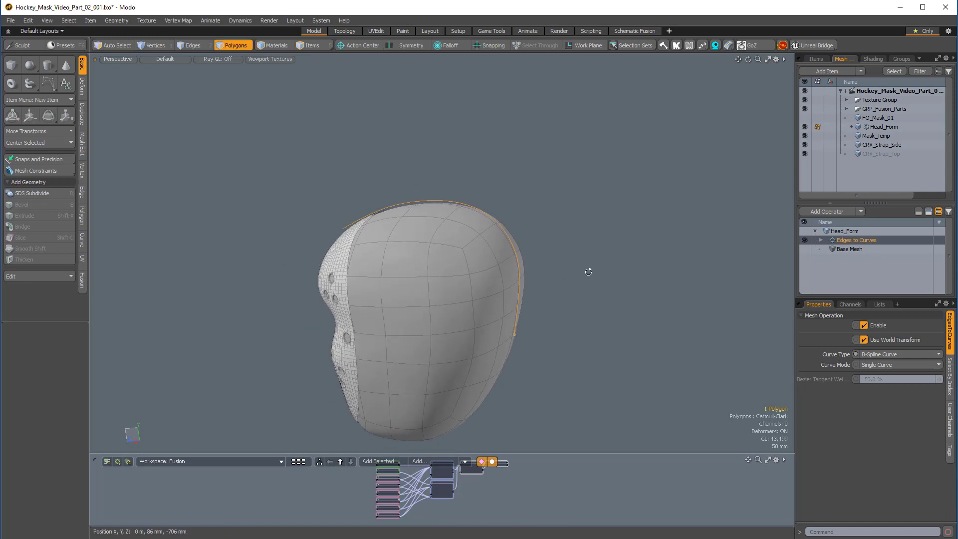
left_click(879, 154)
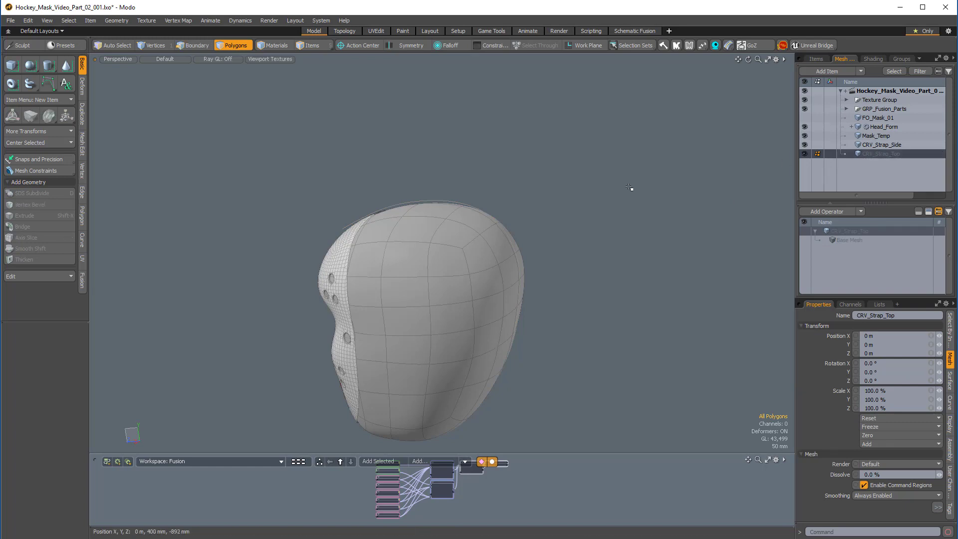
key("ctrl+a")
left_click_drag(623, 261, 597, 258, "alt")
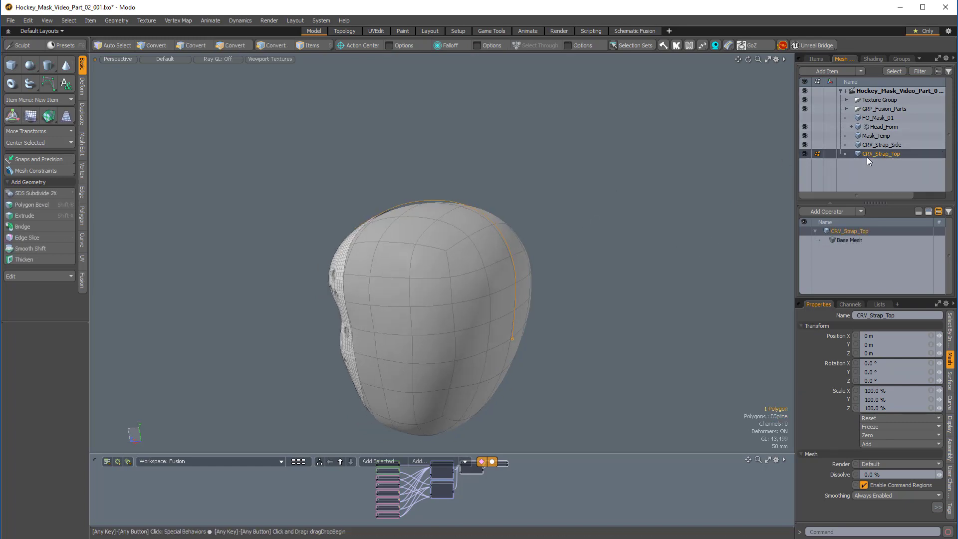
Delete the Edges to Curves operation from Head_Form's mesh operations.
left_click(878, 126)
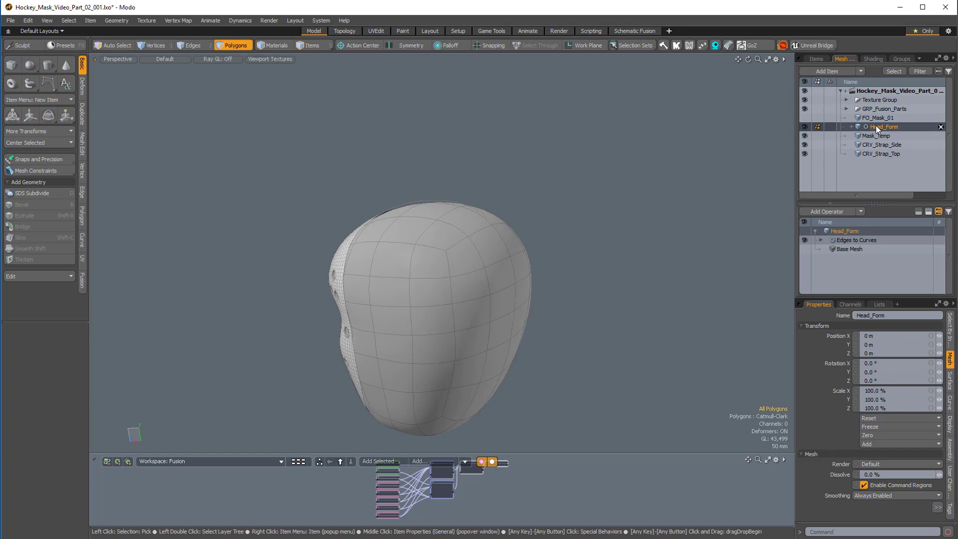
right_click(853, 240)
left_click(893, 237)
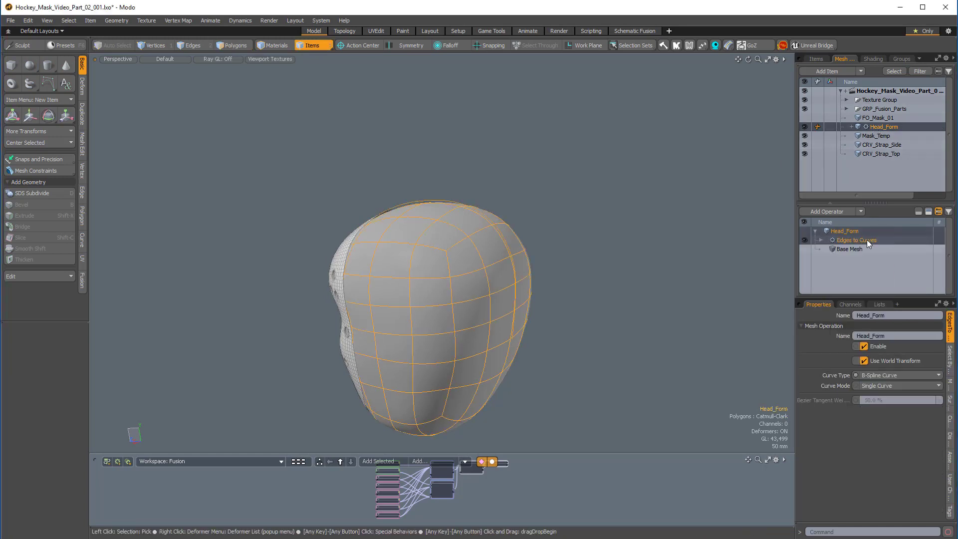
right_click(864, 239)
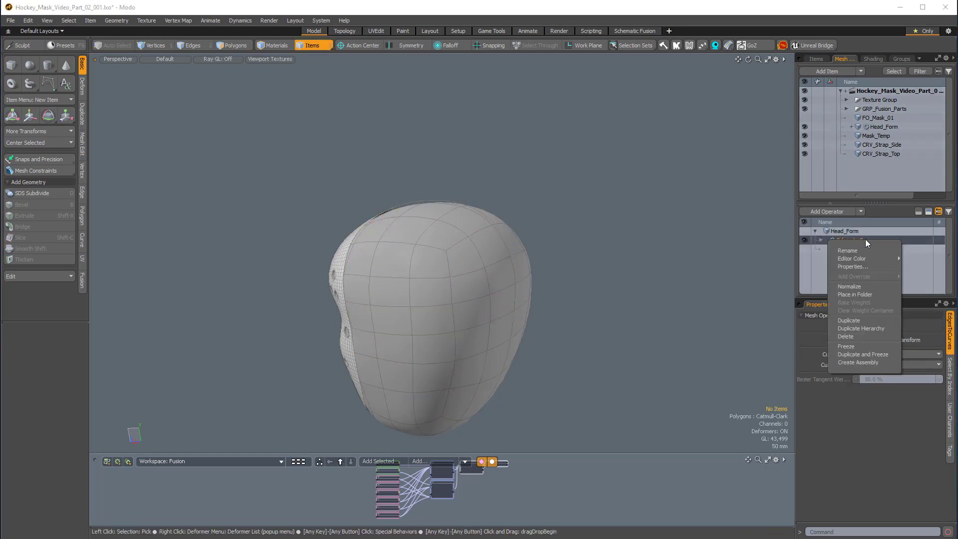
left_click(853, 337)
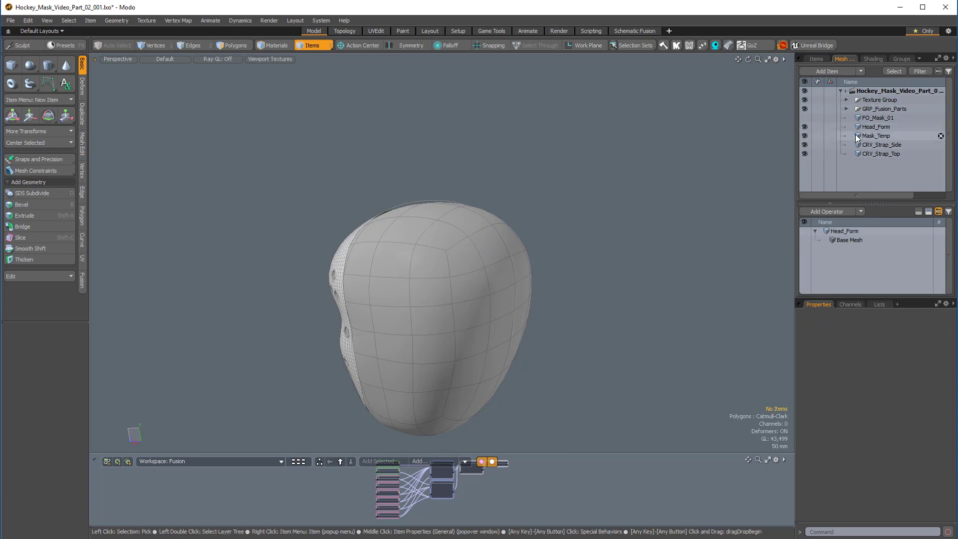
Open CRV_Strap_Top's curve for B-Spline editing and move its front end point back towards the mask's rear edge, about Y 442 mm, Z 206 mm.
left_click(817, 59)
left_click_drag(618, 330, 511, 184, "alt")
key("3")
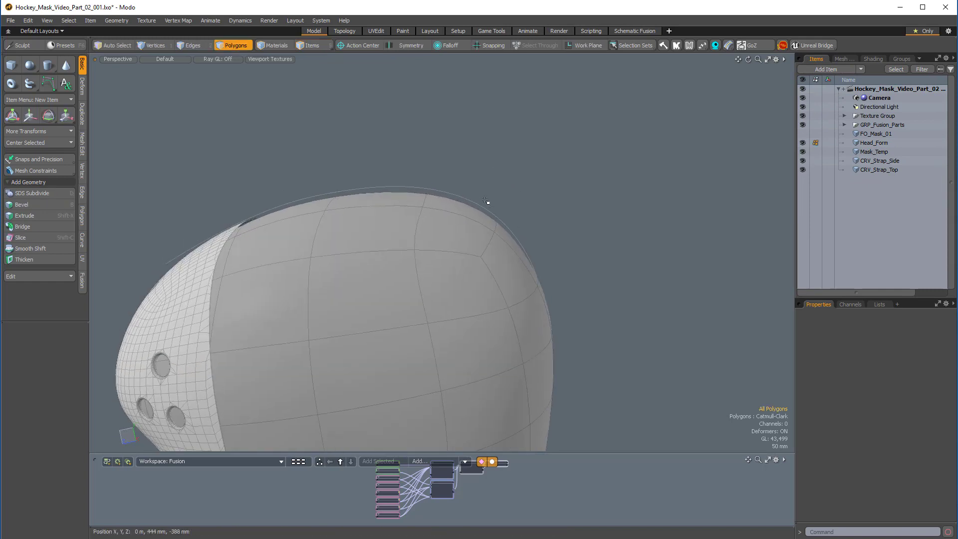
left_click(869, 169)
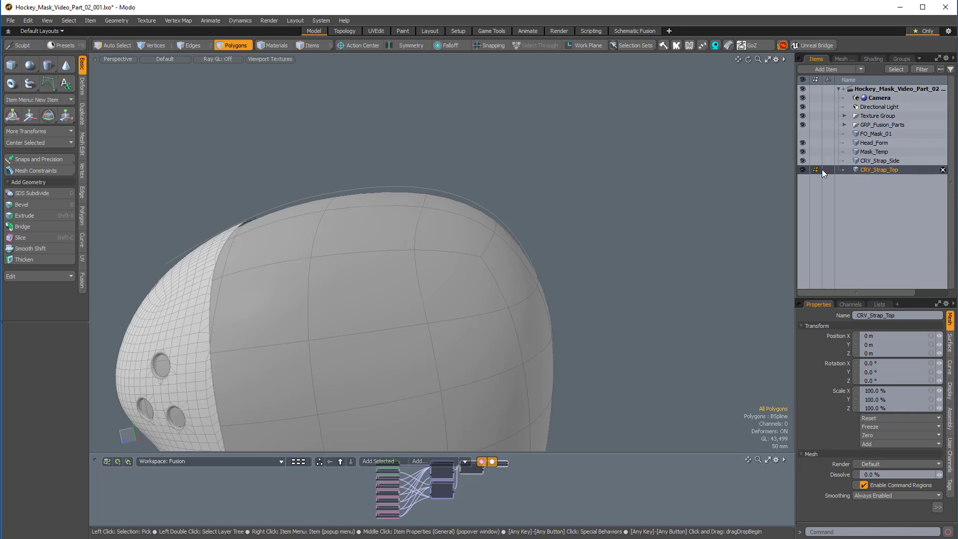
double_click(498, 218)
scroll(506, 210, "down", 4)
left_click_drag(499, 175, 524, 163, "alt")
left_click_drag(434, 245, 384, 215, "alt")
scroll(381, 215, "down", 3)
key("ctrl+space")
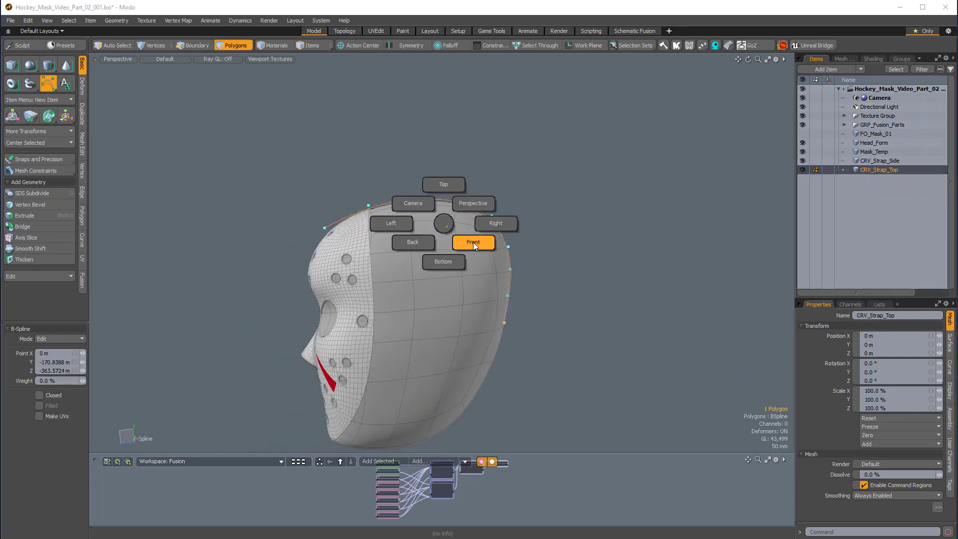
left_click(496, 224)
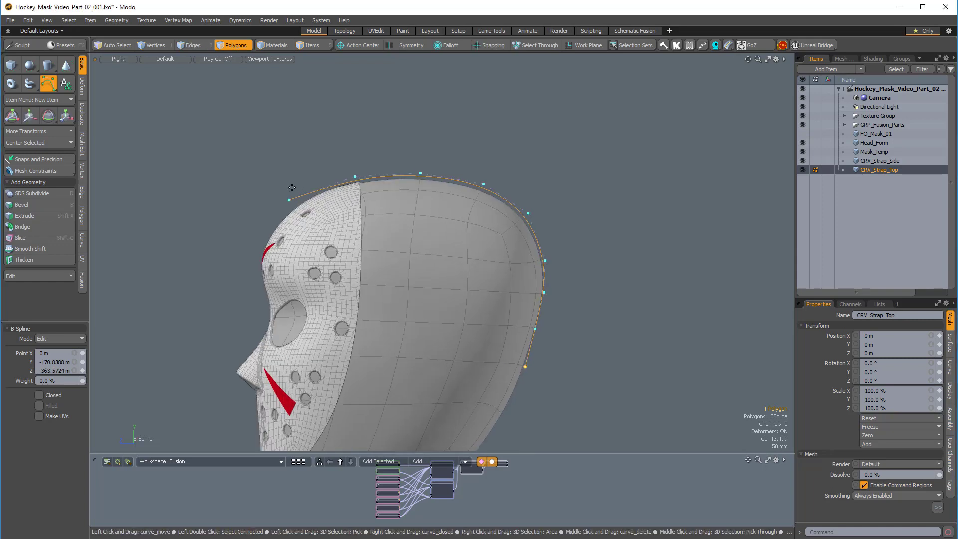
scroll(347, 179, "up", 3)
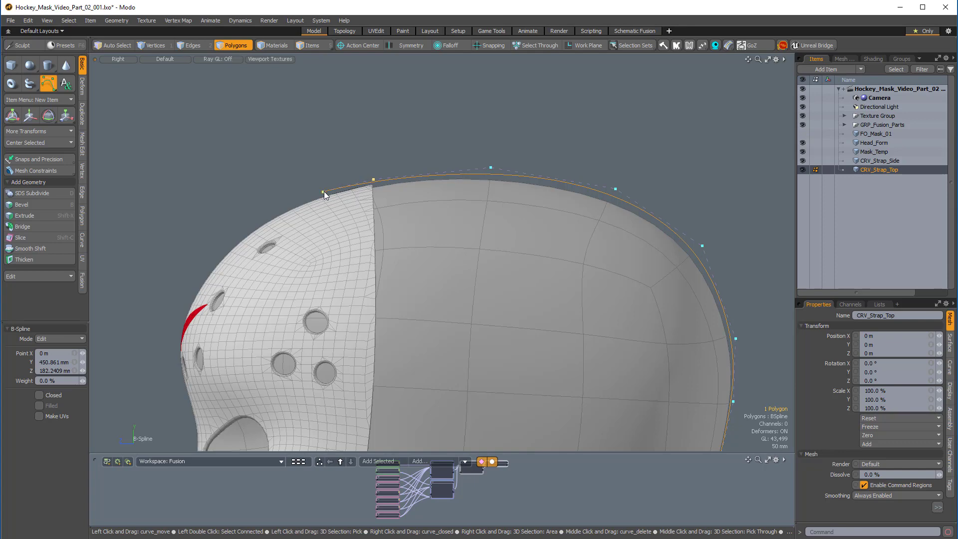
left_click_drag(359, 184, 360, 185)
scroll(483, 184, "down", 3)
Move the curve's lower end point up along the back of the head to about Y -128 mm, Z -378 mm.
left_click_drag(483, 183, 423, 156, "alt+shift")
scroll(608, 310, "up", 4)
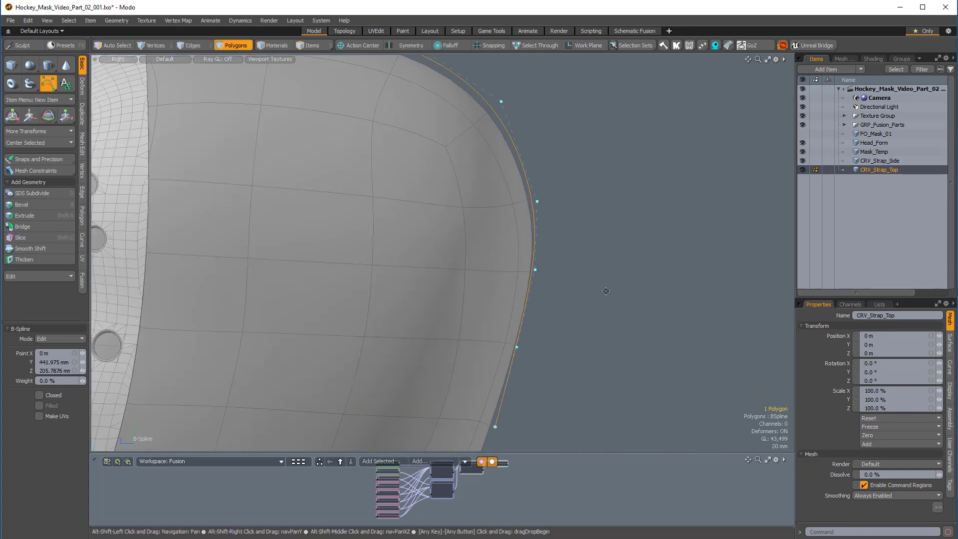
left_click_drag(608, 293, 605, 224, "alt+shift")
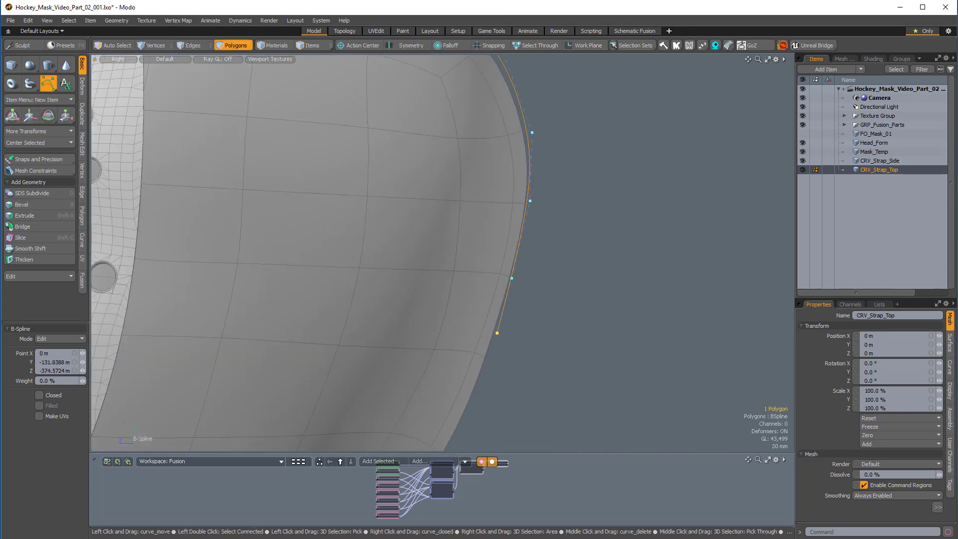
left_click_drag(497, 329, 498, 330)
scroll(487, 304, "down", 3)
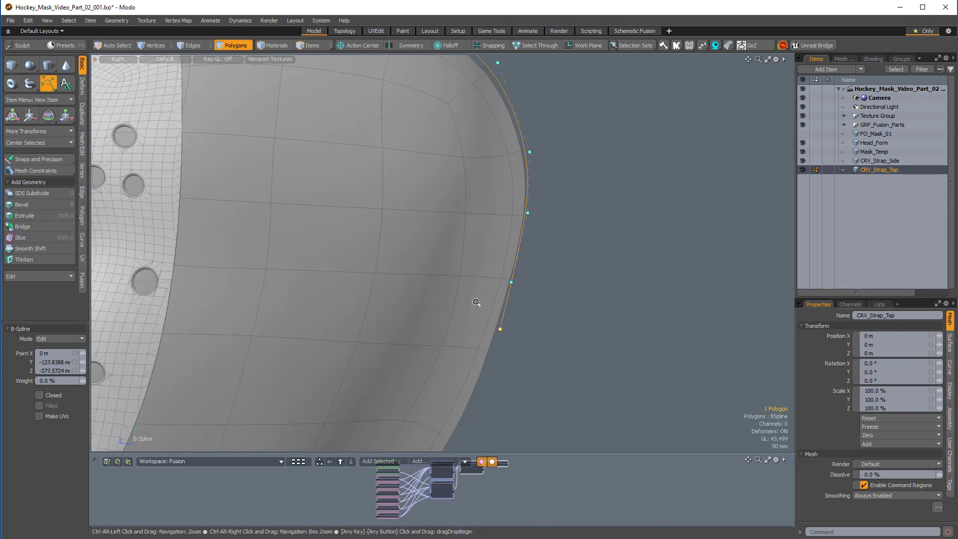
left_click_drag(526, 254, 572, 277, "alt+shift")
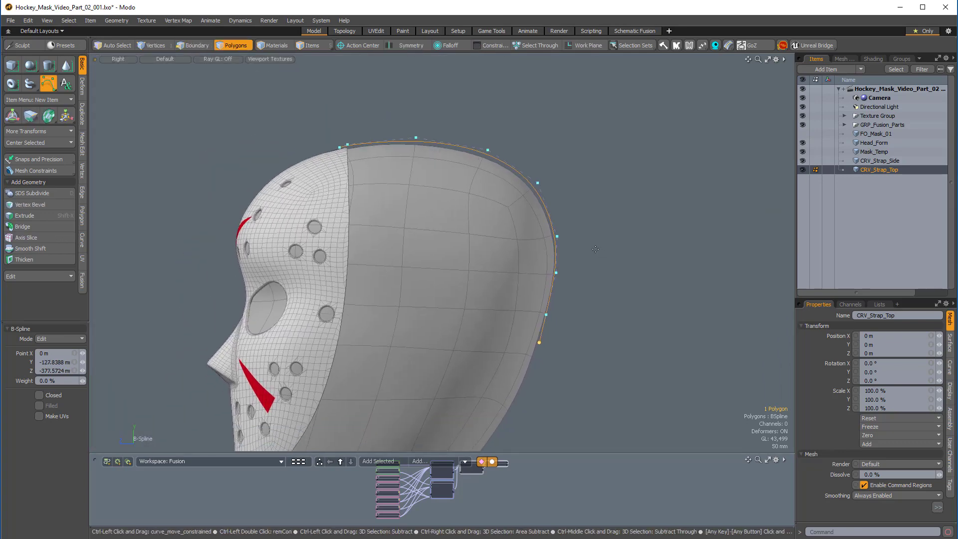
Set the mesh constraint mode to Background and place the curve's front end point on the mask behind the top hole.
key("ctrl+space")
left_click(658, 204)
left_click_drag(630, 186, 574, 305, "alt")
mouse_move(424, 214)
left_mouse_down("ctrl+alt")
mouse_move(474, 214)
mouse_move(410, 215)
left_mouse_up("ctrl+alt")
left_click_drag(409, 215, 392, 225, "alt+shift")
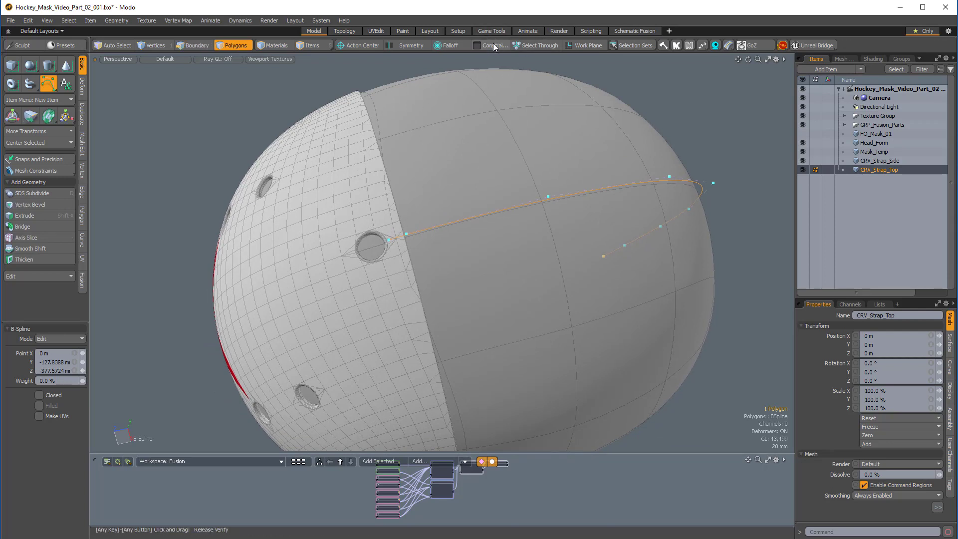
left_click(504, 43, "ctrl")
left_click_drag(487, 65, 715, 90)
left_click(628, 121)
left_click_drag(539, 199, 479, 224, "alt")
scroll(415, 225, "up", 3)
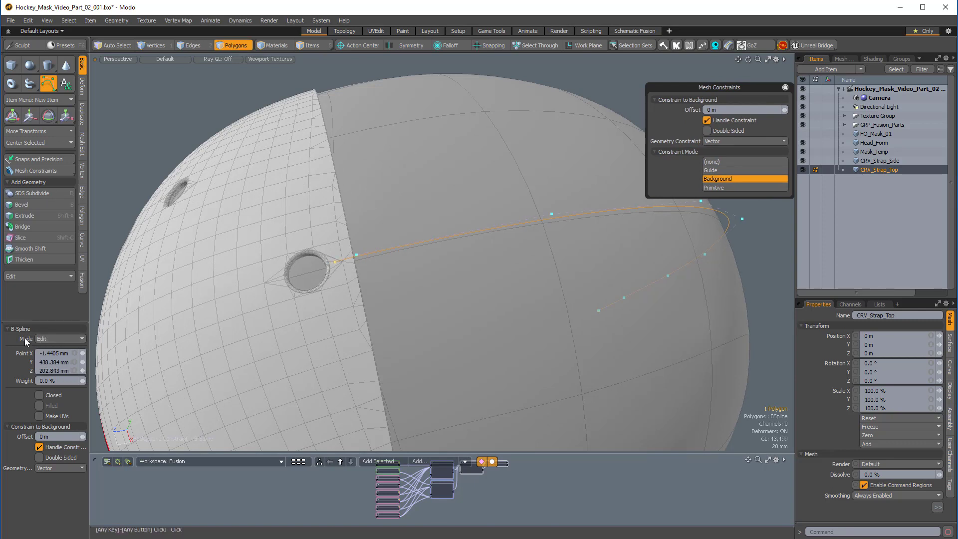
Switch the B-Spline tool to Add mode and extend the curve forward across the mask's top hole with control points.
left_click(57, 340)
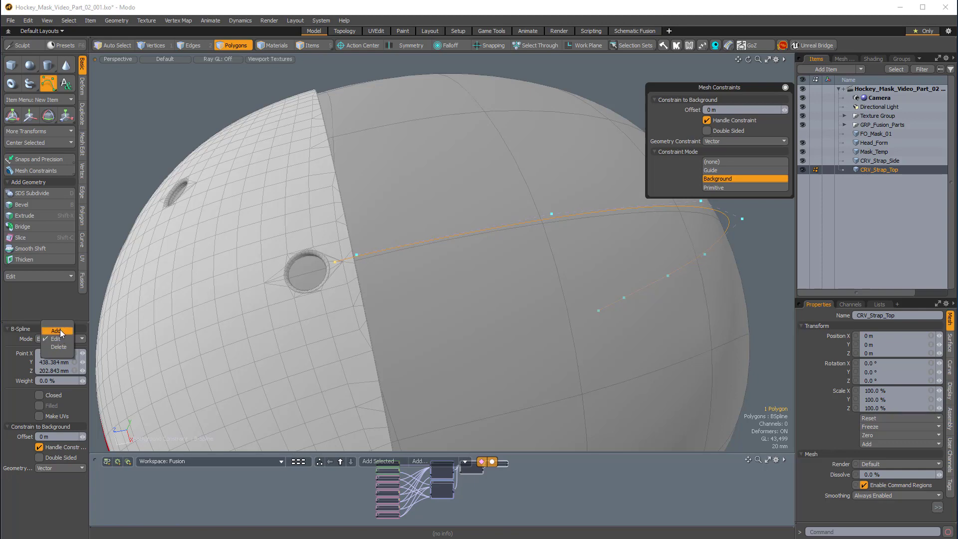
left_click(57, 333)
left_click_drag(442, 265, 468, 335, "alt")
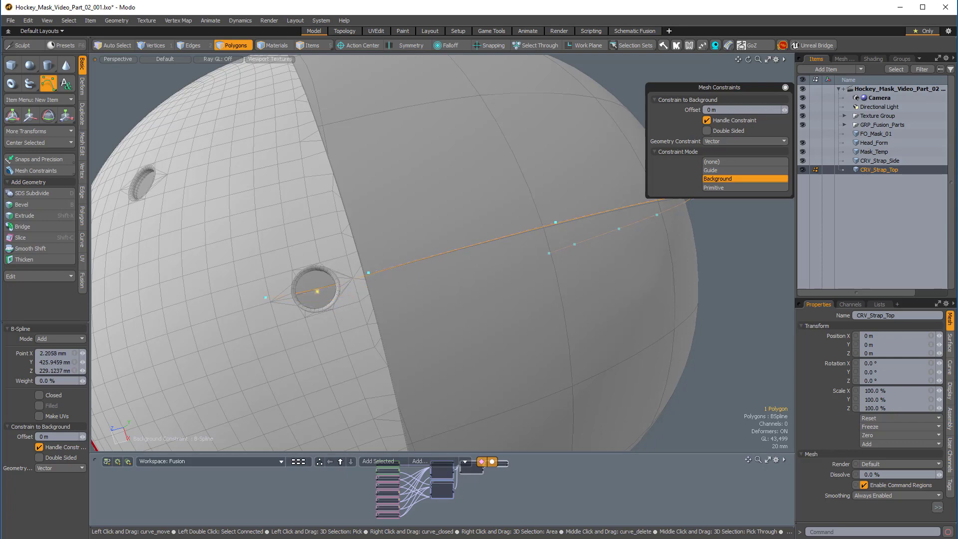
Adjust the curve's points at the mask's rear edge, placing the one just behind it at about Y 442 mm, Z 154 mm.
left_click_drag(323, 290, 324, 341, "alt")
left_click_drag(379, 275, 308, 226, "alt")
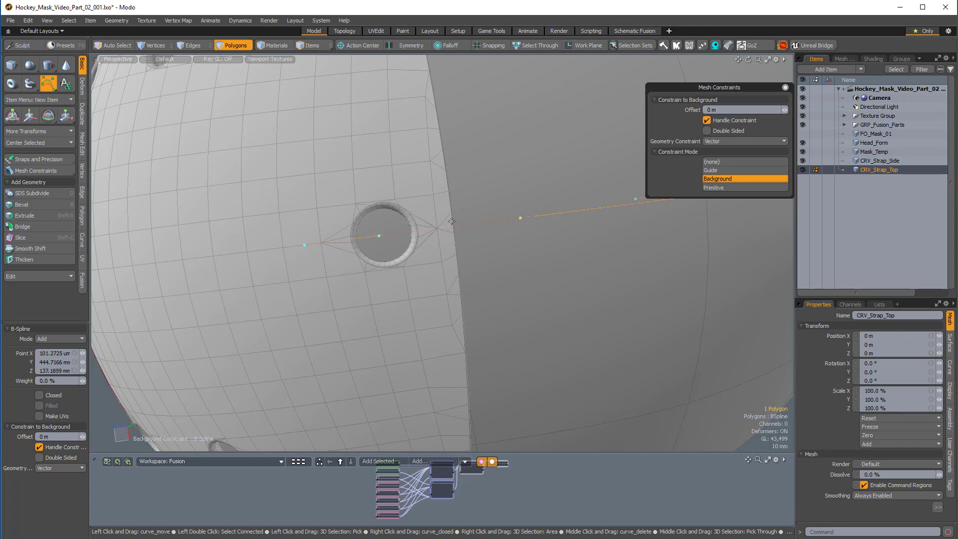
mouse_move(440, 228)
left_mouse_down("alt")
mouse_move(437, 203)
mouse_move(439, 210)
left_mouse_up("alt")
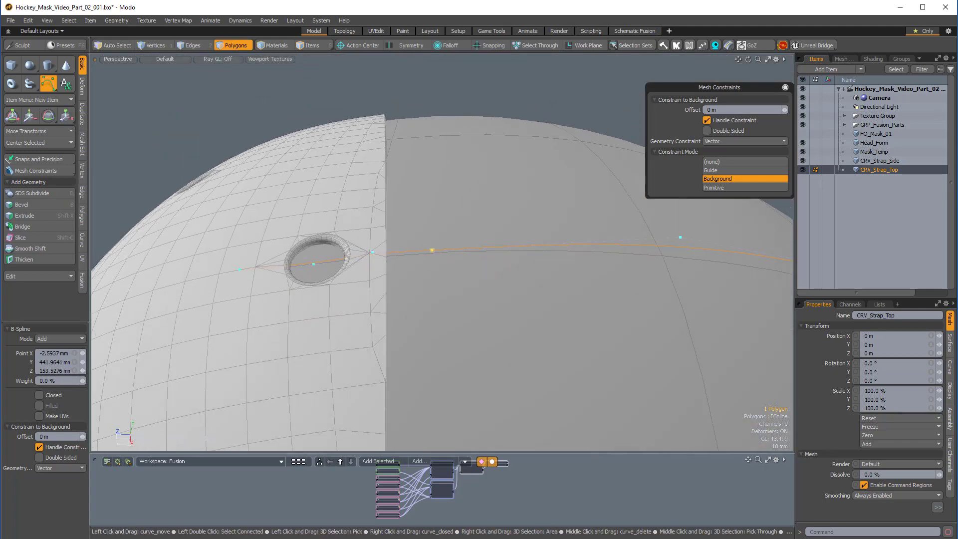
Add a control point just above the curve's lower end at the back of the head, about Y -81 mm.
left_click_drag(424, 256, 447, 298, "alt")
left_click_drag(448, 297, 429, 261, "ctrl+alt")
left_click(426, 259)
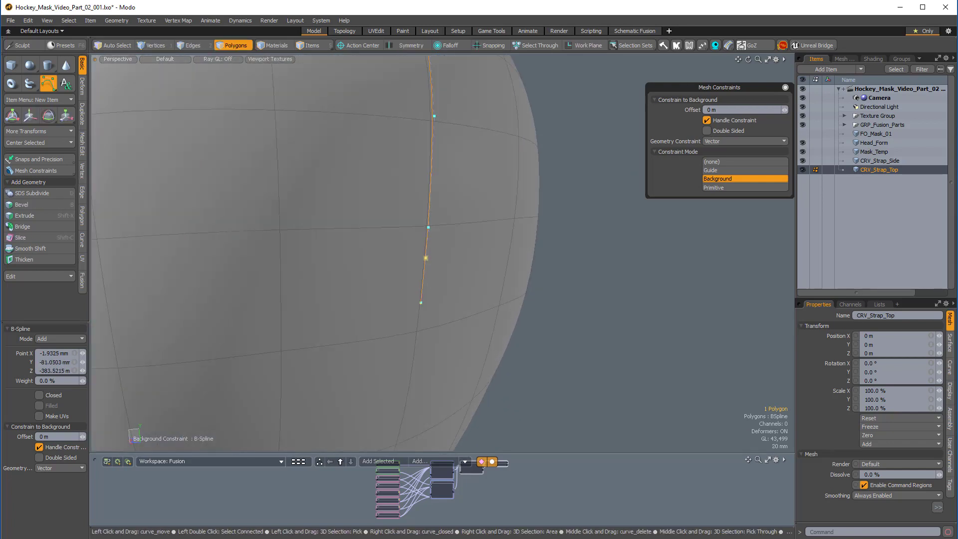
Leave B-Spline editing and hide Head_Form to inspect both strap curves against the mask.
left_click_drag(449, 215, 487, 257, "alt")
scroll(397, 250, "down", 5)
key("space")
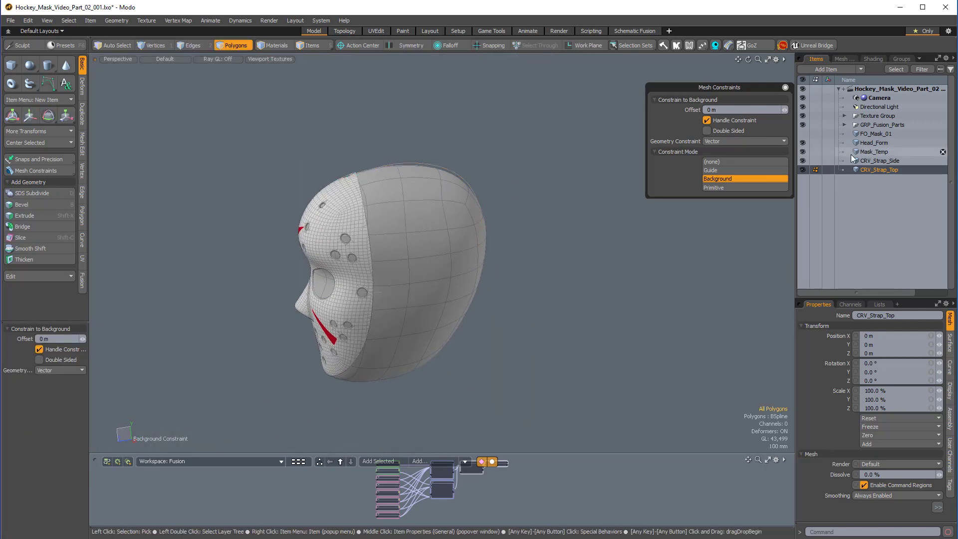
left_click(802, 143)
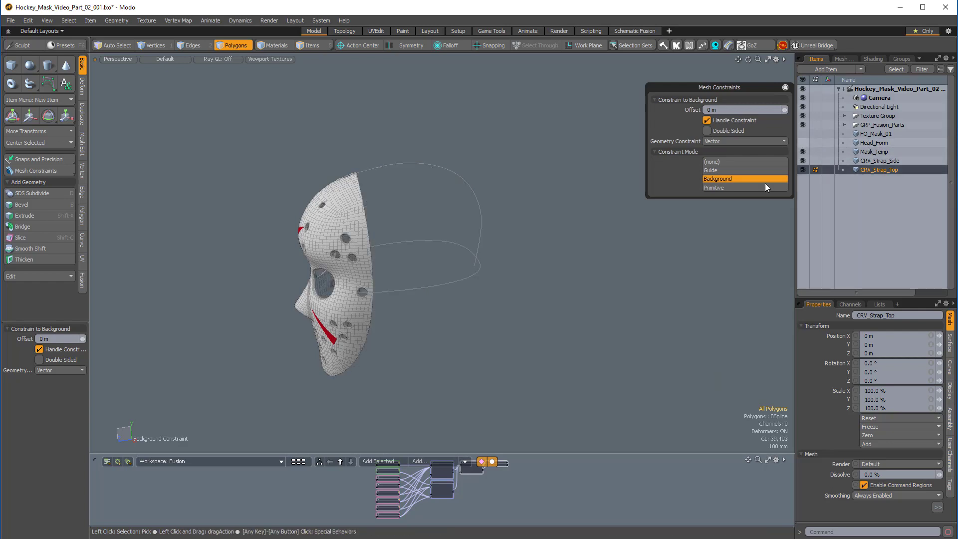
left_click_drag(449, 239, 487, 213, "alt")
left_click_drag(396, 313, 423, 357, "alt")
left_click_drag(461, 327, 458, 157, "alt")
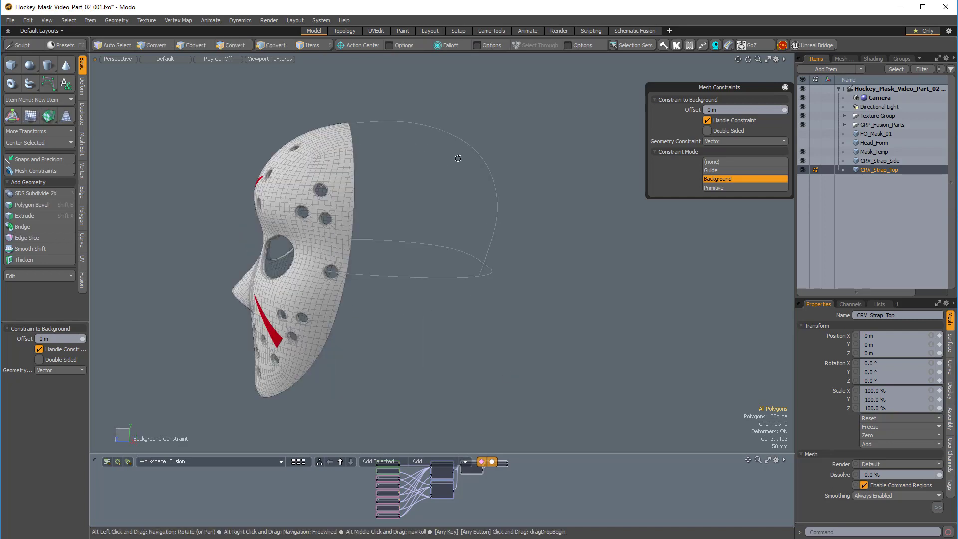
left_click_drag(486, 216, 621, 229, "alt")
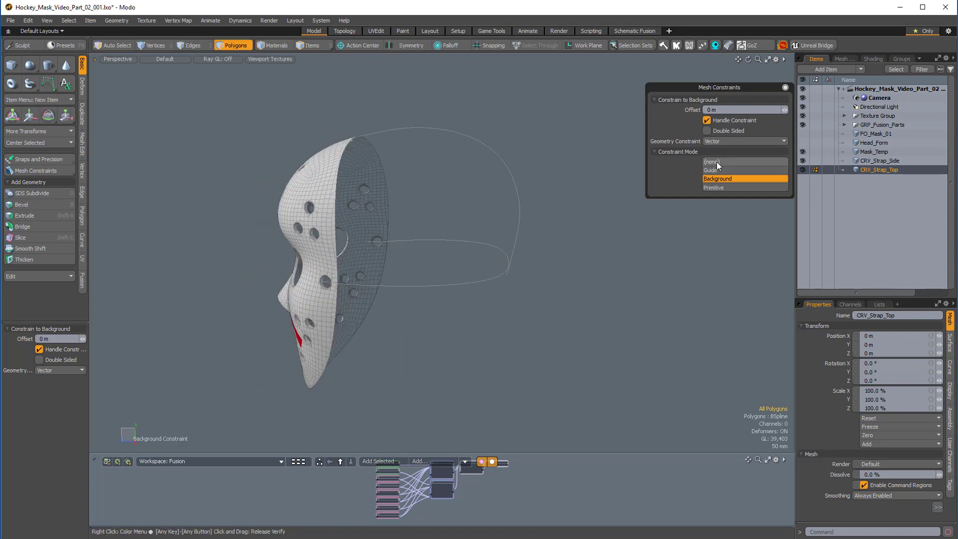
Turn off the background mesh constraint and select both CRV_Strap_Side and CRV_Strap_Top.
left_click(722, 161)
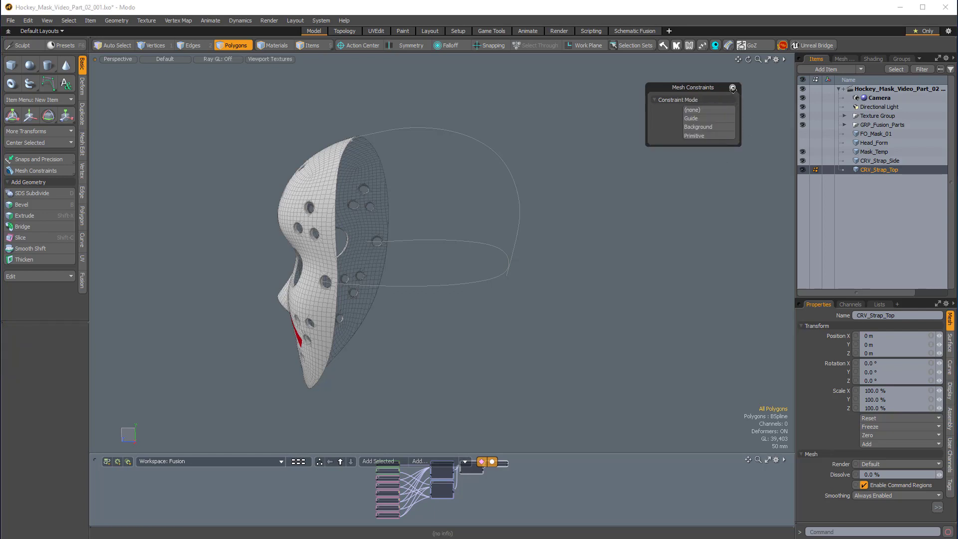
left_click(733, 88)
mouse_move(564, 279)
left_mouse_down("alt")
mouse_move(449, 240)
mouse_move(486, 218)
mouse_move(579, 269)
left_mouse_up("alt")
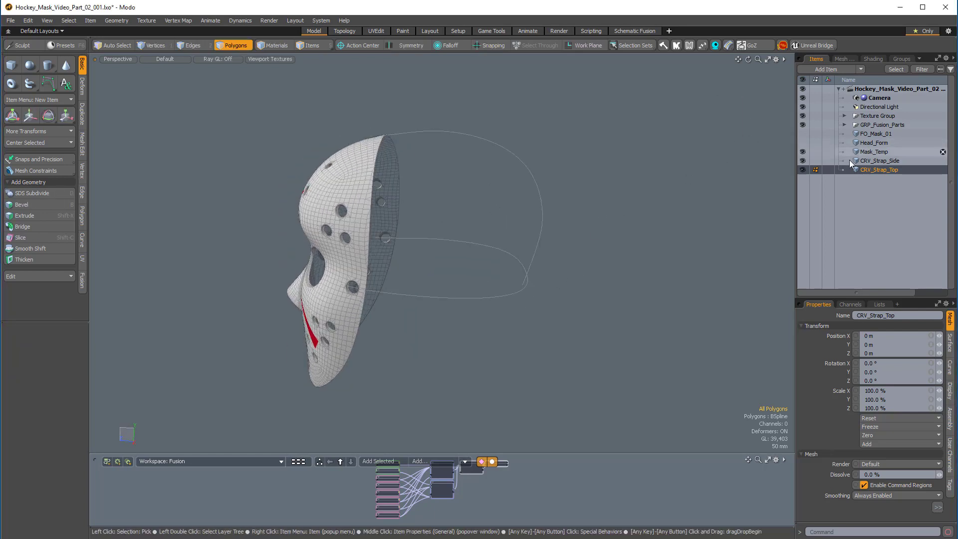
left_click(876, 160, "ctrl")
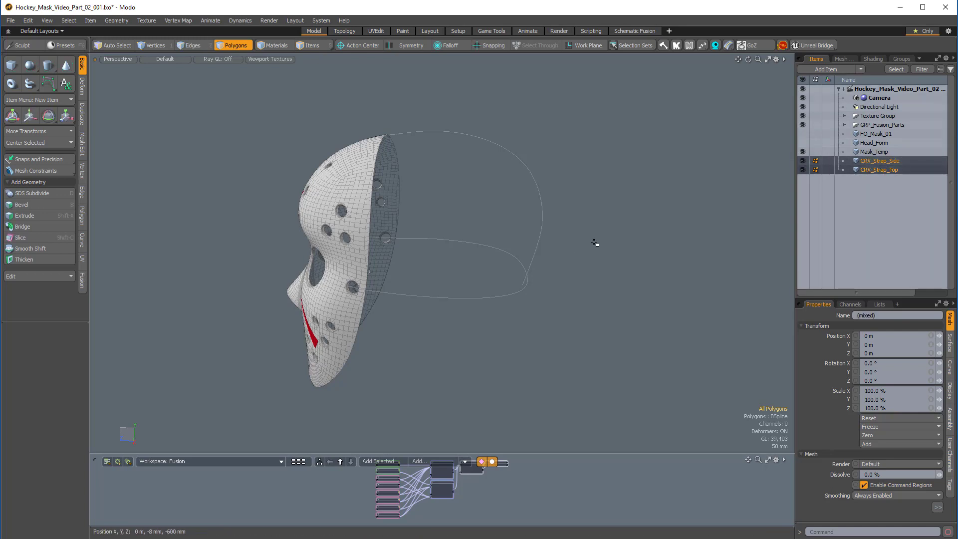
left_click_drag(583, 198, 503, 222, "alt")
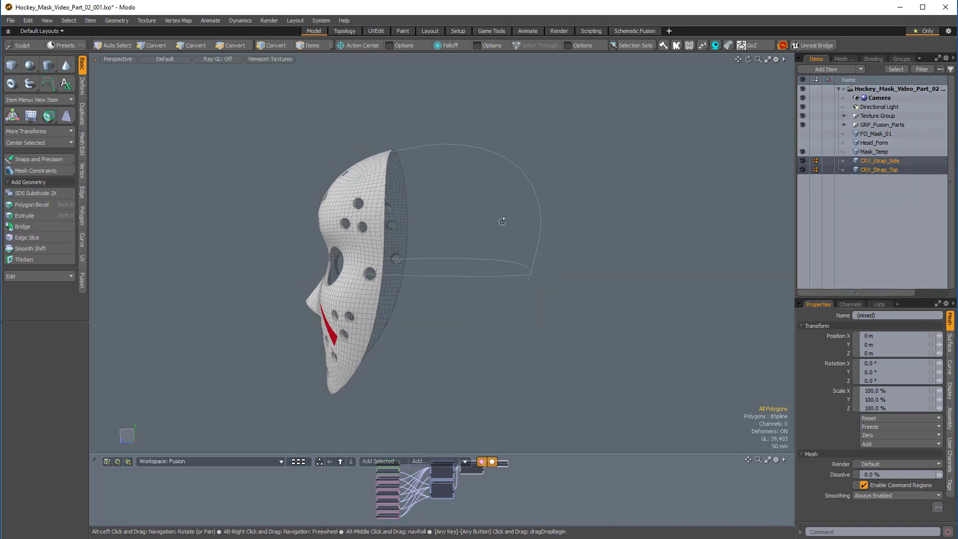
key("y")
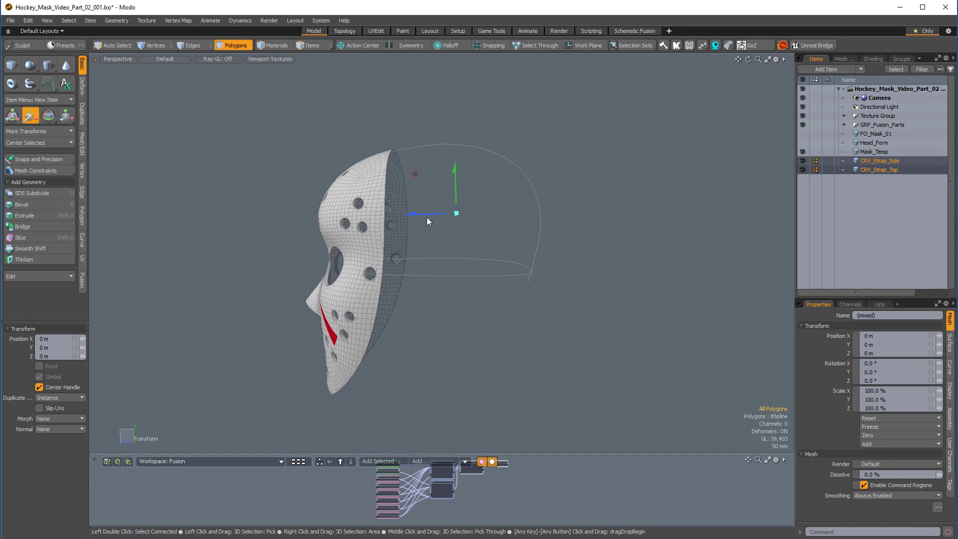
left_click_drag(427, 220, 575, 215)
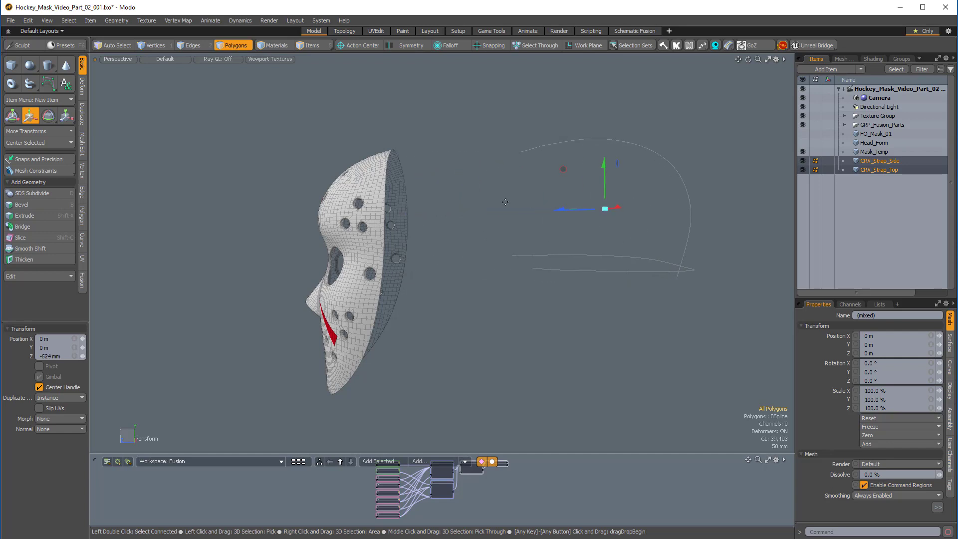
key("ctrl+z")
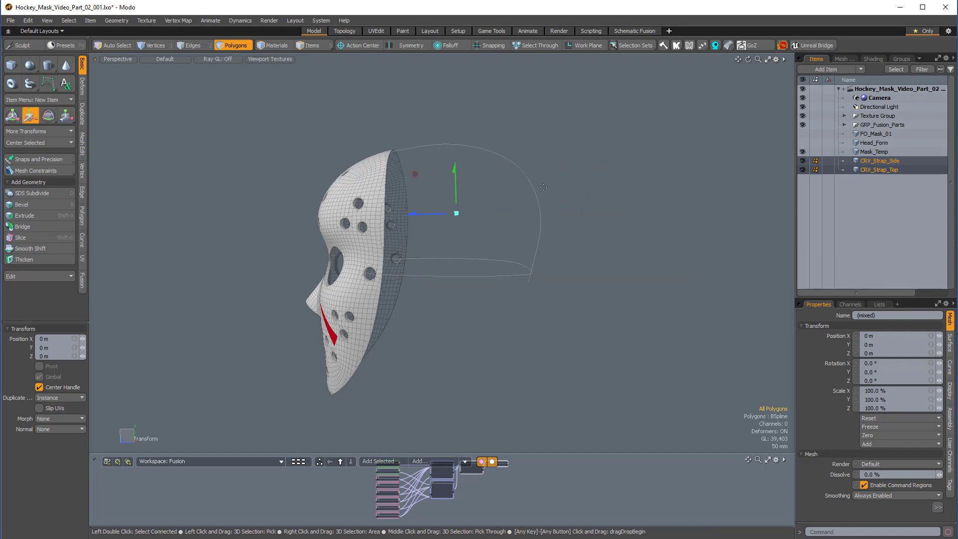
In the Right view, auto-size a linear falloff along Z, end it just behind the mask at about 6 mm, and move both curves to Z -72 mm.
key("ctrl+space")
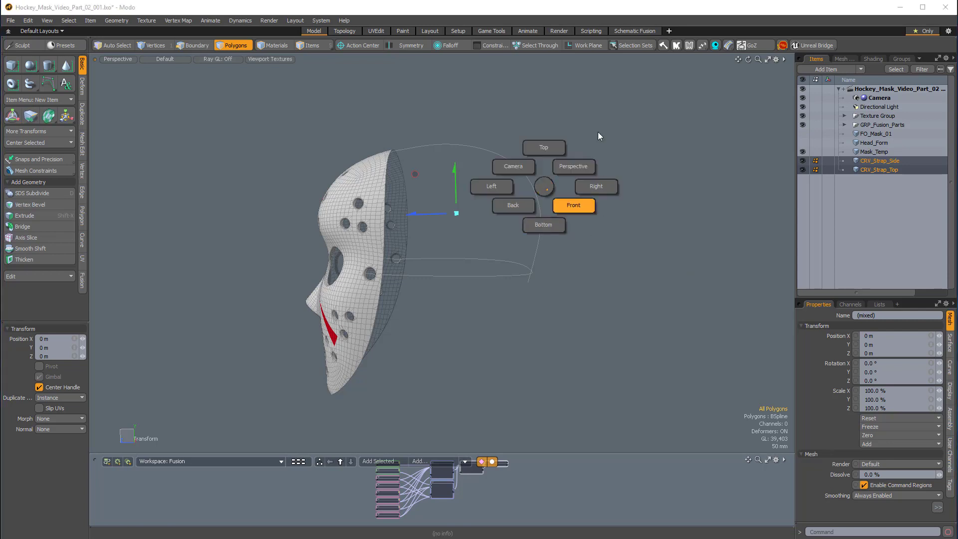
left_click(611, 186)
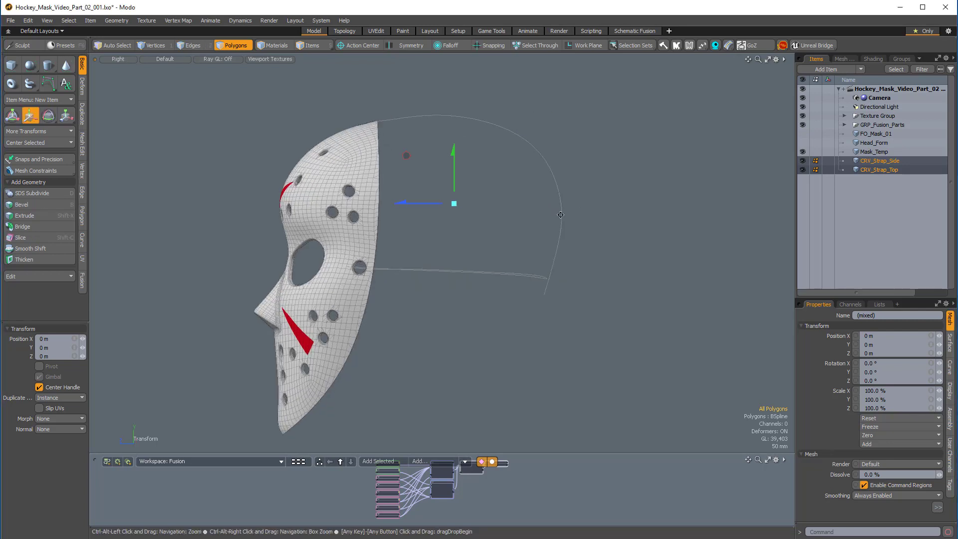
left_click(451, 48)
left_click(450, 62)
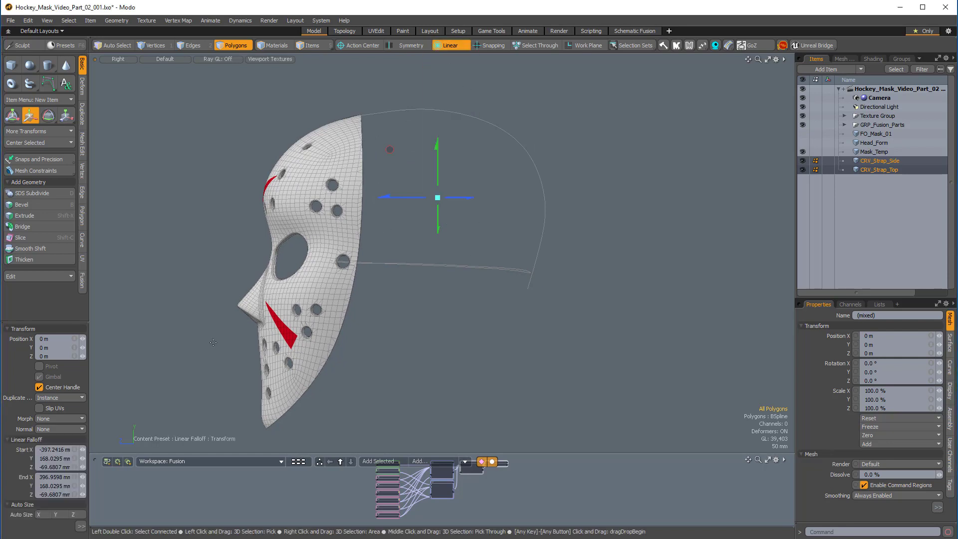
left_click(73, 515)
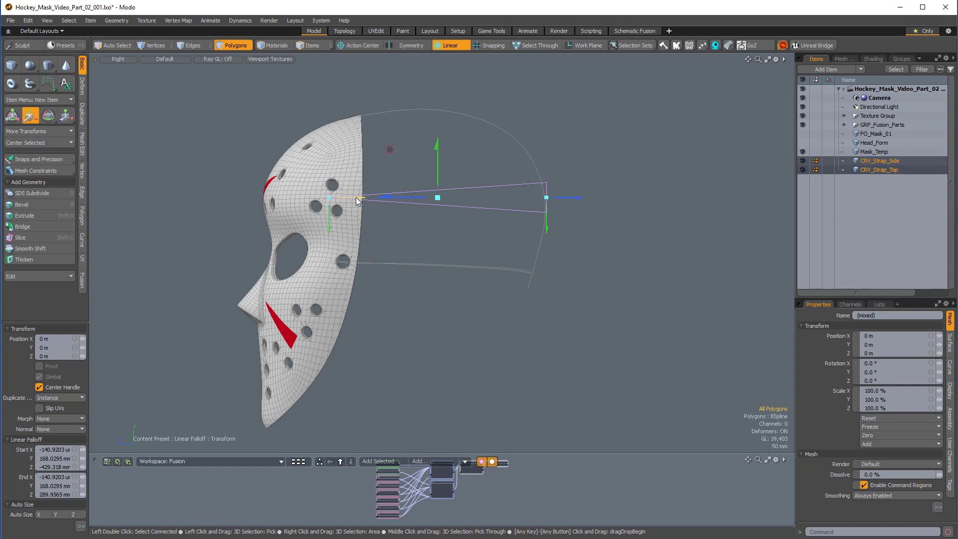
left_click_drag(358, 200, 412, 200)
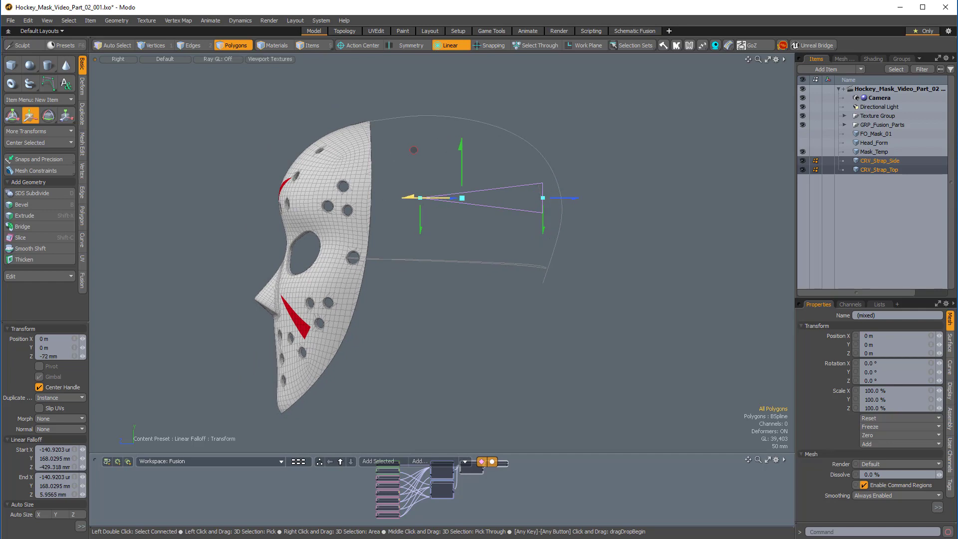
left_click_drag(522, 166, 502, 207, "ctrl+alt")
key("Escape")
key("Escape")
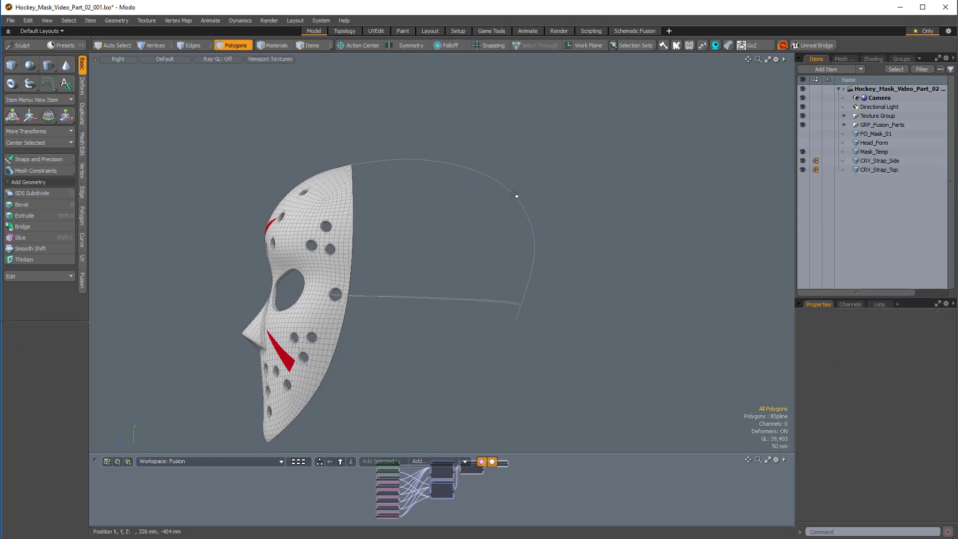
Show vertices and use Element Move to nudge the upper rear points of the over-the-head curve into a smoother arc.
key("ctrl+3")
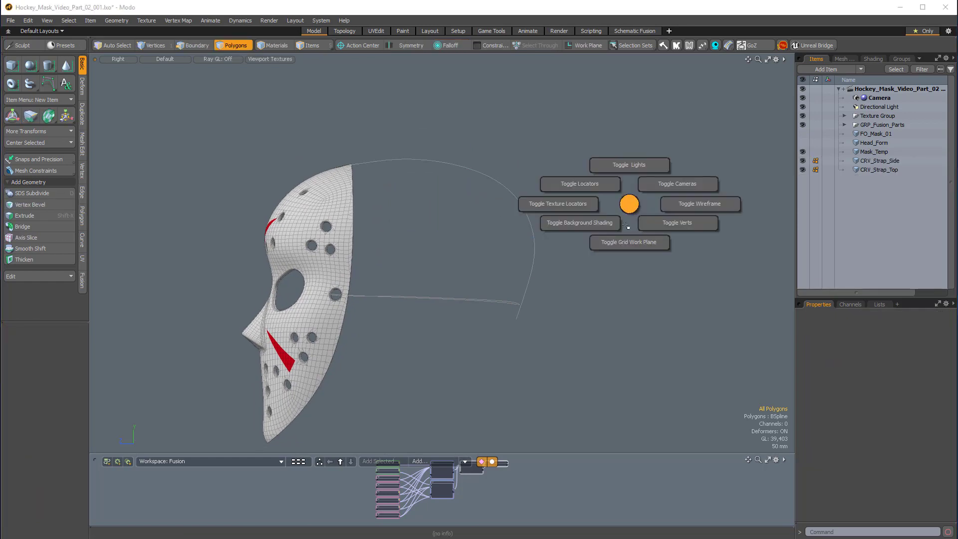
left_click(698, 234)
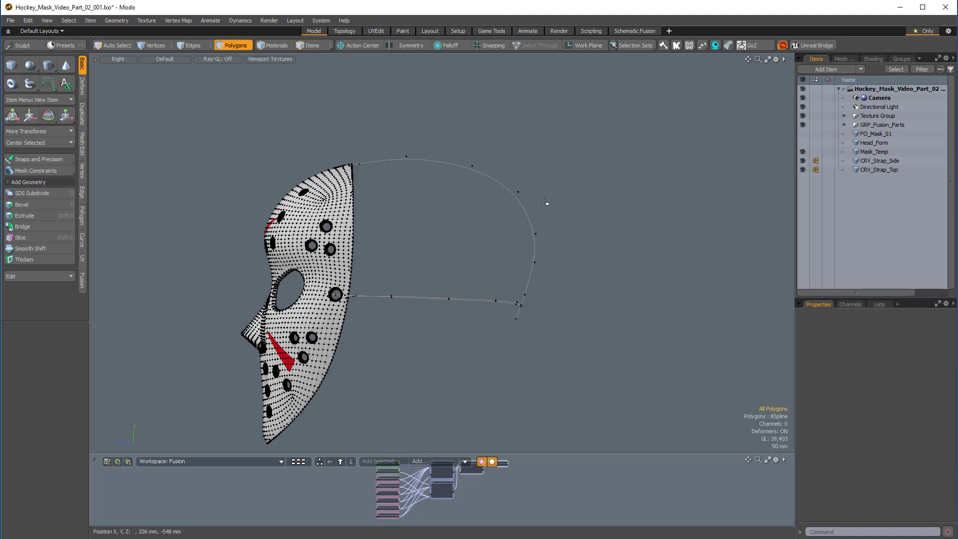
key("t")
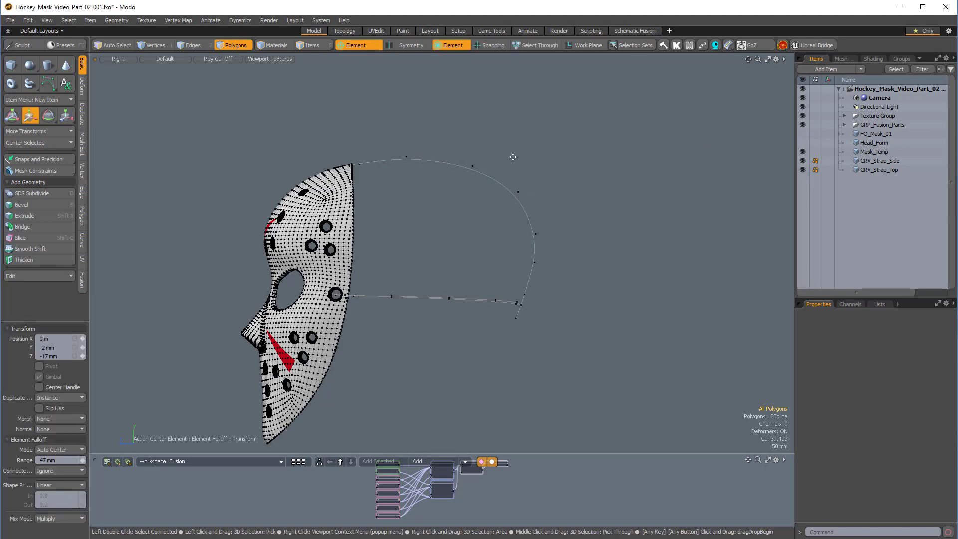
right_click_drag(515, 156, 516, 157)
left_click_drag(518, 163, 533, 174, "ctrl+alt")
left_click(469, 166)
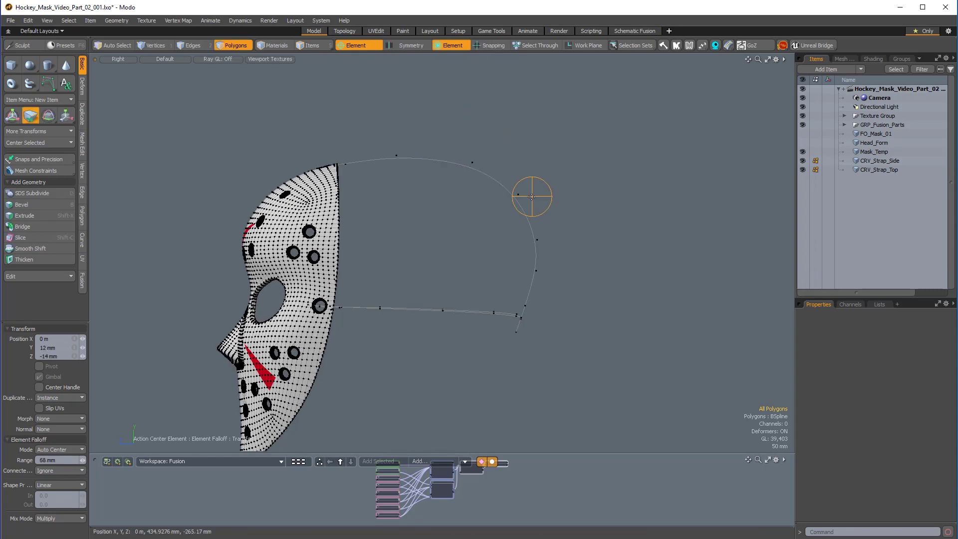
left_click(522, 191)
left_click(538, 237)
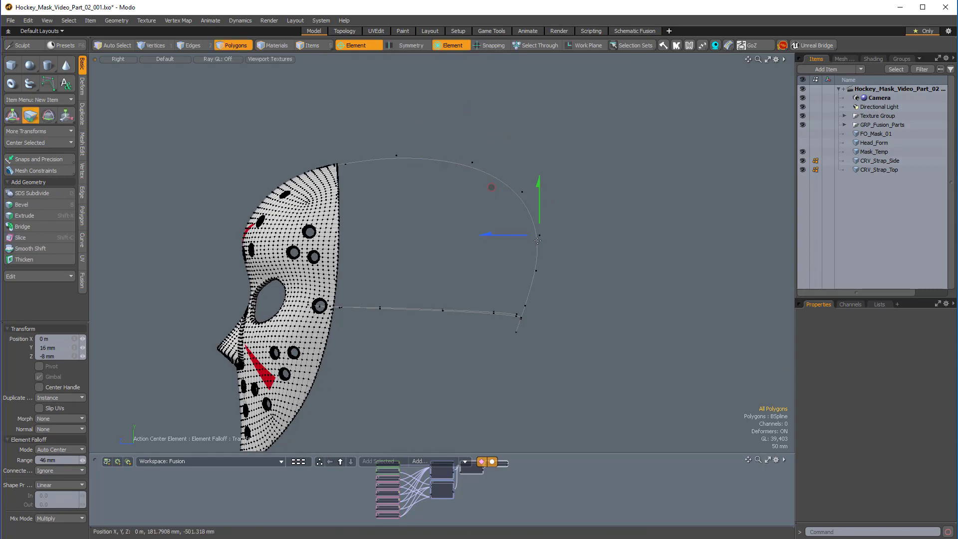
Refine the points along the over-the-head curve's lower back with Element Move, shaping its run down to the side strap.
left_click_drag(537, 272, 534, 271, "ctrl+alt")
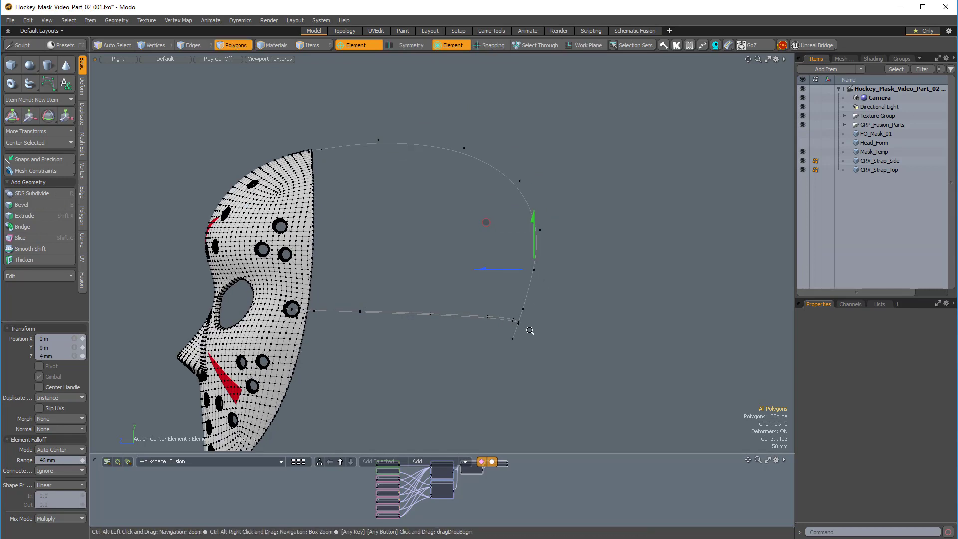
left_click_drag(533, 332, 532, 326, "ctrl+alt")
right_click_drag(480, 343, 514, 343)
left_click_drag(468, 348, 482, 342)
left_click_drag(476, 307, 522, 272, "ctrl+alt")
right_click_drag(523, 269, 495, 269)
left_click_drag(529, 257, 435, 276, "ctrl+alt")
key("space")
key("c")
left_click_drag(432, 240, 459, 261, "ctrl+alt")
Select all vertices of CRV_Strap_Side and flatten them by scaling Y to 0%.
key("1")
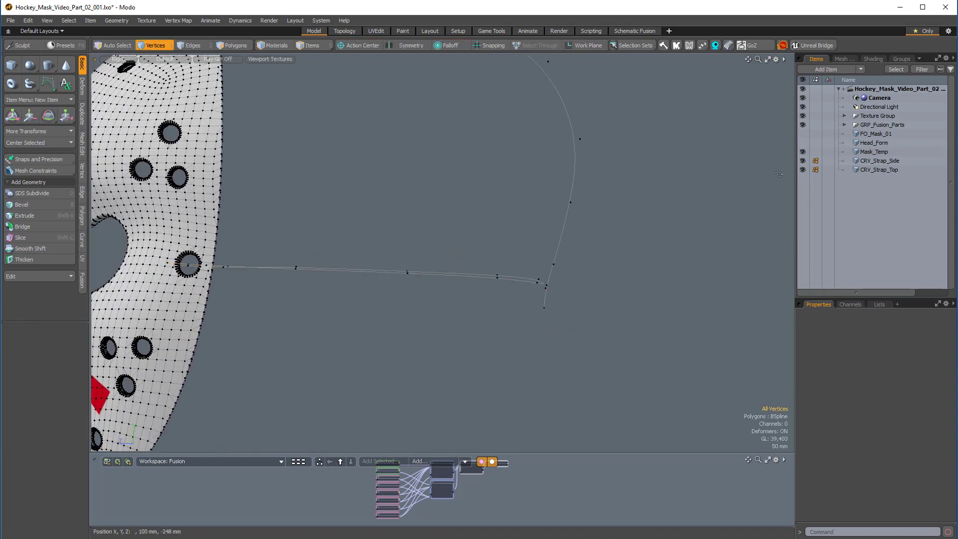
left_click(879, 160)
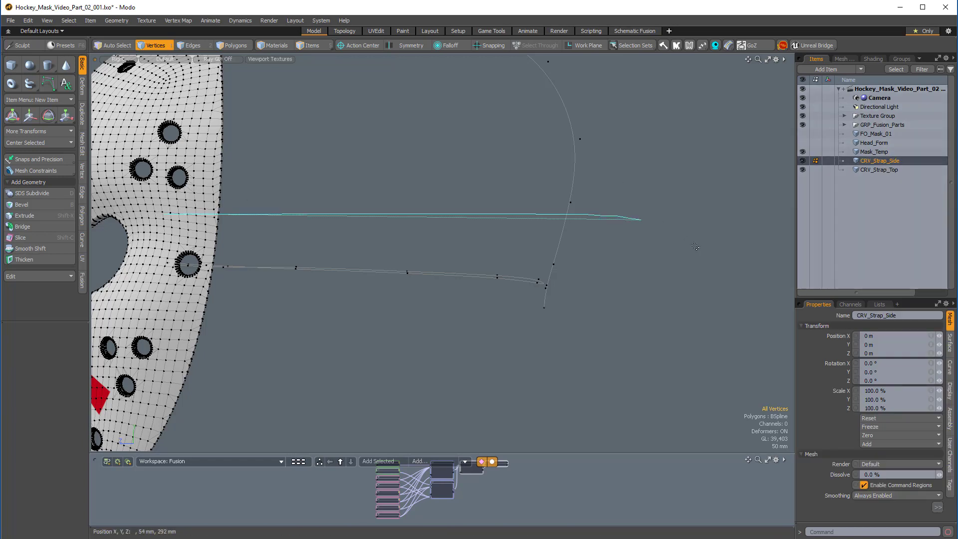
right_click_drag(695, 246, 692, 251)
left_click_drag(693, 251, 691, 260, "alt")
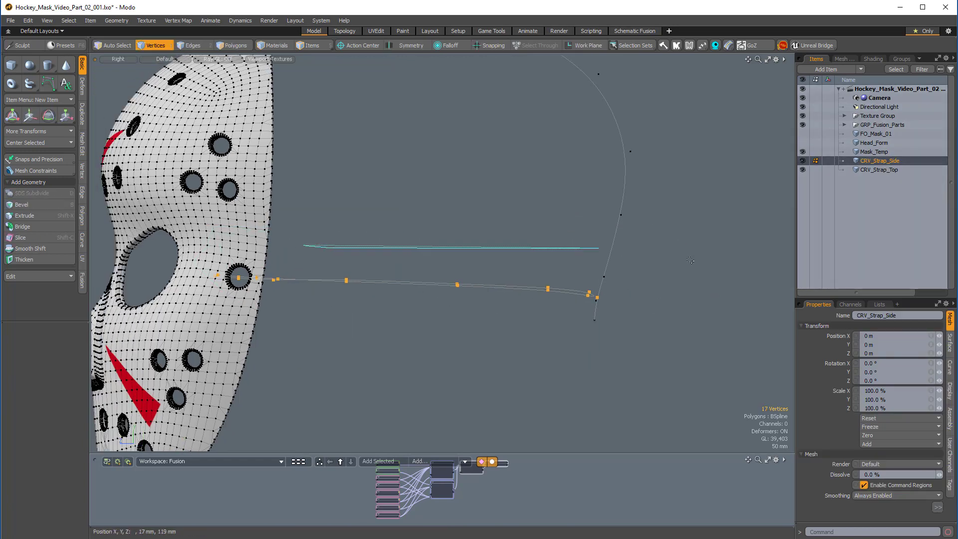
mouse_move(690, 260)
right_mouse_down()
mouse_move(219, 298)
mouse_move(229, 231)
right_mouse_up()
key("y")
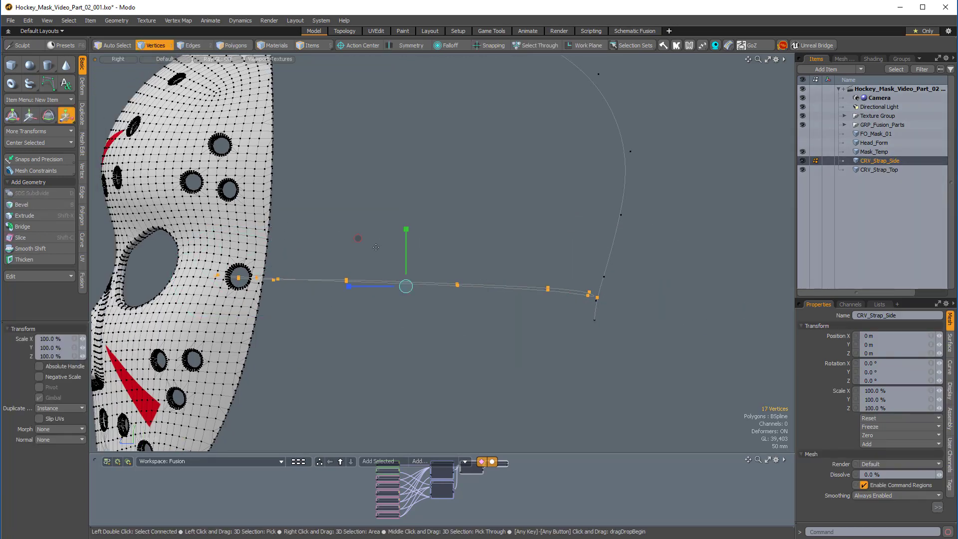
scroll(382, 238, "up", 2)
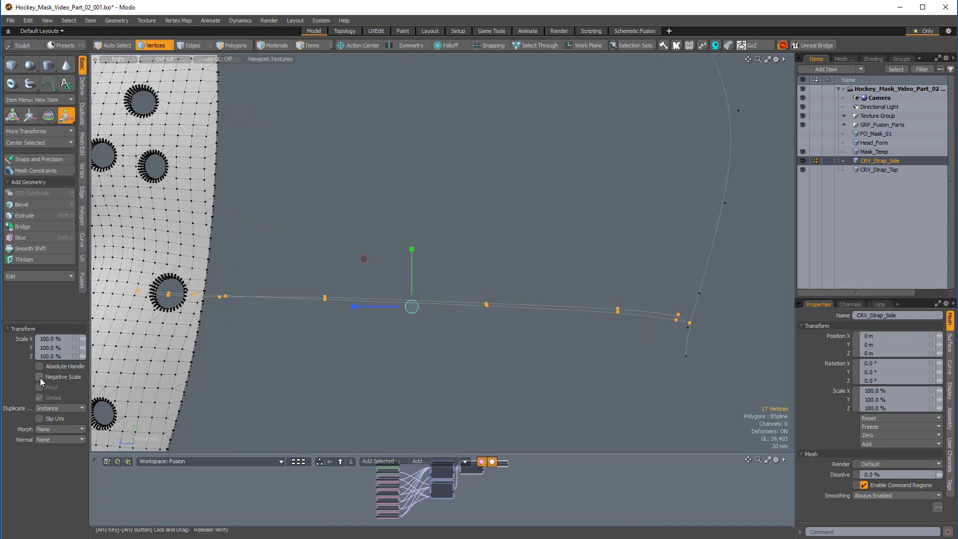
scroll(427, 348, "down", 2)
left_click_drag(414, 260, 414, 319)
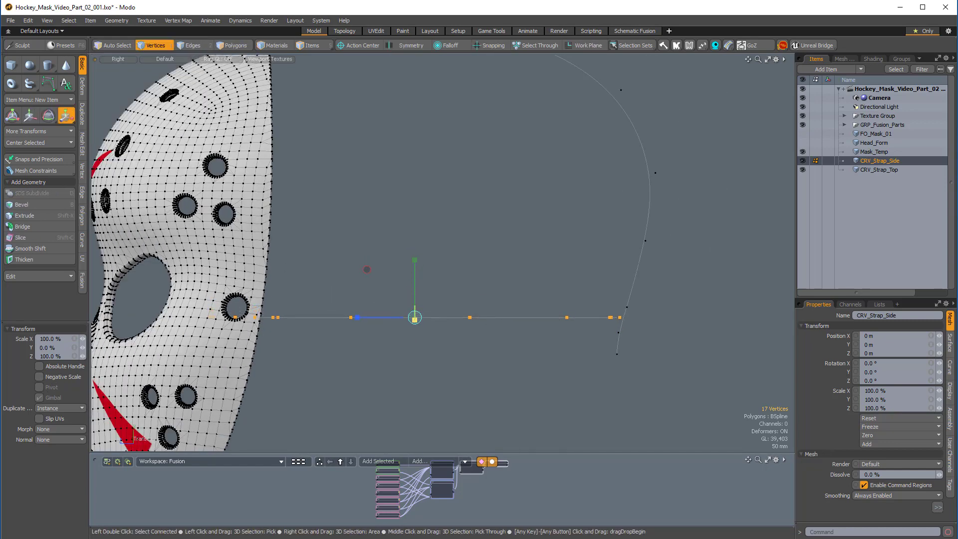
Move the flattened side curve up 20 mm to line up with the mask's side hole.
key("w")
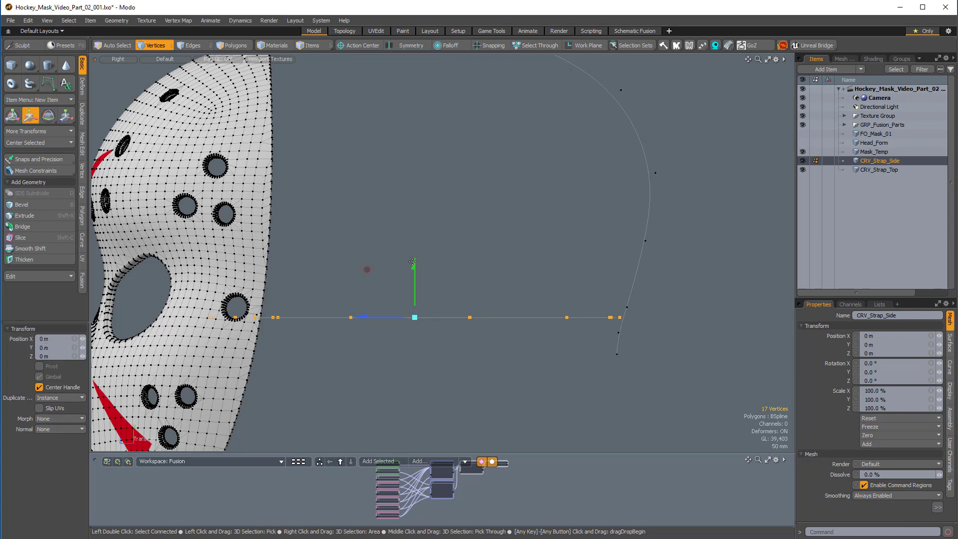
left_click_drag(415, 267, 414, 255)
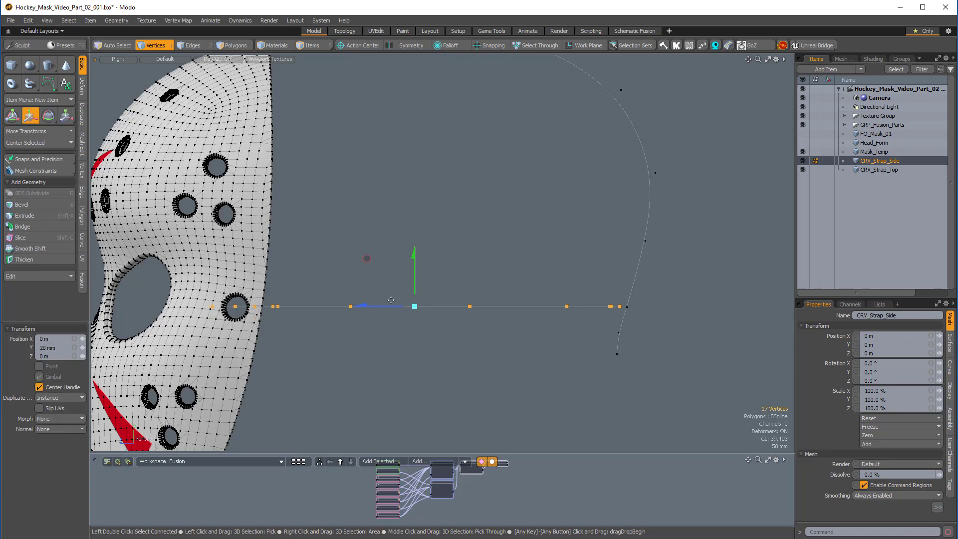
key("space")
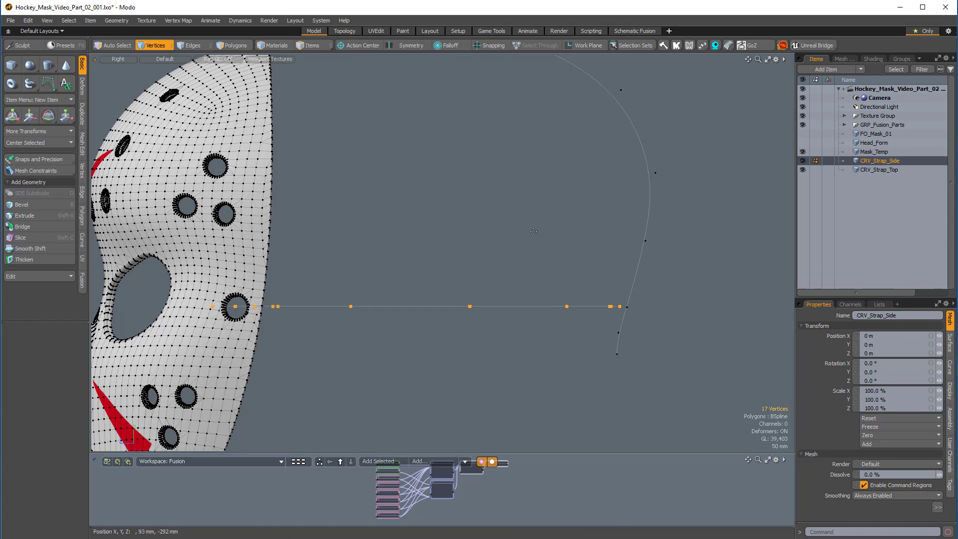
Move the side curve to Z -15 mm with a Z-axis linear falloff ending at about 173 mm, and clear the falloff and selection.
key("w")
left_click(457, 46)
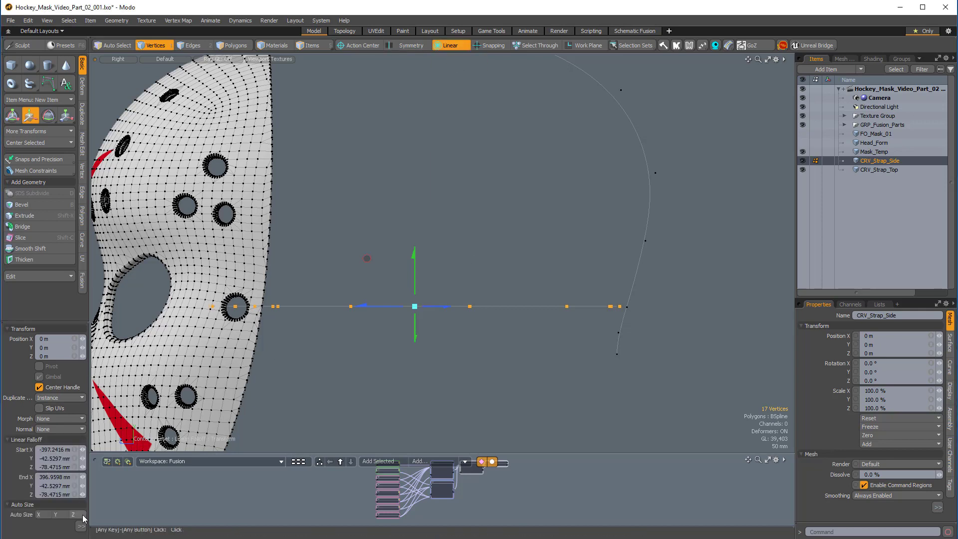
left_click(76, 514)
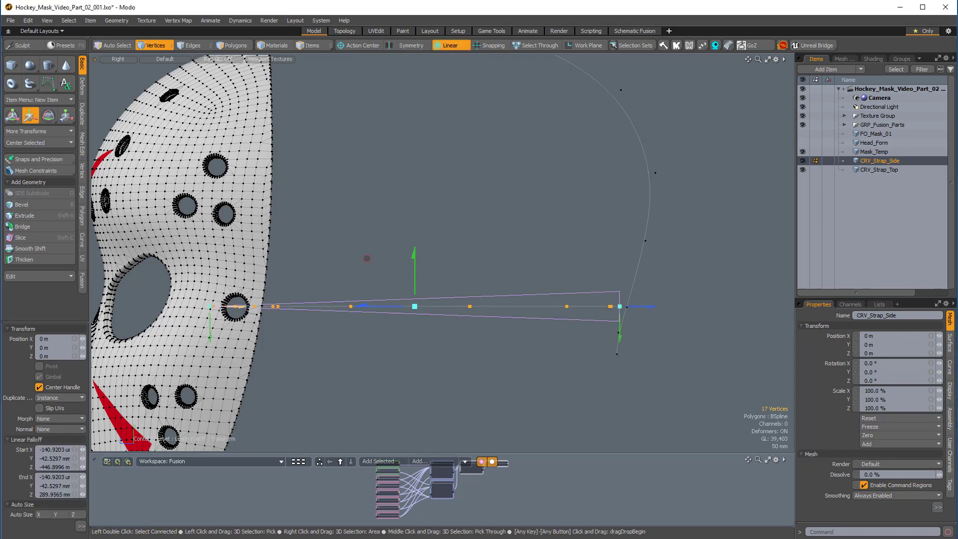
left_click_drag(210, 306, 275, 306)
left_click_drag(369, 259, 375, 259)
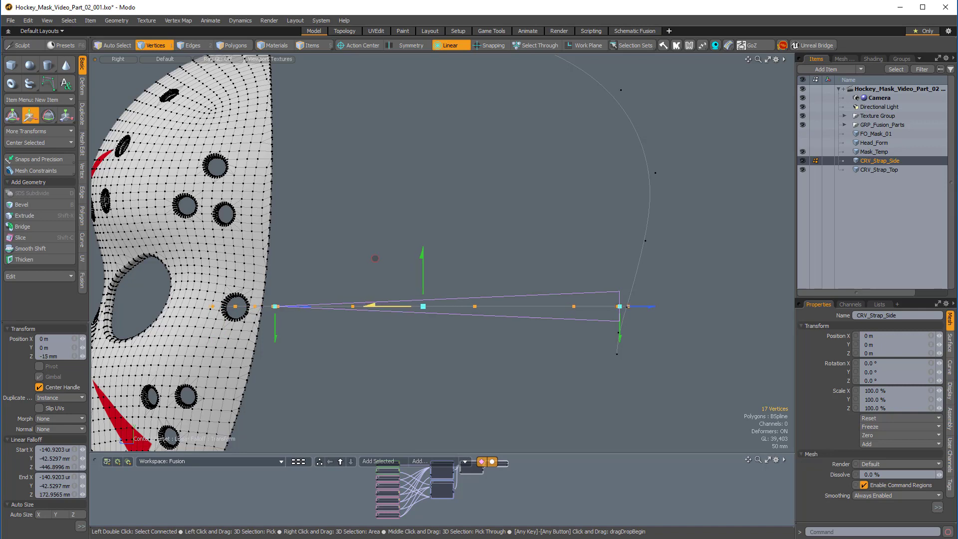
key("space")
left_click(509, 221)
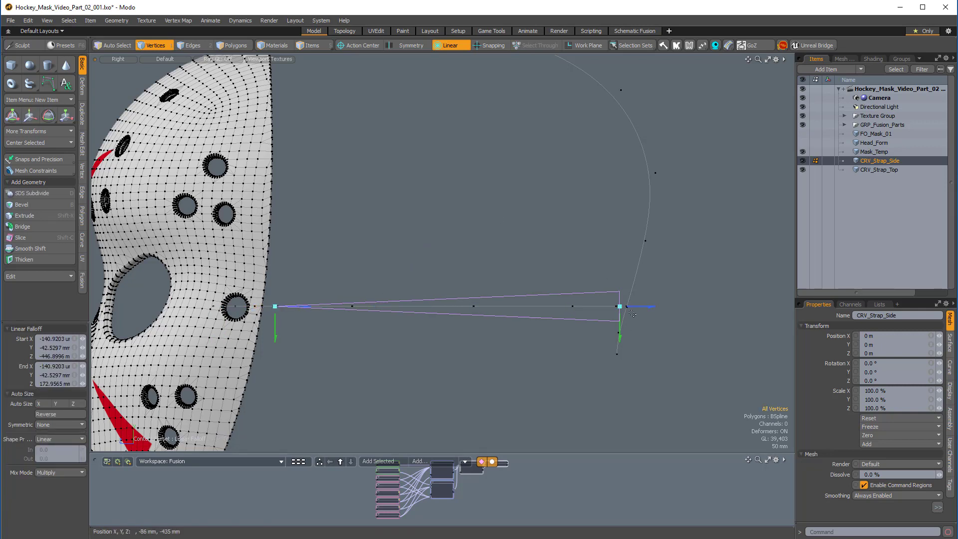
key("Escape")
left_click(667, 278)
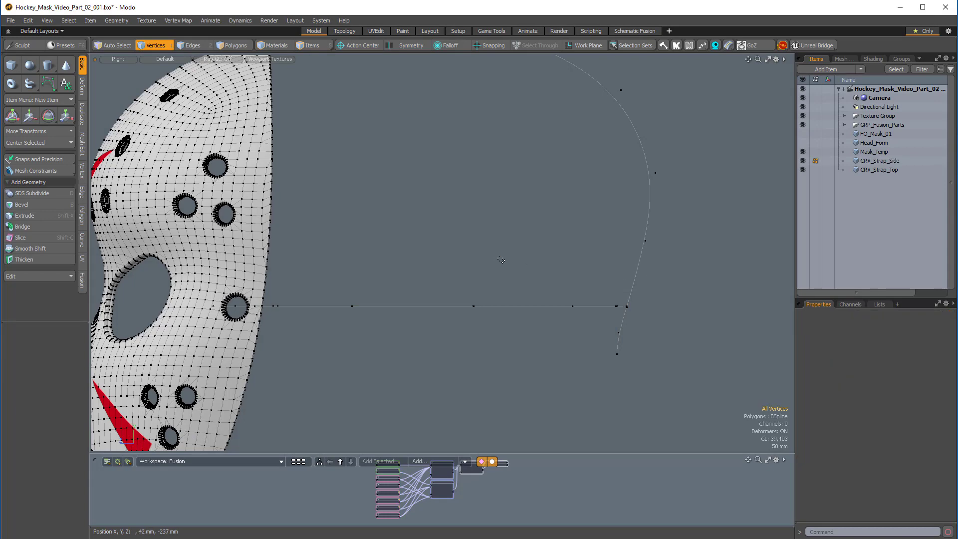
Return to the Perspective view to inspect the adjusted strap curves against the mask.
key("ctrl+space")
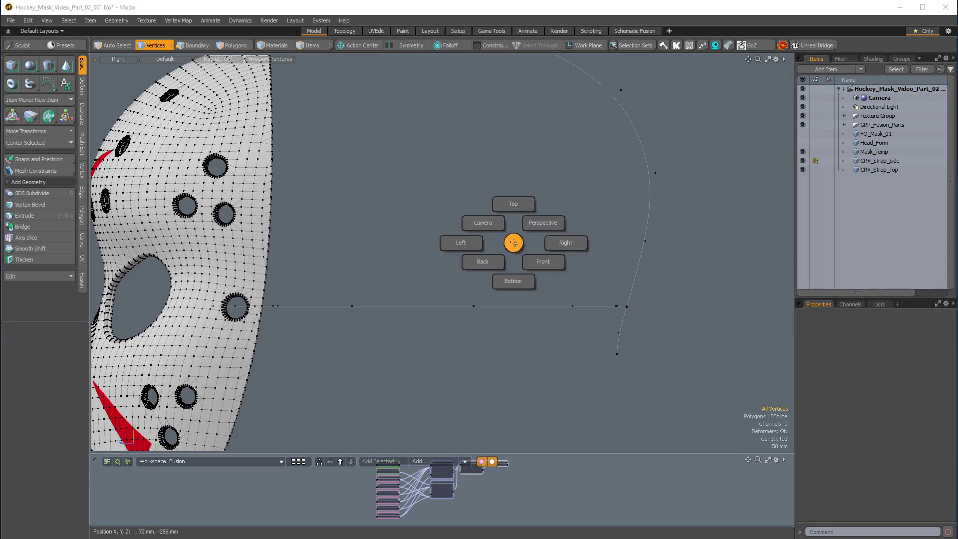
left_click(566, 209)
left_click_drag(504, 309, 551, 230, "alt")
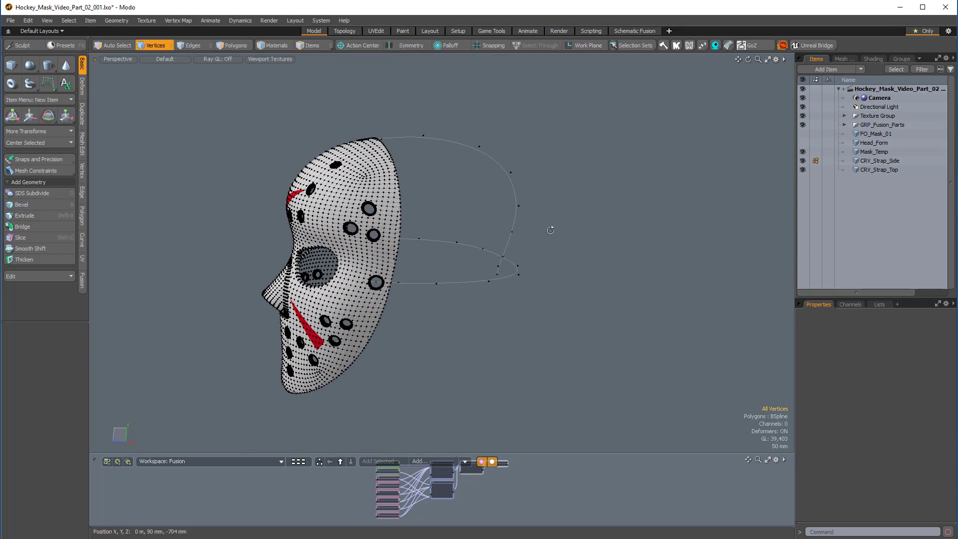
Turn off the vertex display and inspect the strap curves against the mask's holes.
key("ctrl+3")
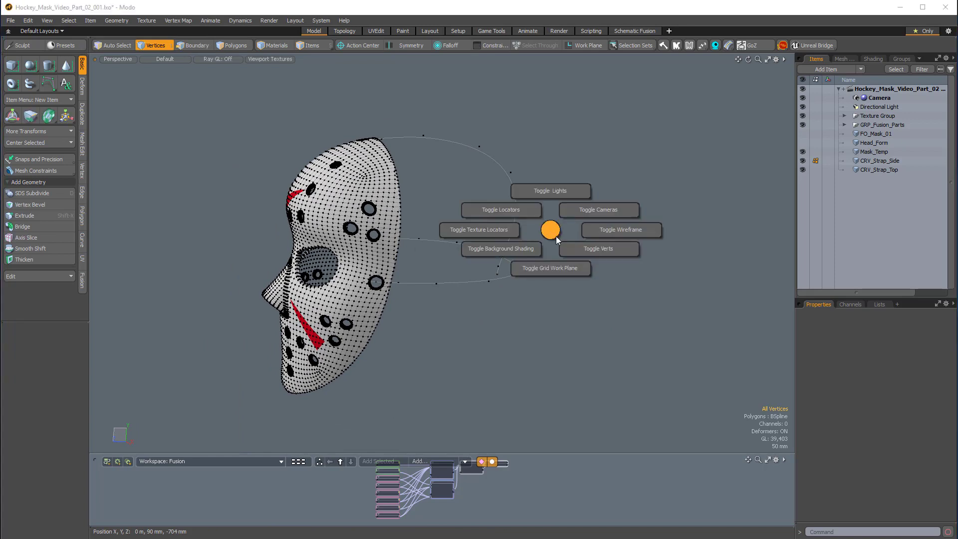
left_click(640, 267)
left_click_drag(599, 271, 519, 272, "alt")
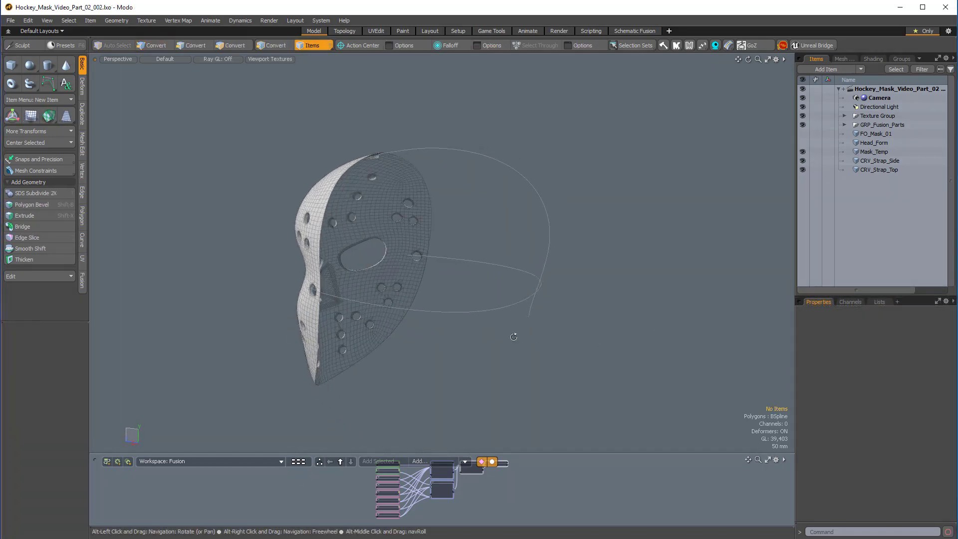
left_click_drag(514, 334, 364, 232, "alt")
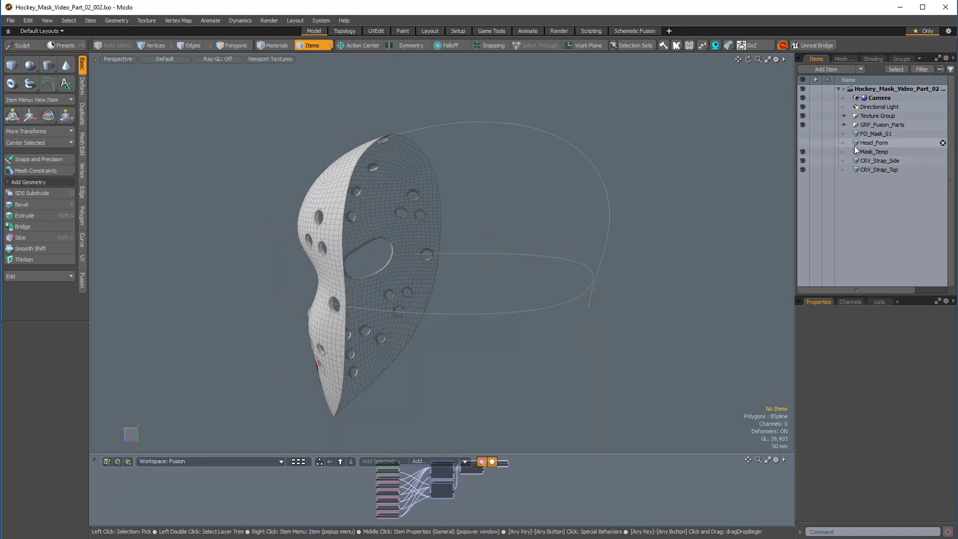
Delete the Mask_Temp mesh, show FO_Mask_01 instead, and check it against the strap curves.
left_click(882, 153)
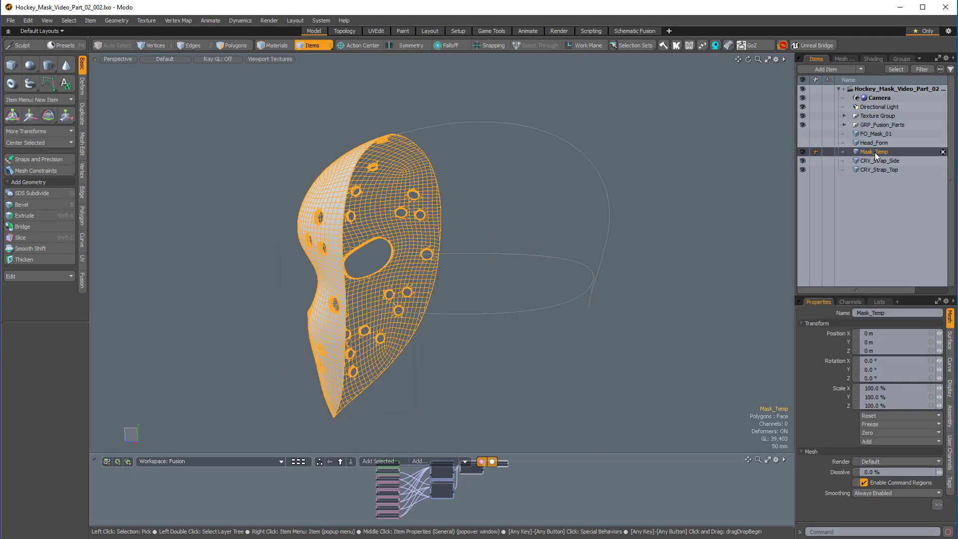
left_click(943, 152)
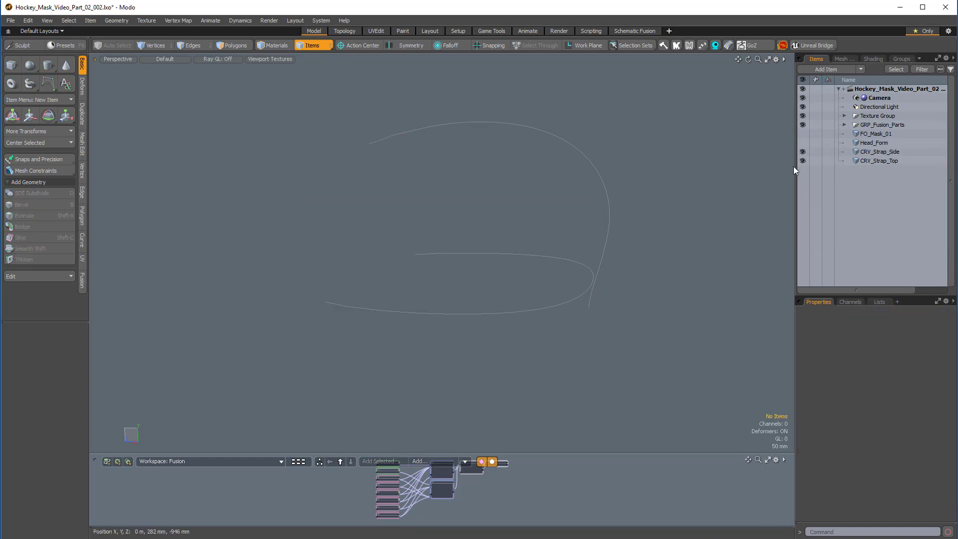
left_click(803, 133)
left_click_drag(499, 260, 575, 303, "alt")
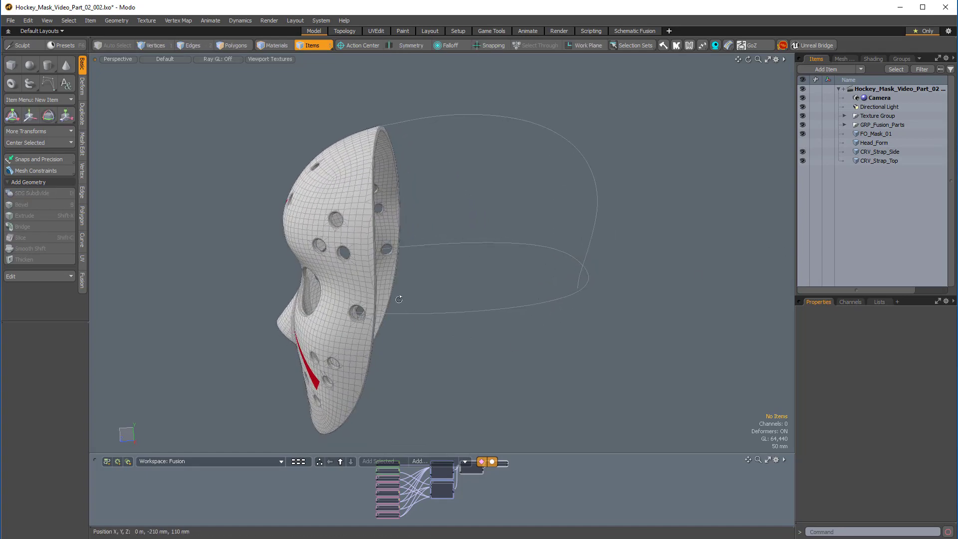
left_click_drag(400, 300, 435, 225, "alt")
left_click_drag(435, 225, 429, 322, "alt")
left_click_drag(447, 248, 468, 239, "alt")
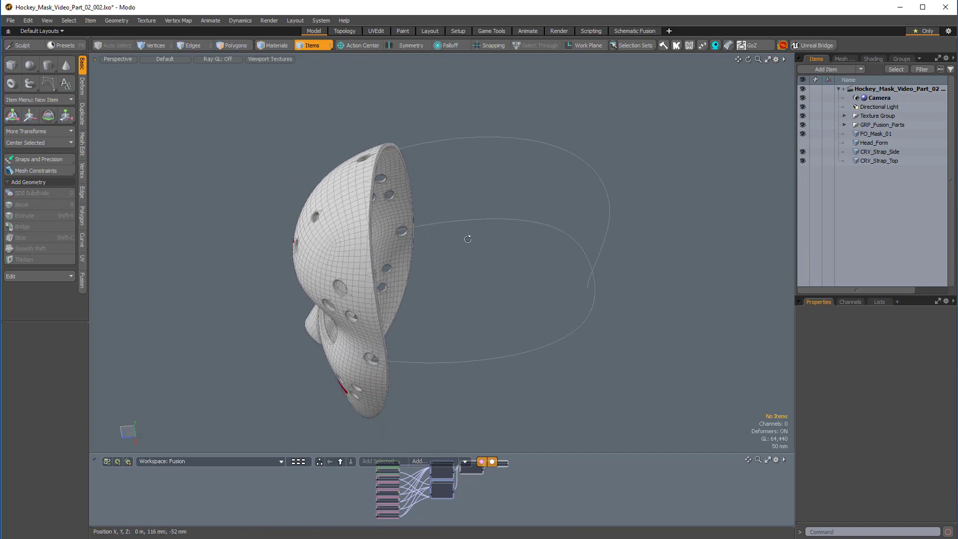
Add a new mesh item and name it Strap_Profile.
key("n")
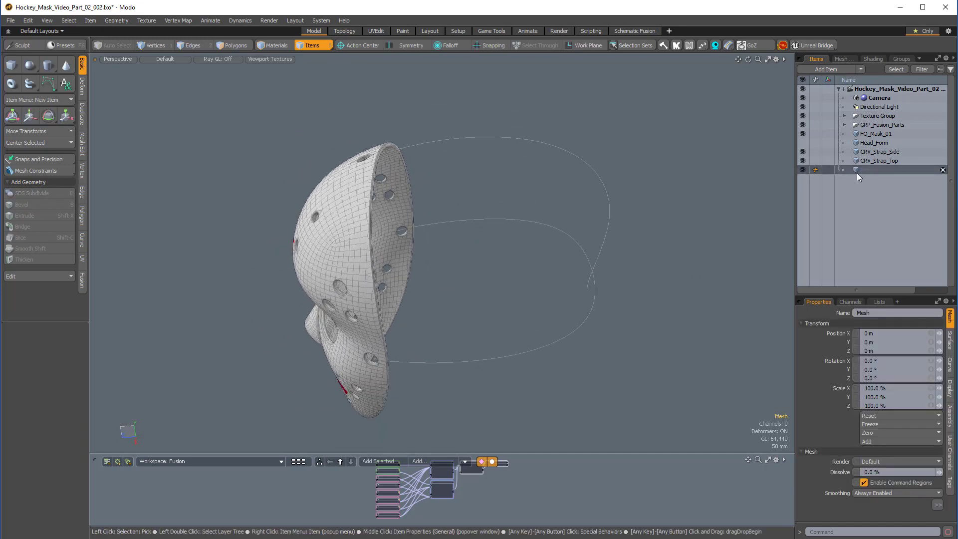
double_click(878, 171)
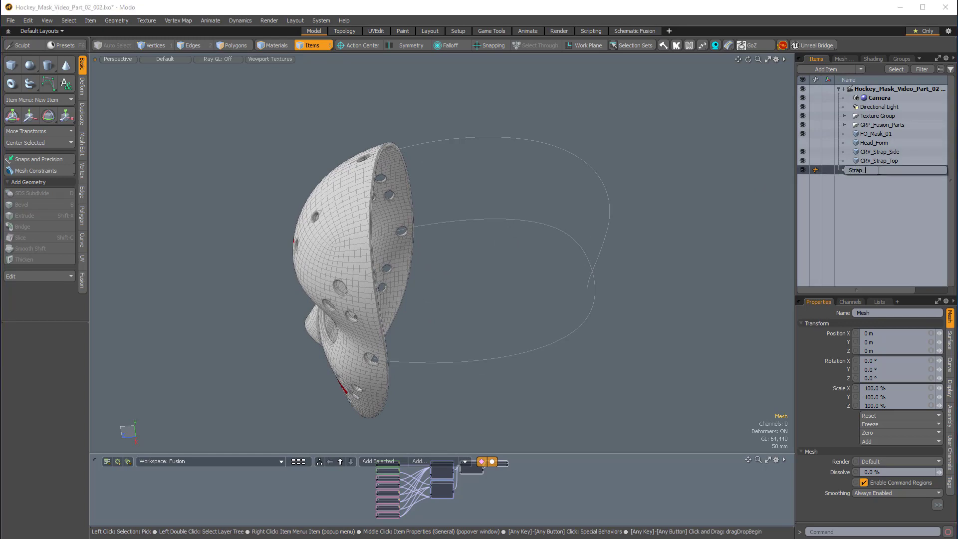
type("Strap_Profile")
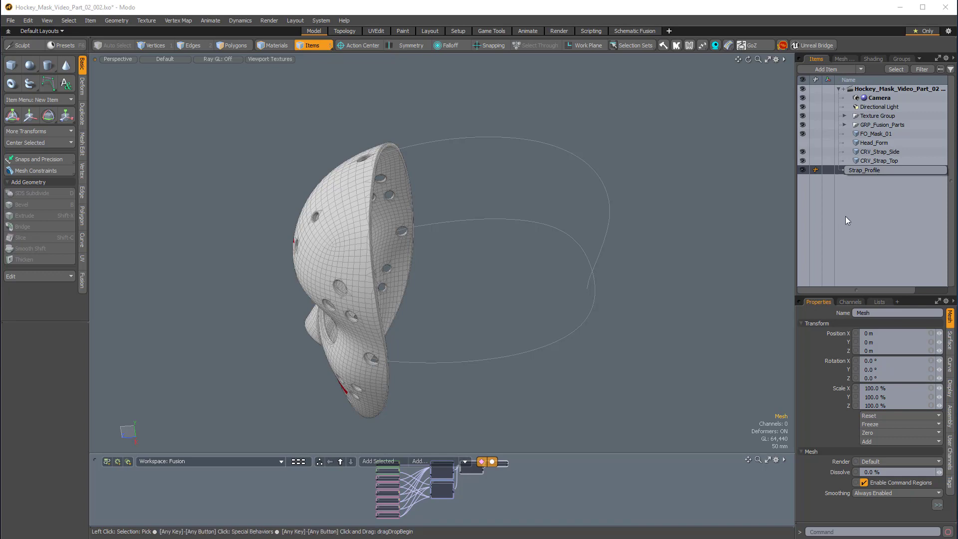
key("Return")
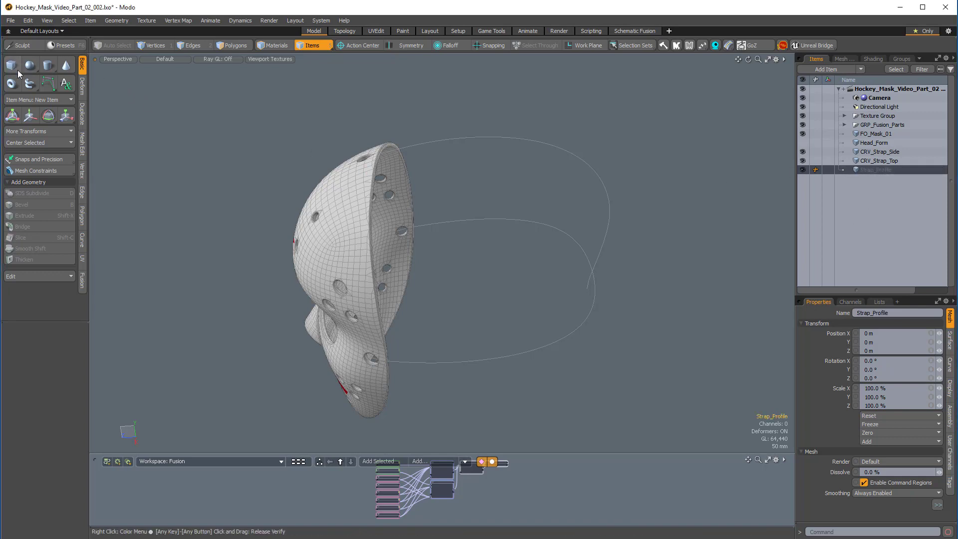
Add a 1 m unit cube to the Strap_Profile mesh.
key("ctrl")
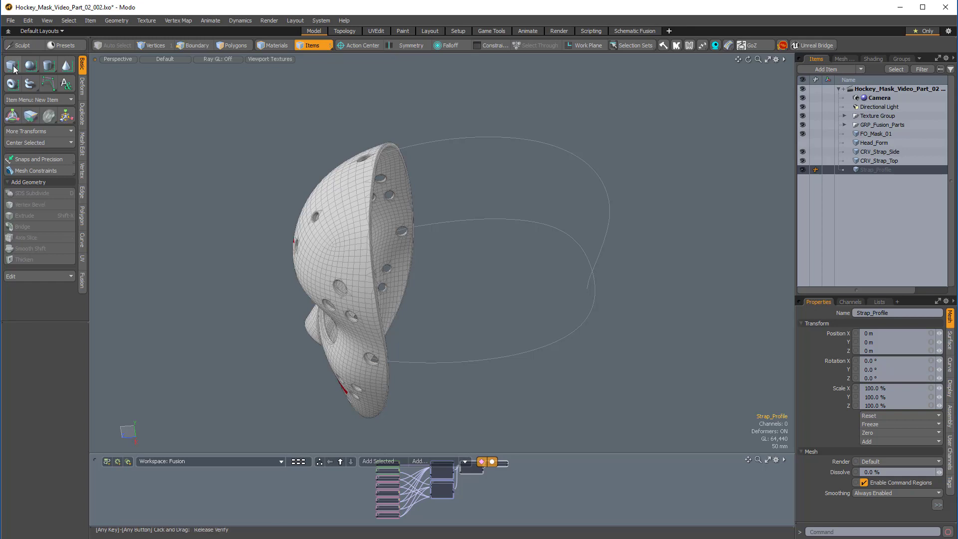
left_click(14, 68, "ctrl")
key("a")
left_click_drag(372, 231, 531, 346, "alt")
Delete every polygon of the cube except its front face and select that face.
key("3")
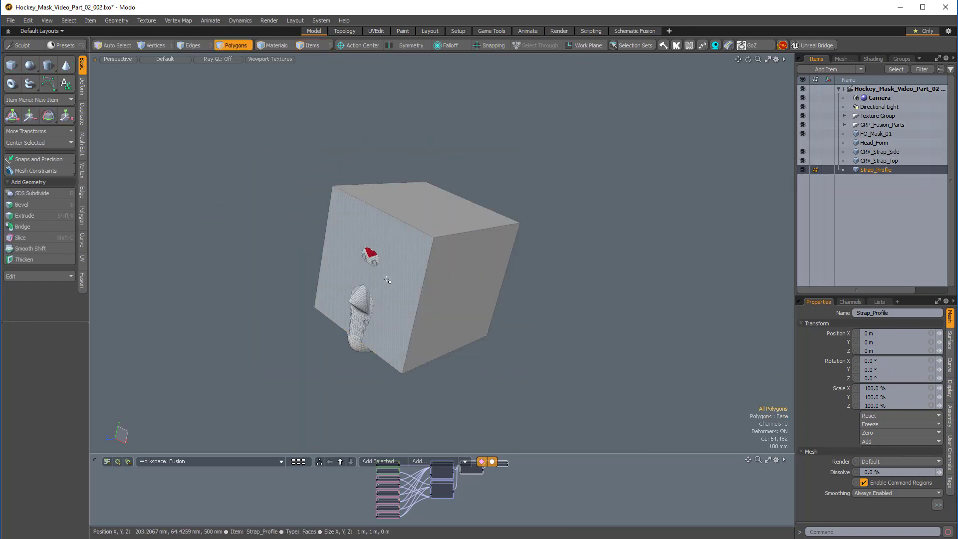
left_click(382, 271)
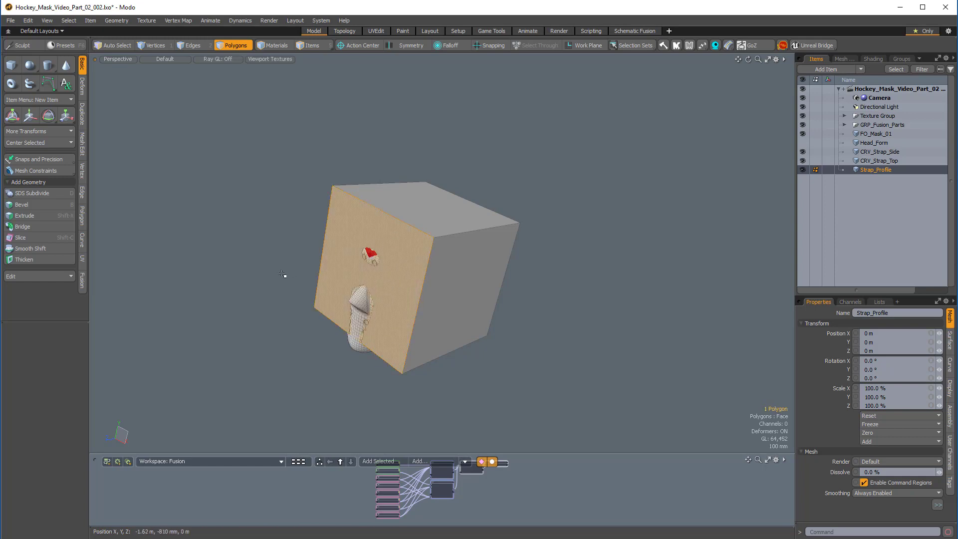
key("bracketleft")
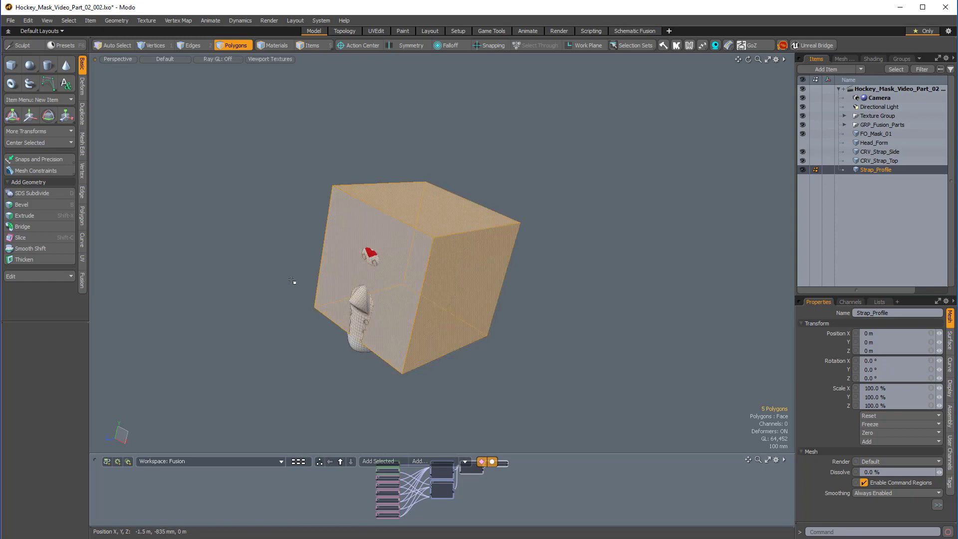
left_click_drag(523, 252, 422, 272, "alt")
left_click(357, 275)
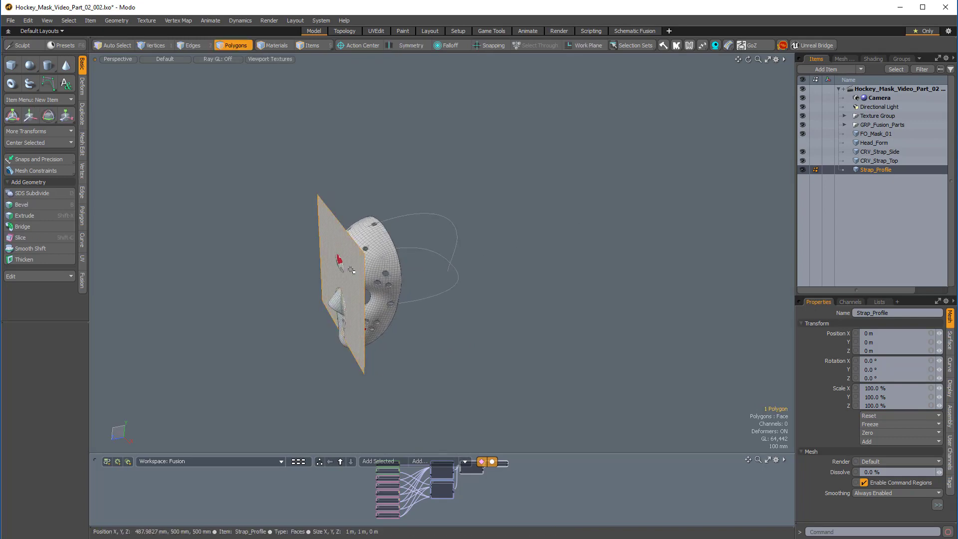
Move the face -555 mm in Z and center it at the origin.
key("y")
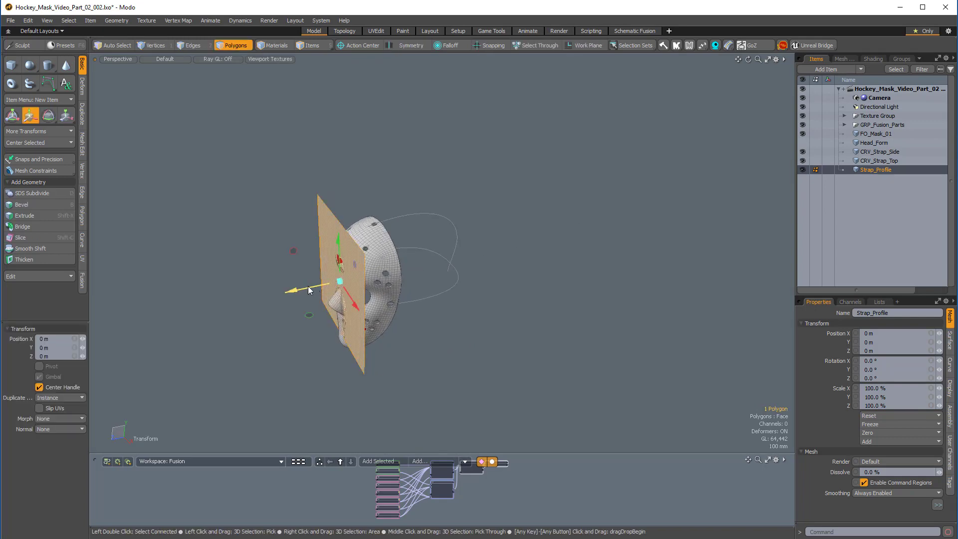
left_click_drag(307, 286, 380, 272)
scroll(382, 273, "up", 5)
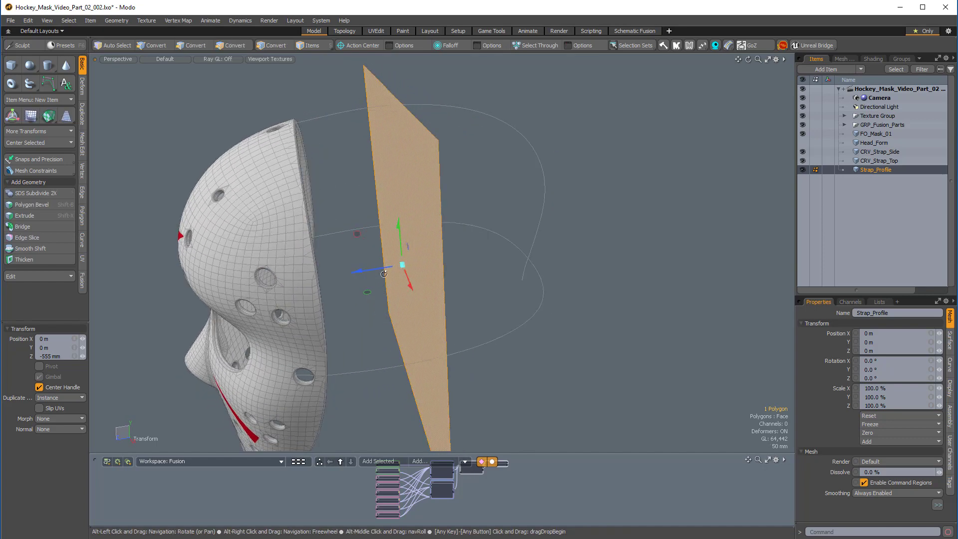
scroll(384, 274, "down", 3)
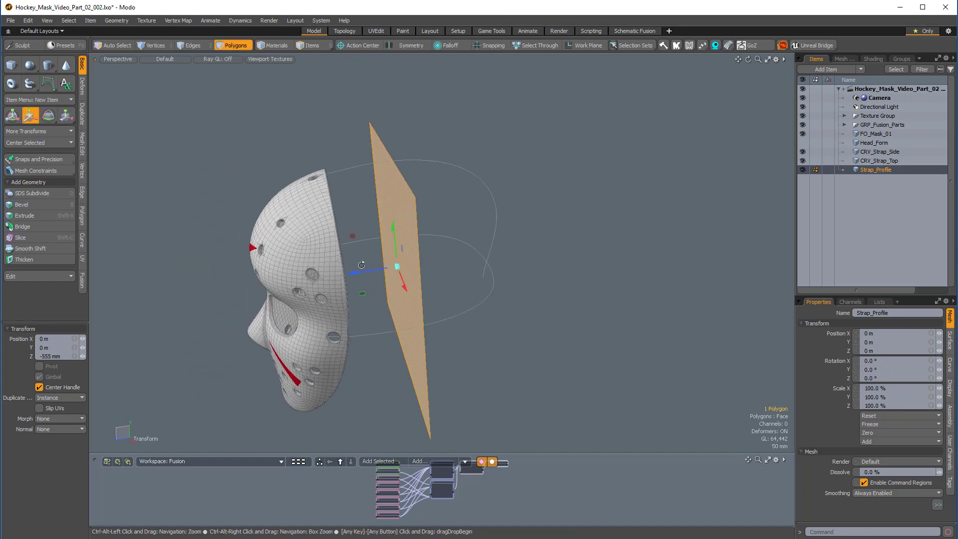
left_click(43, 143)
left_click(44, 154)
left_click_drag(409, 294, 446, 297, "alt")
Scale the face down to 8% in X and slightly under 3% in Y.
key("r")
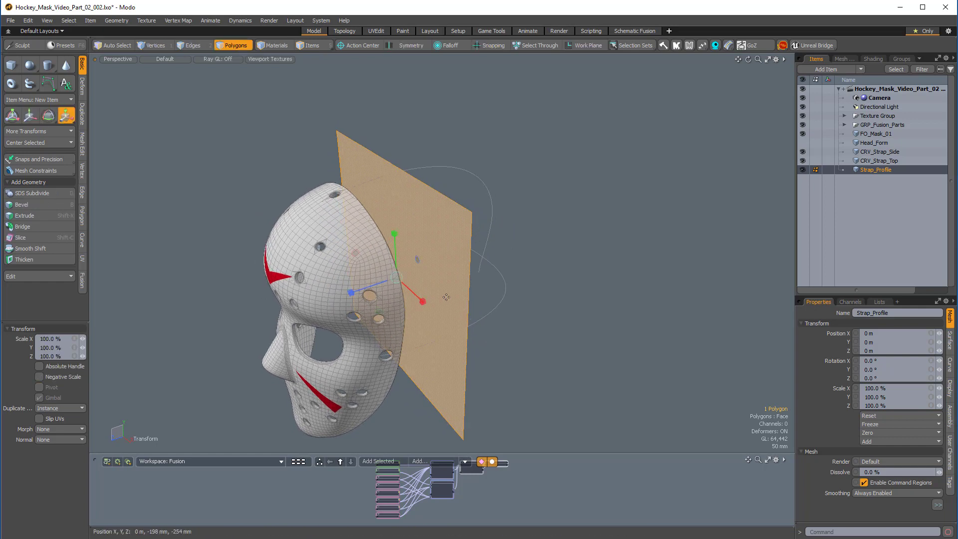
left_click_drag(418, 261, 362, 274)
key("shift+a")
left_click_drag(351, 229, 351, 253)
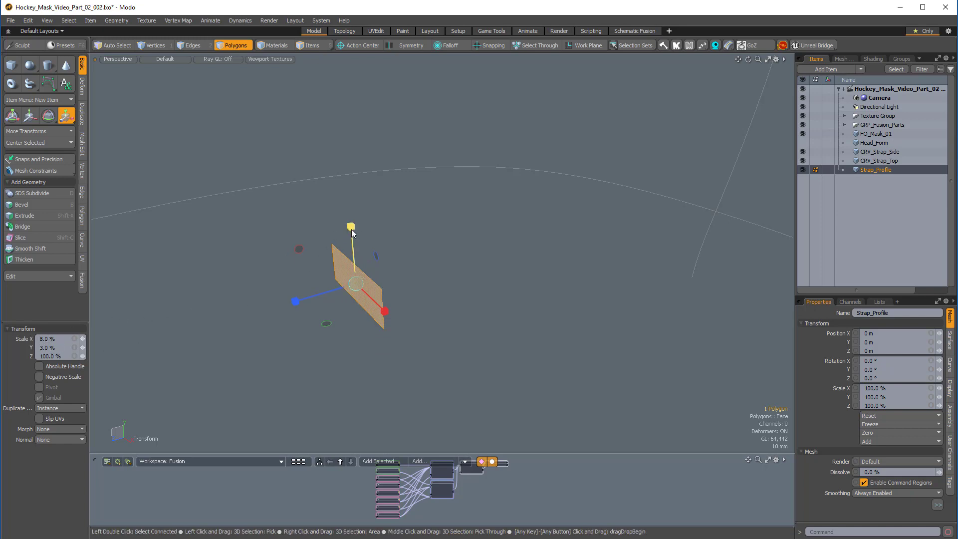
mouse_move(352, 232)
left_mouse_down()
mouse_move(352, 219)
mouse_move(352, 236)
left_mouse_up()
key("space")
Refine the strap profile's proportions by scaling it to 95.5% in X and 64% in Y.
key("r")
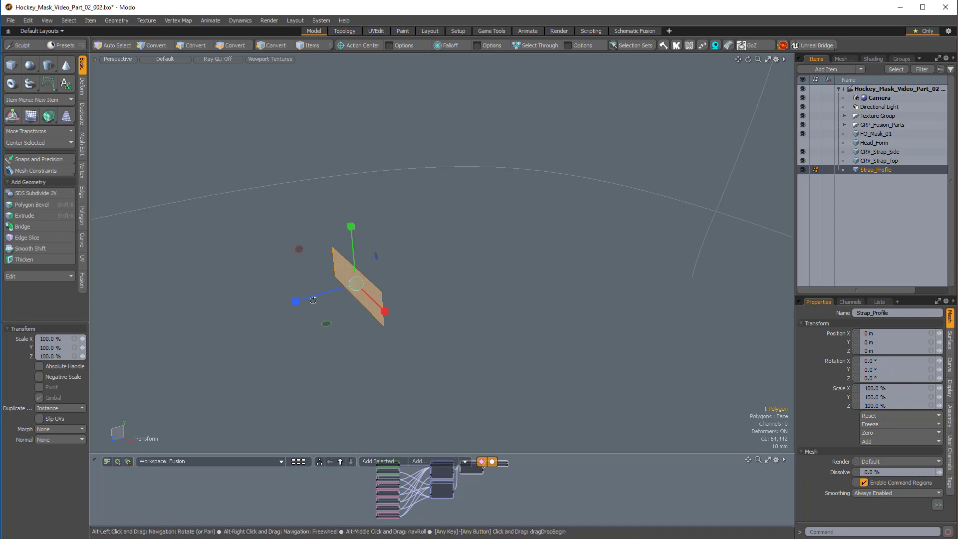
left_click_drag(424, 310, 534, 313, "alt")
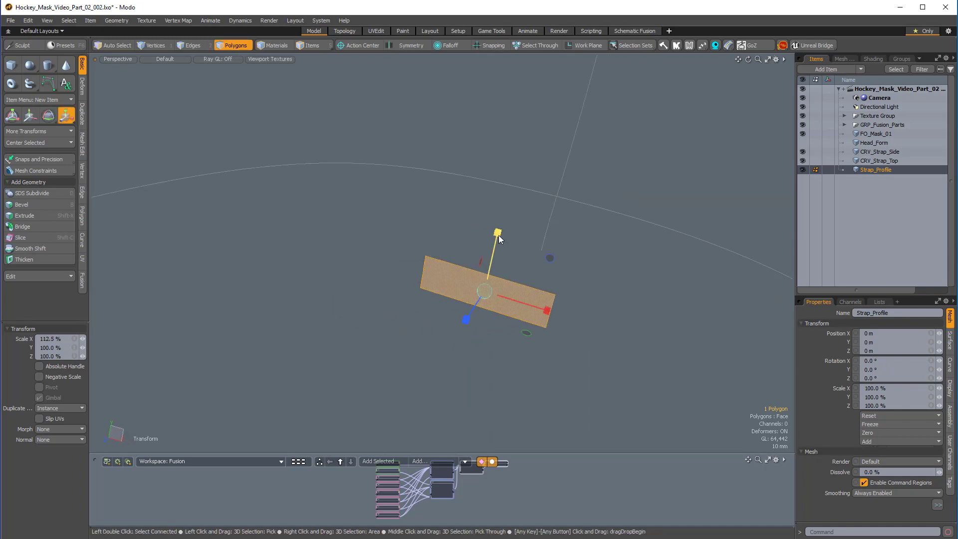
left_click_drag(500, 240, 524, 279)
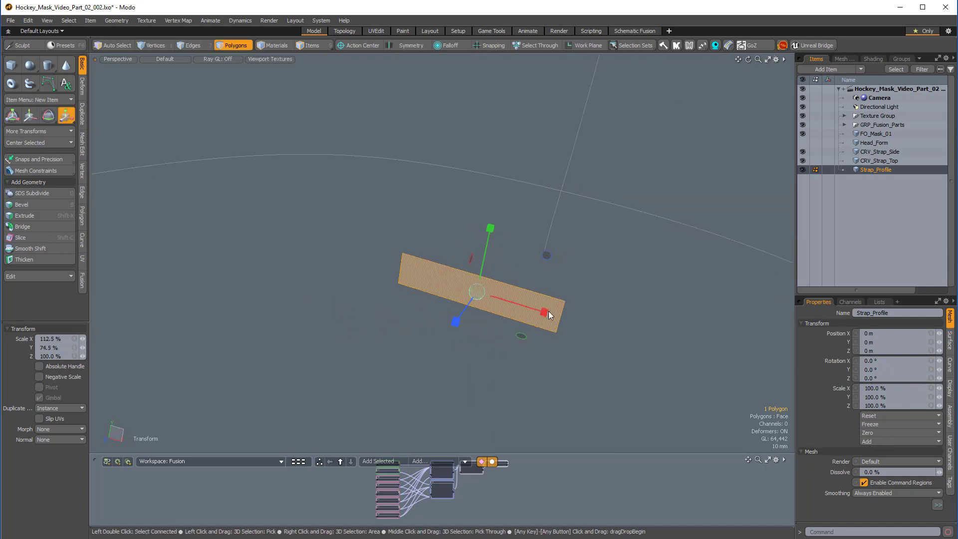
left_click_drag(491, 237, 491, 249)
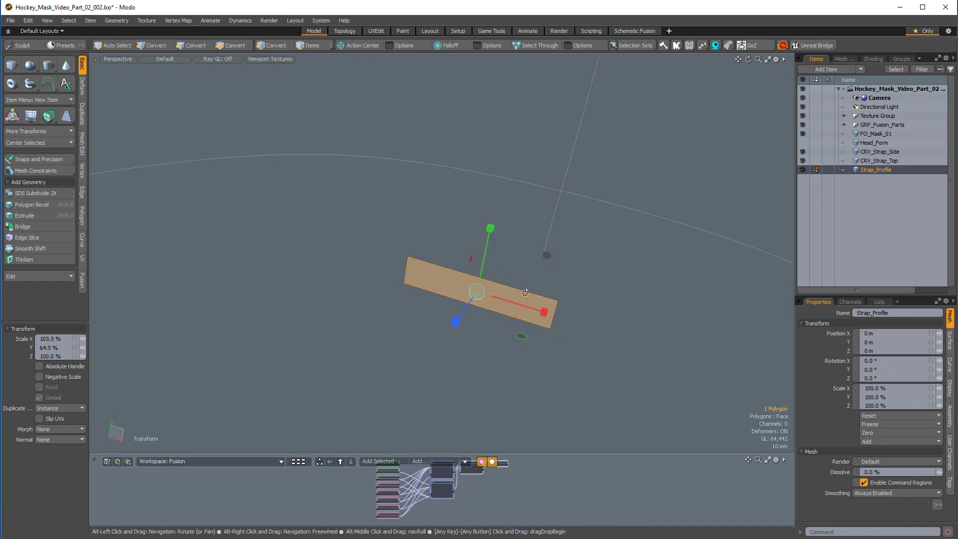
left_click_drag(544, 307, 350, 263, "alt")
scroll(321, 293, "down", 5)
mouse_move(350, 263)
left_mouse_down("alt")
mouse_move(420, 267)
mouse_move(360, 277)
left_mouse_up("alt")
left_click_drag(361, 277, 498, 244, "ctrl+alt")
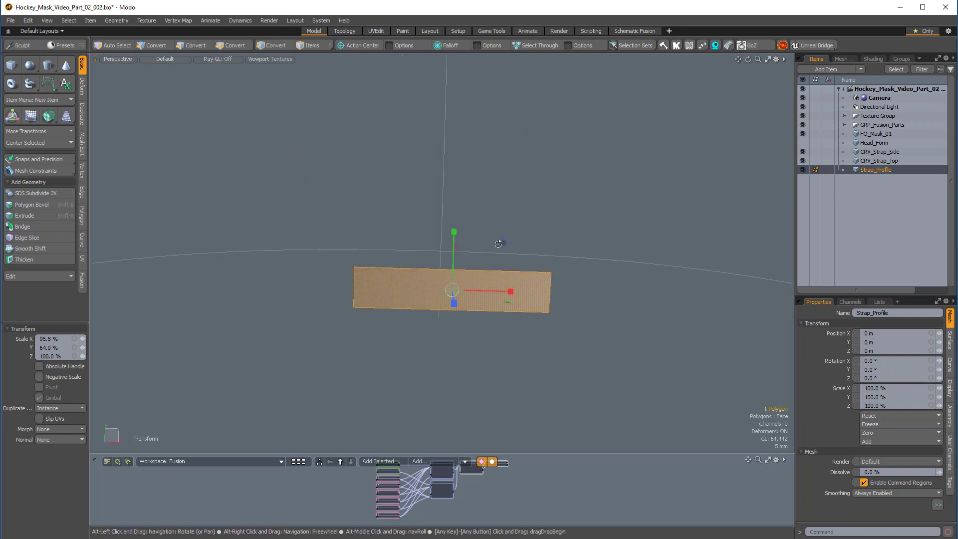
key("space")
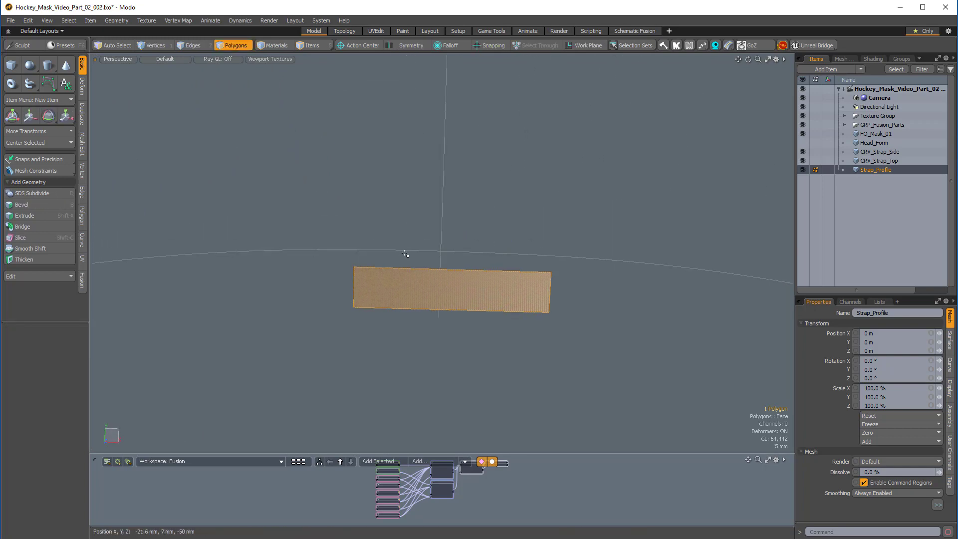
Loop Slice the profile across its long upper edge in Symmetry mode with a count of 2.
key("2")
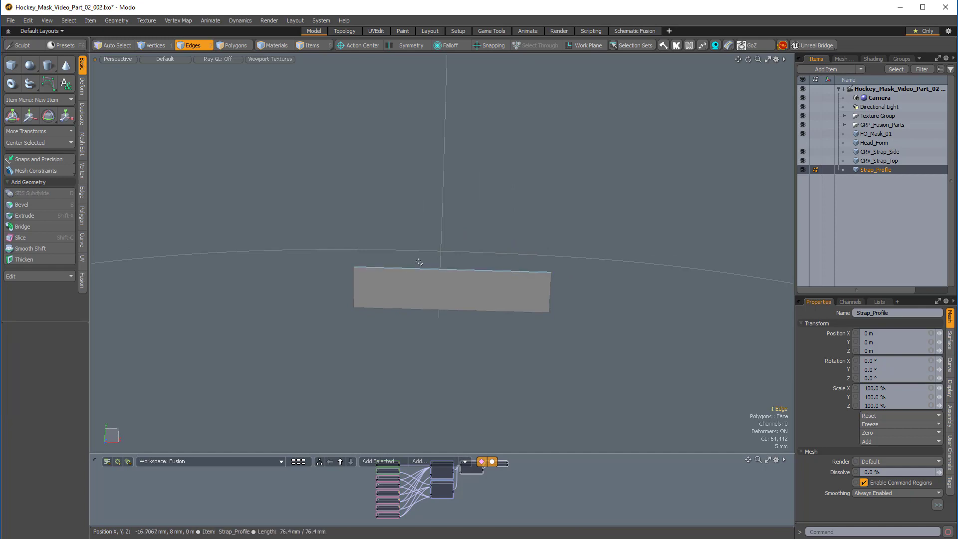
left_click(419, 262)
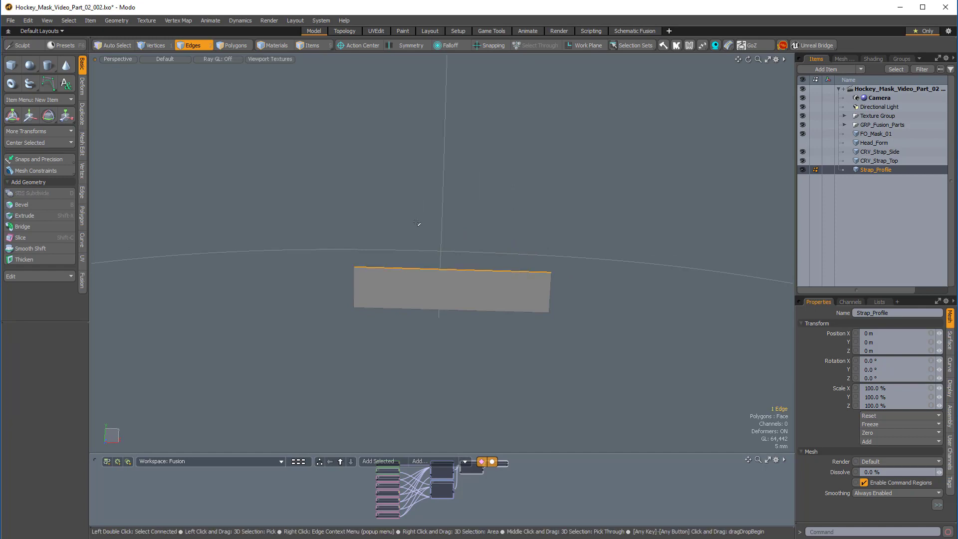
key("alt+c")
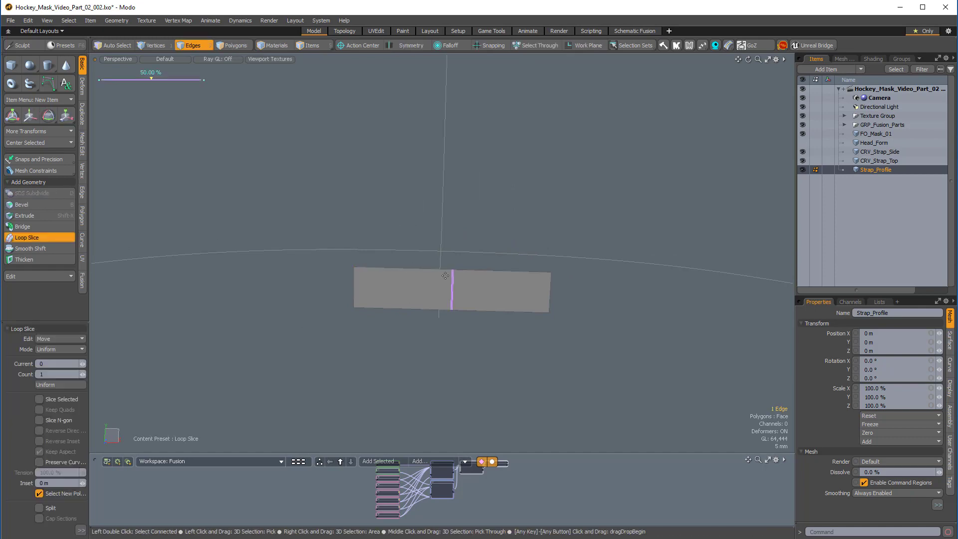
left_click(44, 348)
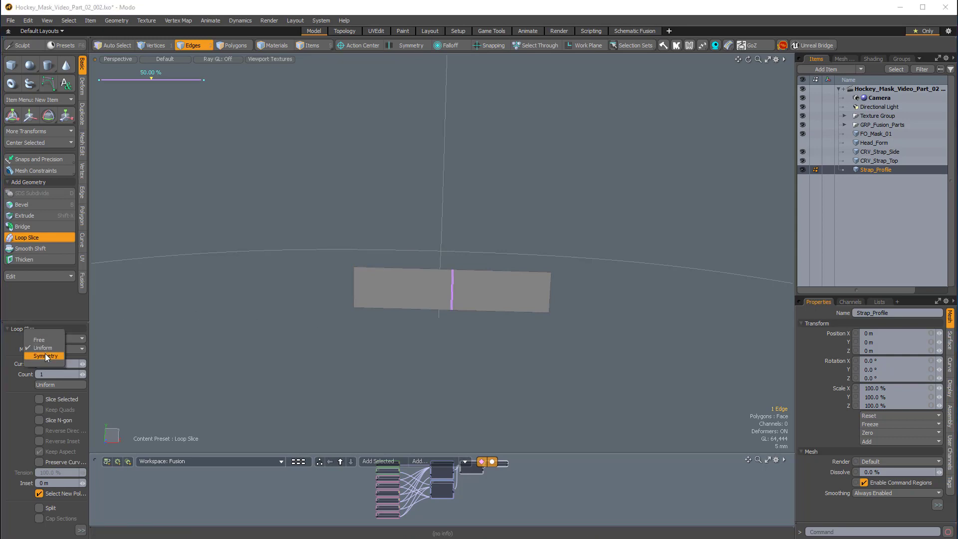
left_click(48, 360)
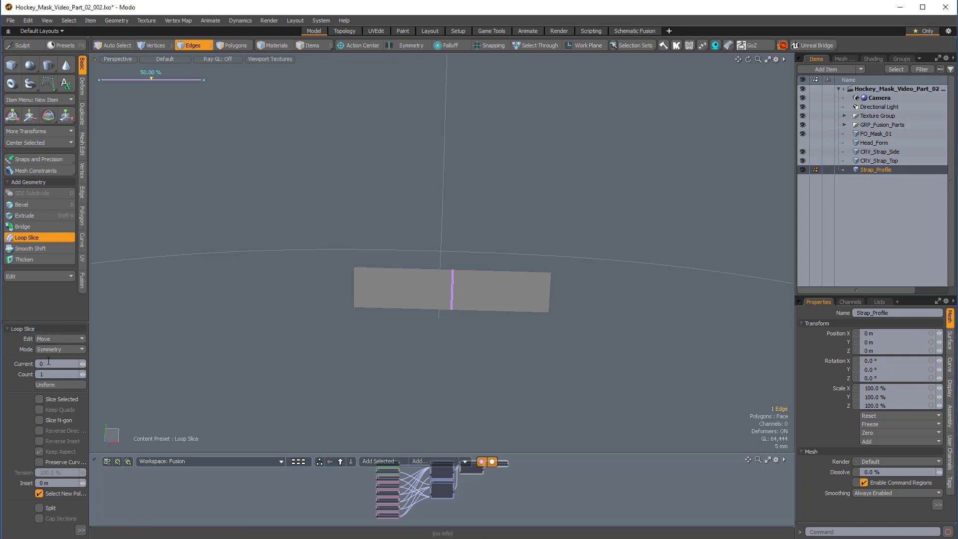
left_click(84, 374)
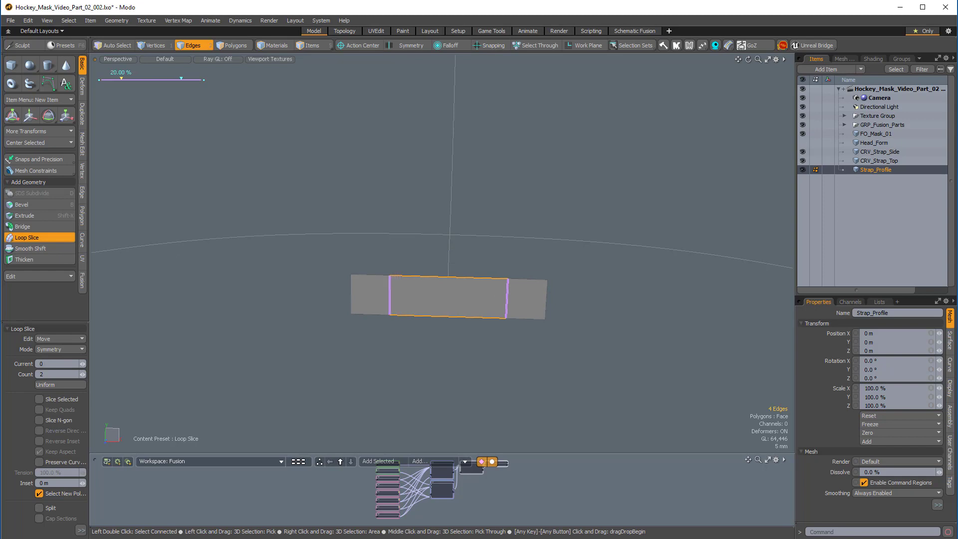
Slide the two symmetric slices outward to within 2.5% of the profile's short ends and finish the Loop Slice.
left_click_drag(122, 78, 103, 78)
scroll(413, 317, "up", 6)
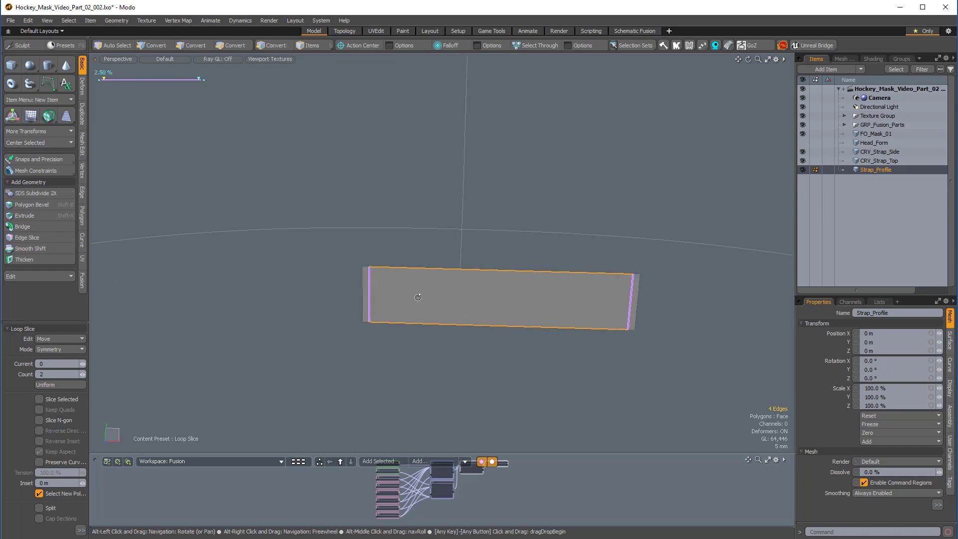
left_click_drag(365, 298, 367, 297, "alt")
mouse_move(364, 298)
left_mouse_down()
mouse_move(354, 298)
mouse_move(364, 303)
left_mouse_up()
scroll(378, 285, "down", 5)
key("space")
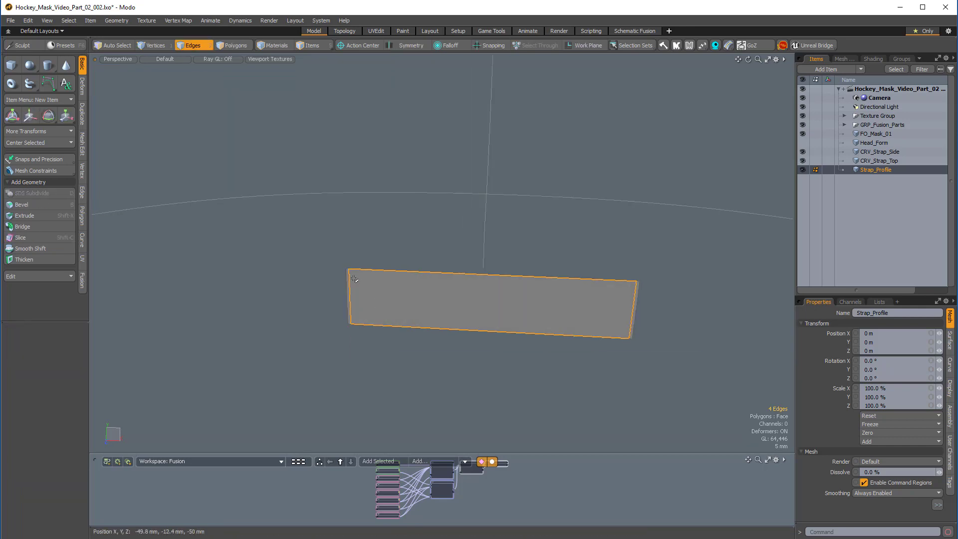
Loop Slice the profile across its short end in Symmetry mode with a count of 2, placing the slices 4.5% from the long edges.
left_click_drag(362, 287, 361, 295, "alt")
left_click(361, 296)
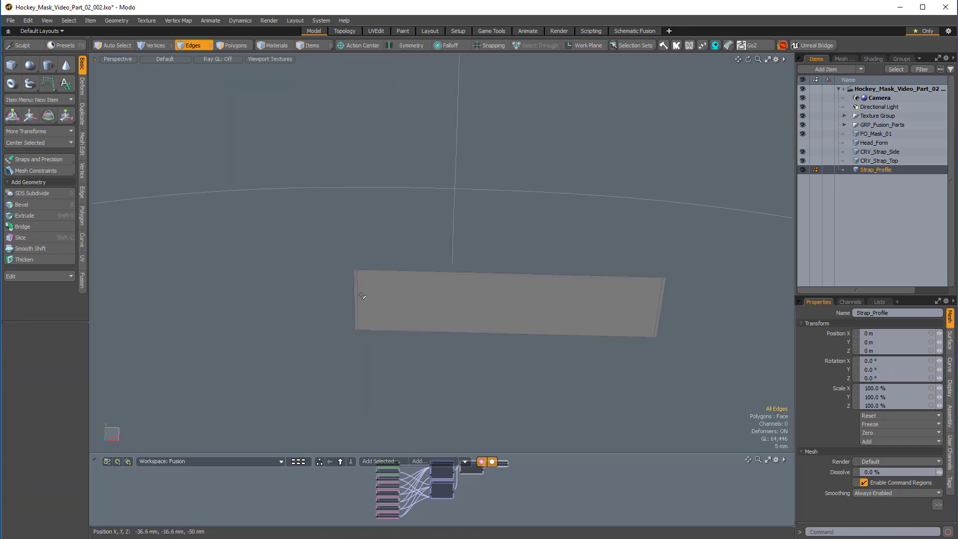
key("alt+c")
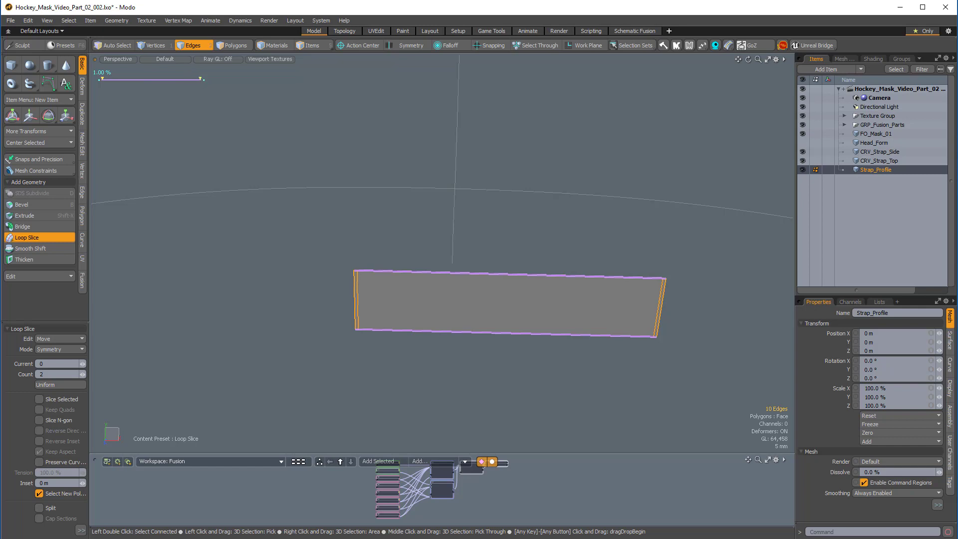
left_click_drag(200, 78, 194, 80)
left_click_drag(356, 275, 424, 281)
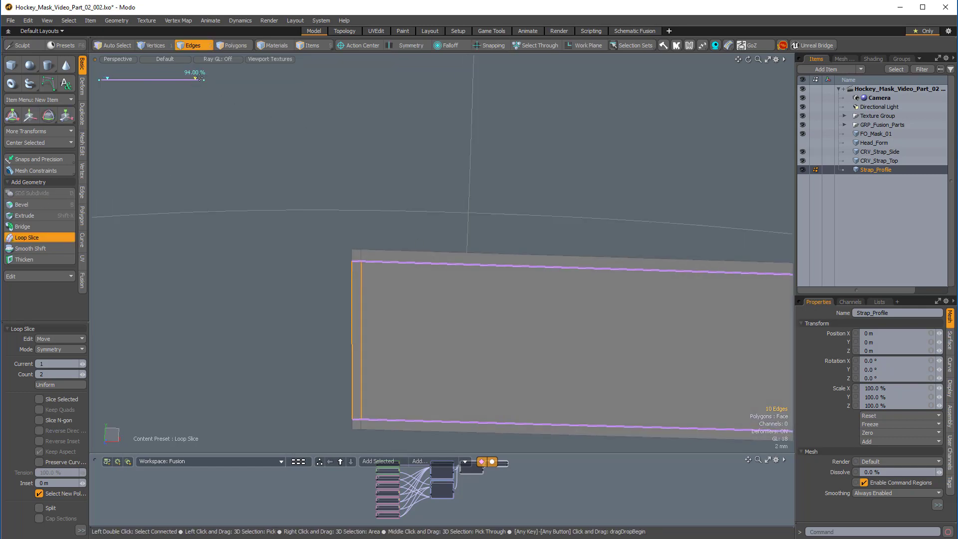
left_click_drag(195, 79, 196, 79)
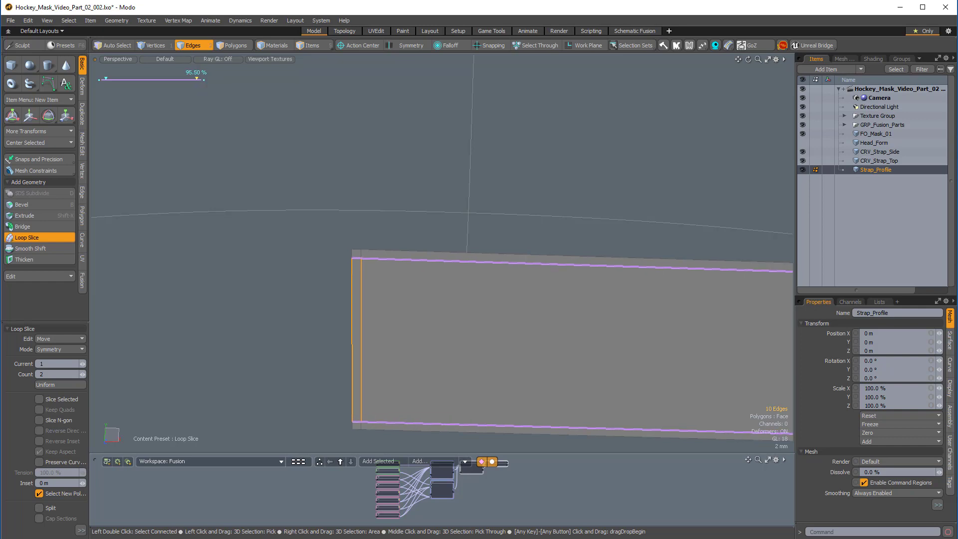
key("space")
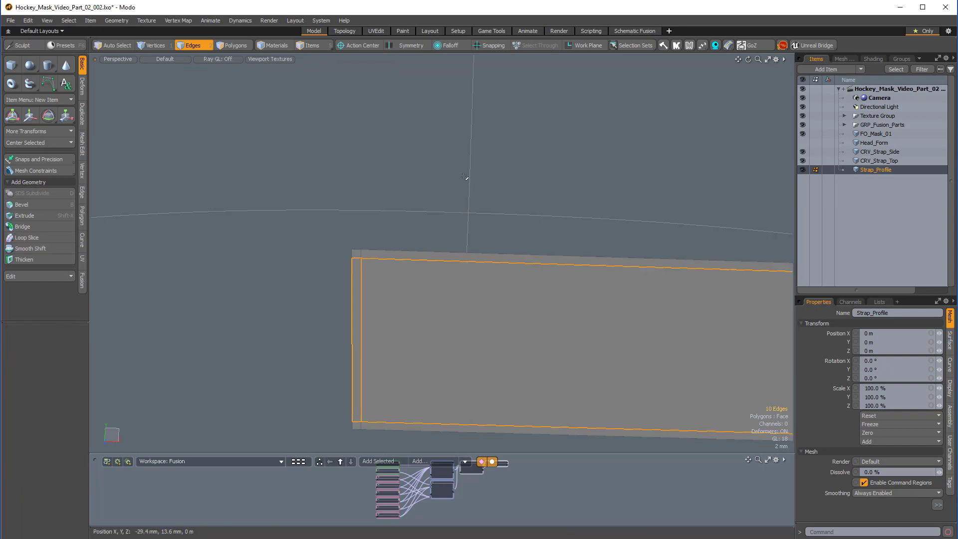
left_click(468, 185)
left_click_drag(468, 185, 452, 163, "ctrl+alt")
left_click_drag(624, 255, 451, 252, "alt+shift")
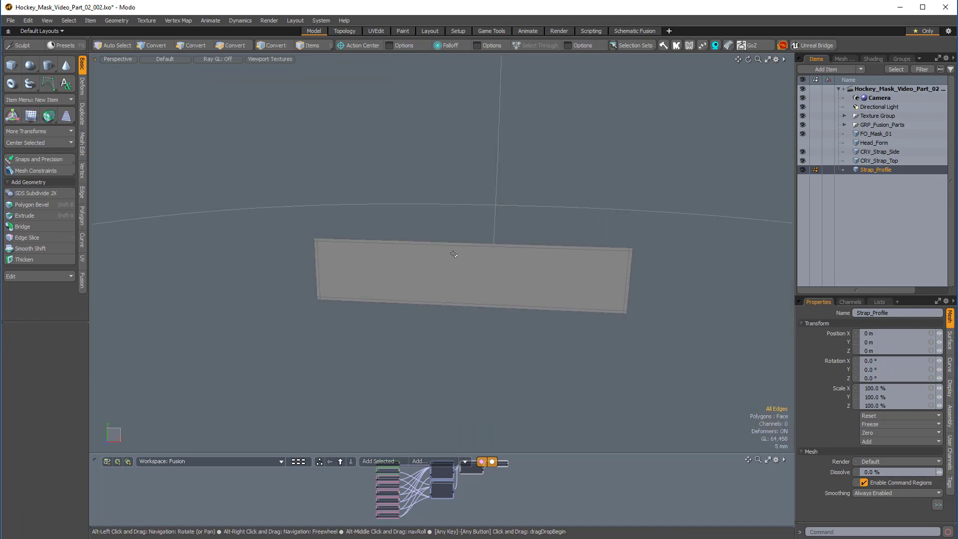
Loop Slice the profile across its long upper edge in Uniform mode with a count of 5.
left_click(459, 246)
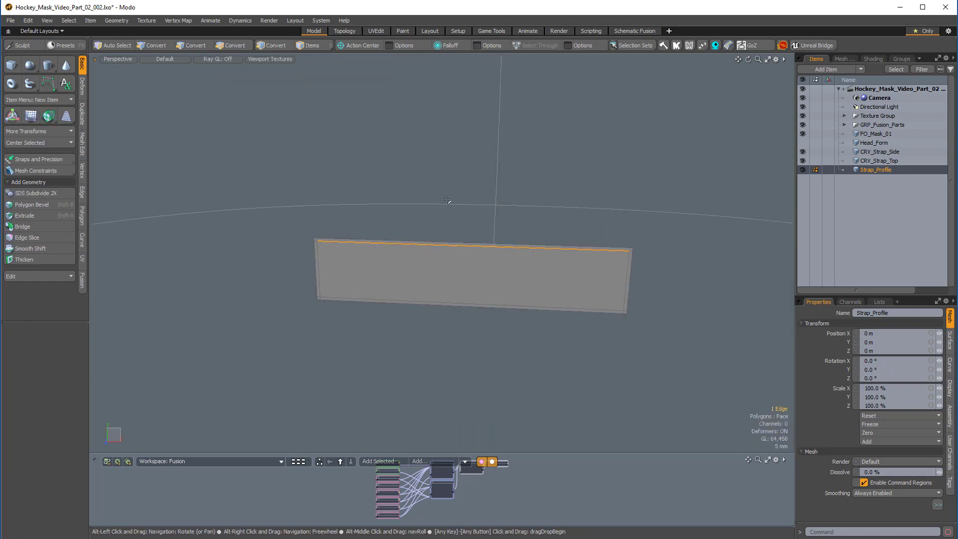
key("alt+c")
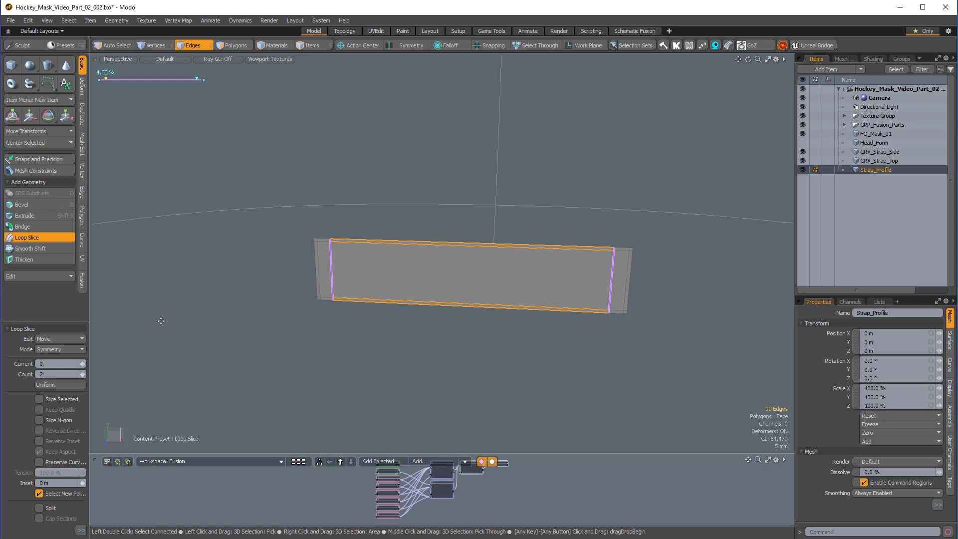
left_click(40, 348)
left_click(43, 348)
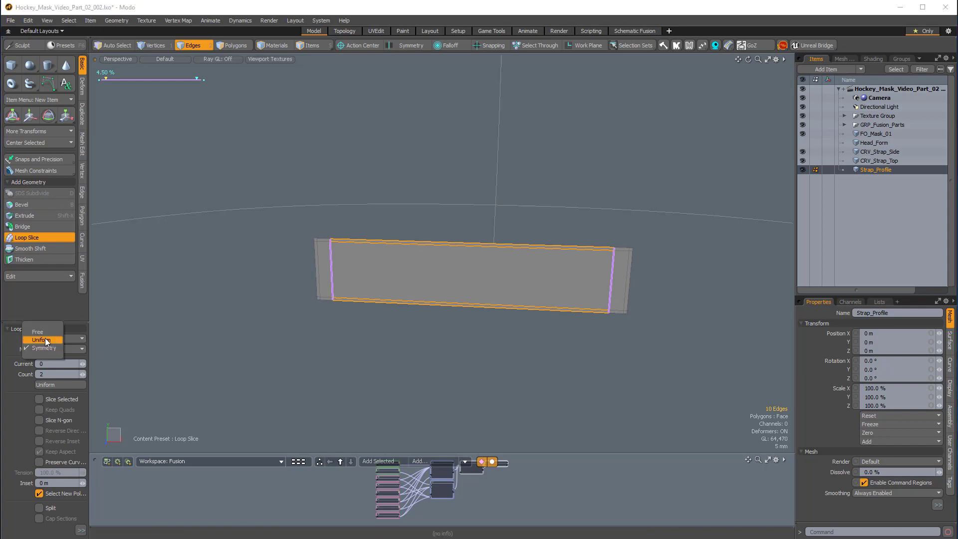
left_click(83, 374)
left_click(85, 374)
left_click(85, 375)
left_click(83, 373)
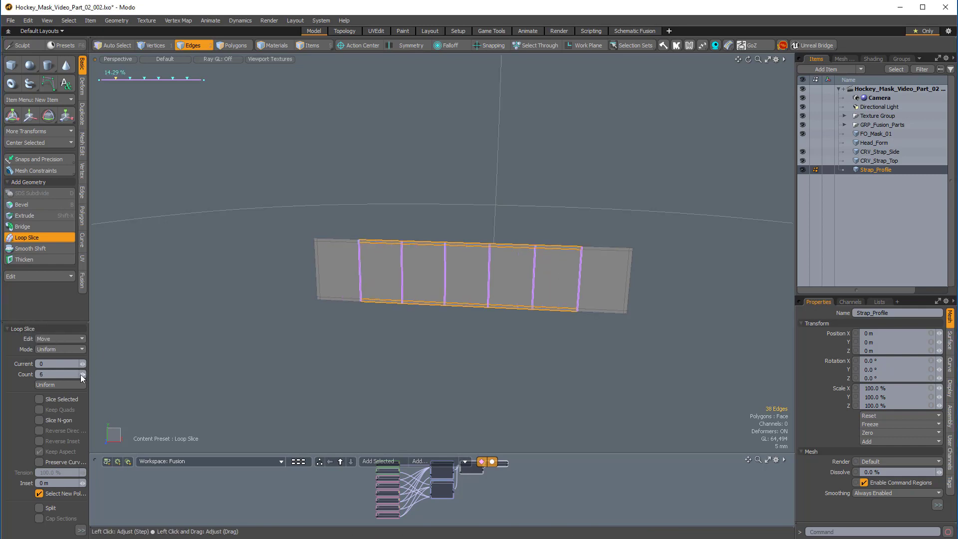
left_click(82, 374)
left_click_drag(400, 358, 370, 322, "alt")
key("space")
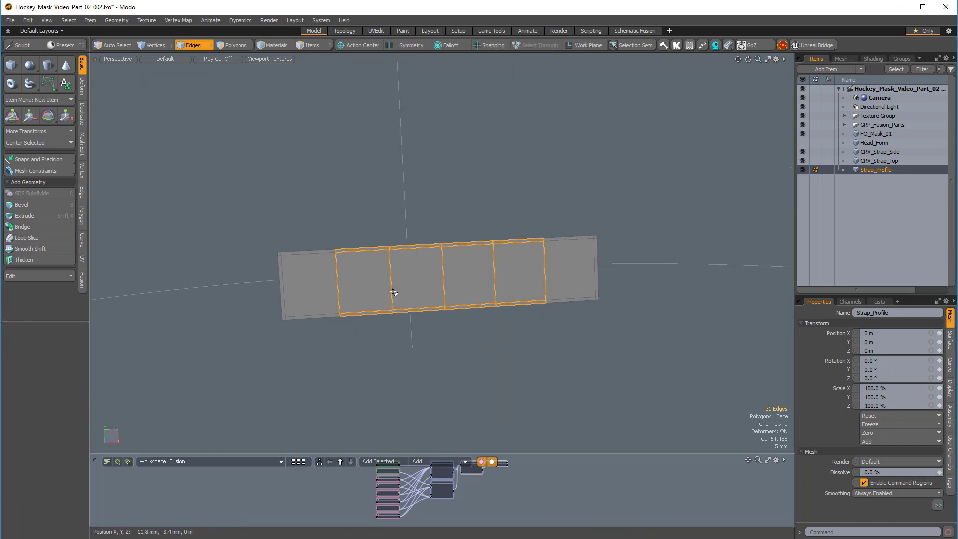
Loop Slice the profile lengthwise through its middle in Uniform mode with a count of 1, and clear the edge selection.
left_click_drag(412, 282, 383, 282)
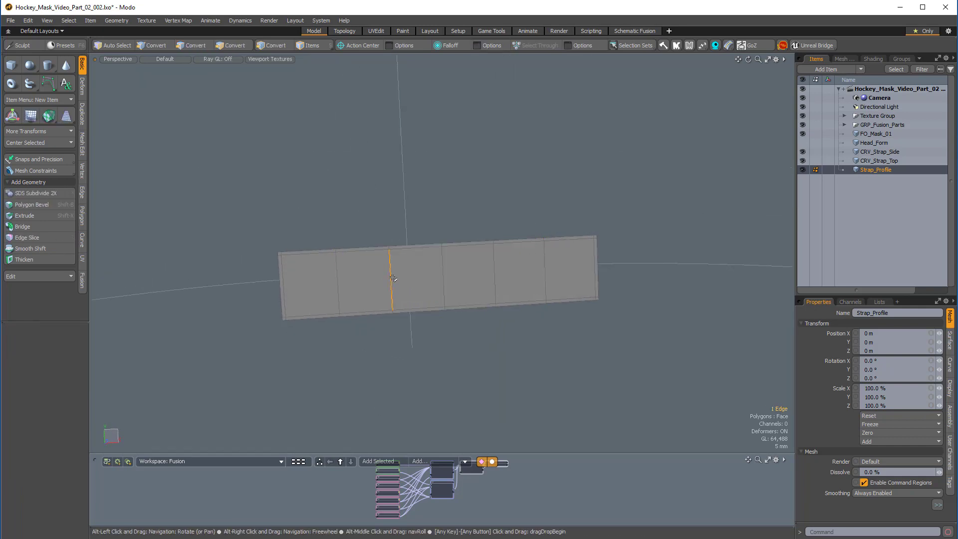
key("alt+c")
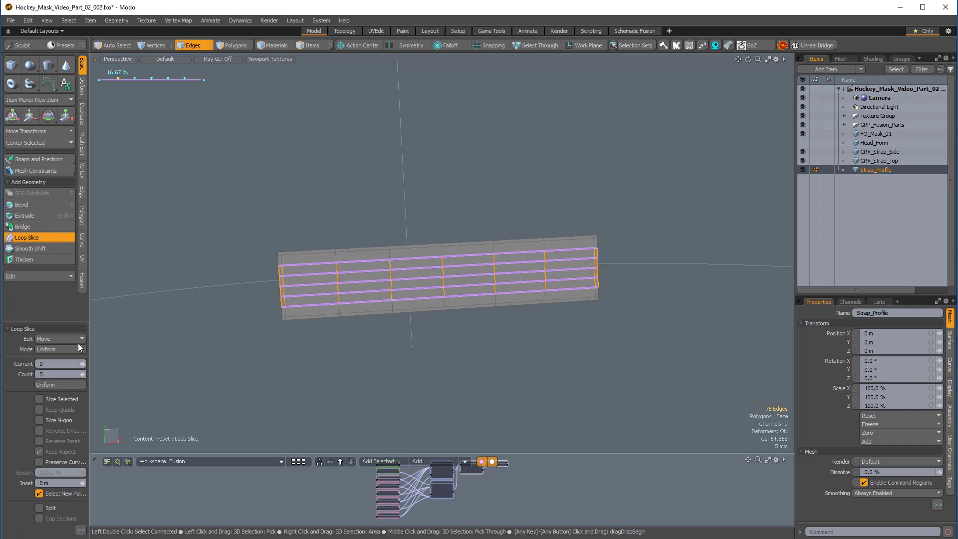
left_click(80, 373)
left_click(81, 372)
left_click(80, 372)
left_click(80, 372)
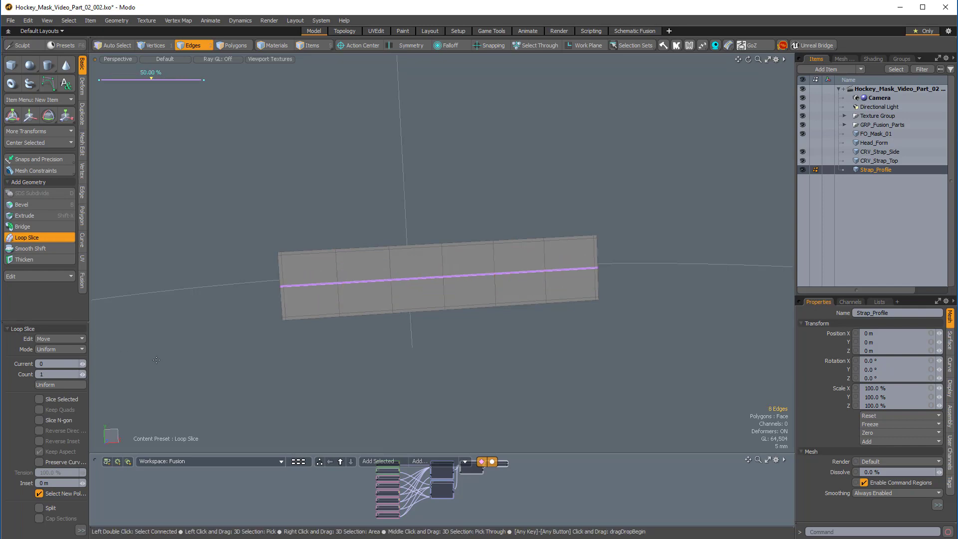
left_click_drag(451, 359, 433, 343, "alt")
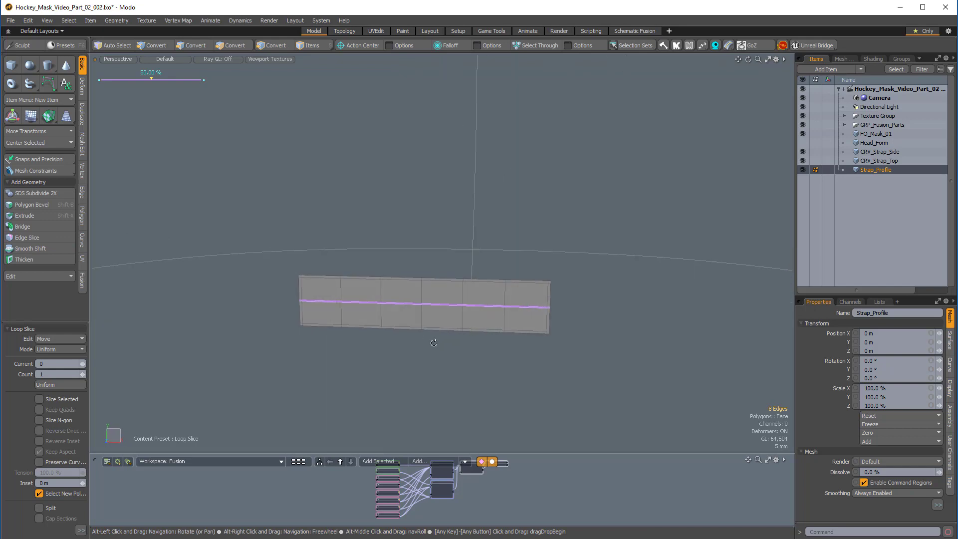
key("space")
left_click(567, 342)
Convert the strap profile's polygons to Catmull-Clark subdivision surfaces.
left_click_drag(567, 342, 547, 314, "alt")
scroll(583, 301, "up", 3)
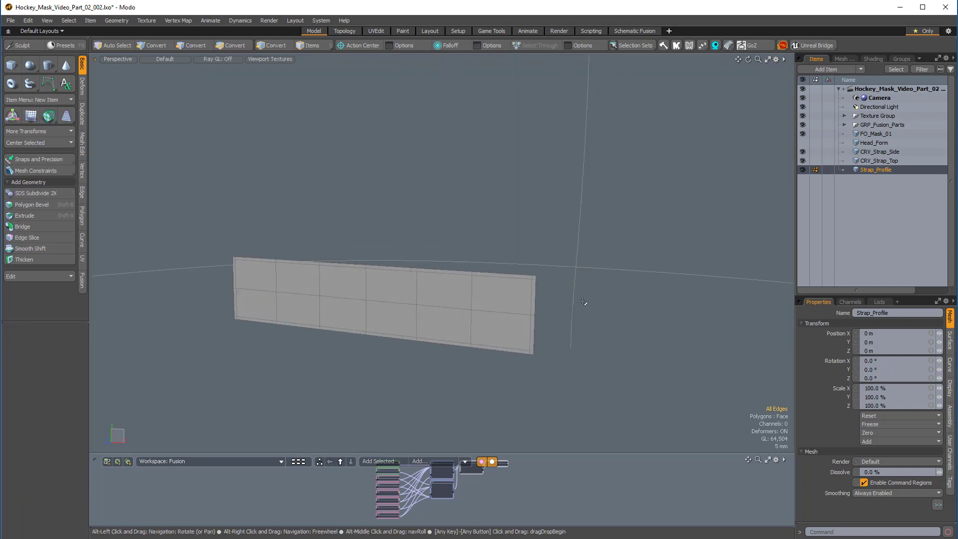
left_click_drag(610, 271, 407, 310, "alt")
mouse_move(407, 310)
left_mouse_down("alt")
mouse_move(419, 332)
mouse_move(420, 301)
left_mouse_up("alt")
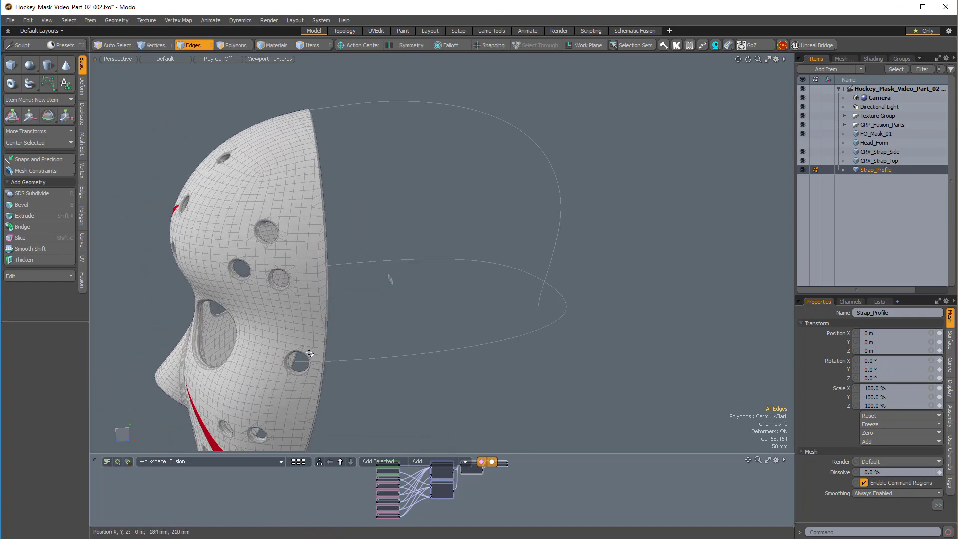
left_click_drag(437, 319, 428, 302, "alt")
left_click_drag(429, 302, 379, 285, "ctrl+alt")
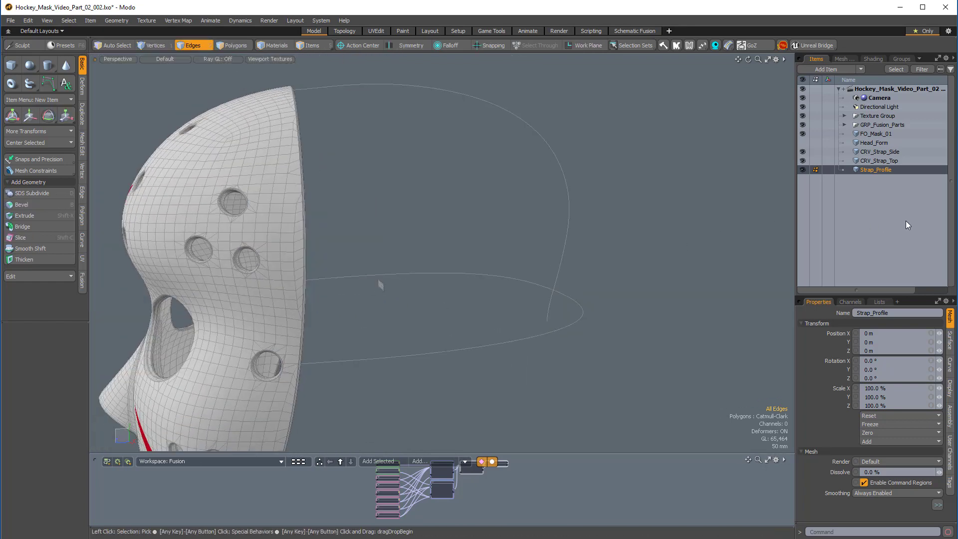
Add a new mesh item below Strap_Profile and name it PRO_Side_Strap.
key("n")
left_click_drag(864, 169, 869, 183)
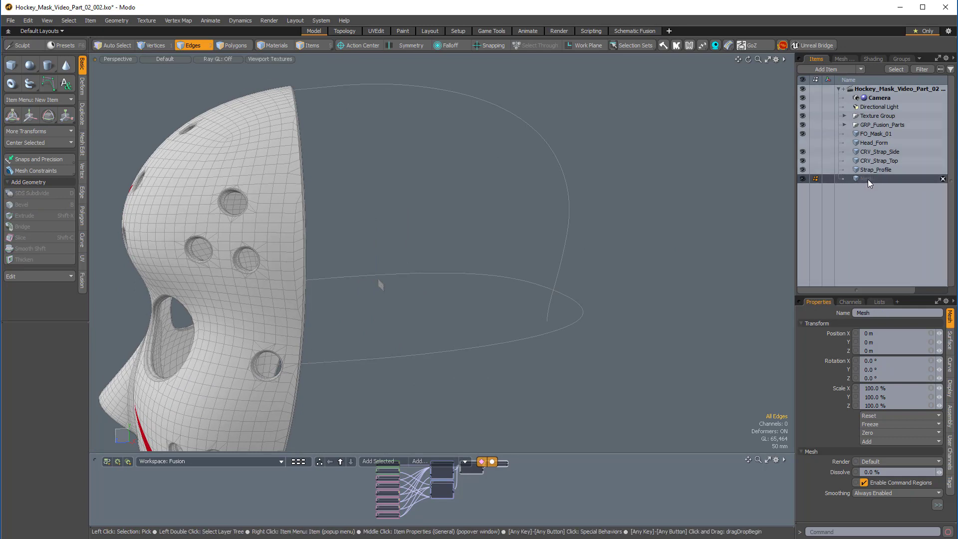
double_click(870, 179)
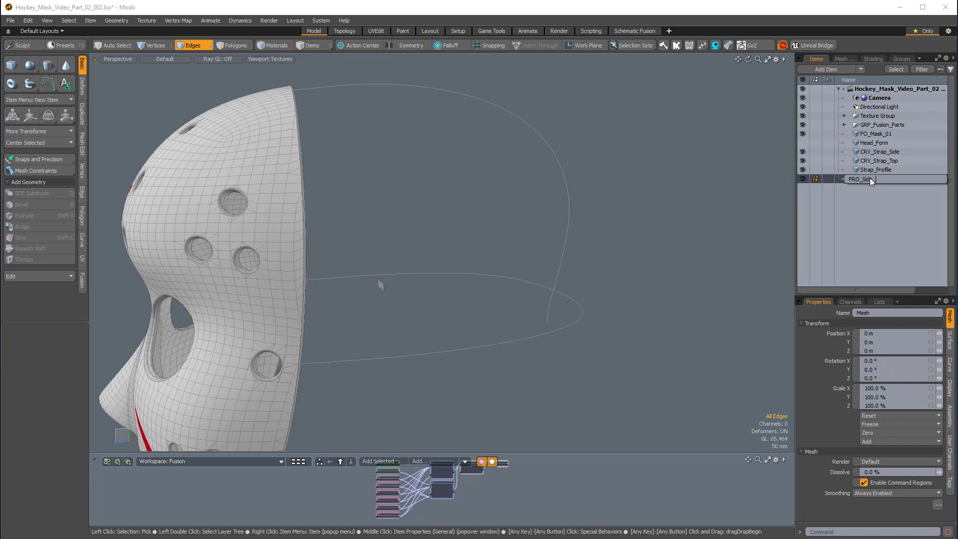
type("PRO_Side_Strap")
key("Return")
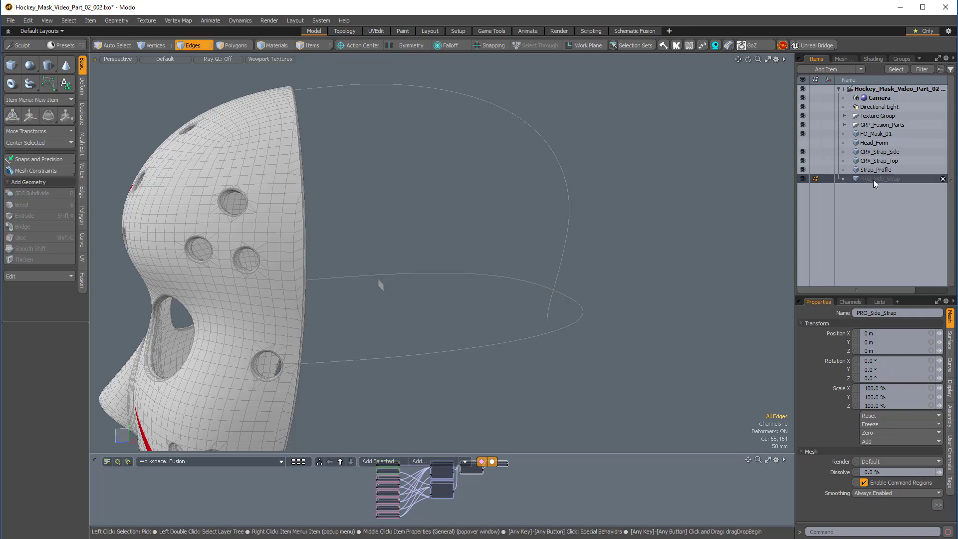
Add a Merge Meshes operation to the PRO_Side_Strap mesh.
left_click(847, 58)
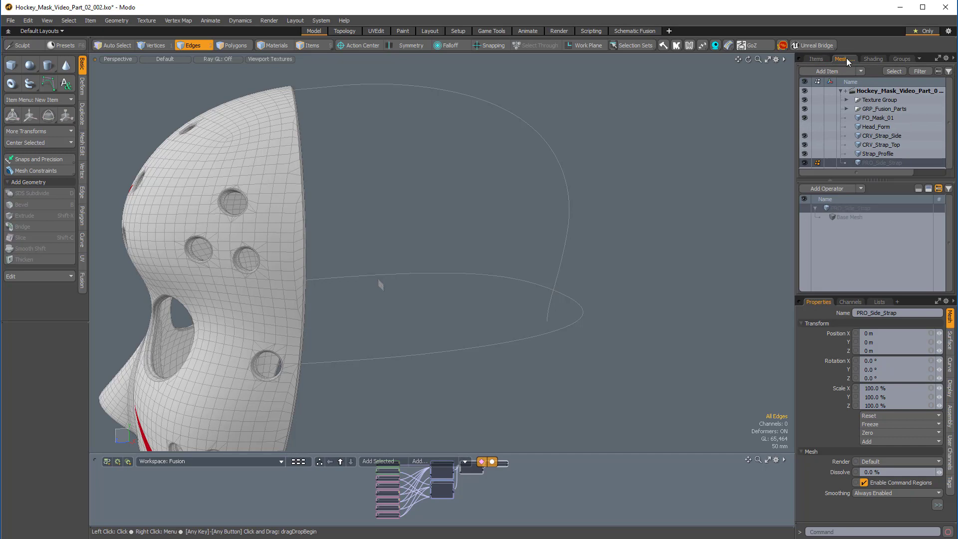
left_click(841, 187)
type("merge me")
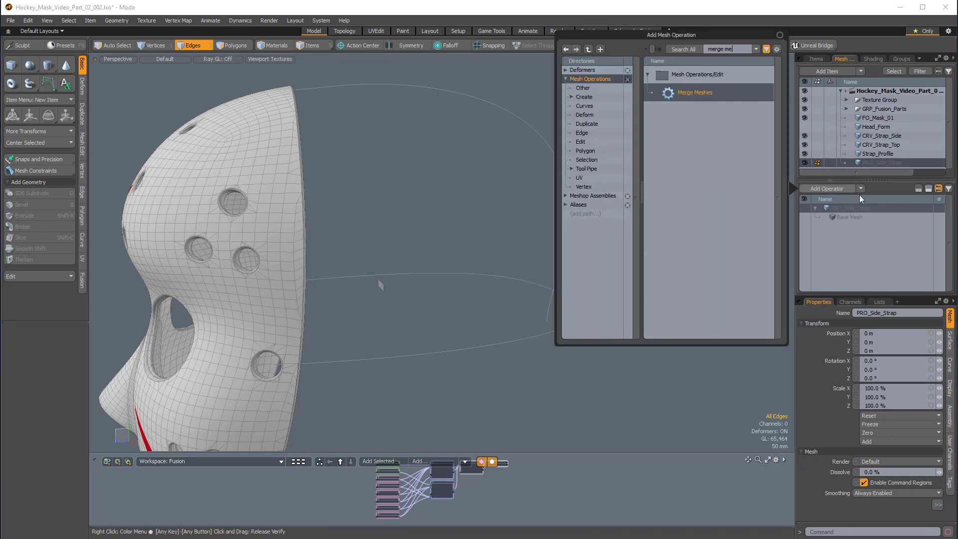
double_click(688, 93)
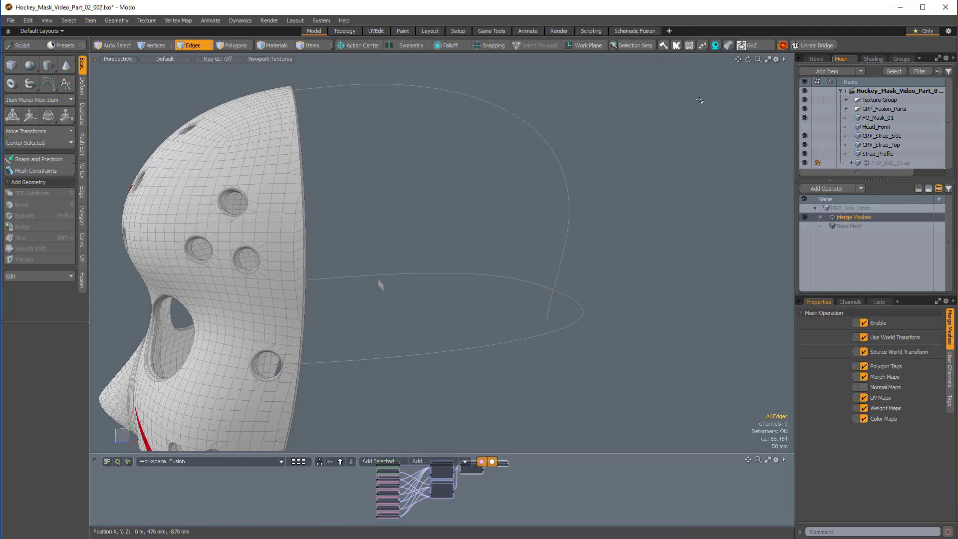
Set Strap_Profile as the source of the Merge Meshes operation and hide the original Strap_Profile item.
left_click(820, 217)
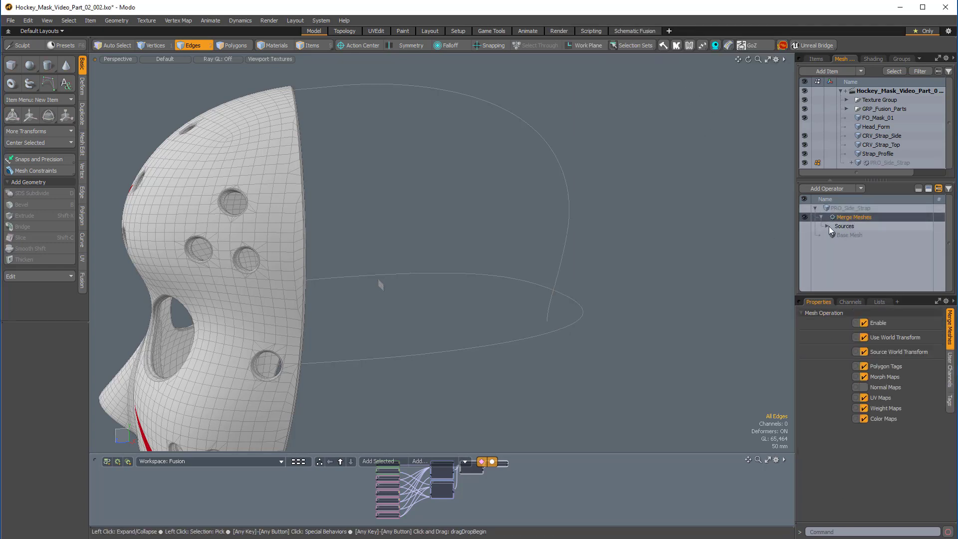
left_click(827, 228)
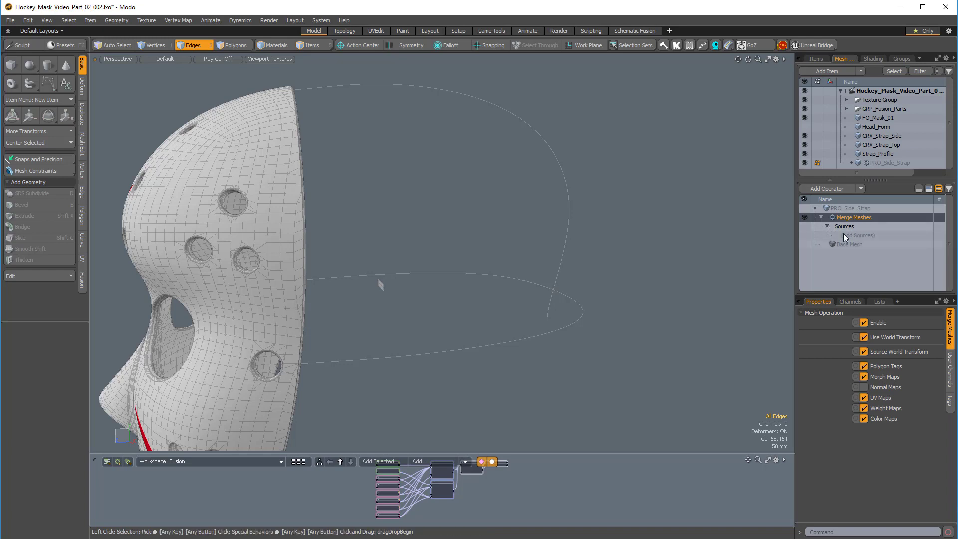
left_click(852, 236)
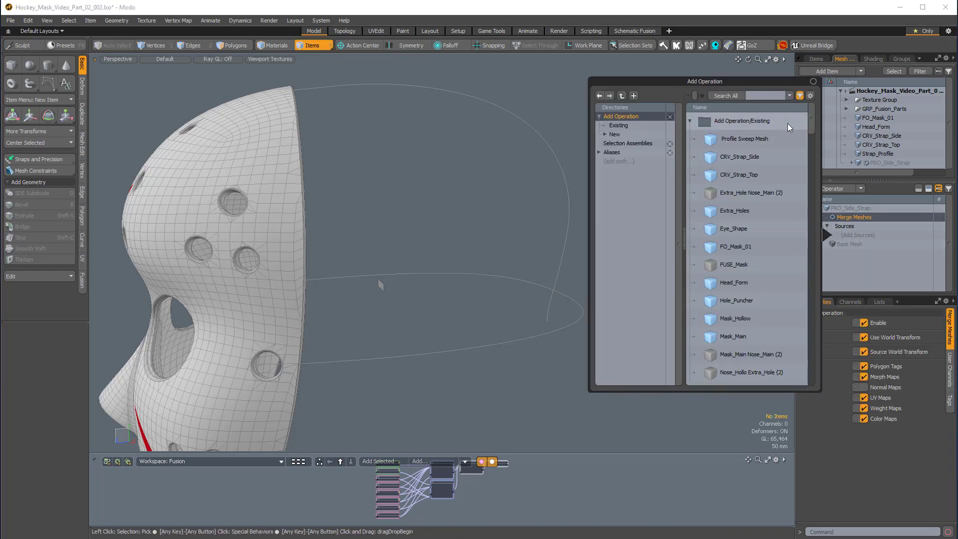
type("profil")
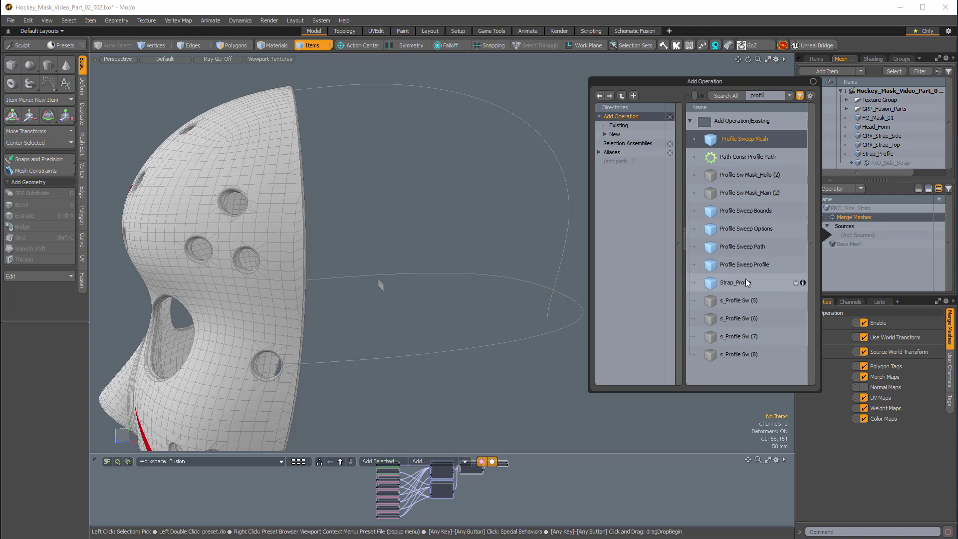
double_click(728, 281)
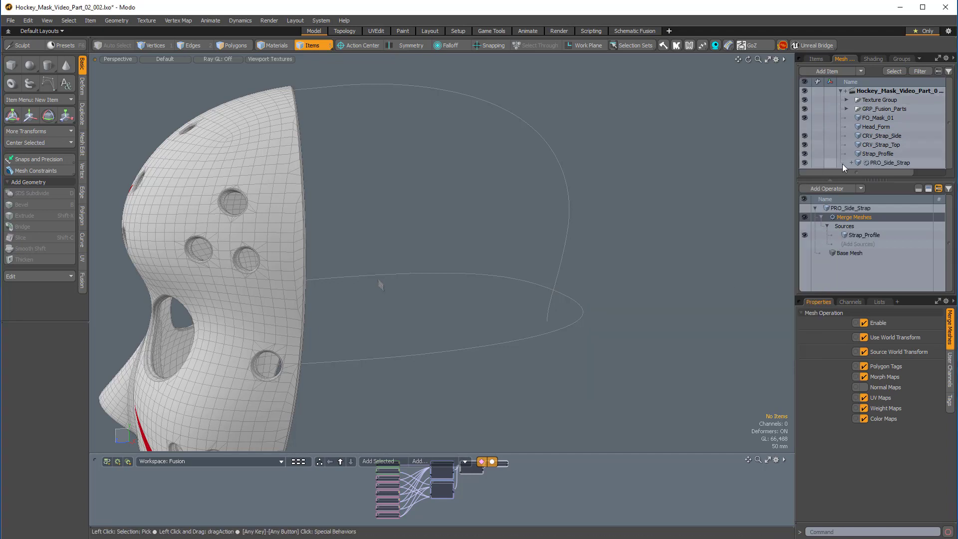
left_click(805, 153)
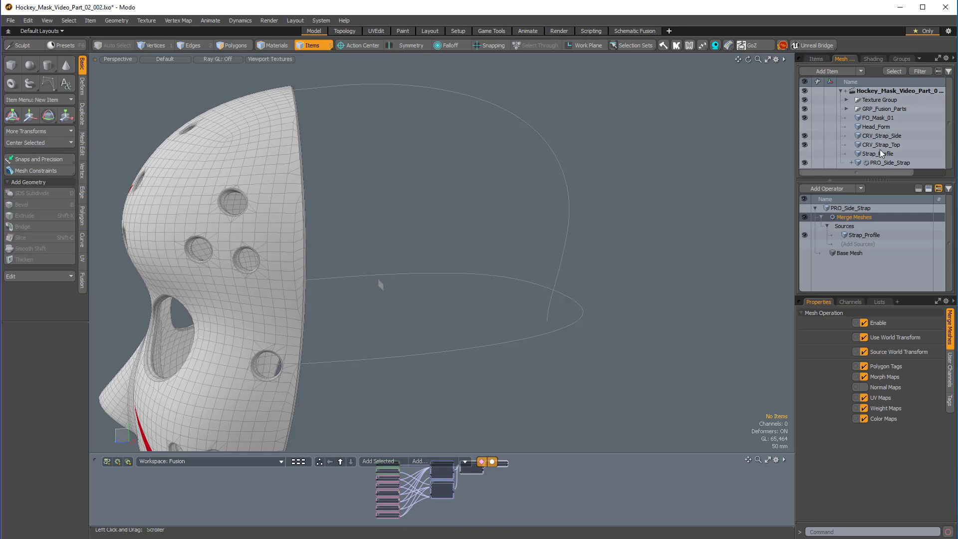
left_click(827, 226)
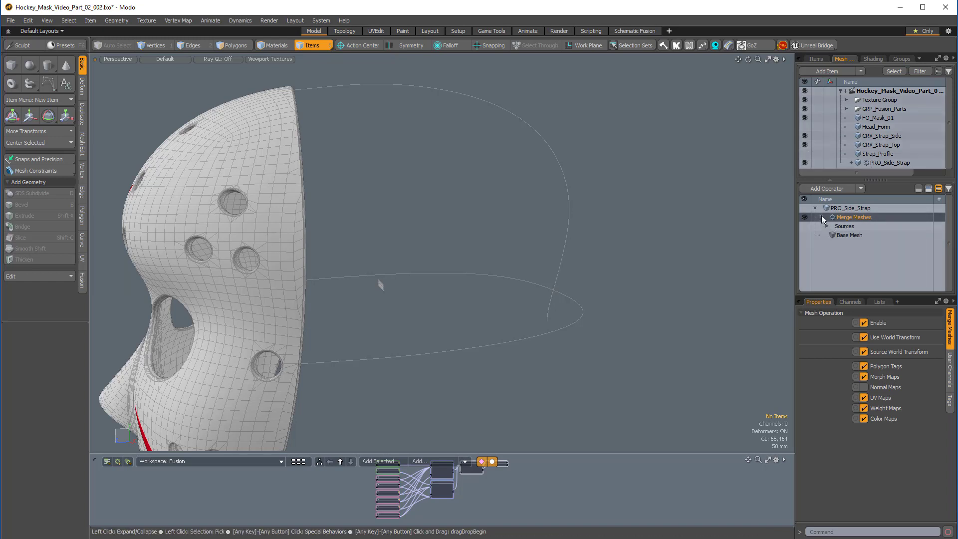
left_click(821, 217)
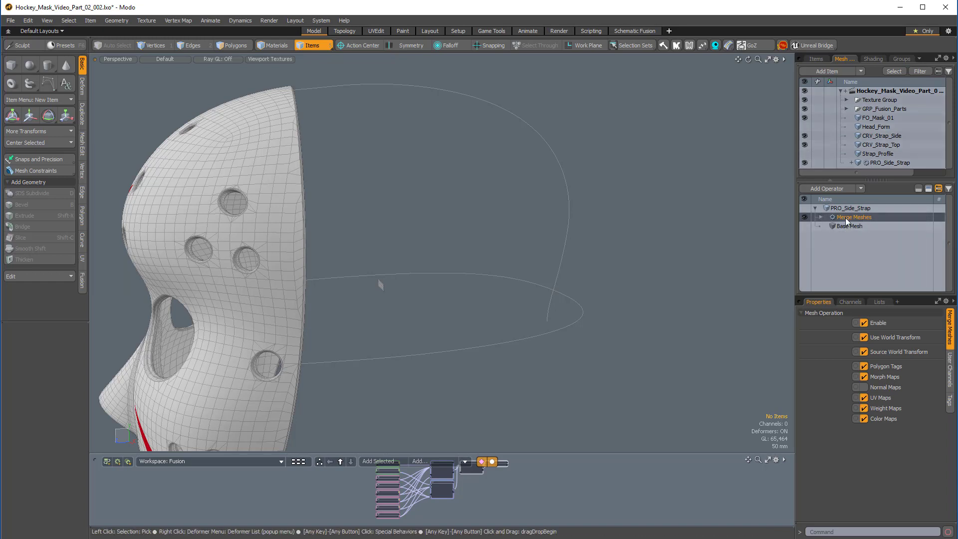
Add a Curve Extrude operation to the PRO_Side_Strap mesh with CRV_Strap_Side as its path.
left_click(829, 189)
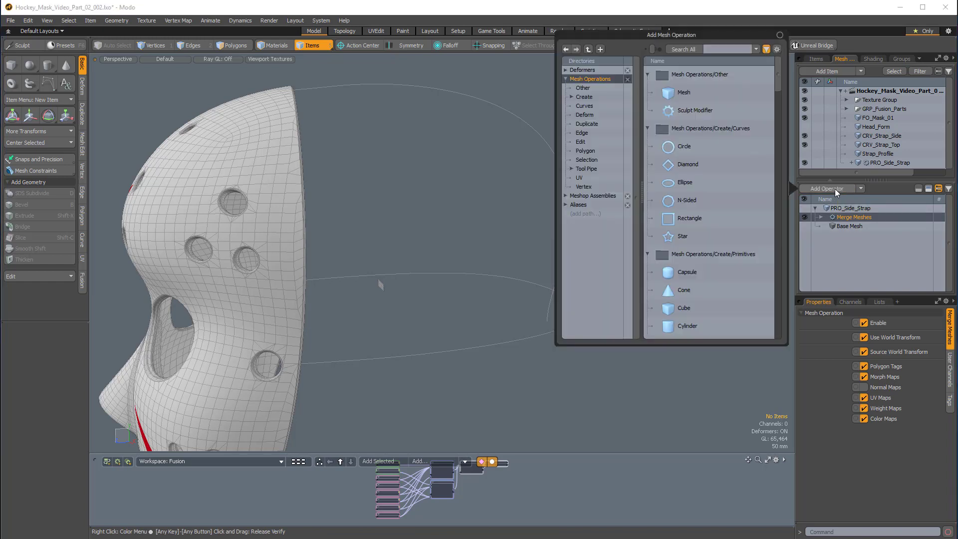
type("curve e")
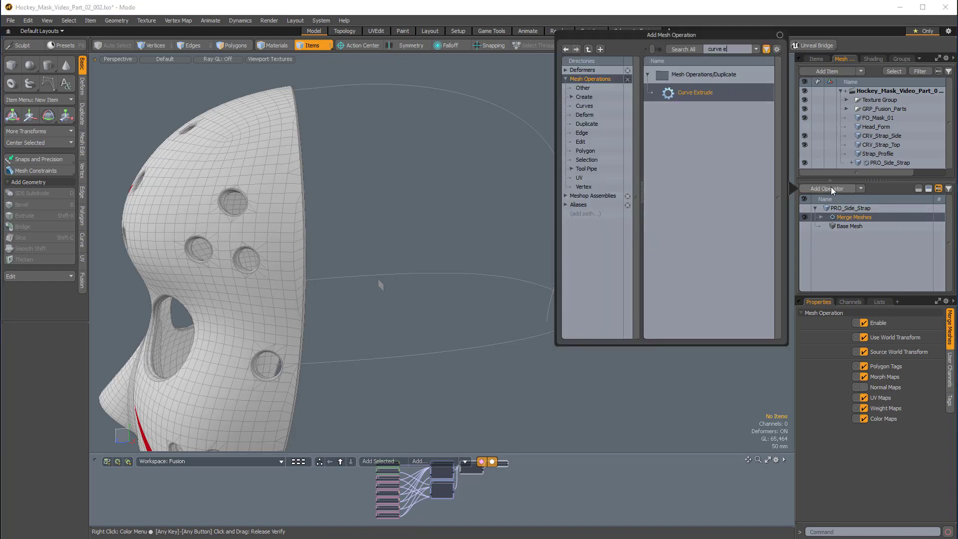
double_click(698, 92)
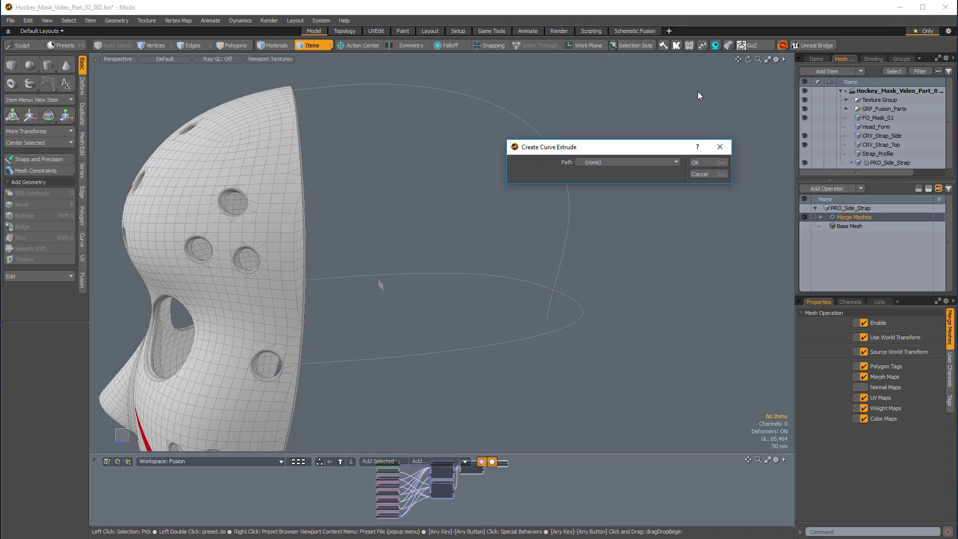
left_click(603, 162)
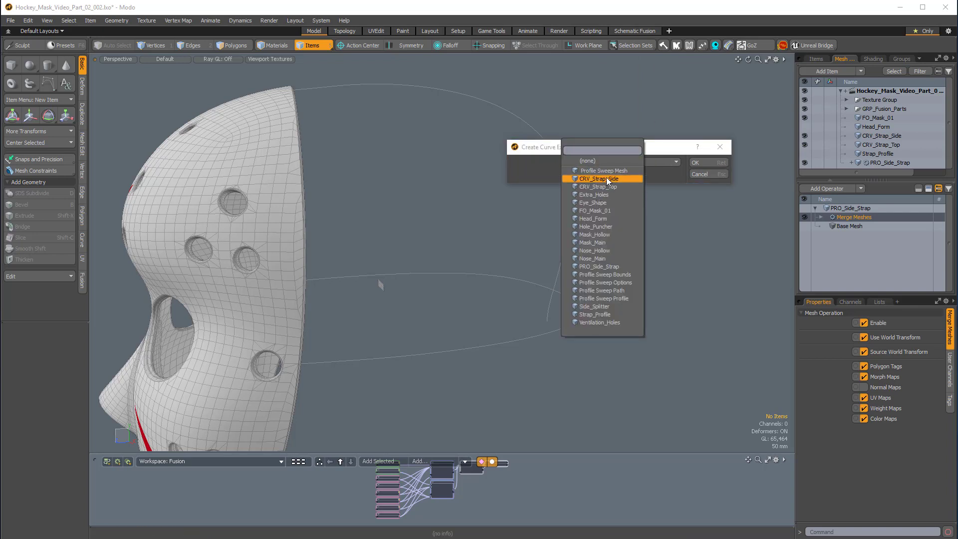
left_click(607, 178)
left_click(695, 162)
Set the selection type of the side strap's Curve Extrude operation to Polygon.
left_click_drag(310, 367, 294, 350, "alt")
left_click_drag(294, 350, 339, 319, "alt")
left_click_drag(340, 319, 699, 284, "ctrl+alt")
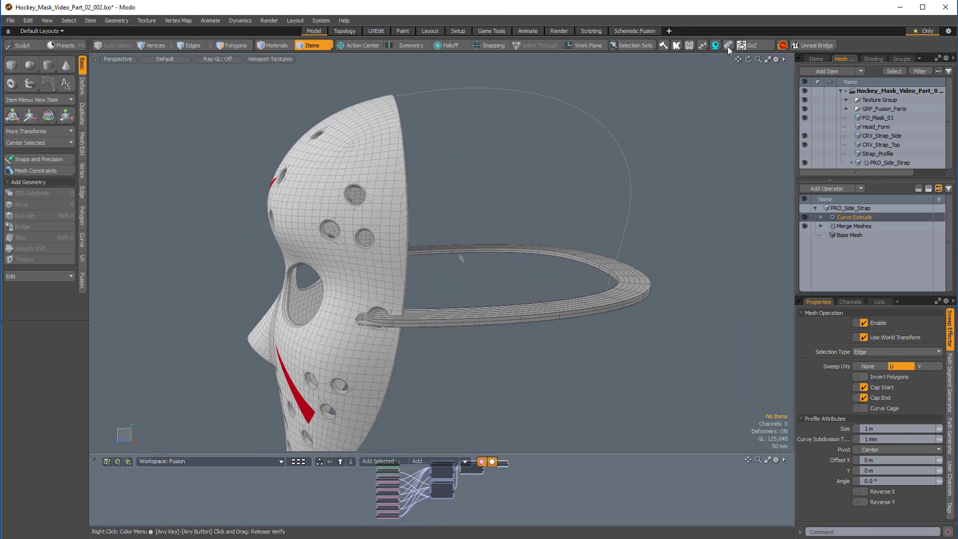
left_click(727, 46)
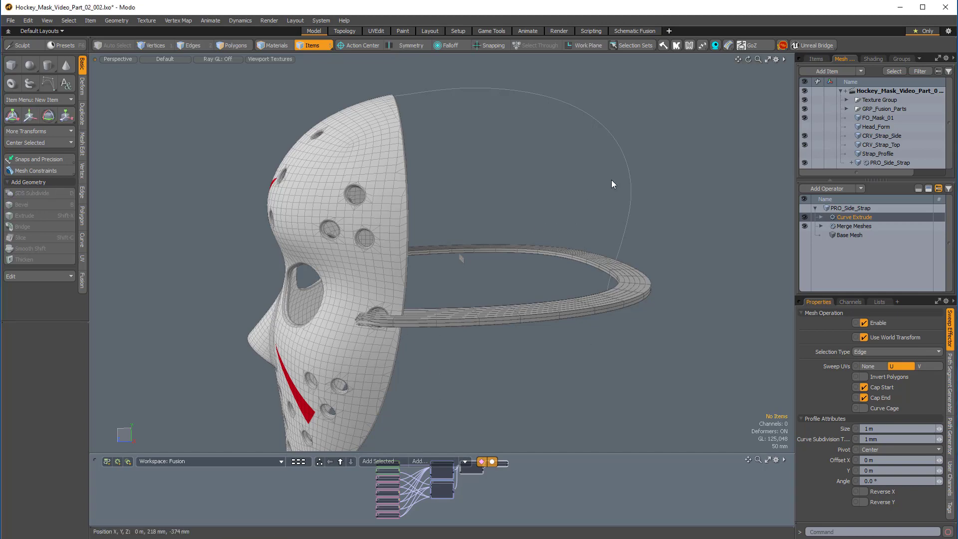
left_click_drag(612, 180, 568, 285, "alt")
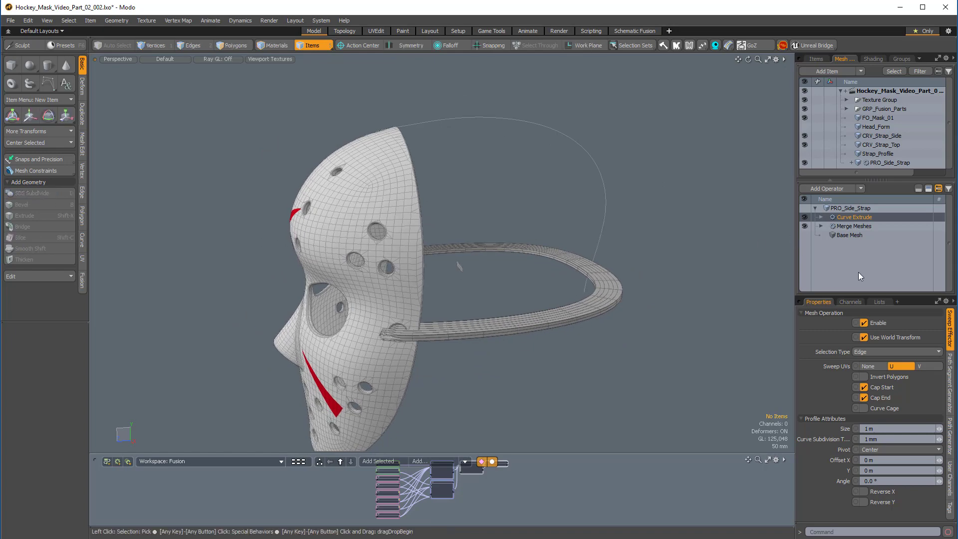
left_click_drag(649, 239, 612, 276, "alt")
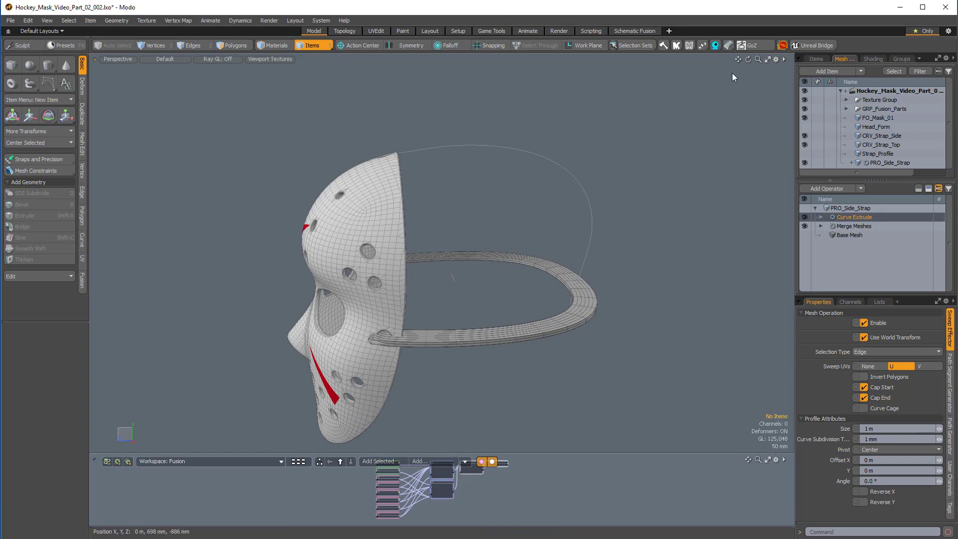
left_click_drag(390, 394, 636, 242, "alt")
scroll(498, 349, "up", 3)
scroll(569, 271, "up", 1)
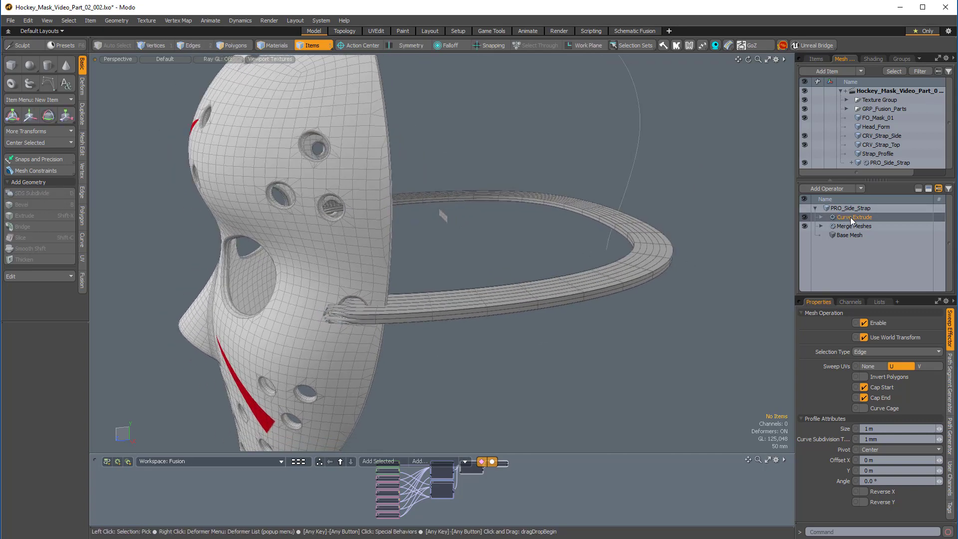
left_click_drag(854, 297, 854, 251)
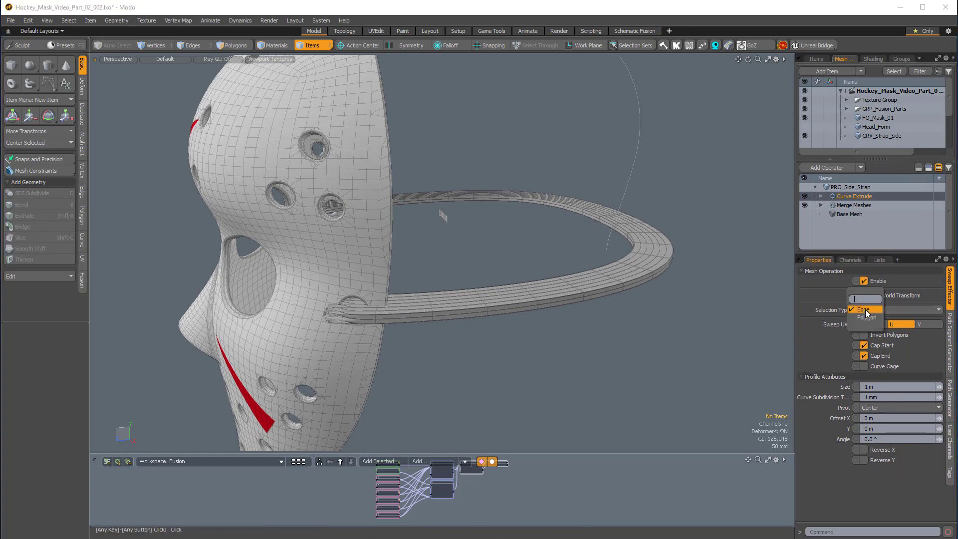
left_click(867, 309)
left_click(869, 320)
left_click_drag(362, 292, 453, 329, "alt")
left_click_drag(453, 330, 785, 377, "ctrl+alt")
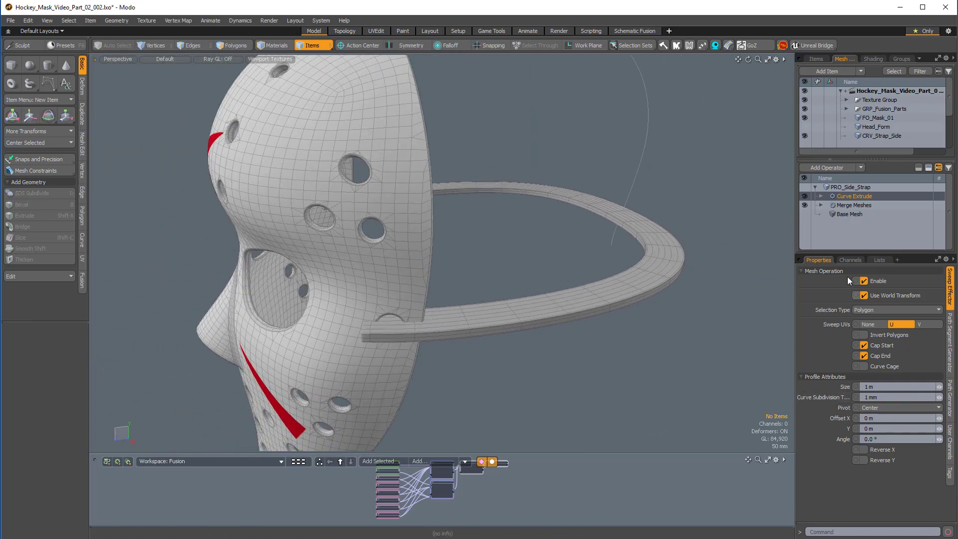
Set the profile angle of the side strap's Curve Extrude operation to 90°.
left_click_drag(847, 254, 848, 240)
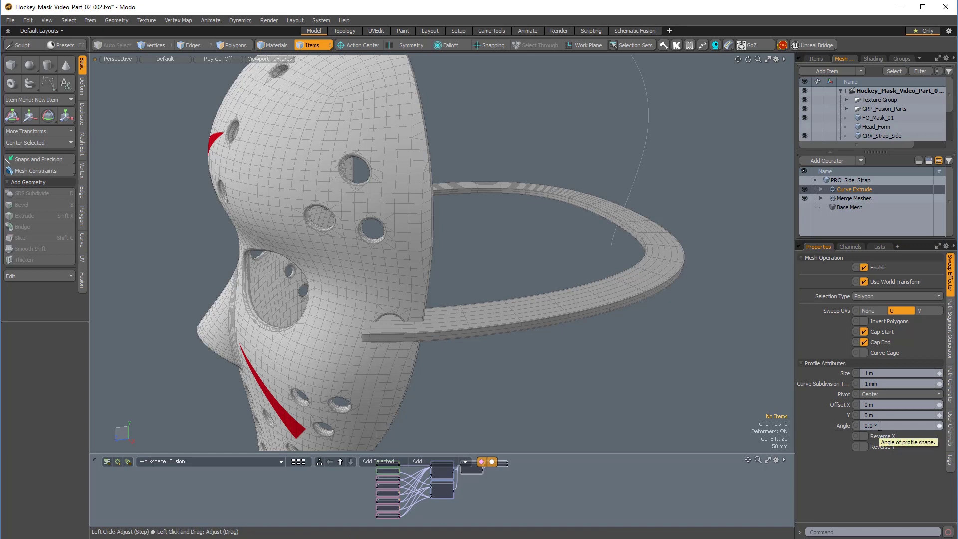
left_click(825, 365)
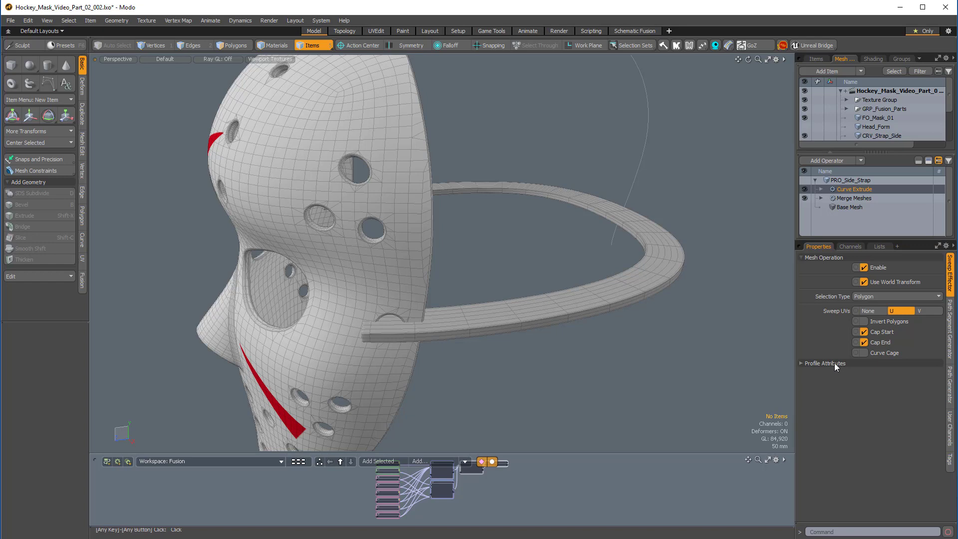
left_click(802, 361)
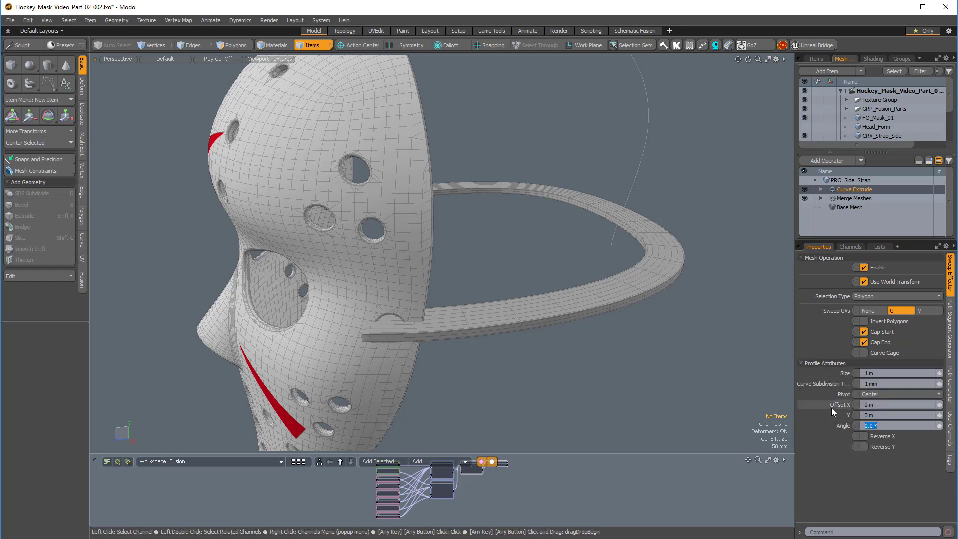
type("90")
key("Return")
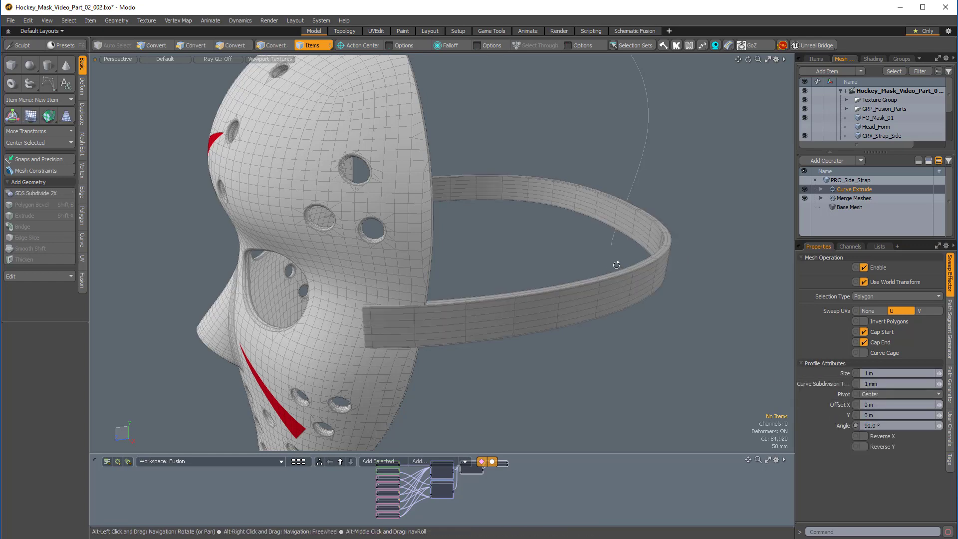
Try 48 steps on the Path Segment Generator of the side strap's Curve Extrude, and set its steps to 64.
mouse_move(616, 265)
left_mouse_down("alt")
mouse_move(561, 436)
mouse_move(574, 258)
mouse_move(623, 259)
left_mouse_up("alt")
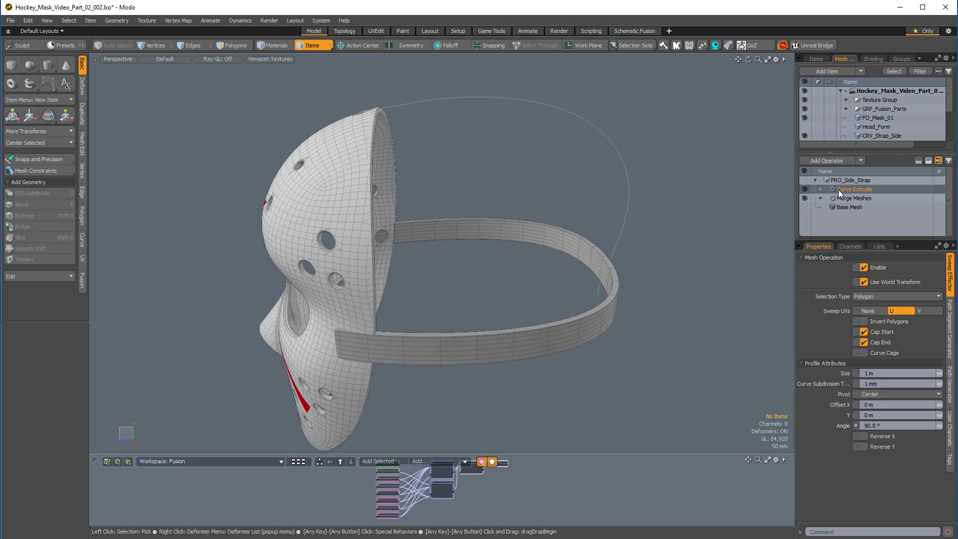
left_click(821, 188)
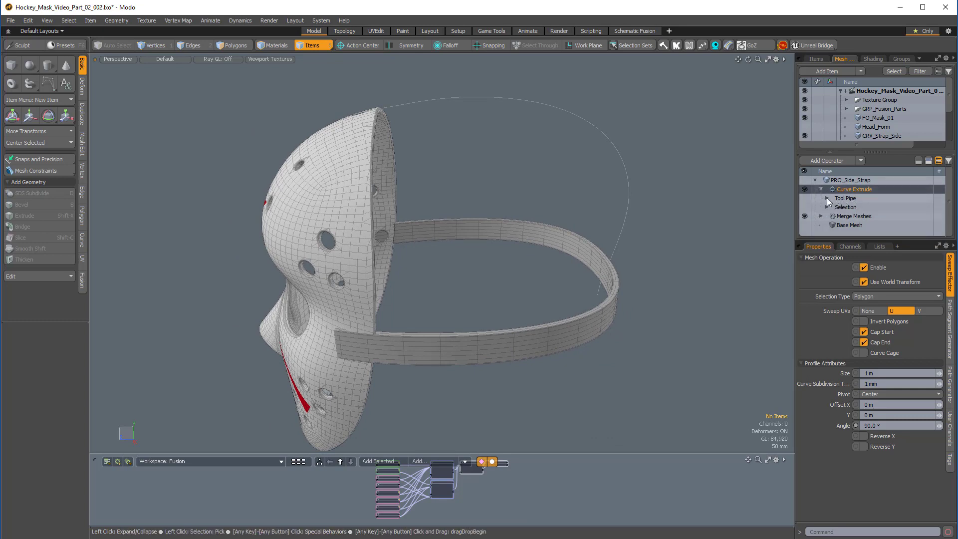
left_click(828, 198)
left_click(873, 207)
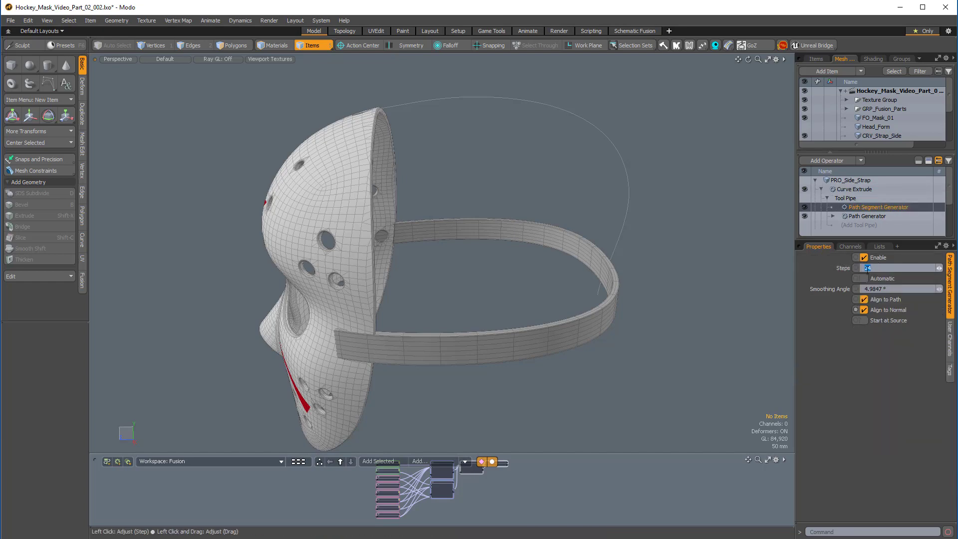
scroll(494, 272, "up", 5)
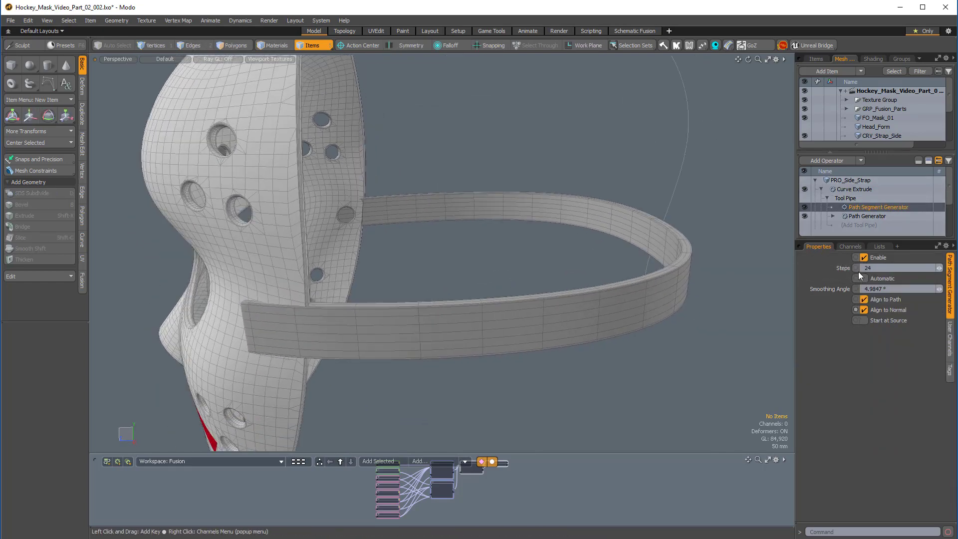
left_click(870, 268)
type("4")
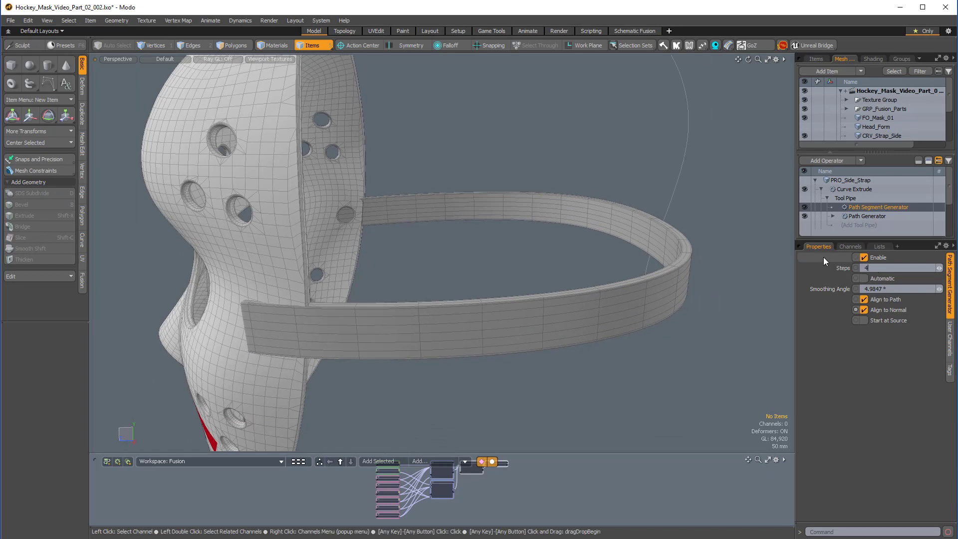
type("8")
key("Return")
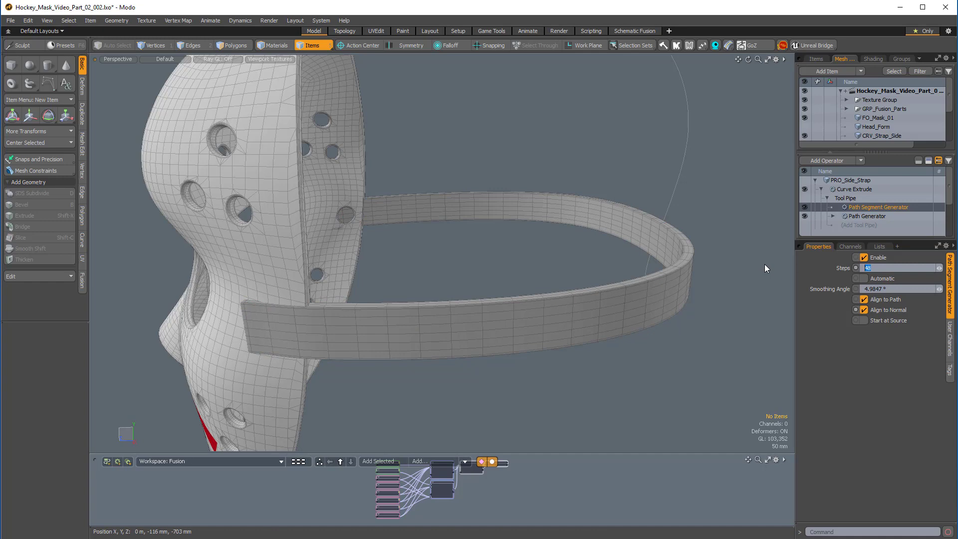
type("64")
key("Return")
Add a new mesh item below PRO_Side_Strap and name it PRO_Top_Strap.
left_click_drag(467, 278, 630, 305, "alt")
scroll(466, 355, "up", 2)
left_click_drag(466, 355, 349, 312, "alt")
scroll(465, 355, "up", 1)
left_click_drag(350, 312, 225, 349, "alt")
left_click_drag(674, 223, 624, 193, "ctrl+alt")
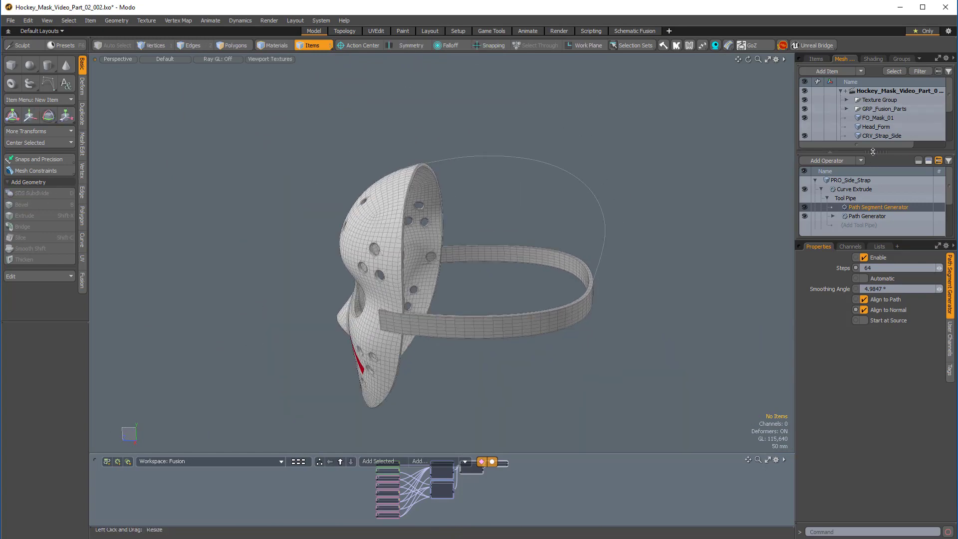
left_click_drag(873, 152, 875, 190)
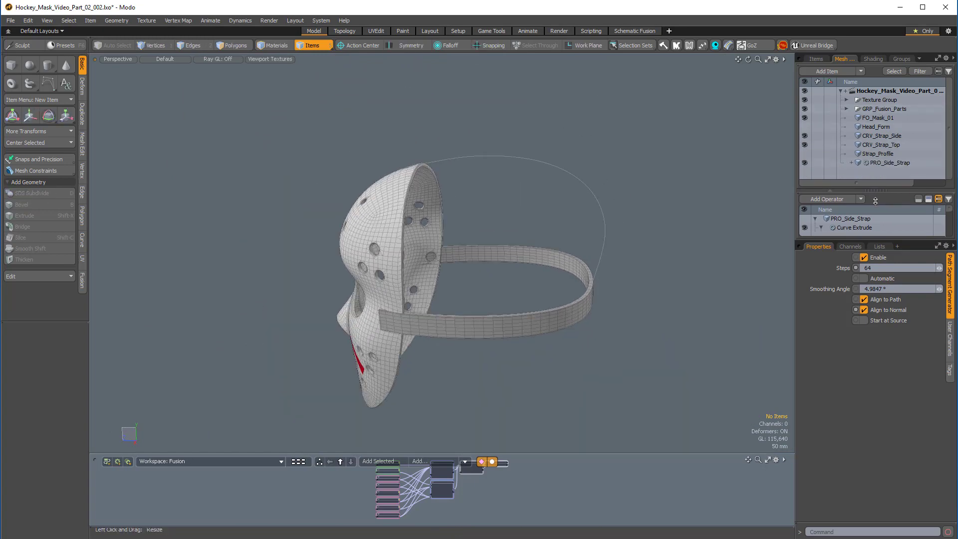
double_click(888, 168)
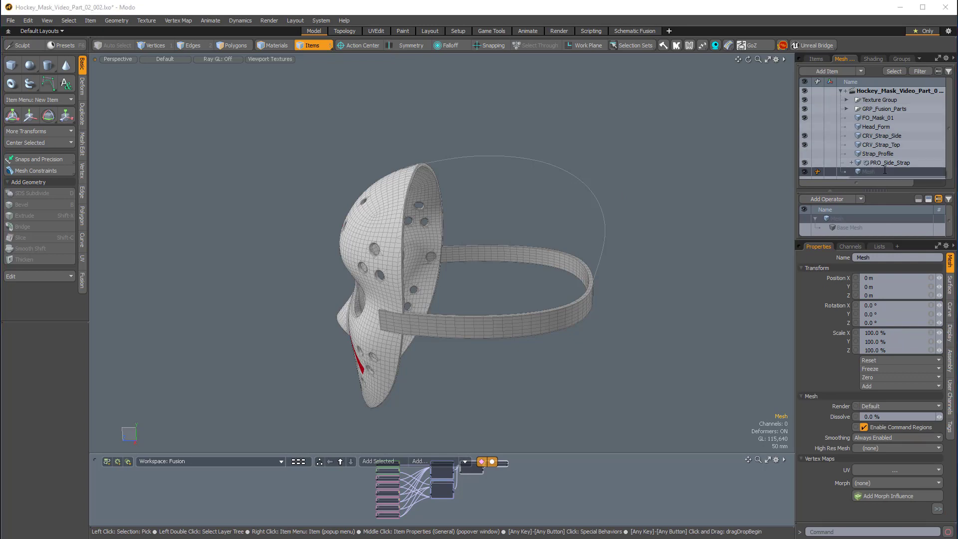
double_click(882, 171)
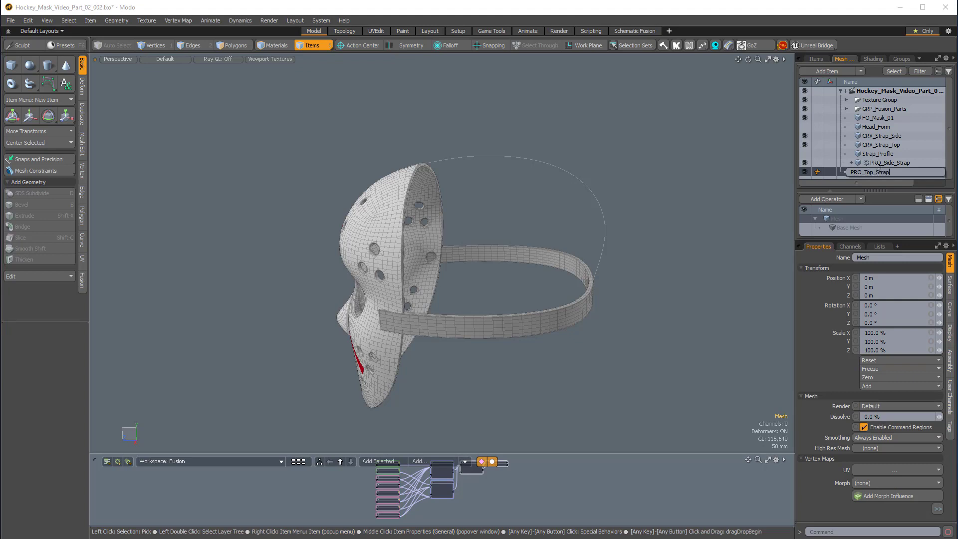
key("Return")
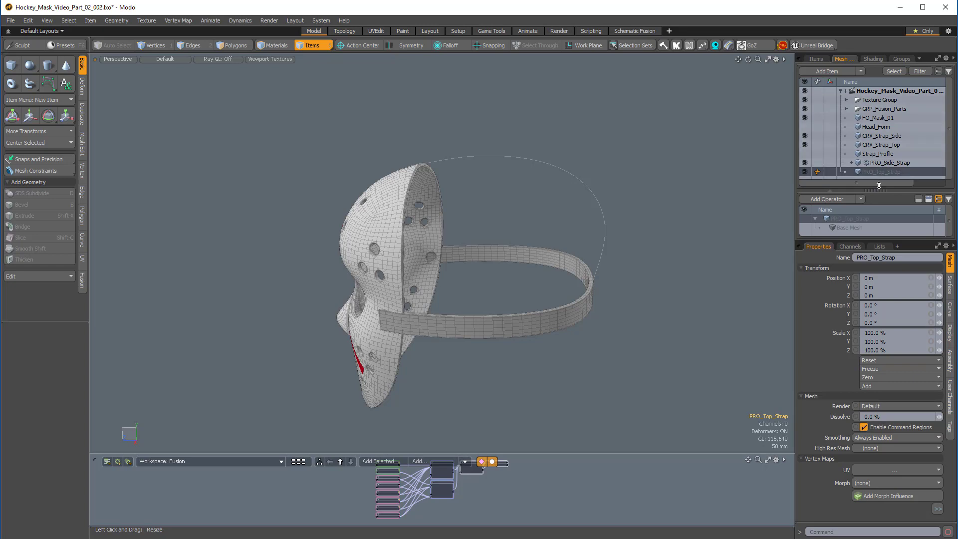
Add a Merge Meshes operation to the PRO_Top_Strap mesh.
left_click_drag(876, 190, 839, 144)
left_click(839, 152)
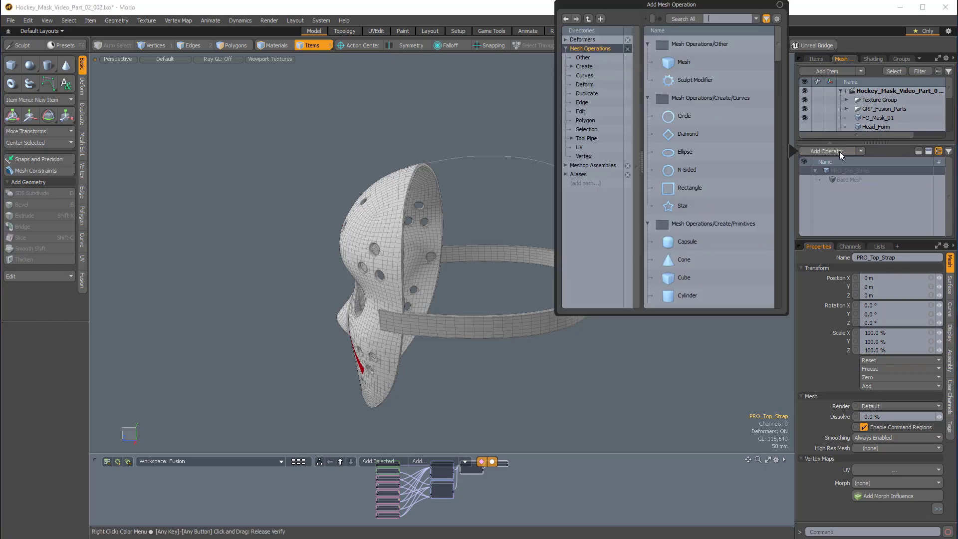
type("merge")
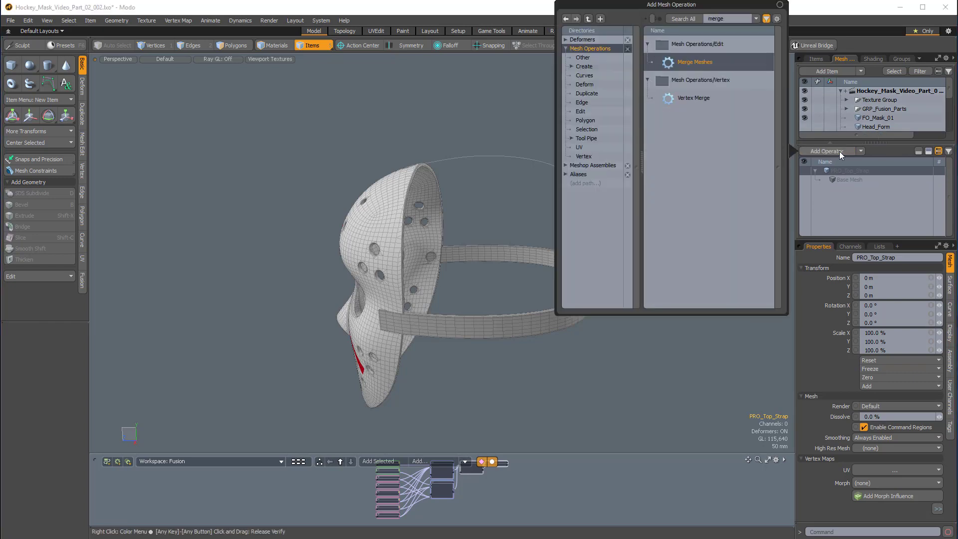
double_click(695, 61)
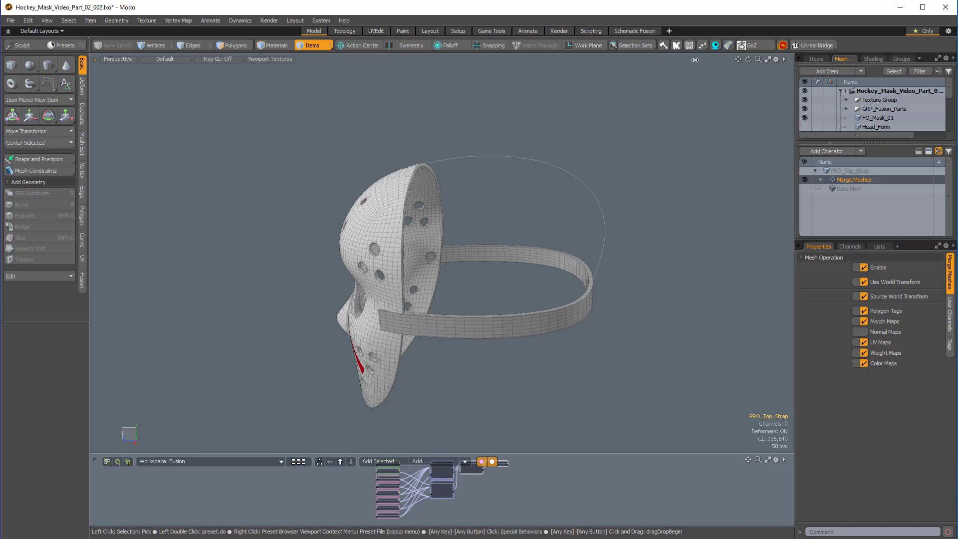
Add CRV_Strap_Top as a source of the top strap's Merge Meshes operation.
left_click(821, 180)
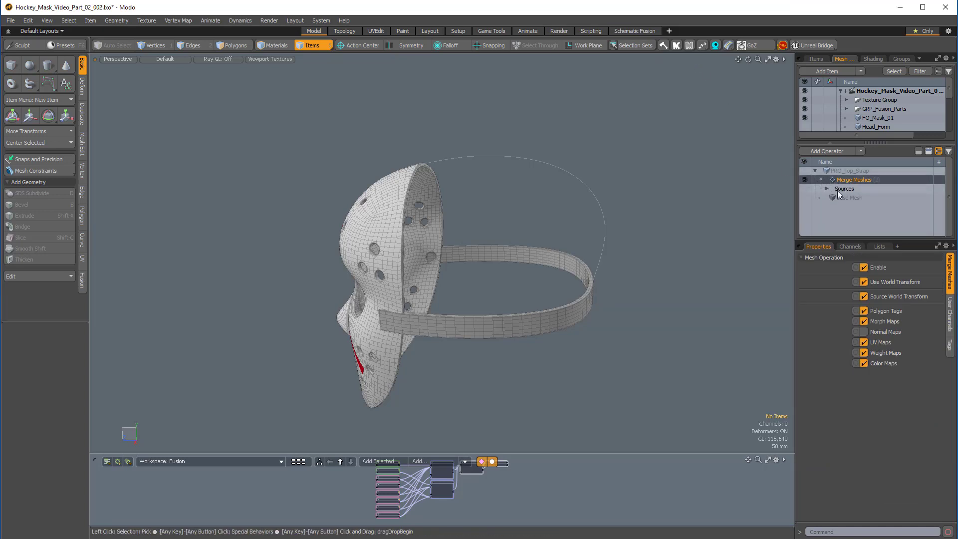
left_click(828, 188)
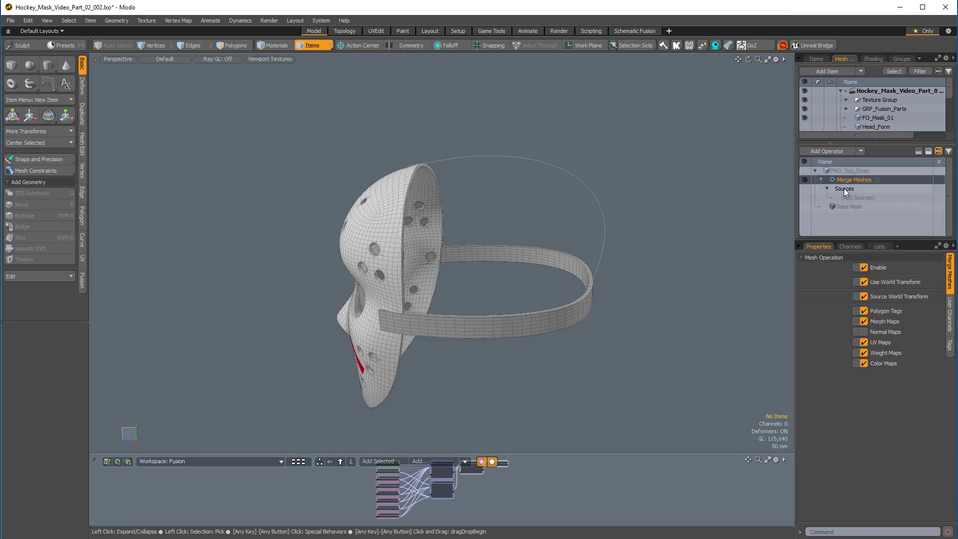
left_click(856, 197)
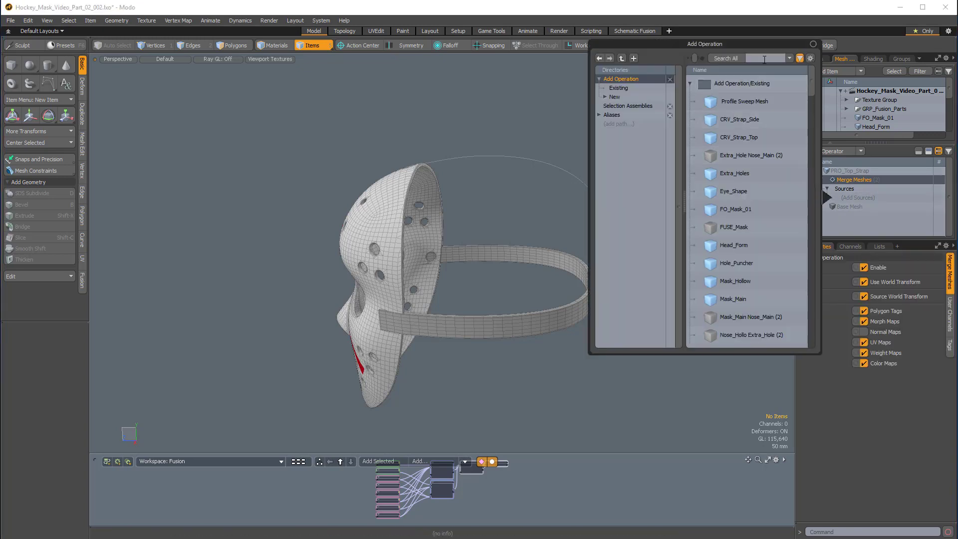
double_click(741, 139)
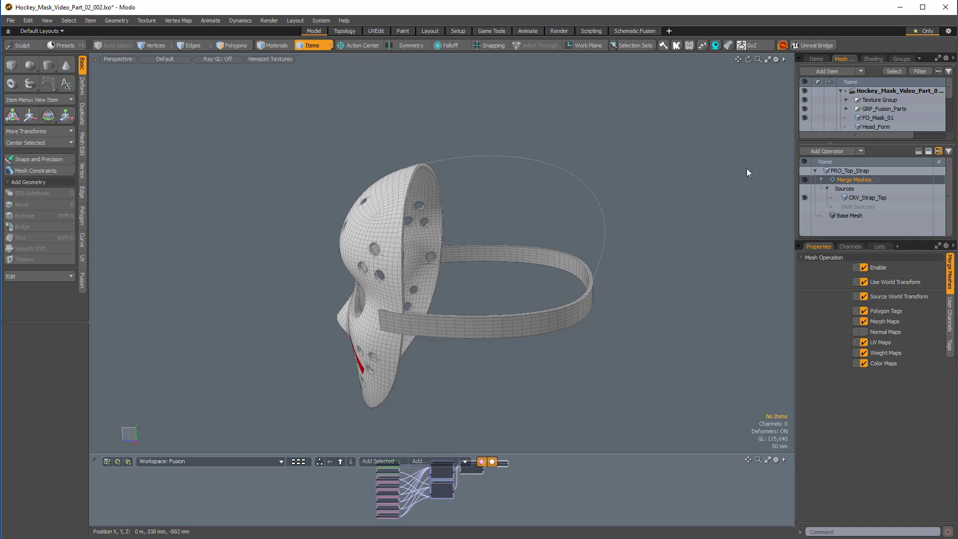
Replace the CRV_Strap_Top source of the top strap's Merge Meshes operation with the Strap_Profile mesh.
left_click_drag(613, 264, 776, 202, "alt")
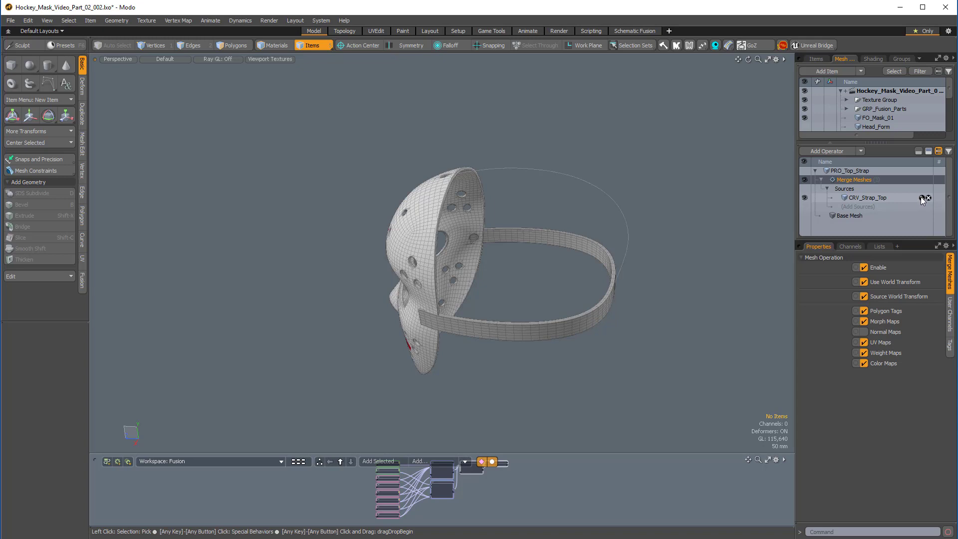
left_click(923, 198)
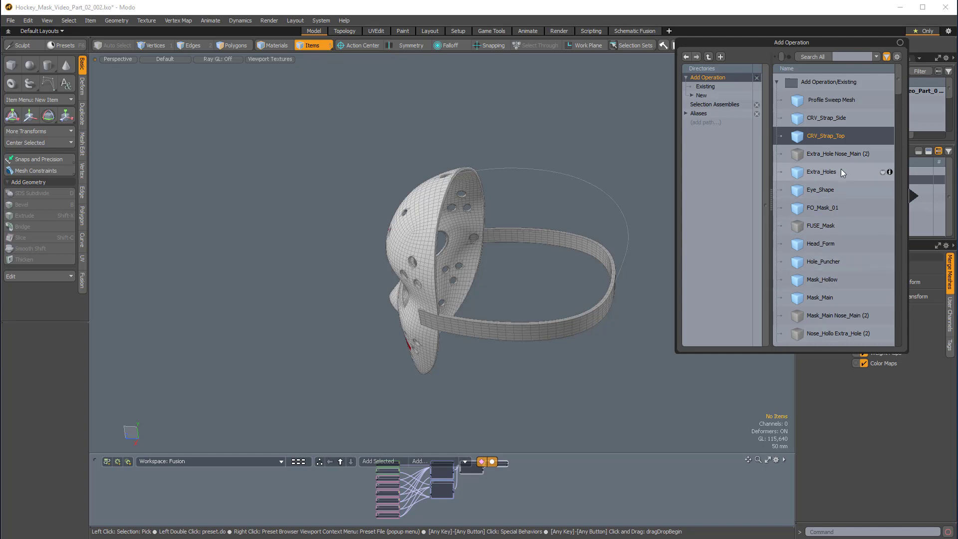
type("profil")
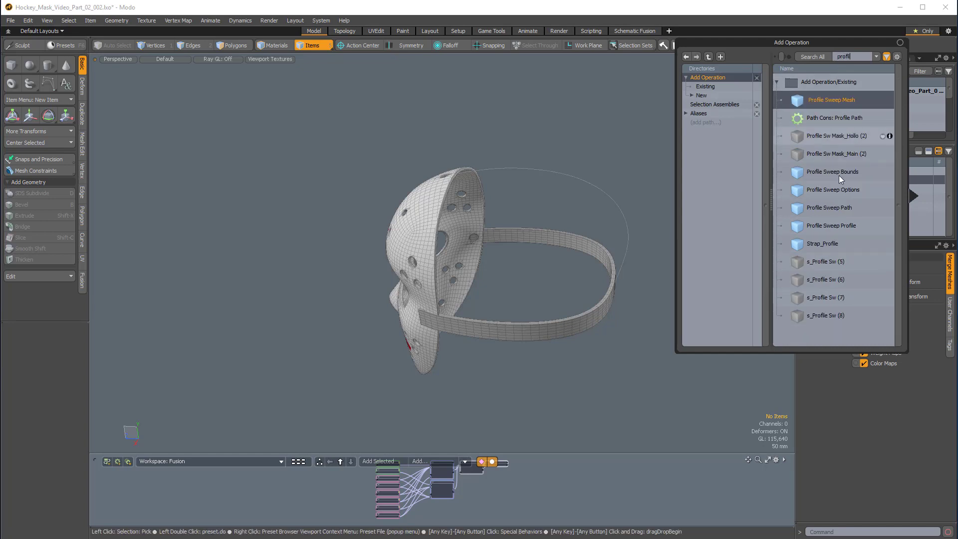
double_click(828, 244)
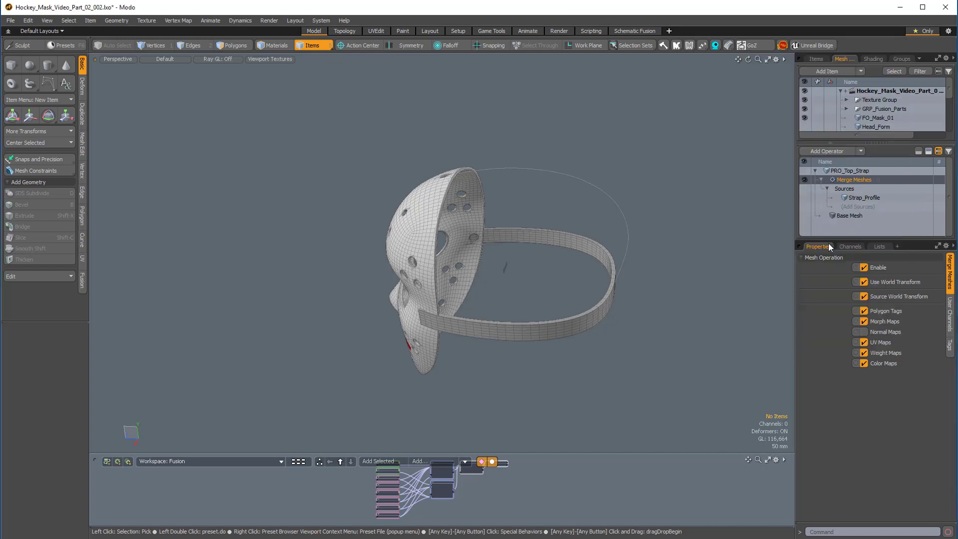
mouse_move(498, 274)
left_mouse_down("alt")
mouse_move(514, 269)
mouse_move(505, 259)
mouse_move(505, 276)
left_mouse_up("alt")
scroll(482, 269, "up", 3)
scroll(505, 276, "up", 5)
scroll(505, 277, "down", 5)
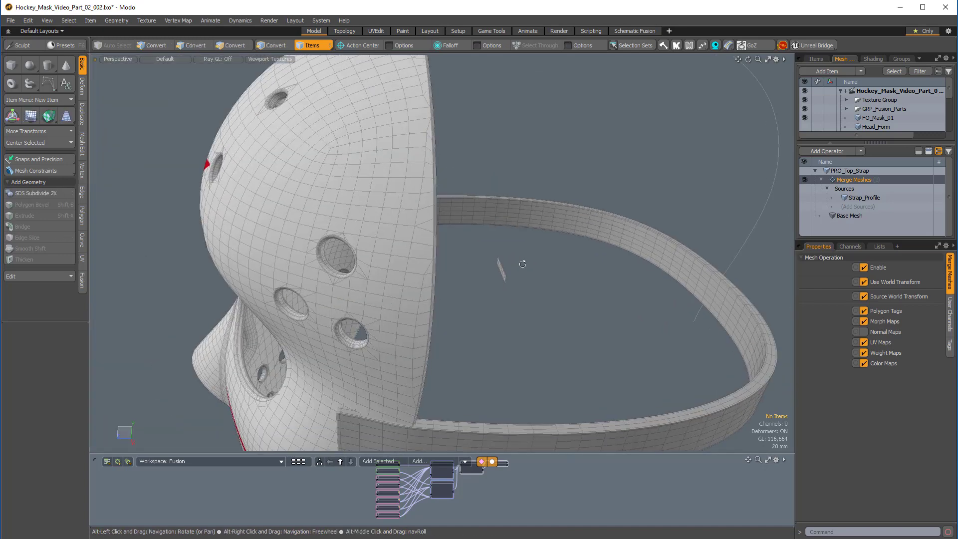
Add a Curve Extrude operation above Merge Meshes on PRO_Top_Strap, using CRV_Strap_Top as its path.
left_click(827, 189)
left_click(821, 180)
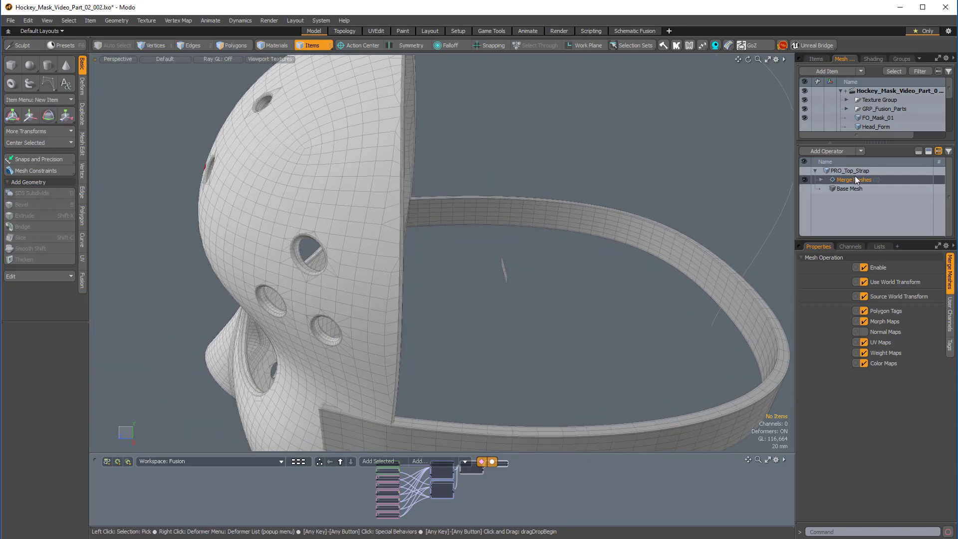
left_click(831, 151)
type("curve e")
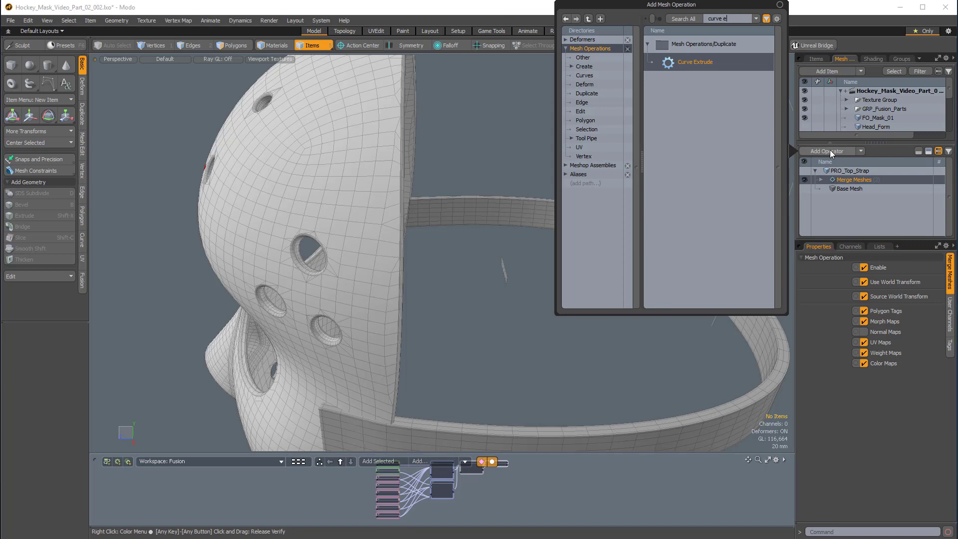
double_click(696, 61)
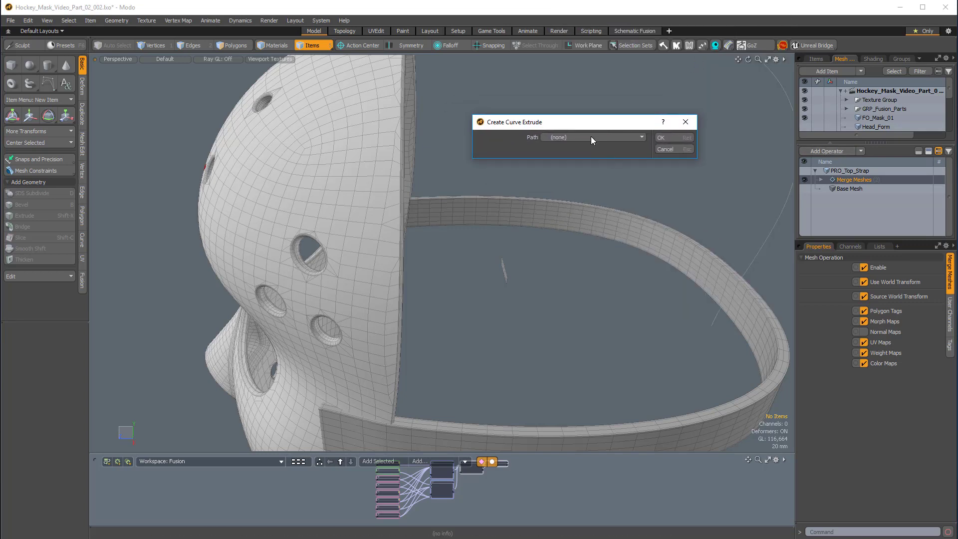
left_click(598, 137)
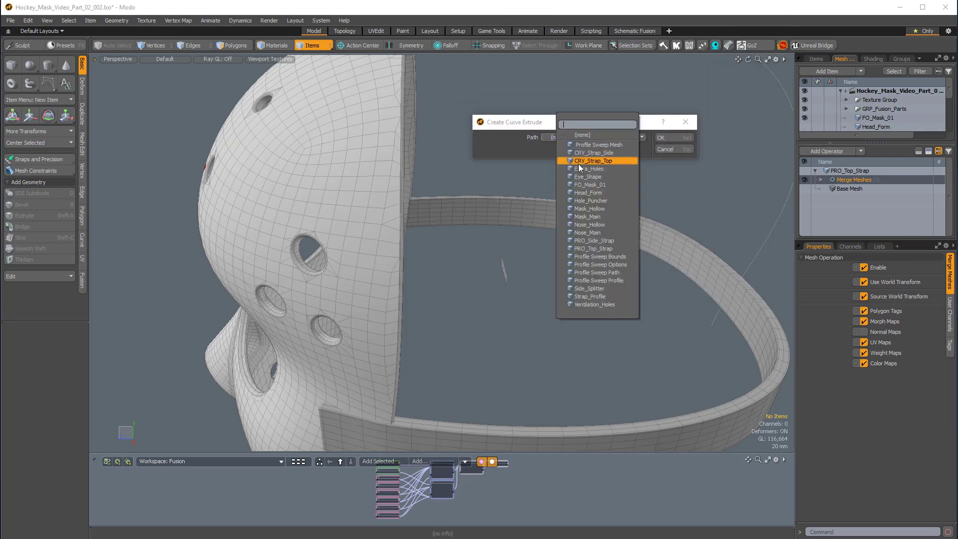
left_click(609, 162)
left_click(676, 139)
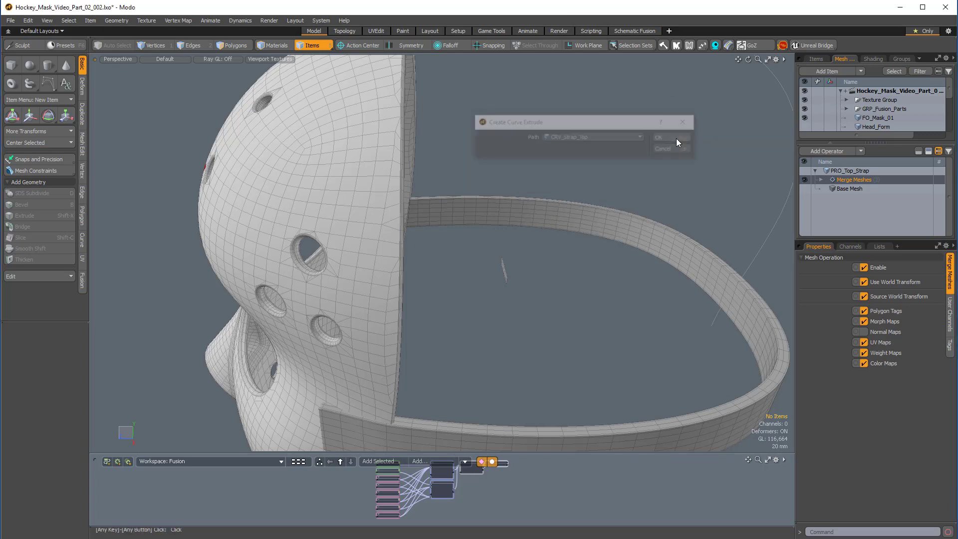
Change the selection type of the top strap's Curve Extrude to Polygon.
left_click_drag(601, 255, 559, 267, "ctrl+alt")
left_click_drag(559, 267, 494, 279, "alt")
left_click_drag(419, 312, 424, 333, "ctrl+alt")
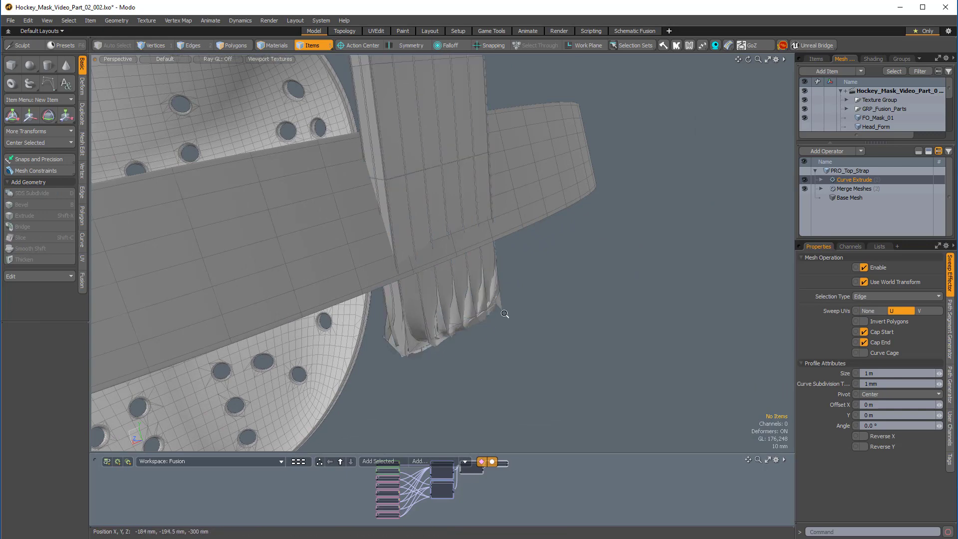
left_click_drag(507, 316, 524, 293, "alt")
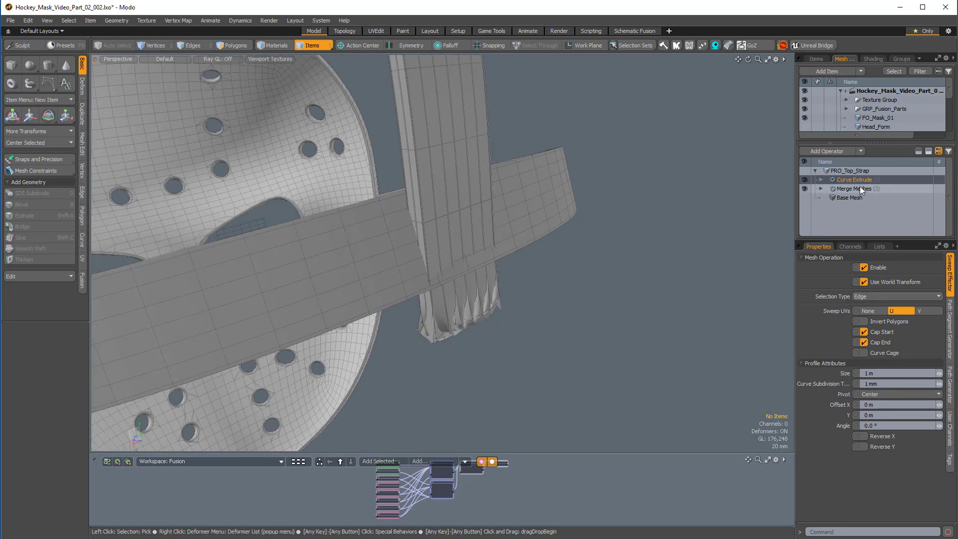
left_click(873, 300)
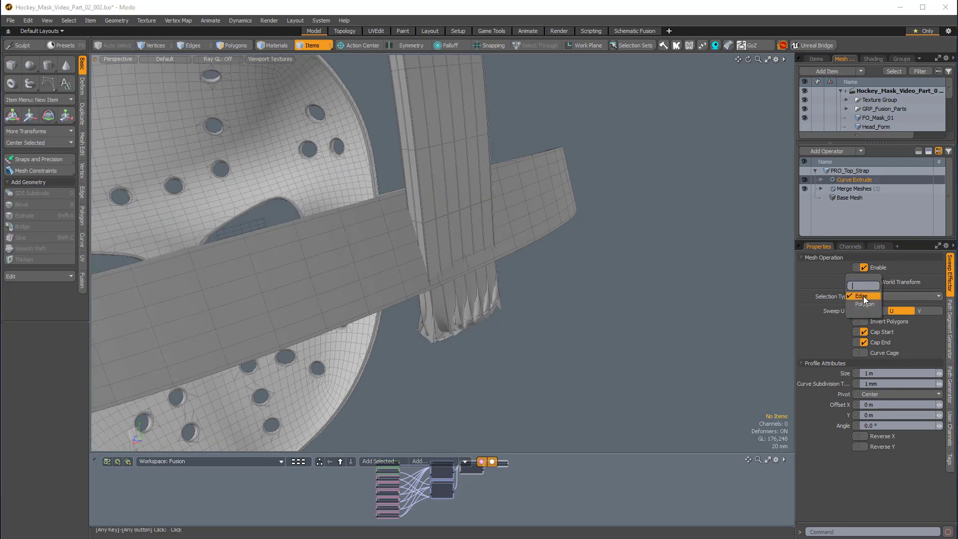
left_click(867, 306)
left_click_drag(644, 276, 399, 248, "alt")
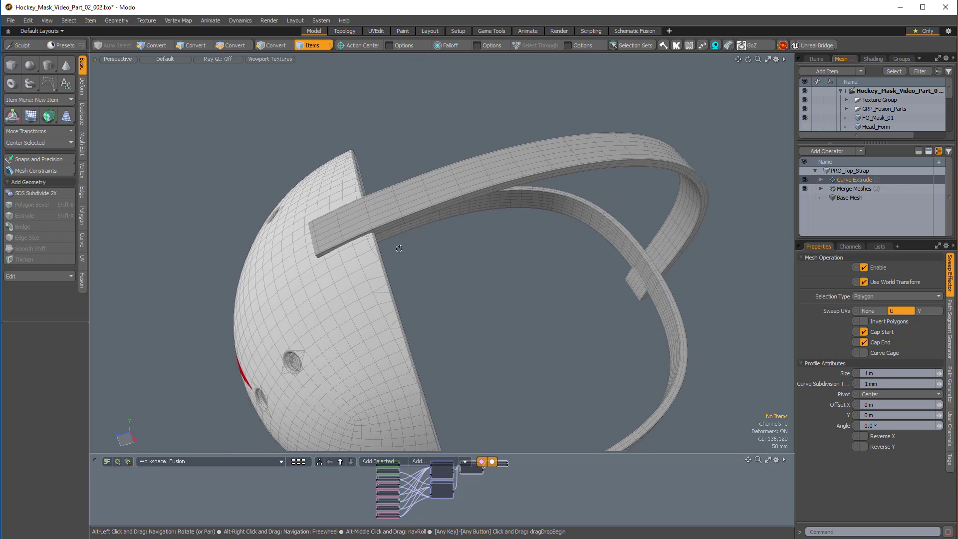
Try 48 steps on the Path Segment Generator of the top strap's Curve Extrude, and set its steps to 64.
left_click(821, 180)
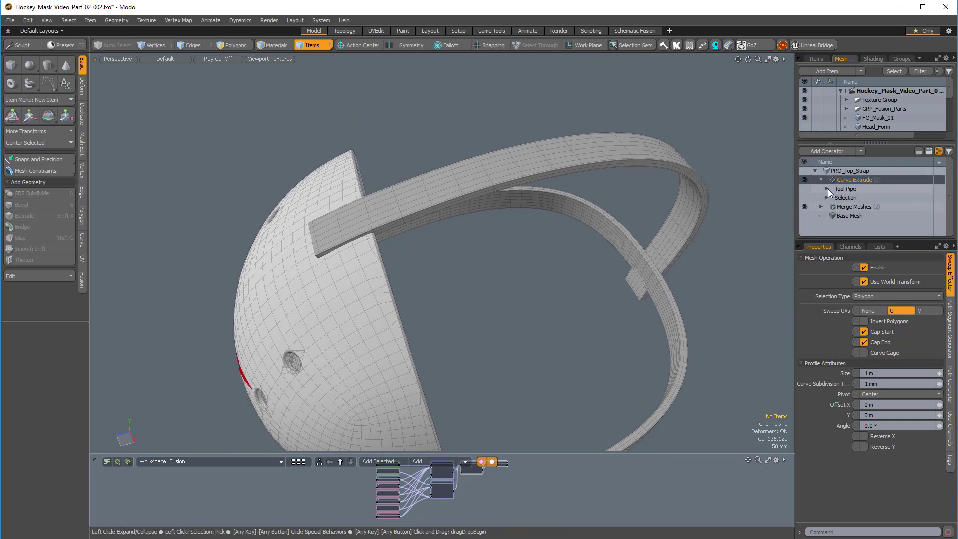
left_click(858, 197)
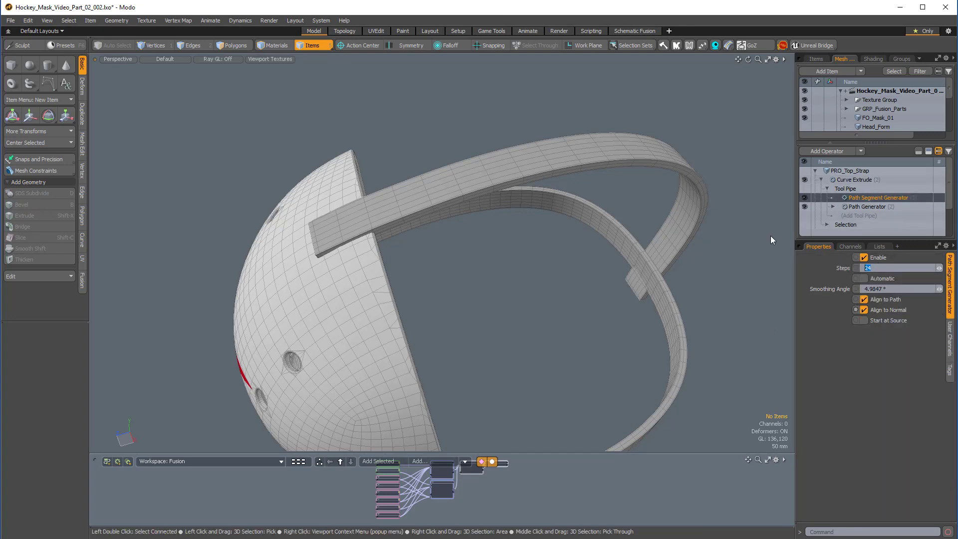
type("48")
key("Return")
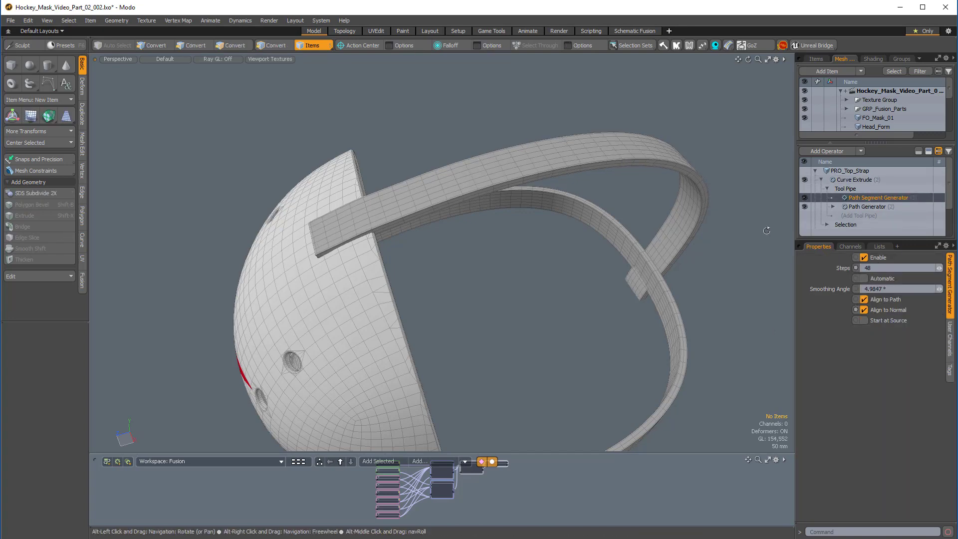
left_click_drag(727, 270, 688, 278, "alt")
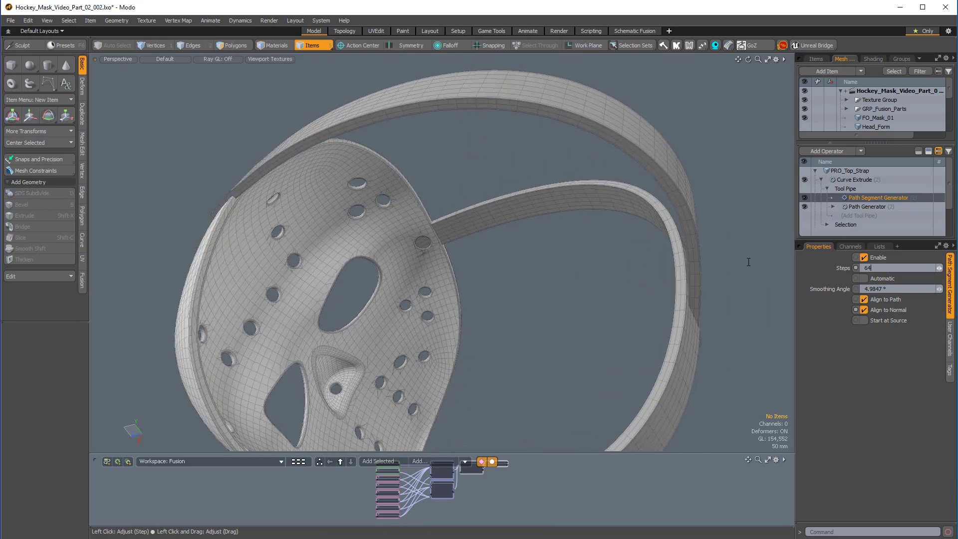
scroll(535, 235, "down", 5)
left_click_drag(534, 238, 539, 274, "alt")
scroll(539, 274, "up", 4)
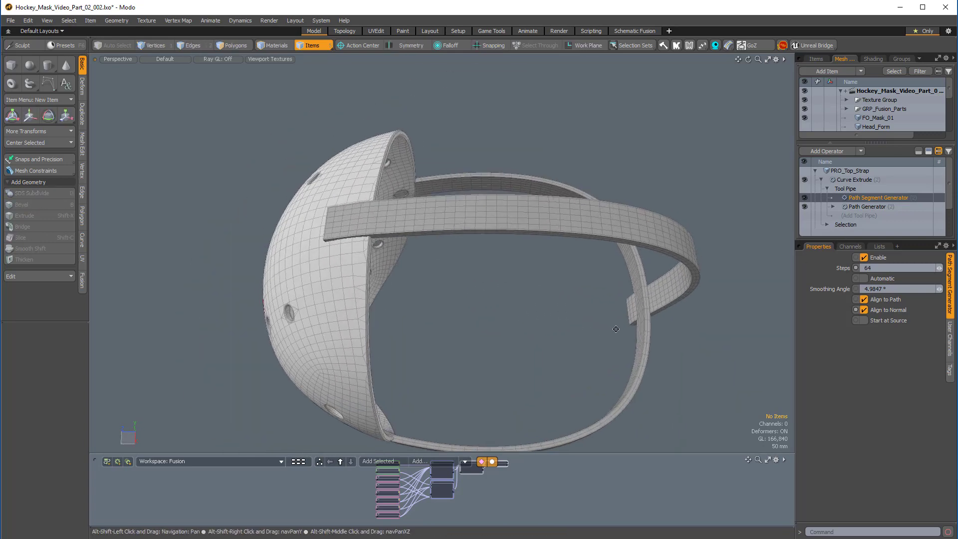
Save the scene as the incremental version Hockey_Mask_Video_Part_02_003.lxo.
left_click_drag(611, 225, 470, 208, "alt")
left_click_drag(470, 208, 630, 295, "ctrl+alt")
left_click_drag(608, 302, 549, 299, "alt")
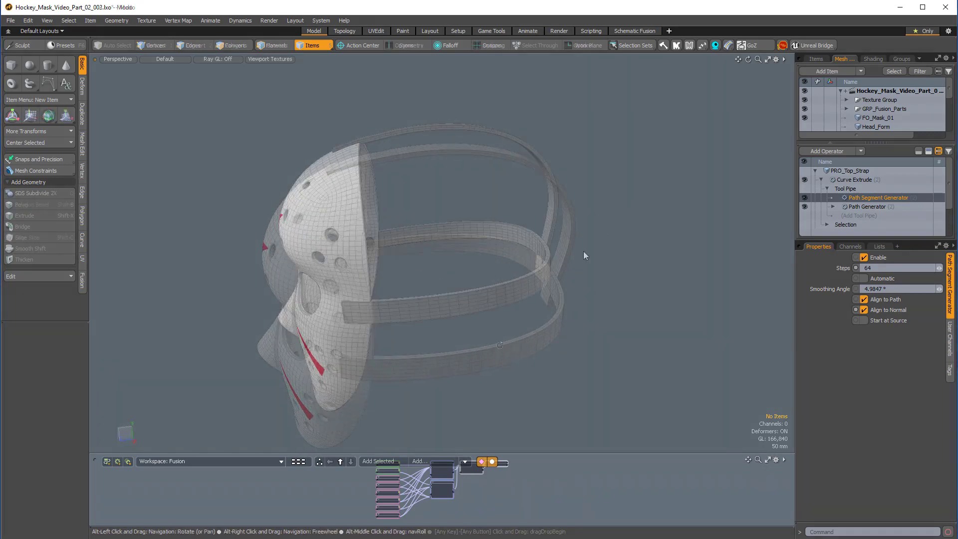
left_click_drag(500, 345, 509, 252, "alt")
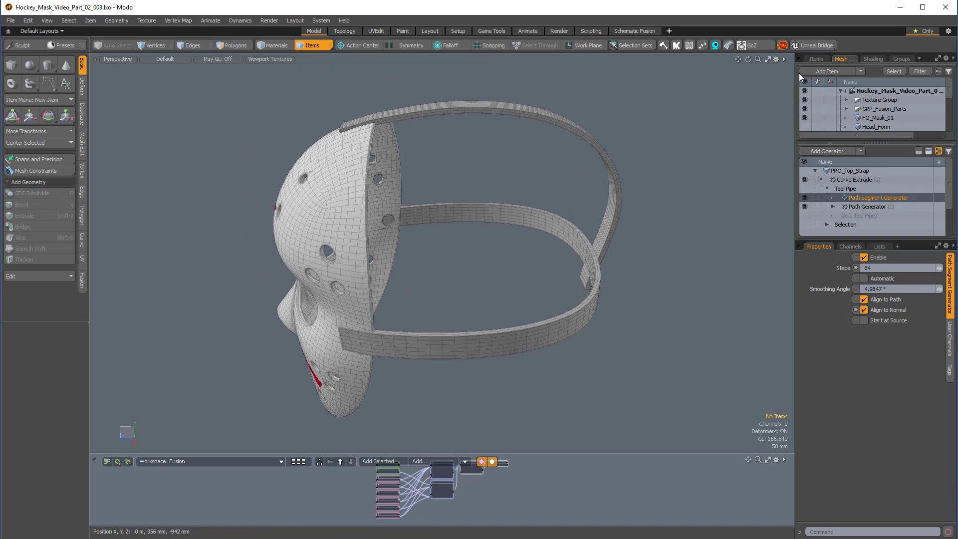
Scale the polygons of the Strap_Profile mesh to resize the cross-section of both straps.
left_click(821, 59)
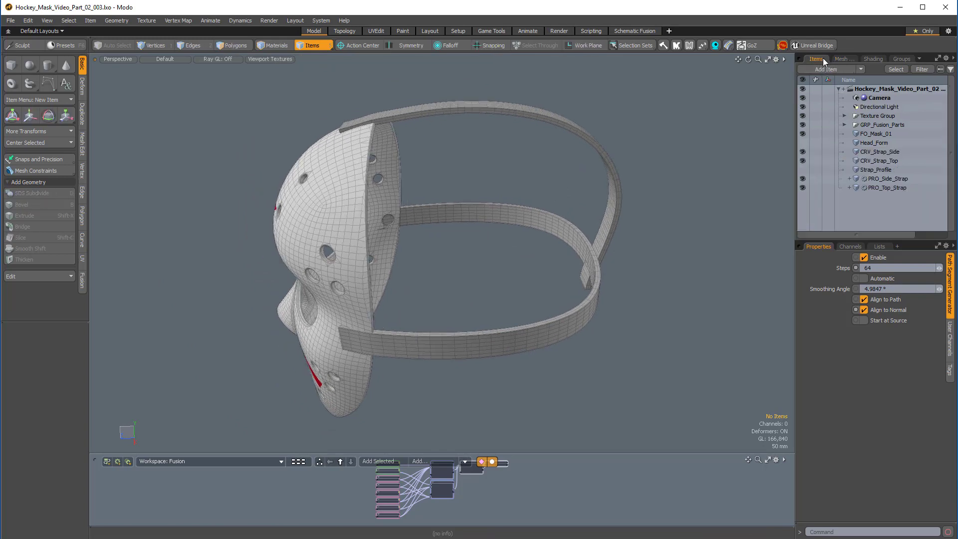
left_click(879, 170)
left_click_drag(474, 270, 489, 249, "ctrl+alt")
key("3")
key("r")
left_click_drag(470, 200, 529, 214, "ctrl+alt")
left_click_drag(529, 215, 554, 194, "alt")
left_click_drag(554, 195, 435, 271, "alt")
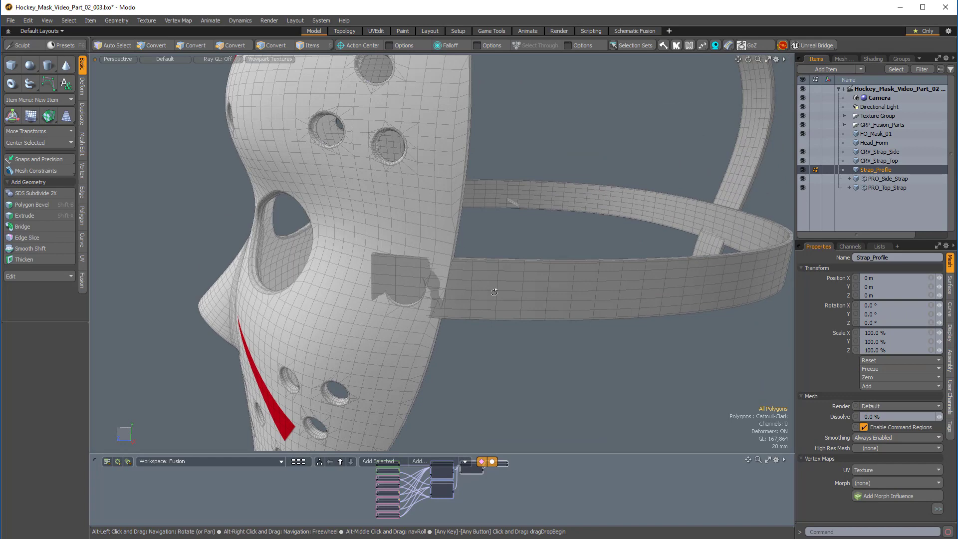
left_click_drag(494, 292, 793, 180, "alt")
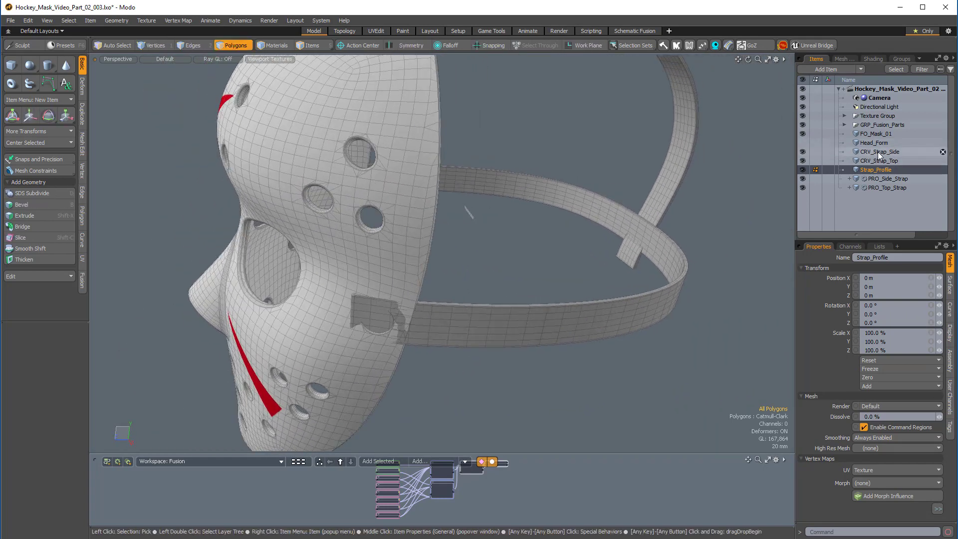
Edit the CRV_Strap_Side B-spline and move the points at its positive-X end to fit the strap against the mask.
left_click(877, 151)
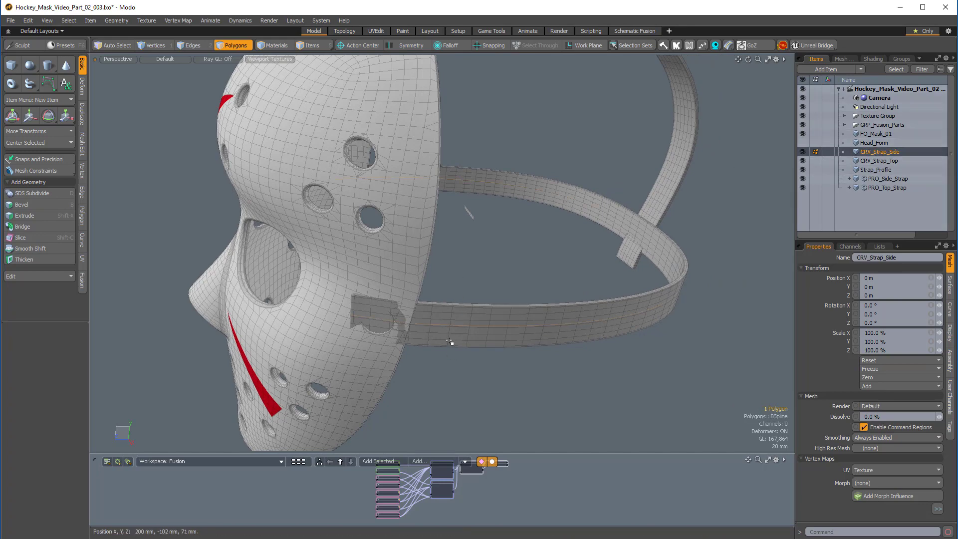
left_click_drag(450, 342, 498, 329, "alt")
left_click(404, 280)
key("alt")
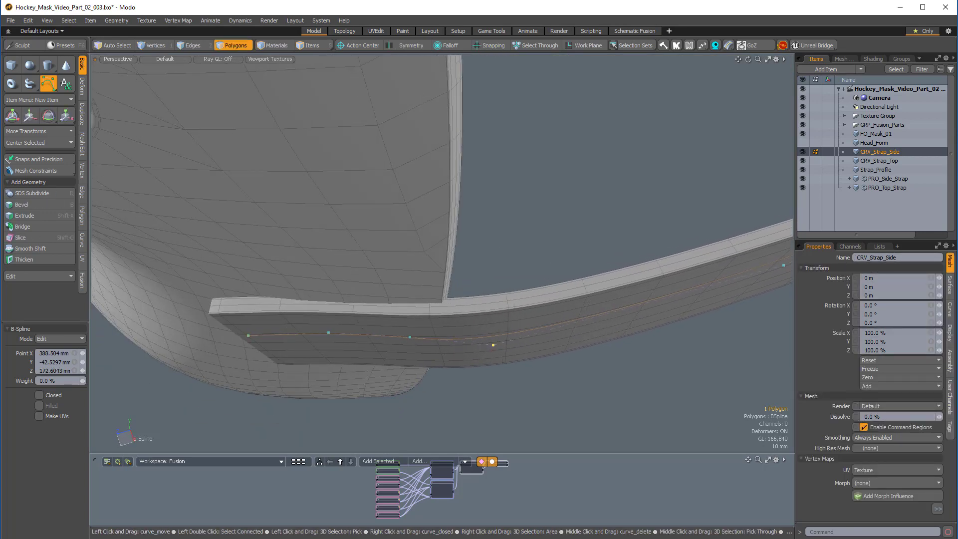
left_click_drag(494, 329, 465, 296, "alt")
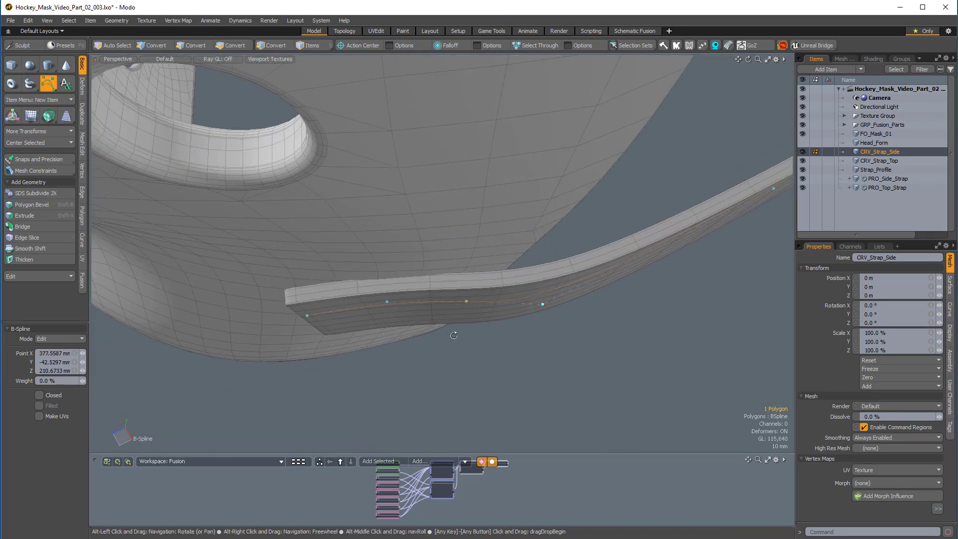
left_click_drag(453, 335, 381, 255, "alt")
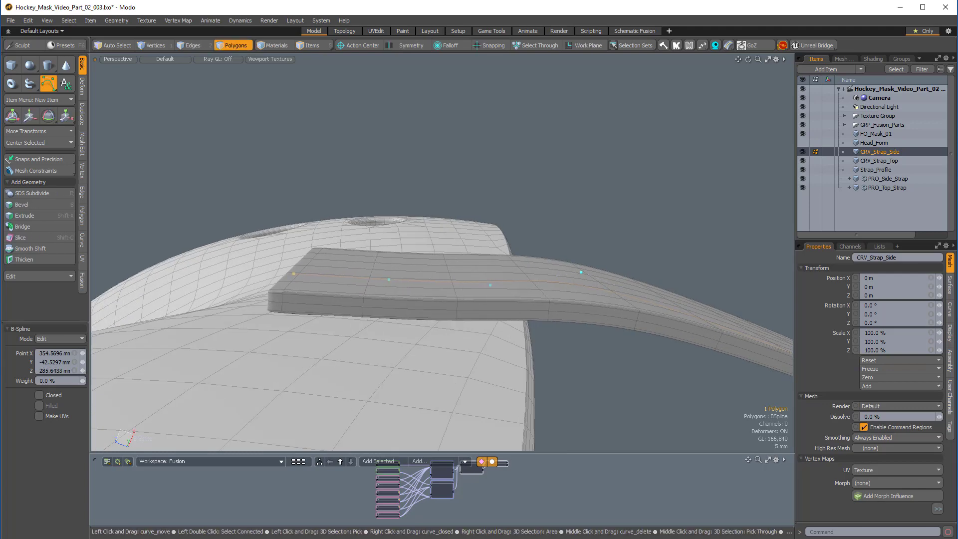
left_click_drag(381, 255, 439, 314, "alt")
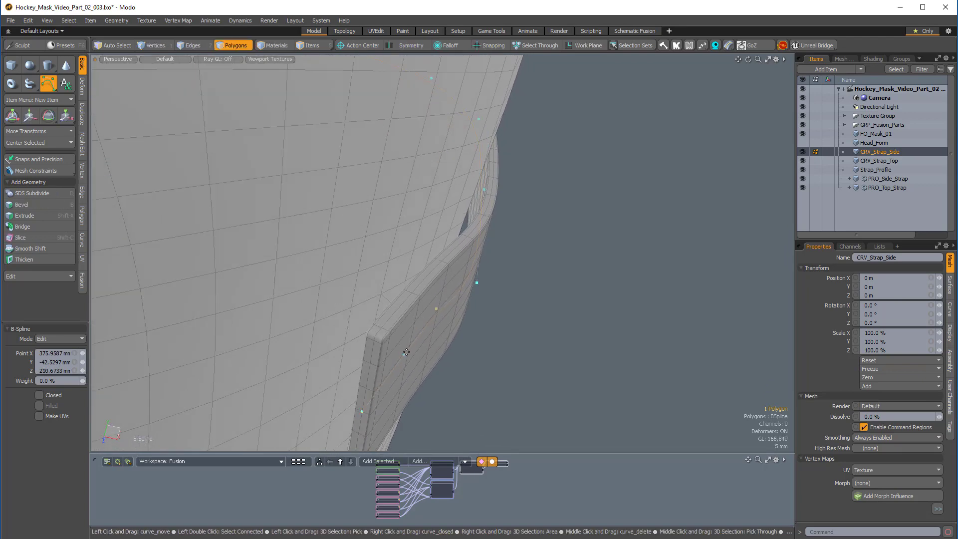
Fine-tune the side strap curve's neighbouring points so the strap follows the mask's surface around its rear edge.
left_click_drag(477, 283, 475, 281)
left_click_drag(476, 281, 594, 289, "alt")
left_click_drag(410, 299, 525, 351, "alt")
left_click(559, 320)
left_click_drag(559, 320, 553, 296)
left_click_drag(525, 345, 526, 346)
Move the CRV_Strap_Side points at the negative-X end so the strap sits on the opposite side of the mask.
left_click_drag(571, 312, 345, 279, "alt")
left_click_drag(324, 233, 354, 241, "alt")
left_click_drag(422, 182, 343, 262, "alt")
left_click_drag(455, 267, 361, 242, "alt")
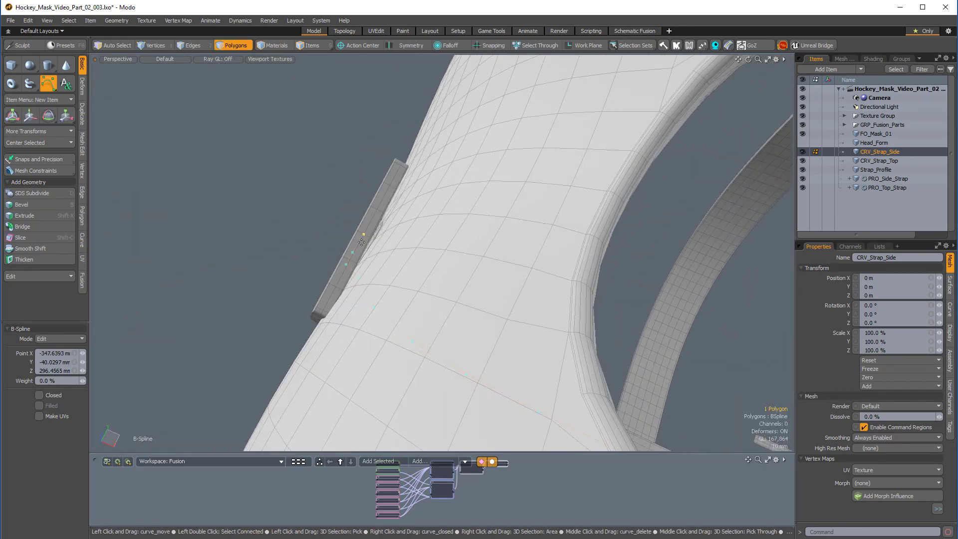
left_click(353, 253)
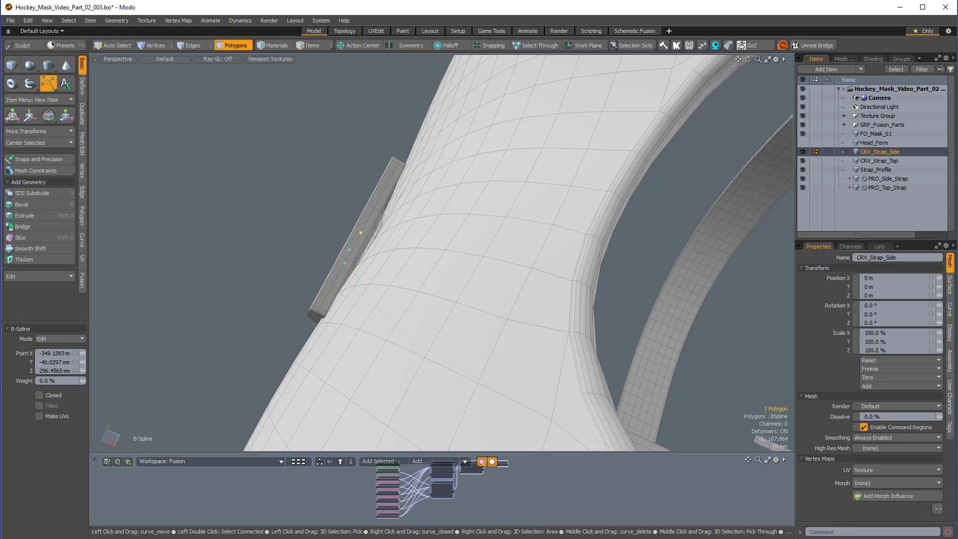
left_click_drag(409, 260, 554, 384, "alt")
left_click_drag(554, 385, 424, 369, "ctrl+alt")
left_click_drag(424, 369, 589, 215, "ctrl+alt")
left_click_drag(589, 215, 444, 244, "alt+shift")
left_click_drag(444, 245, 378, 219, "alt+shift")
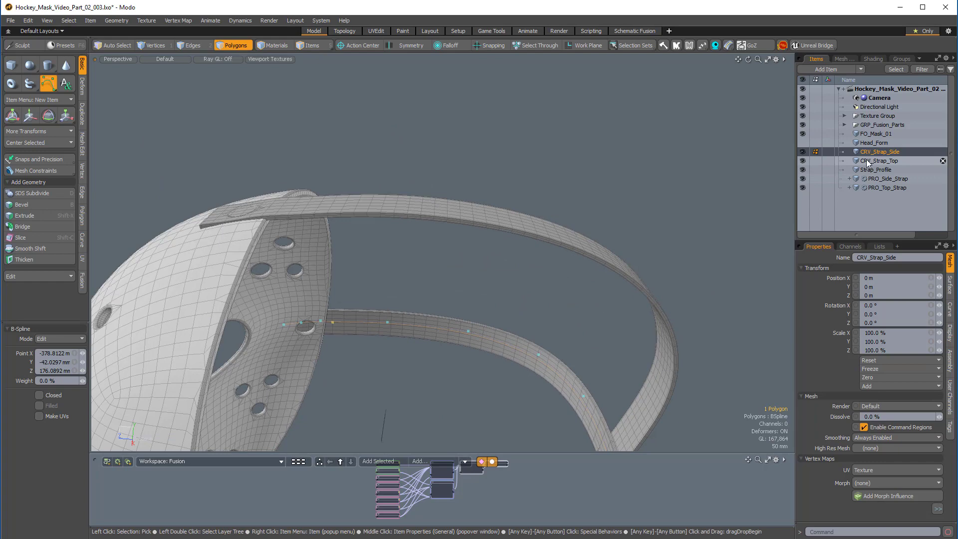
Edit the CRV_Strap_Top B-spline points so the strap's front end rests on the mask and its rear end overlaps the side strap.
left_click(870, 160)
left_click_drag(188, 287, 400, 254, "alt")
left_click_drag(400, 255, 366, 261, "alt+shift")
key("space")
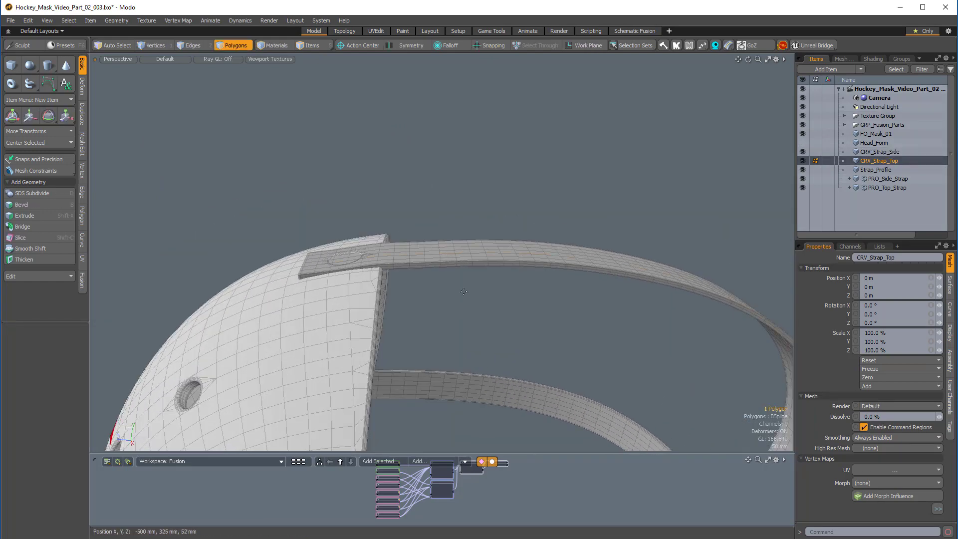
key("Return")
scroll(419, 223, "up", 2)
left_click_drag(420, 223, 402, 282, "alt")
mouse_move(388, 323)
left_mouse_down("alt")
mouse_move(386, 282)
mouse_move(361, 274)
mouse_move(402, 315)
mouse_move(406, 271)
mouse_move(382, 275)
mouse_move(394, 314)
left_mouse_up("alt")
scroll(402, 315, "up", 2)
scroll(395, 279, "up", 1)
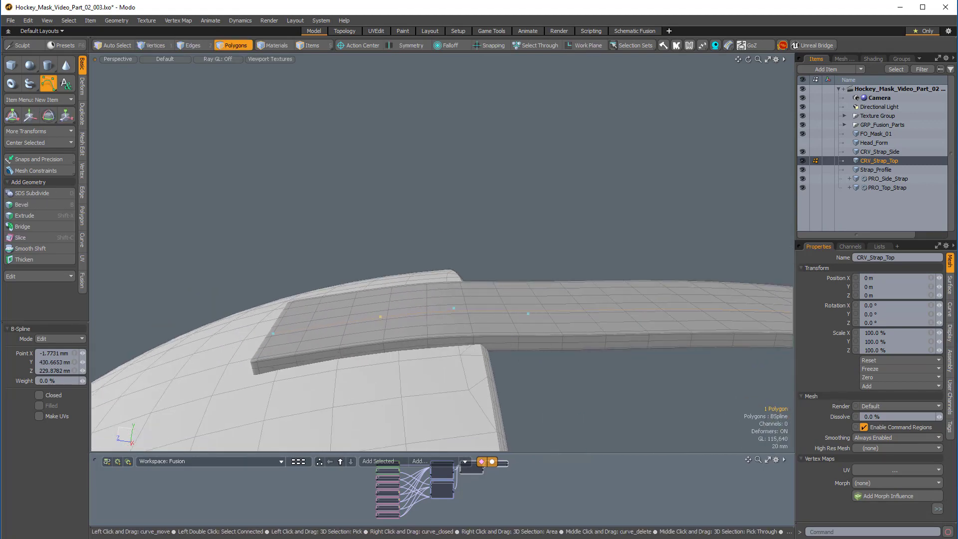
left_click_drag(455, 304, 356, 259)
left_click_drag(357, 258, 392, 261, "alt+shift")
left_click_drag(372, 321, 392, 325, "alt")
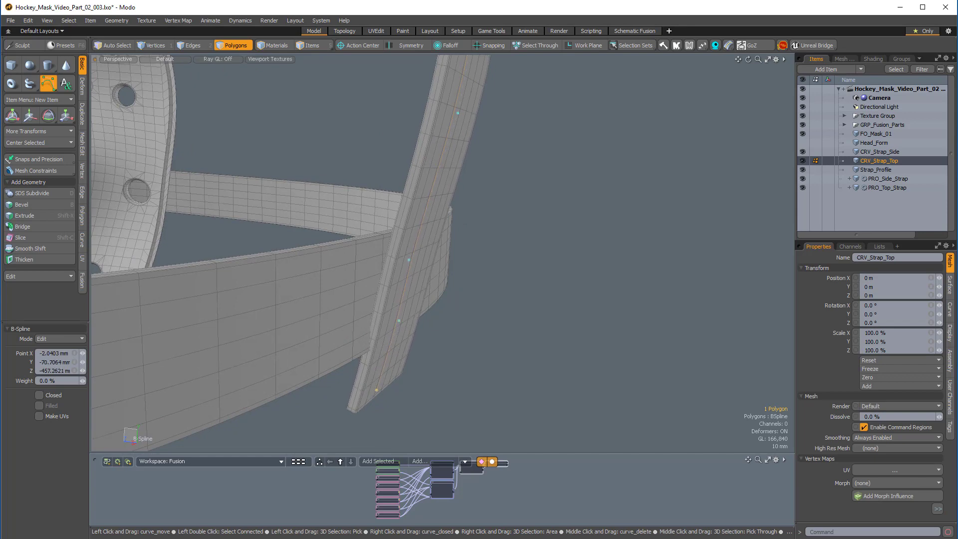
Adjust the lowest rear points of CRV_Strap_Top so the strap's end bends down along the side strap.
left_click_drag(393, 393, 473, 315)
scroll(411, 307, "up", 3)
left_click_drag(487, 233, 439, 299, "alt")
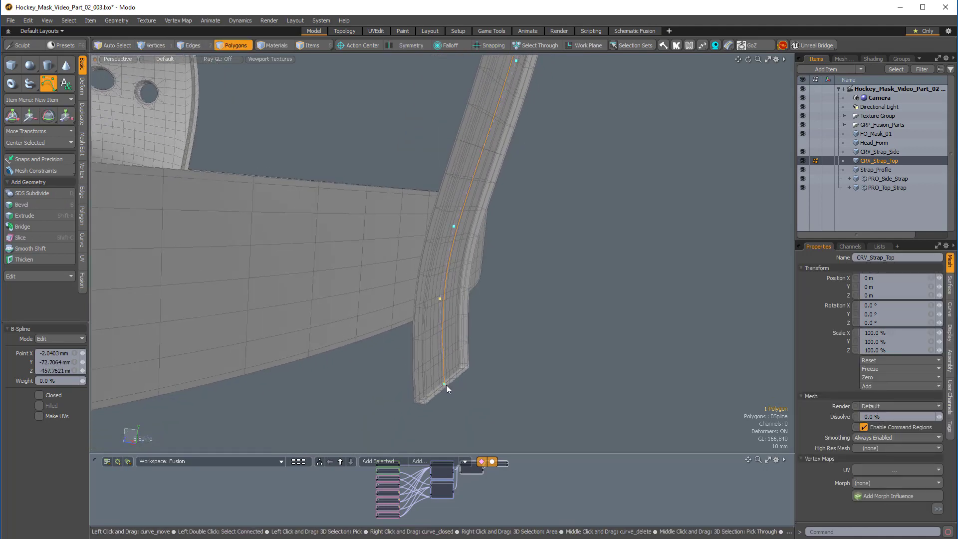
left_click_drag(446, 368, 445, 354)
left_click_drag(452, 299, 490, 267, "alt")
scroll(541, 313, "down", 4)
left_click_drag(541, 312, 781, 292, "alt")
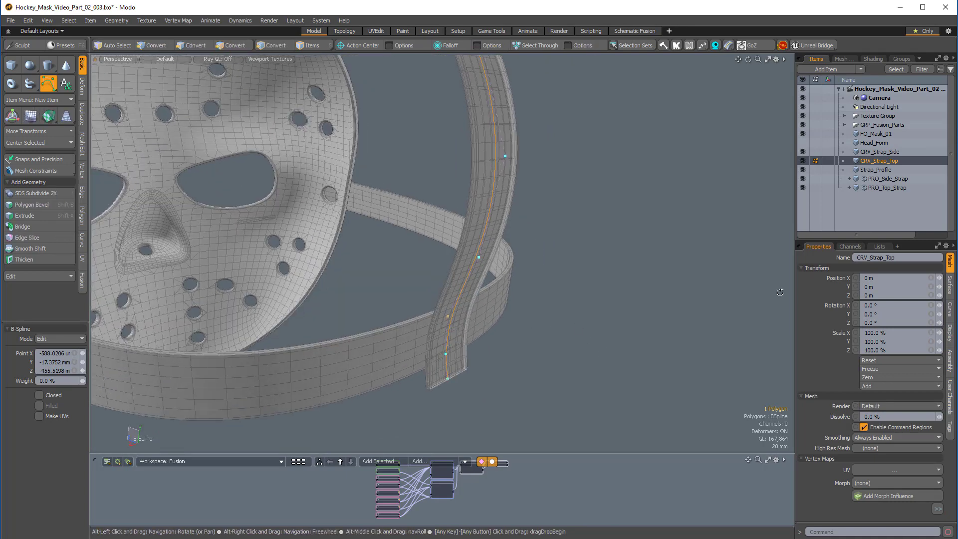
Try inverting the polygons in the Curve Extrude operation of PRO_Top_Strap.
left_click(888, 187)
left_click(849, 58)
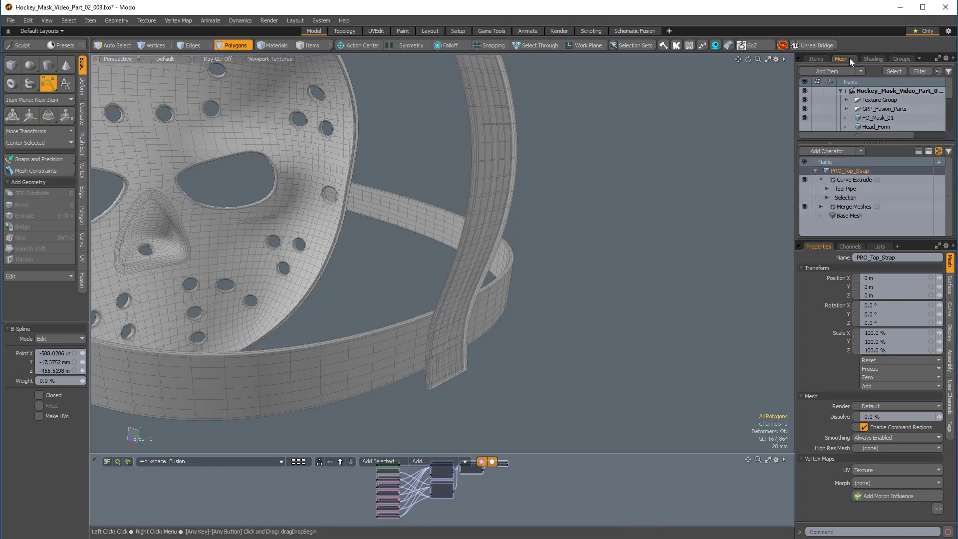
left_click(854, 180)
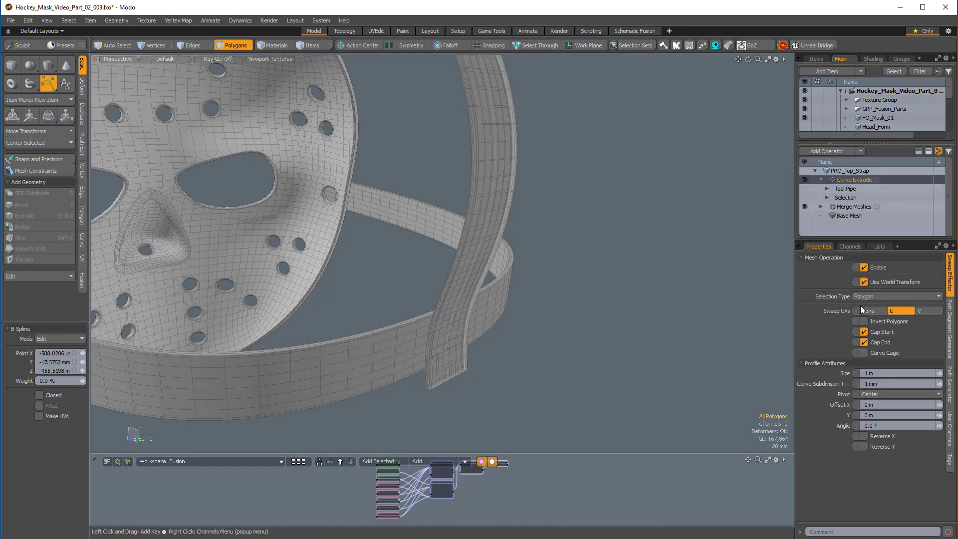
left_click(864, 322)
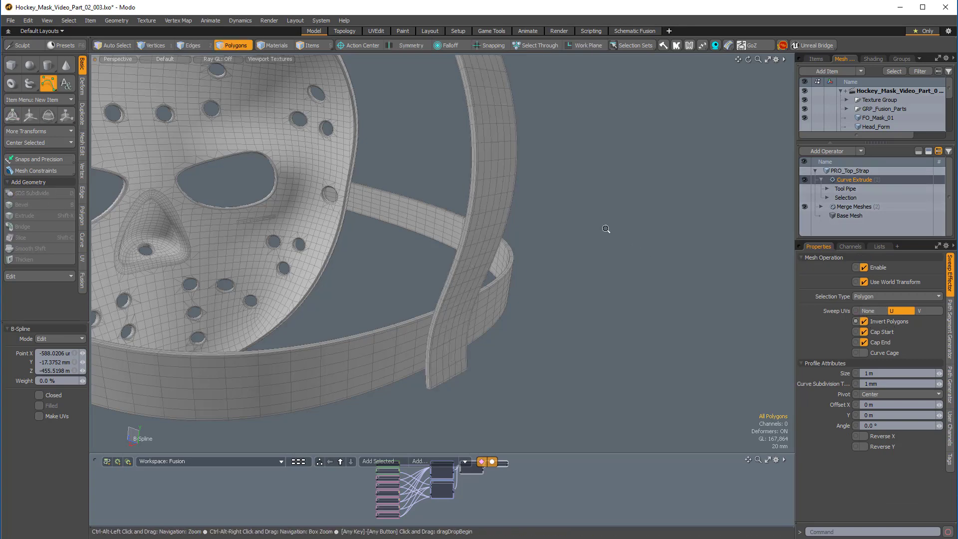
left_click_drag(606, 229, 554, 332, "alt")
left_click(864, 322)
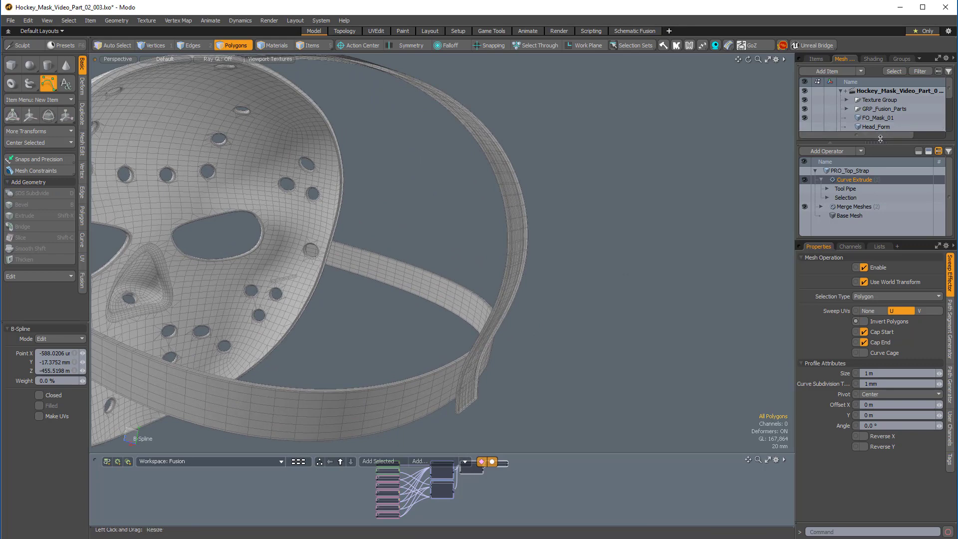
Reopen CRV_Strap_Top for B-Spline editing and set the tool's mode to Add.
left_click_drag(880, 139, 885, 260)
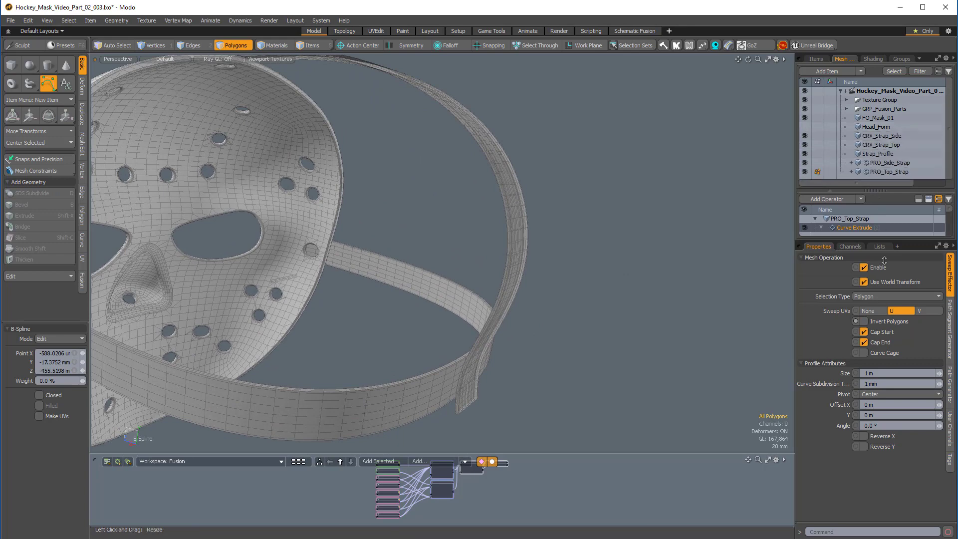
left_click(884, 161)
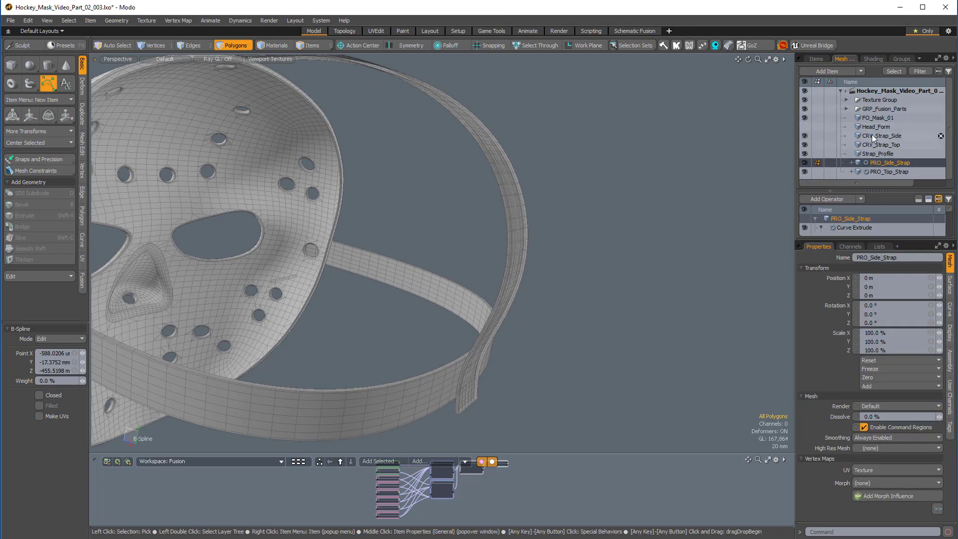
left_click(886, 145)
key("shift+a")
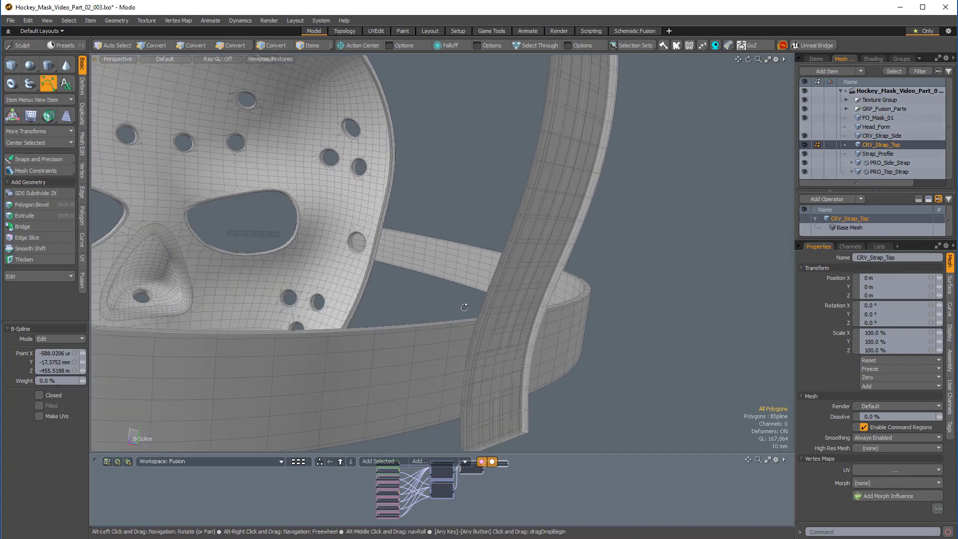
key("space")
left_click(48, 83)
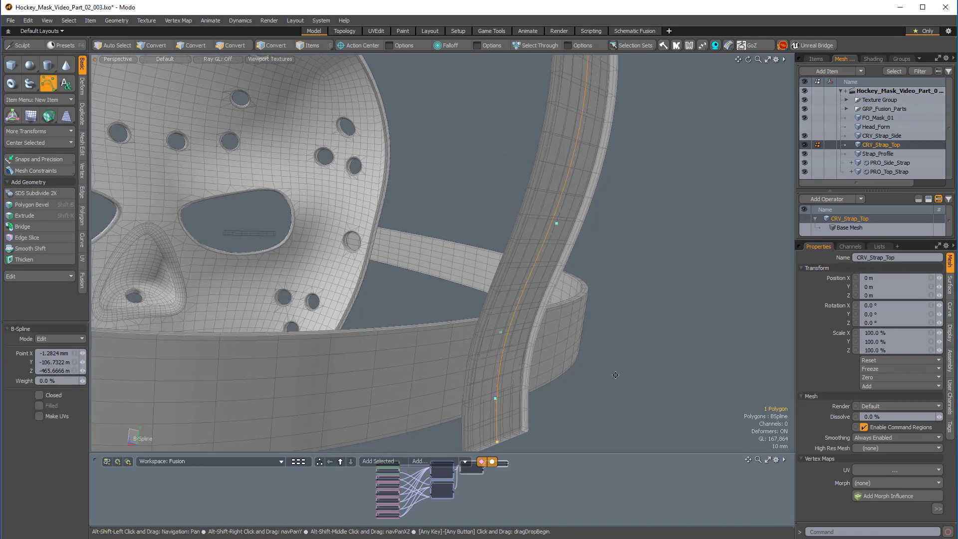
left_click_drag(429, 279, 400, 244, "alt")
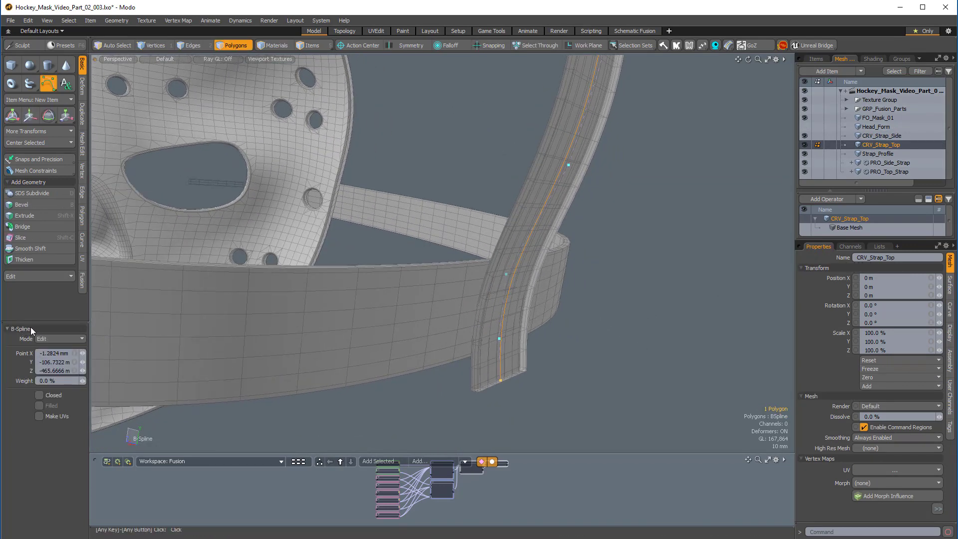
left_click(48, 338)
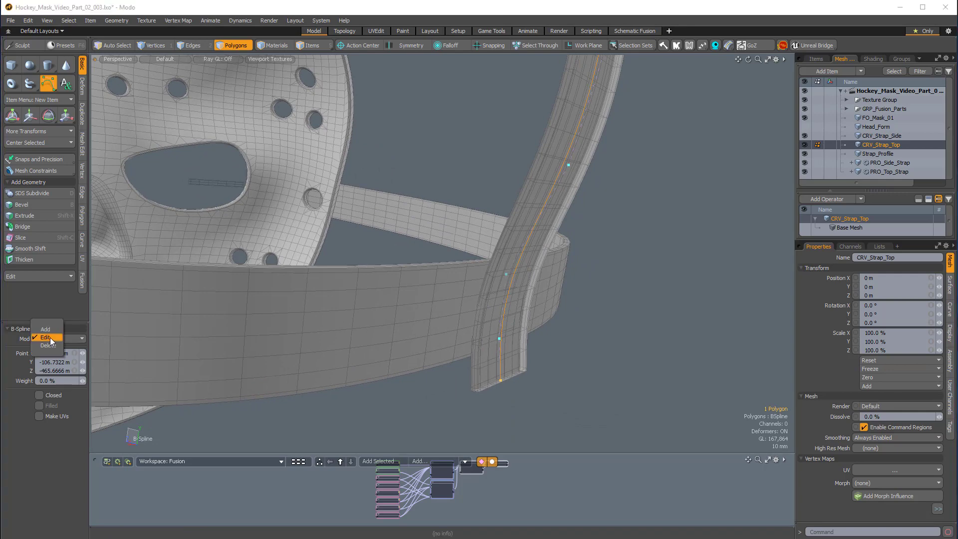
left_click(45, 329)
Add a point to CRV_Strap_Top at its rear bend and move the lower points so the strap lies against the side strap.
left_click_drag(469, 234, 537, 217, "alt")
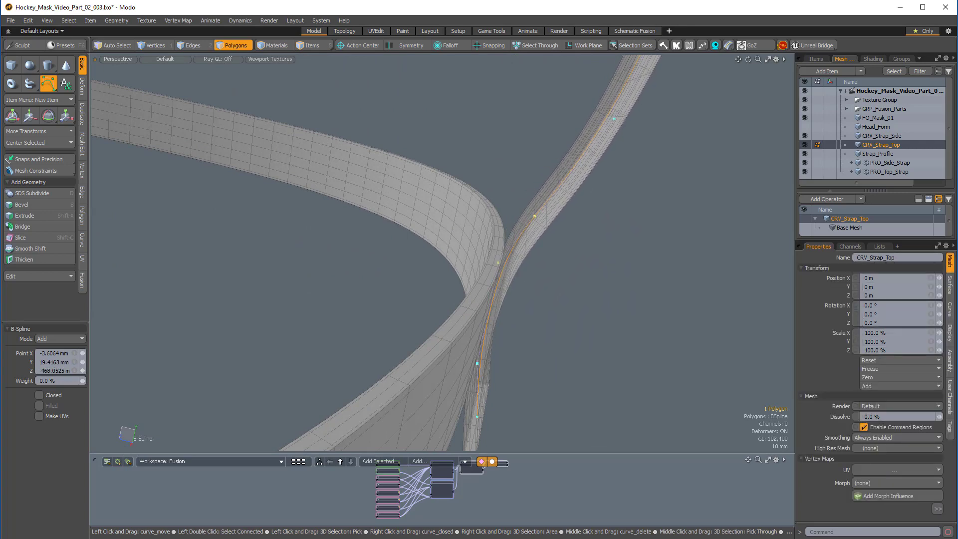
left_click_drag(505, 263, 485, 271, "alt")
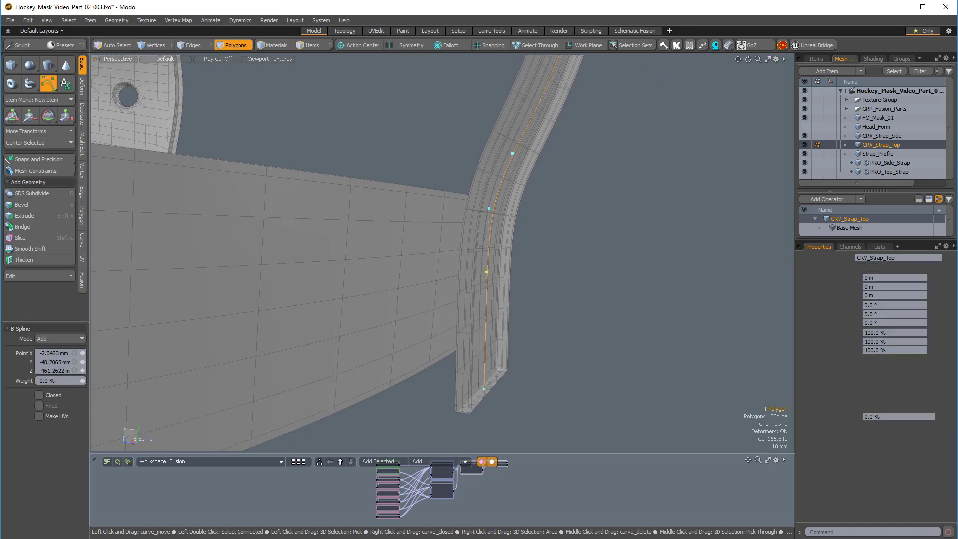
left_click_drag(490, 328, 500, 331, "alt")
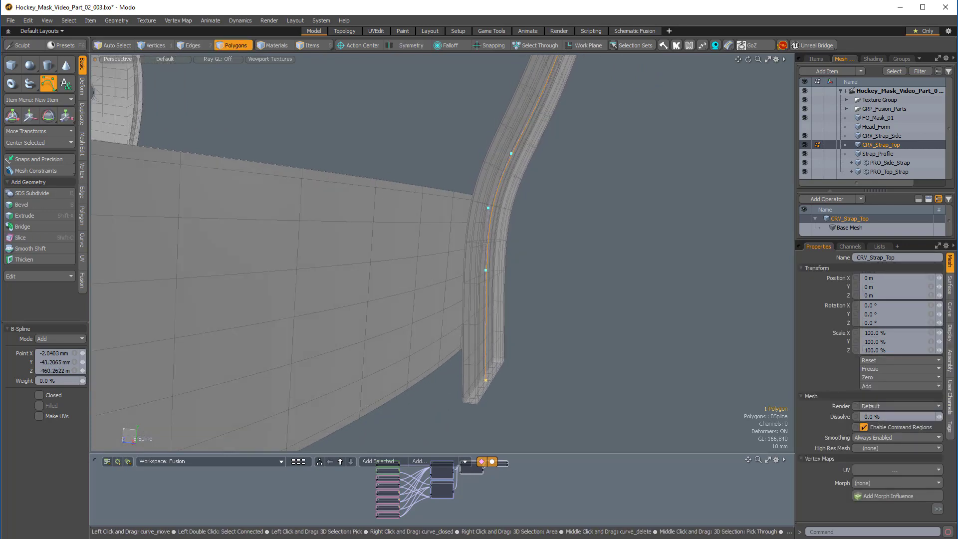
left_click_drag(486, 380, 477, 350)
left_click_drag(564, 299, 389, 257, "alt")
mouse_move(390, 256)
left_mouse_down("ctrl+alt")
mouse_move(405, 256)
mouse_move(265, 284)
mouse_move(394, 250)
left_mouse_up("ctrl+alt")
left_click_drag(345, 264, 587, 248, "alt")
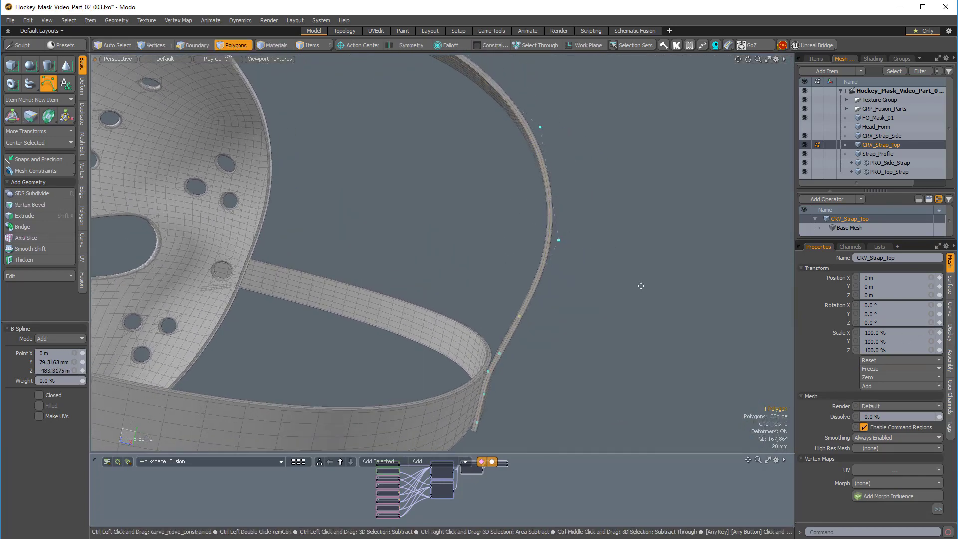
Reshape the rear and crown points of CRV_Strap_Top in the Right view to round the strap's arc and seat its front end.
key("ctrl+space")
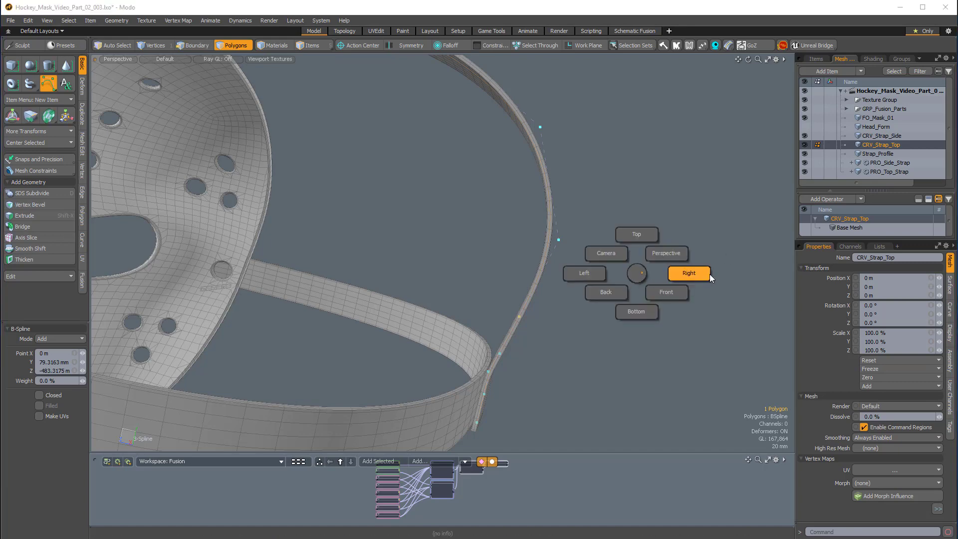
left_click(709, 275)
scroll(552, 343, "up", 5)
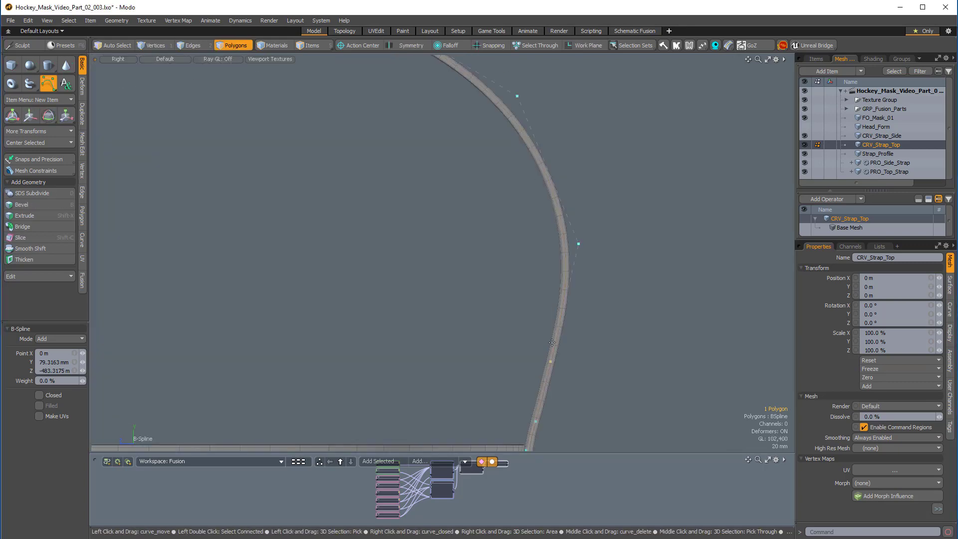
left_click(544, 355)
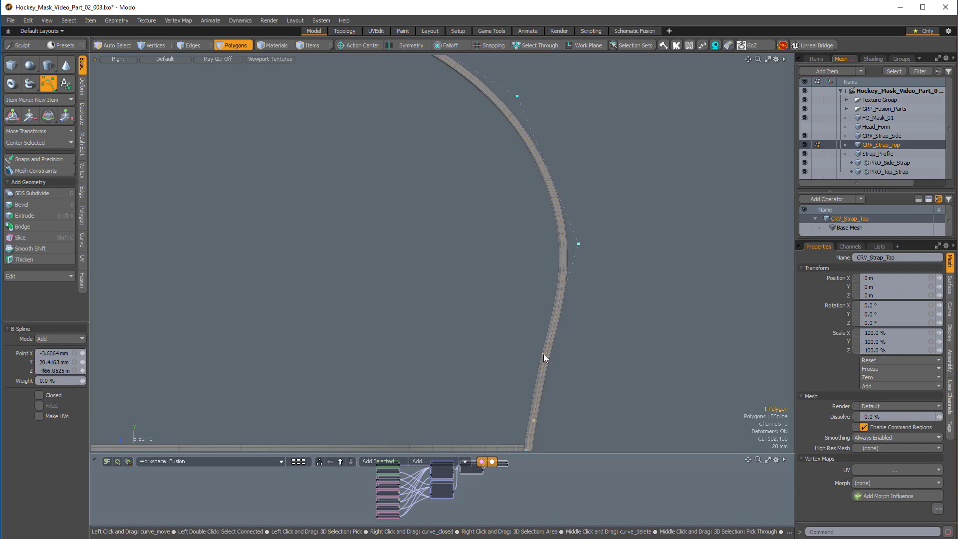
left_click_drag(579, 246, 504, 169)
left_click_drag(505, 170, 542, 203, "alt+shift")
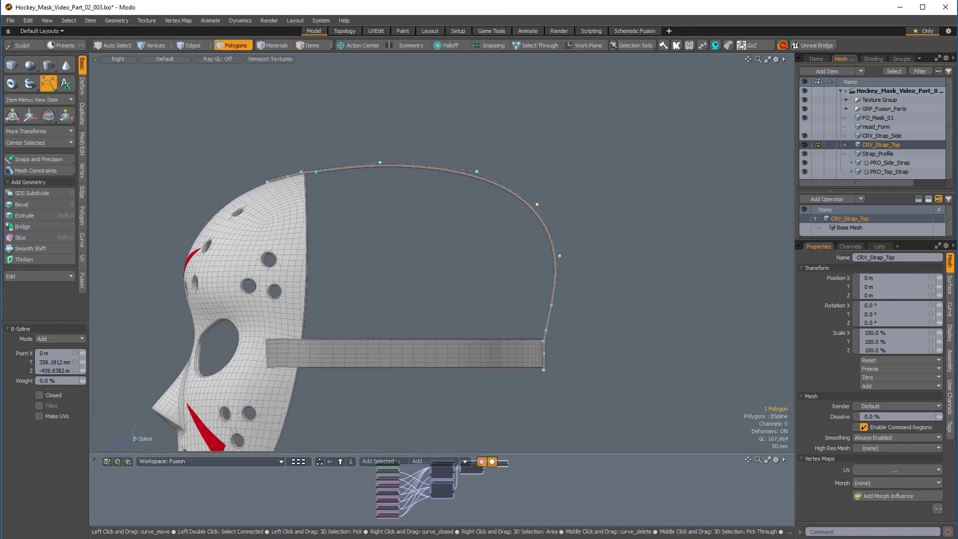
left_click_drag(477, 172, 471, 166)
left_click_drag(367, 152, 499, 193, "ctrl+alt")
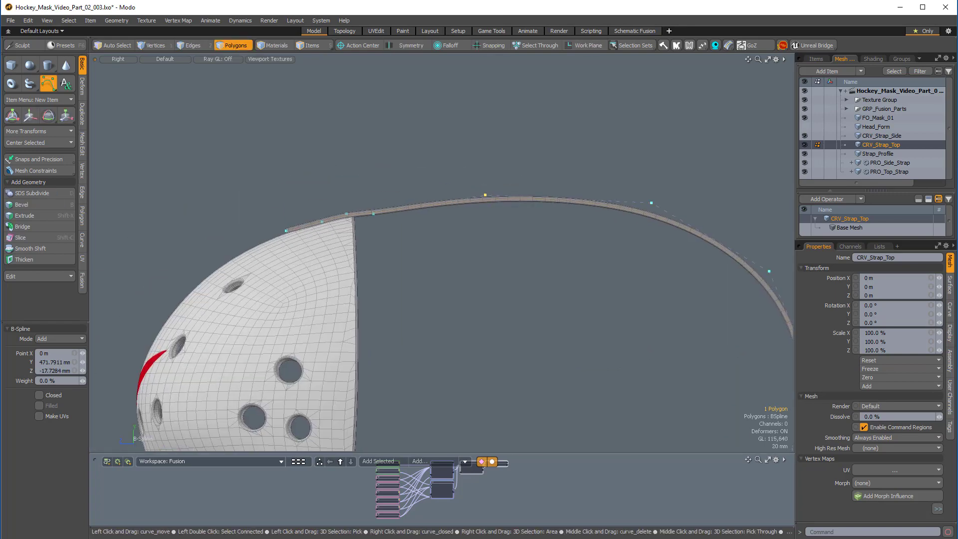
left_click_drag(395, 198, 503, 287, "ctrl+alt")
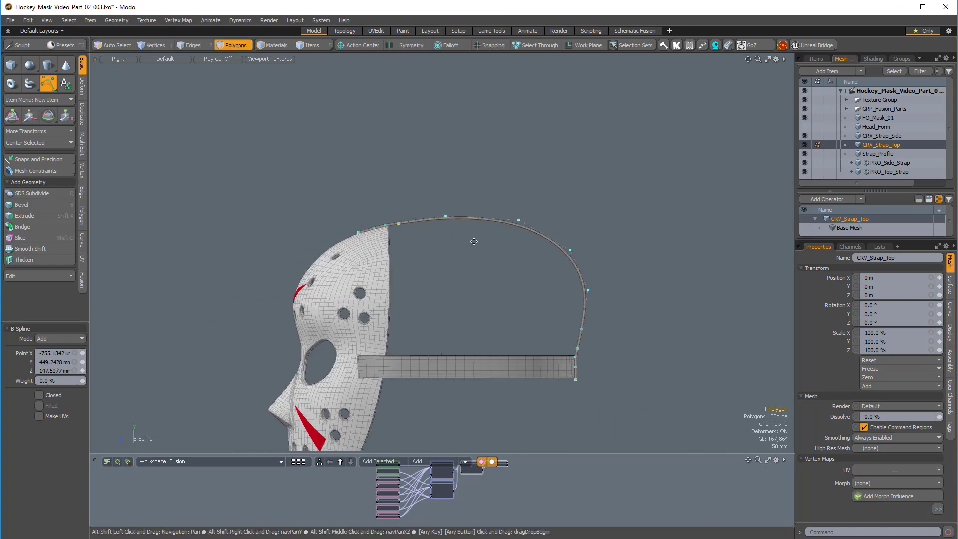
Finish the curve edit, return to the Perspective view and hide the Strap_Profile item.
key("ctrl+space")
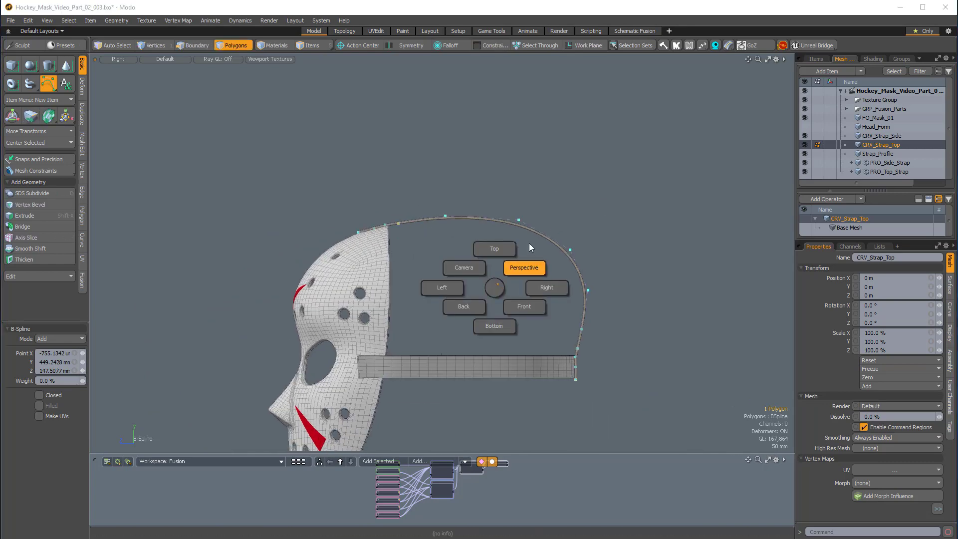
left_click(568, 239)
left_click_drag(439, 273, 471, 300, "alt")
key("space")
scroll(417, 280, "up", 4)
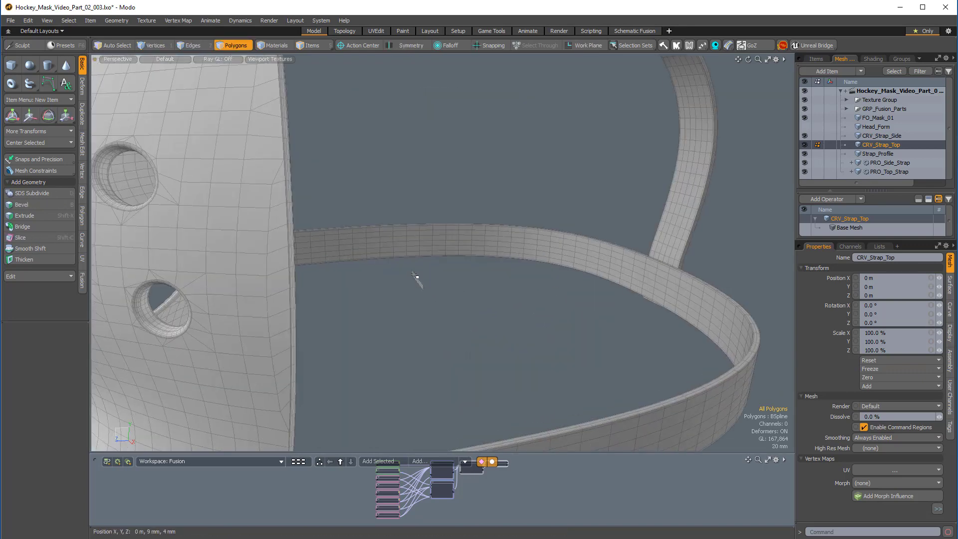
left_click(804, 154)
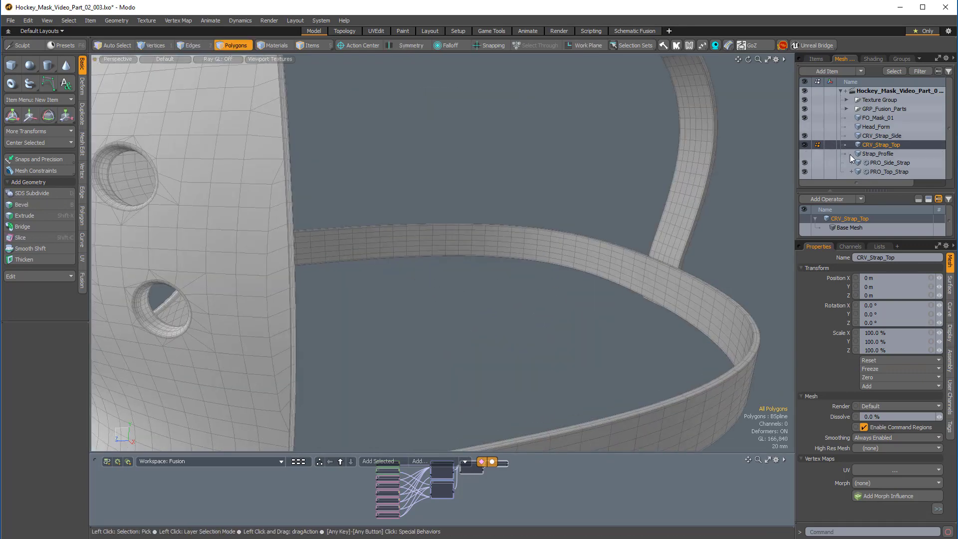
scroll(530, 297, "down", 5)
left_click_drag(531, 297, 369, 363, "alt")
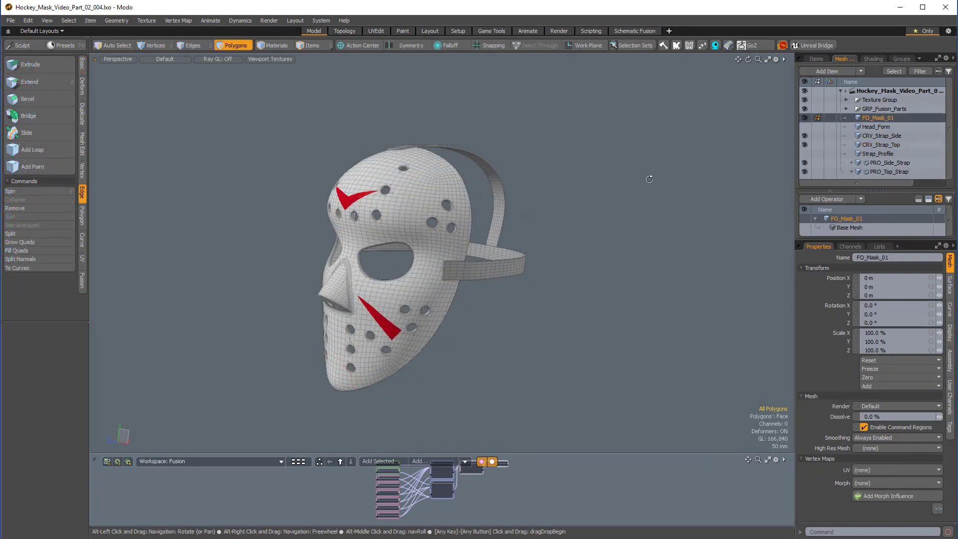
left_click_drag(650, 177, 544, 285, "alt")
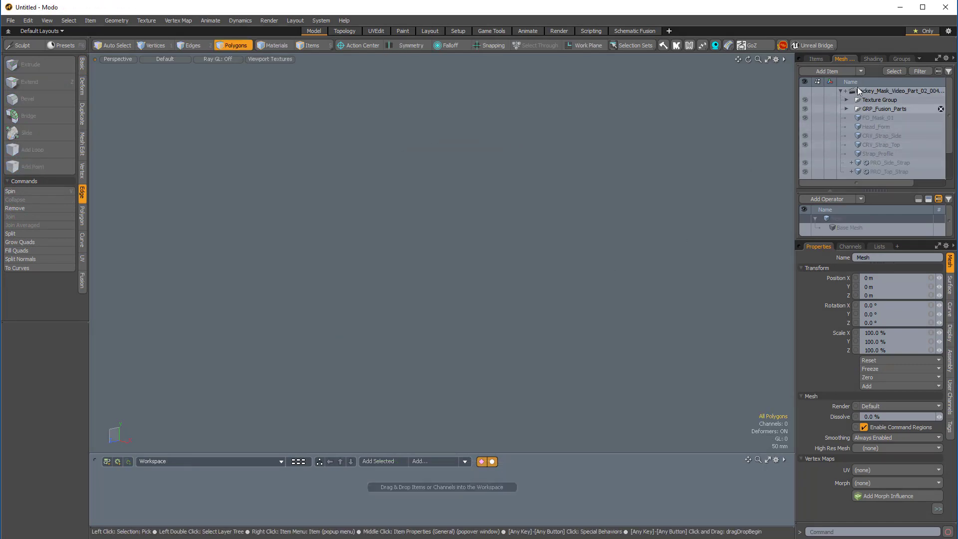
Move the new scene's mesh item below the directional light and rename it Bolt_Main.
left_click(817, 59)
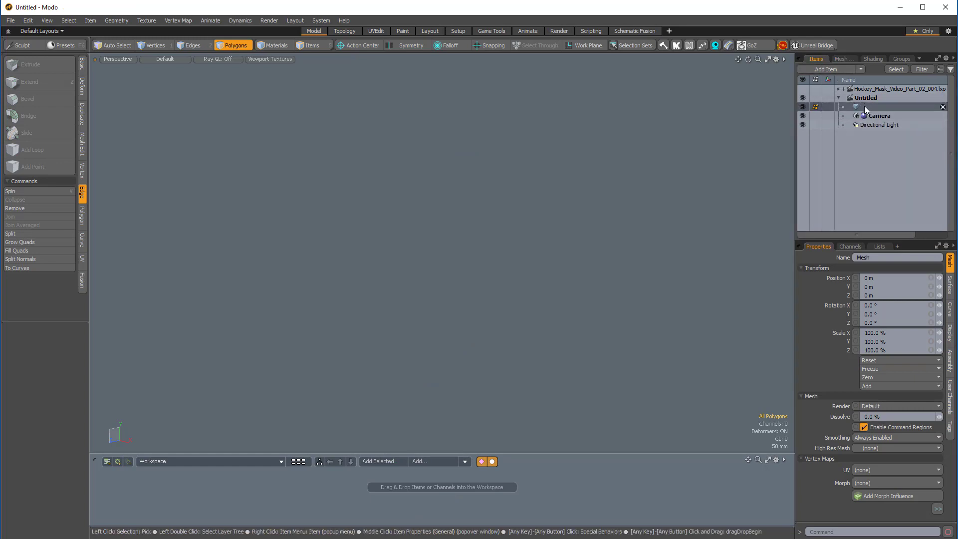
left_click_drag(866, 109, 876, 127)
double_click(873, 125)
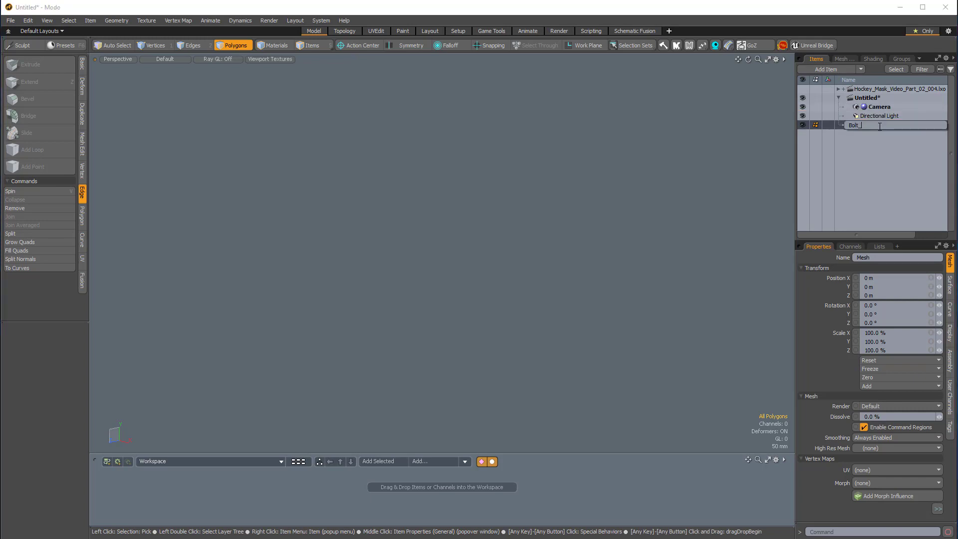
key("Return")
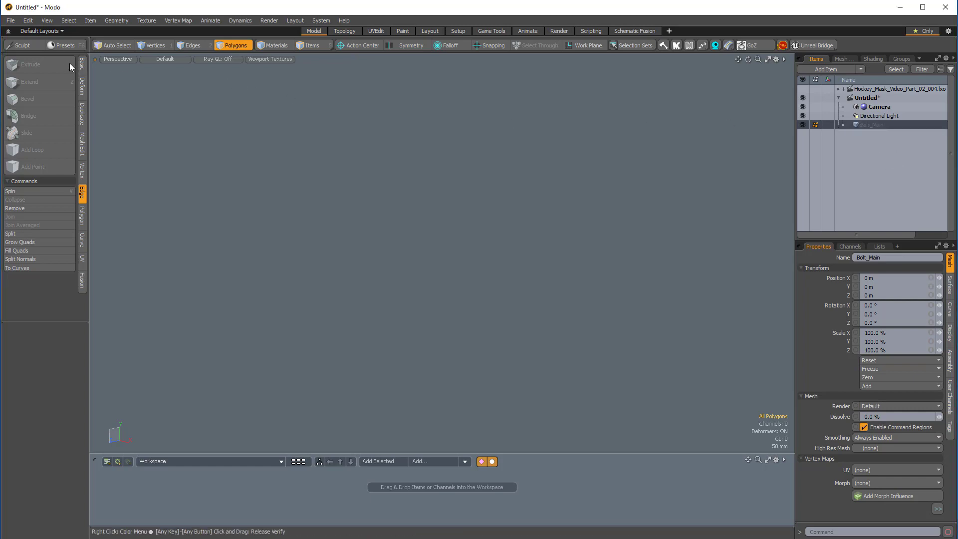
Create a unit cube in Bolt_Main and subdivide it with the Catmull-Clark method.
left_click(82, 63)
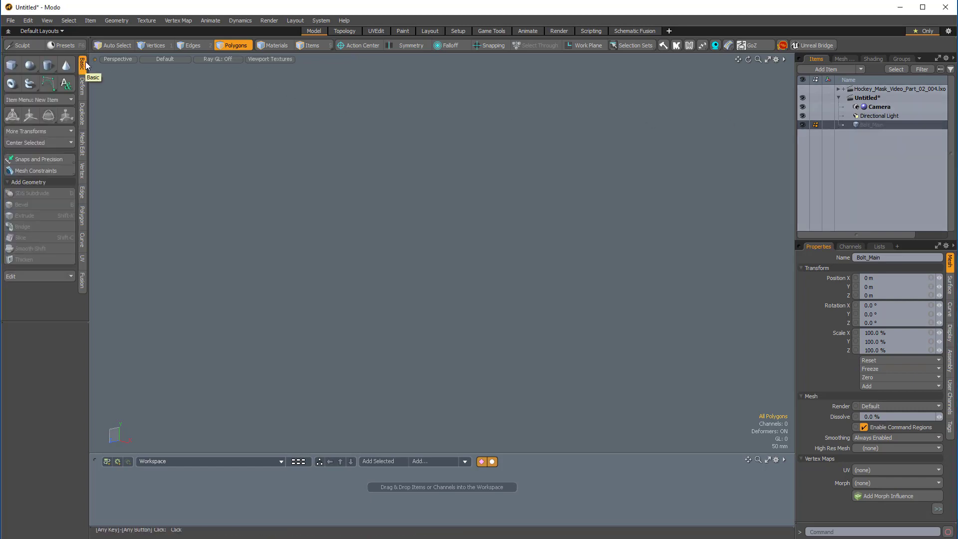
key("ctrl")
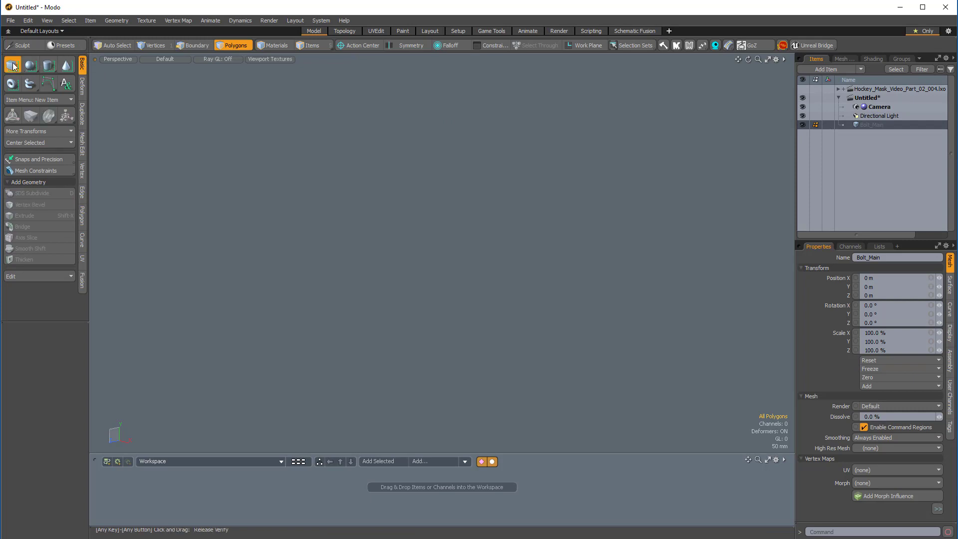
left_click(14, 67, "ctrl")
left_click_drag(360, 229, 357, 336, "alt")
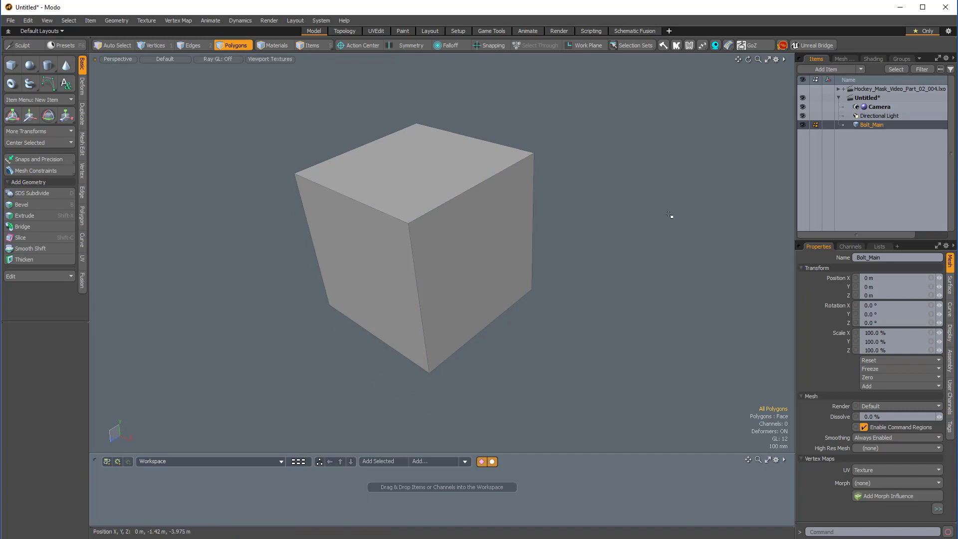
key("shift+d")
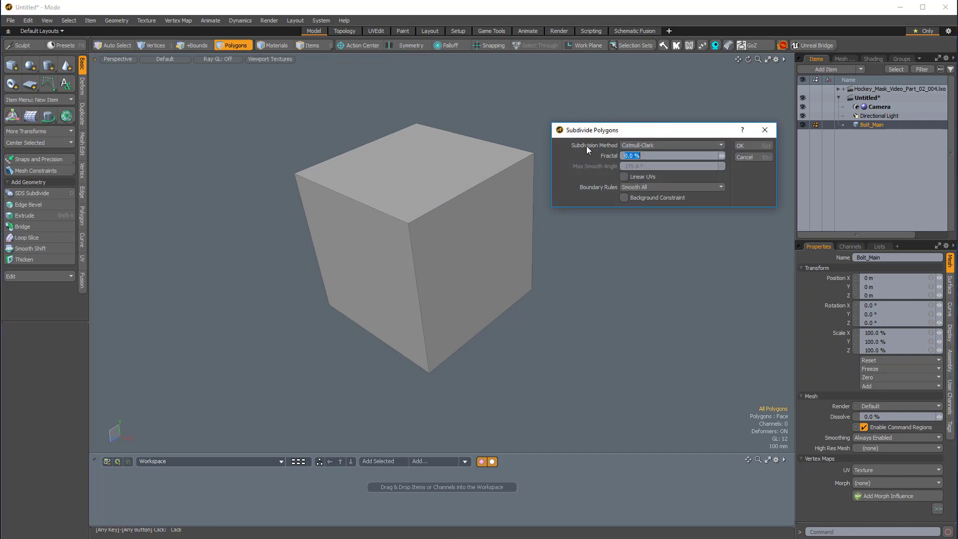
left_click(742, 146)
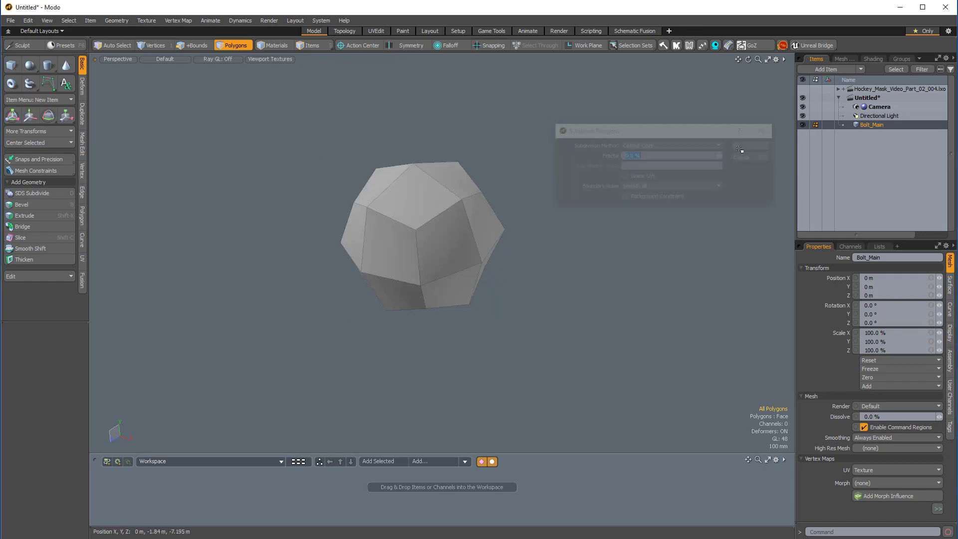
Subdivide the rounded cube mesh once more with the Catmull-Clark method.
left_click_drag(579, 210, 621, 208, "alt")
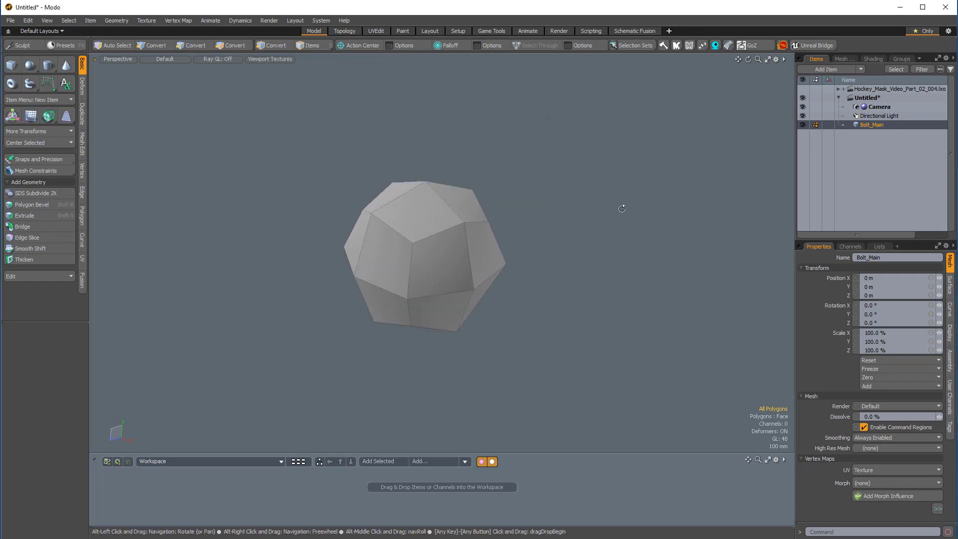
key("shift+d")
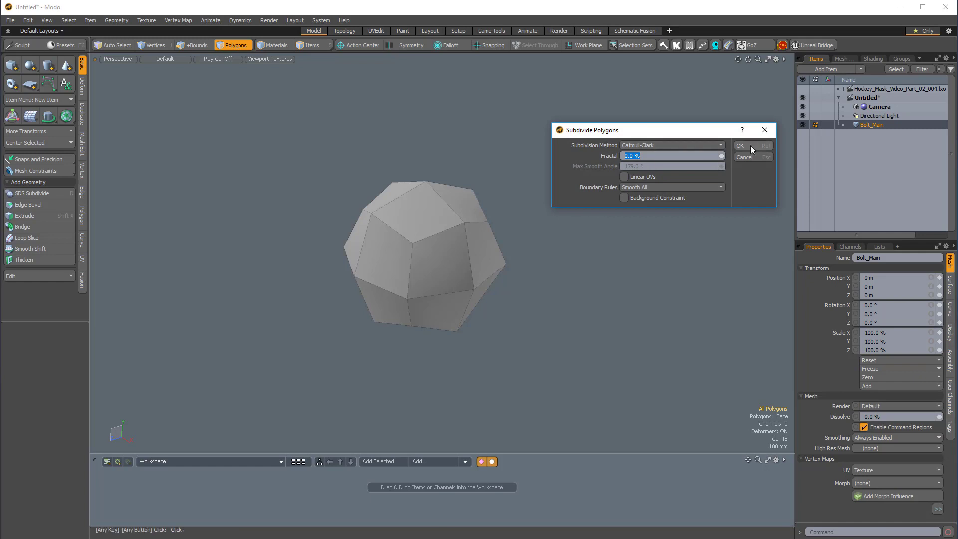
left_click(742, 146)
Select the polygon loop just below the sphere's middle and everything beneath it, and delete this lower half to leave a dome.
mouse_move(605, 259)
left_mouse_down("alt")
mouse_move(503, 231)
mouse_move(494, 265)
mouse_move(396, 260)
mouse_move(328, 292)
mouse_move(418, 278)
mouse_move(434, 252)
left_mouse_up("alt")
key("3")
left_click_drag(364, 274, 395, 275)
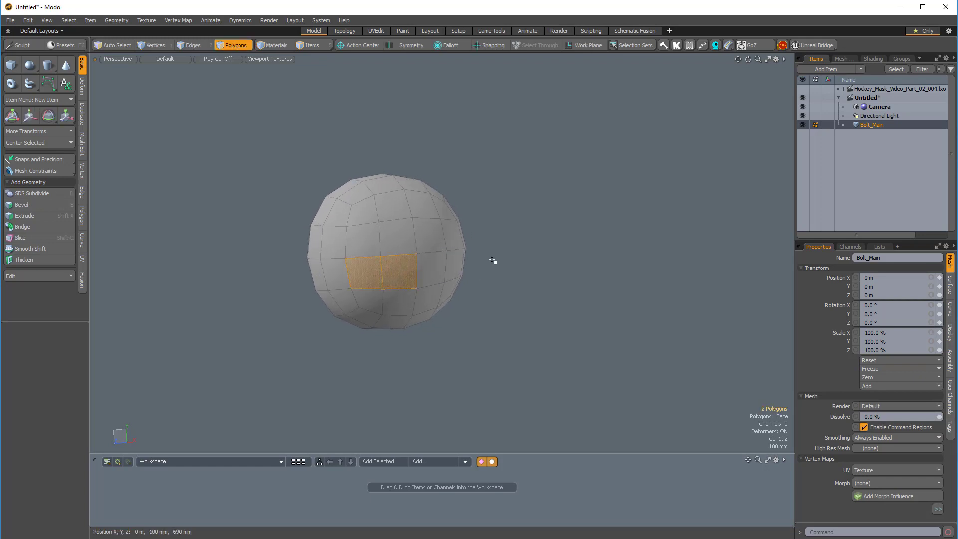
key("l")
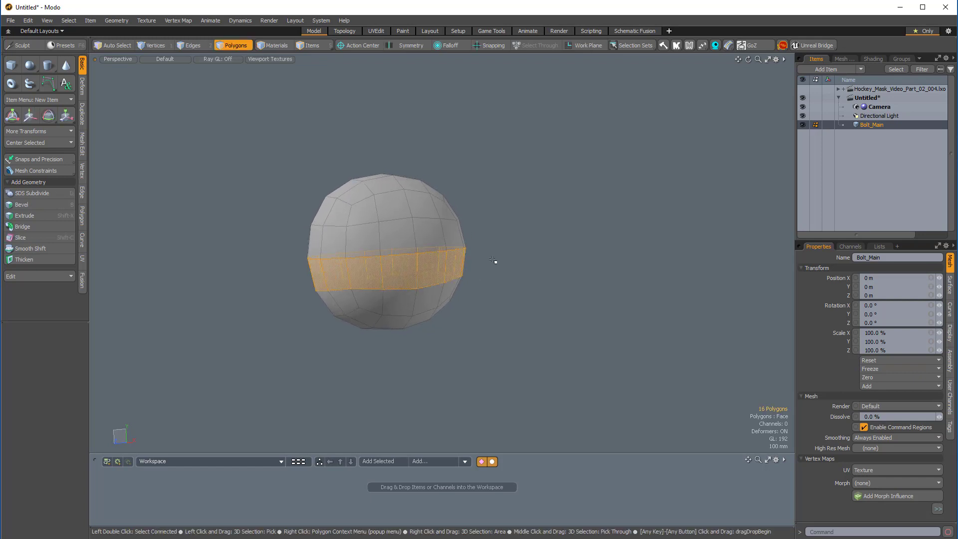
double_click(403, 305, "shift")
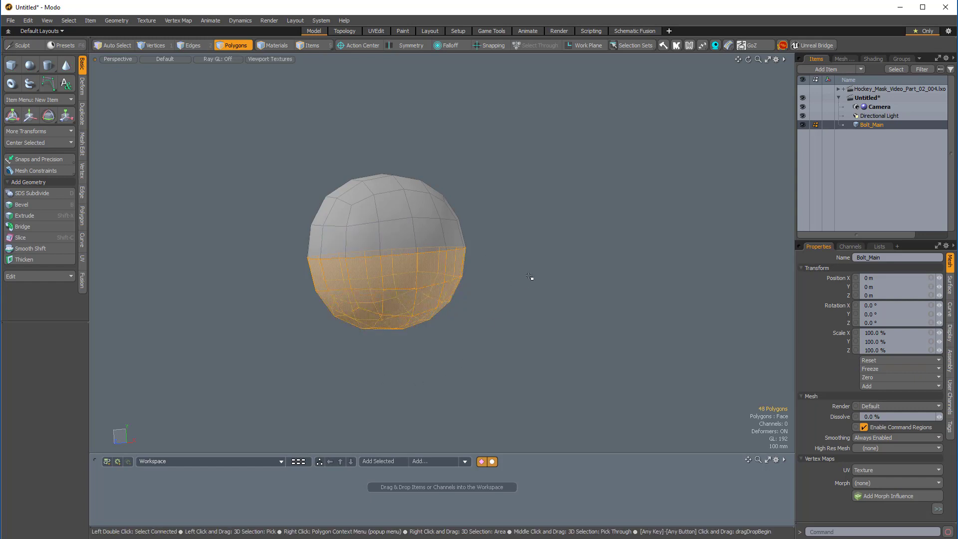
key("Delete")
Select the open boundary edge loop around the dome's underside and bring up the deformation tools for it.
left_click_drag(530, 278, 428, 149, "alt")
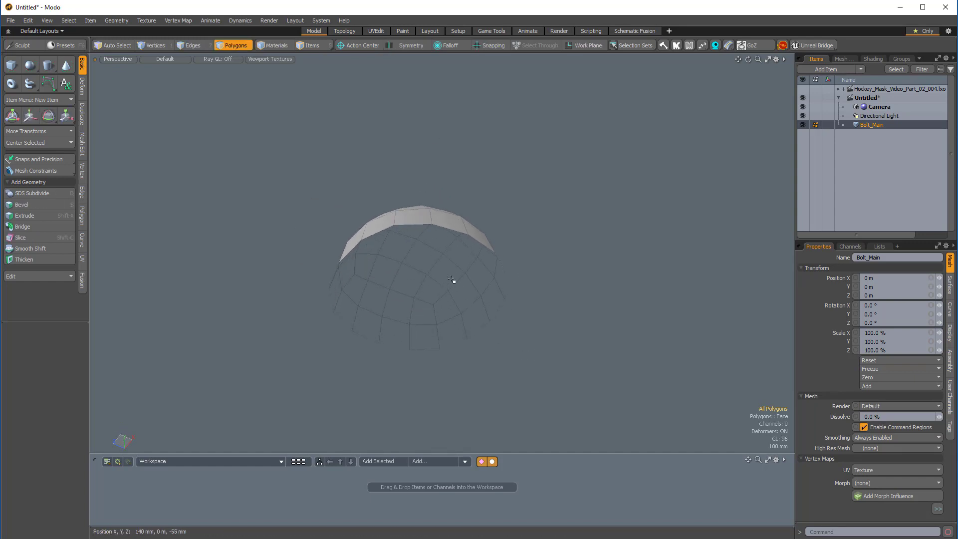
key("2")
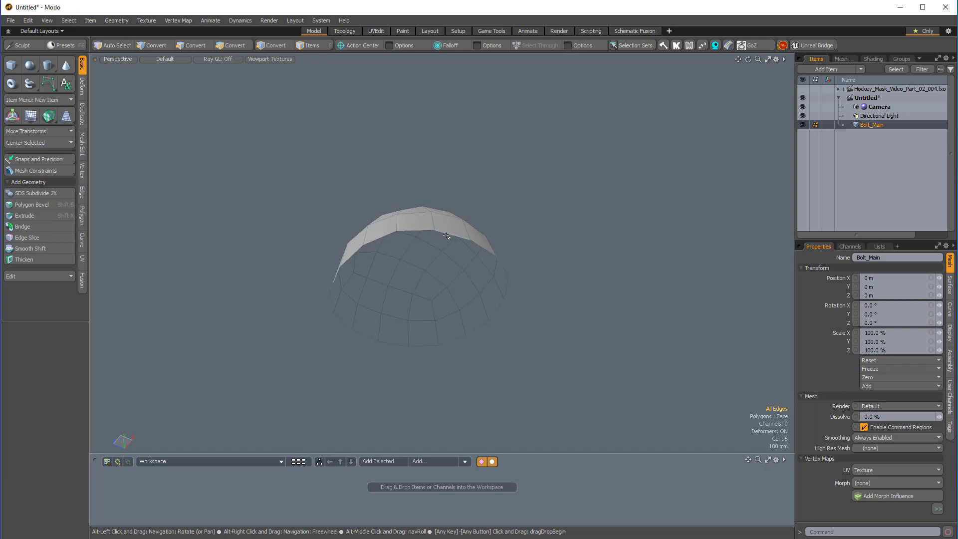
double_click(453, 234)
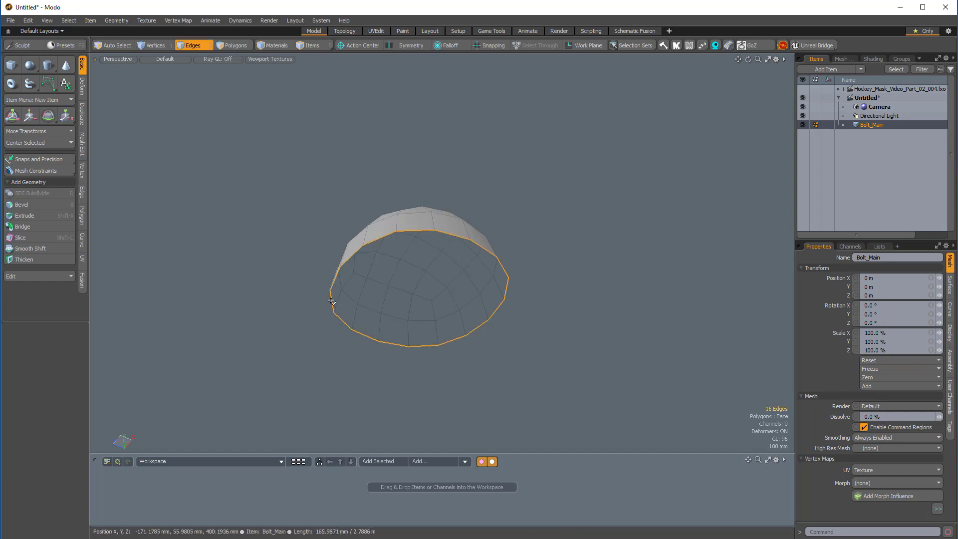
left_click_drag(453, 234, 148, 103, "alt")
left_click(83, 87)
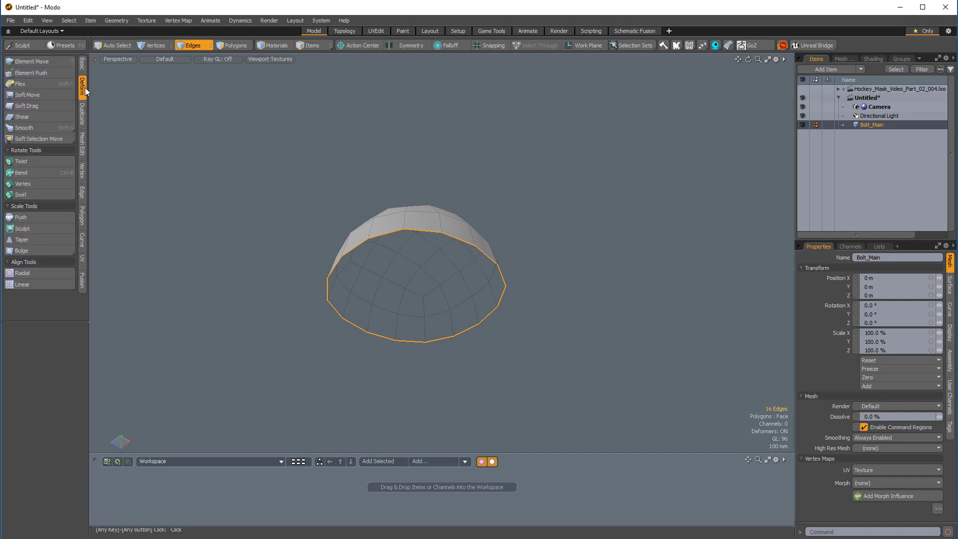
Radially align the dome's open rim edges into a circle and cap the opening with a polygon.
left_click(29, 271)
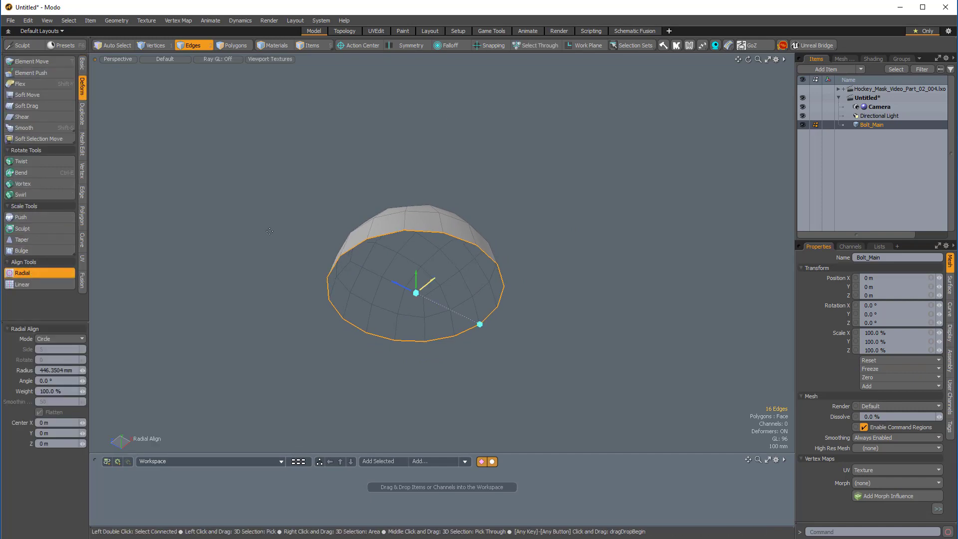
left_click_drag(328, 239, 355, 336, "alt")
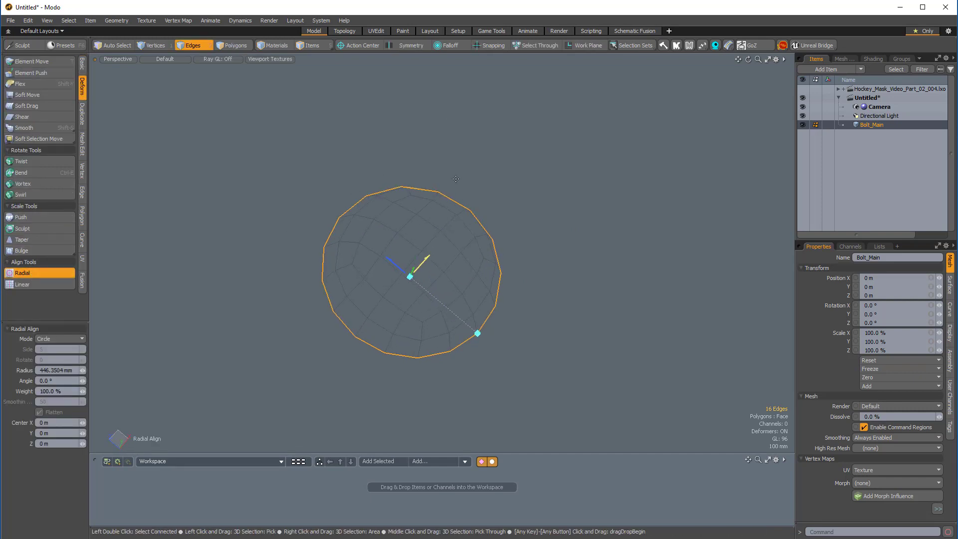
left_click_drag(456, 179, 535, 225, "alt")
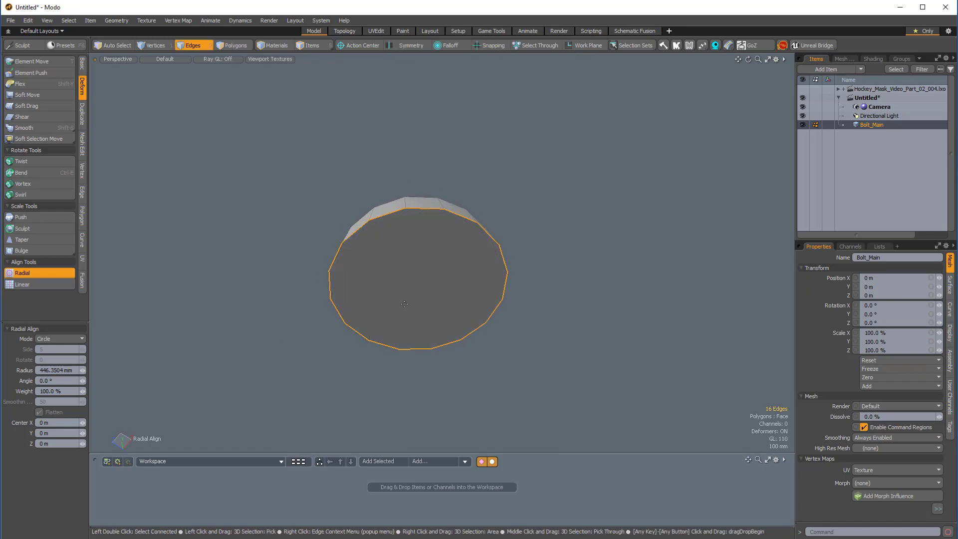
Bevel the polygon capping the dome's underside with an inset of about 169 mm.
key("3")
left_click(424, 283)
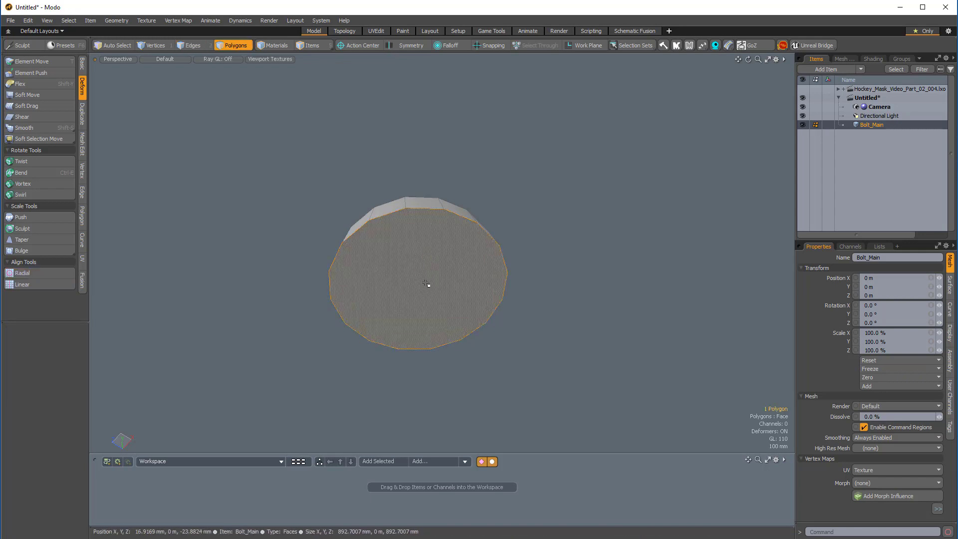
key("b")
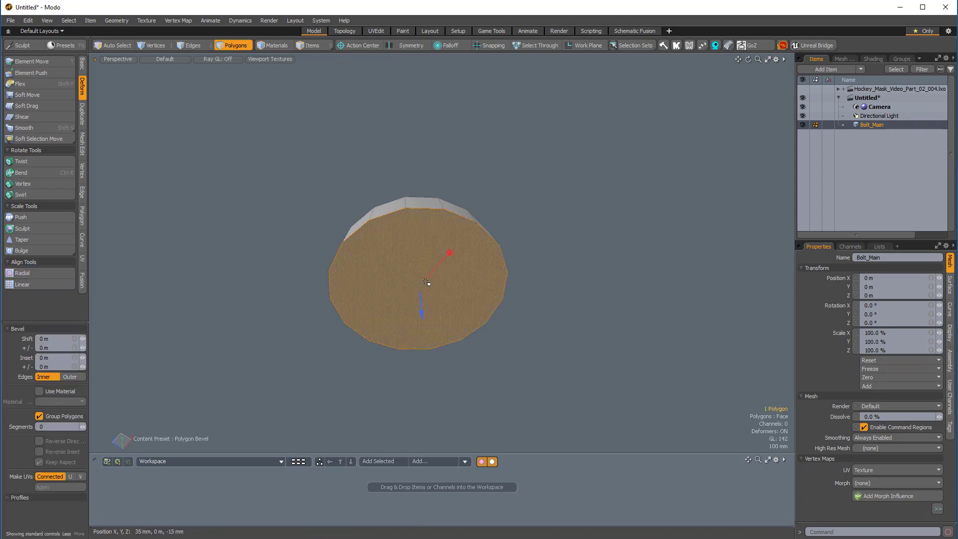
left_click_drag(428, 283, 452, 239, "alt")
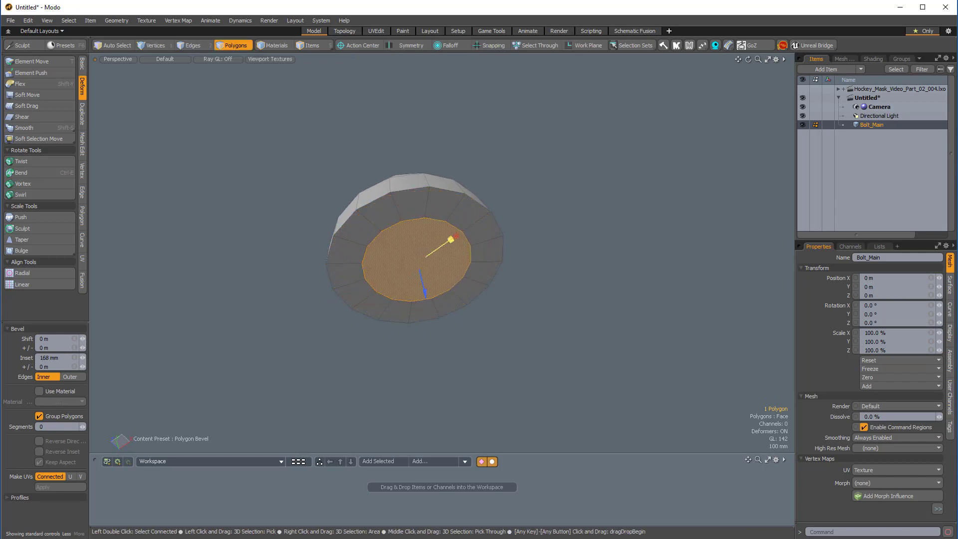
Start a new bevel on the inset polygon and shift it outward about 290 mm to form the bolt's shaft.
key("shift")
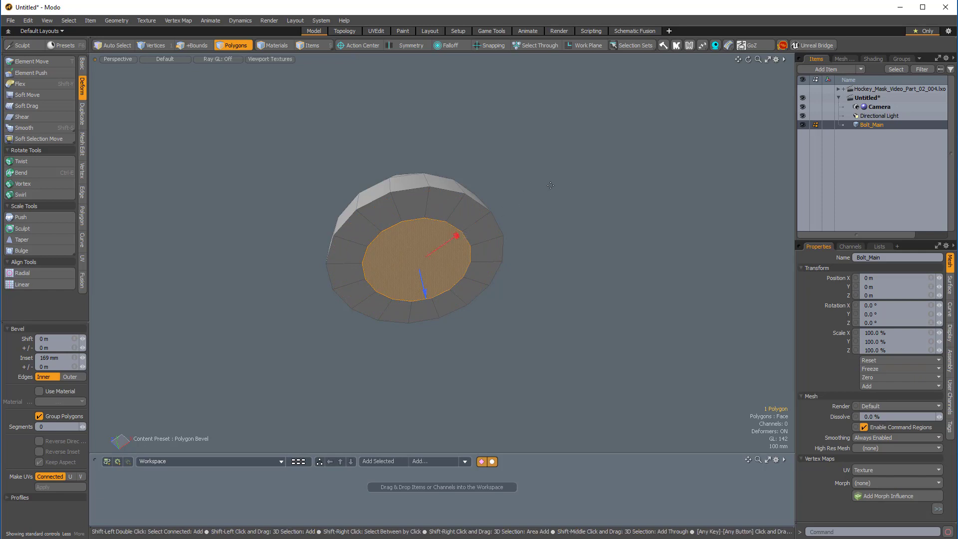
left_click(550, 185, "shift")
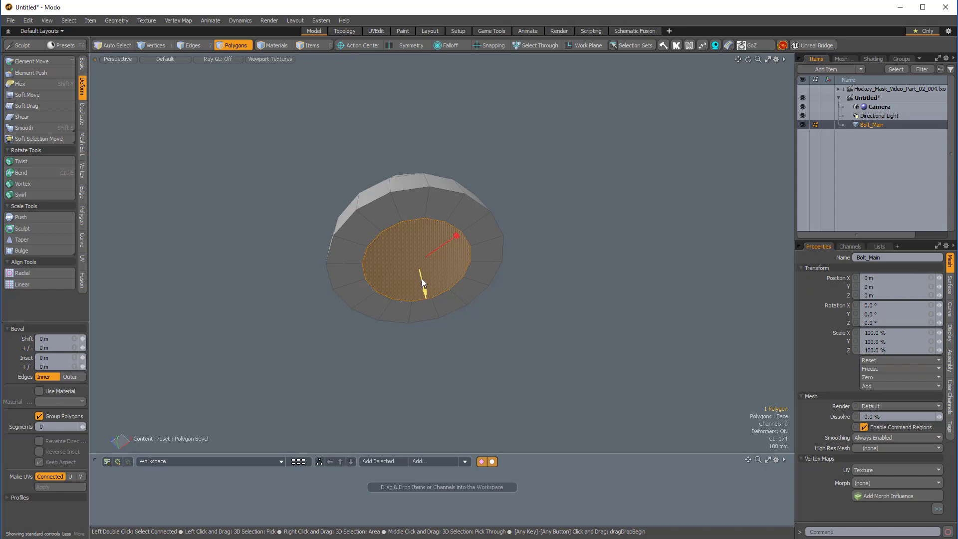
left_click_drag(421, 278, 434, 333)
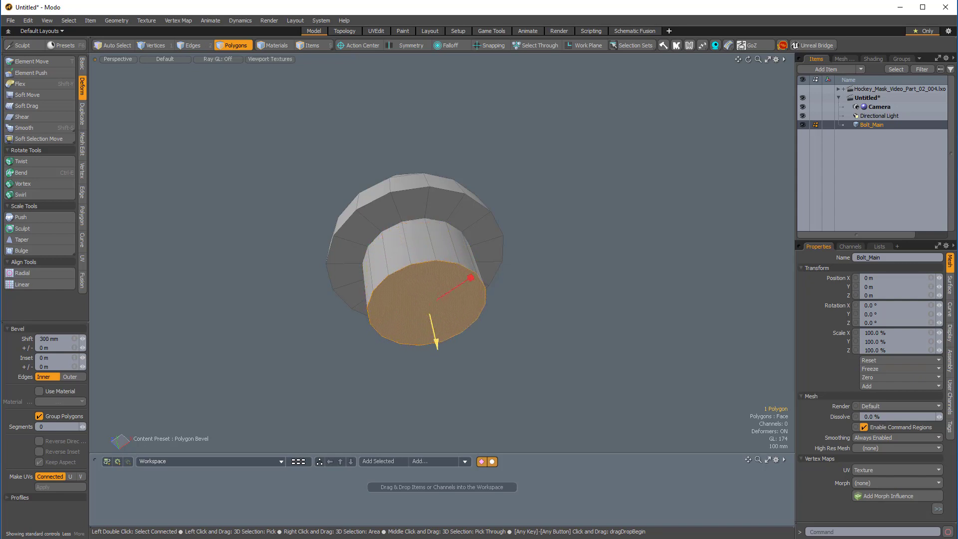
Bevel the shaft's end polygon with an inset of about 139 mm and delete the inner polygon.
mouse_move(602, 236)
left_mouse_down("alt")
mouse_move(644, 261)
mouse_move(591, 294)
mouse_move(593, 248)
left_mouse_up("alt")
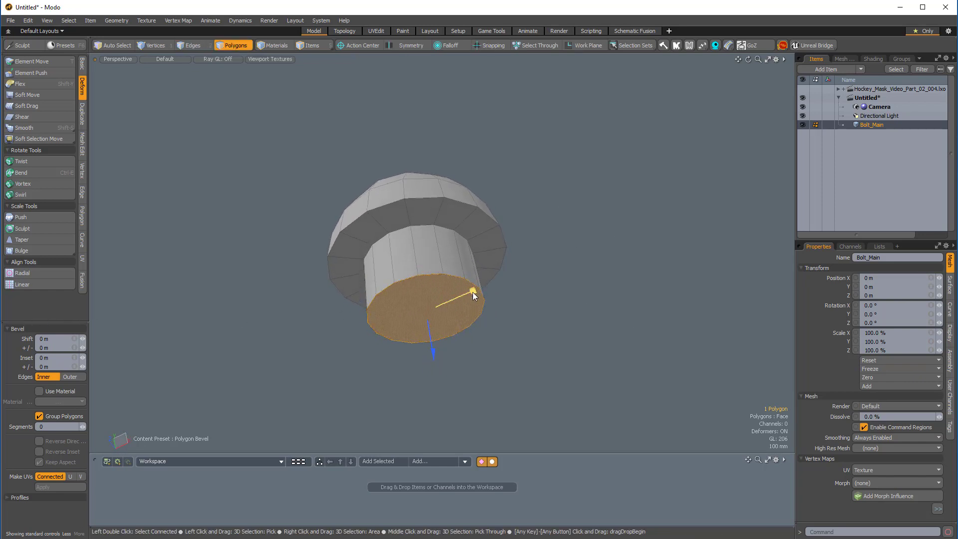
left_click_drag(472, 290, 469, 292)
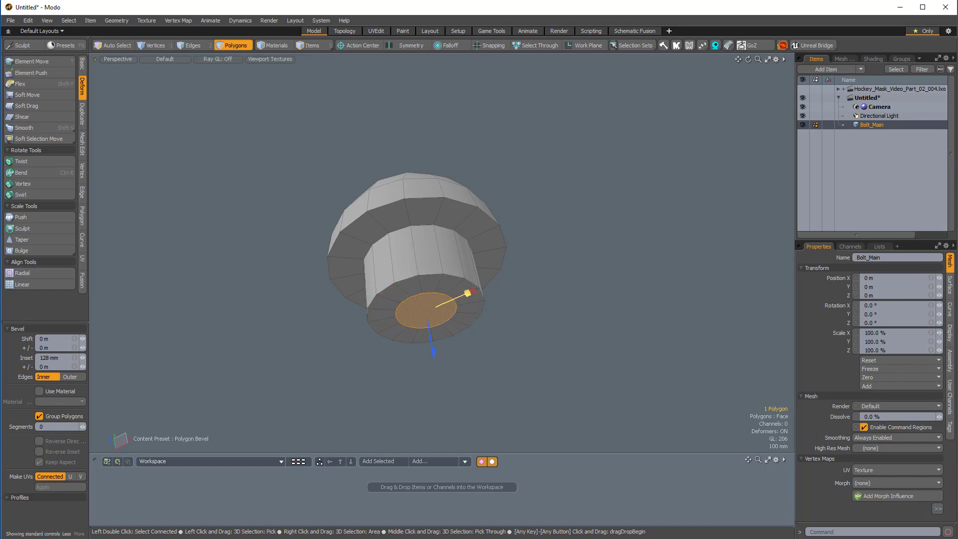
left_click_drag(443, 343, 453, 184, "alt")
key("Delete")
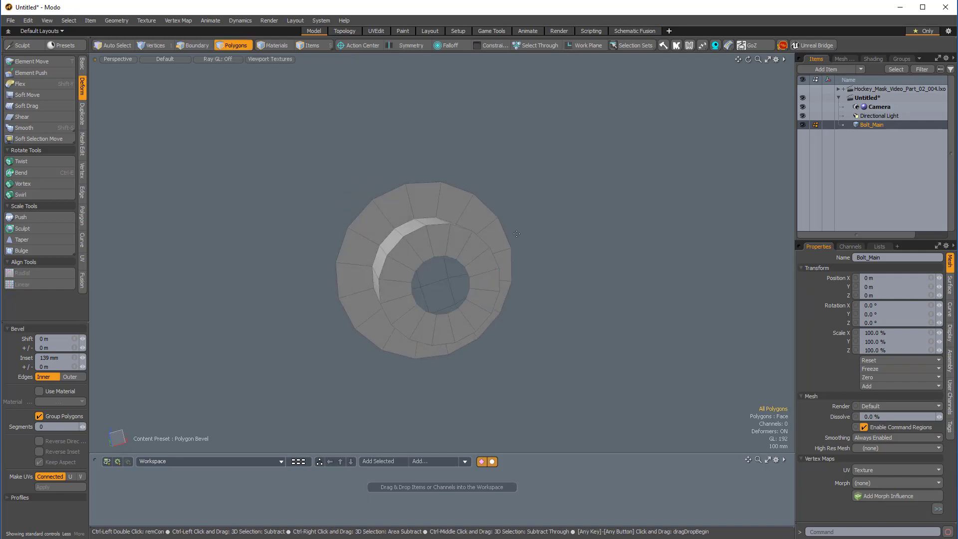
Bridge the two opposite groups of four edges on the hole in the shaft's end to close it with a quad grid.
left_click_drag(482, 384, 443, 327, "alt")
scroll(486, 290, "up", 2)
left_click_drag(486, 290, 433, 328, "alt")
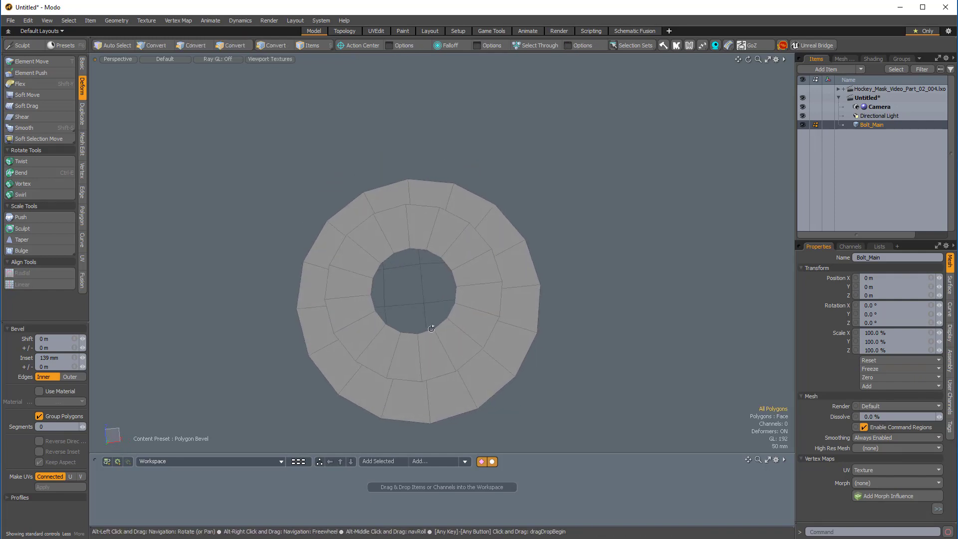
scroll(443, 290, "up", 2)
left_click_drag(445, 289, 426, 328, "alt")
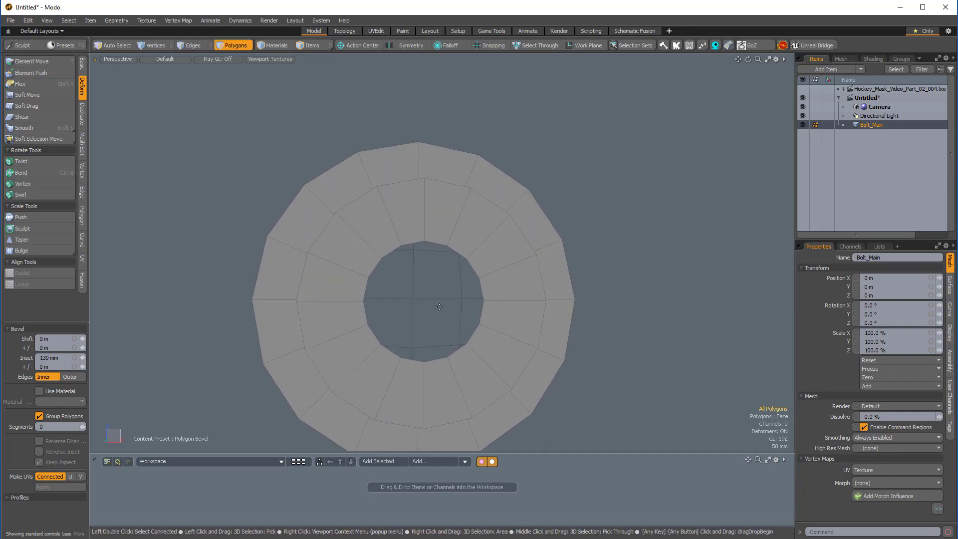
key("2")
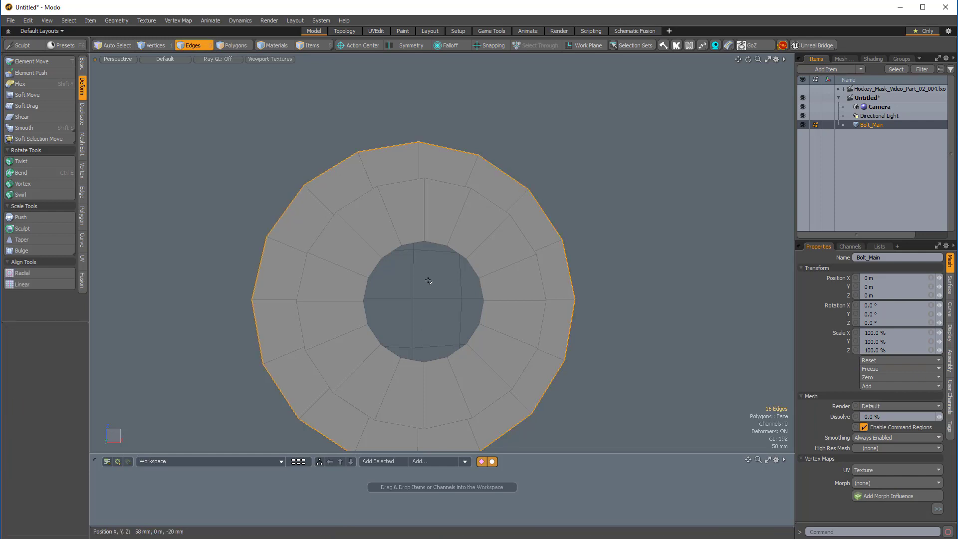
left_click(370, 273)
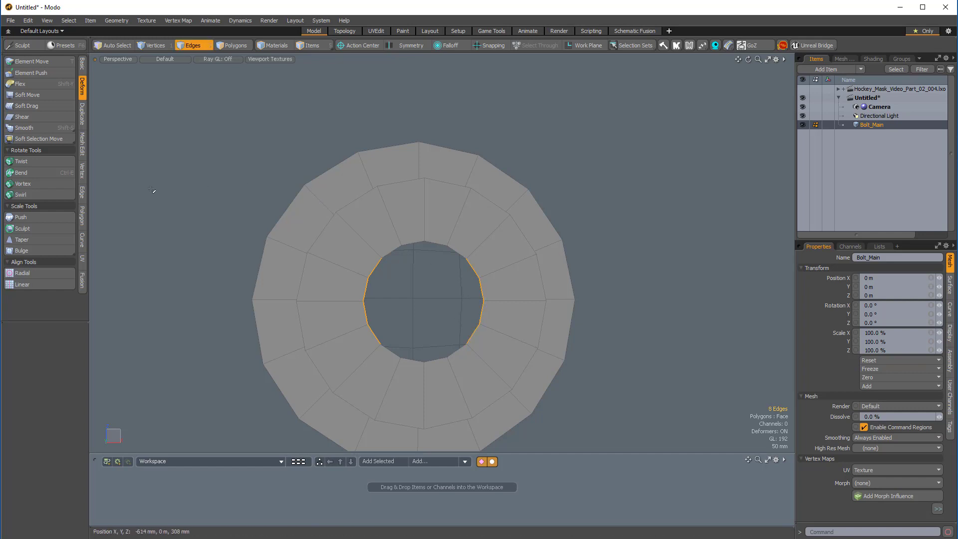
left_click(82, 193)
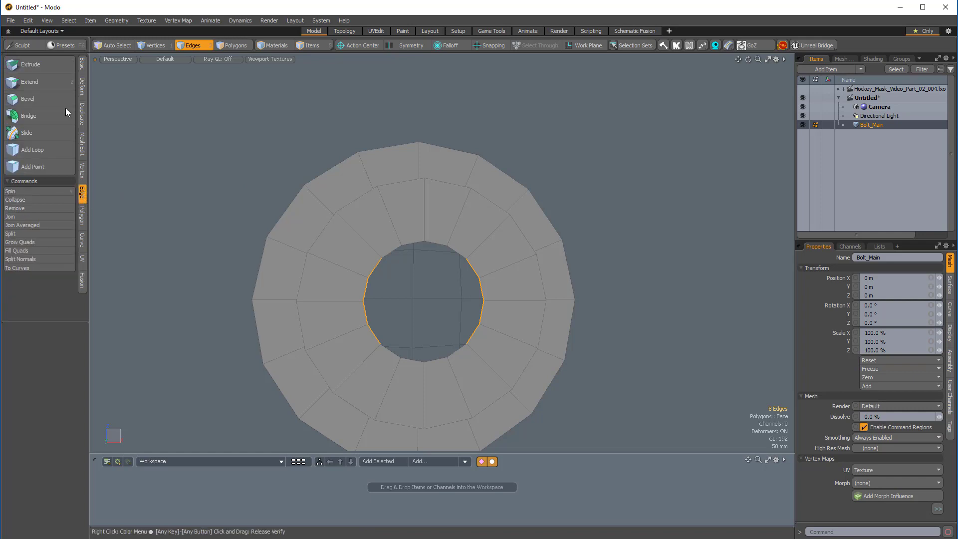
left_click(31, 117)
left_click(287, 130)
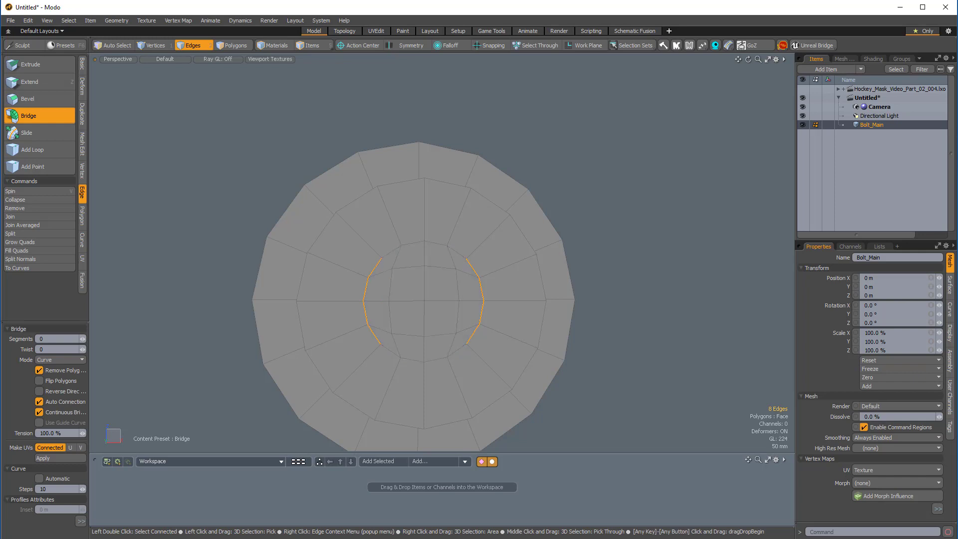
Smooth the four central polygons of the shaft's end cap at strength 1.0 and clear the selection.
left_click_drag(519, 314, 439, 295, "alt")
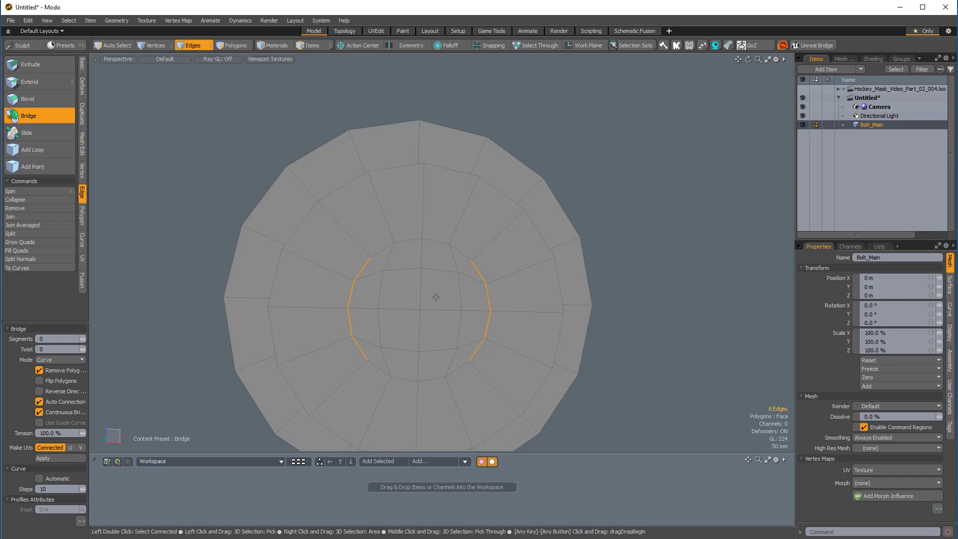
key("3")
left_click_drag(414, 290, 423, 323, "shift")
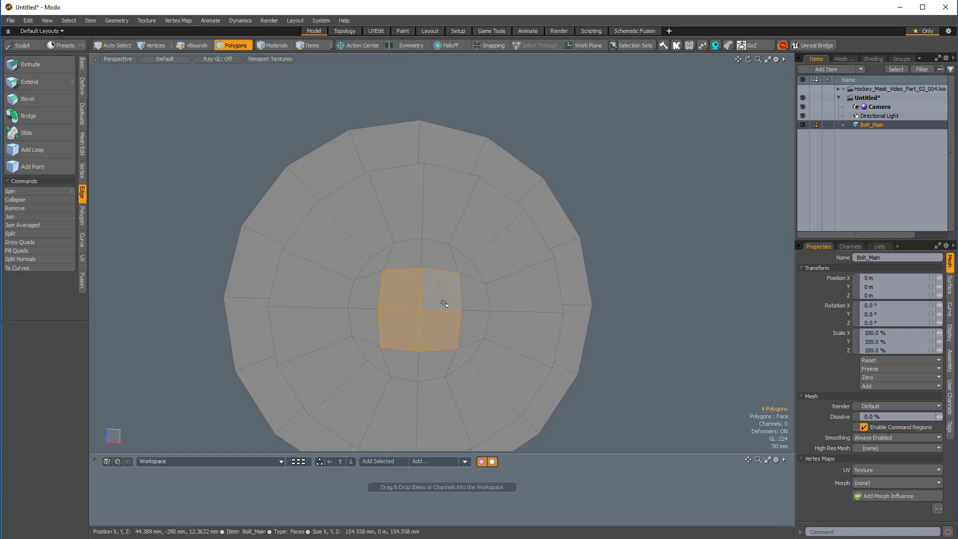
key("shift+s")
left_click_drag(509, 260, 492, 334)
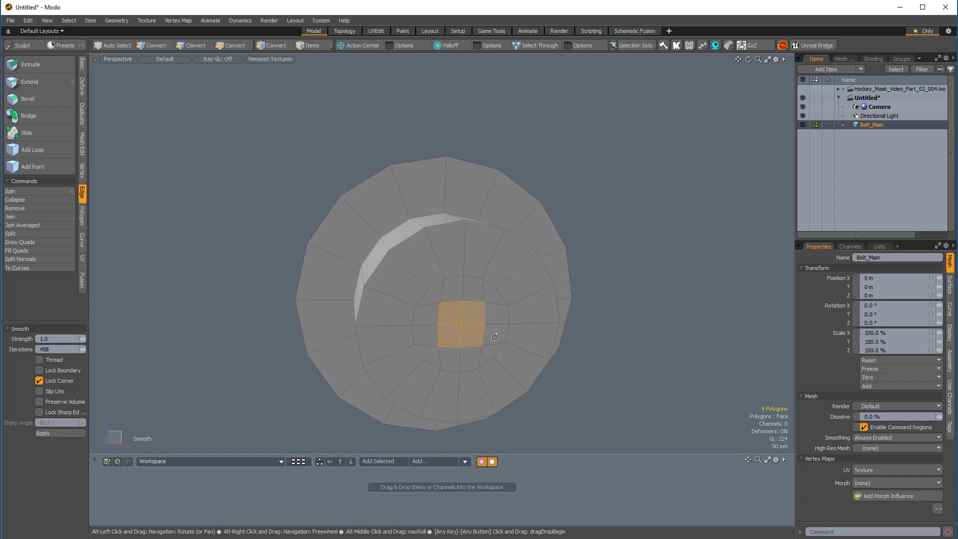
key("q")
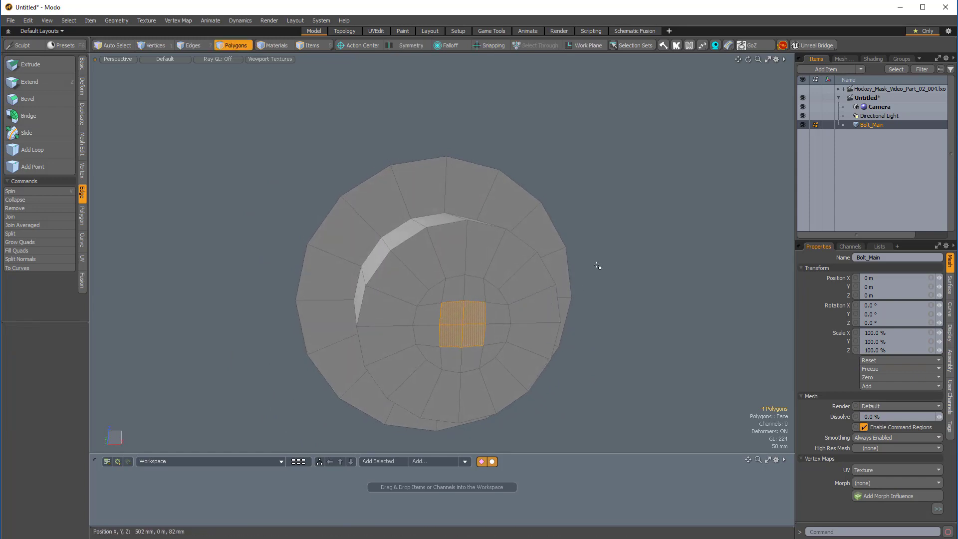
left_click(628, 250)
Loop slice the shaft's vertical edges with a uniform count of 2.
left_click_drag(547, 193, 461, 249, "alt")
key("2")
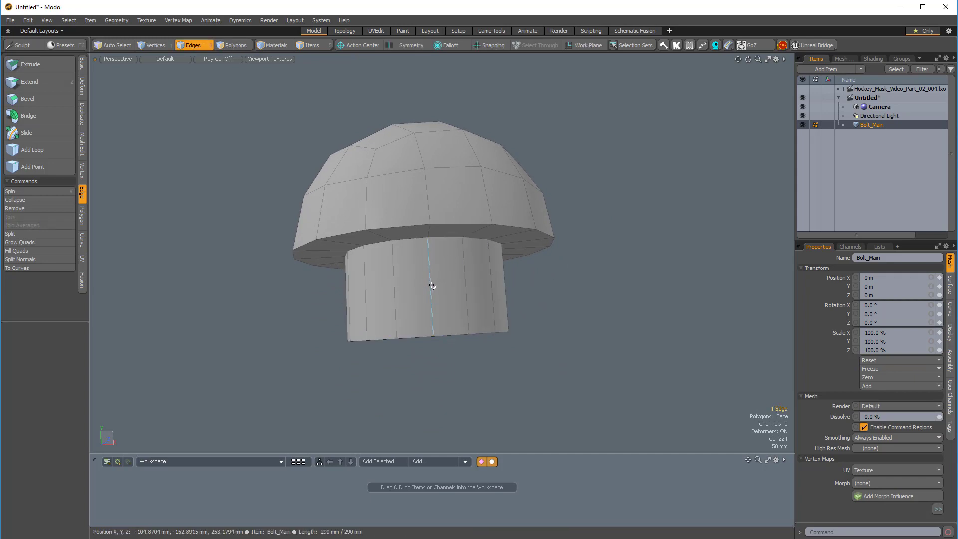
key("alt+c")
left_click_drag(446, 282, 452, 285, "alt")
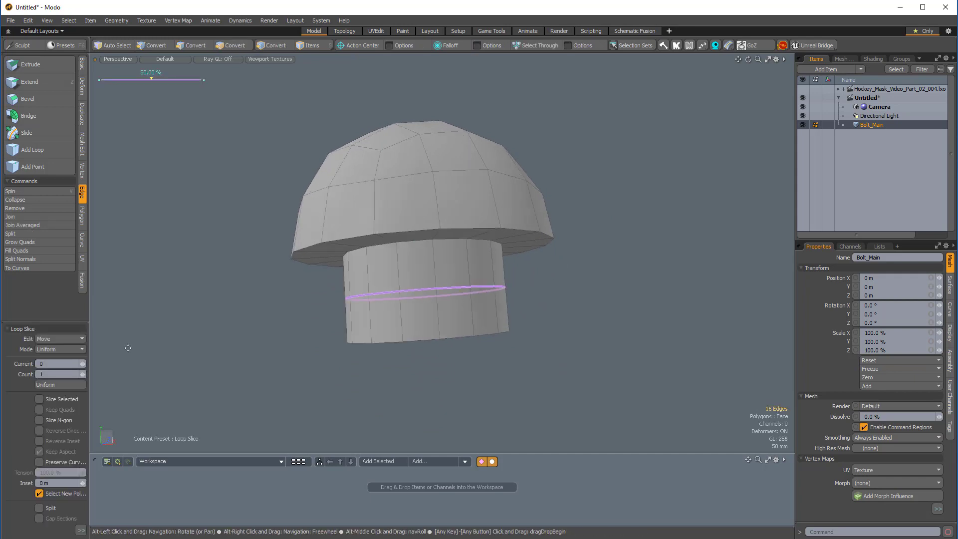
left_click(85, 373)
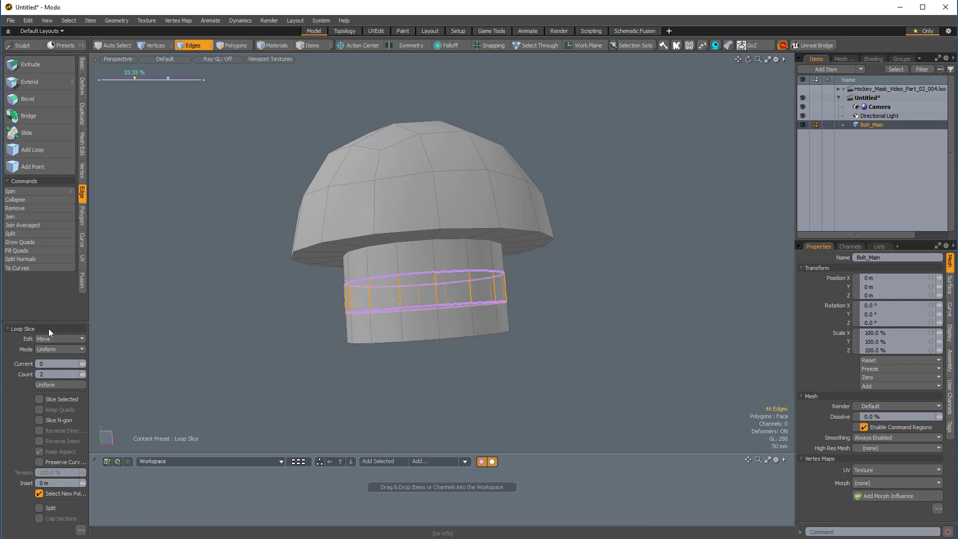
left_click_drag(519, 280, 582, 249, "alt")
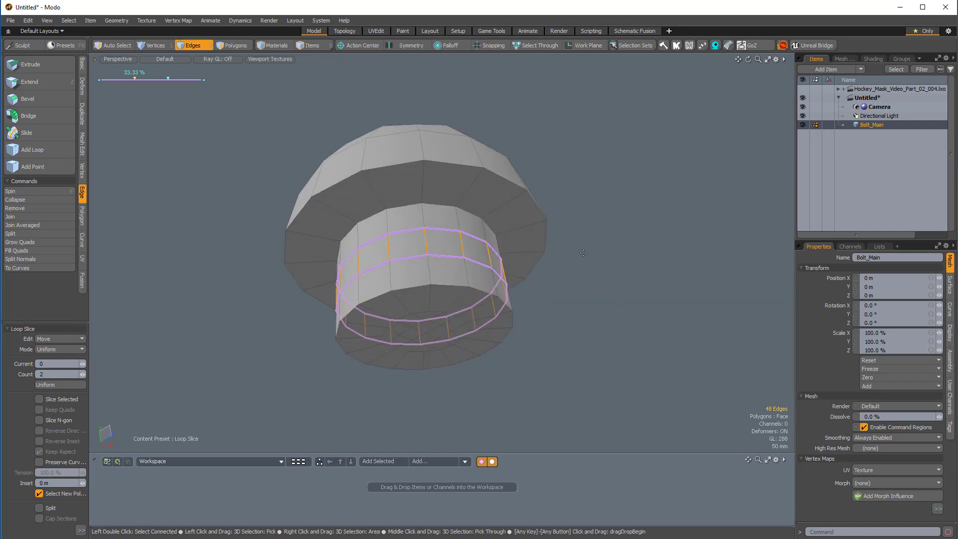
left_click(620, 243)
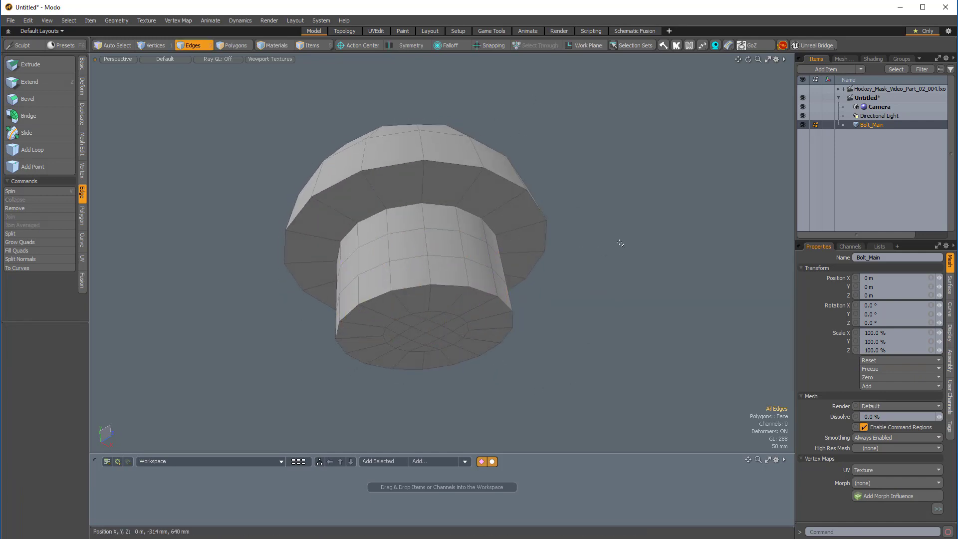
Check the subdivided shape, select the head's rim, shaft base and shaft end edge loops, and bevel them unsubdivided by about 26 mm.
key("Tab")
left_click_drag(621, 242, 462, 229, "alt")
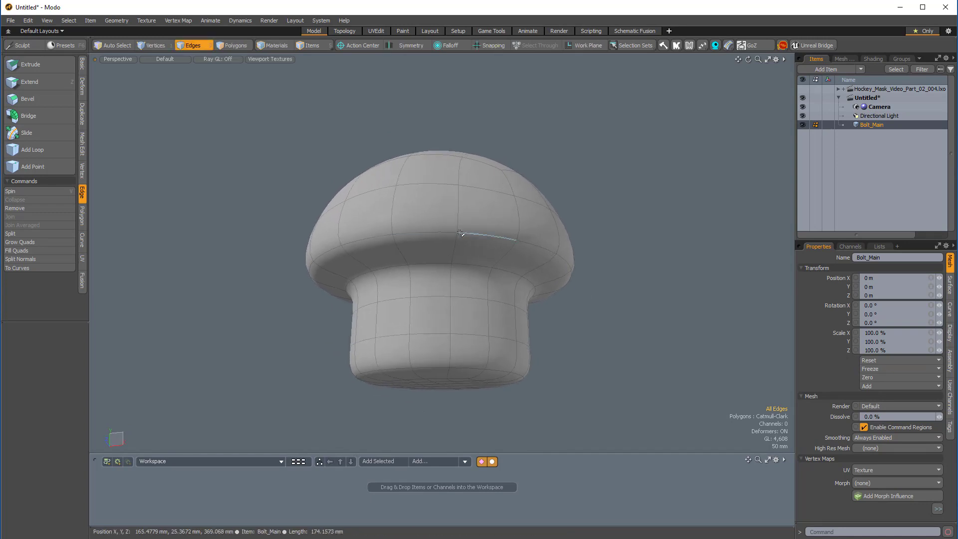
left_click_drag(465, 373, 468, 348, "alt")
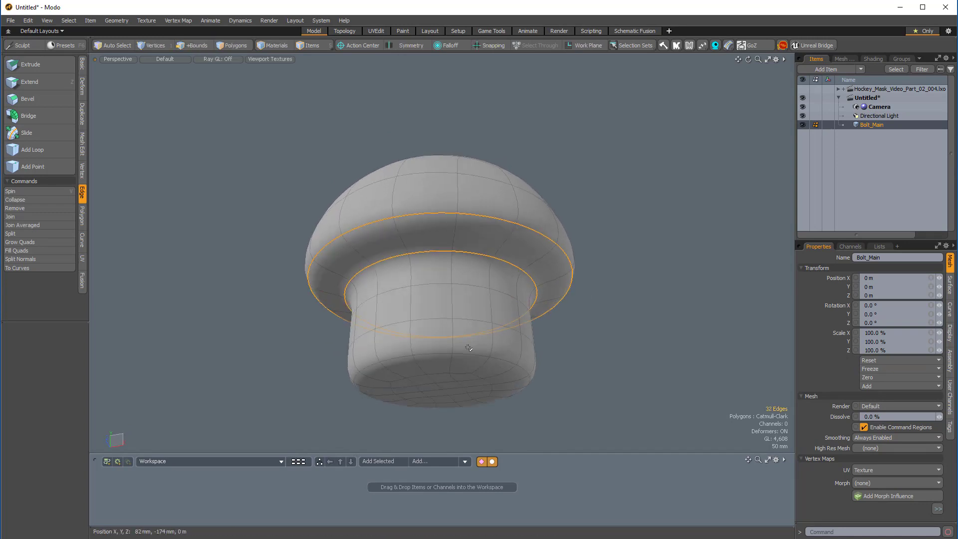
double_click(469, 356, "shift")
left_click_drag(572, 306, 581, 323, "alt")
key("Tab")
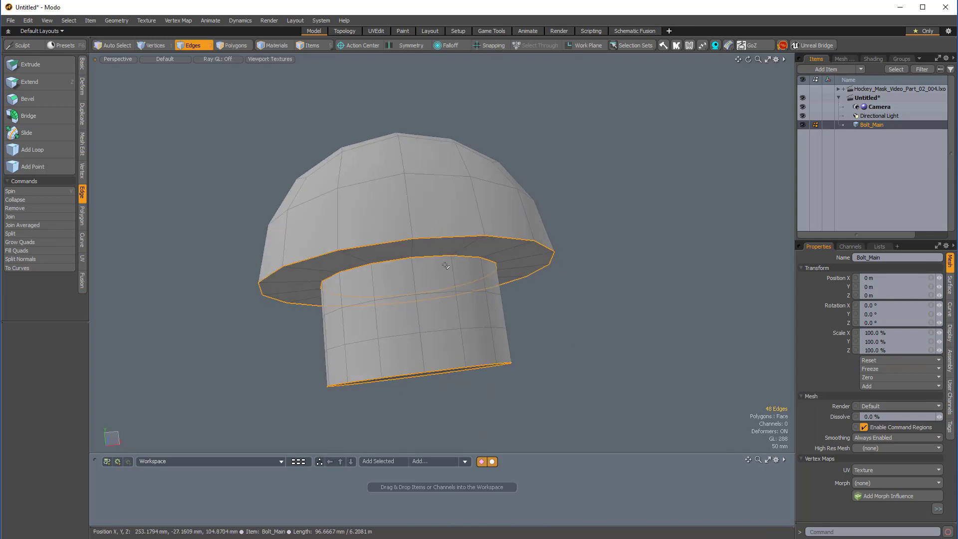
key("b")
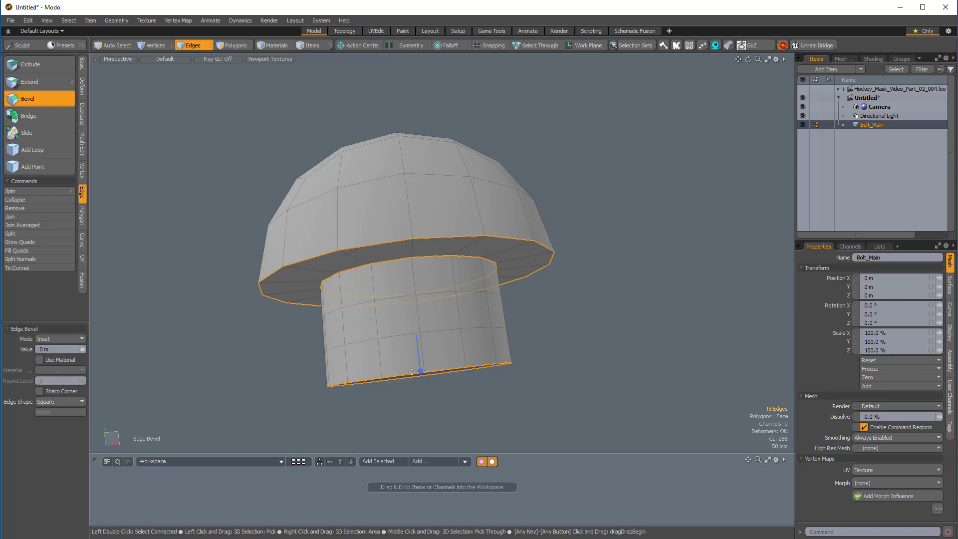
left_click_drag(420, 357, 425, 379, "alt")
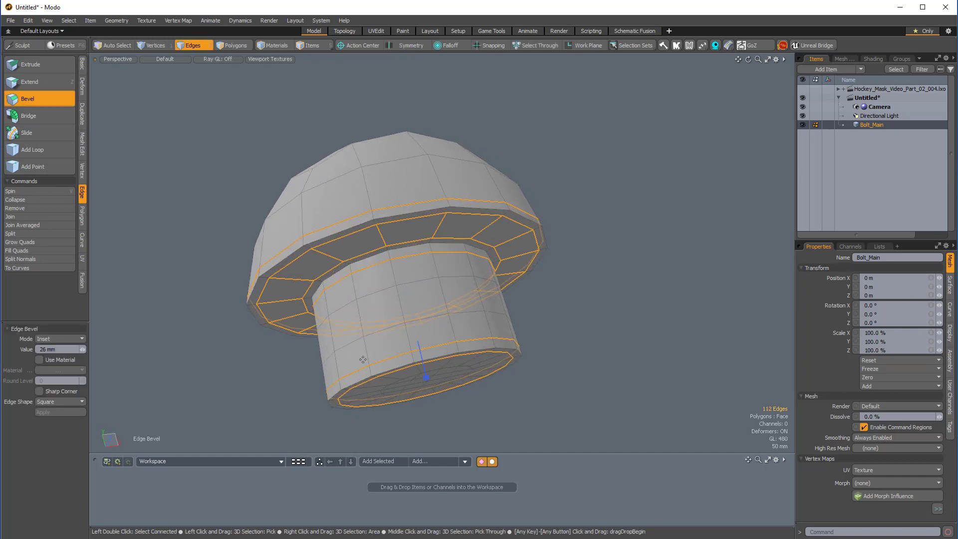
Try the Round edge shape on the bevel, inspect it, and set the edge shape back to Square.
left_click(47, 403)
left_click(51, 395)
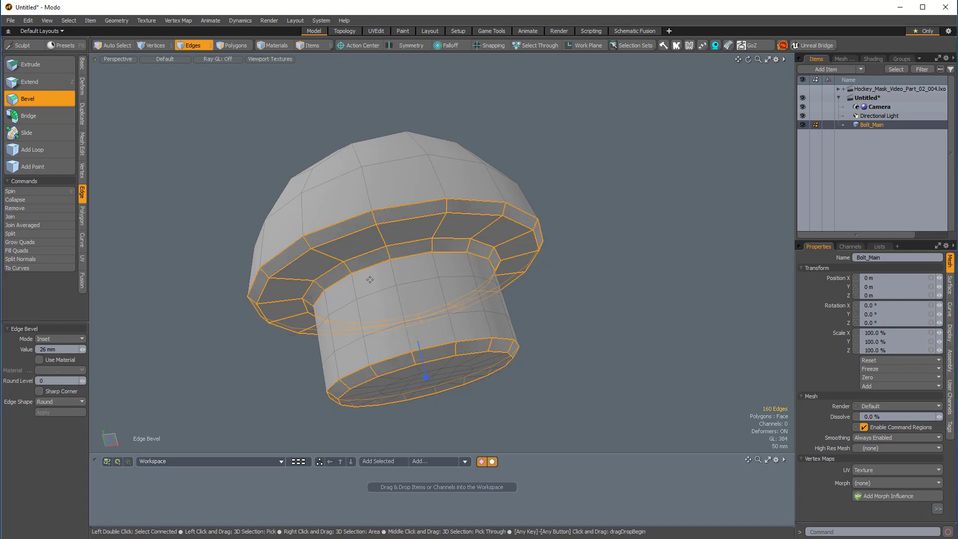
left_click_drag(370, 279, 69, 357, "alt")
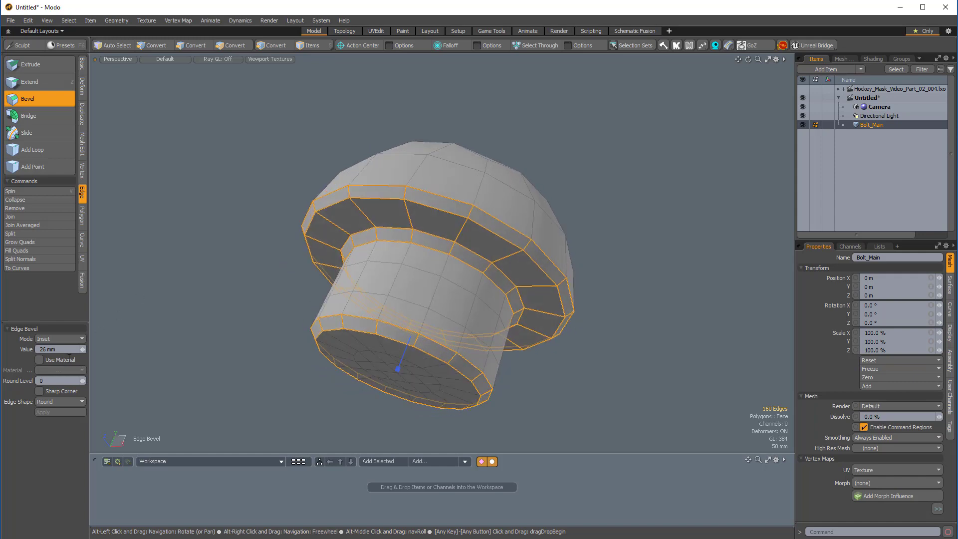
left_click(47, 401)
left_click(50, 410)
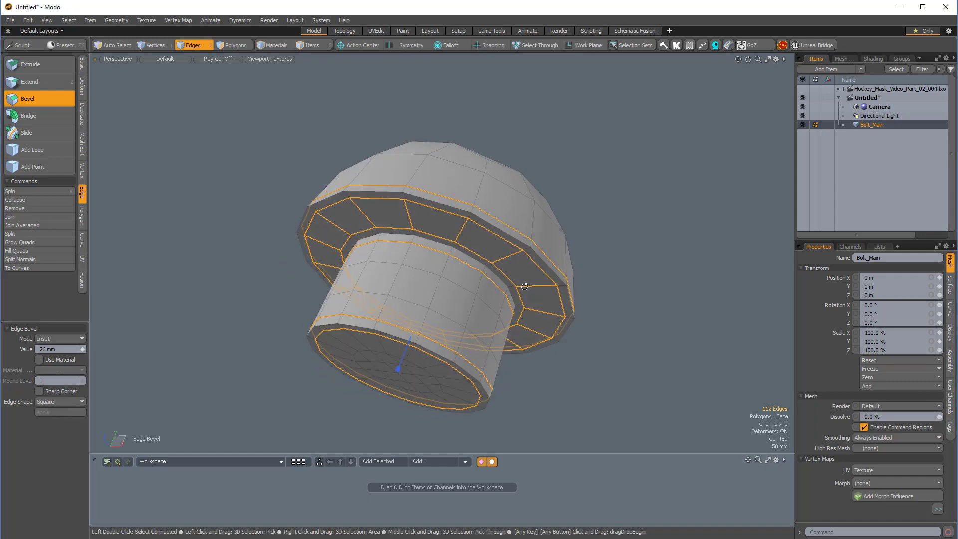
Reduce the edge bevel to about 18 mm, clear the edge selection and turn on Catmull-Clark subdivision.
left_click_drag(403, 362, 382, 362)
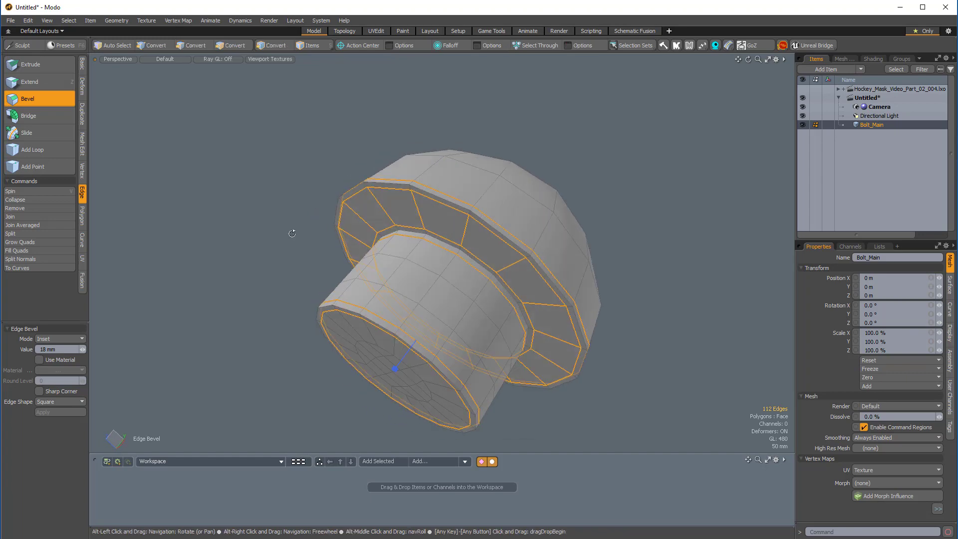
left_click_drag(289, 231, 560, 220, "alt")
key("space")
left_click(611, 295)
scroll(582, 302, "down", 2)
key("Tab")
Select the four central polygons on top of the bolt head.
left_click_drag(391, 208, 456, 315, "alt")
key("3")
left_click(435, 204)
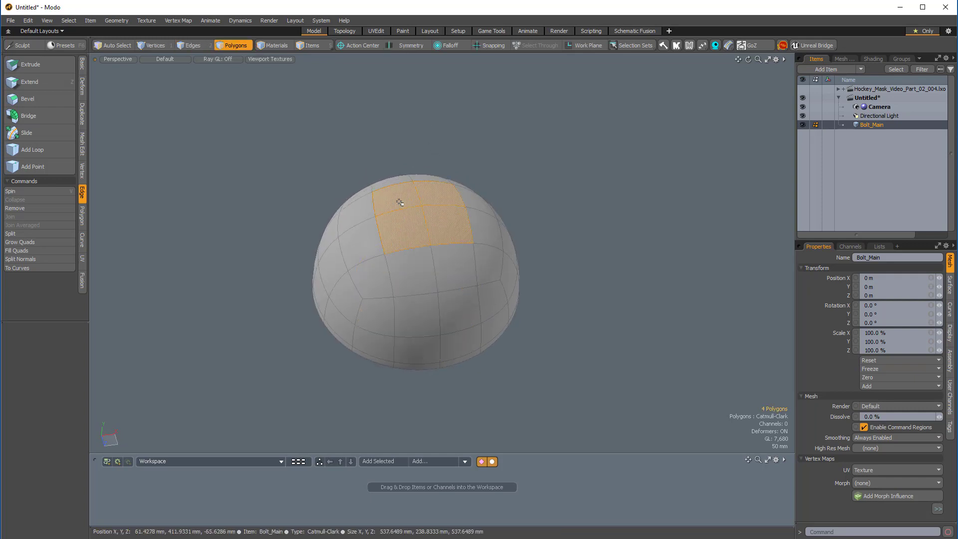
Try lowering the four selected top polygons by about 104 mm, and undo the move.
key("w")
left_click_drag(452, 240, 417, 159, "alt")
left_click_drag(453, 186, 460, 220, "alt")
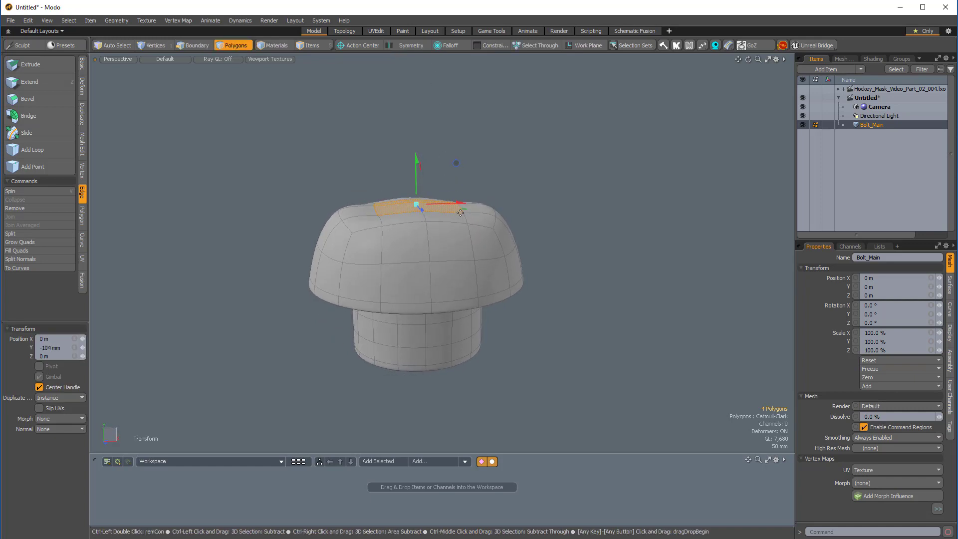
key("ctrl+z")
Grow the selection by one ring, flatten it to about 66.5% along Y, lower it and clear the selection.
key("shift")
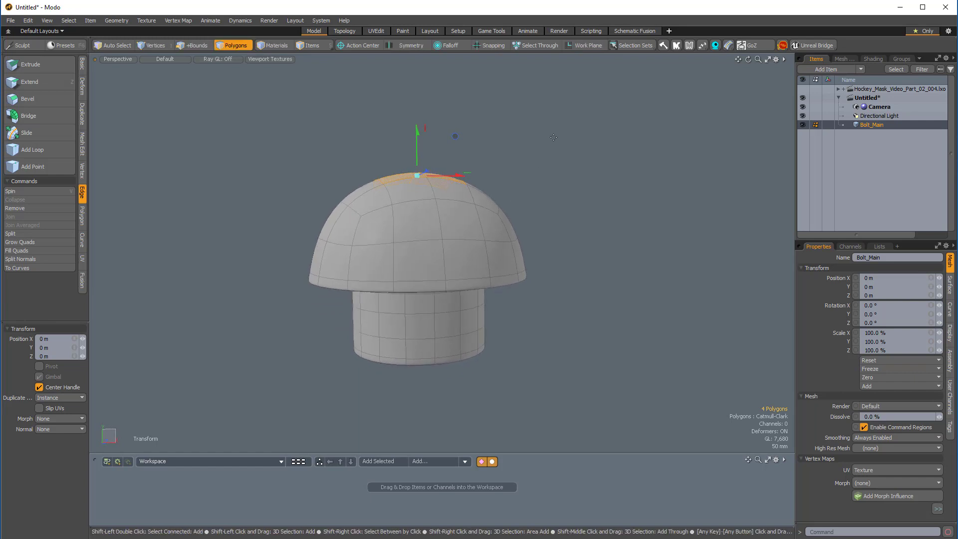
key("shift+Up")
mouse_move(456, 155)
left_mouse_down("alt")
mouse_move(472, 294)
mouse_move(439, 152)
mouse_move(456, 172)
mouse_move(455, 164)
left_mouse_up("alt")
key("r")
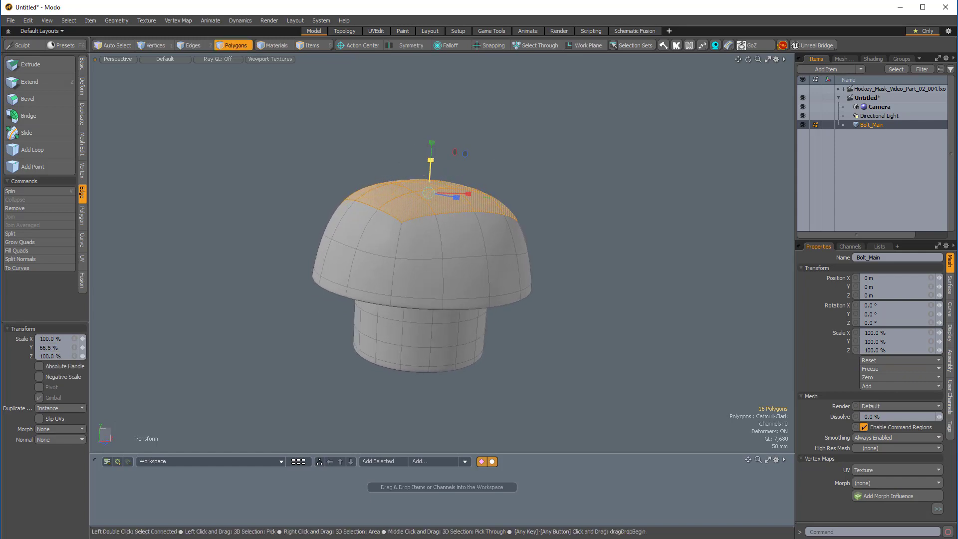
key("w")
left_click_drag(432, 150, 434, 233)
key("q")
left_click(609, 210)
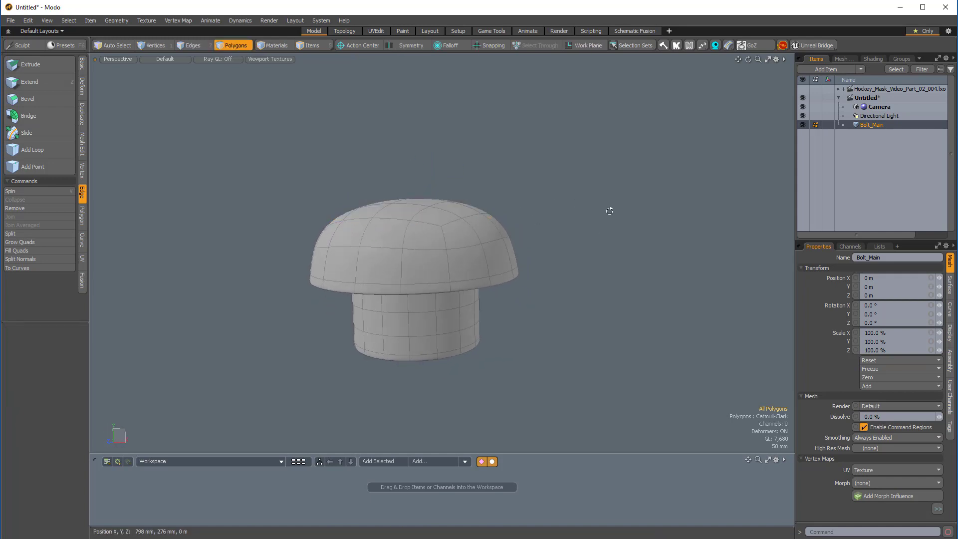
Select the upper polygons of the bolt head, lower them slightly and scale them to about 102.5% in X and Z.
left_click_drag(610, 210, 470, 243, "alt")
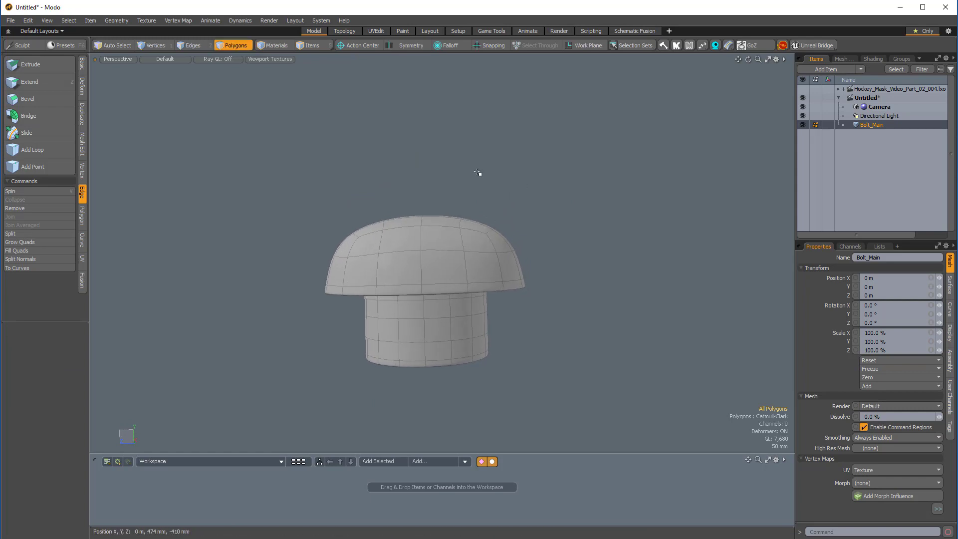
right_click_drag(577, 230, 574, 226)
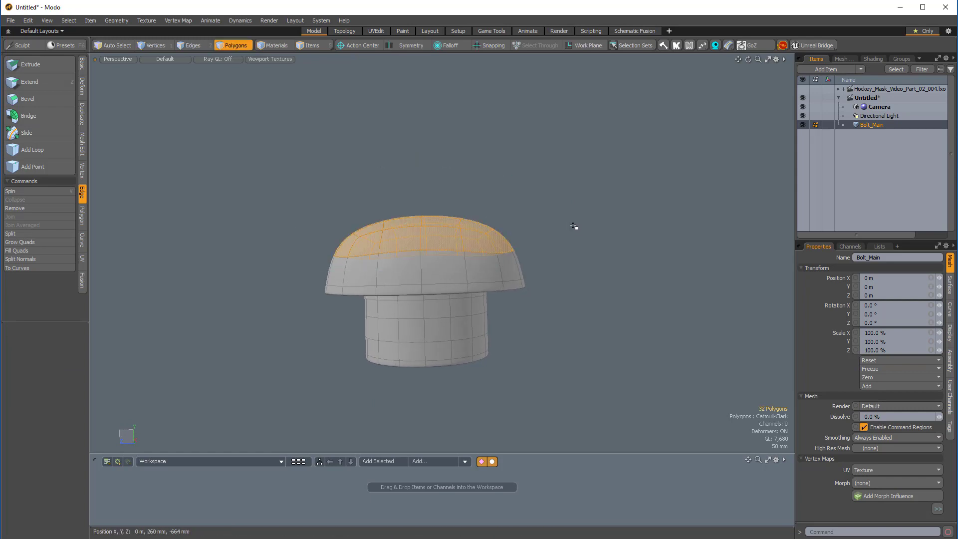
key("w")
left_click_drag(423, 196, 407, 251)
key("r")
scroll(407, 251, "up", 4, "alt")
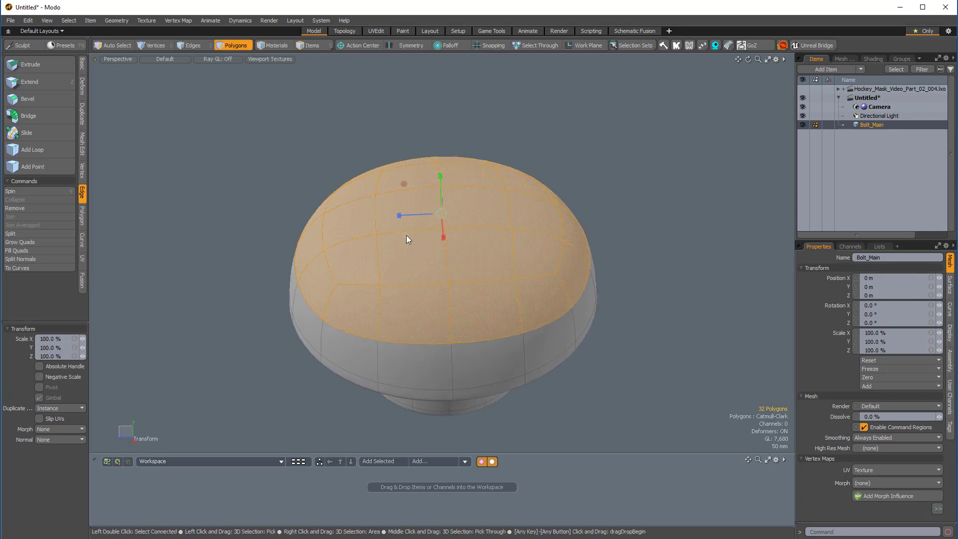
left_click_drag(407, 235, 408, 236)
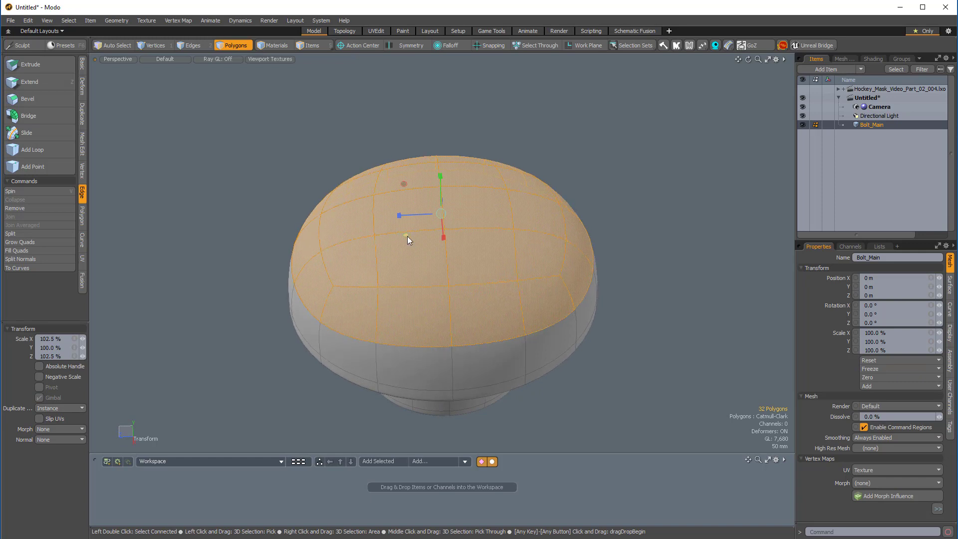
left_click_drag(495, 267, 498, 233, "alt")
key("q")
left_click(635, 213)
Toggle the subdivision modes and examine the reshaped bolt head from above and from the side.
scroll(494, 265, "down", 3, "alt")
left_click_drag(487, 269, 429, 258, "alt")
key("shift+Tab")
key("Tab")
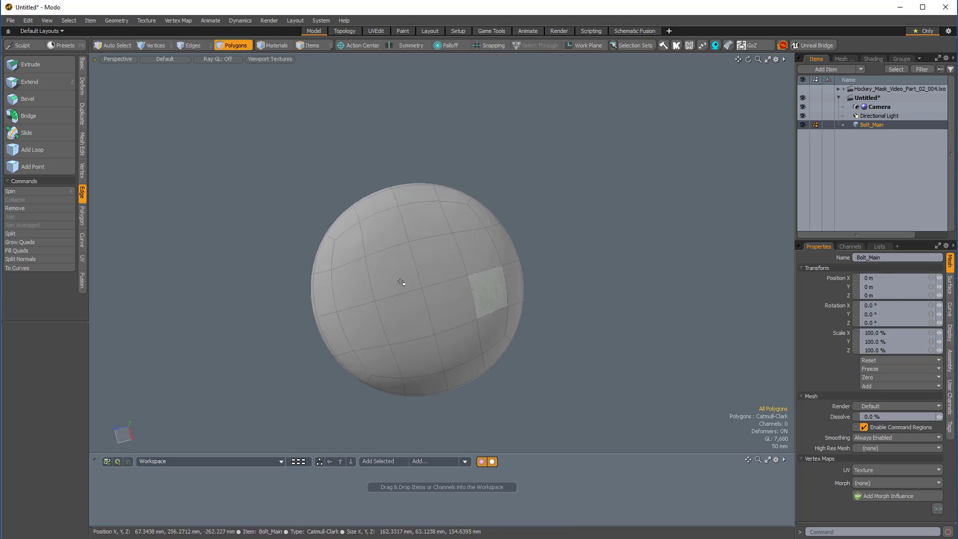
left_click_drag(488, 291, 464, 250, "ctrl+alt")
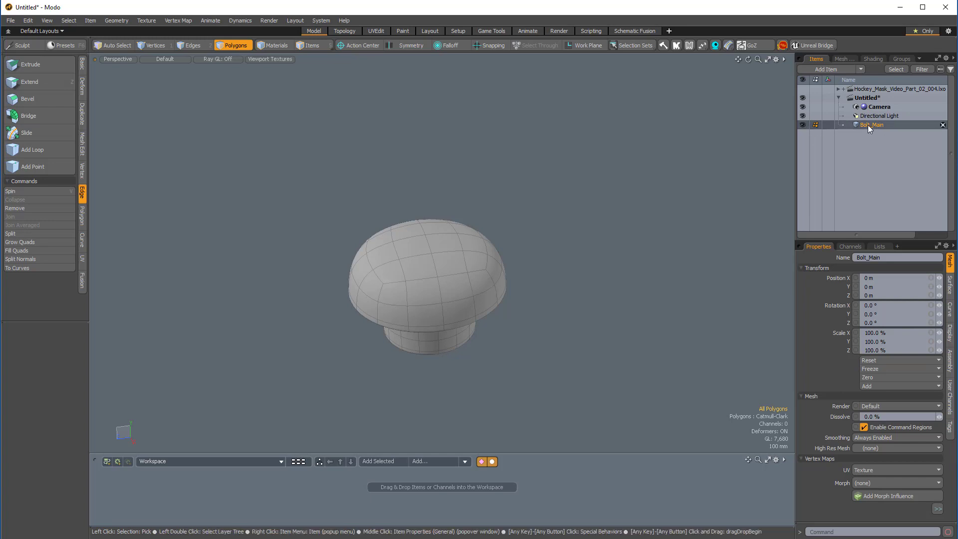
Hide Bolt_Main and add a new mesh item named Slot_A.
left_click(802, 125)
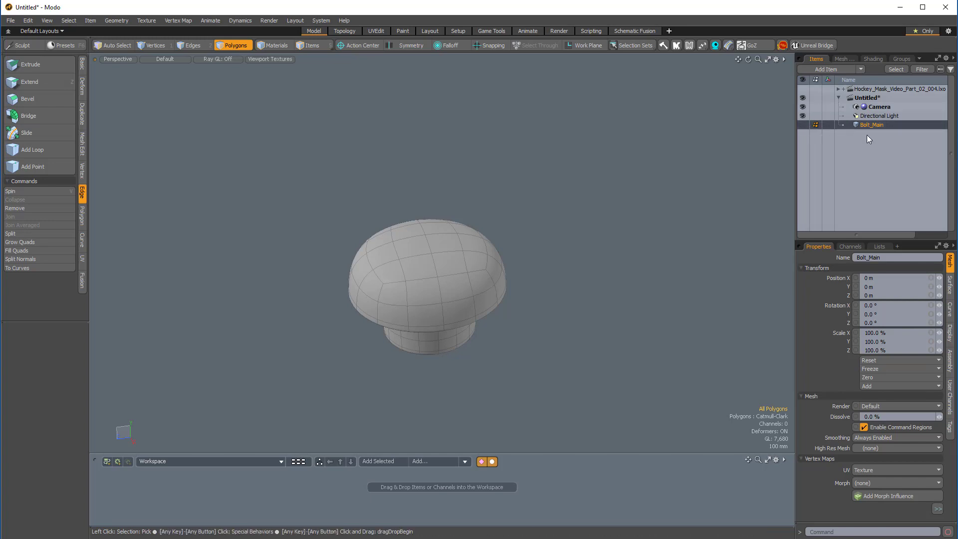
key("n")
left_click_drag(864, 124, 868, 136)
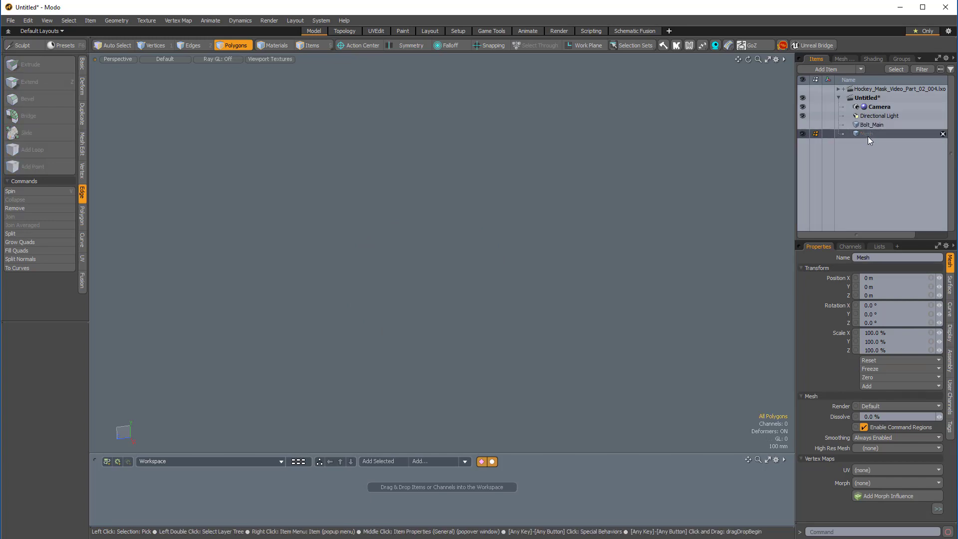
double_click(870, 134)
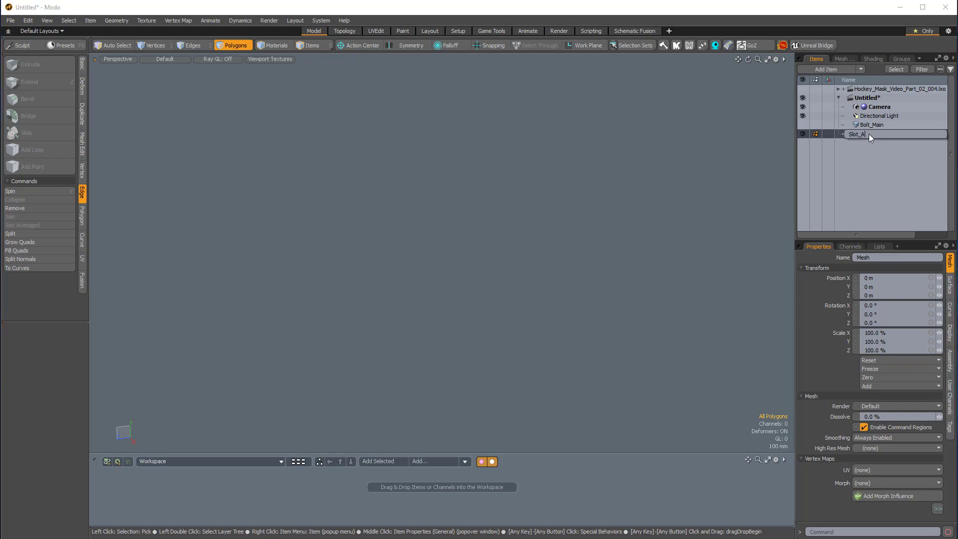
key("Return")
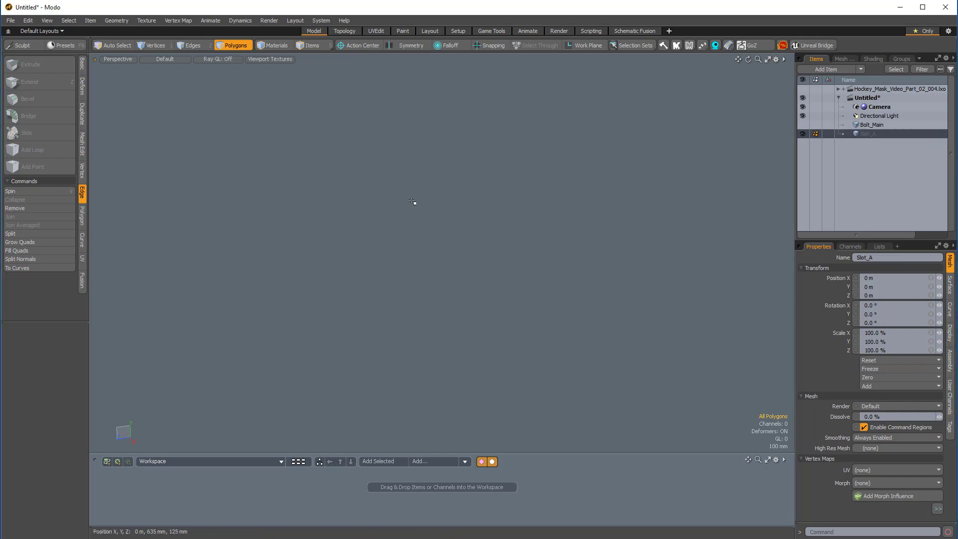
Add a default cube to the Slot_A mesh.
left_click(83, 64)
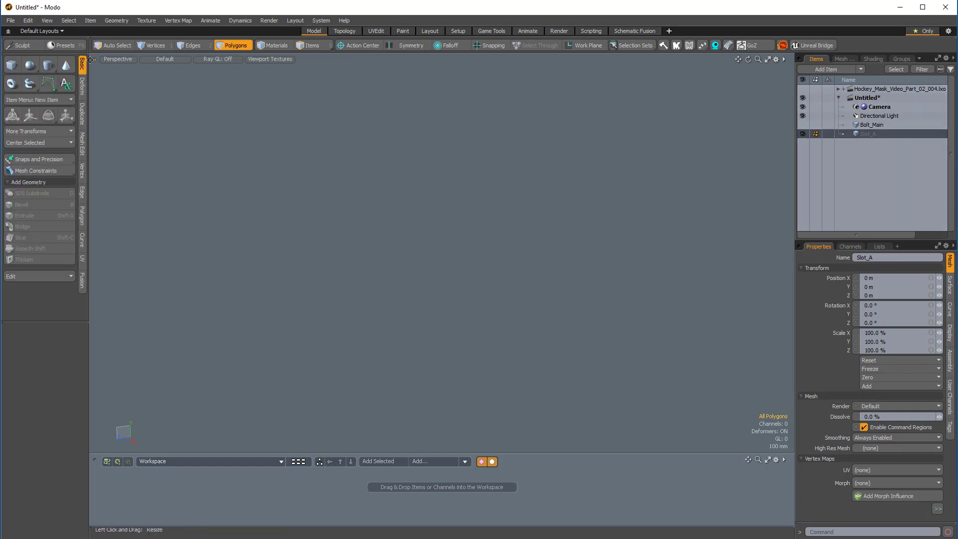
left_click(12, 65)
left_click_drag(407, 225, 506, 242, "alt")
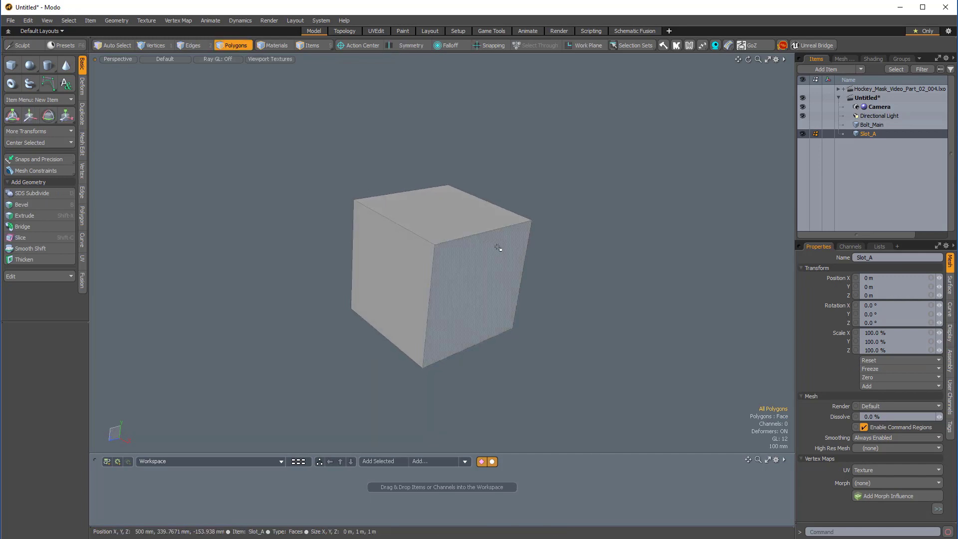
Select all six cube polygons and scale them to about 11.5% along Z to form a thin slab.
left_click(475, 249)
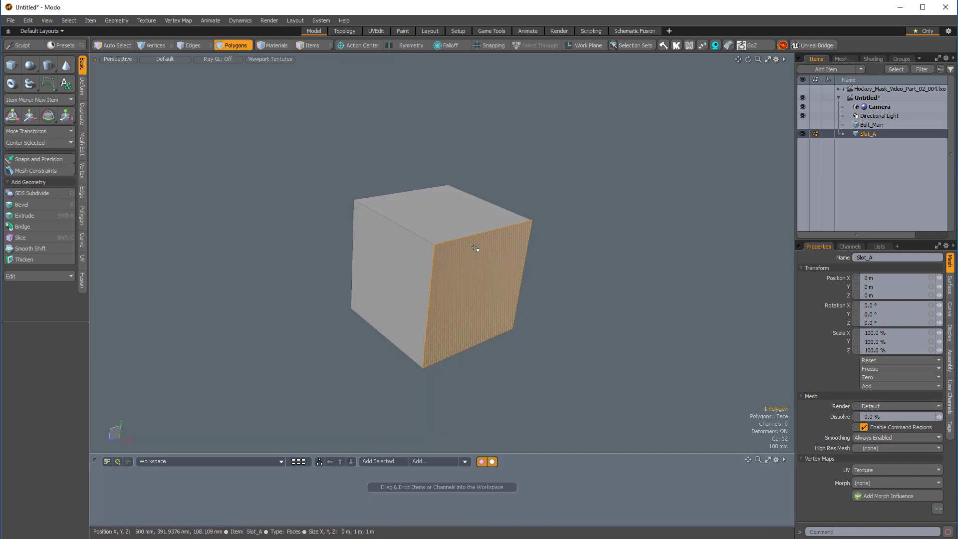
key("r")
scroll(479, 247, "up", 3)
left_click_drag(480, 247, 449, 250, "alt")
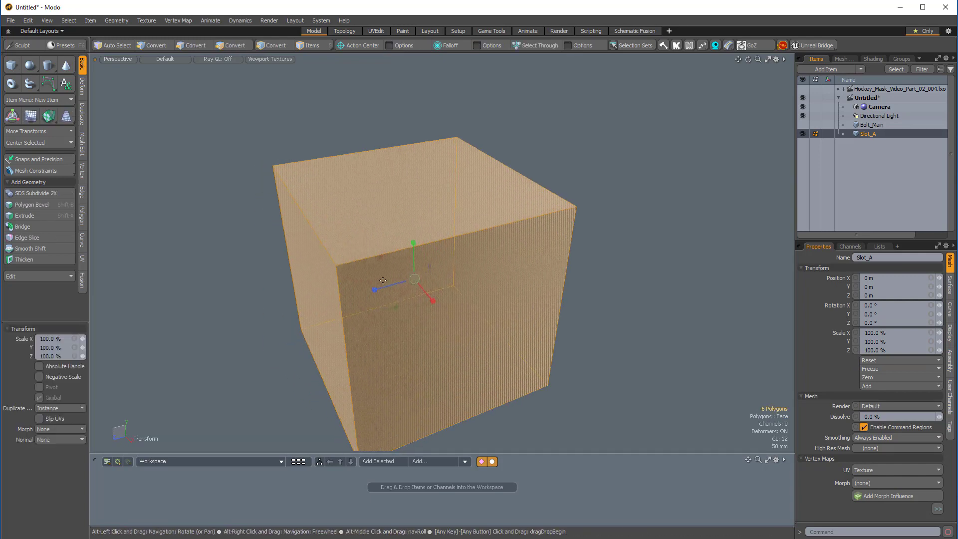
left_click_drag(375, 290, 411, 281)
Try narrowing the slab to about 72% along X and shortening it along Y, and undo the scaling.
left_click_drag(423, 373, 432, 303, "alt")
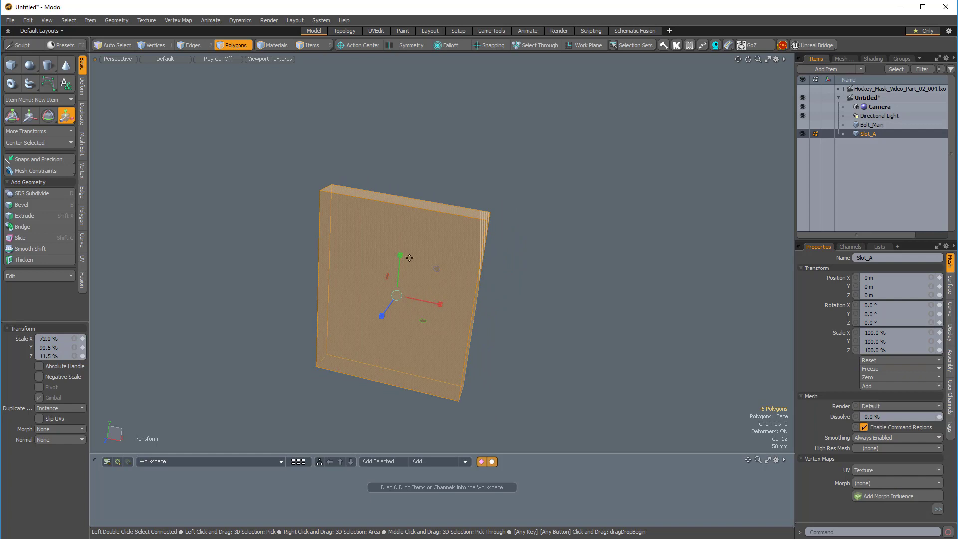
left_click_drag(401, 255, 400, 266)
scroll(433, 293, "up", 4)
left_click_drag(434, 295, 362, 314, "alt")
key("ctrl+z")
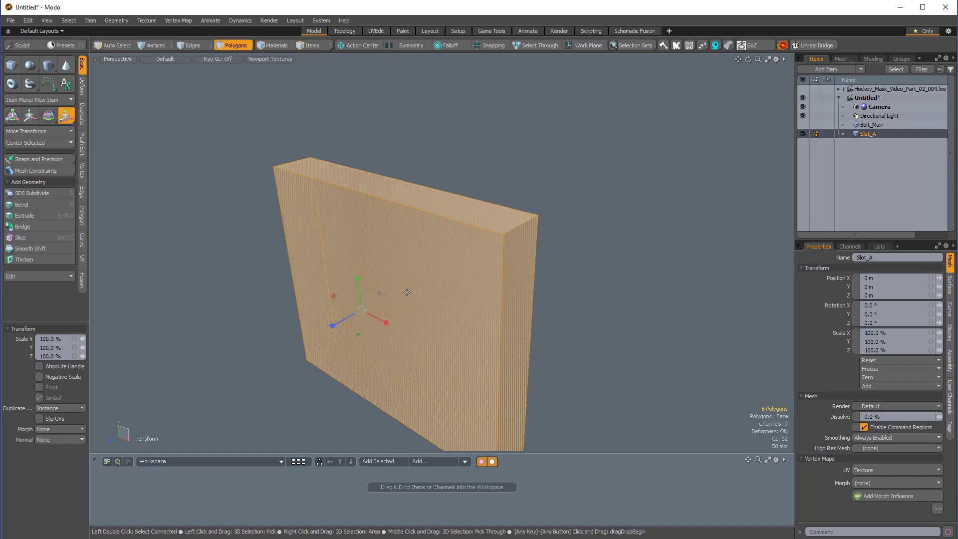
Show Bolt_Main again and raise the slab about 466 mm so it overlaps the top of the bolt head.
key("space")
key("r")
left_click_drag(541, 296, 497, 304, "alt")
left_click(803, 125)
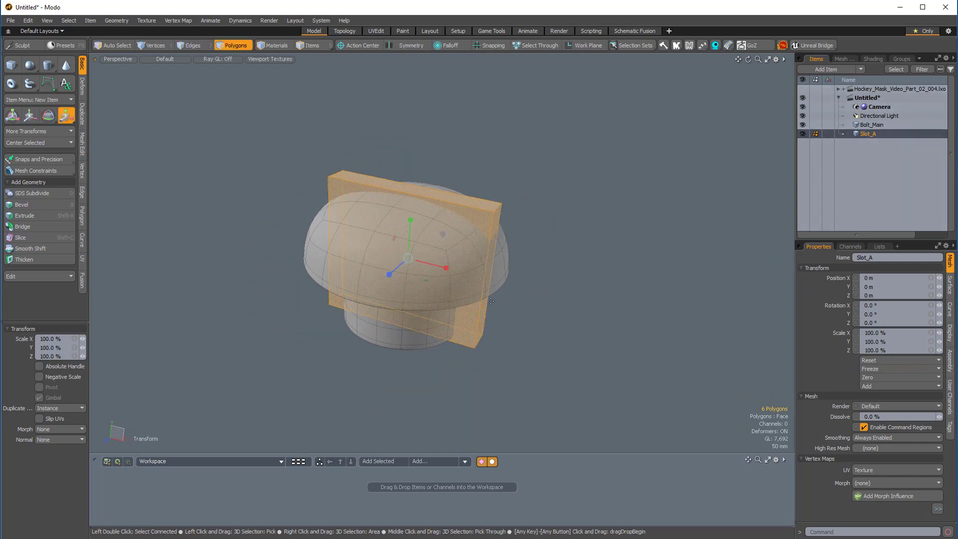
key("w")
left_click_drag(411, 221, 415, 104)
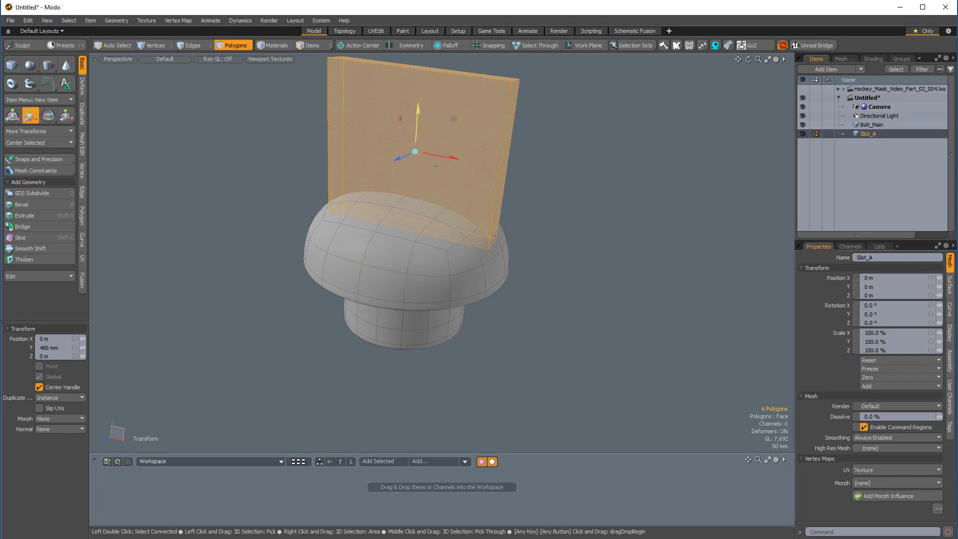
left_click_drag(524, 199, 554, 272, "alt+shift")
Rescale the slab and adjust its height so its lower edge sits in the top of the bolt head.
key("r")
left_click_drag(453, 234, 441, 193)
key("w")
left_click_drag(444, 244, 471, 283, "ctrl+alt")
left_click_drag(490, 242, 491, 228)
left_click_drag(564, 312, 532, 361, "alt")
left_click_drag(501, 331, 534, 253, "alt")
Shorten the slab slightly along Y, widen it to about 106.5% along X and clear the selection.
key("r")
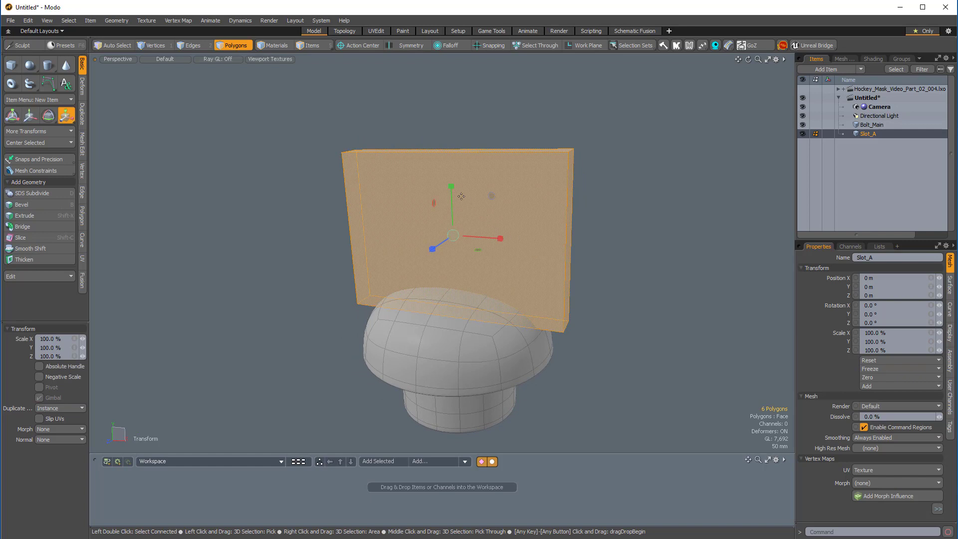
left_click_drag(452, 186, 453, 197)
key("w")
key("r")
left_click_drag(496, 227, 400, 312)
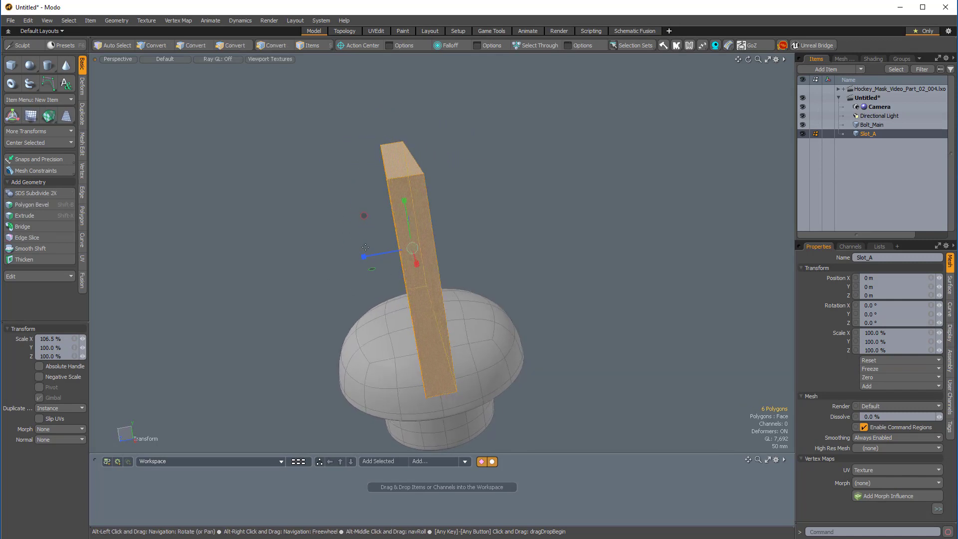
left_click_drag(366, 256, 610, 255, "alt")
left_click(618, 300)
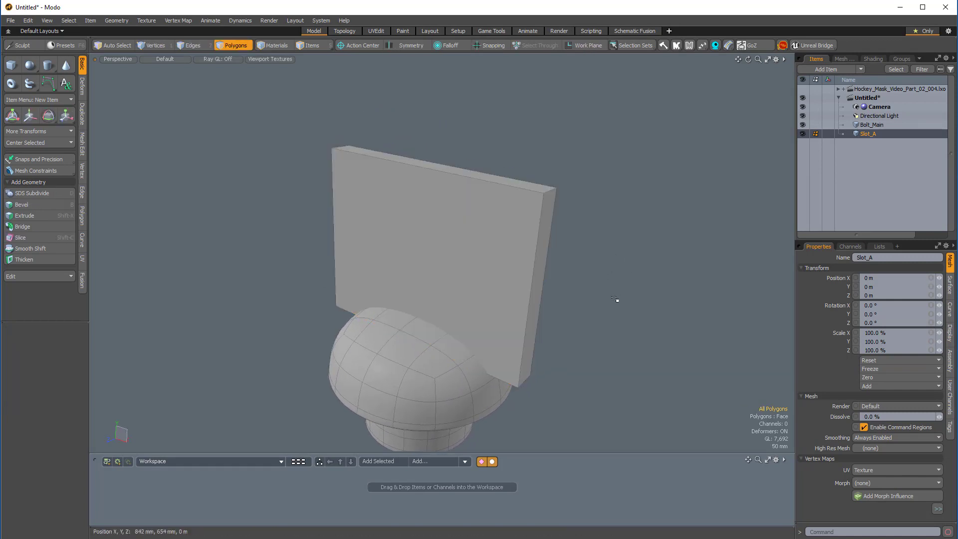
Loop slice the slab's long upper edge with a uniform count of 5.
left_click_drag(618, 299, 530, 310, "alt")
key("2")
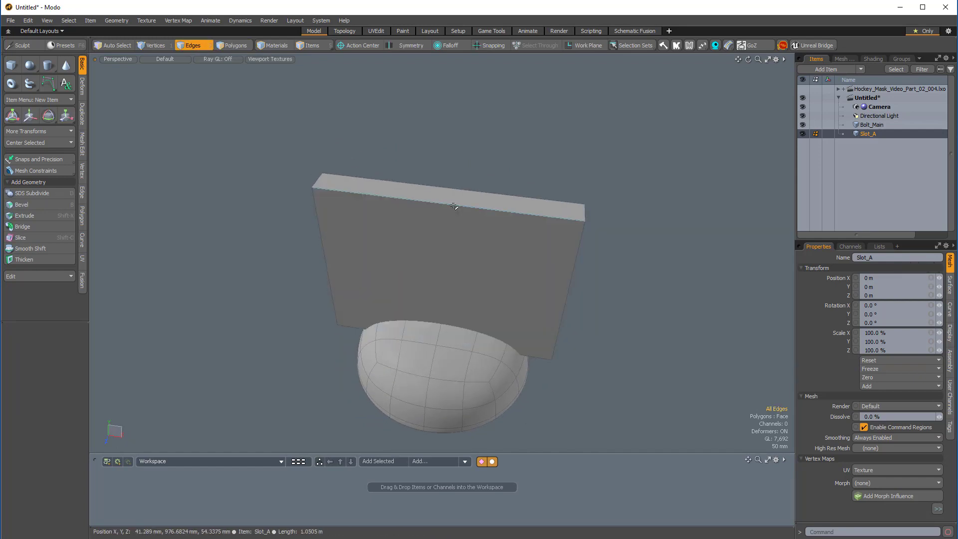
left_click(473, 227)
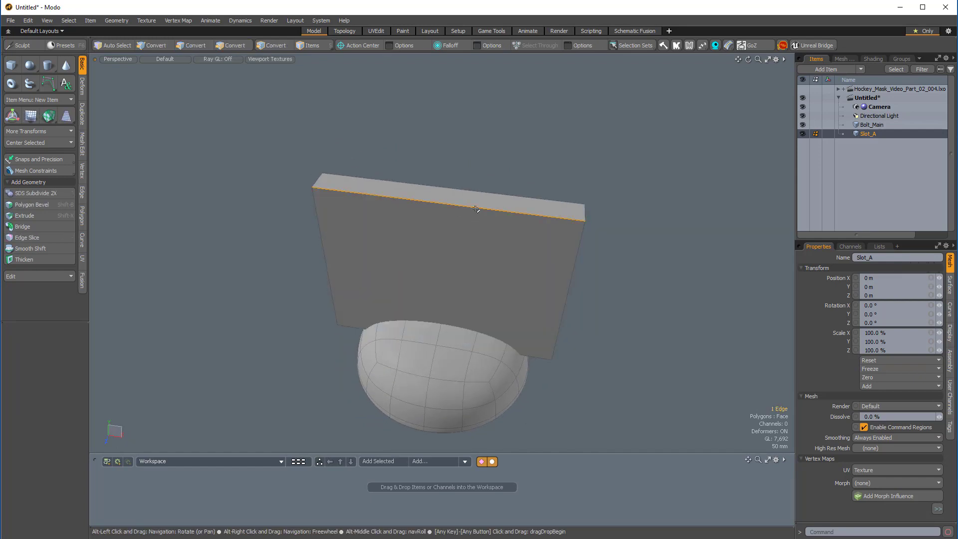
key("alt+c")
left_click_drag(477, 210, 449, 239, "alt")
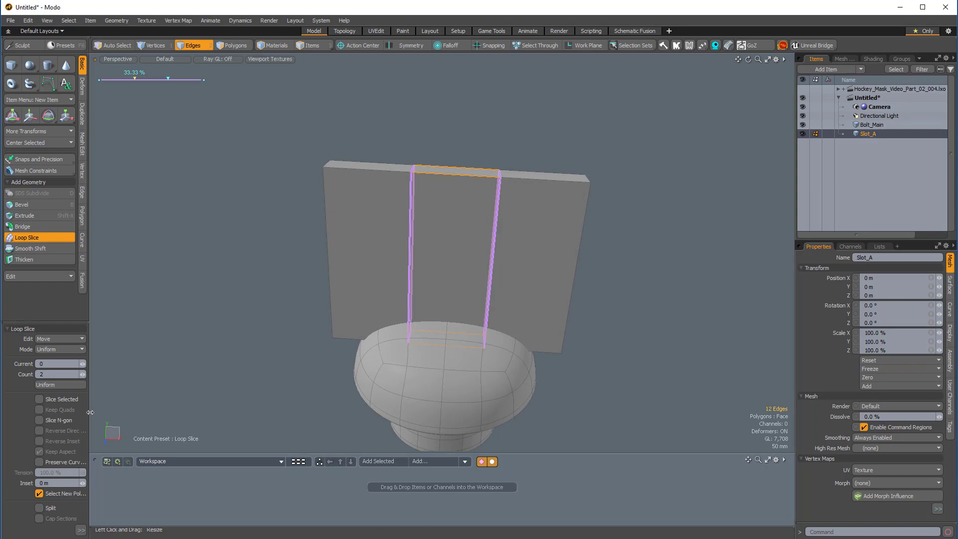
left_click(84, 373)
left_click(84, 373)
left_click(84, 373)
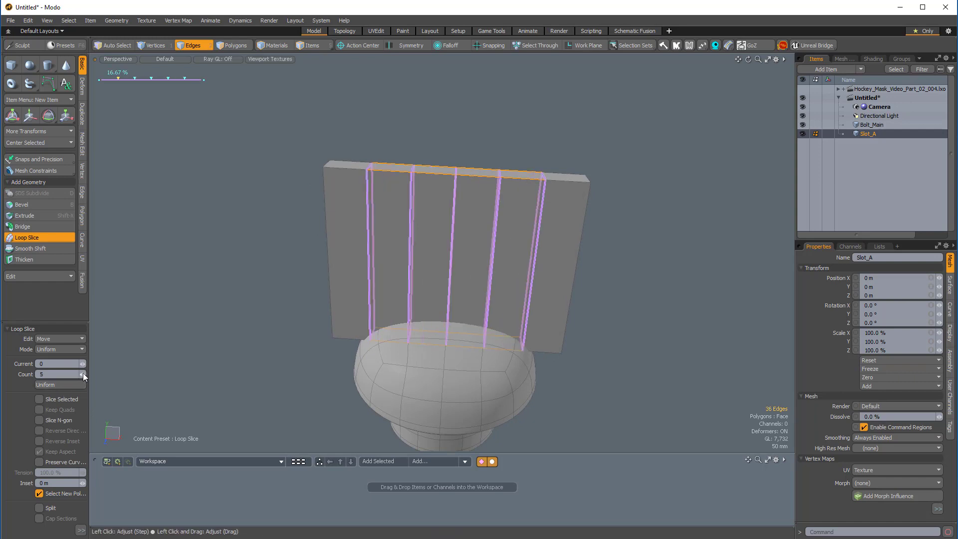
left_click_drag(407, 315, 345, 263, "alt")
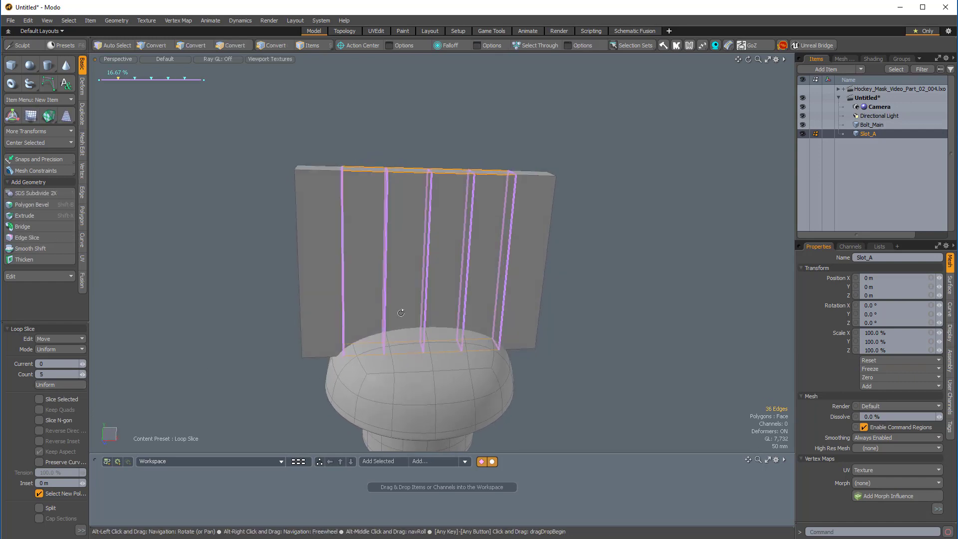
key("space")
Loop slice the slab's vertical edges with a uniform count of 5.
left_click(341, 253)
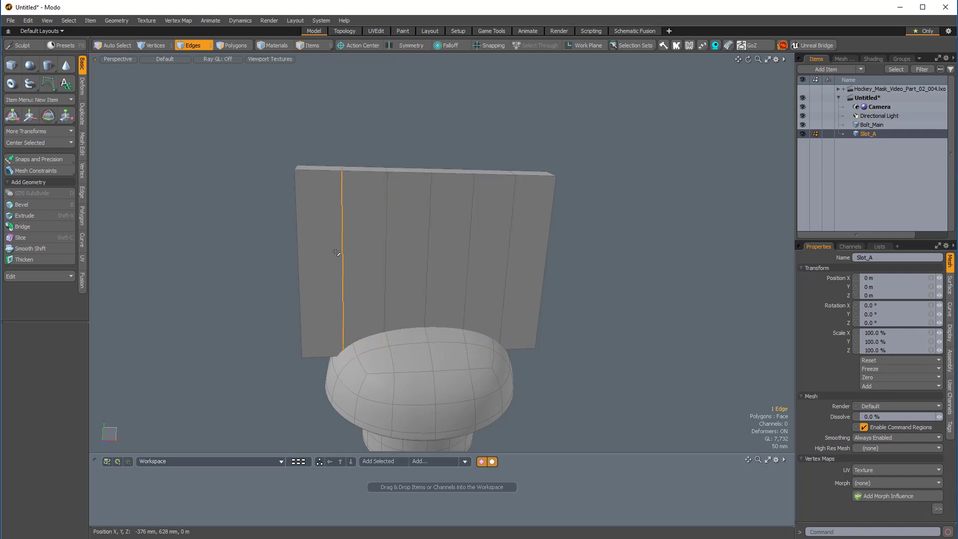
key("alt+c")
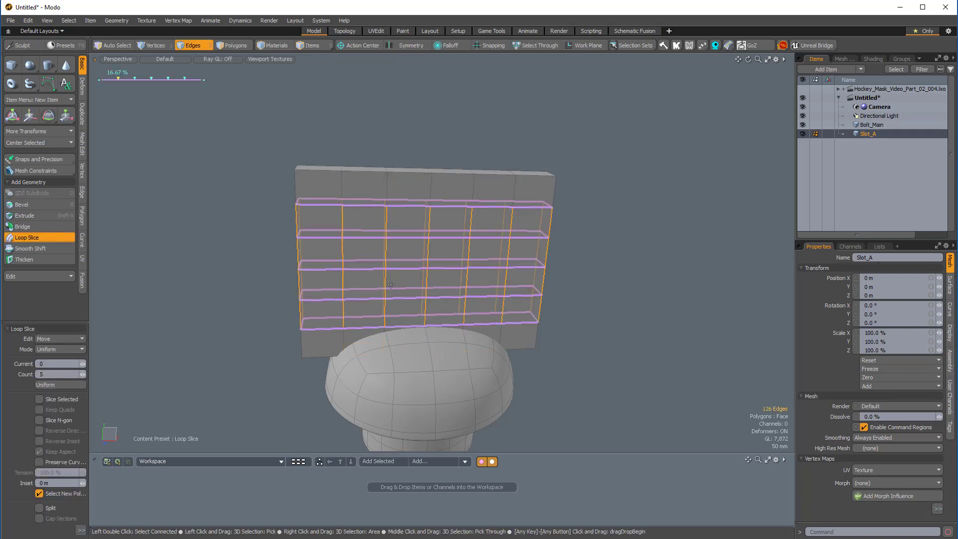
left_click_drag(508, 324, 422, 272, "alt")
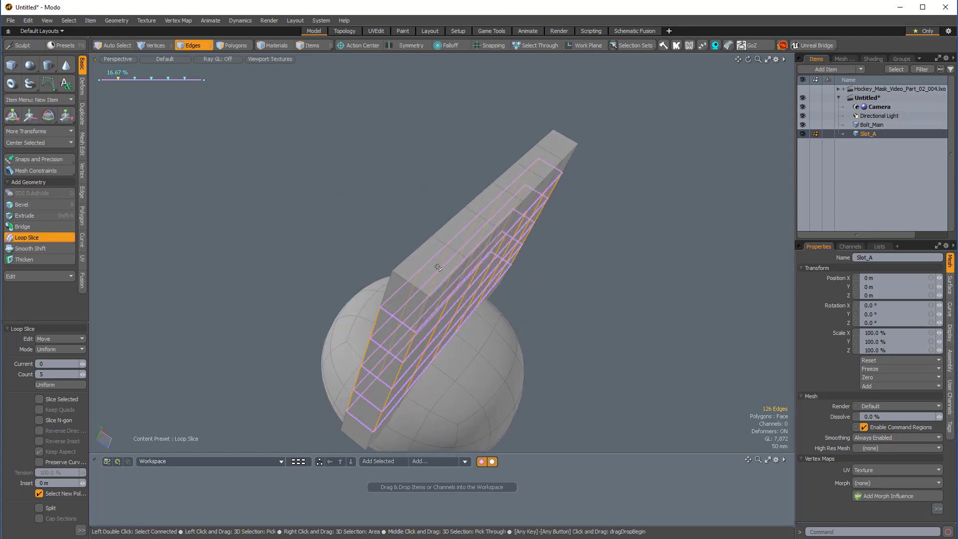
Loop slice the slab's short top edge to add a single centred loop through its thickness.
key("space")
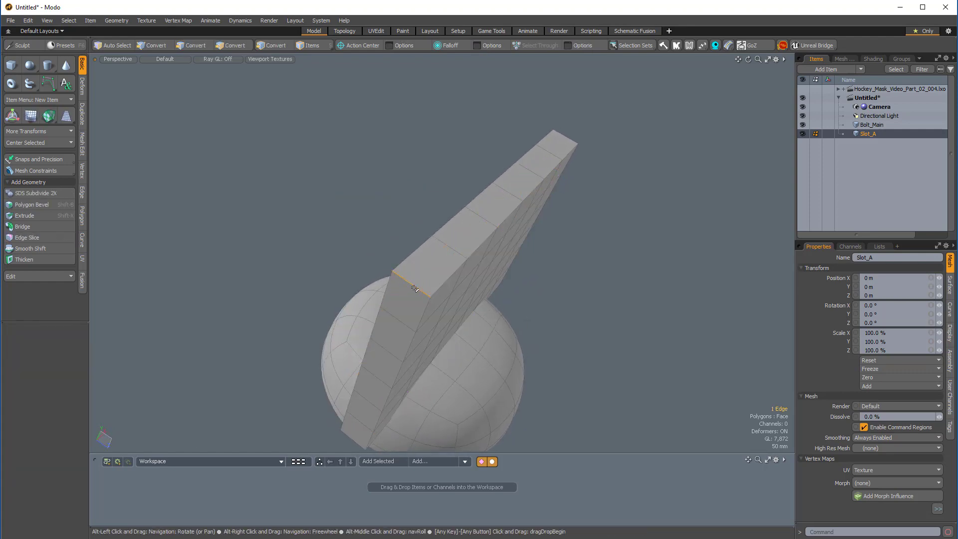
key("alt+c")
left_click_drag(80, 378, 80, 384)
left_click_drag(379, 255, 693, 223, "alt")
key("space")
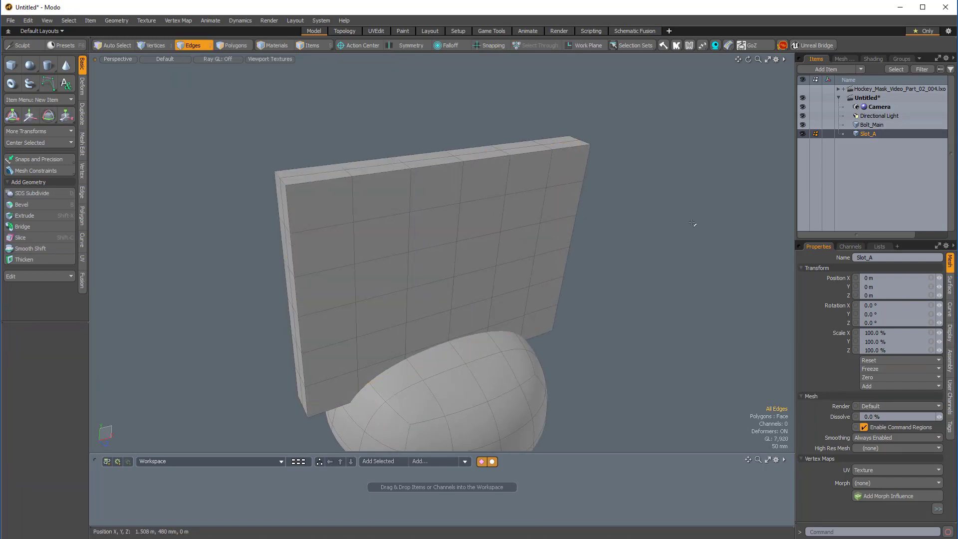
Preview the slab as a subdivision surface, and return it to plain faces.
key("Tab")
left_click_drag(655, 250, 411, 249, "alt")
key("Tab")
Select all the slab's interior edge loops on its faces and sides, and invert the selection to its outer border edges.
double_click(336, 249)
left_click(329, 147)
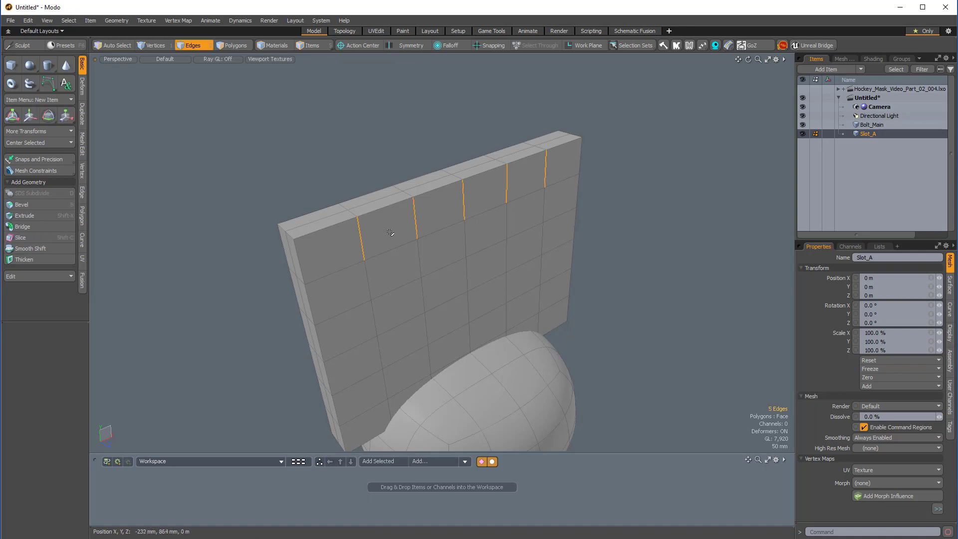
key("l")
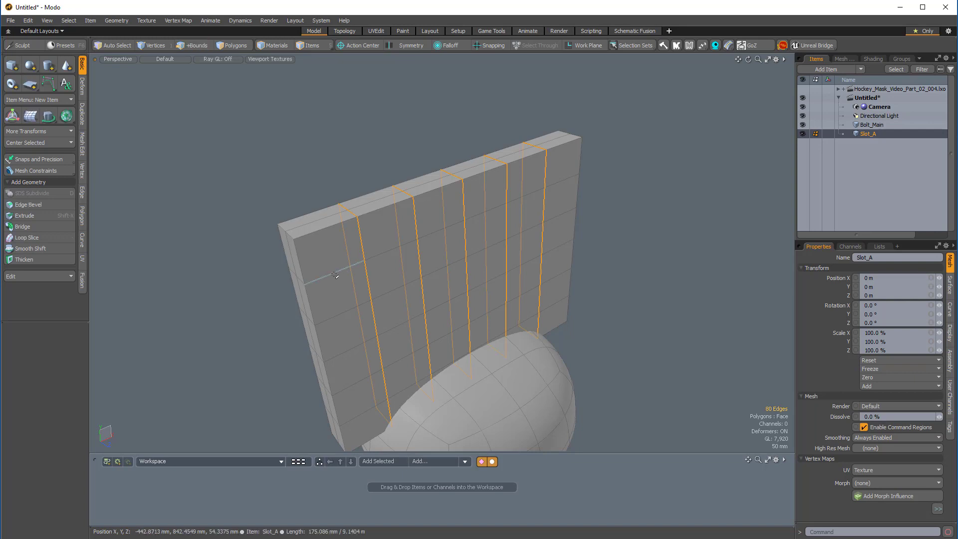
left_click_drag(396, 362, 397, 321, "alt")
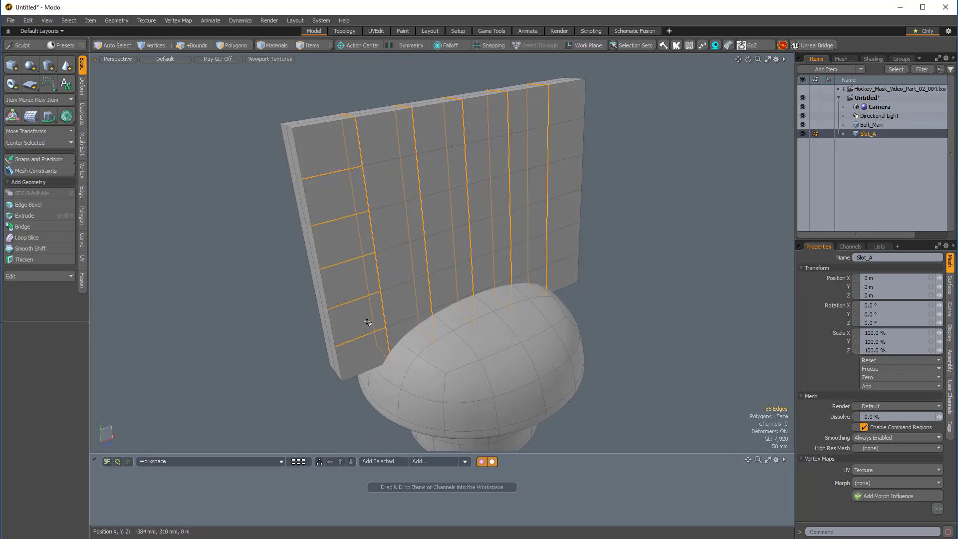
key("l")
left_click_drag(352, 331, 390, 204, "alt")
double_click(360, 280, "shift")
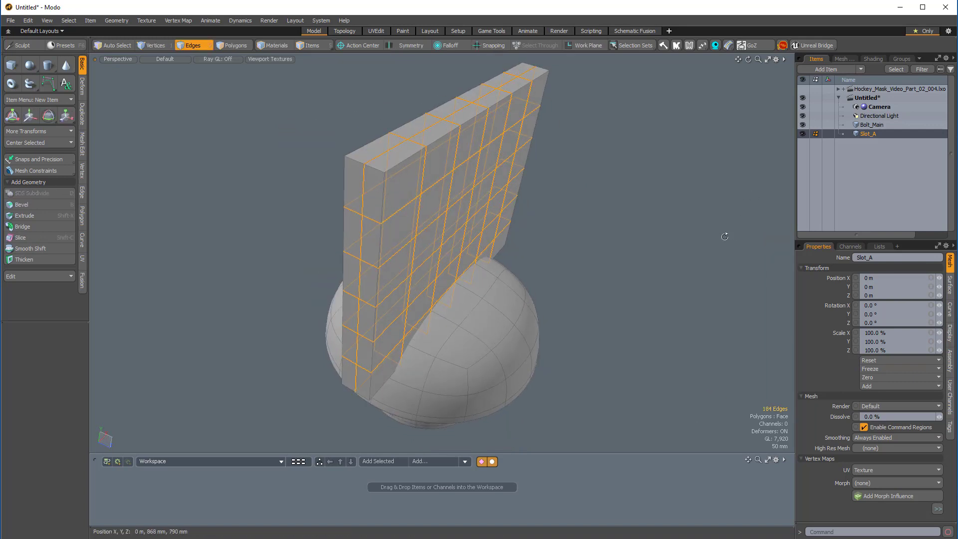
left_click_drag(732, 235, 589, 213, "alt")
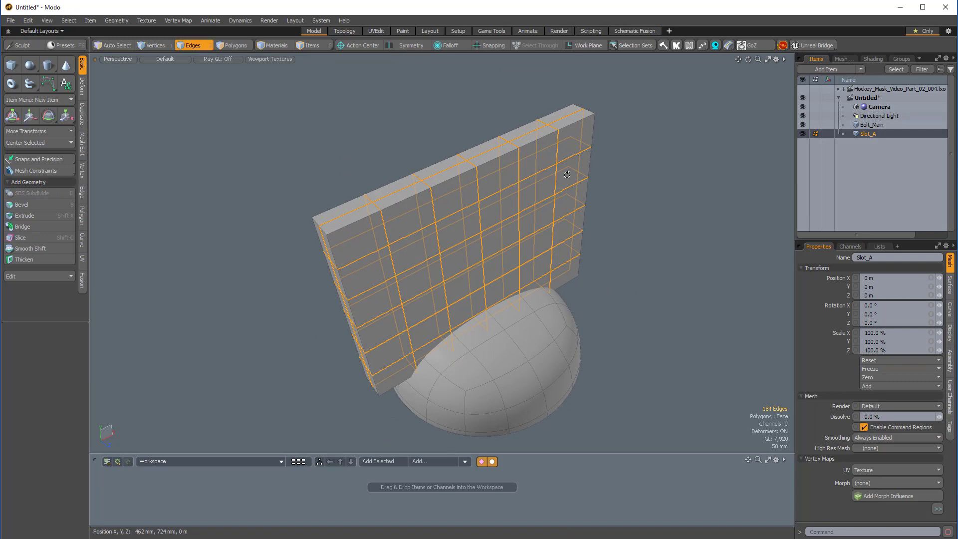
key("bracketleft")
Bevel the slab's outer border edges with a small inset and clear the edge selection.
left_click_drag(530, 149, 426, 303, "alt")
key("b")
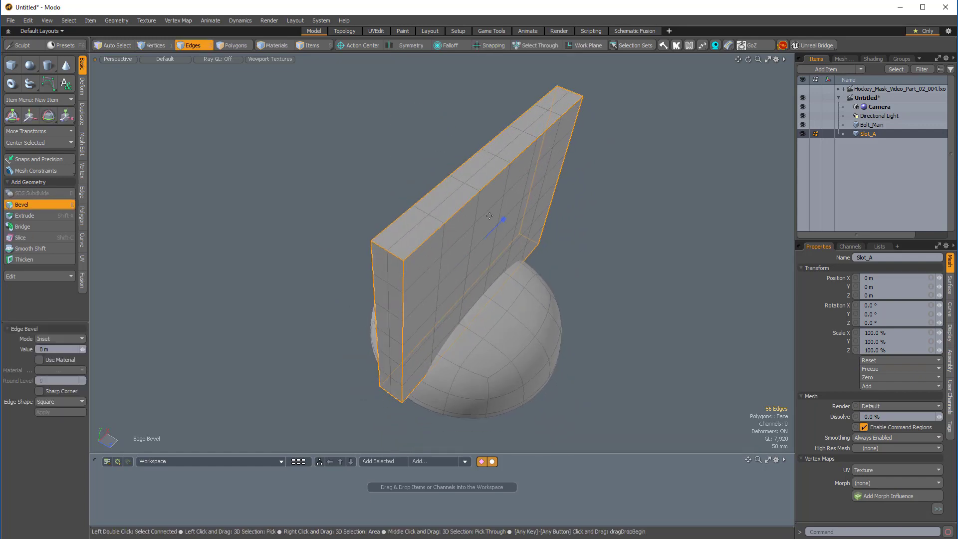
left_click_drag(503, 225, 502, 322)
key("space")
left_click(629, 286)
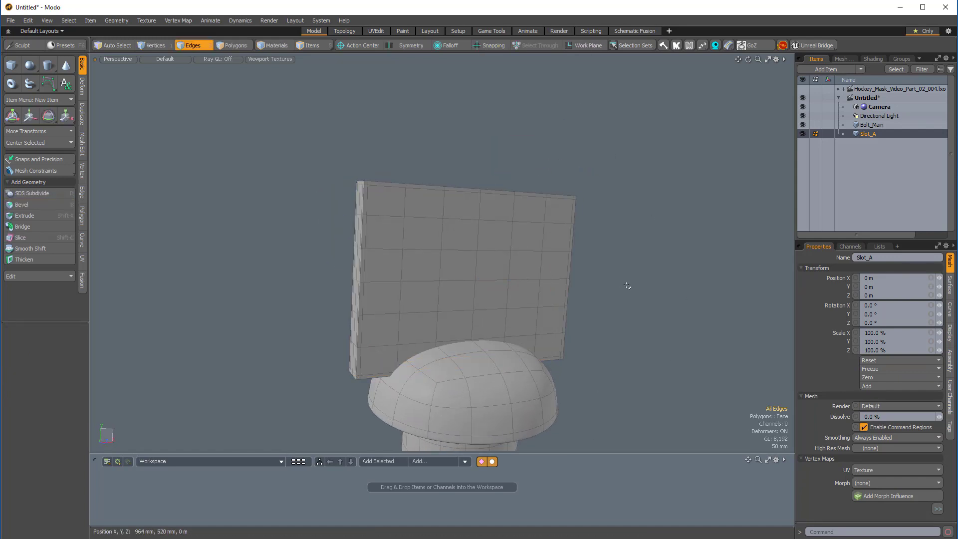
left_click_drag(624, 288, 514, 323, "alt")
left_click_drag(514, 323, 490, 316, "ctrl+alt")
left_click_drag(490, 316, 515, 303, "alt+shift")
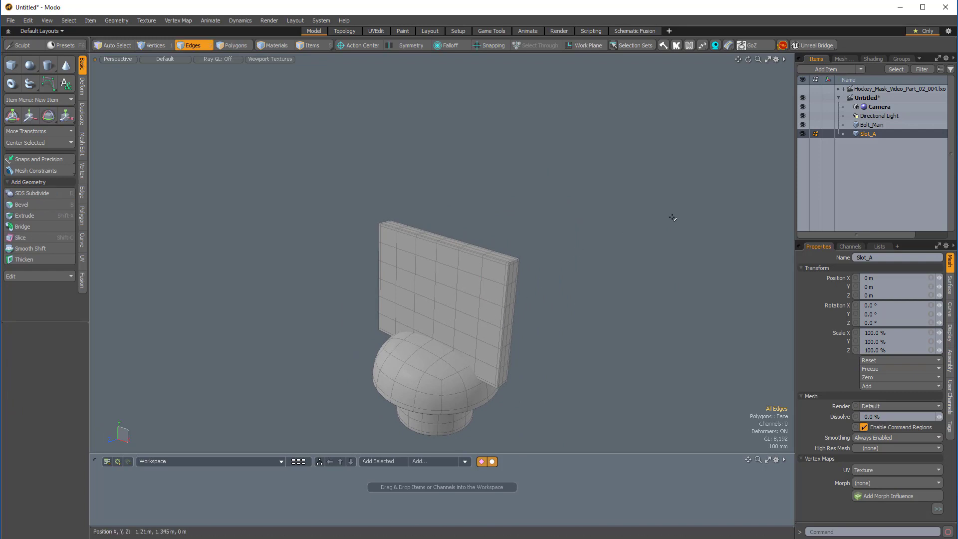
Create a new mesh item and name it Slot_B.
key("n")
left_click_drag(865, 132, 868, 150)
double_click(867, 144)
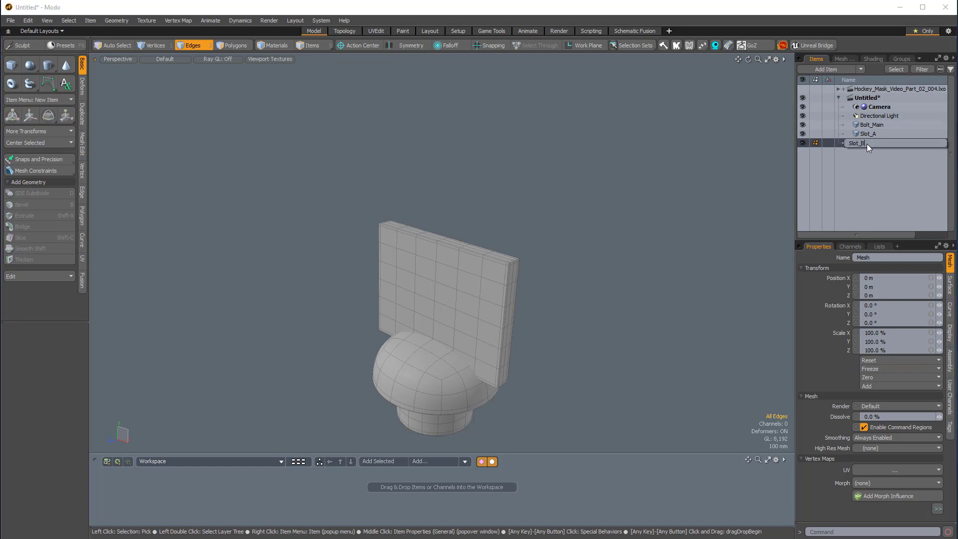
key("Return")
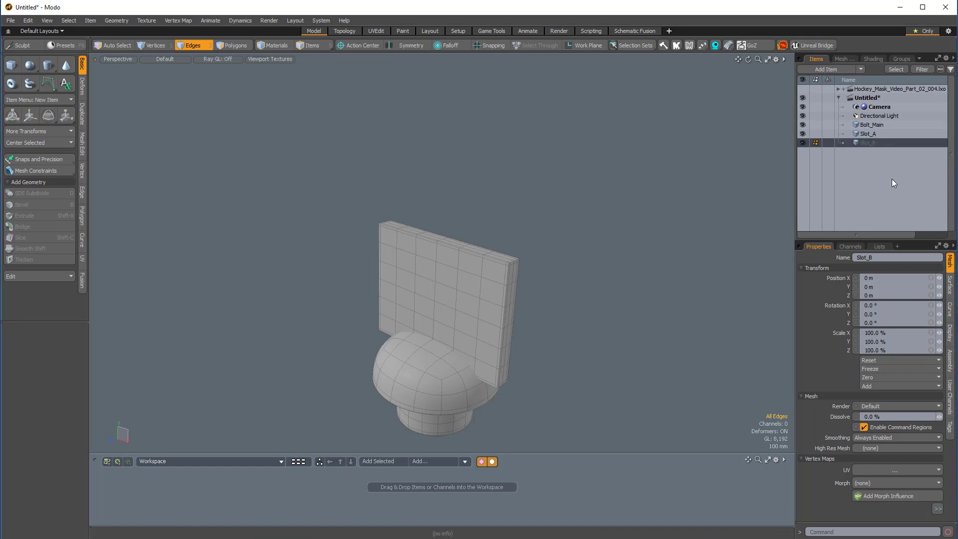
Copy all of Slot_A's polygons and paste them into Slot_B.
left_click(871, 130)
key("3")
double_click(470, 281)
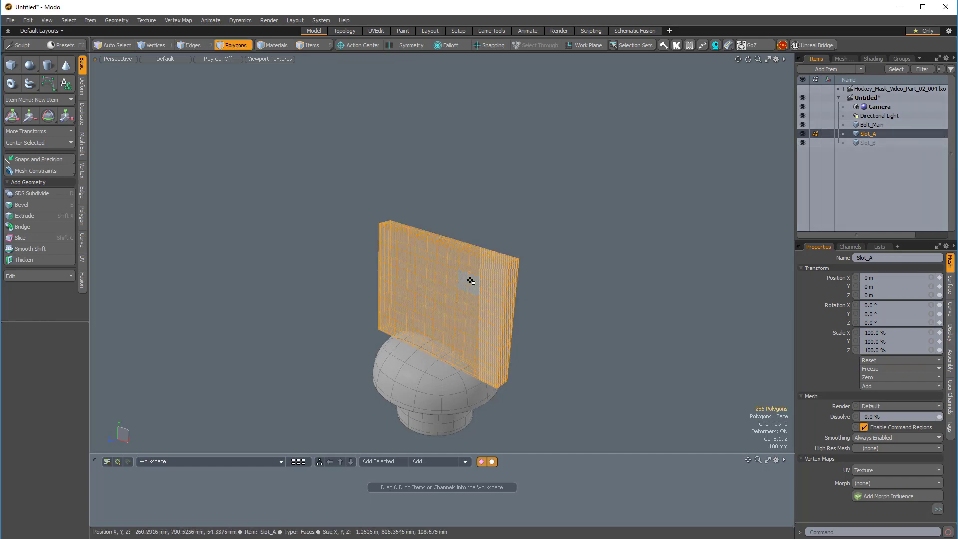
left_click(867, 144)
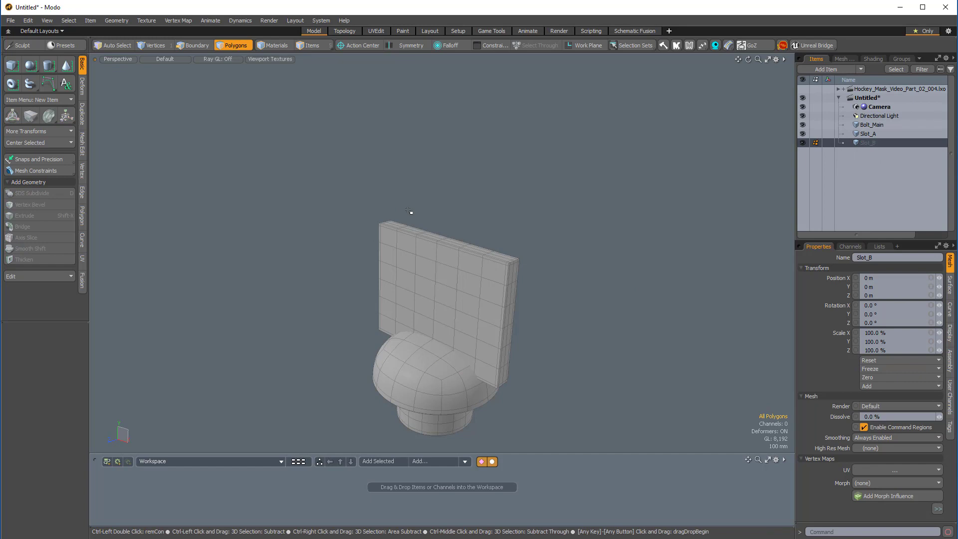
key("ctrl+v")
Rotate the pasted slab in Slot_B by 90° about Y to form a cross, and clear the selection.
key("e")
left_click_drag(526, 223, 495, 259, "alt")
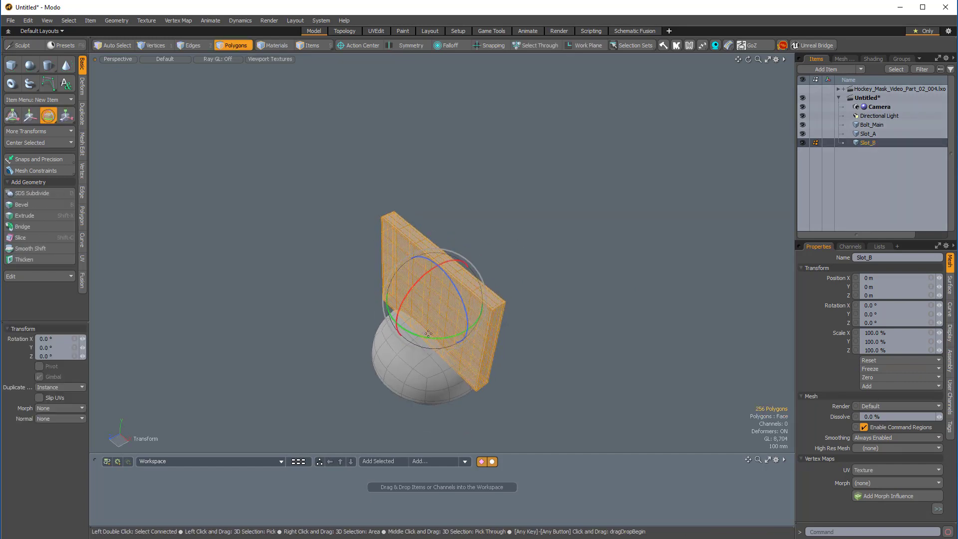
left_click_drag(422, 336, 481, 312, "ctrl")
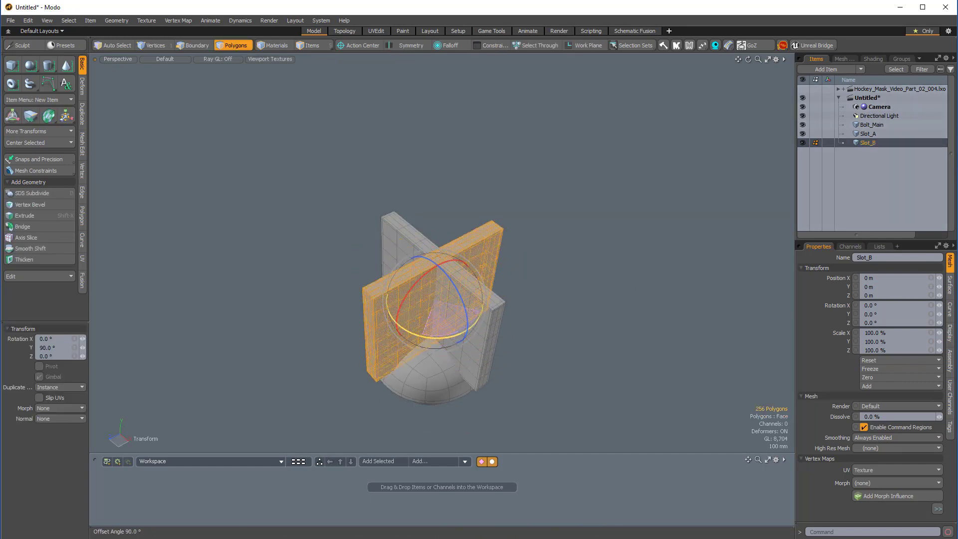
left_click_drag(581, 341, 509, 291, "alt")
key("space")
left_click(597, 260)
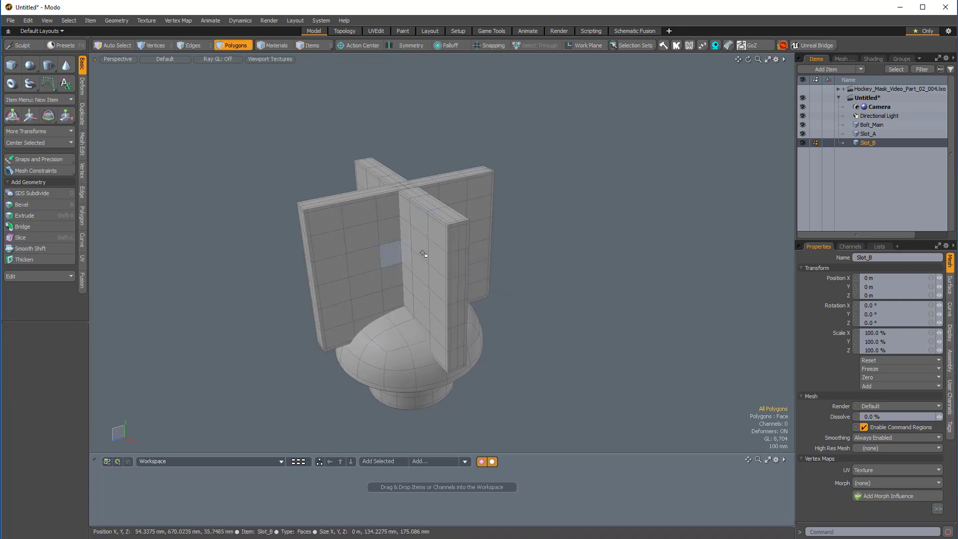
Hide Slot_A and Slot_B, and move Bolt_Main below them in the item list.
left_click_drag(422, 254, 510, 236, "alt")
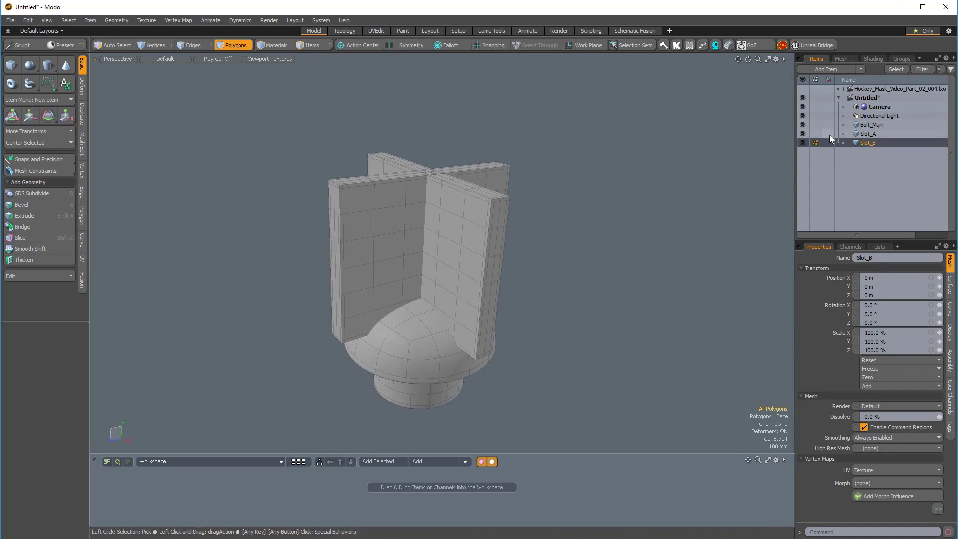
left_click(849, 125)
left_click(803, 134)
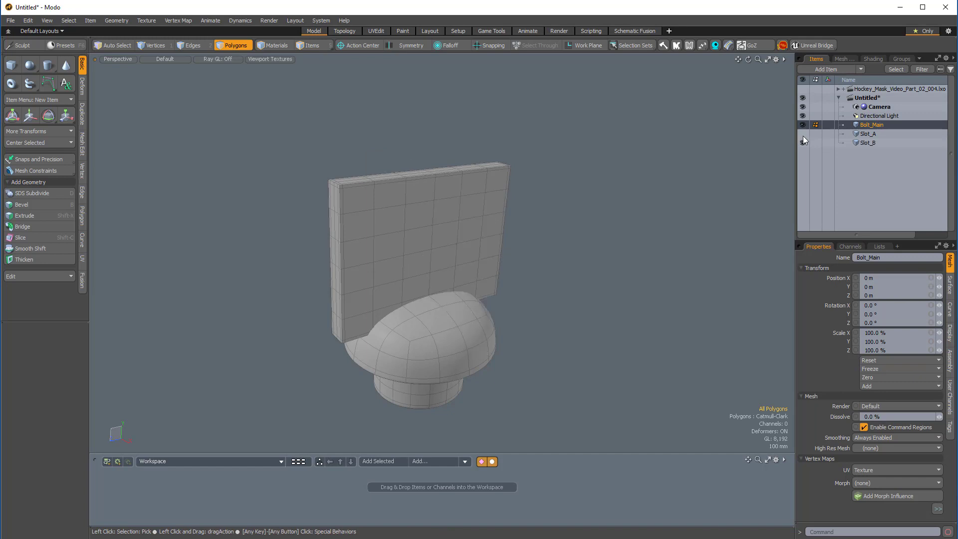
left_click(803, 143)
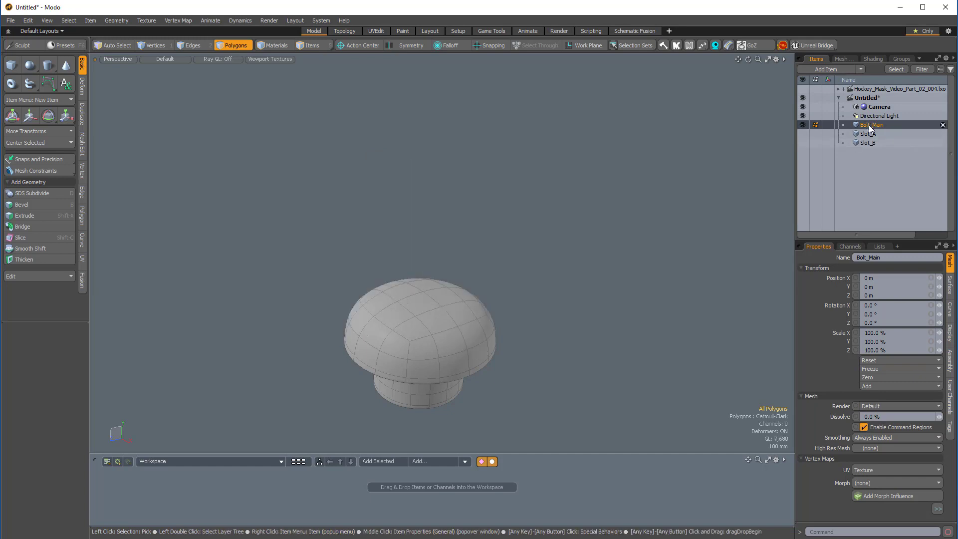
left_click_drag(870, 127, 872, 146)
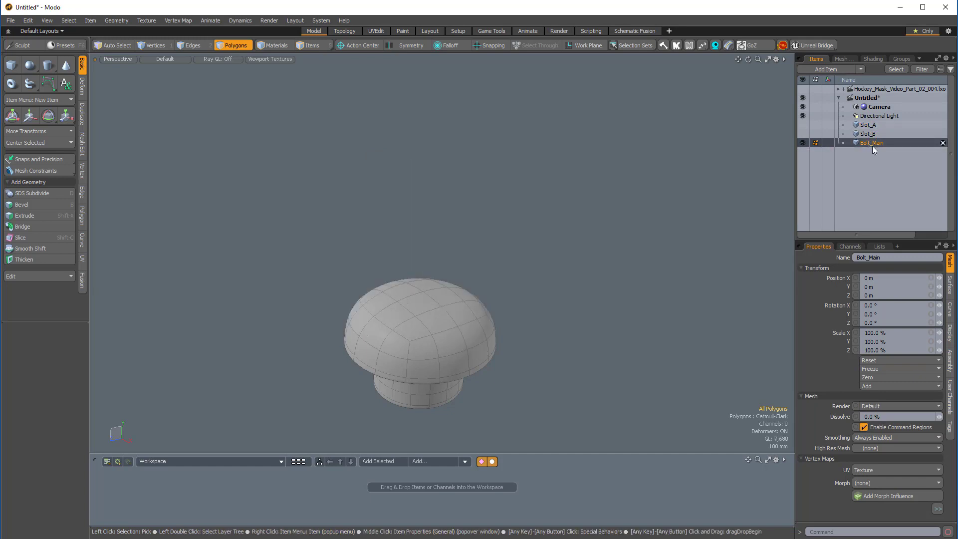
Create a new Fusion item named FUSE_Bolt from the Bolt_Main mesh.
left_click_drag(561, 246, 519, 233, "alt+shift")
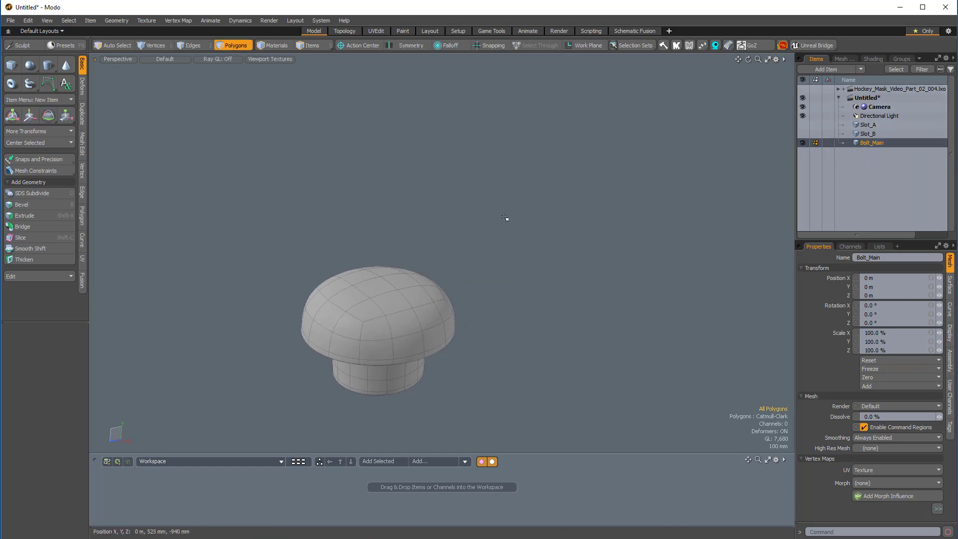
key("ctrl+grave")
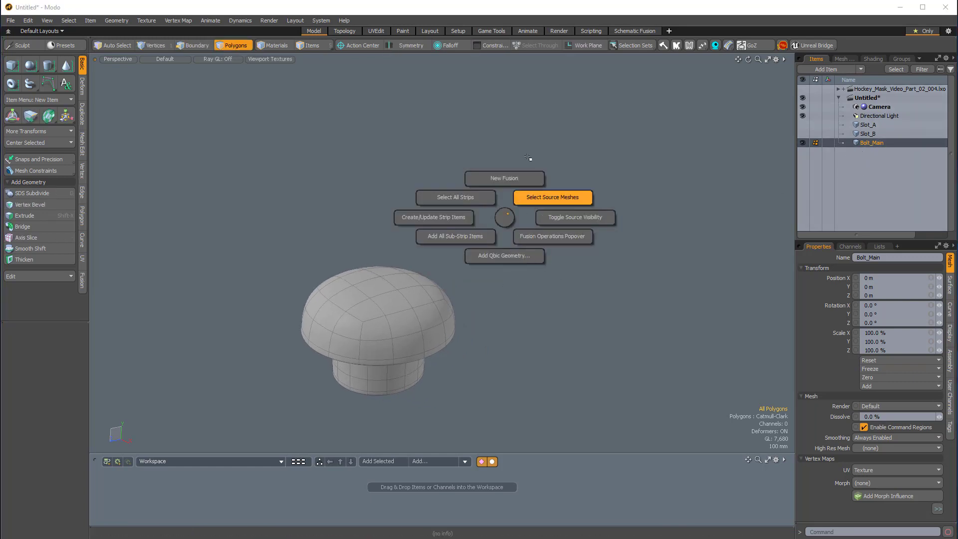
left_click(508, 167)
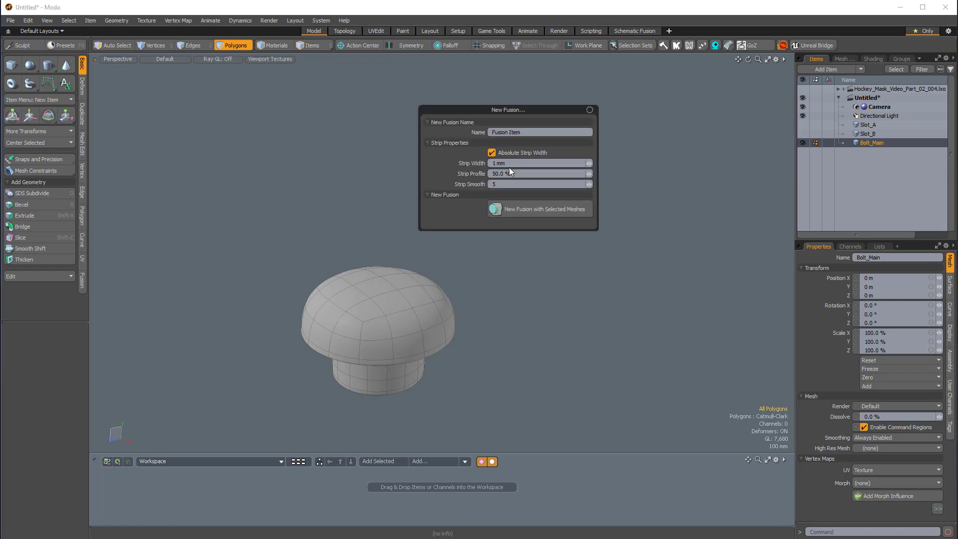
type("FUSE_Bolt")
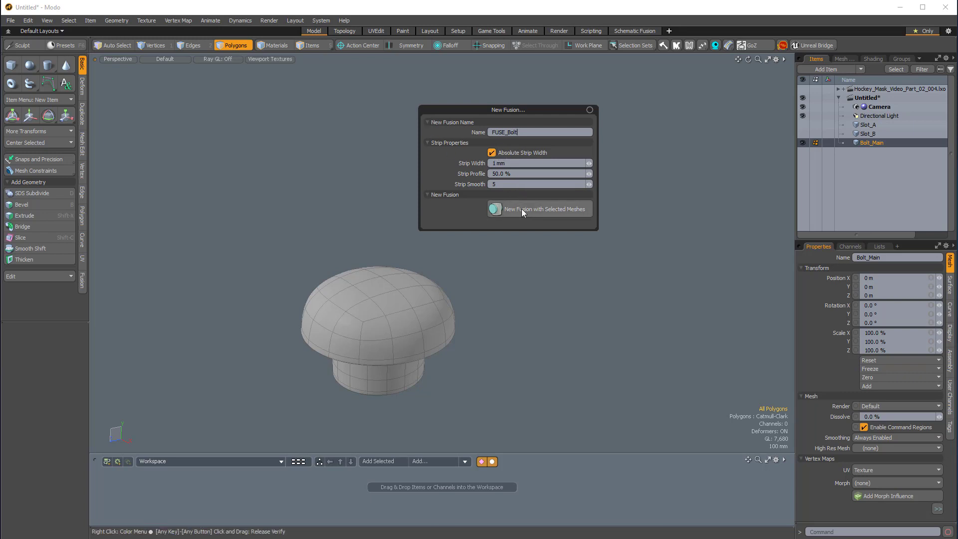
left_click(536, 210)
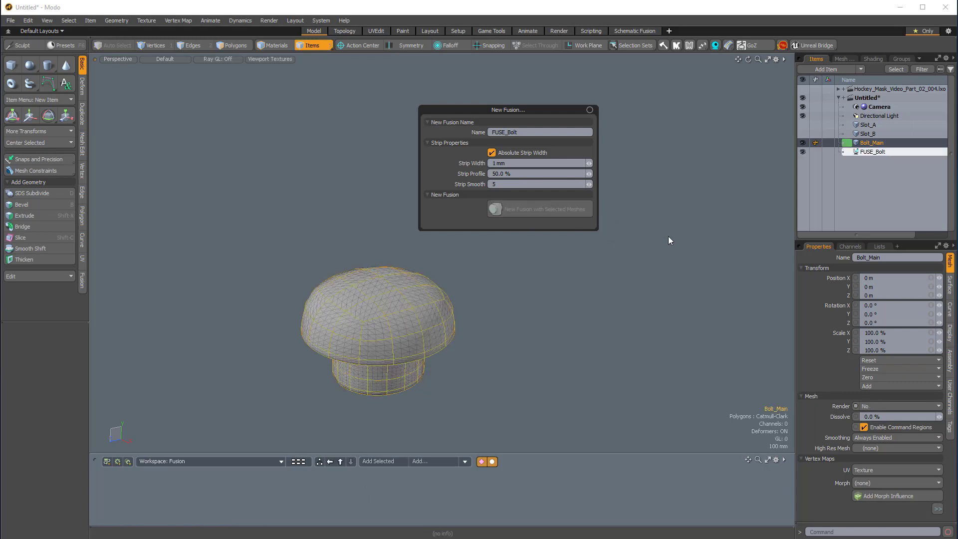
Show Slot_A and Slot_B again, and hide Bolt_Main and FUSE_Bolt.
left_click_drag(514, 272, 548, 285, "alt")
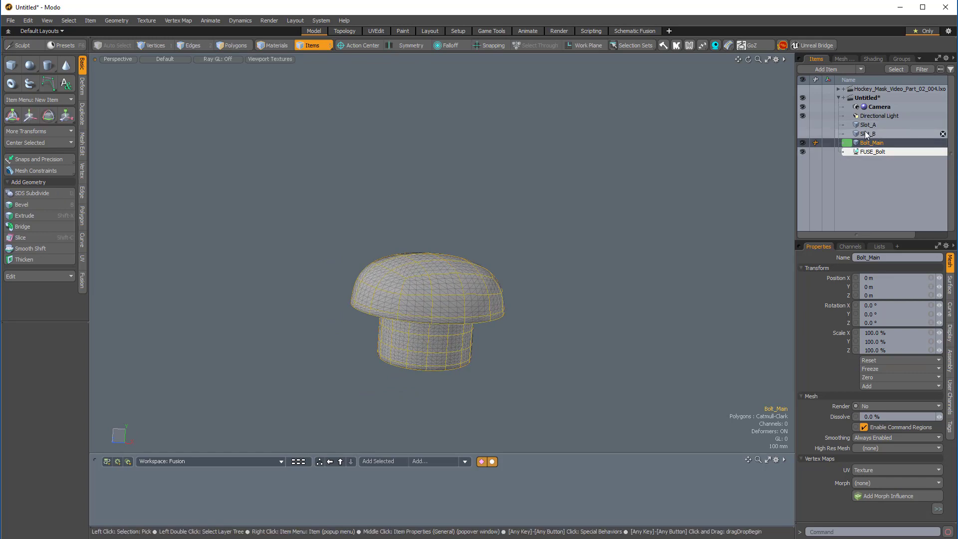
left_click_drag(802, 125, 802, 134)
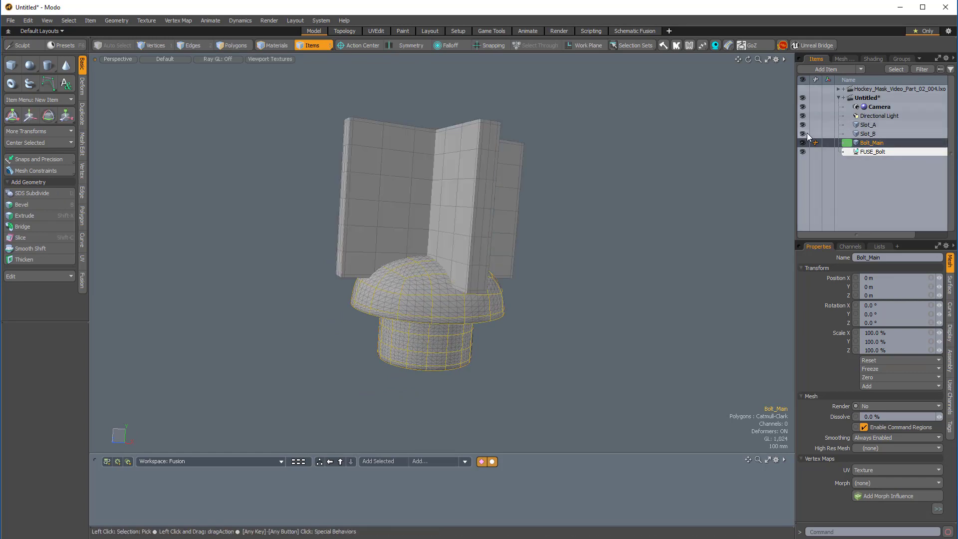
left_click_drag(527, 175, 531, 200, "alt")
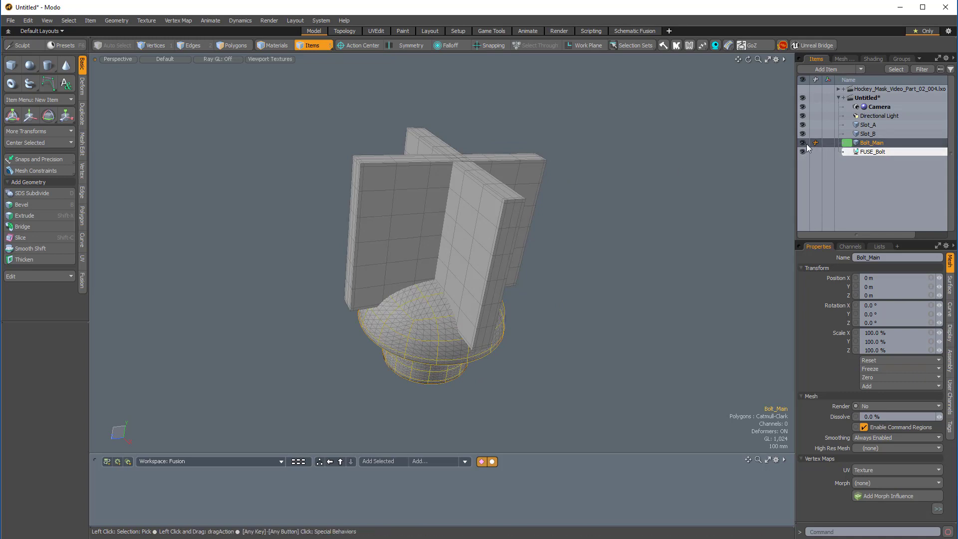
left_click(803, 143)
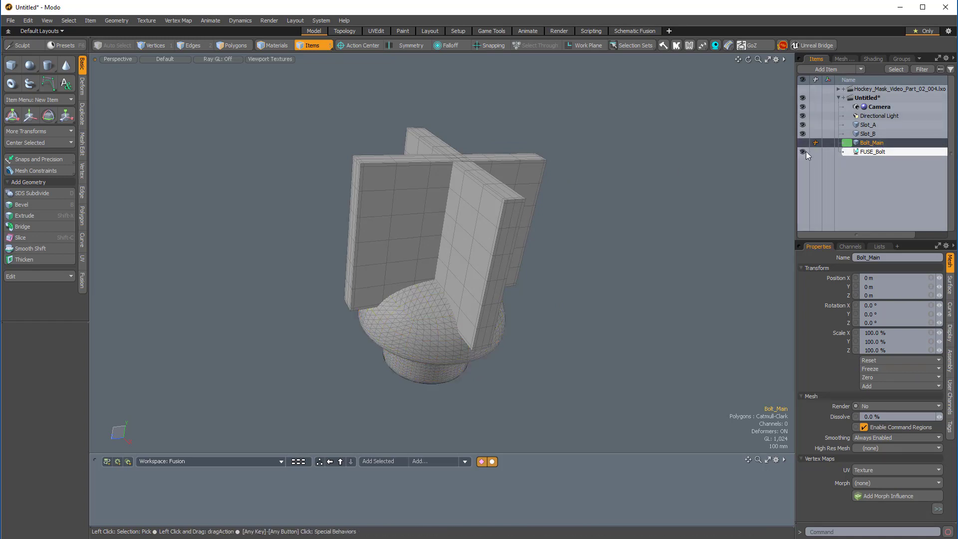
left_click(802, 152)
Examine the top faces of Slot_A and Slot_B where the two slabs cross.
left_click_drag(656, 337, 449, 222, "alt")
left_click_drag(449, 222, 492, 237, "ctrl+alt")
left_click_drag(492, 237, 555, 215, "ctrl+alt")
left_click_drag(555, 216, 517, 364, "alt")
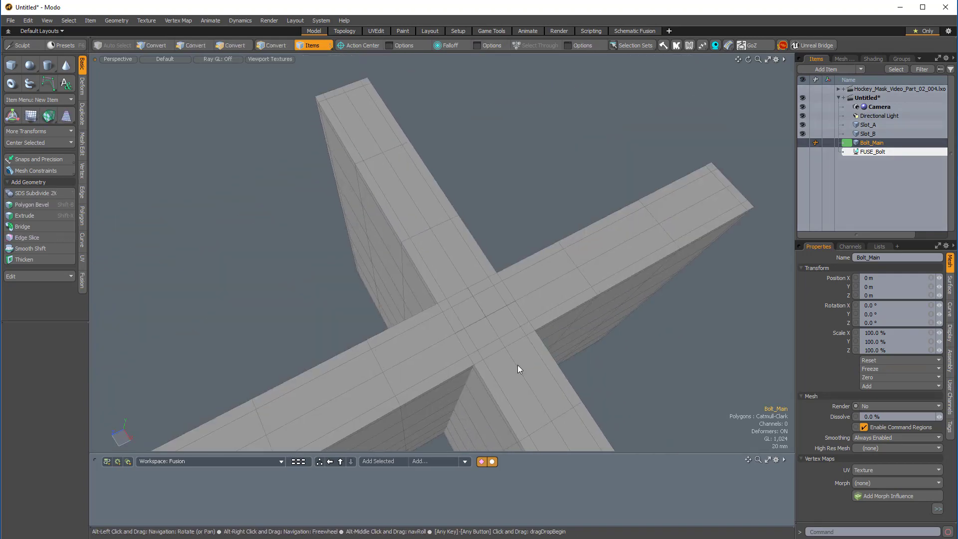
left_click_drag(473, 315, 479, 222, "alt")
left_click_drag(478, 223, 331, 249, "alt")
left_click_drag(464, 322, 474, 278, "alt")
Scale Slot_A's polygons to about 113.5% along Y.
left_click(502, 310)
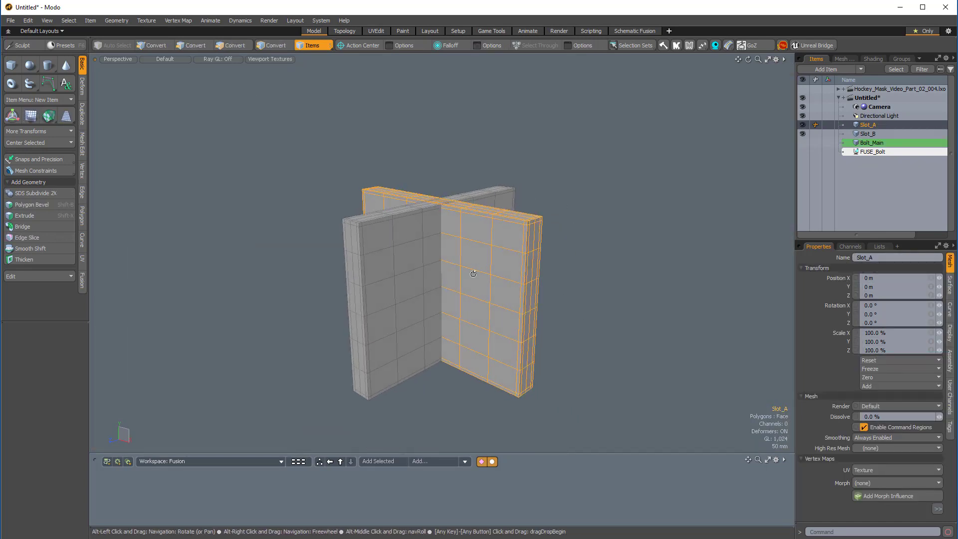
key("3")
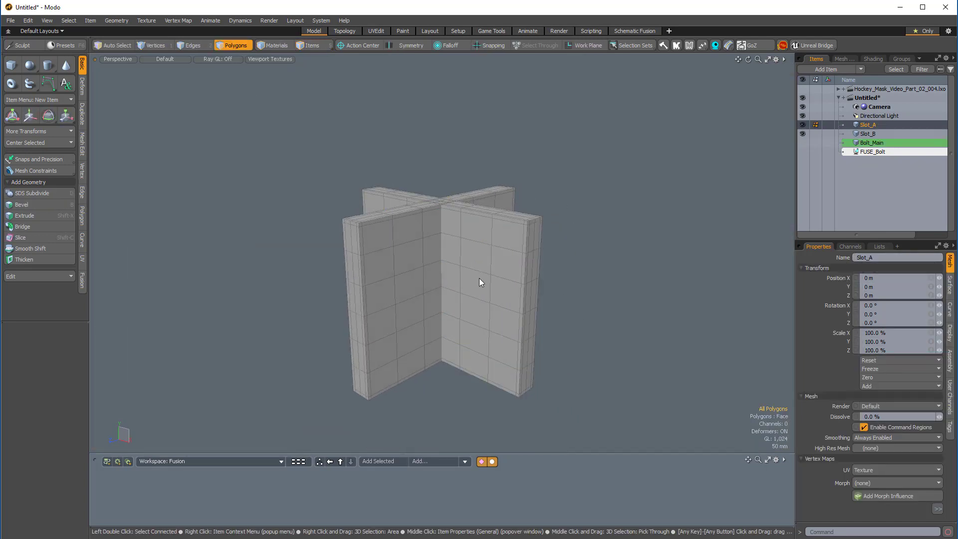
key("y")
left_click_drag(440, 252, 454, 353)
left_click_drag(543, 348, 467, 382, "alt")
left_click_drag(468, 381, 574, 401, "alt+shift")
left_click_drag(502, 359, 539, 385, "ctrl+alt")
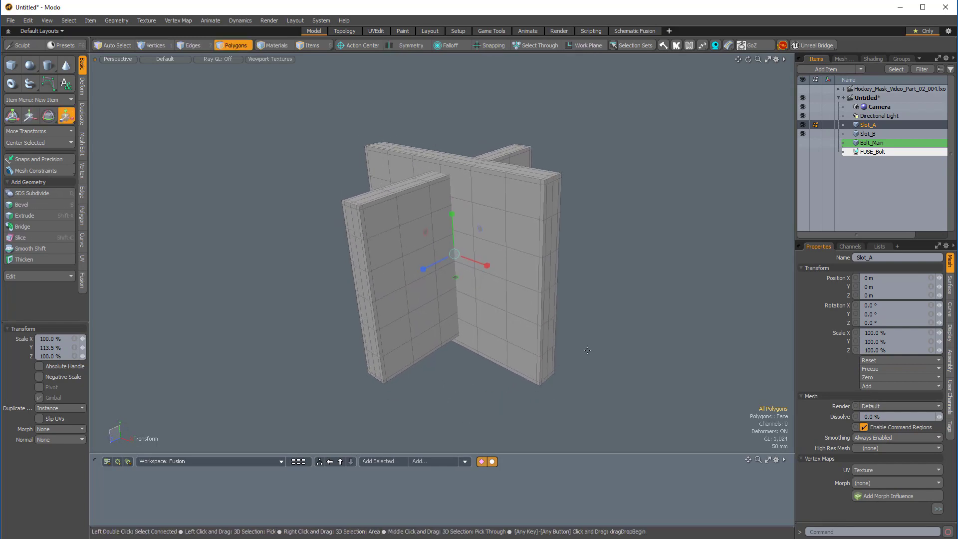
key("space")
left_click_drag(552, 235, 534, 262, "alt")
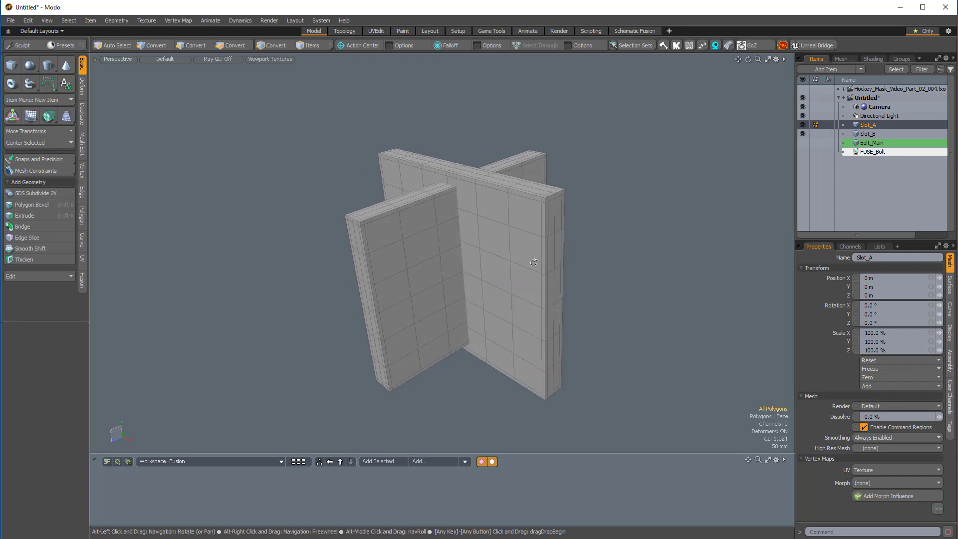
Create a new Fusion item named CT_Slots from the Slot_A mesh.
key("3")
key("5")
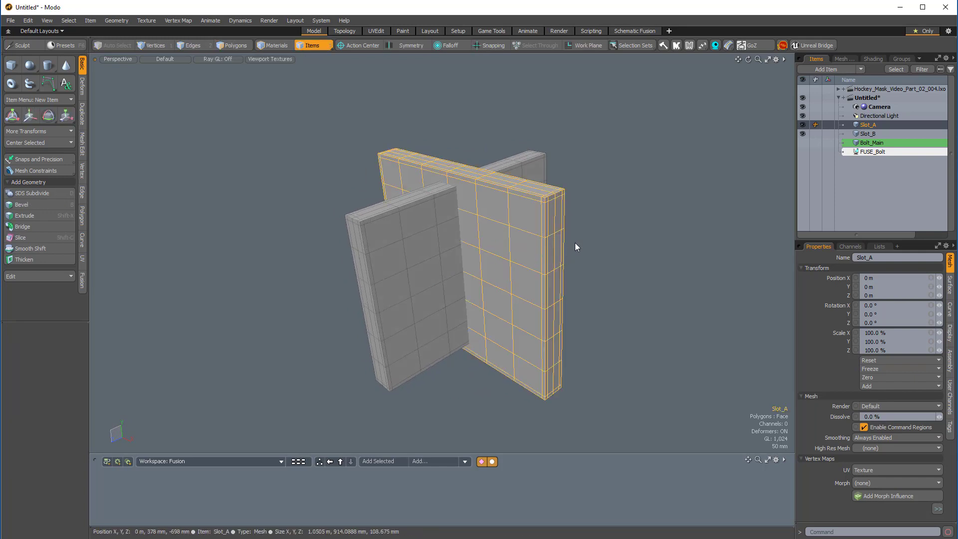
key("ctrl+alt+space")
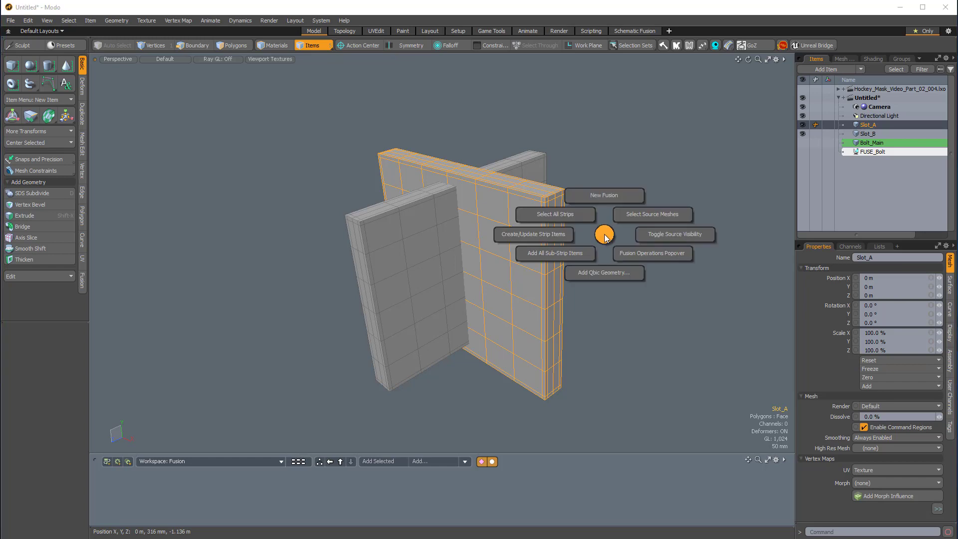
left_click(607, 195)
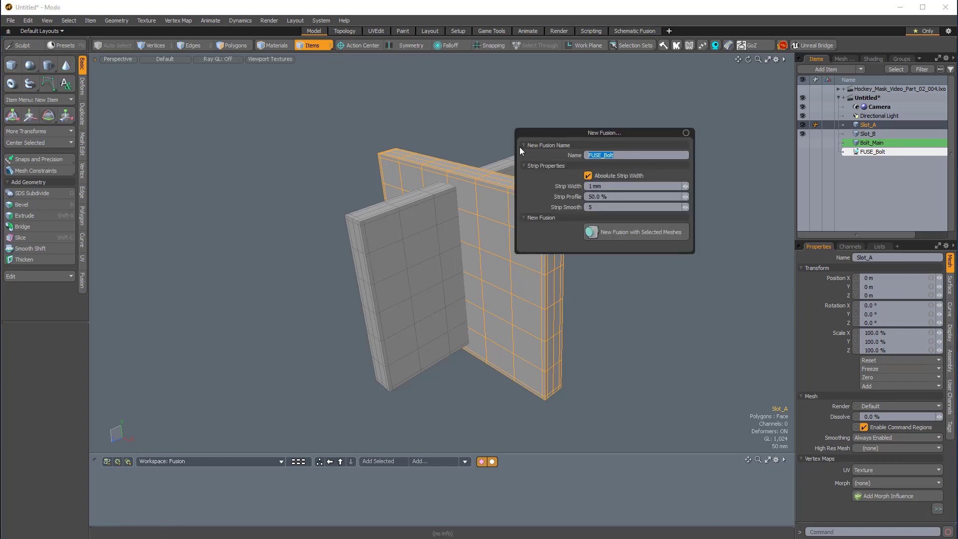
type("CT_Slots")
left_click(615, 232)
Add Slot_B to the CT_Slots fusion by dropping it onto Slot_A.
left_click_drag(646, 269, 499, 221, "alt")
left_click(383, 214)
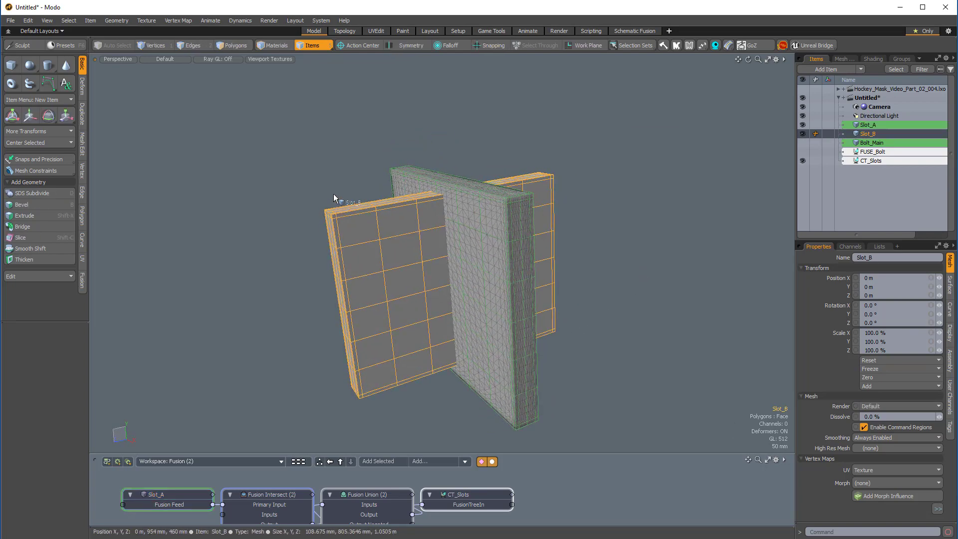
left_click_drag(418, 177, 340, 254)
left_click_drag(561, 261, 382, 272, "alt")
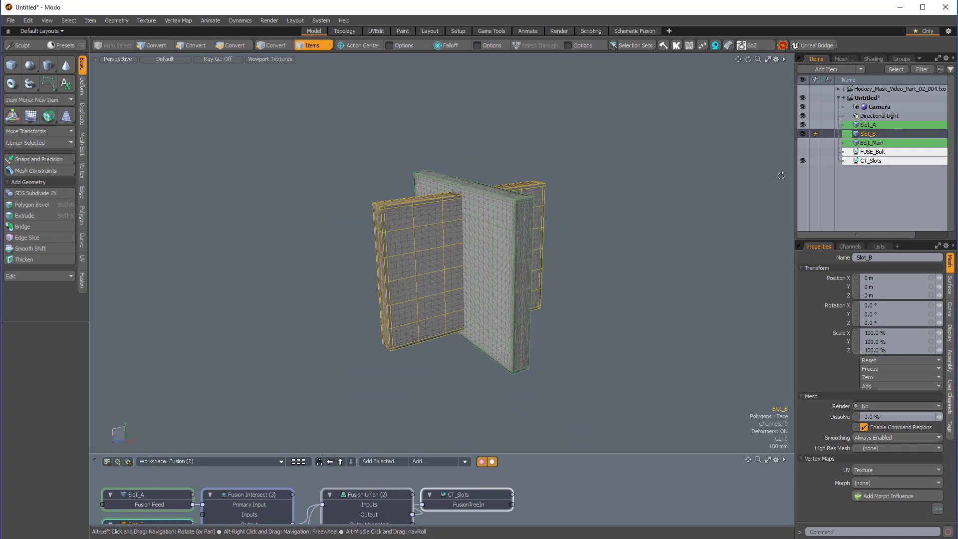
Reorder the item list so Slot_A and Slot_B sit directly above CT_Slots, and clear the selection.
left_click(867, 125)
left_click(866, 134, "ctrl")
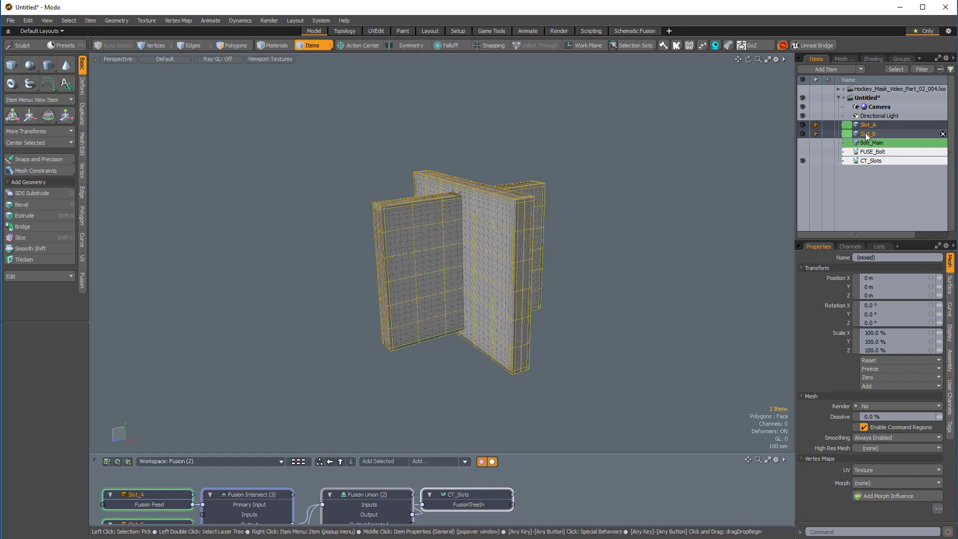
left_click_drag(871, 160, 865, 160)
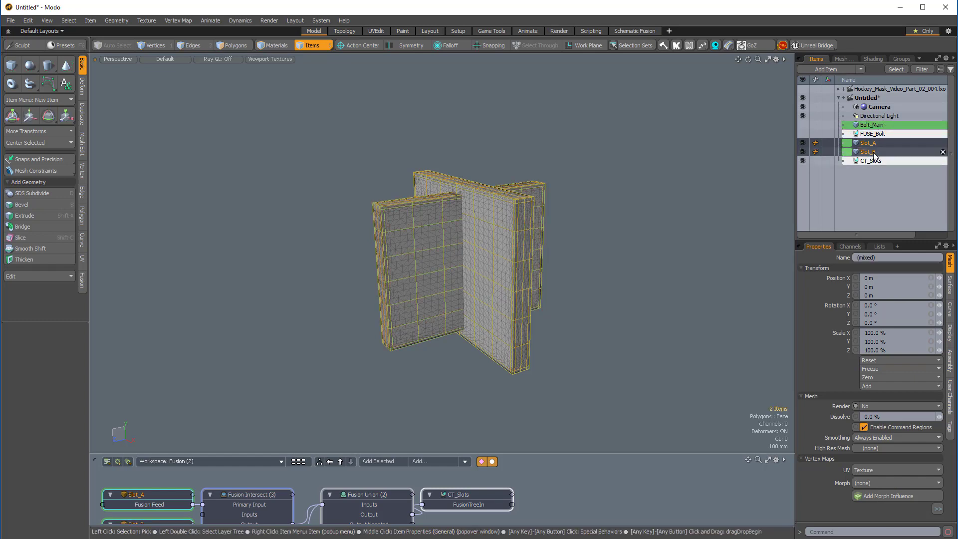
left_click(878, 172)
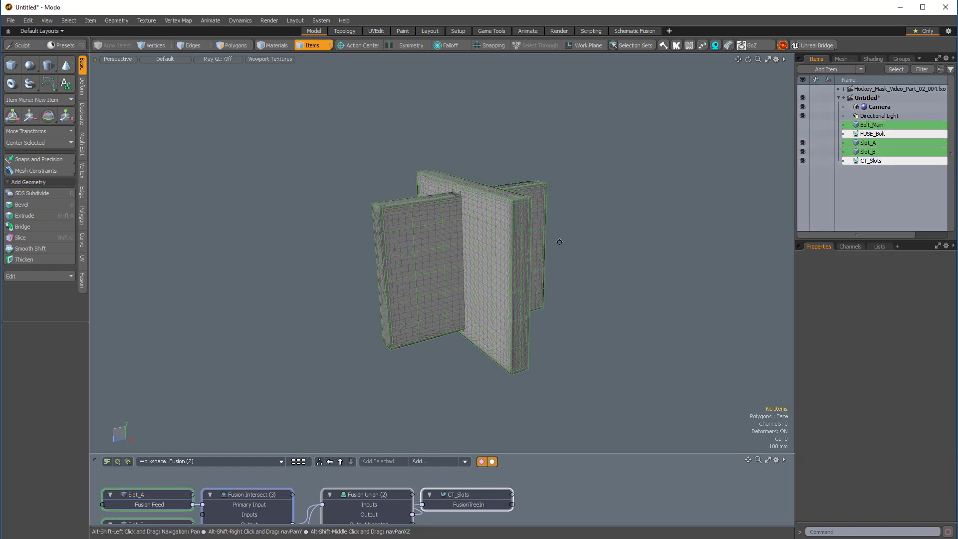
Create a new mesh item above CT_Slots and paste into it a copy of the polygons from one large flat face of Slot_A.
key("n")
left_click_drag(866, 170, 869, 154)
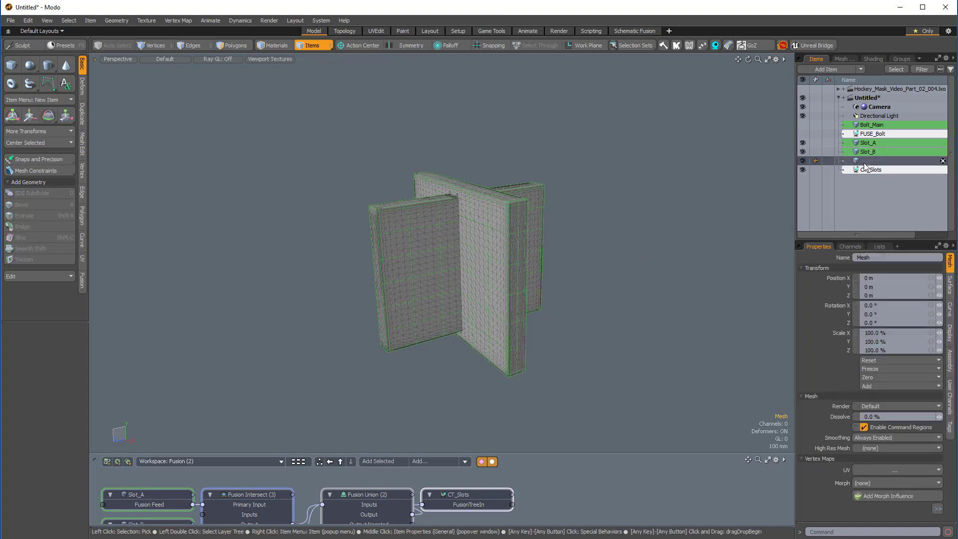
left_click_drag(558, 294, 406, 232, "alt")
left_click(505, 216)
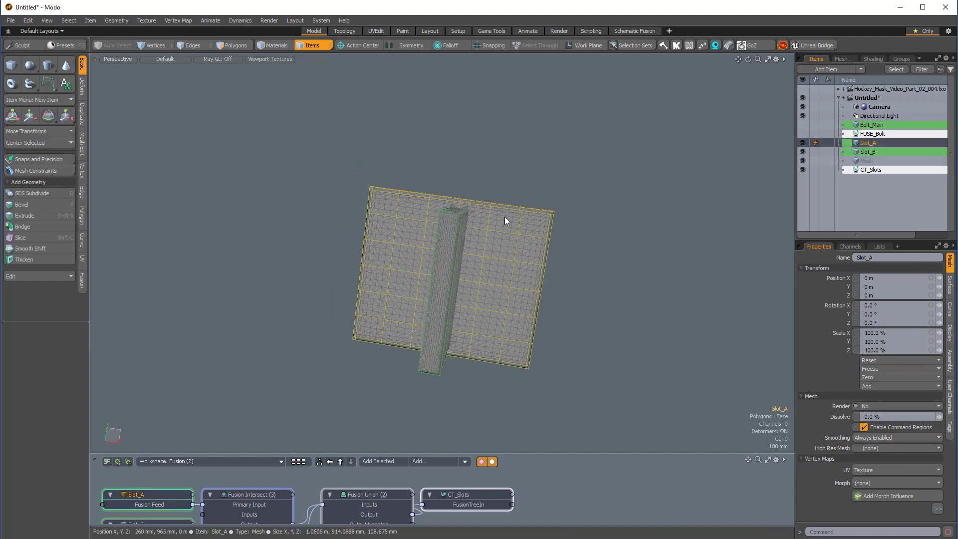
key("3")
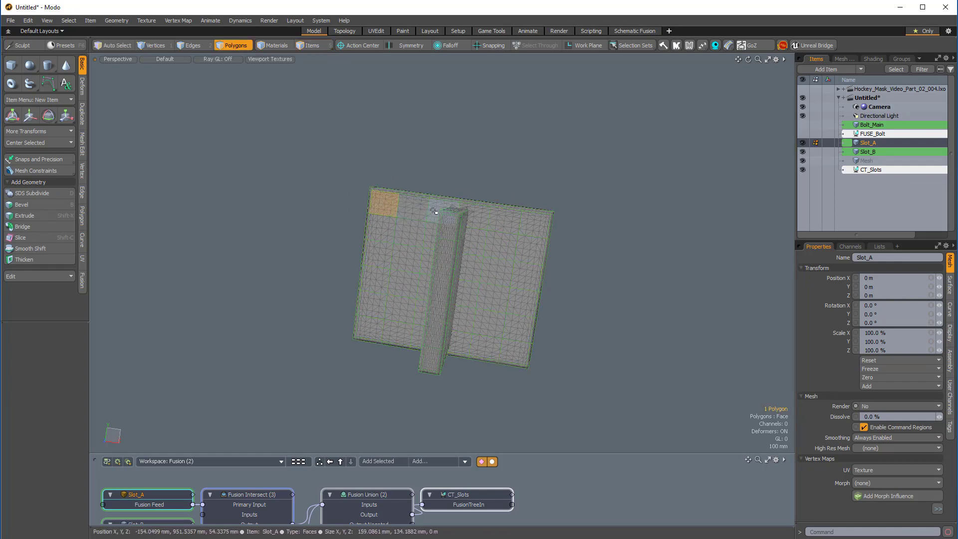
double_click(522, 353)
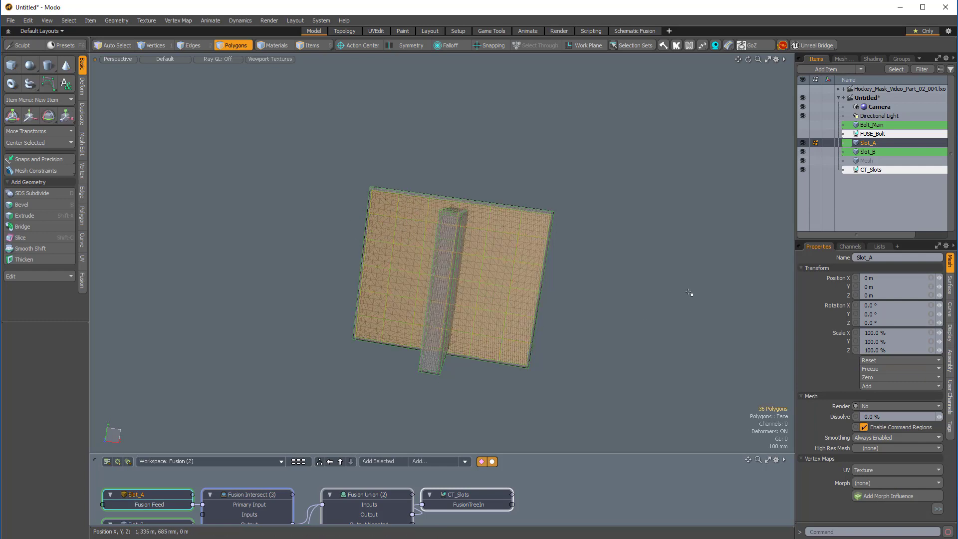
left_click_drag(682, 287, 659, 286, "alt")
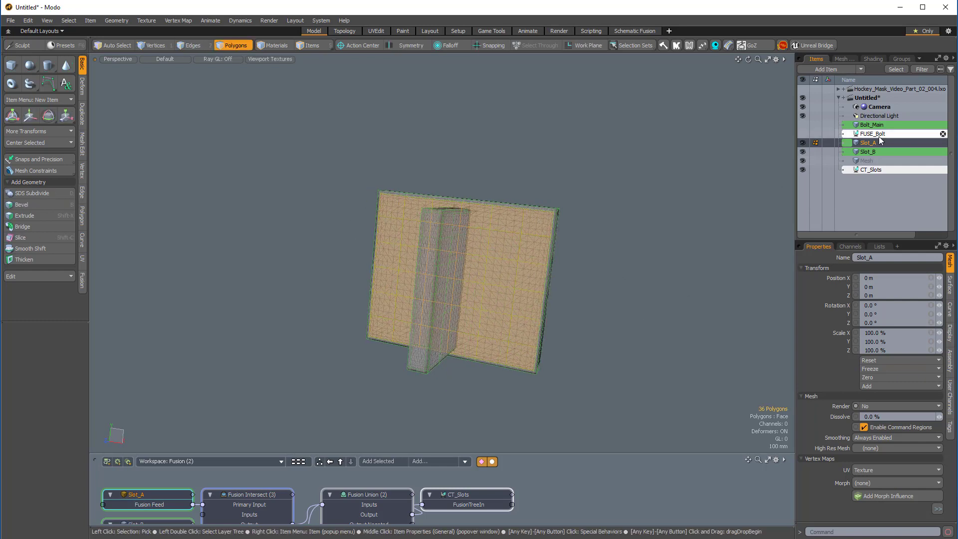
left_click(868, 161)
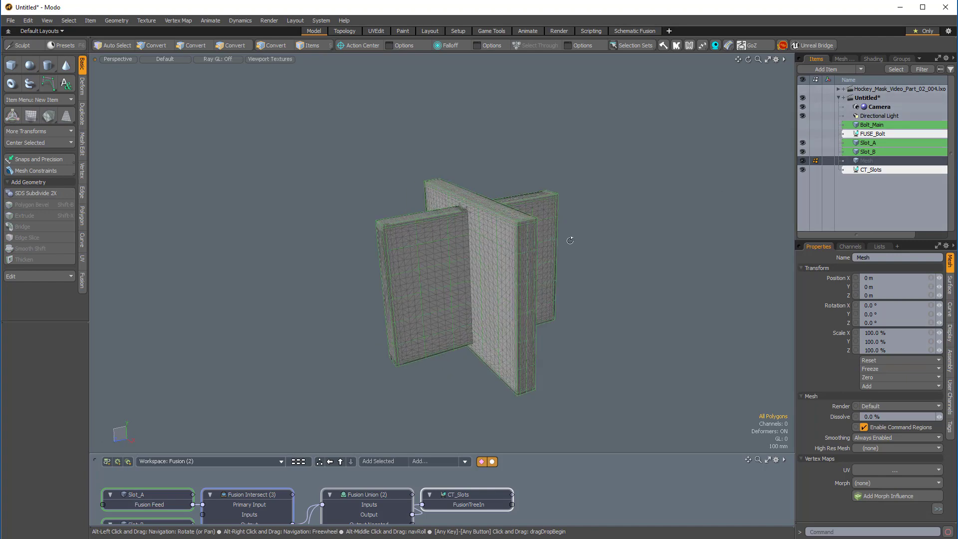
Rotate the copied plane -90° about X and scale it to about 167.5% in X and 174.5% in Z.
double_click(490, 273)
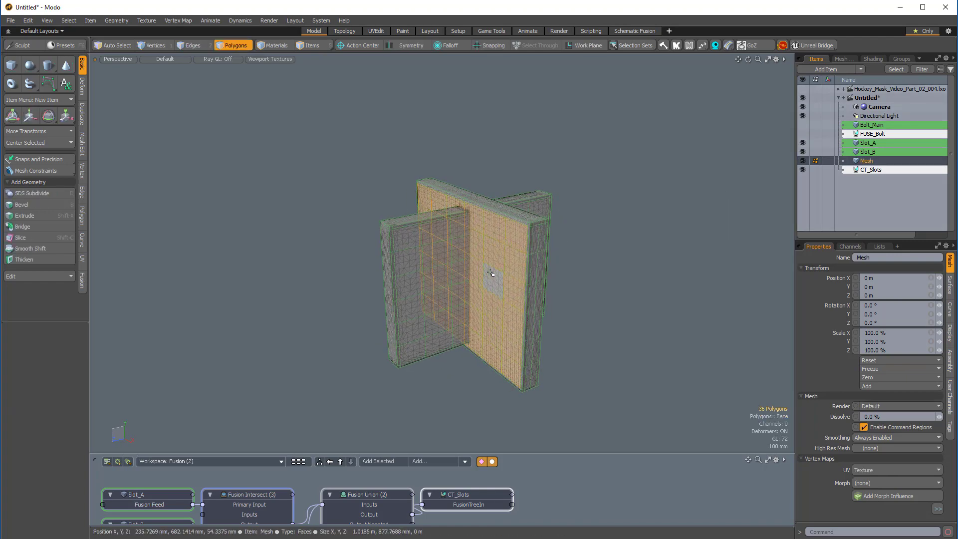
key("e")
left_click_drag(432, 260, 492, 235, "ctrl")
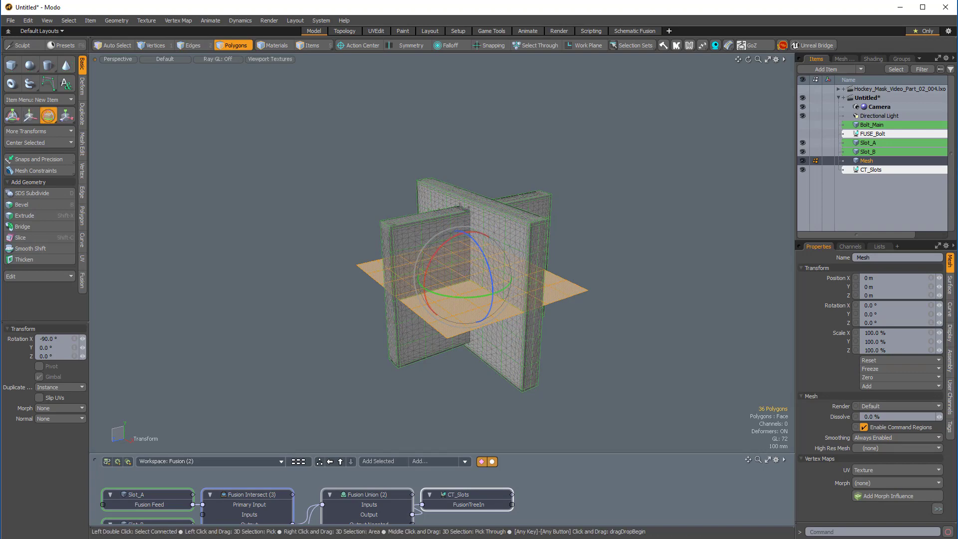
key("r")
left_click_drag(456, 297, 530, 343)
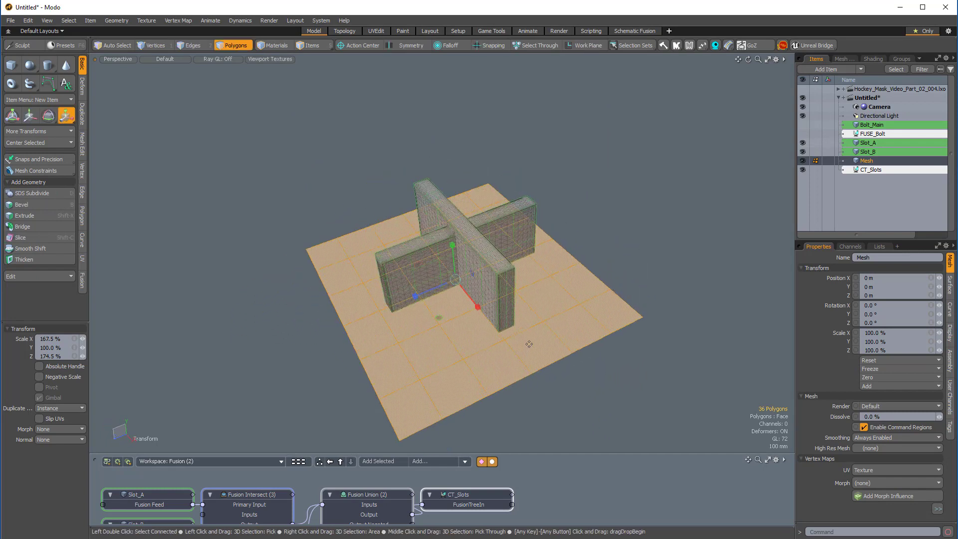
Subdivide the horizontal plane's polygons once with the Faceted method.
key("shift+d")
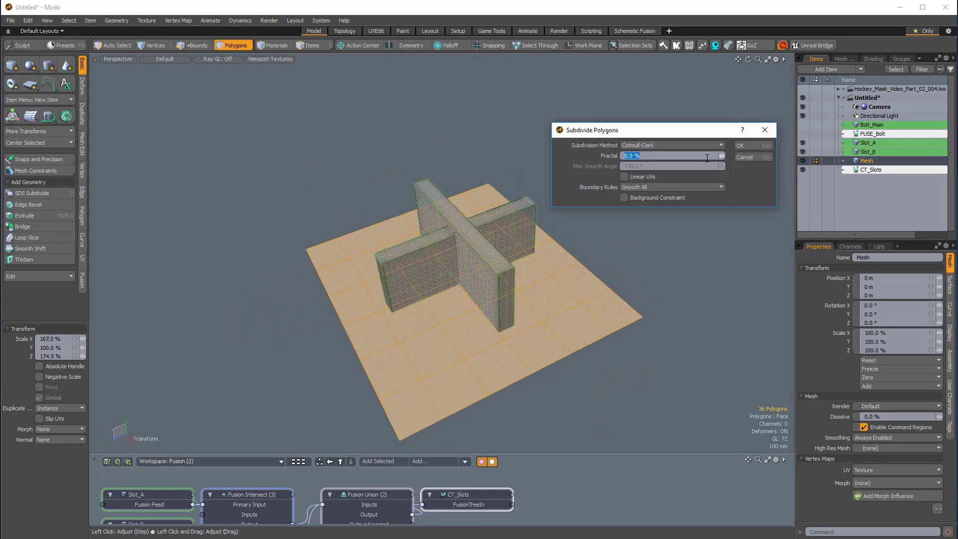
left_click(723, 144)
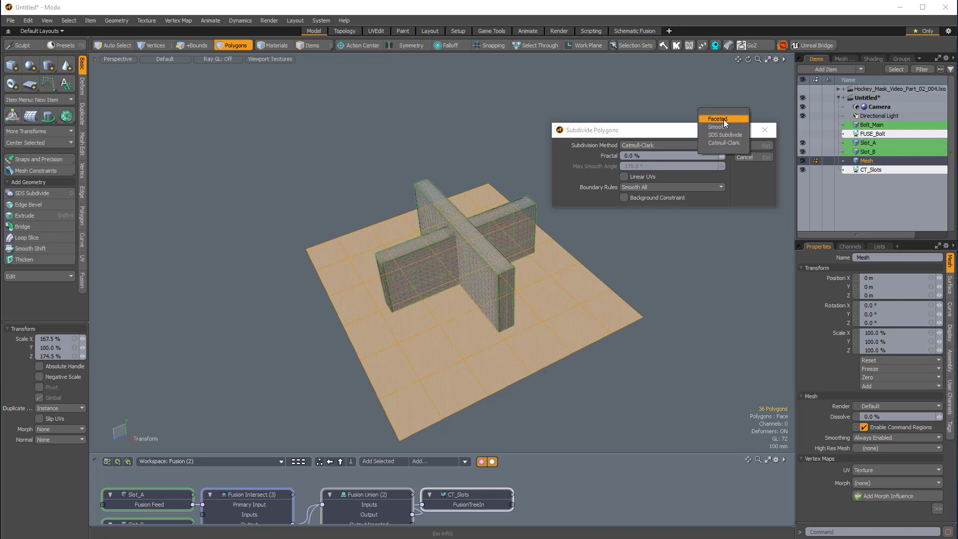
left_click(723, 119)
left_click(747, 147)
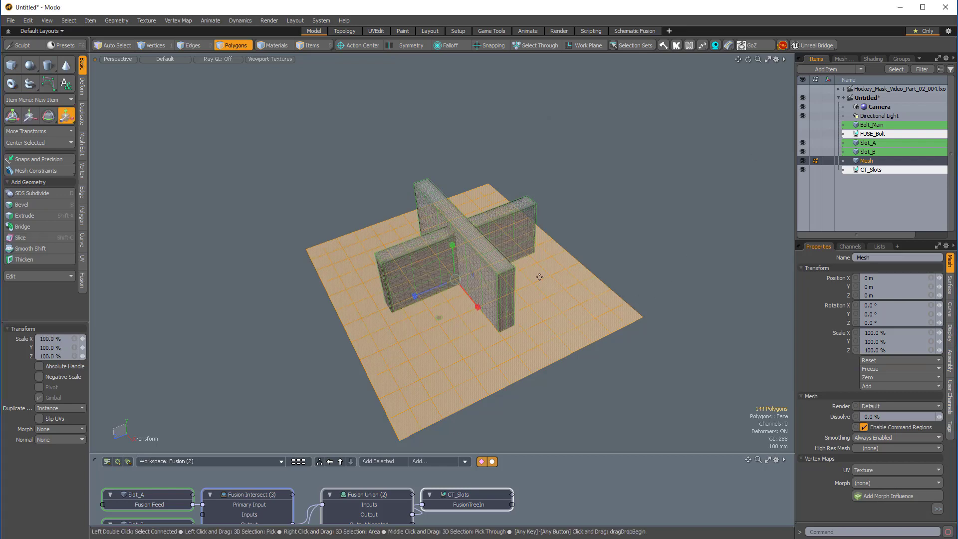
Move the plane about -465 mm along Y to the lower ends of the crossed slabs.
left_click_drag(540, 277, 518, 135, "alt")
key("w")
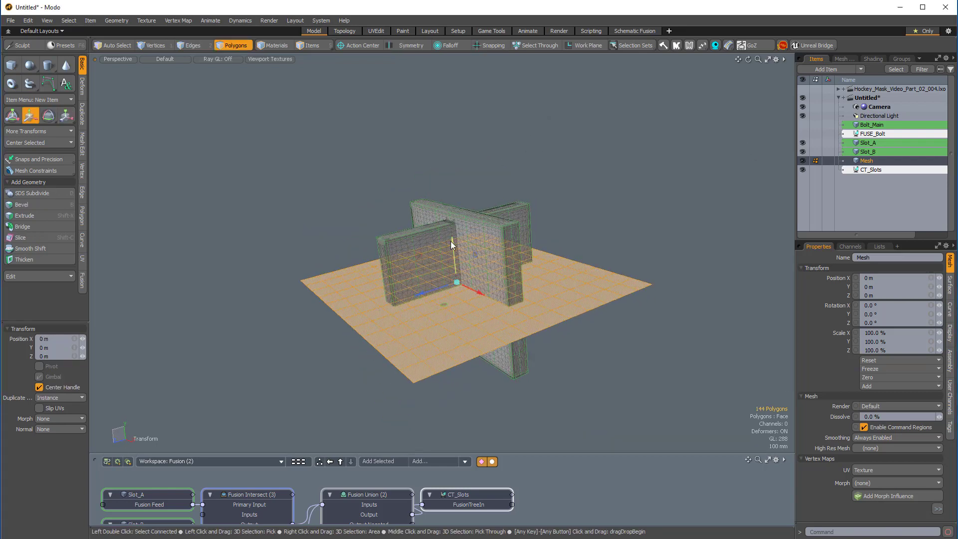
left_click_drag(452, 244, 458, 315)
left_click_drag(449, 265, 302, 325, "alt")
scroll(444, 200, "up", 2)
scroll(426, 249, "down", 1)
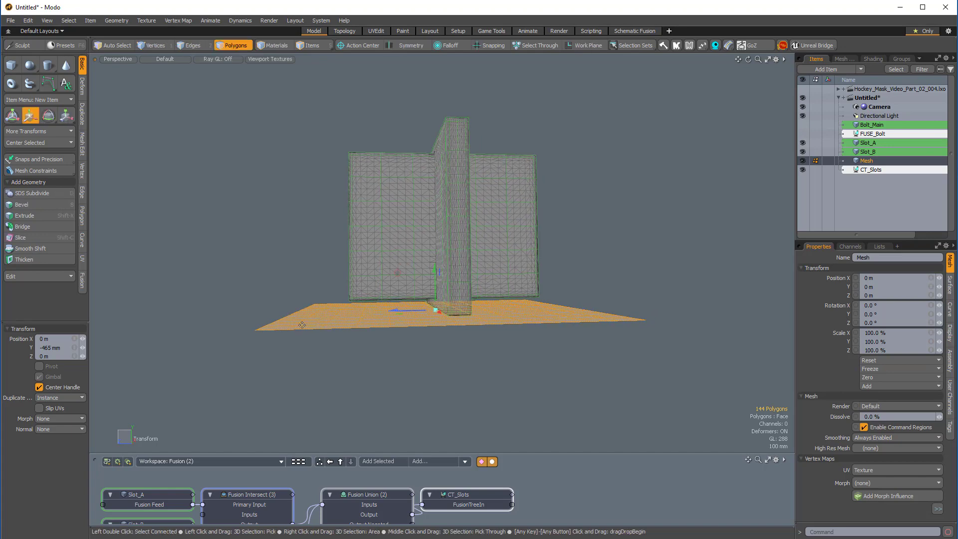
left_click_drag(481, 288, 505, 332, "alt")
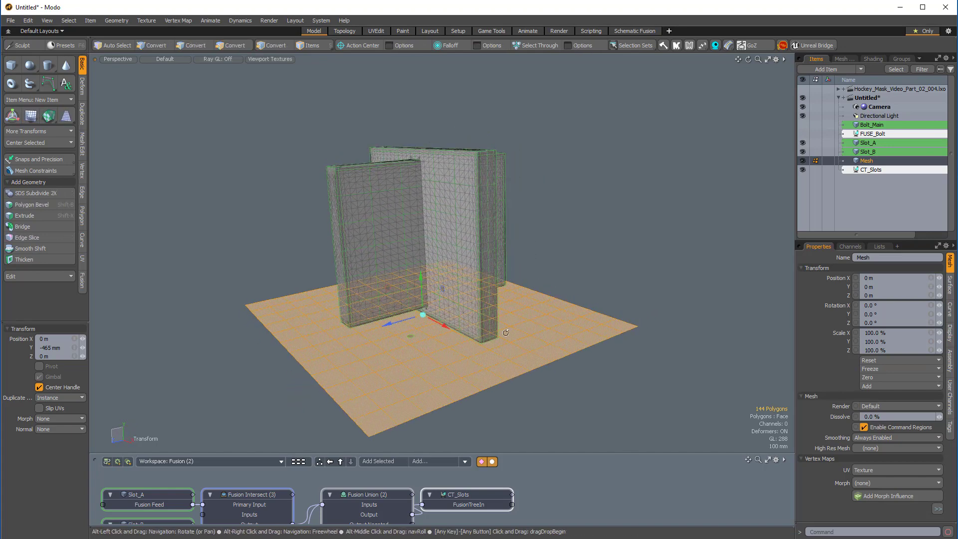
Try raising the plane's centre about 280 mm along Y with a Radial falloff.
left_click(457, 46)
left_click(451, 81)
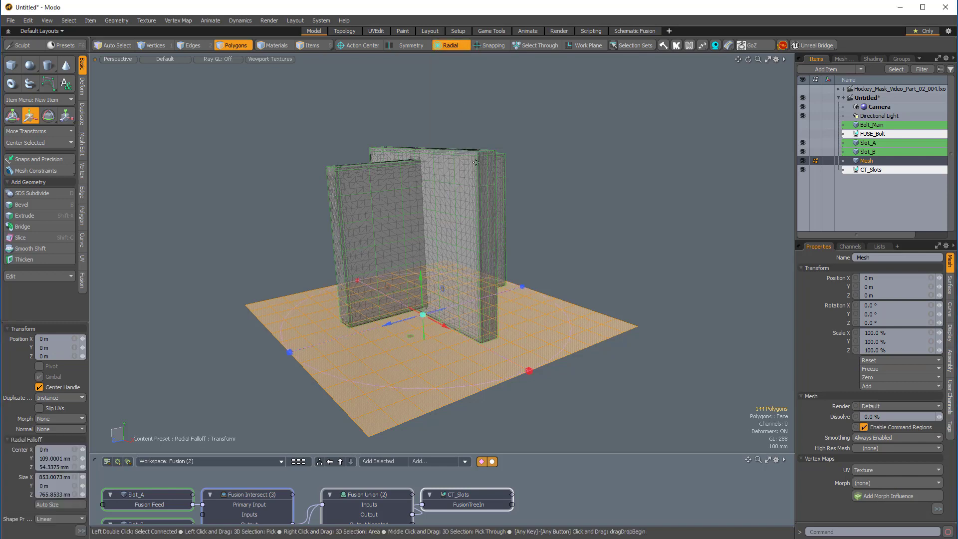
left_click_drag(479, 220, 460, 188, "alt")
left_click_drag(420, 277, 419, 227)
left_click_drag(429, 260, 404, 279, "alt")
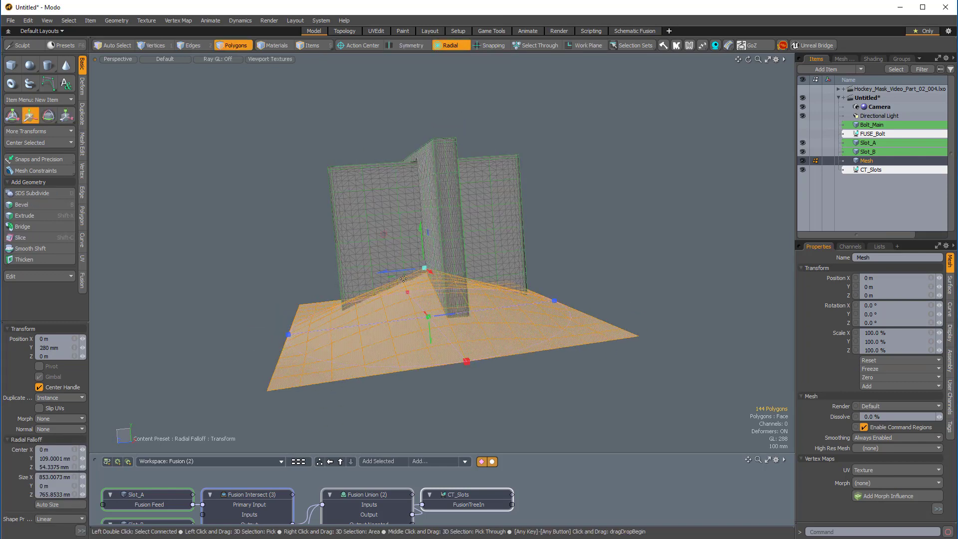
Try Catmull-Clark subdivision on the raised plane, with the Radial falloff at Y centre 249 mm, Y size 140 mm and an Ease-In shape.
key("shift+Tab")
left_click_drag(455, 336, 453, 312, "alt")
left_click_drag(453, 309, 461, 216, "ctrl+alt")
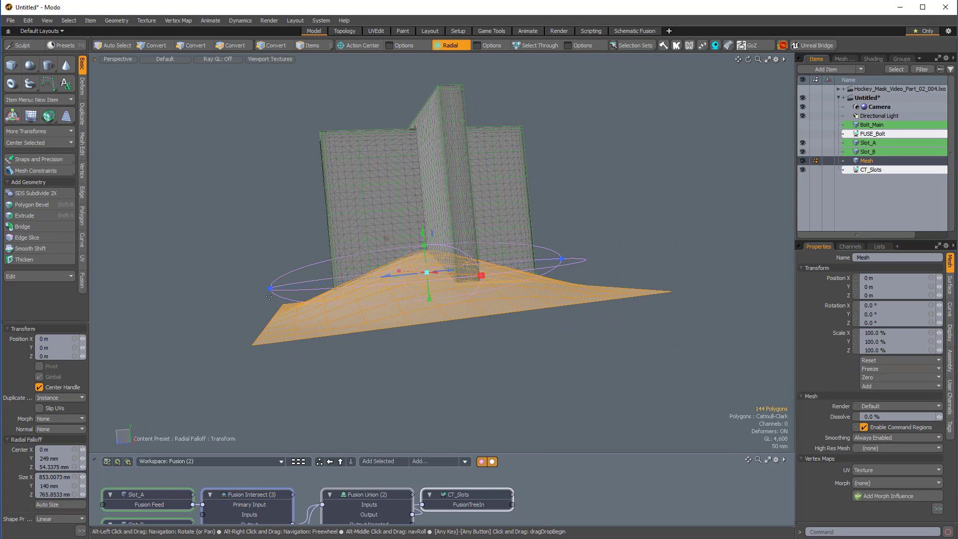
left_click_drag(57, 313, 57, 235)
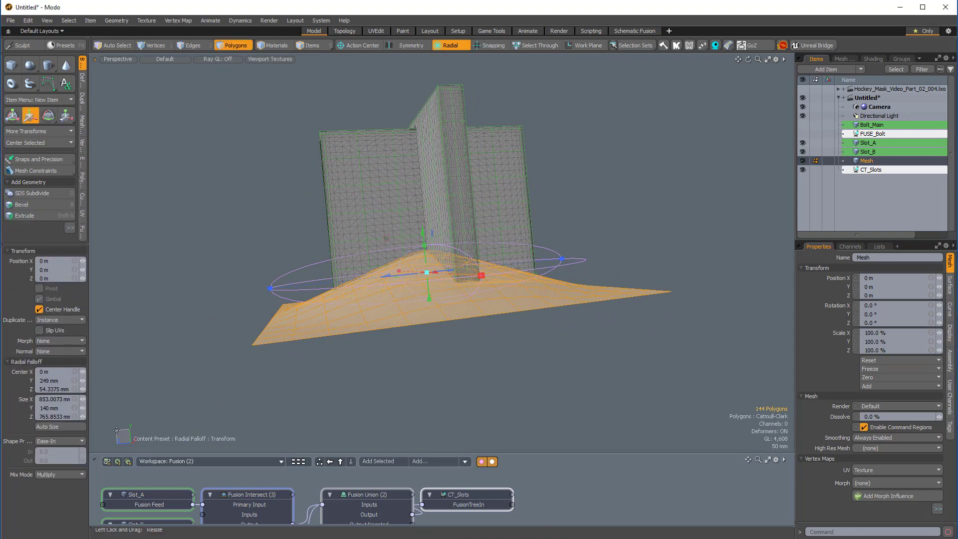
left_click_drag(472, 275, 496, 316, "alt")
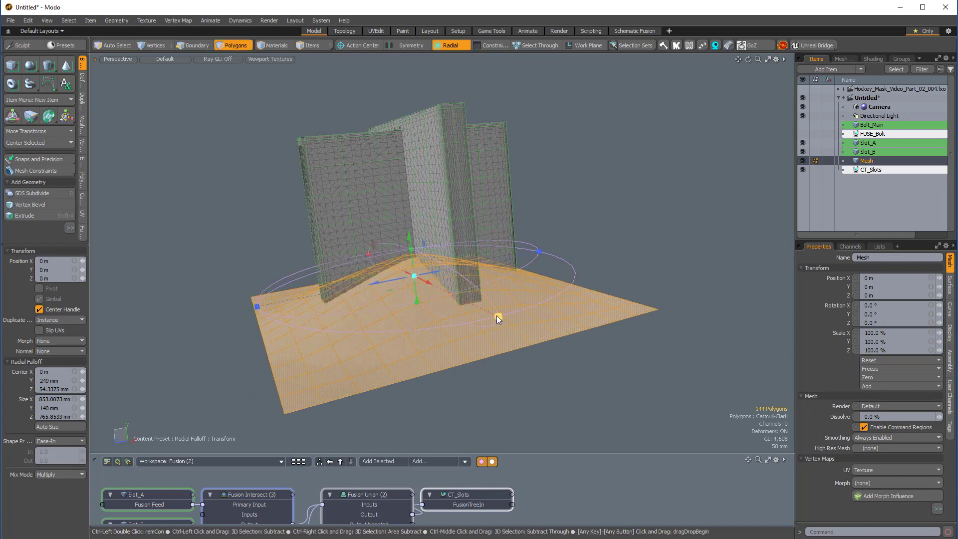
Undo the falloff bulge and the plane's subdivision, and drop the Move tool and Radial falloff.
key("ctrl+Up")
key("Tab")
key("w")
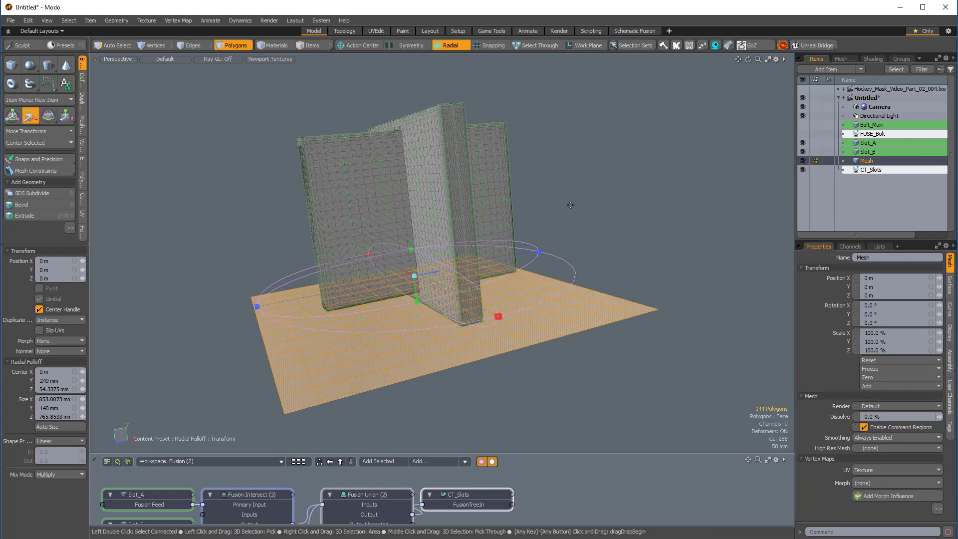
key("space")
key("space")
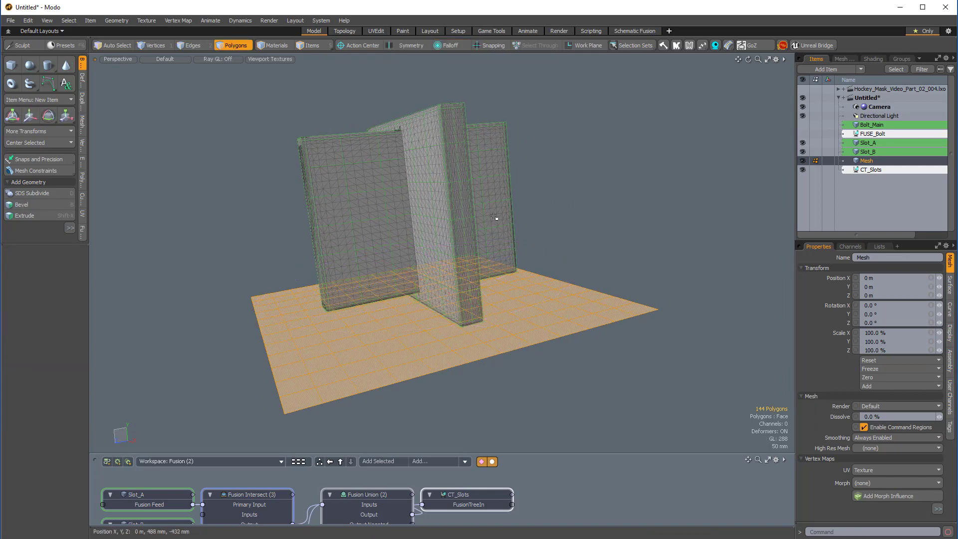
Convert the flat plane to Catmull-Clark subdivision and set up the Move tool with a Radial falloff using the Ease-In shape preset.
left_click_drag(506, 229, 517, 252, "alt")
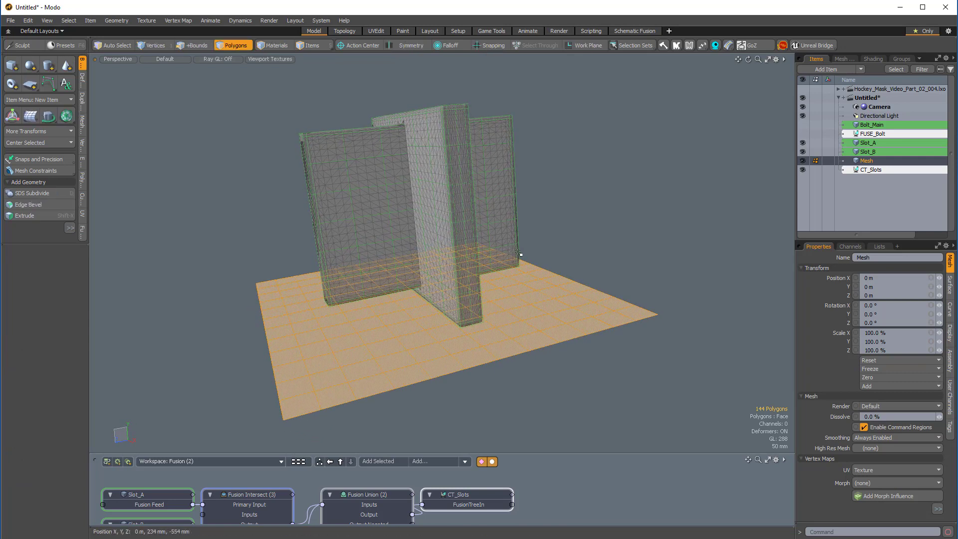
key("Tab")
left_click_drag(407, 354, 438, 141, "alt")
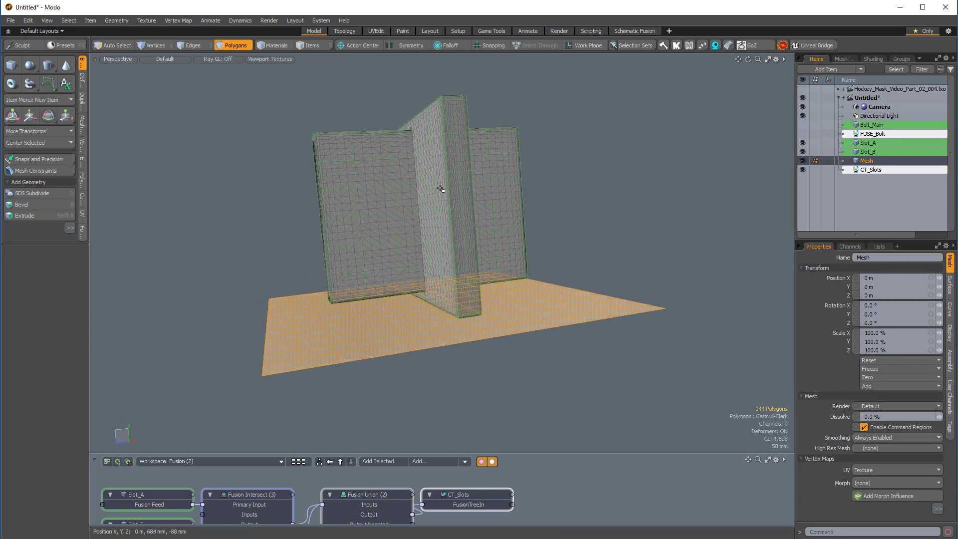
key("w")
left_click(449, 45)
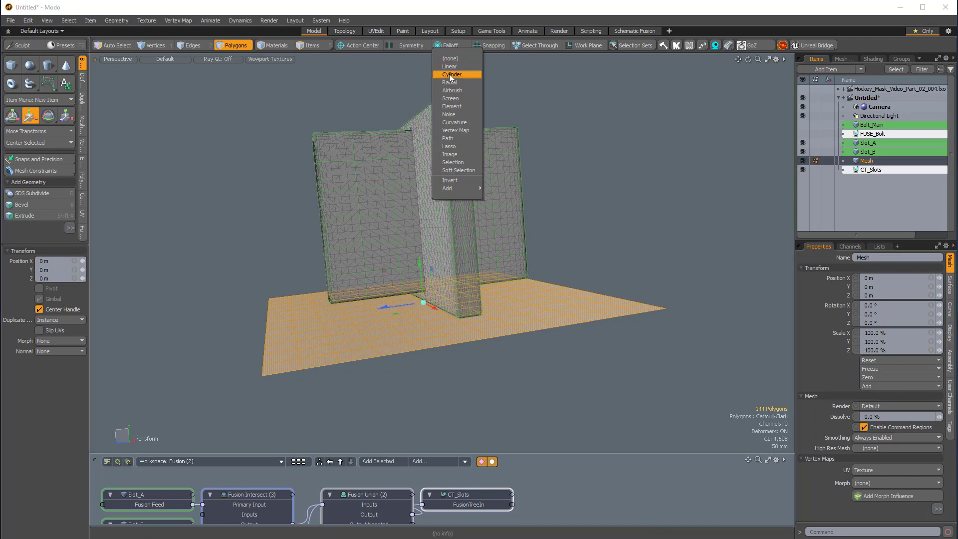
left_click(455, 78)
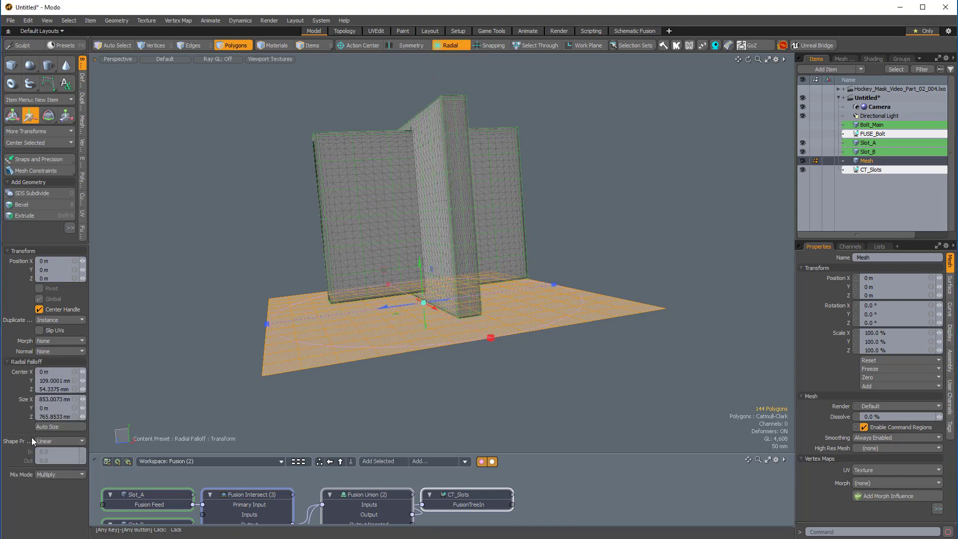
left_click(43, 440)
left_click(49, 453)
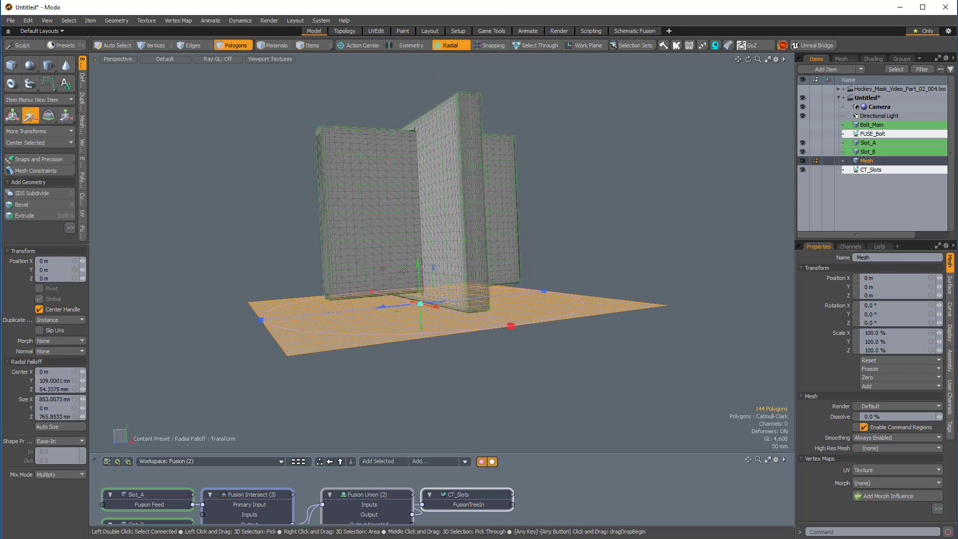
Raise the plane's centre along Y with the Radial falloff into a dome about 248 mm high, and drop the Move tool and falloff.
left_click_drag(418, 272, 344, 319)
key("space")
left_click_drag(414, 324, 394, 317, "alt")
key("space")
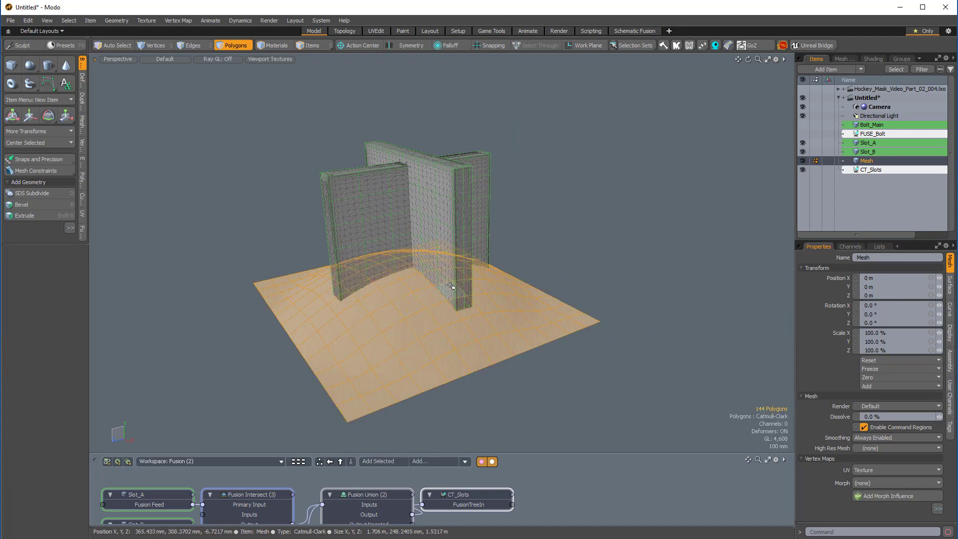
Scale the domed surface to 123.5% in X and Z, and lower it 20 mm along Y.
key("y")
left_click_drag(485, 300, 528, 184, "alt")
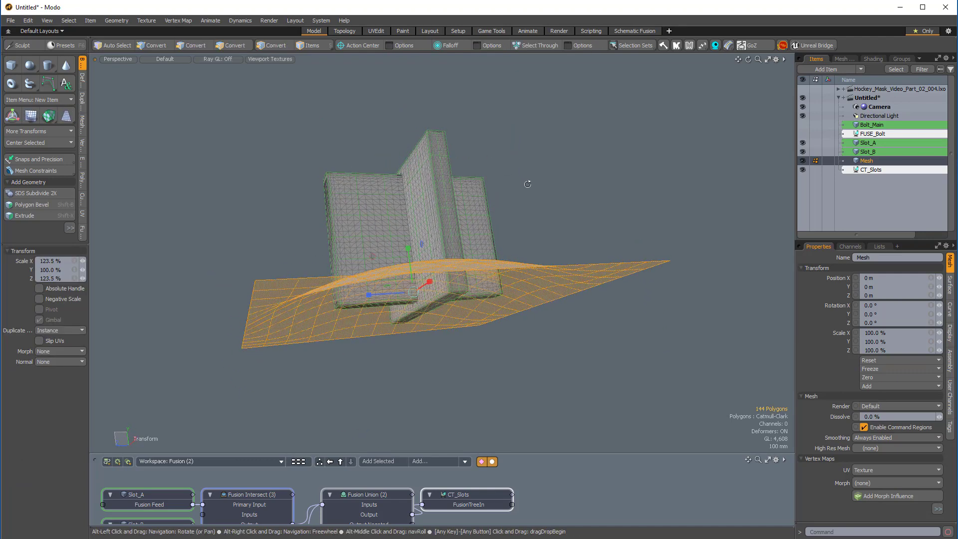
key("3")
left_click_drag(408, 253, 430, 306)
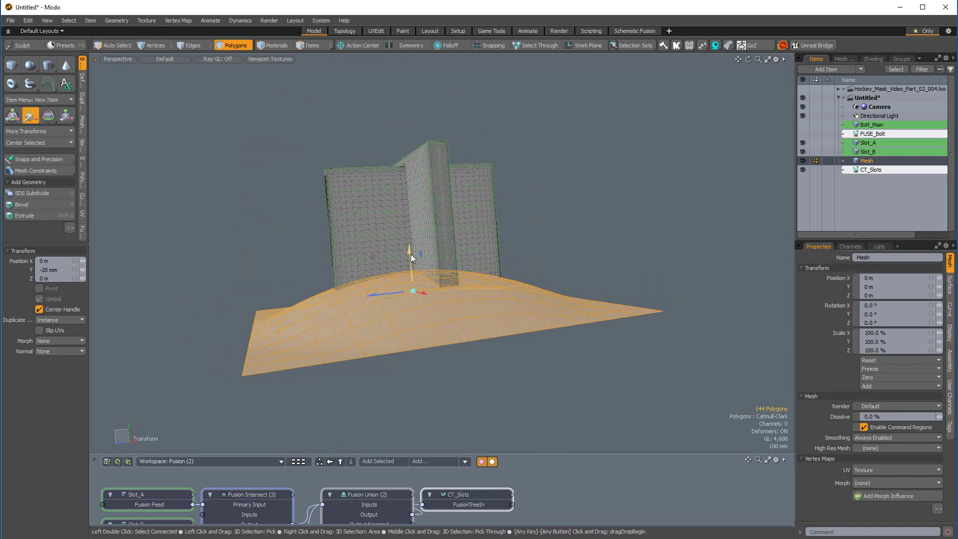
left_click_drag(409, 253, 410, 257)
Duplicate the domed surface, raise the copy 505 mm along Y and flip its polygons.
left_click_drag(423, 303, 389, 265, "alt")
scroll(471, 388, "down", 2)
key("ctrl+z")
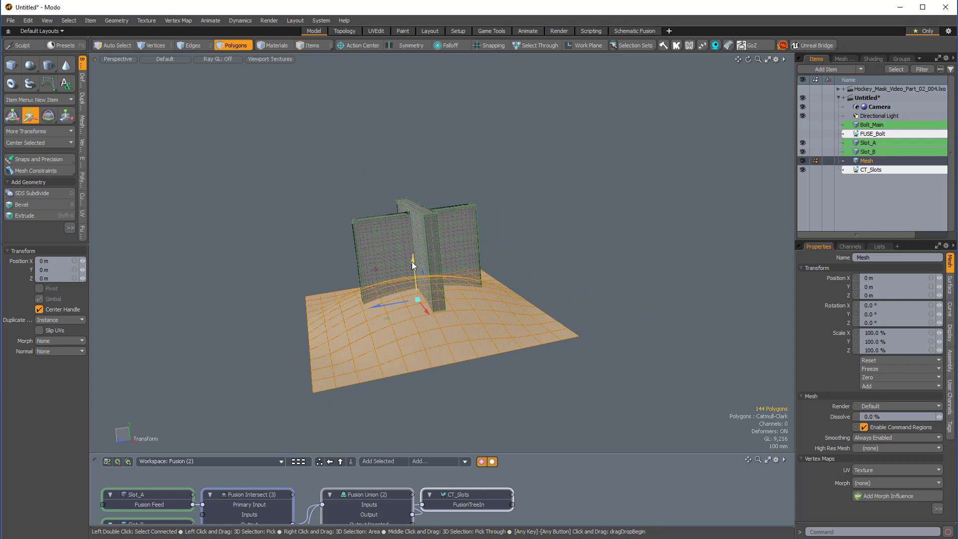
left_click_drag(412, 265, 406, 204)
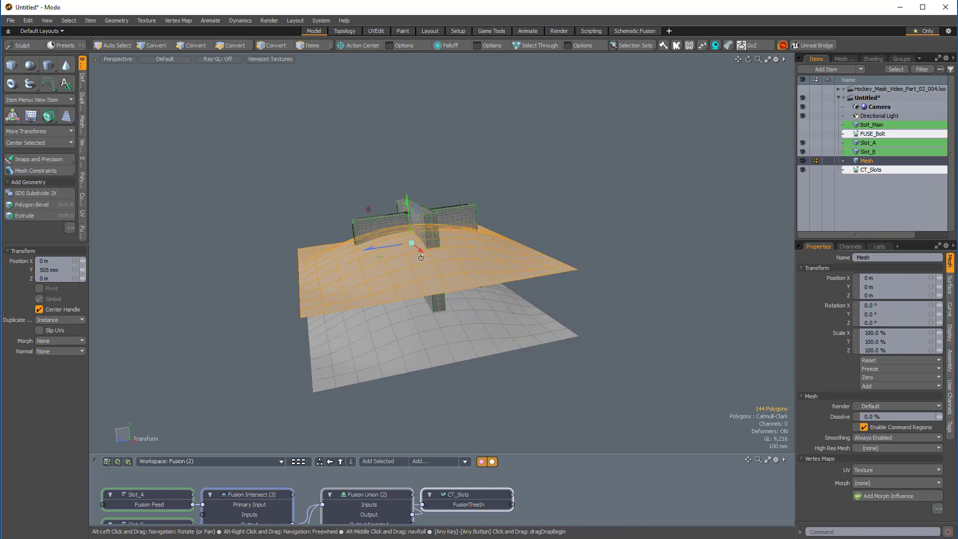
key("ctrl+z")
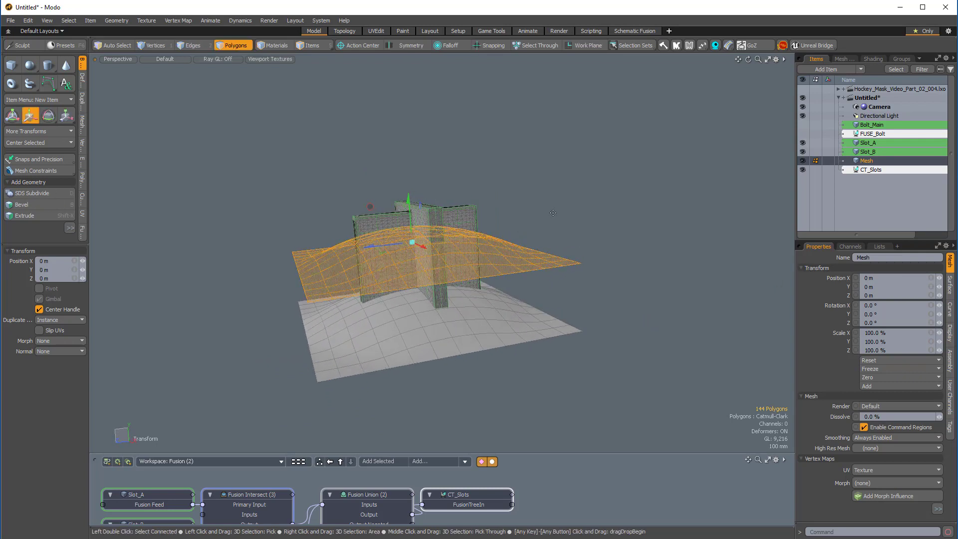
key("ctrl+z")
Examine the two stacked domed surfaces from a low angle, picking one polygon on each to compare them.
left_click_drag(517, 241, 374, 289, "alt")
left_click(487, 333)
left_click(495, 191, "shift")
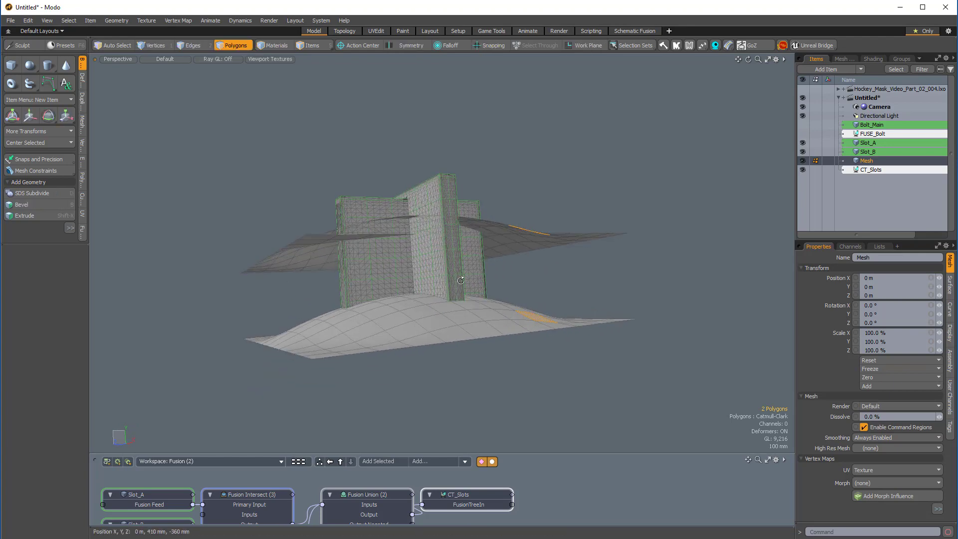
left_click_drag(460, 281, 424, 284, "alt")
left_click(570, 291)
Apply the two-surface Mesh item to the Slot_B slab as a Fusion intersection mesh.
key("5")
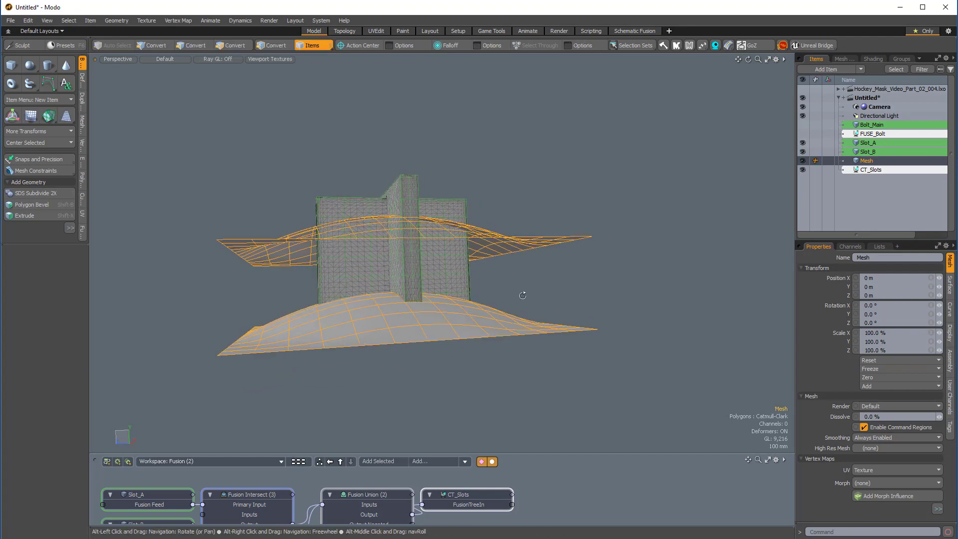
left_click_drag(571, 292, 493, 326, "alt")
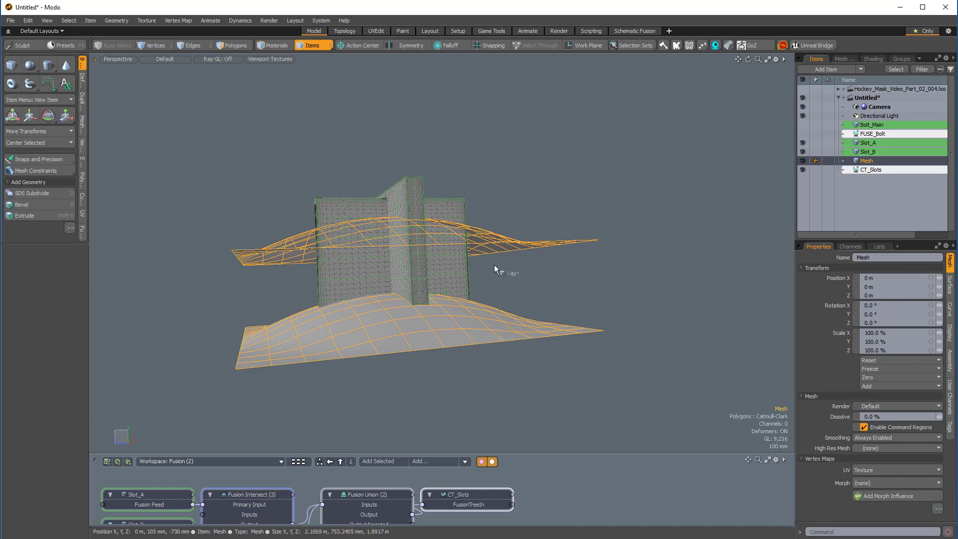
left_click_drag(457, 267, 375, 334)
left_click(375, 332)
left_click_drag(559, 271, 485, 187, "alt")
left_click(504, 287)
Apply the same two-surface Mesh item as an intersection to the Slot_A slab, and clear the selection.
left_click(399, 198)
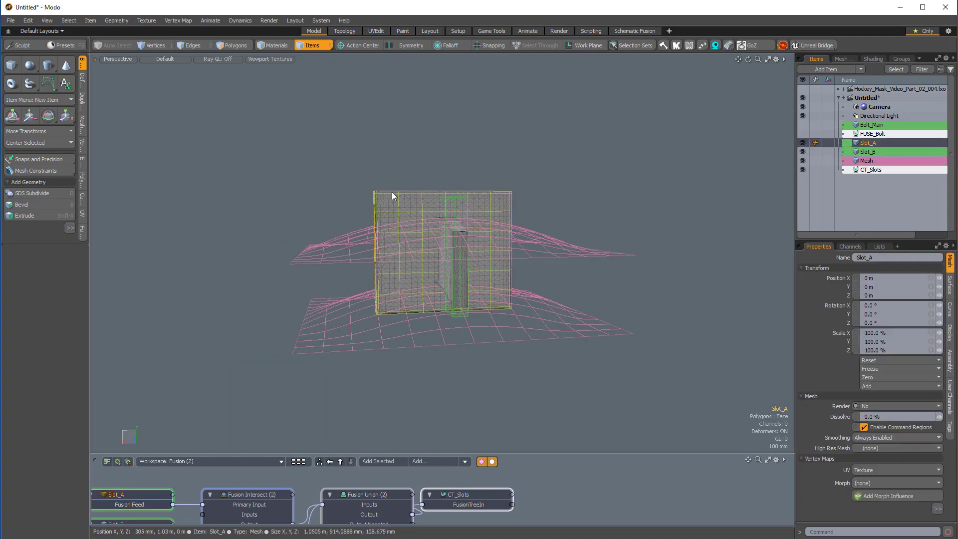
left_click_drag(393, 196, 323, 258, "alt")
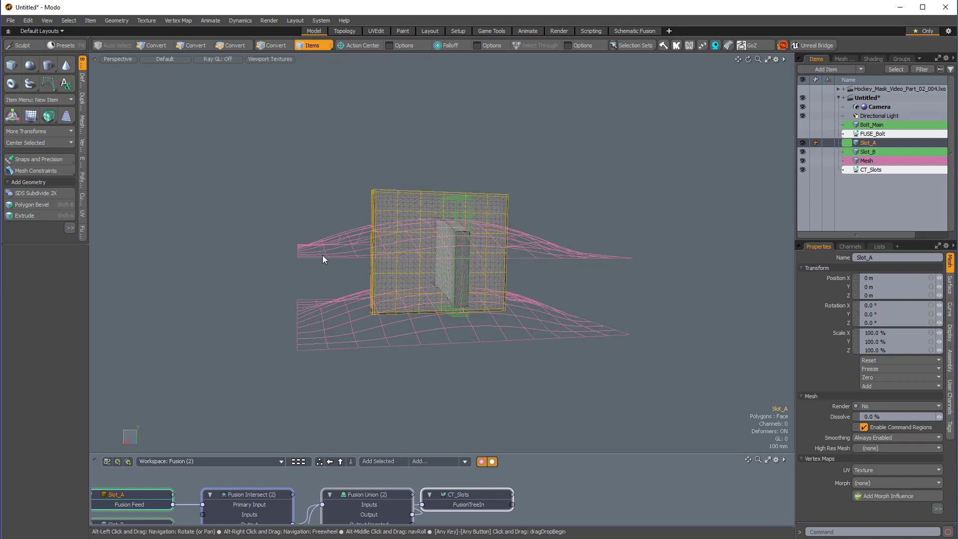
left_click(309, 315)
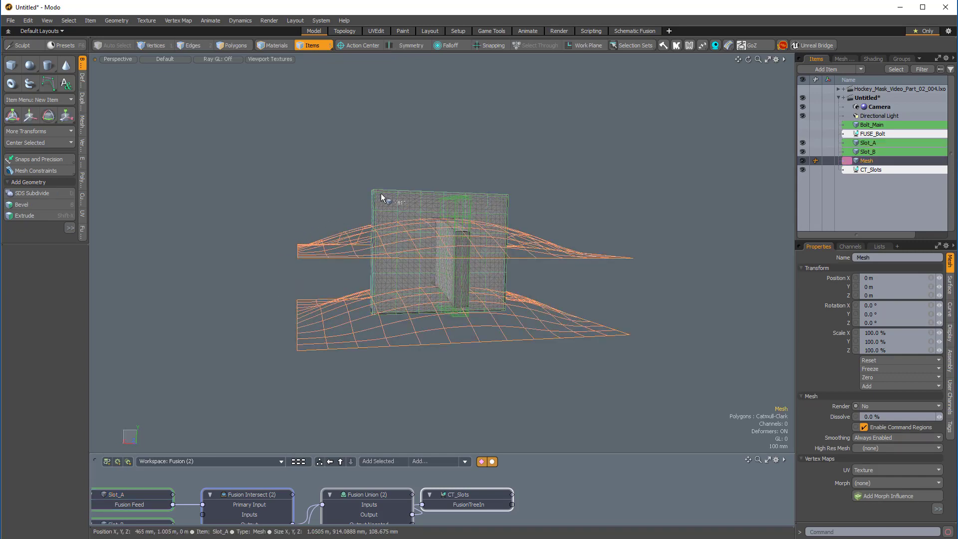
right_click(382, 193)
left_click(296, 268)
left_click(419, 412)
left_click_drag(574, 365, 339, 262, "alt")
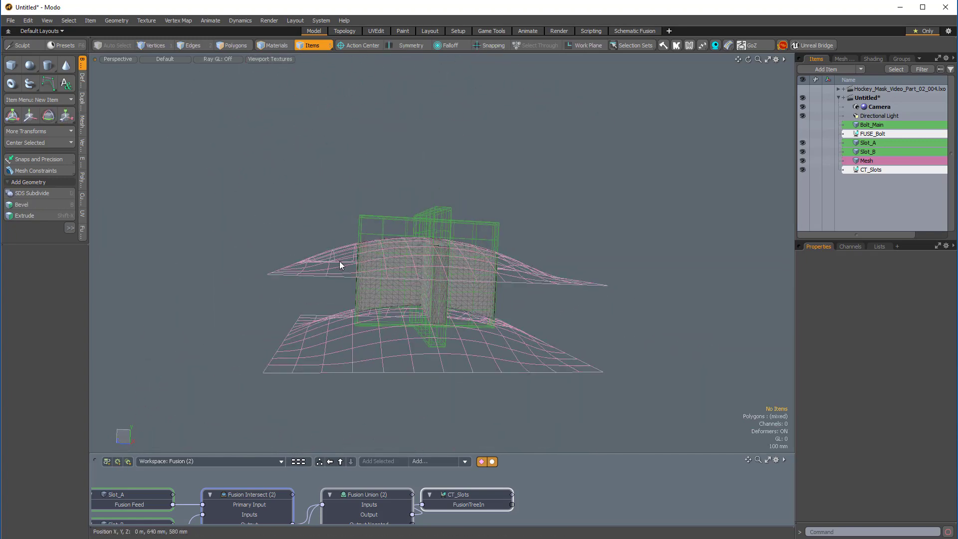
Hide the source meshes of the CT_Slots fusion with Toggle Source Visibility, and inspect the arched cross shape.
left_click(309, 370)
left_click_drag(309, 369, 599, 189, "alt")
key("alt+f")
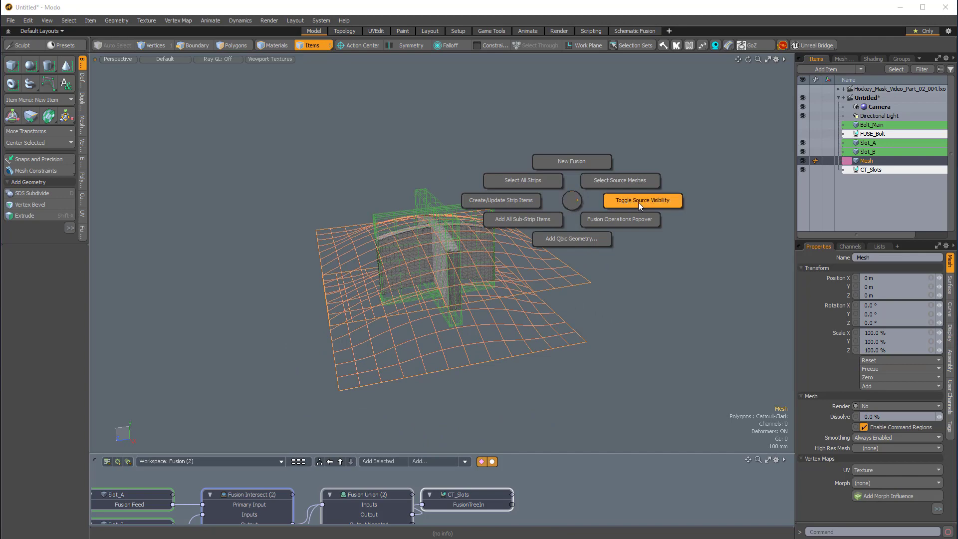
left_click(660, 202)
scroll(430, 241, "up", 4)
left_click_drag(429, 240, 523, 291, "alt")
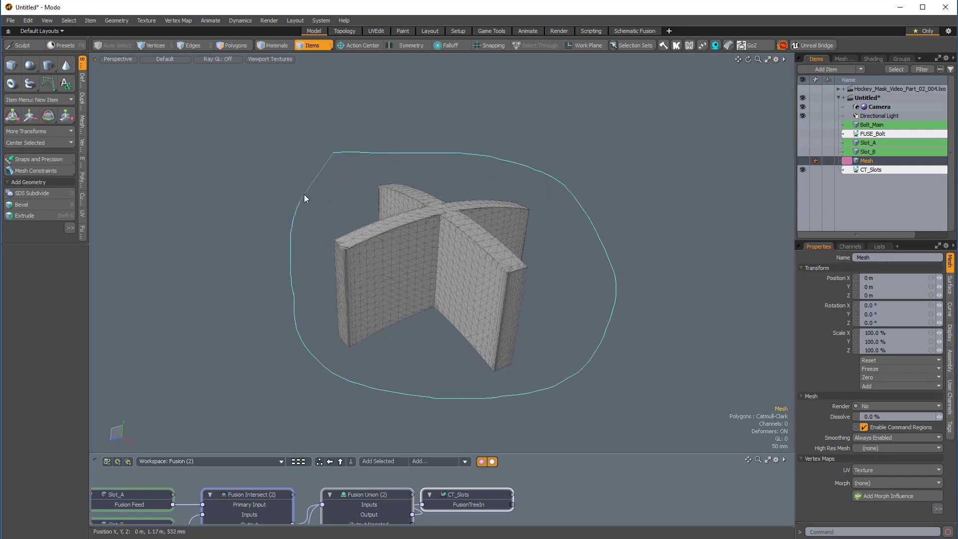
right_click_drag(323, 181, 330, 173)
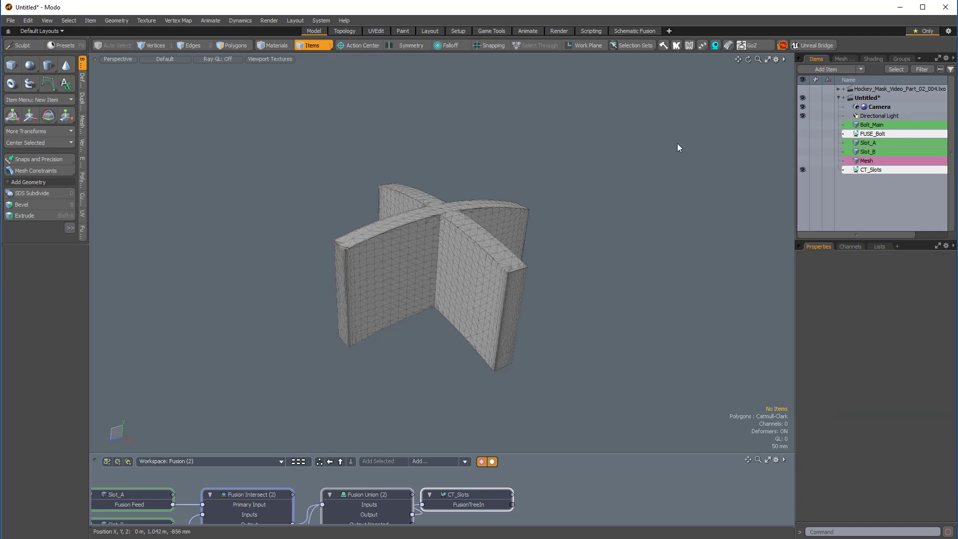
Show the FUSE_Bolt item, and check the arched cross against the bolt head from above and the side.
left_click(803, 134)
mouse_move(542, 234)
left_mouse_down("alt+shift")
mouse_move(509, 226)
mouse_move(409, 324)
mouse_move(420, 309)
mouse_move(513, 326)
left_mouse_up("alt+shift")
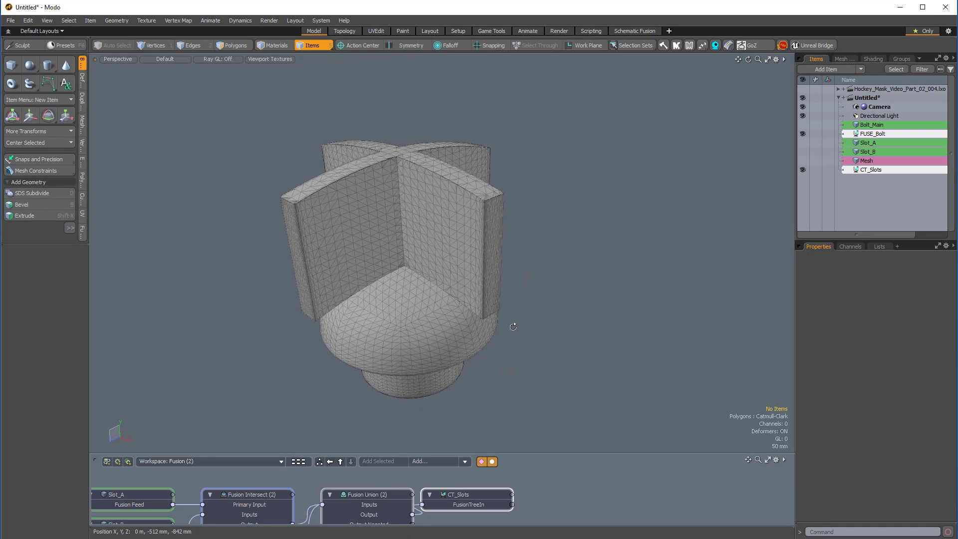
left_click_drag(451, 290, 451, 229, "alt")
scroll(434, 274, "up", 3)
left_click_drag(415, 315, 425, 228, "alt")
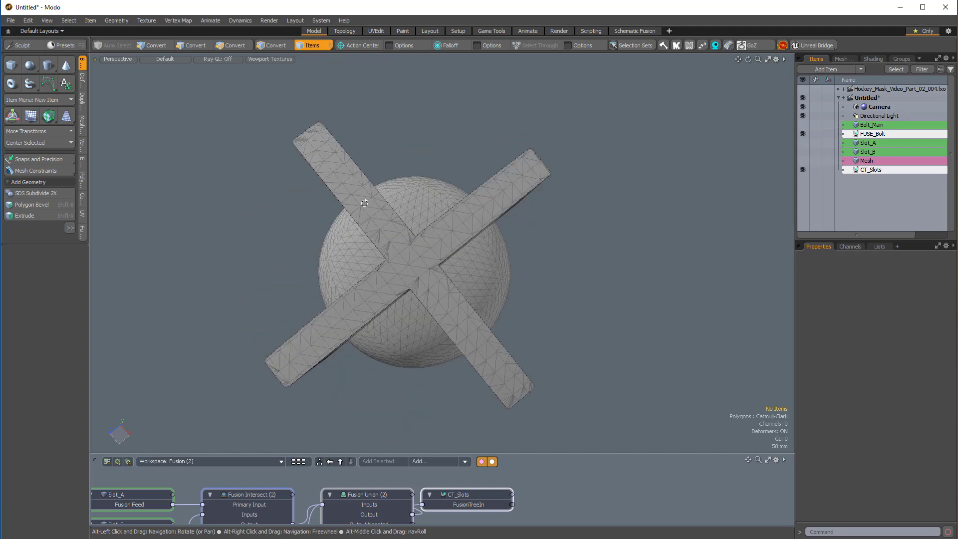
left_click_drag(432, 328, 713, 254, "alt")
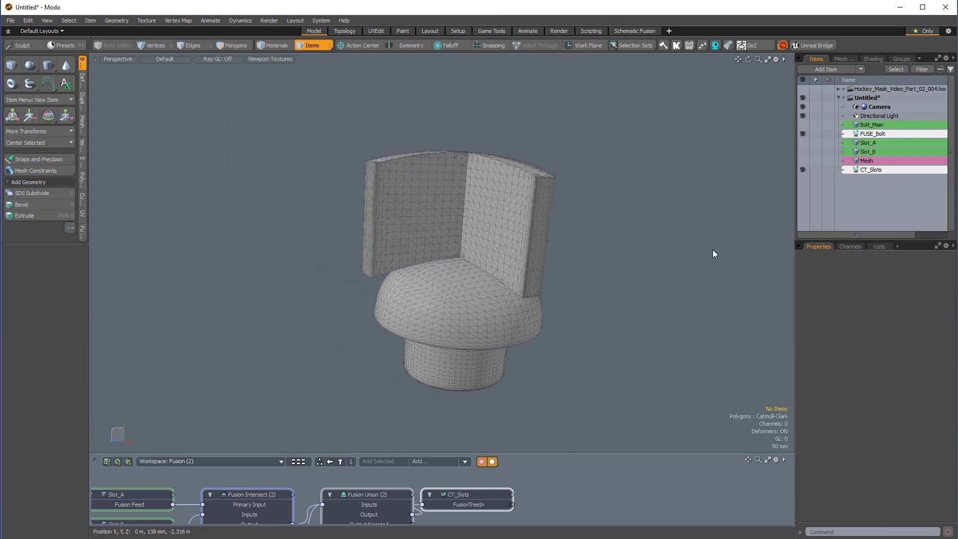
Select Slot_A and convert its CT_Slots fusion item to a Compound Trim.
left_click(859, 145)
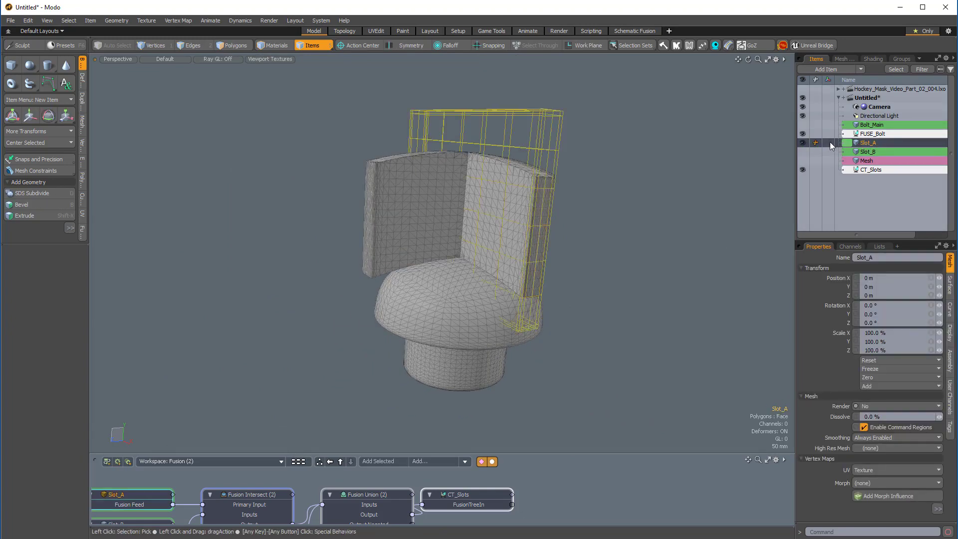
left_click_drag(709, 150, 599, 340, "alt")
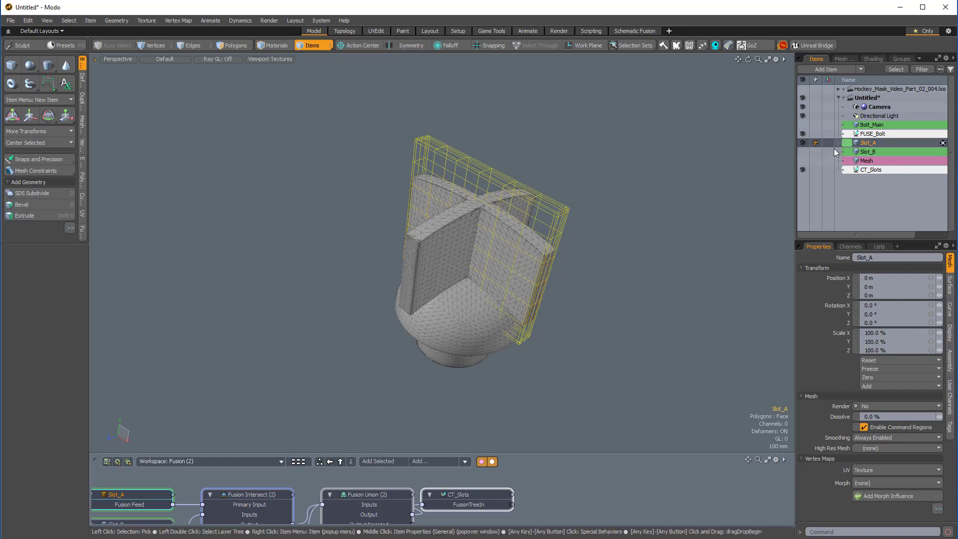
left_click_drag(24, 243, 71, 278)
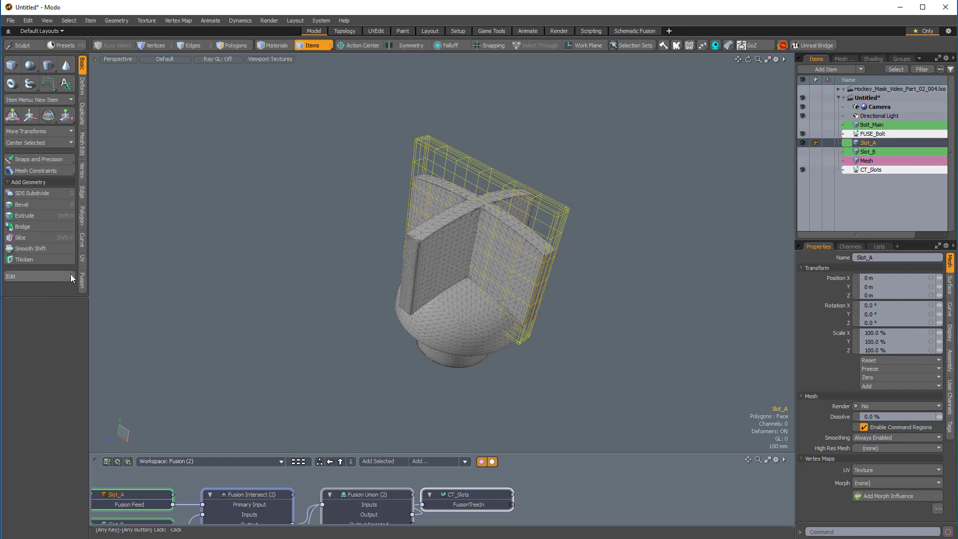
left_click(83, 282)
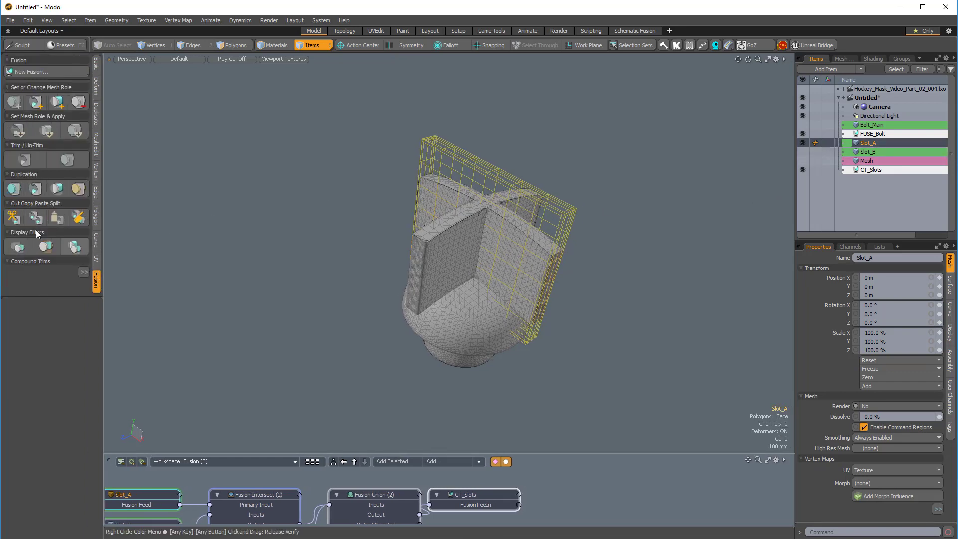
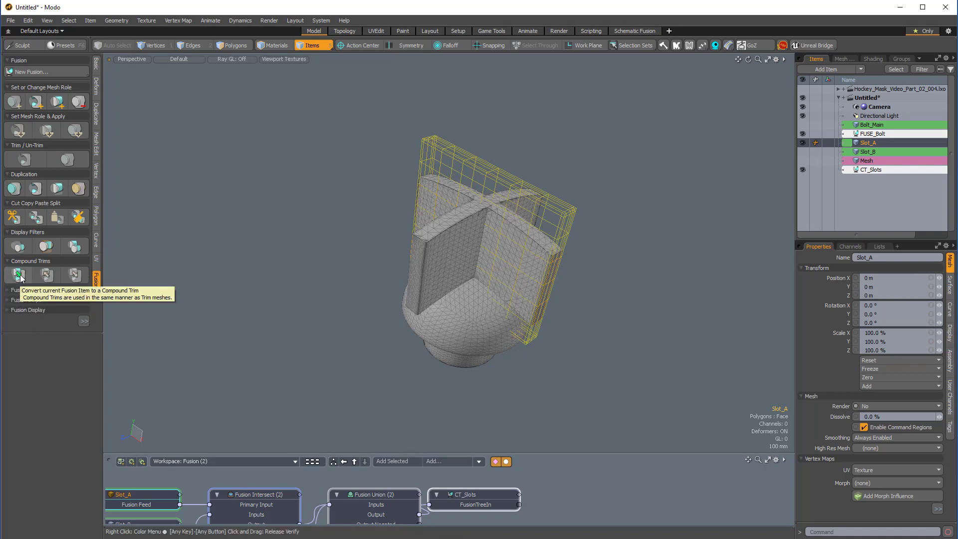
left_click(18, 275)
scroll(441, 254, "down", 3)
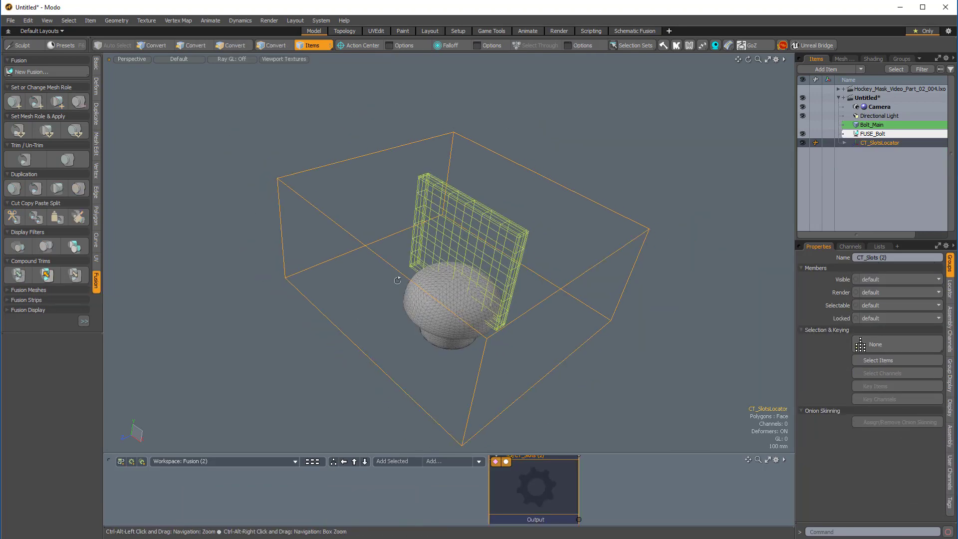
left_click_drag(442, 254, 469, 248, "alt")
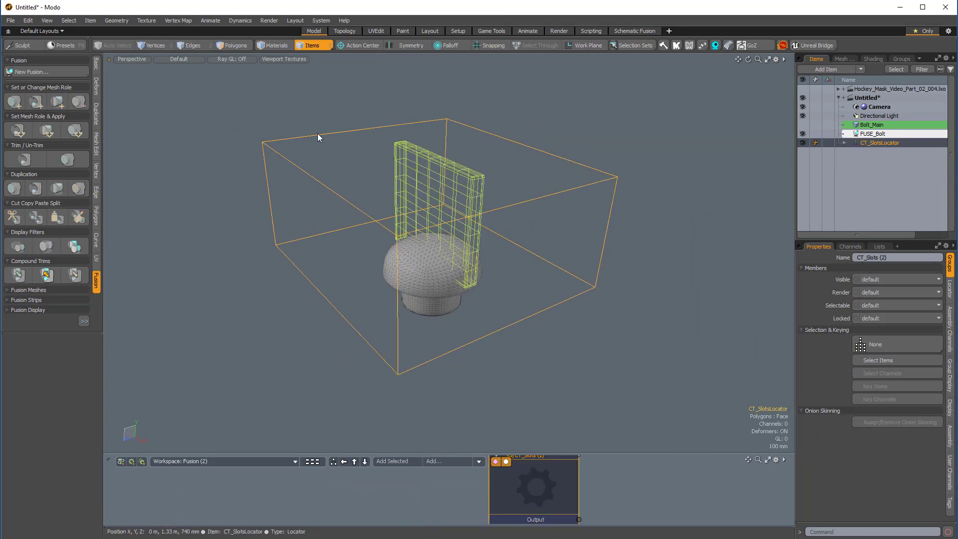
left_click_drag(318, 133, 369, 136, "alt")
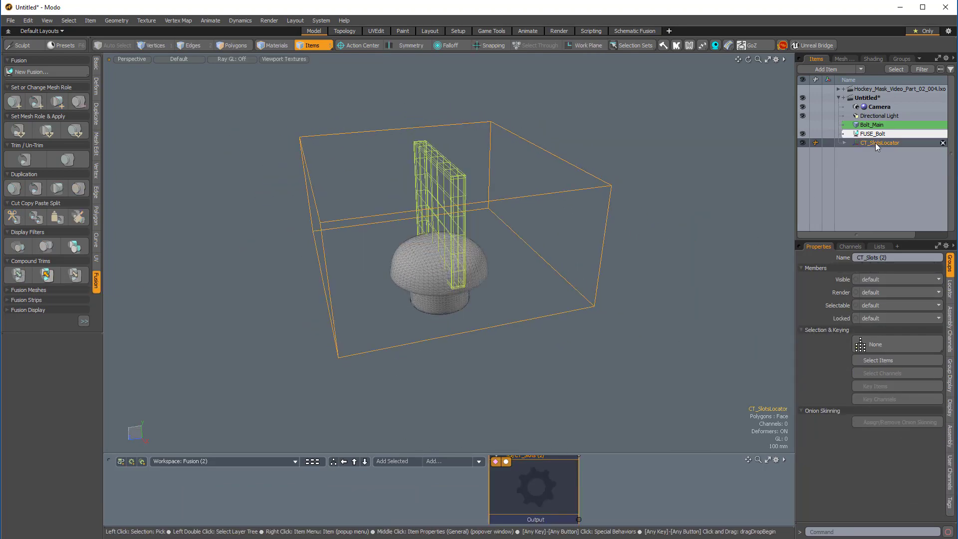
Move CT_SlotsLocator above FUSE_Bolt in the item list, and hide the Slot_A mesh nested inside it.
left_click_drag(876, 143, 879, 134)
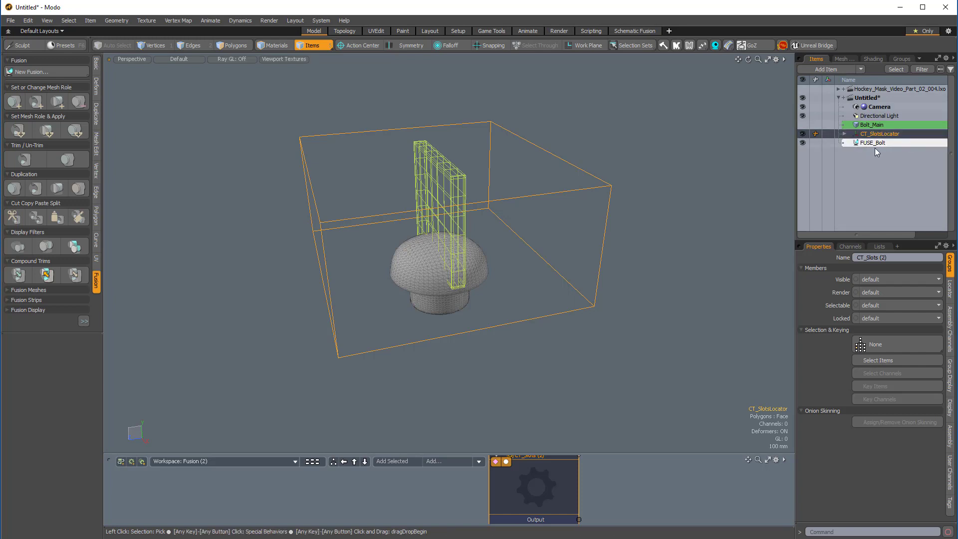
left_click(842, 133)
left_click(802, 161)
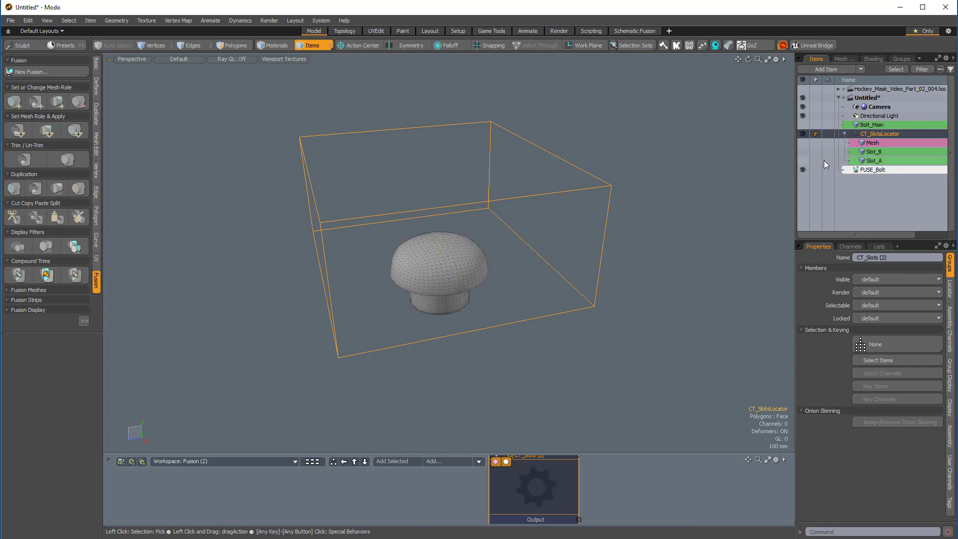
left_click(845, 133)
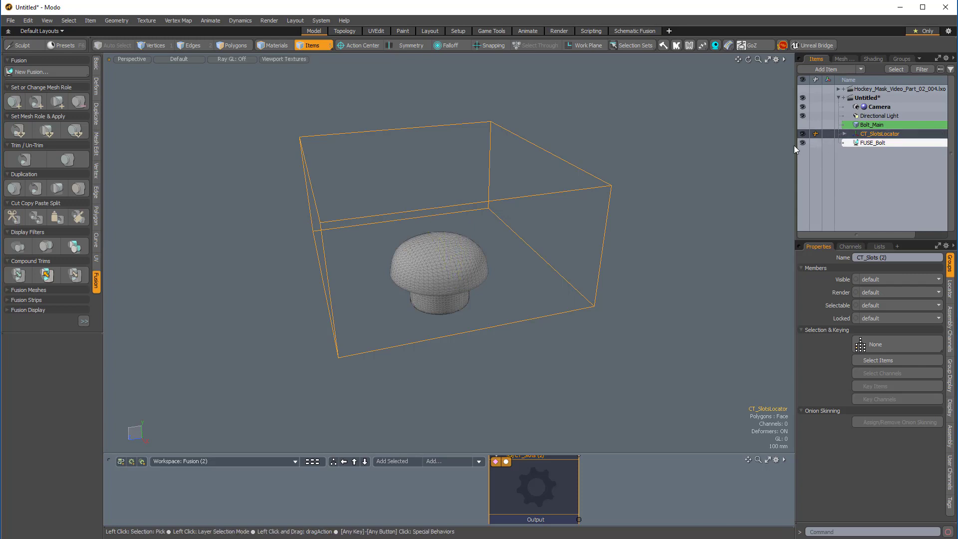
Apply the CT_SlotsLocator compound trim to Bolt_Main as a subtractive trim.
left_click_drag(659, 219, 585, 261, "alt")
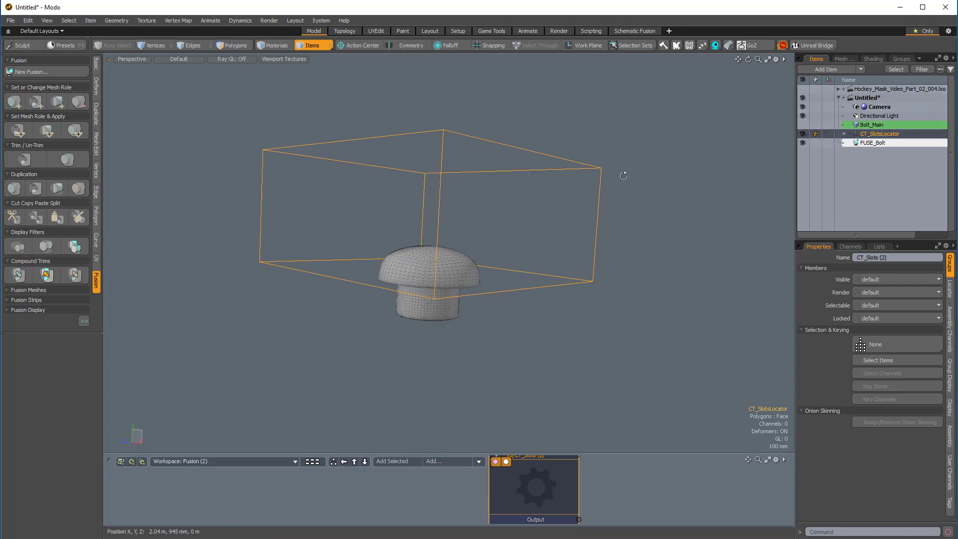
left_click_drag(624, 176, 462, 247, "alt")
left_click_drag(484, 300, 570, 248, "alt")
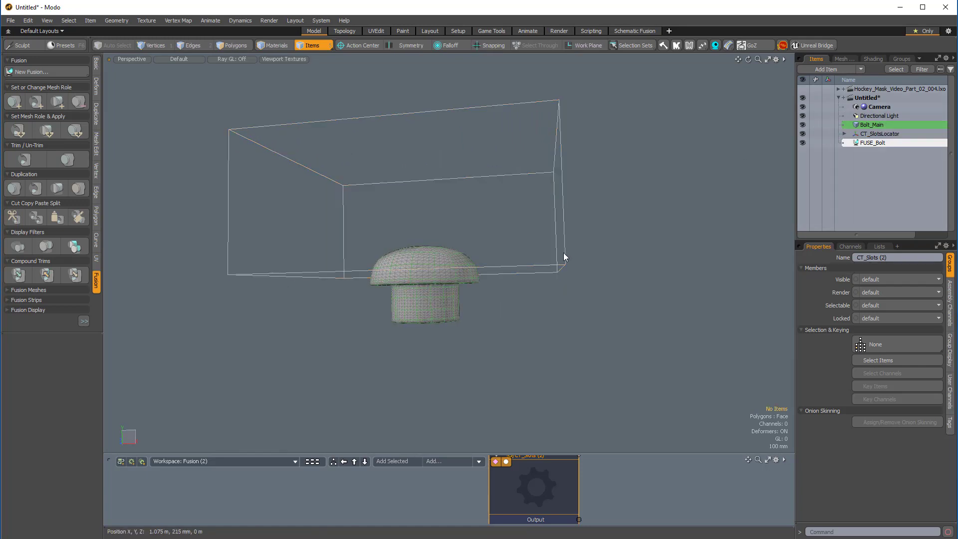
left_click(564, 252)
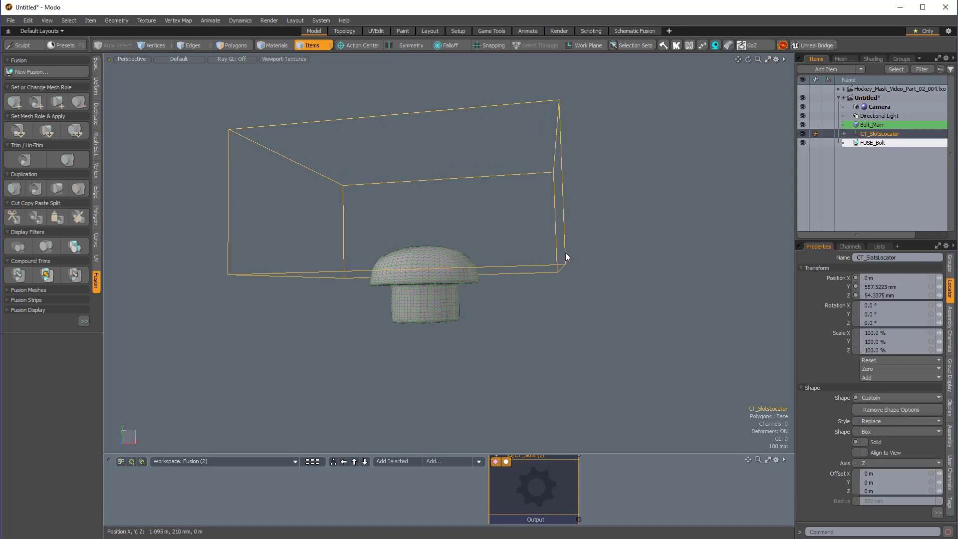
left_click(447, 298, "shift")
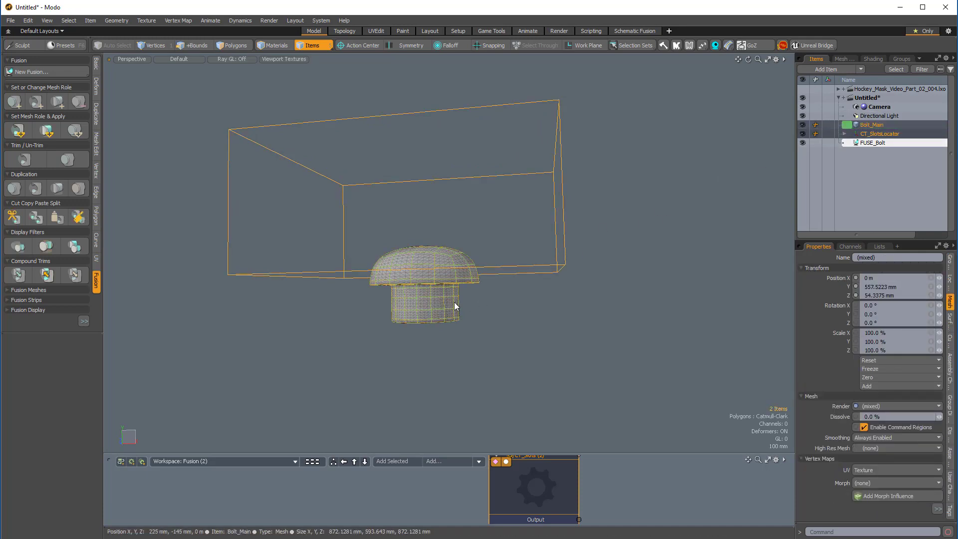
left_click_drag(422, 249, 441, 298, "alt")
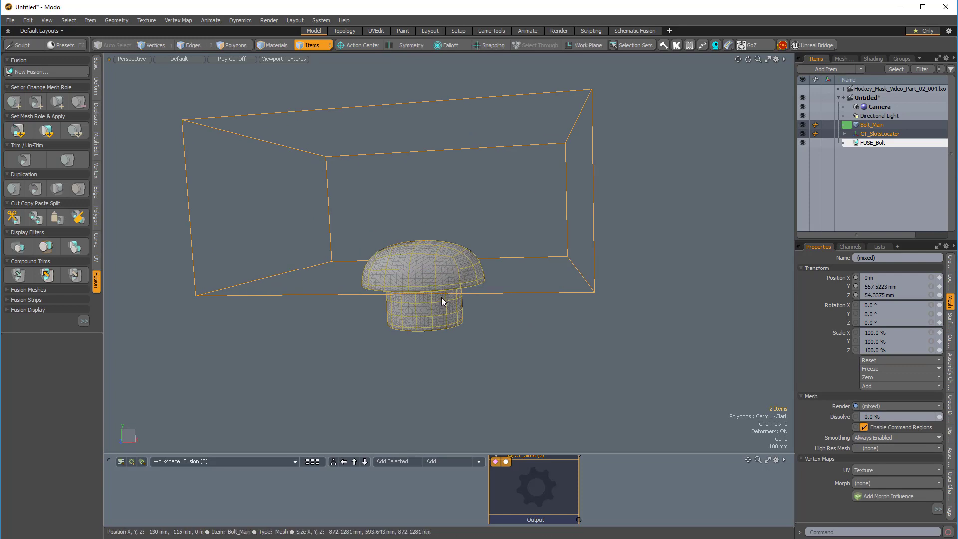
left_click(16, 131)
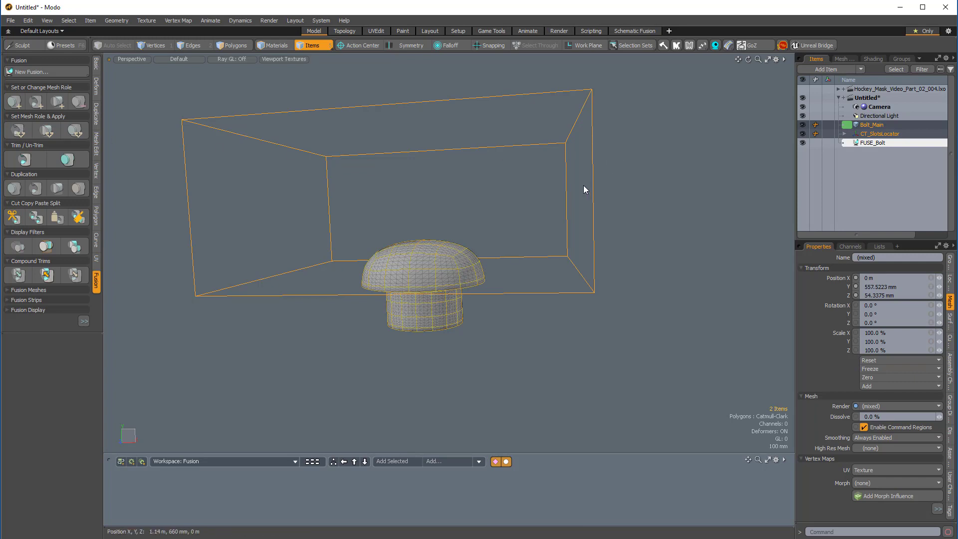
Lower CT_SlotsLocator by 118 mm so its cross cuts into the bolt's domed head.
left_click_drag(639, 241, 634, 313, "alt")
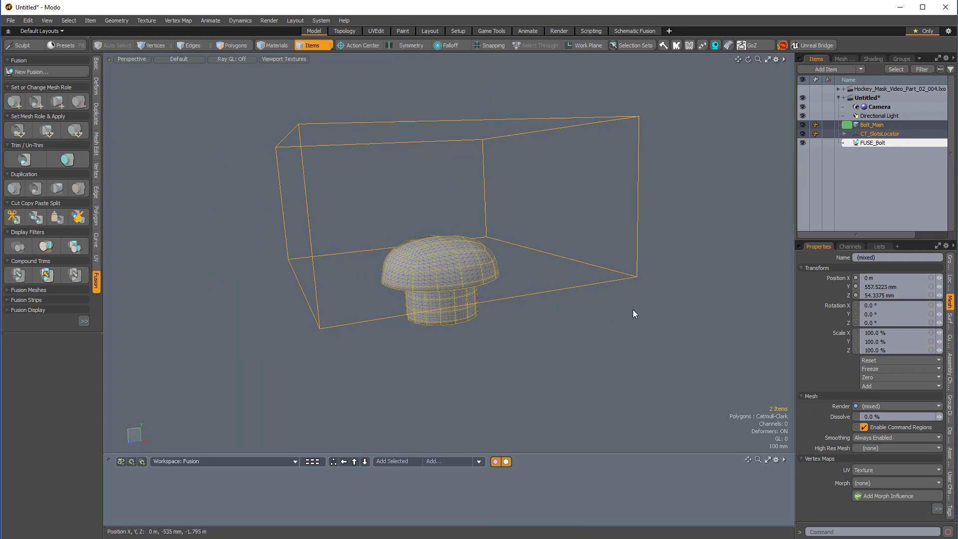
left_click(633, 313)
left_click(604, 277)
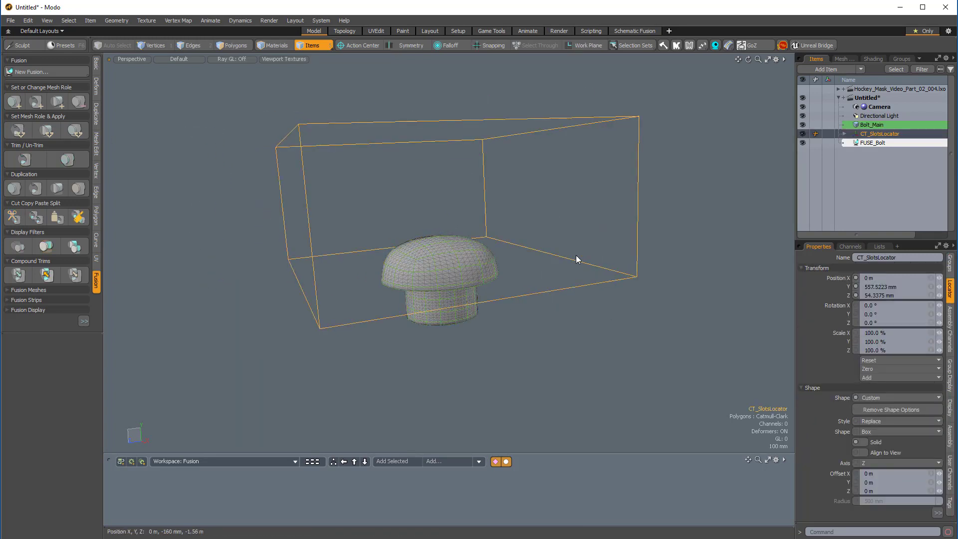
key("w")
mouse_move(425, 193)
left_mouse_down("alt")
mouse_move(462, 185)
mouse_move(425, 169)
mouse_move(426, 194)
left_mouse_up("alt")
left_click_drag(364, 342, 449, 339, "alt")
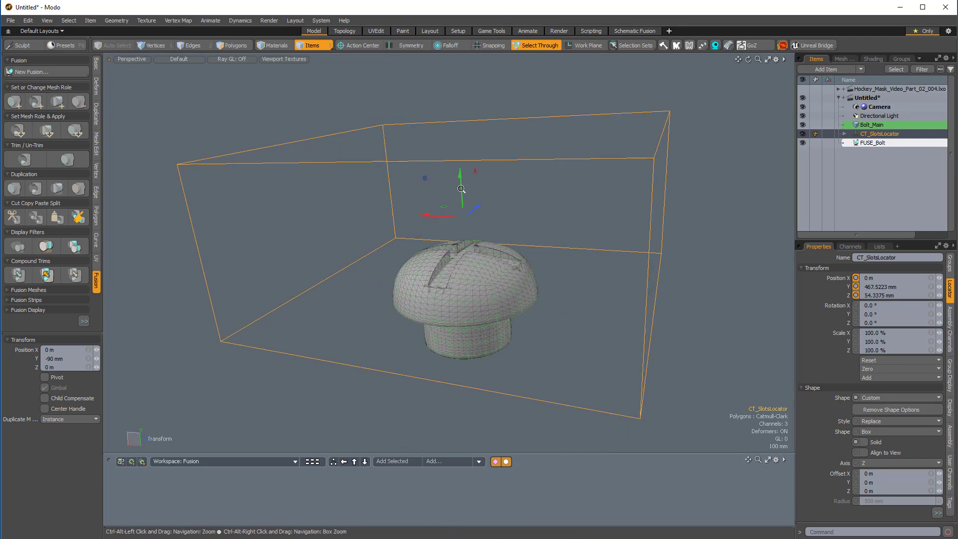
left_click_drag(461, 189, 467, 199, "ctrl+alt")
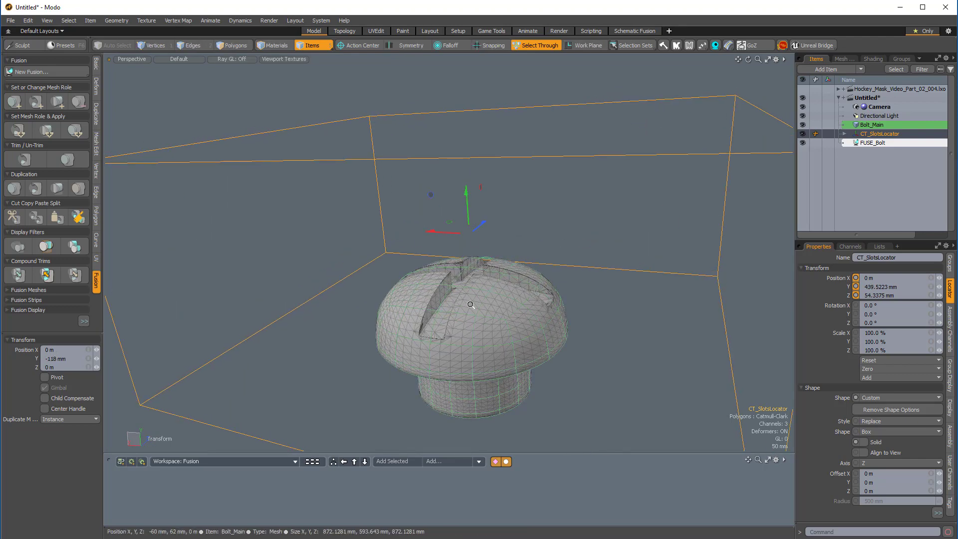
left_click_drag(494, 272, 517, 263, "ctrl+alt")
left_click_drag(517, 262, 516, 234, "alt+shift")
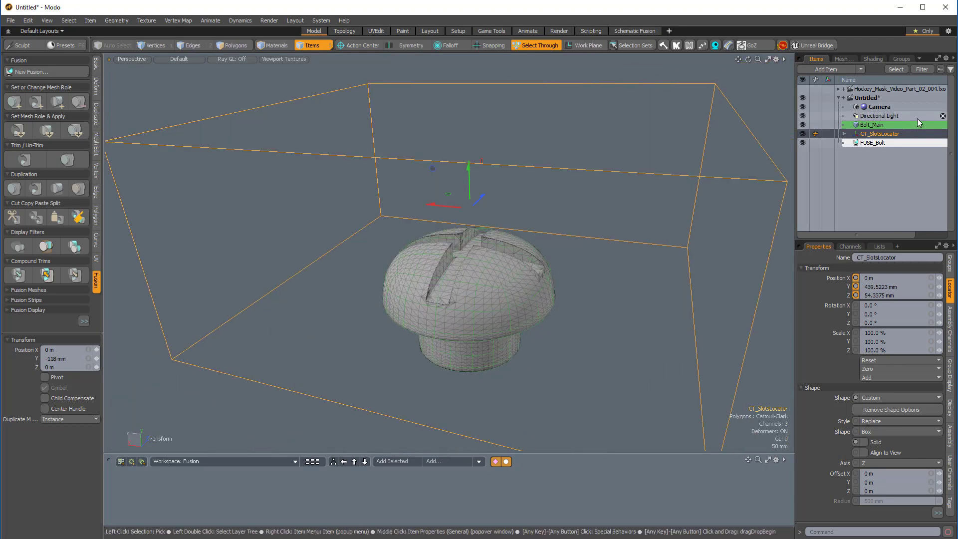
Turn on Deferred Update for FUSE_Bolt, and undo the accidental move of the fusion item.
left_click(871, 144)
left_click(863, 269)
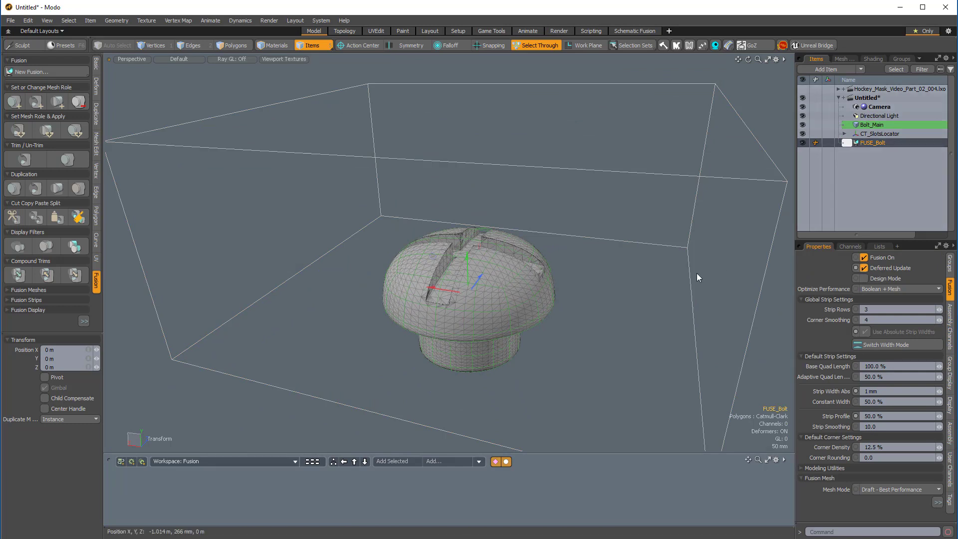
left_click_drag(576, 266, 588, 254, "alt")
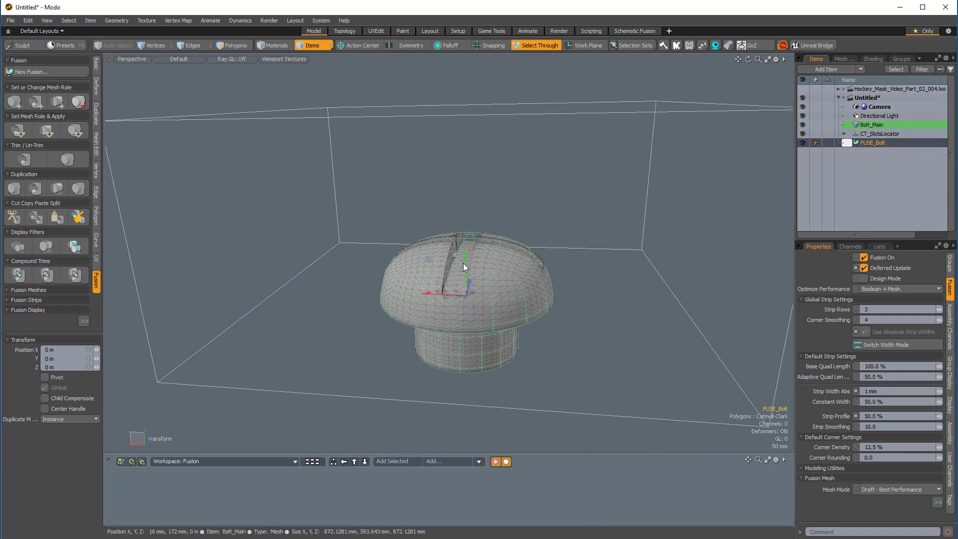
left_click_drag(465, 264, 466, 274)
key("ctrl+z")
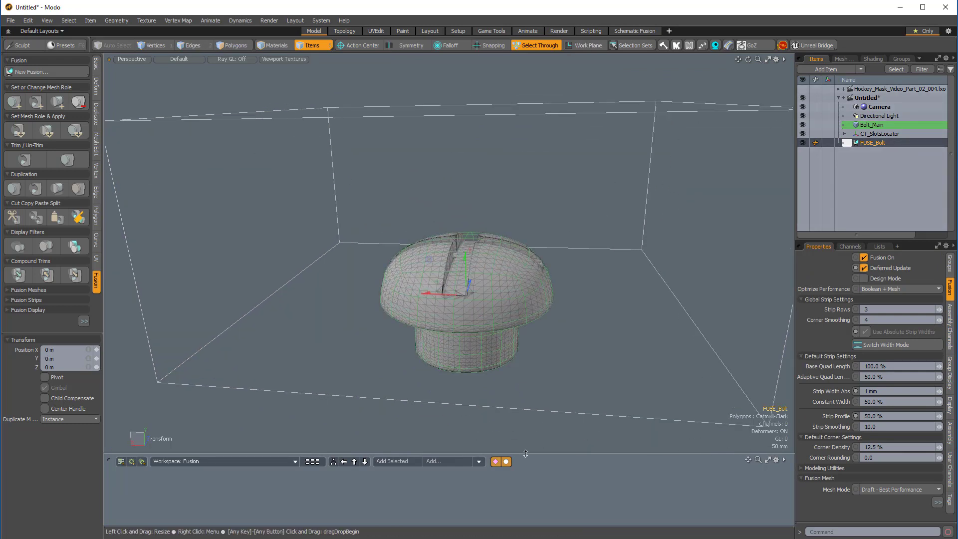
Lower CT_SlotsLocator further to a Y position of about 389.5 mm to deepen the cross slot in the bolt head.
left_click(531, 410)
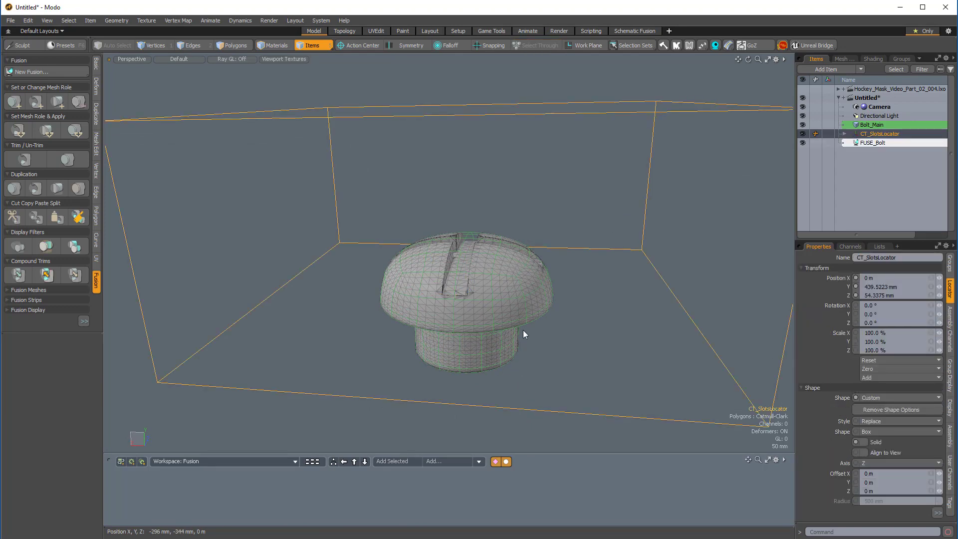
key("w")
left_click_drag(472, 238, 450, 244, "alt")
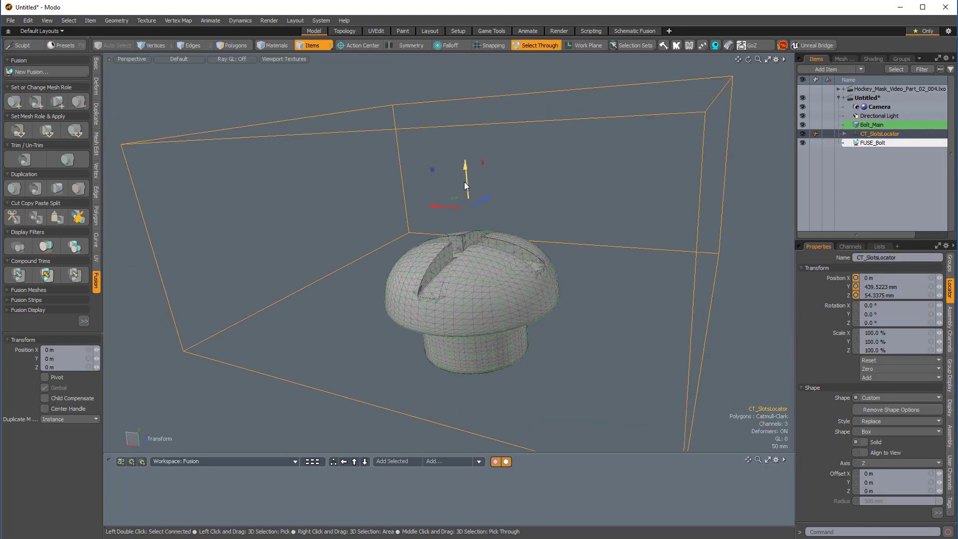
mouse_move(465, 181)
left_mouse_down()
mouse_move(468, 193)
mouse_move(468, 182)
left_mouse_up()
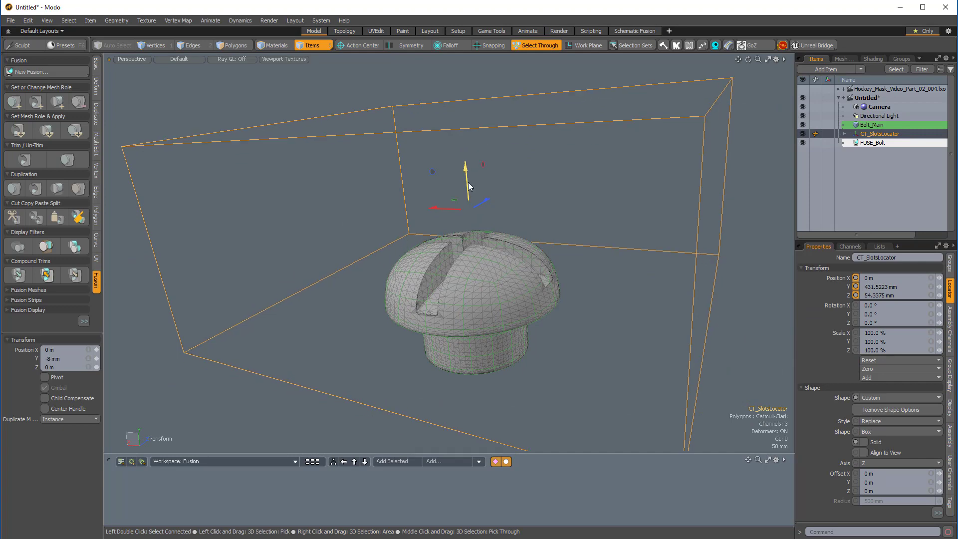
left_click_drag(434, 264, 485, 257, "alt")
left_click_drag(470, 182, 469, 179)
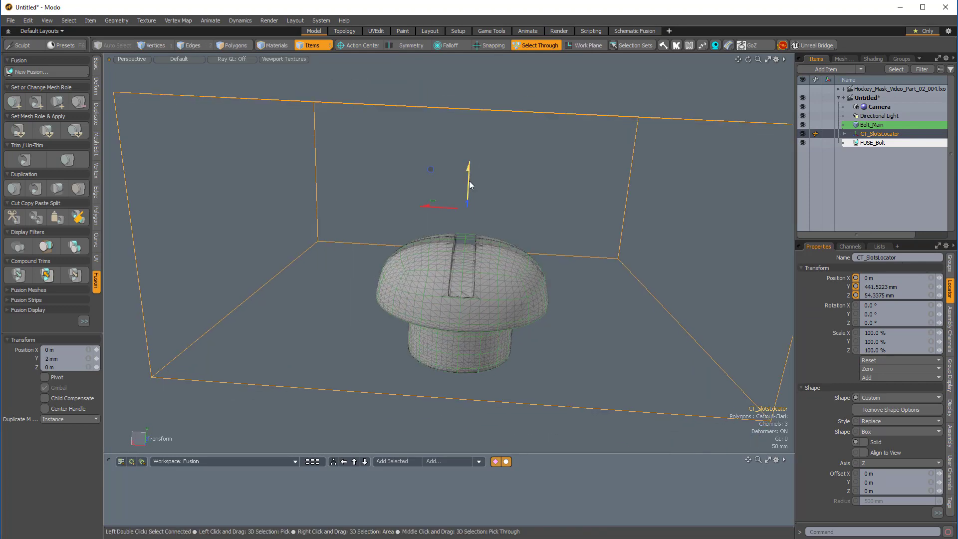
left_click_drag(617, 247, 435, 191, "alt")
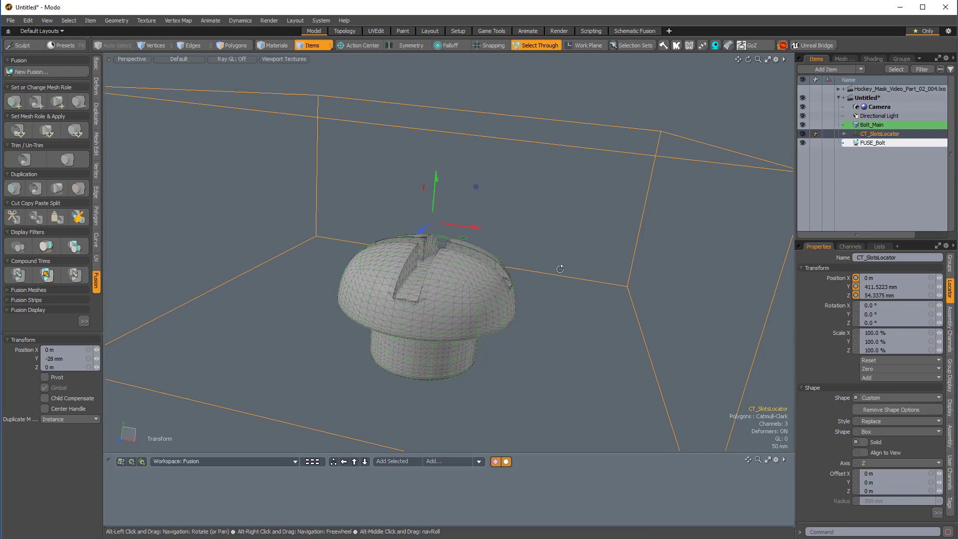
left_click_drag(561, 267, 368, 289, "alt")
scroll(400, 300, "up", 2)
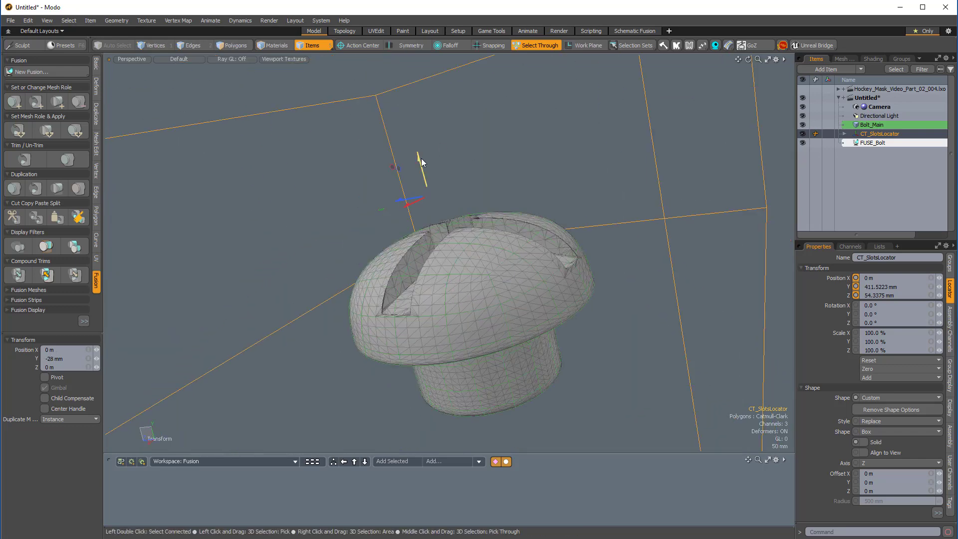
left_click_drag(421, 158, 446, 149)
Hide the Bolt_Main source mesh, and examine the slot's walls, floor and open ends up close.
scroll(450, 200, "up", 3)
left_click(802, 124)
left_click_drag(419, 269, 471, 241, "alt")
scroll(472, 242, "up", 2)
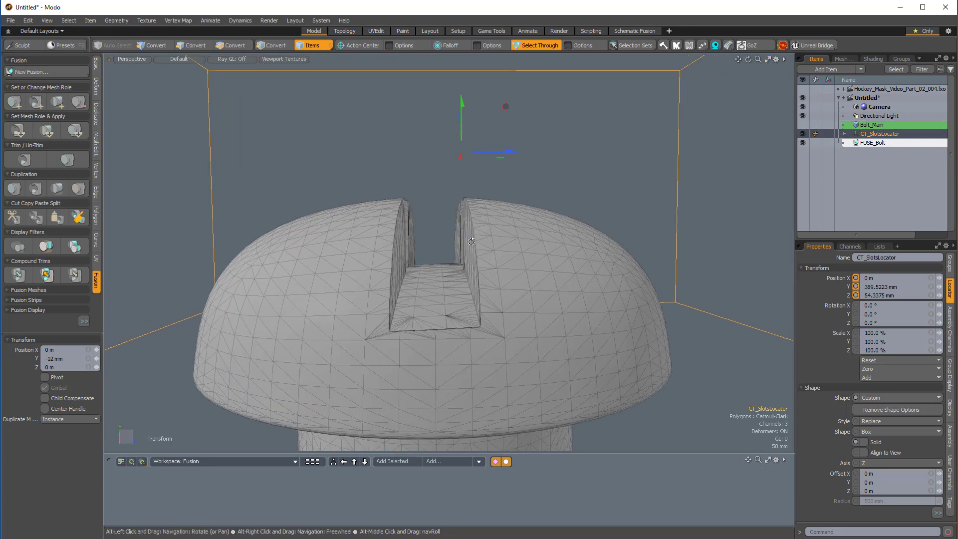
scroll(469, 249, "up", 4)
left_click_drag(489, 319, 464, 327, "alt")
scroll(463, 324, "down", 4)
scroll(499, 300, "down", 3)
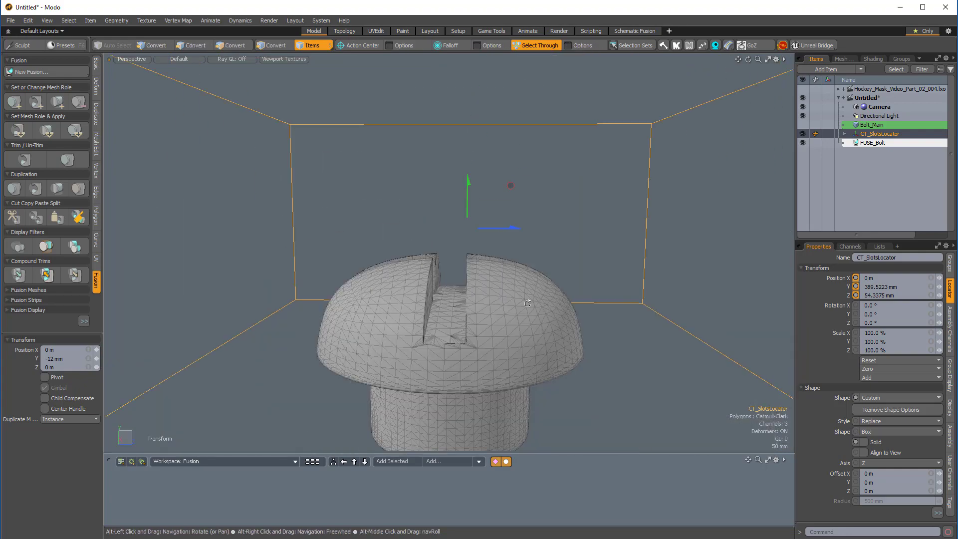
left_click_drag(528, 303, 484, 249, "alt")
scroll(464, 287, "down", 4)
left_click_drag(484, 250, 729, 256, "alt")
Clear the selection and hide CT_SlotsLocator so only the fused bolt is displayed.
left_click(645, 246)
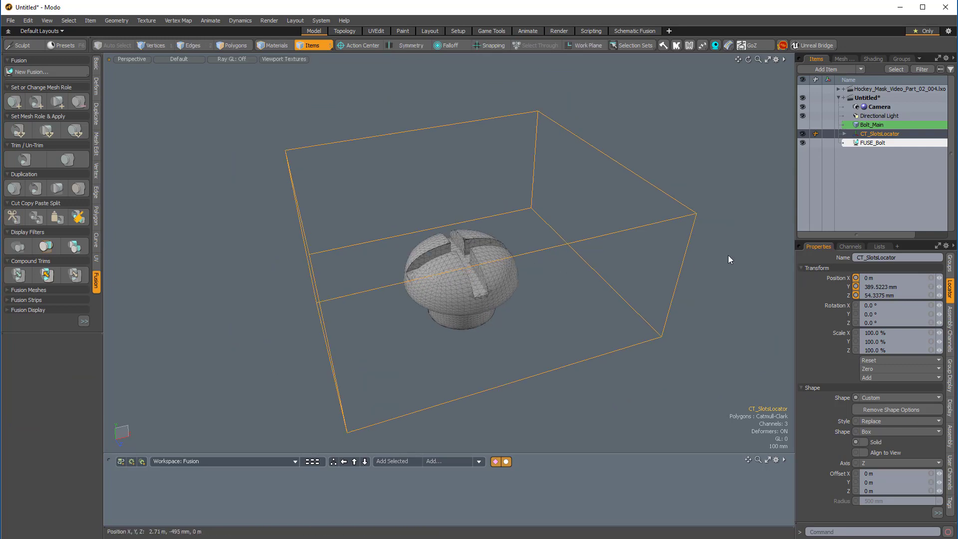
left_click(803, 133)
left_click_drag(456, 280, 492, 259, "alt")
left_click_drag(492, 259, 477, 231, "alt+shift")
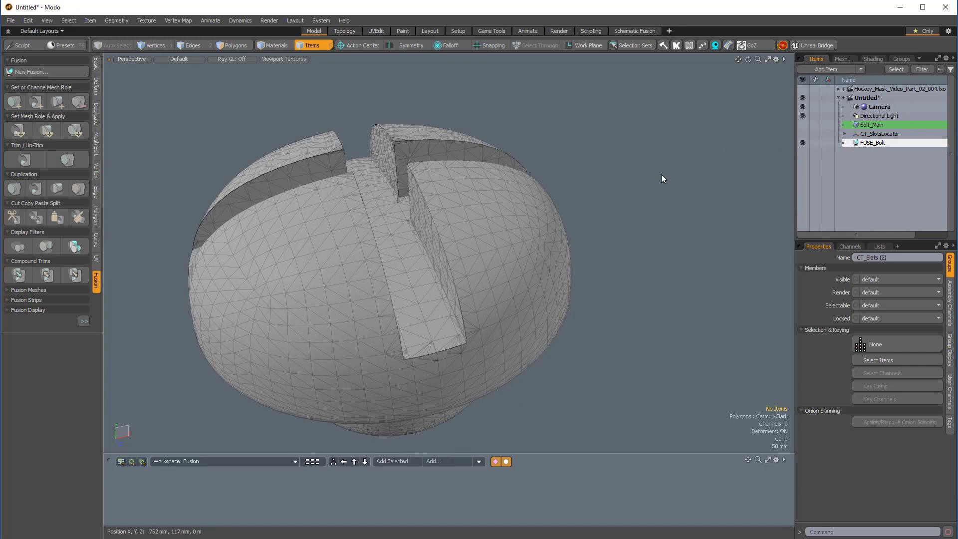
Create the strip items for the FUSE_Bolt fusion.
key("ctrl+grave")
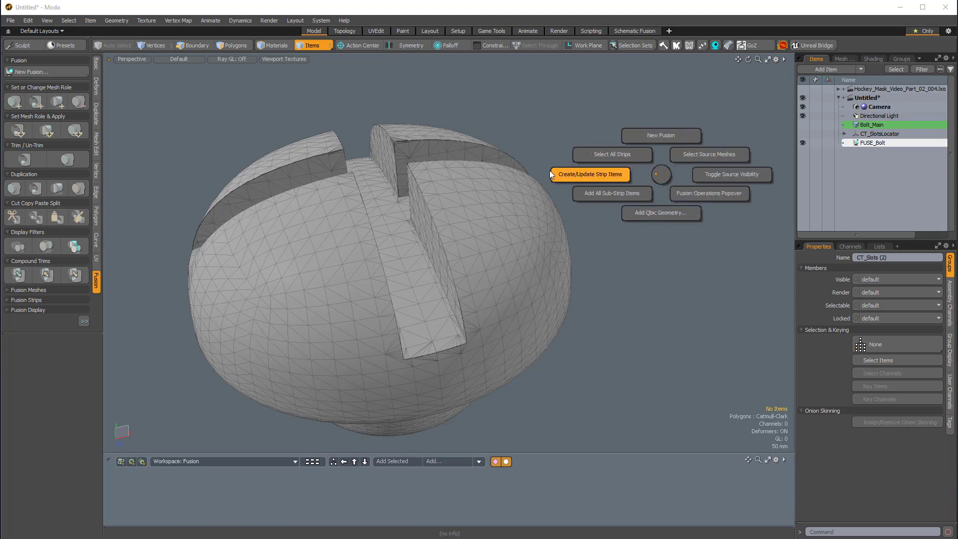
left_click(580, 175)
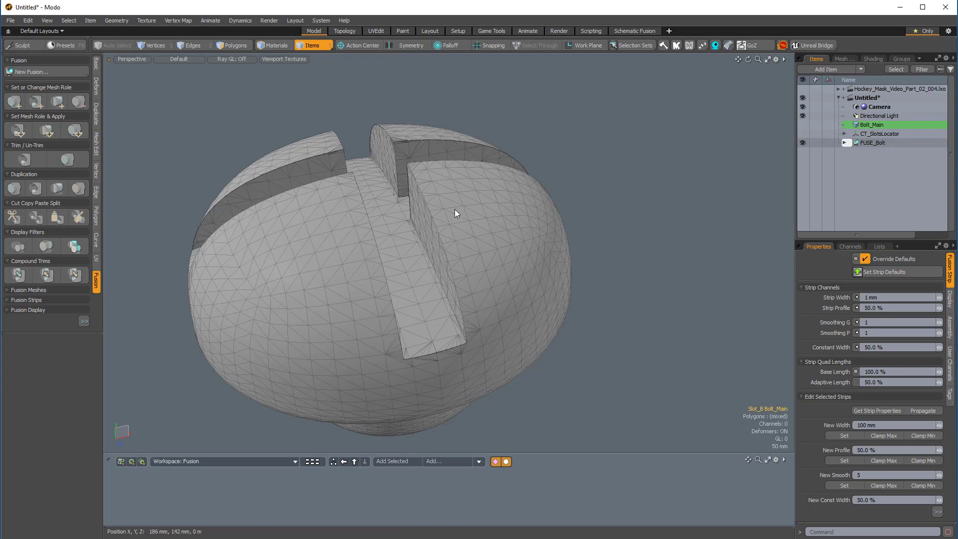
left_click_drag(438, 233, 493, 278, "alt")
Open the Fusion Strips popover for the Slot_B and Bolt_Main edge strip, and keep it pinned beside the bolt.
double_click(492, 273)
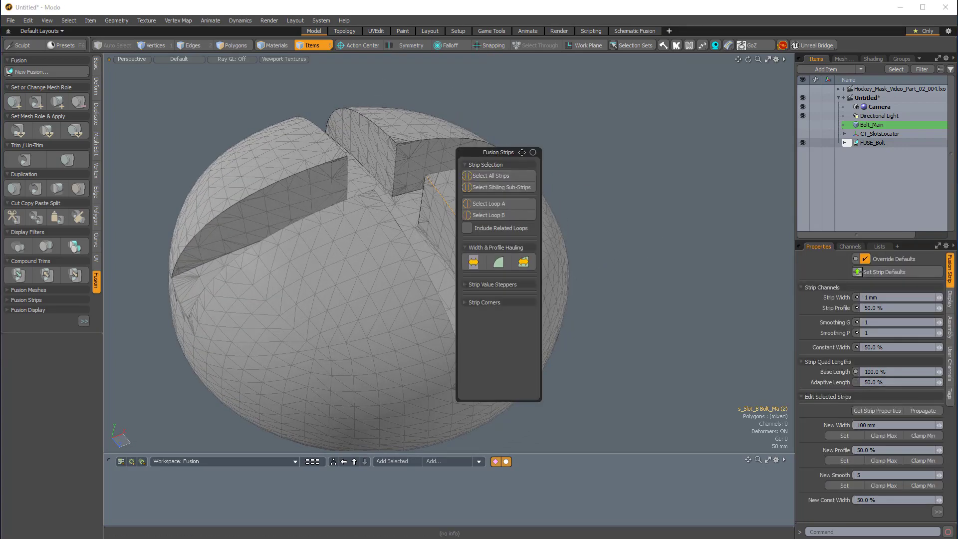
left_click_drag(518, 152, 682, 106)
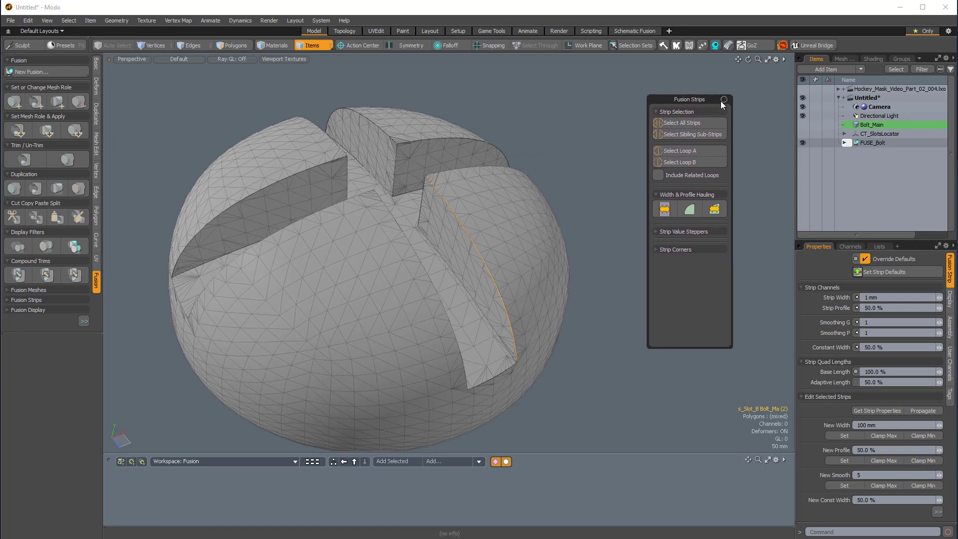
left_click(724, 100)
left_click_drag(589, 172, 502, 187, "ctrl+alt")
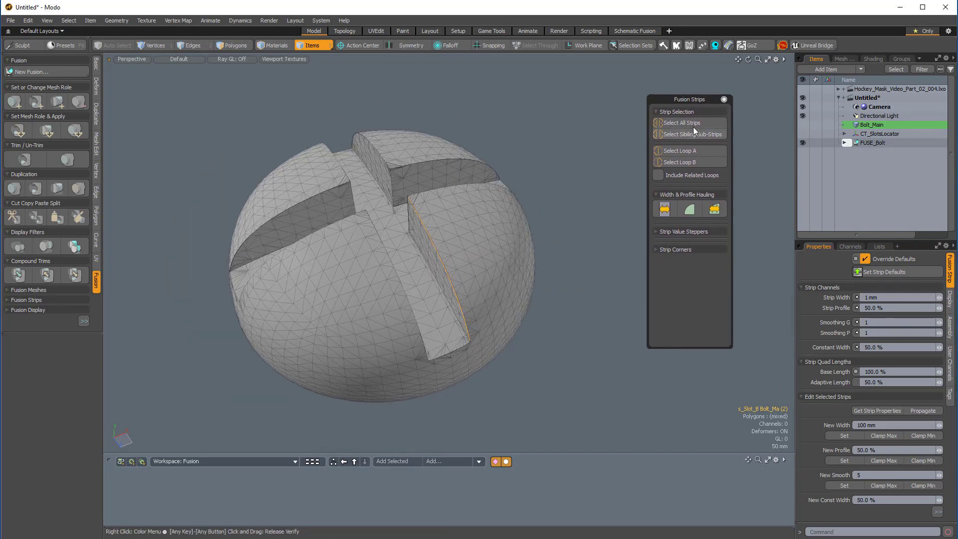
Select all strips of the bolt fusion and set their Strip Width to 8 mm.
left_click(689, 122)
left_click_drag(379, 344, 594, 185, "alt")
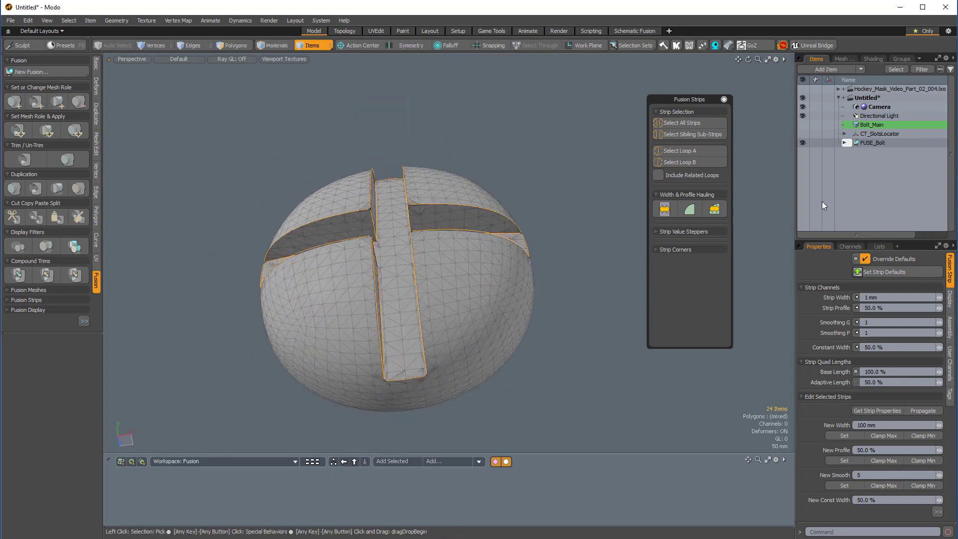
left_click(874, 298)
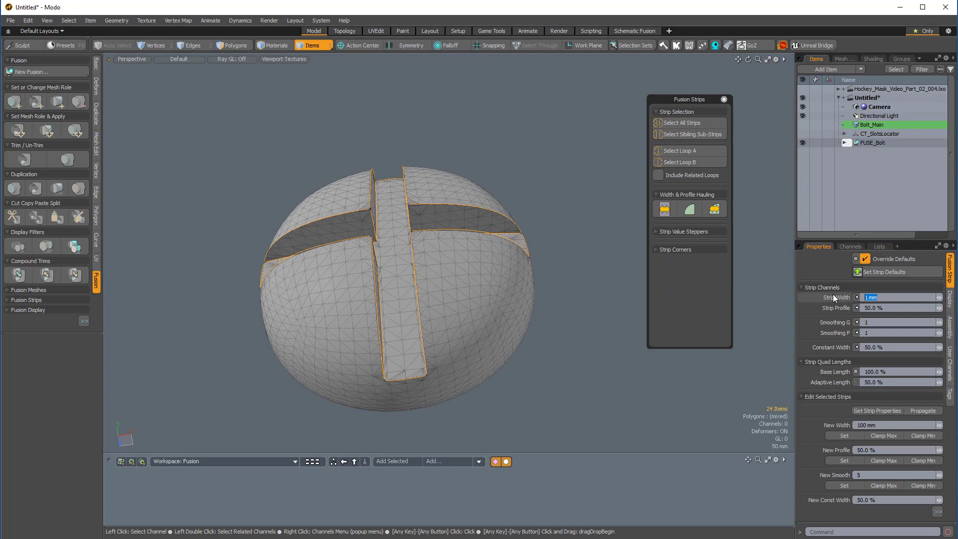
type("8")
key("Return")
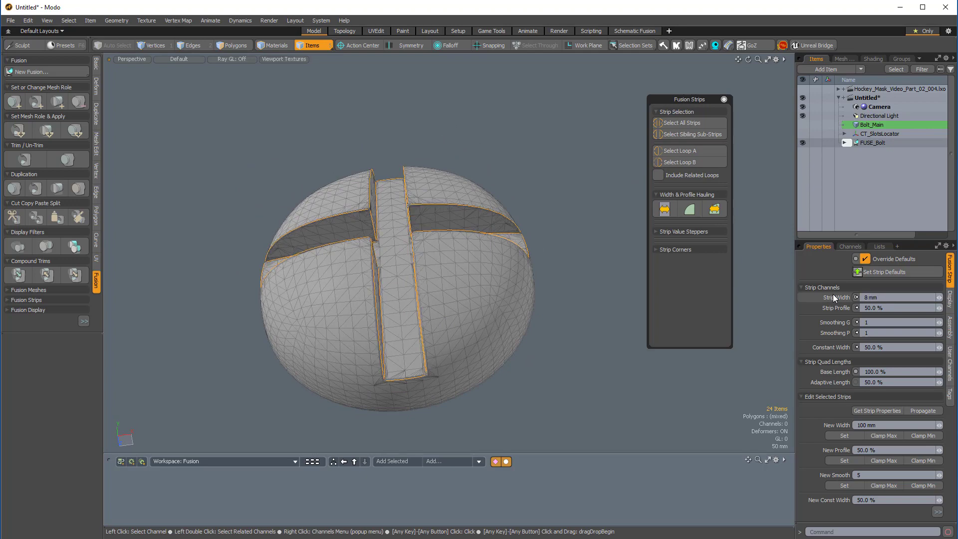
Set the Strip Width of all selected strips to 12 mm, and inspect the slot's inner corners up close.
left_click_drag(399, 200, 467, 230, "alt")
scroll(406, 218, "up", 3)
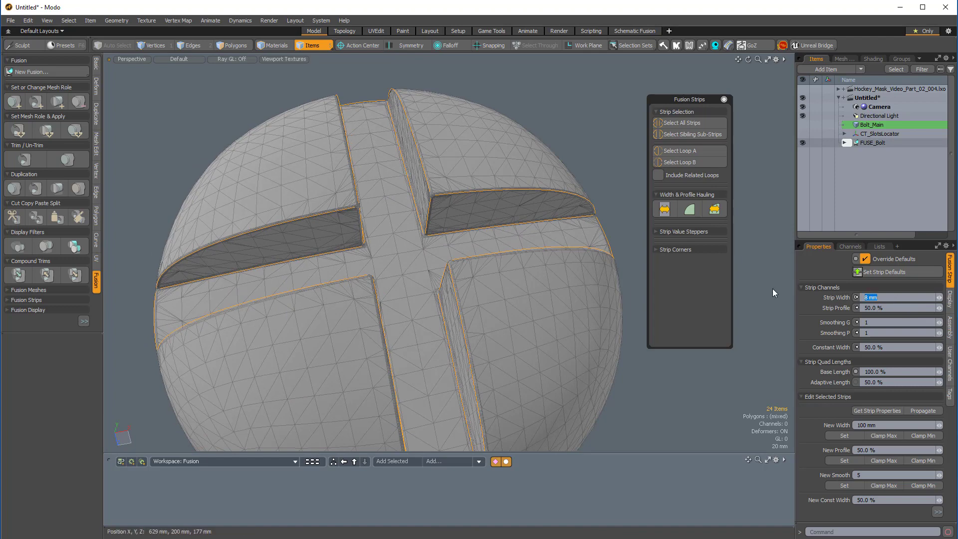
type("12")
key("Return")
left_click_drag(475, 186, 487, 286, "alt")
left_click_drag(487, 285, 418, 297, "ctrl+alt")
left_click_drag(418, 296, 508, 231, "ctrl+alt")
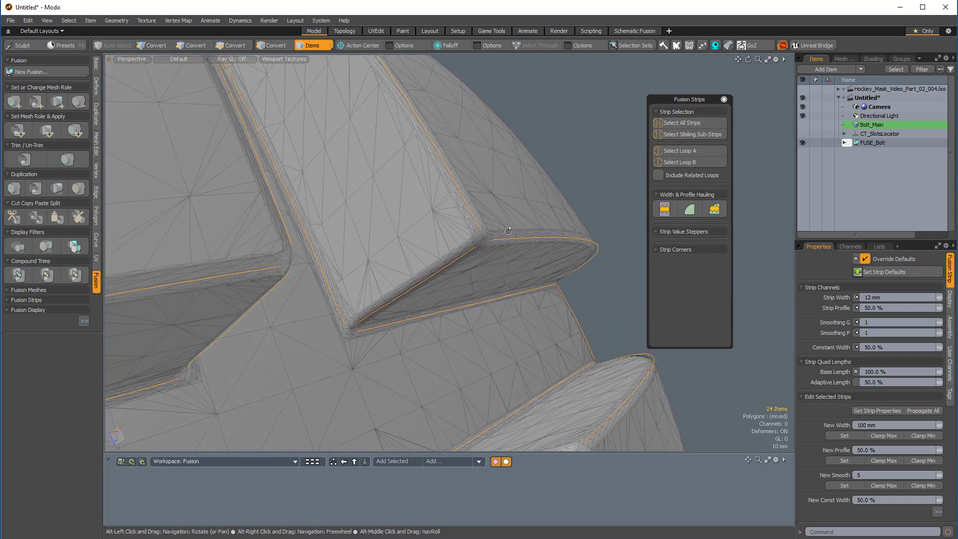
left_click_drag(453, 249, 499, 250, "alt")
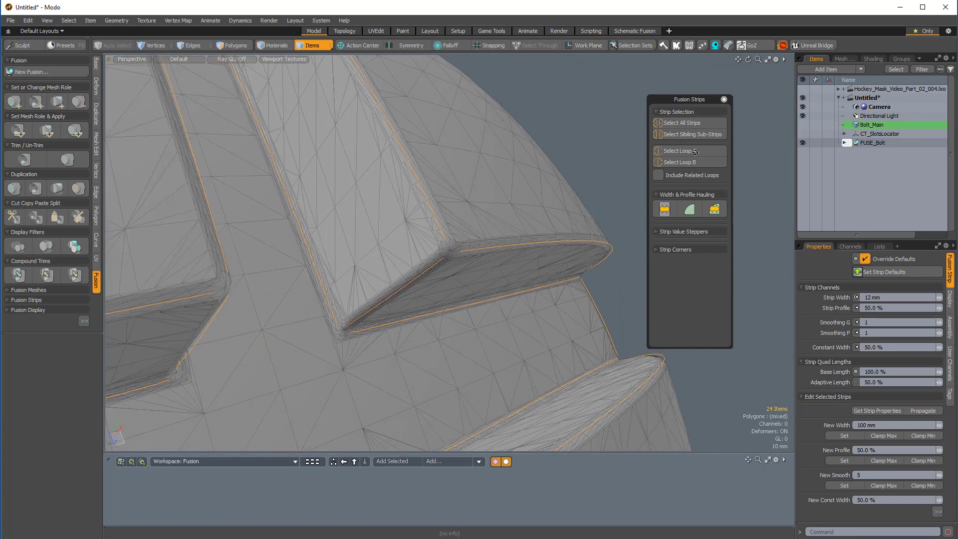
Set the corner density adjustment for the selected fusion strips to 5%.
left_click_drag(696, 99, 735, 82)
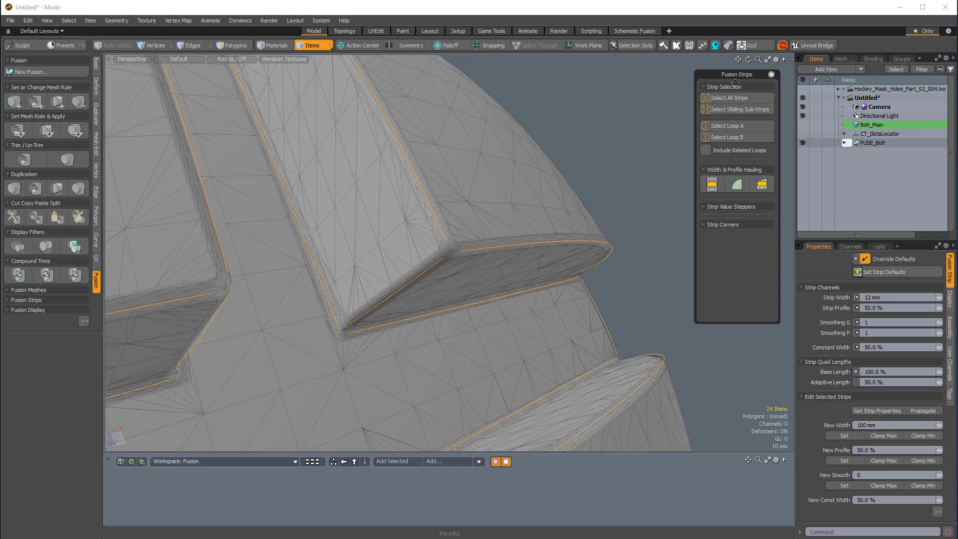
left_click(715, 225)
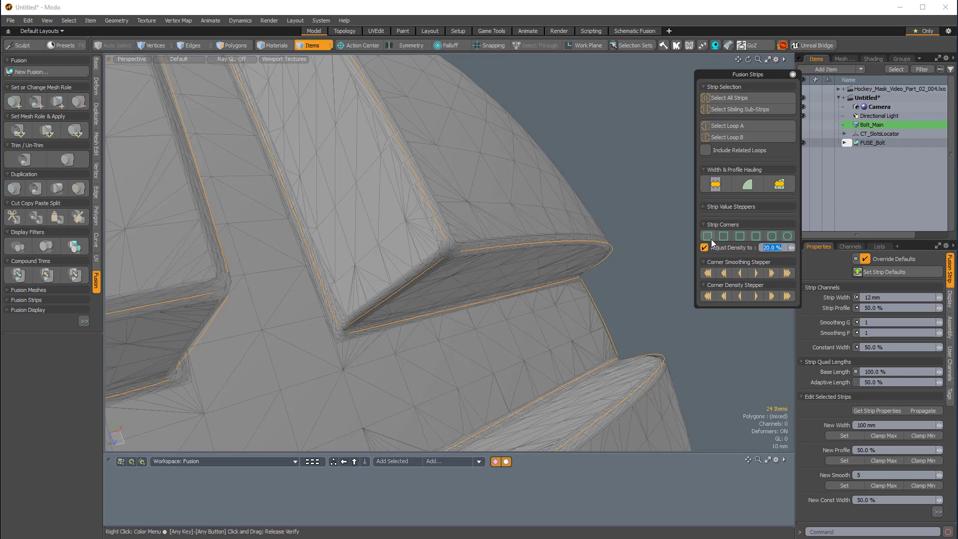
type("5")
key("Return")
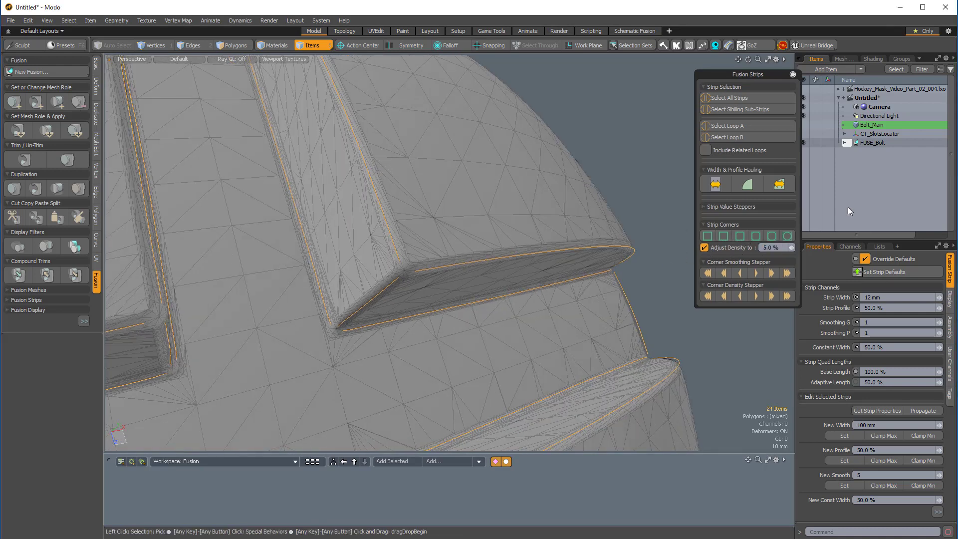
Compare different corner rounding presets on the selected strips, and apply the slightly rounded second preset to the slot corners.
left_click(788, 237)
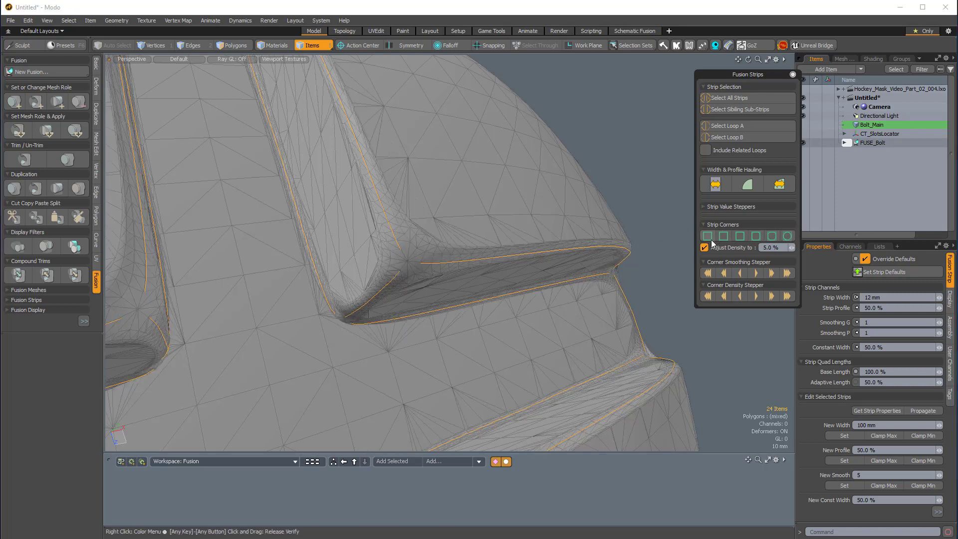
left_click_drag(363, 278, 378, 291, "alt")
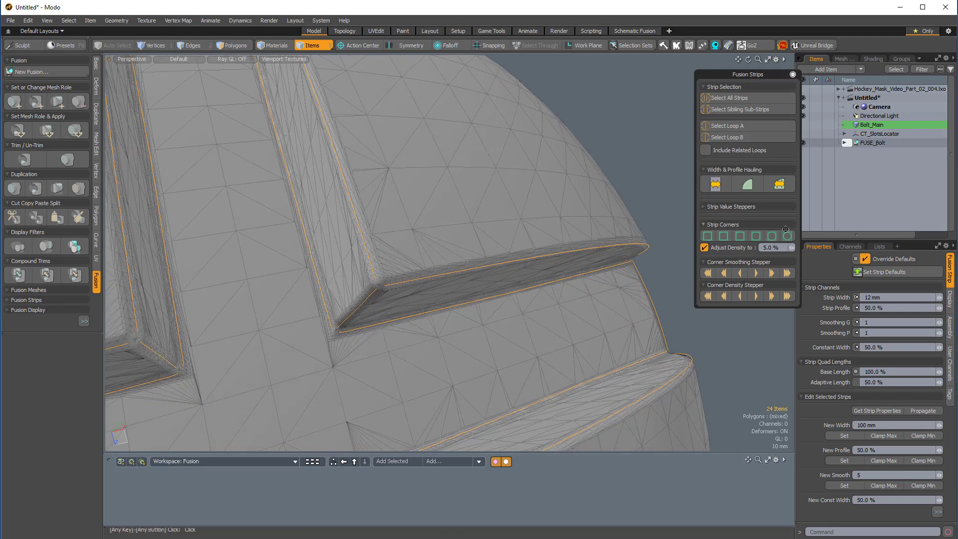
left_click_drag(641, 218, 469, 250, "alt")
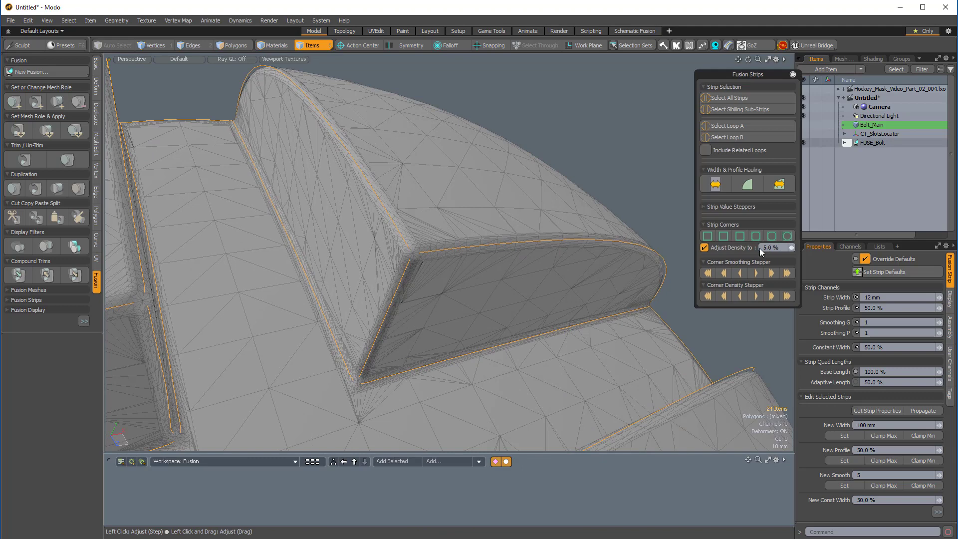
left_click_drag(619, 235, 439, 270, "alt")
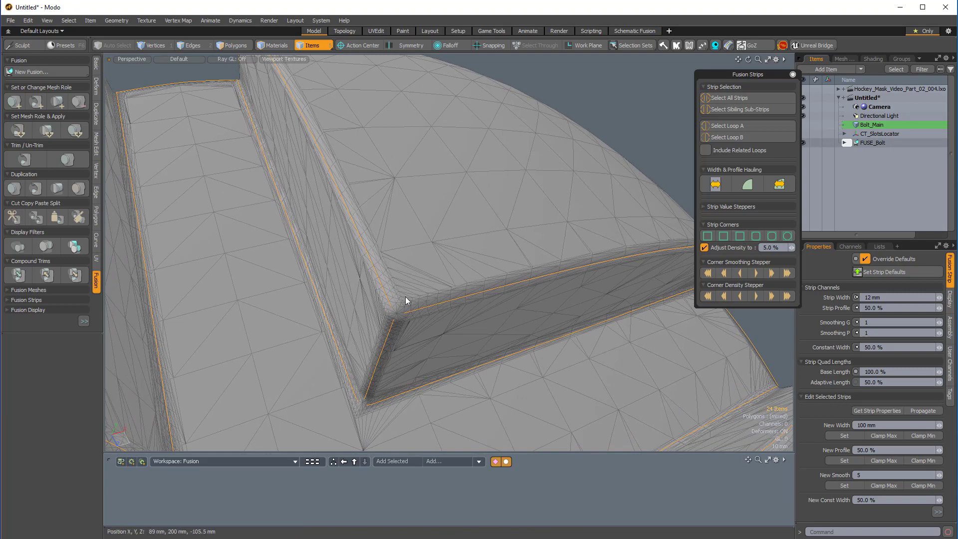
left_click(741, 237)
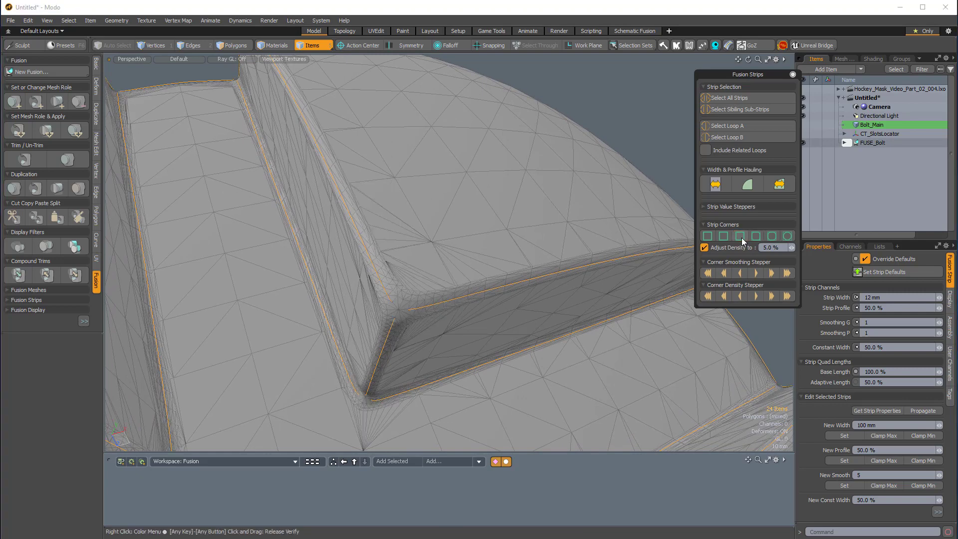
left_click(725, 237)
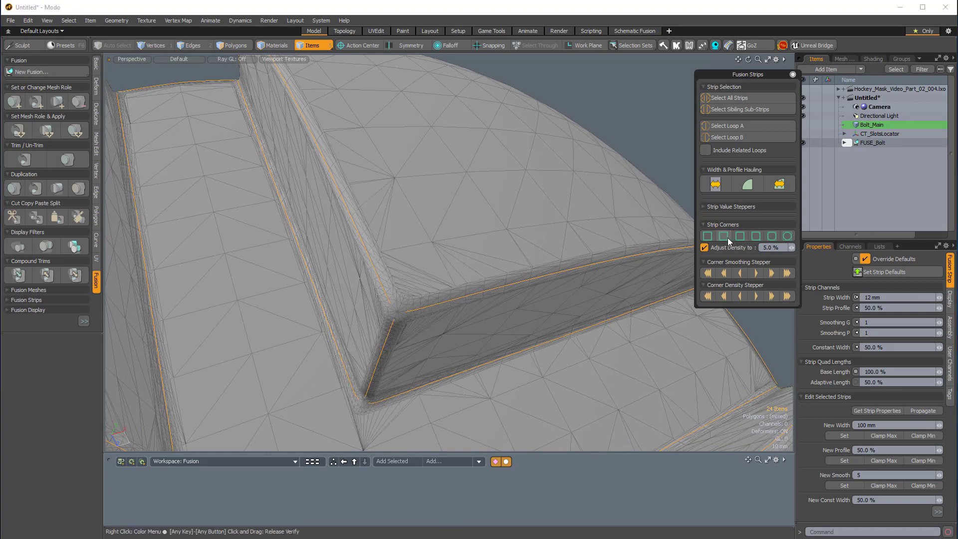
left_click_drag(684, 235, 539, 344, "alt")
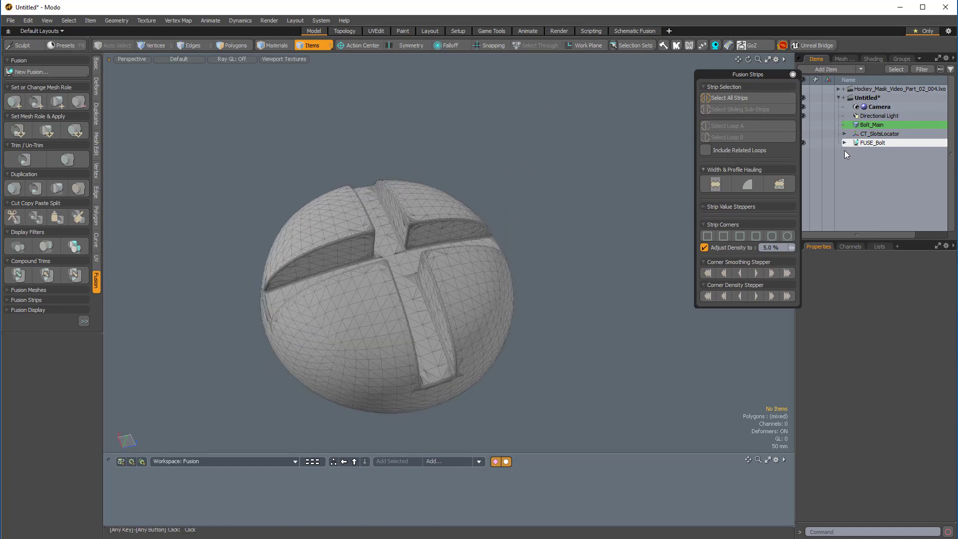
Set the Mesh Mode of the FUSE_Bolt fusion to Airtight Final w/Parts.
left_click(871, 142)
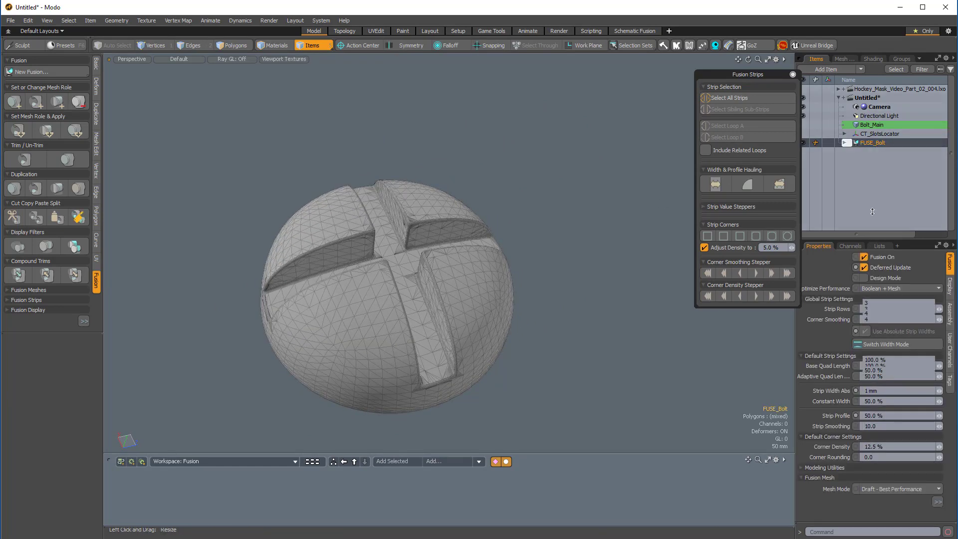
left_click_drag(873, 212, 873, 130)
left_click(874, 408)
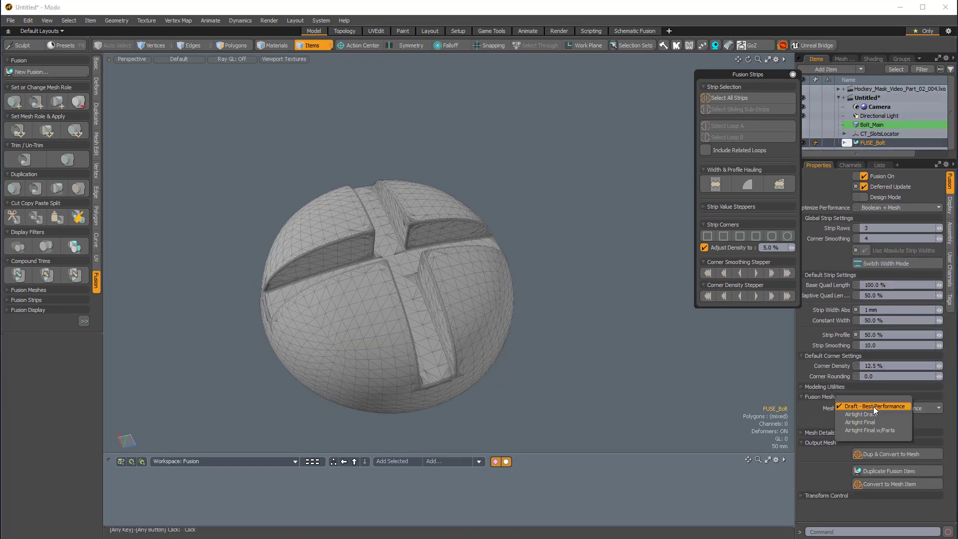
left_click(872, 430)
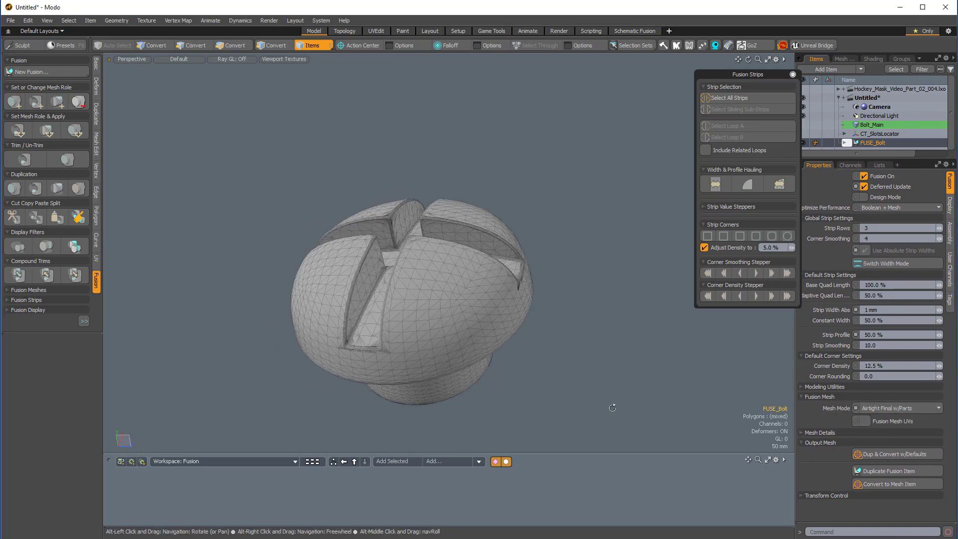
left_click_drag(612, 408, 658, 397, "alt")
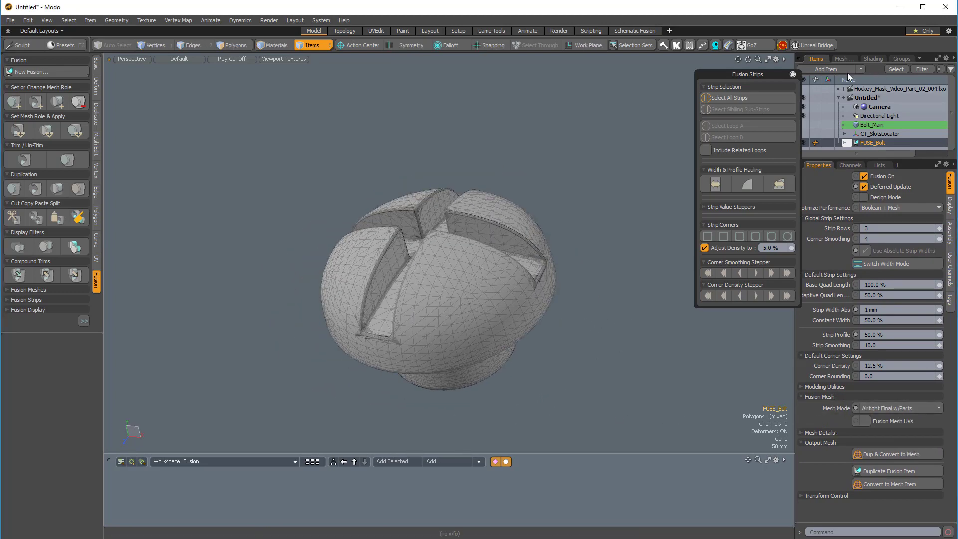
Dismiss the Fusion Strips popover and output a duplicate of FUSE_Bolt as a mesh named Bolt, with merged vertices and material groups.
left_click(793, 74)
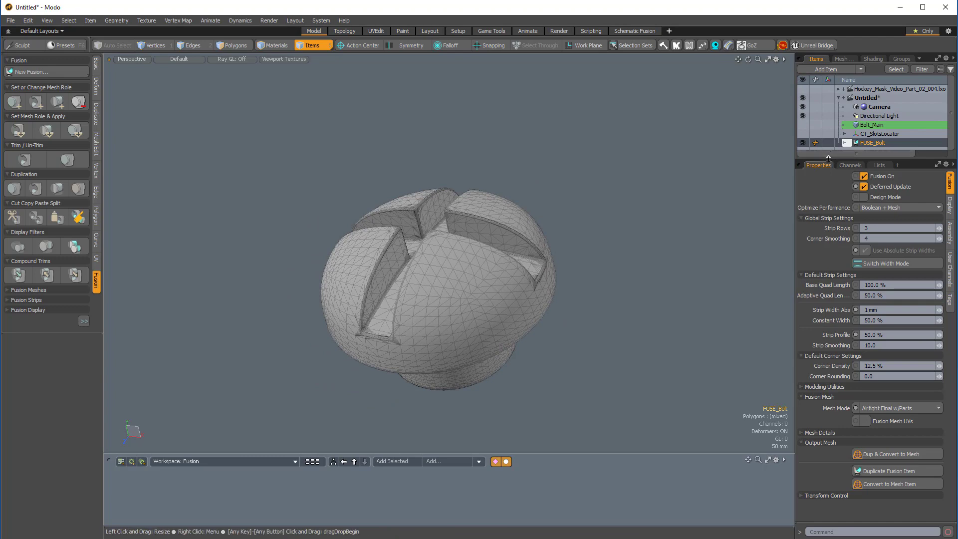
left_click_drag(829, 159, 829, 179)
left_click_drag(579, 165, 525, 217, "alt")
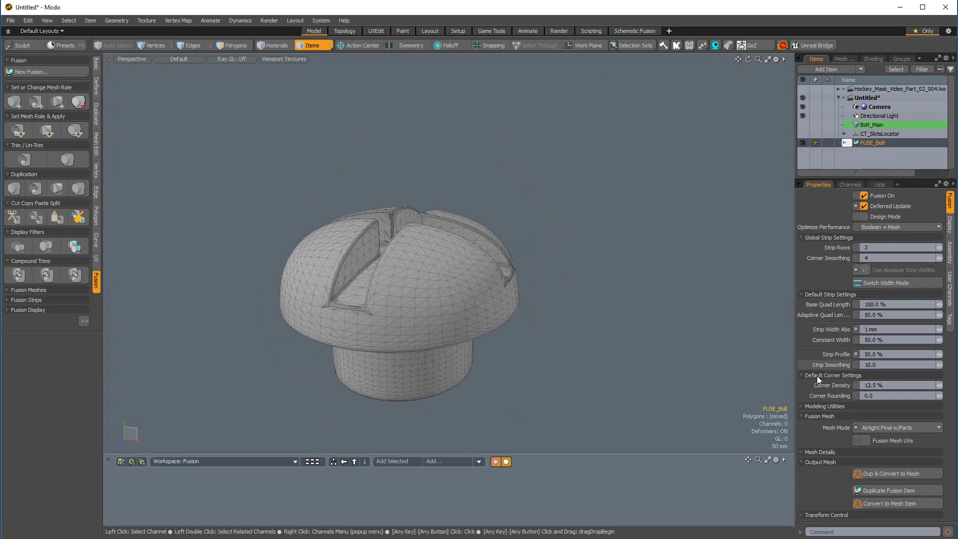
left_click(891, 475)
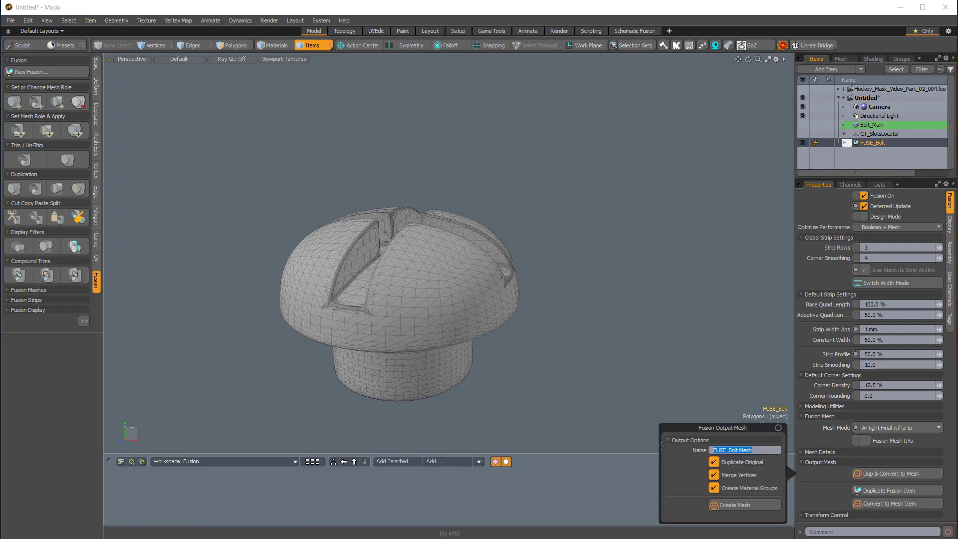
left_click(742, 504)
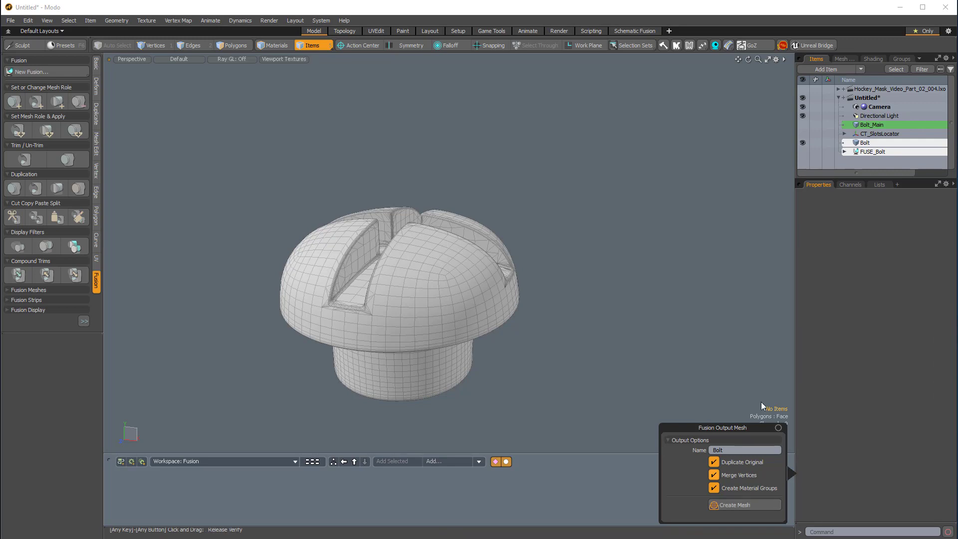
Set the Bolt mesh's Editor Color to (none) and move the mesh below FUSE_Bolt in the item list.
left_click(868, 145)
right_click(863, 142)
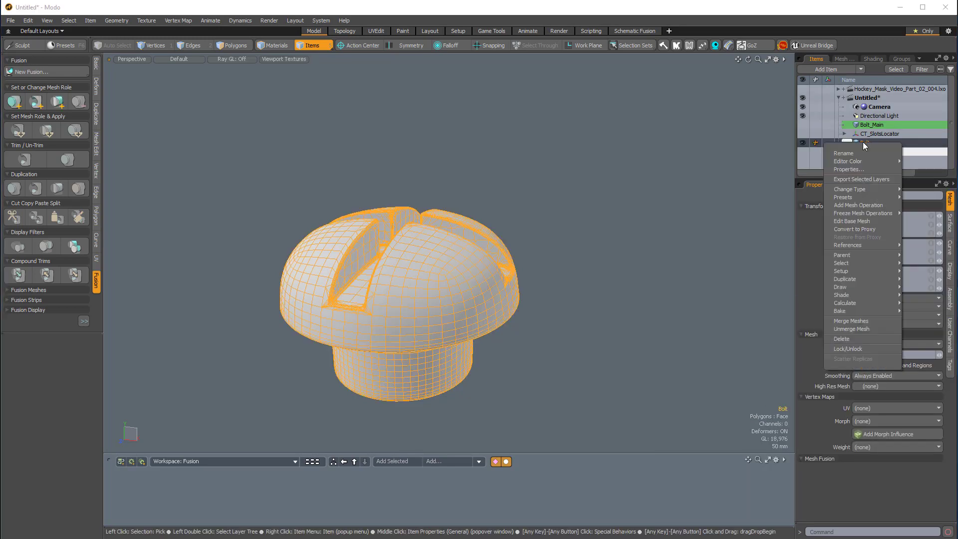
mouse_move(858, 163)
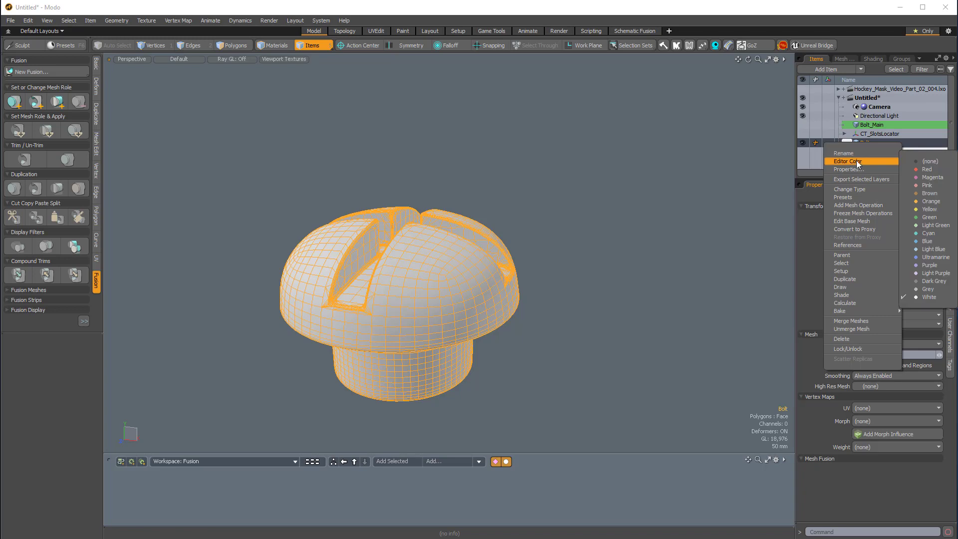
left_click(932, 162)
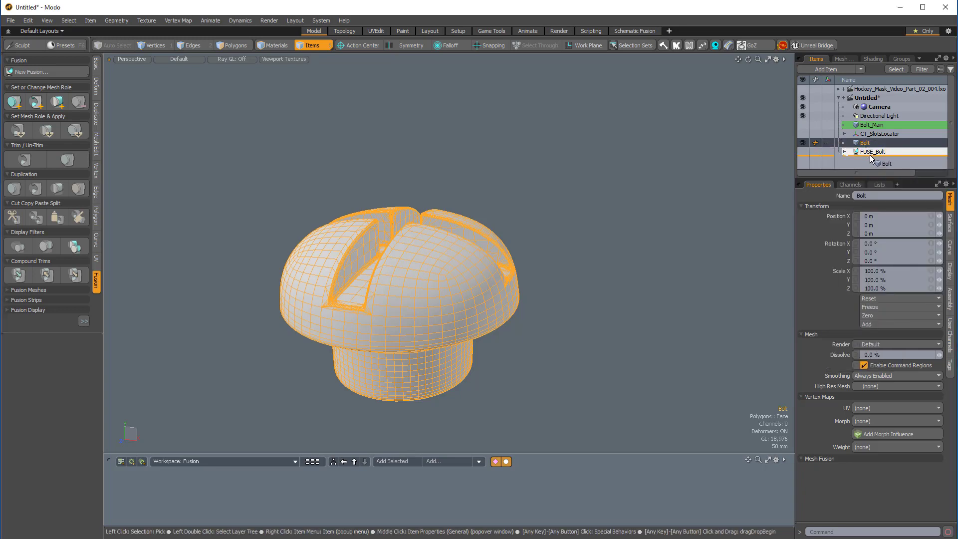
left_click_drag(870, 155, 875, 155)
Run Mesh Cleanup on the Bolt mesh in Polygons mode with only Fix Face Normal Vectors enabled.
left_click(552, 164)
left_click_drag(552, 164, 490, 309, "alt")
key("3")
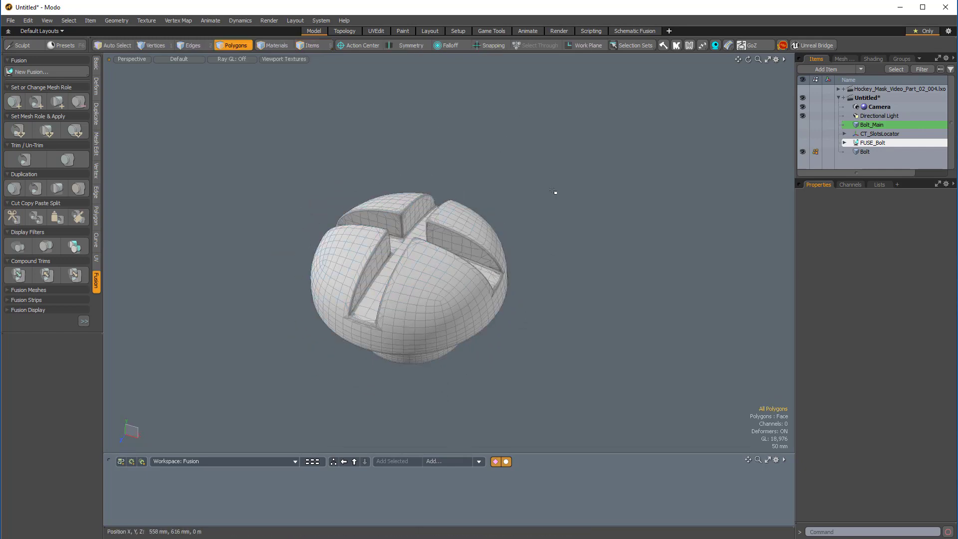
left_click(869, 152)
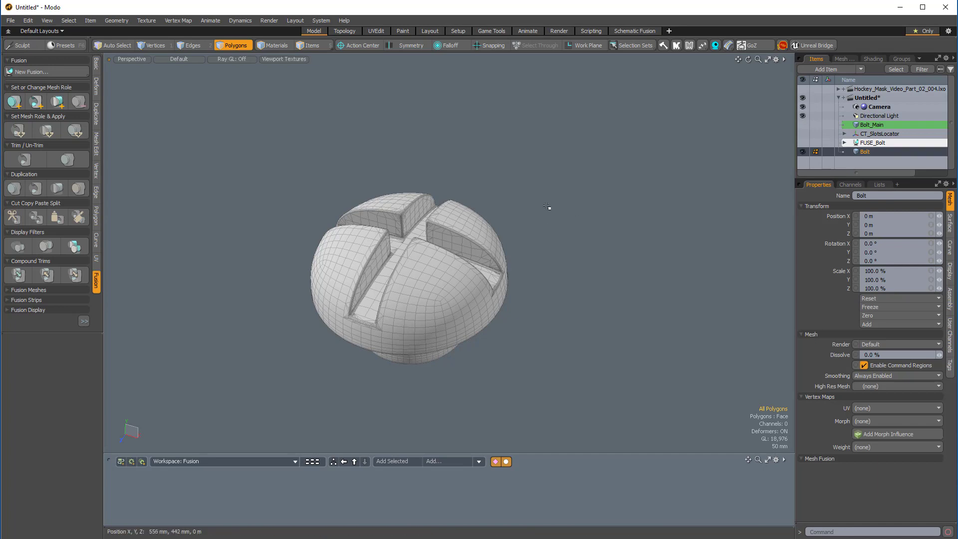
left_click(96, 143)
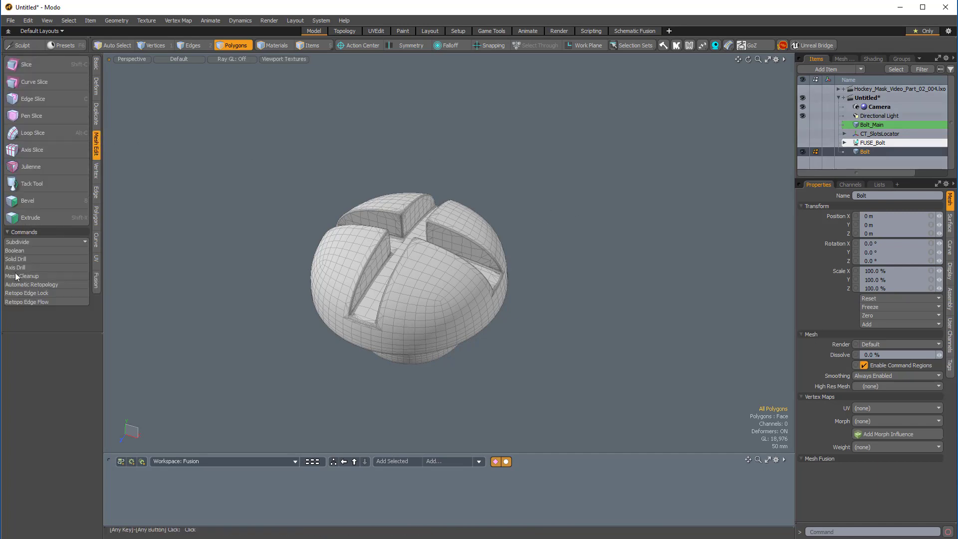
left_click(22, 276)
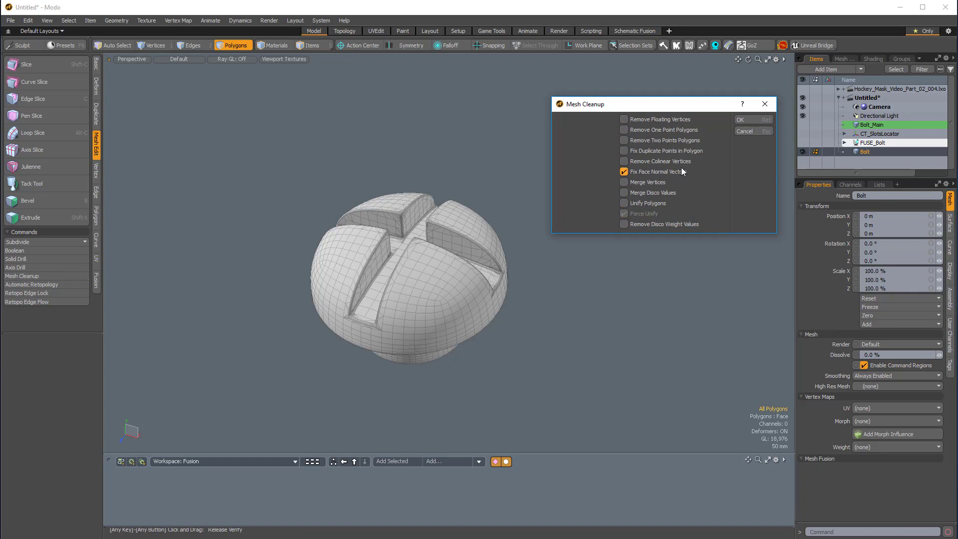
left_click(747, 120)
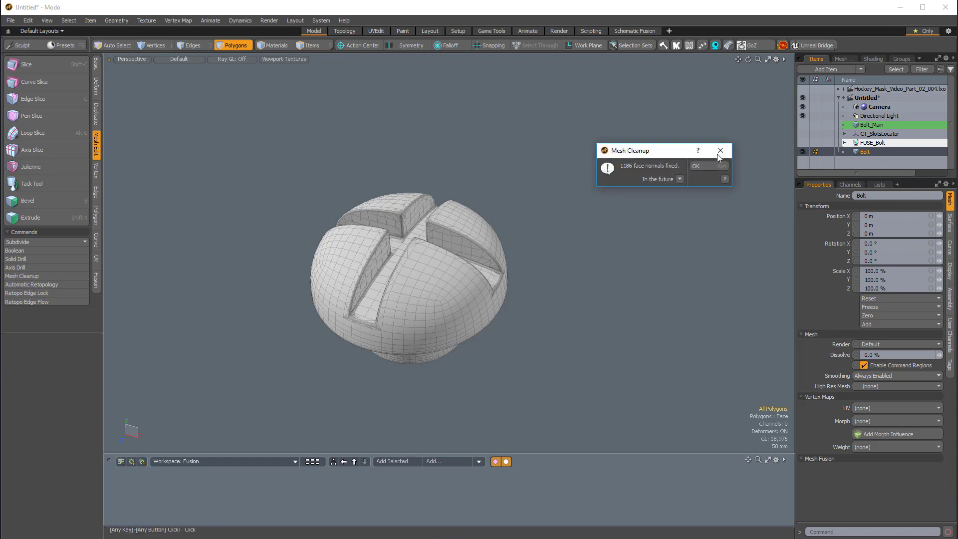
left_click_drag(638, 159, 556, 133)
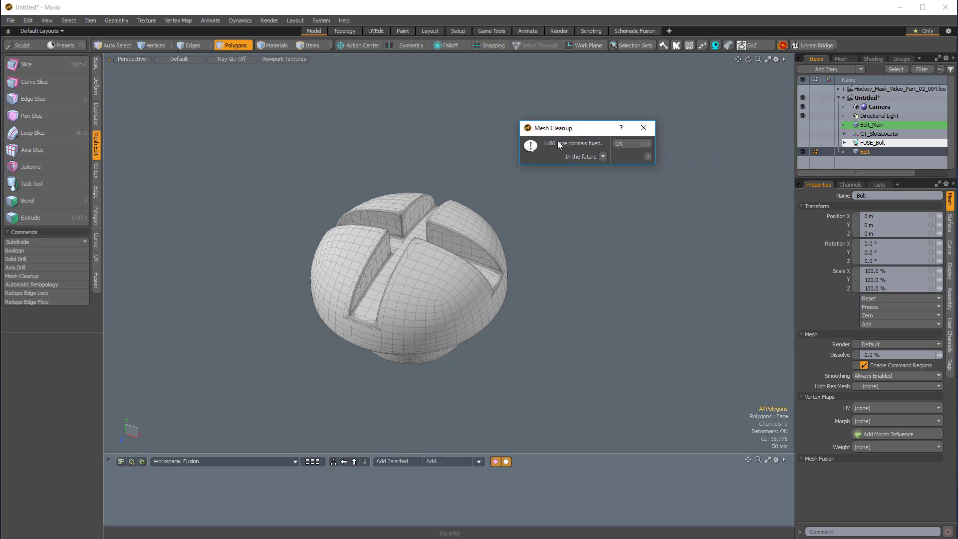
left_click(631, 144)
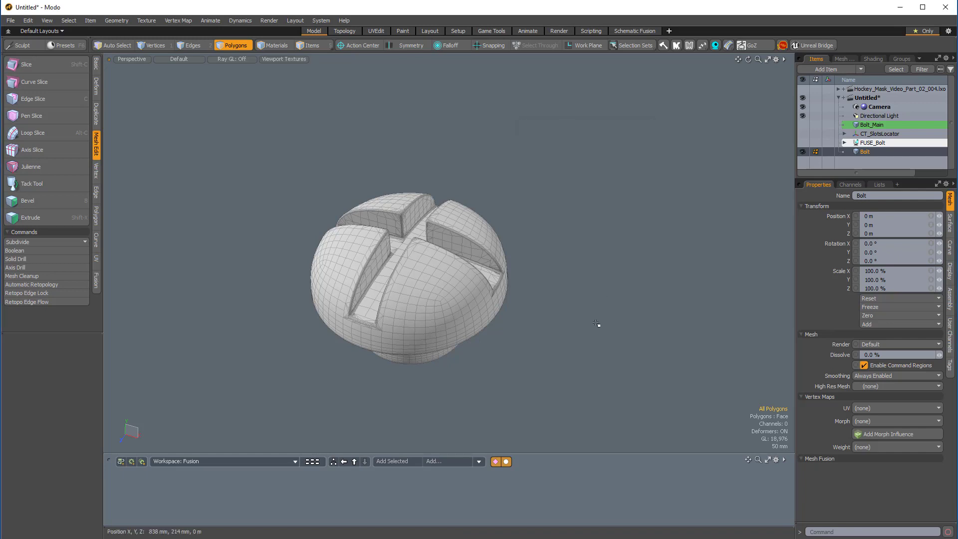
Repeat the face normal cleanup on the Bolt mesh.
left_click_drag(519, 324, 395, 295, "alt")
left_click(22, 277)
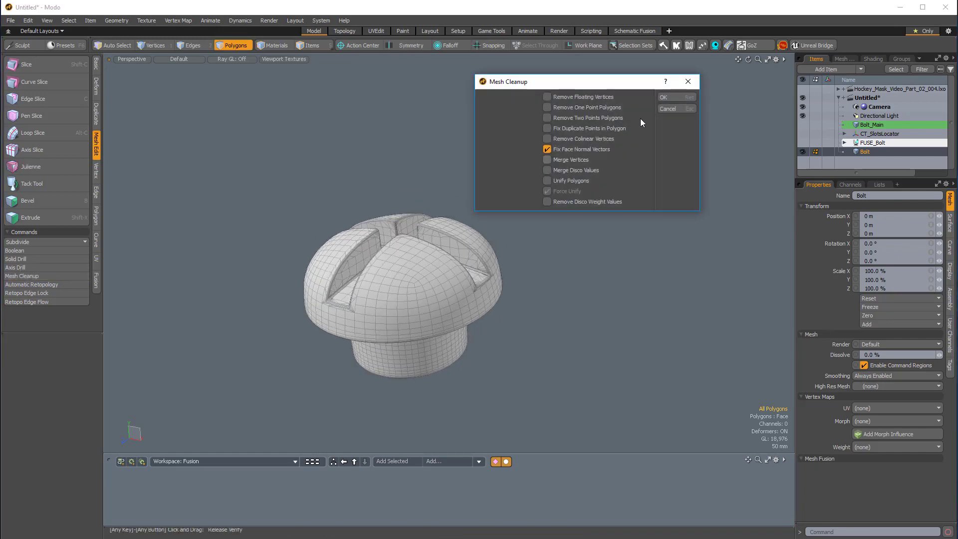
left_click(667, 98)
left_click(615, 144)
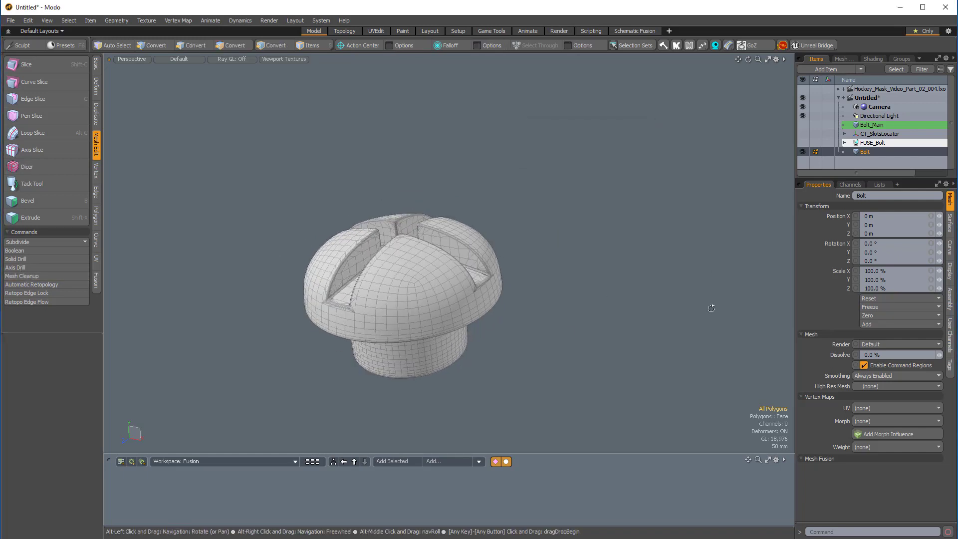
Select all polygons of the Bolt mesh, run Mesh Cleanup with Fix Face Normal Vectors on them, and inspect the result.
mouse_move(549, 352)
left_mouse_down("alt")
mouse_move(541, 355)
mouse_move(565, 356)
left_mouse_up("alt")
mouse_move(684, 353)
right_mouse_down()
mouse_move(188, 406)
mouse_move(687, 354)
right_mouse_up()
left_click(22, 276)
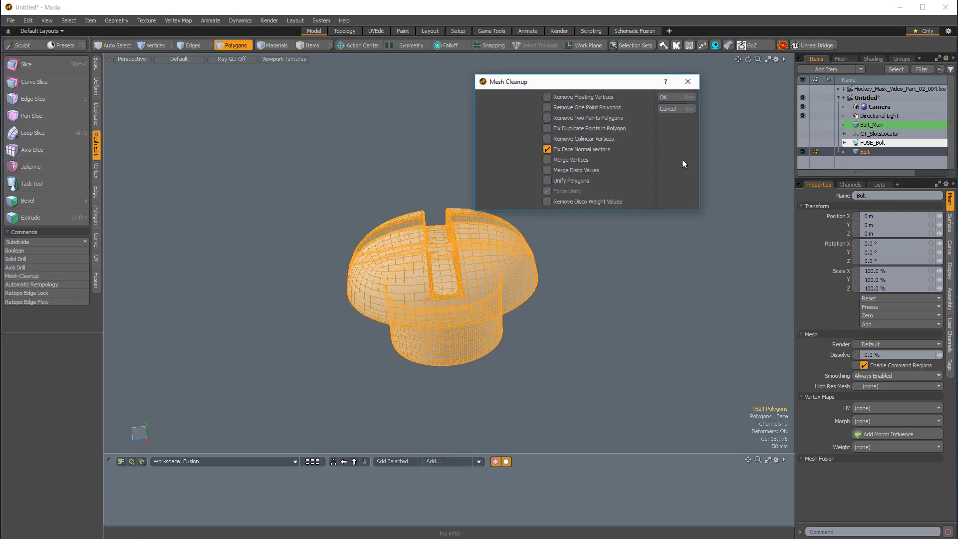
left_click(664, 97)
left_click(622, 147)
left_click_drag(480, 256, 549, 289, "alt")
left_click(549, 229)
left_click_drag(549, 229, 469, 291, "alt")
double_click(470, 291)
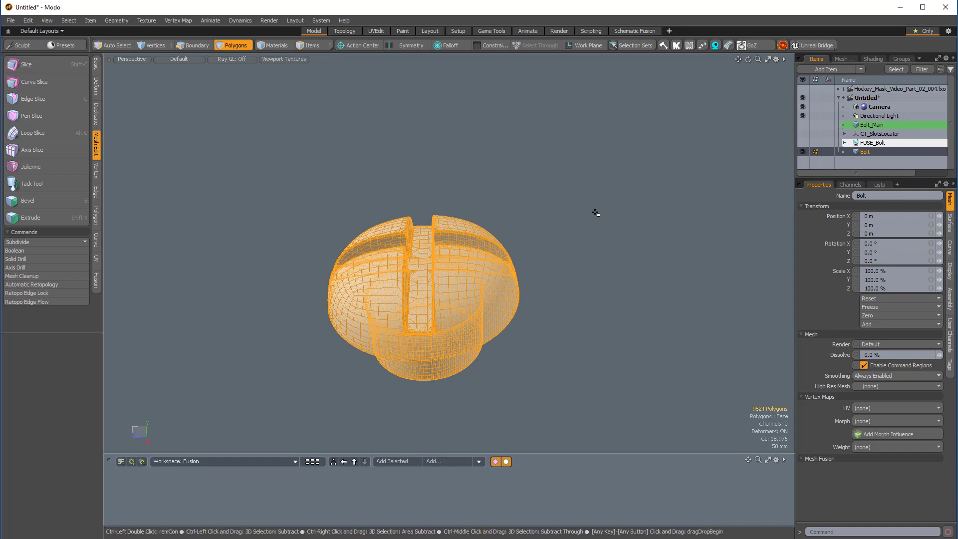
Switch to the Hockey_Mask_Video_Part_02_004.lxo scene and expand its item hierarchy.
left_click(873, 90)
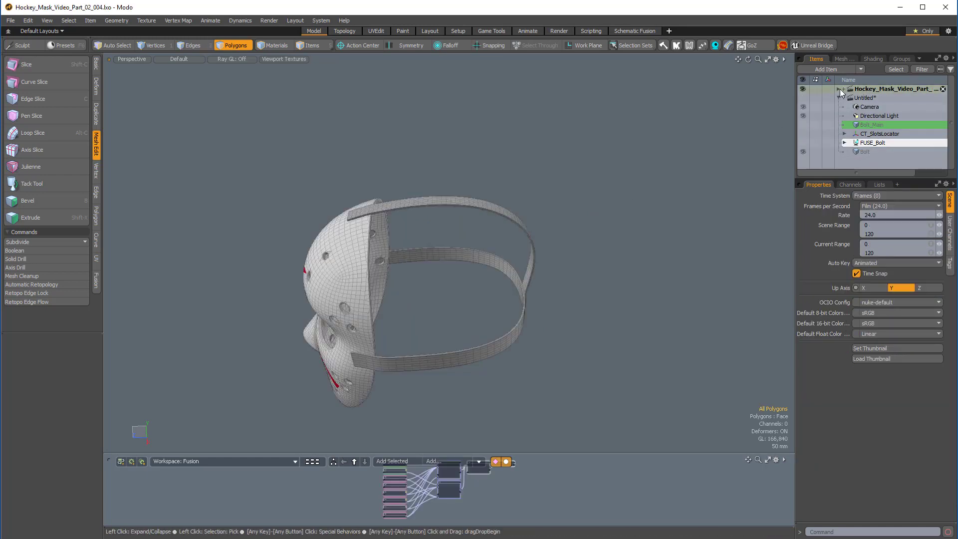
left_click(839, 89)
left_click_drag(952, 100, 952, 155)
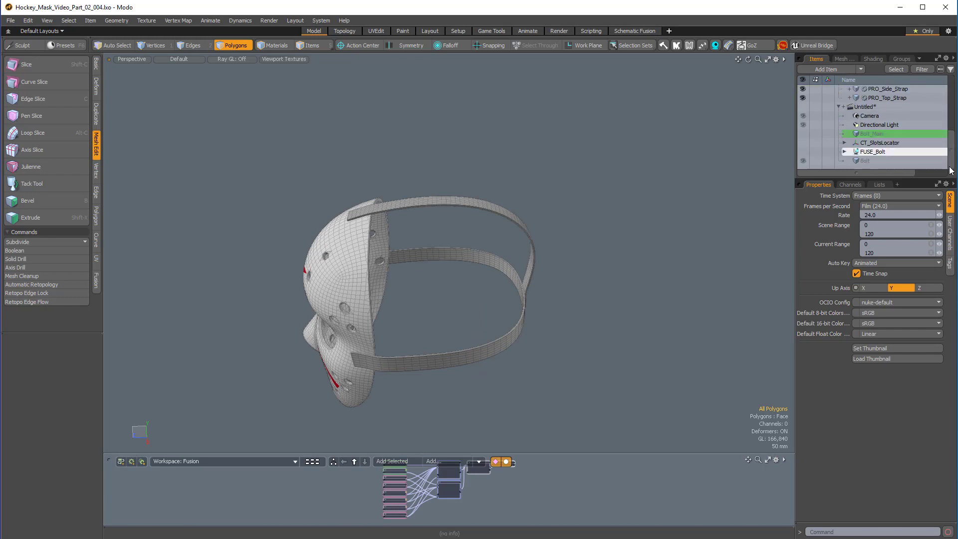
scroll(872, 131, "up", 2)
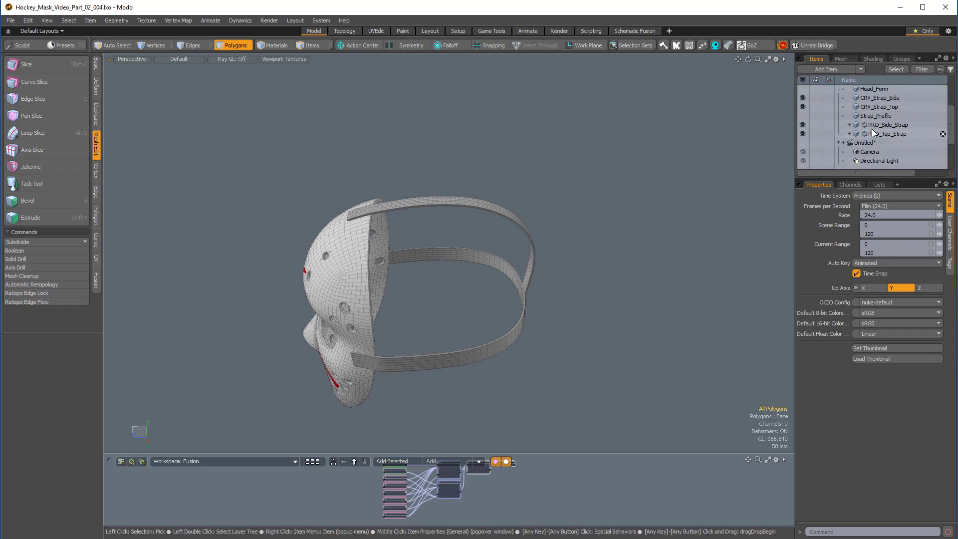
Add a new mesh item after PRO_Top_Strap is selected and paste the copied bolt geometry into it.
left_click(873, 130)
scroll(853, 142, "up", 1)
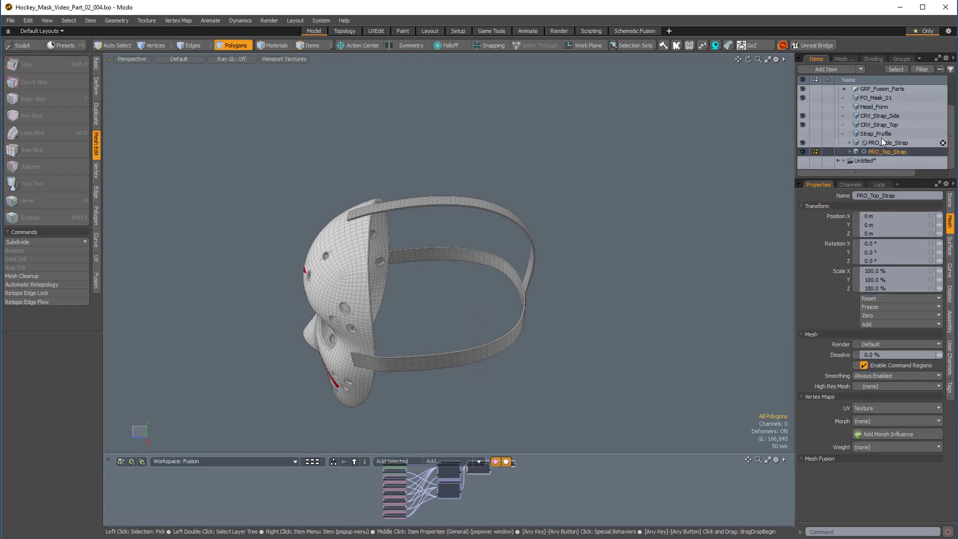
key("n")
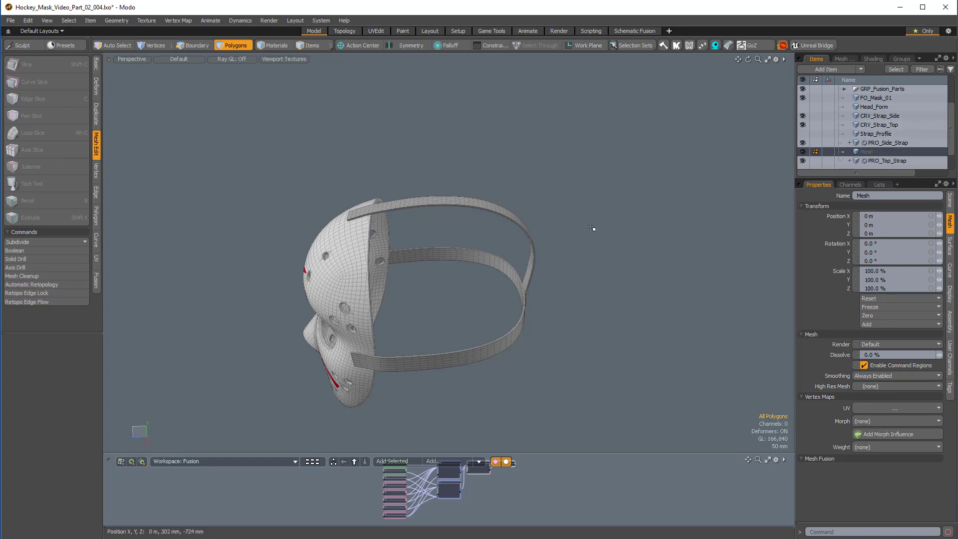
key("ctrl+v")
Scale the pasted bolt uniformly down to 4% and view it against the mask and straps.
left_click_drag(533, 293, 495, 327, "alt")
left_click_drag(494, 327, 580, 246, "ctrl+alt")
key("r")
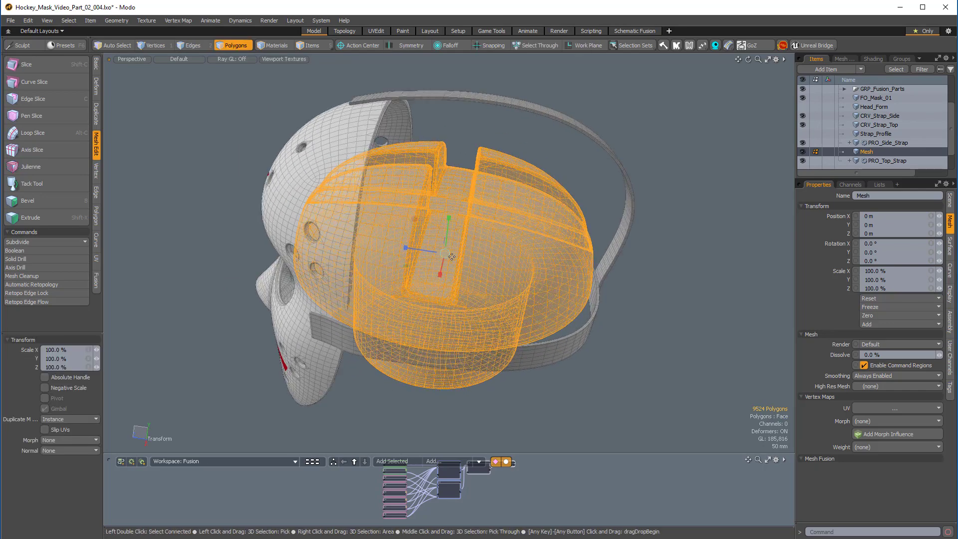
left_click_drag(446, 253, 349, 254)
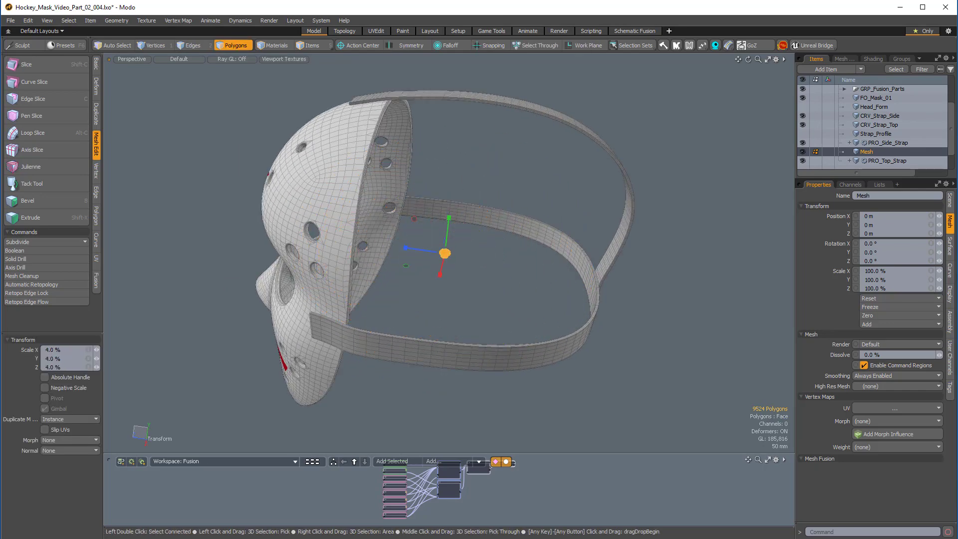
left_click_drag(479, 284, 544, 309, "ctrl+alt")
left_click_drag(544, 309, 479, 270, "alt")
left_click_drag(479, 269, 500, 283, "ctrl+alt")
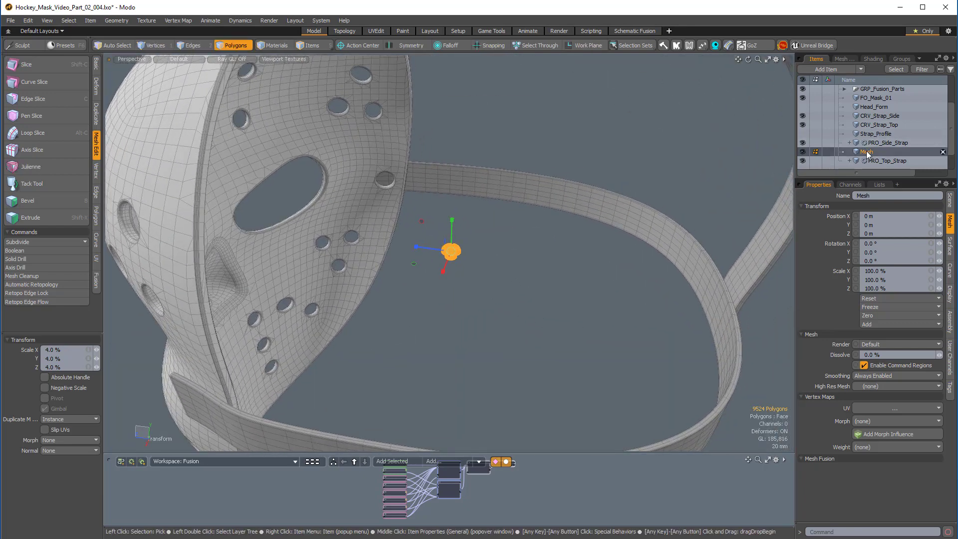
Rename the pasted mesh item as Bolt and move it below PRO_Top_Strap in the item list.
double_click(866, 152)
type("Bol")
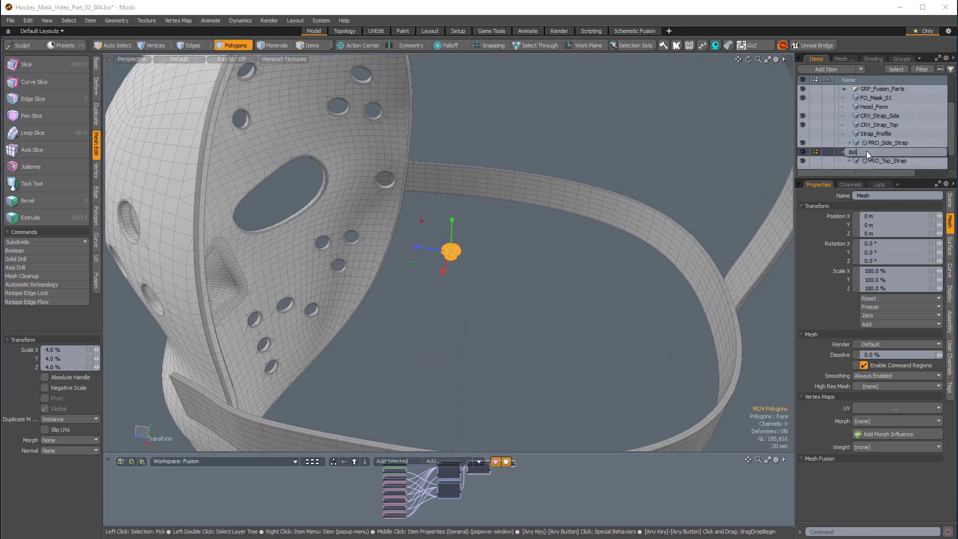
type("t")
key("Return")
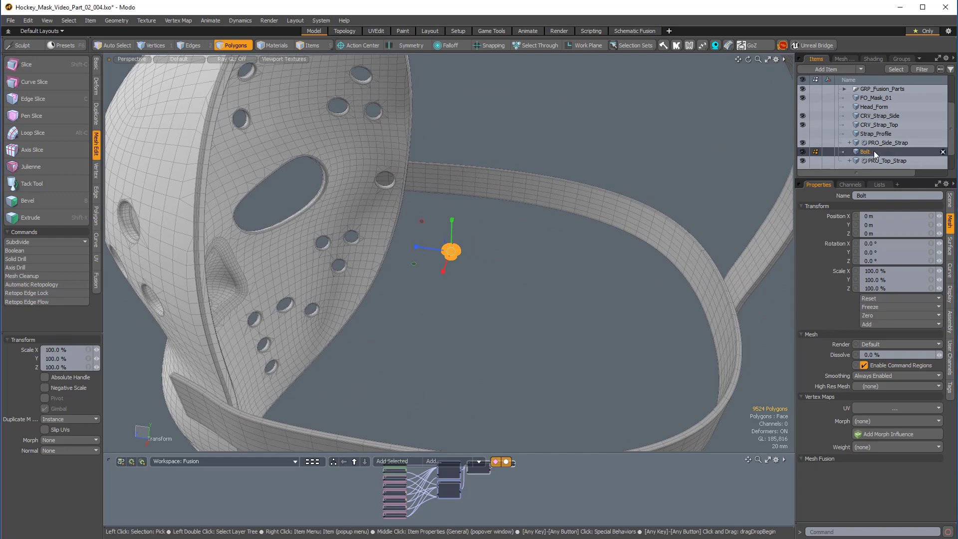
left_click_drag(873, 150, 866, 154)
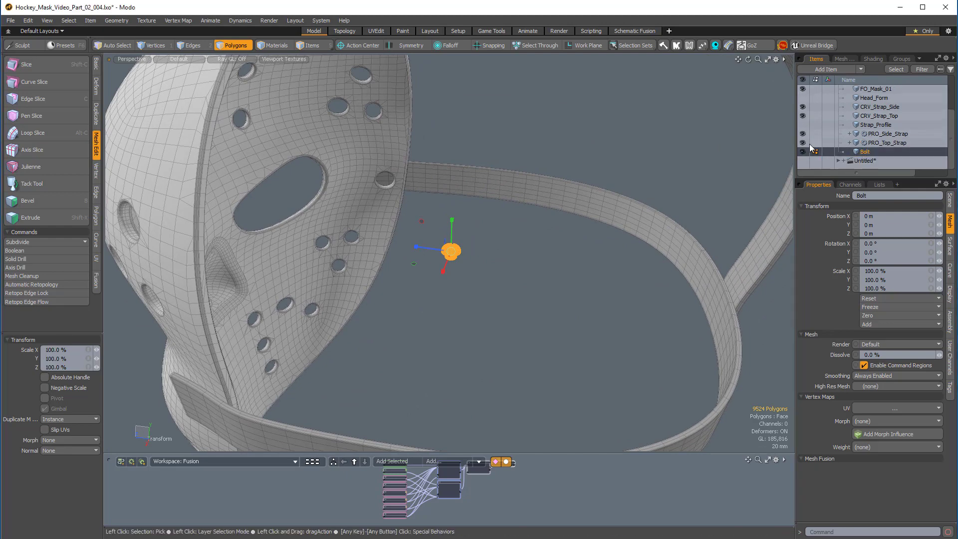
Finish the scaling, deselect the bolt's polygons, and run Mesh Cleanup on the Bolt mesh.
key("space")
left_click_drag(458, 274, 501, 259, "alt")
scroll(500, 259, "up", 1)
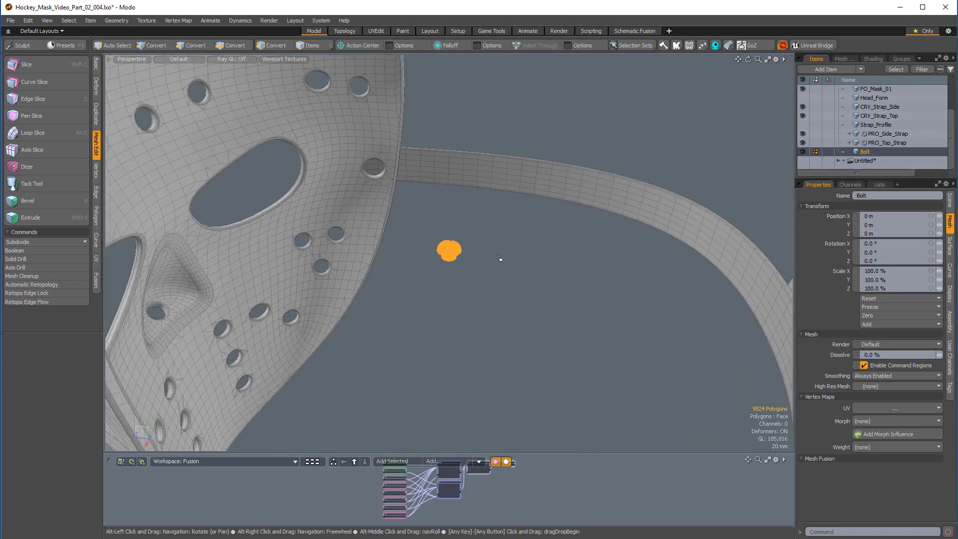
left_click(500, 259)
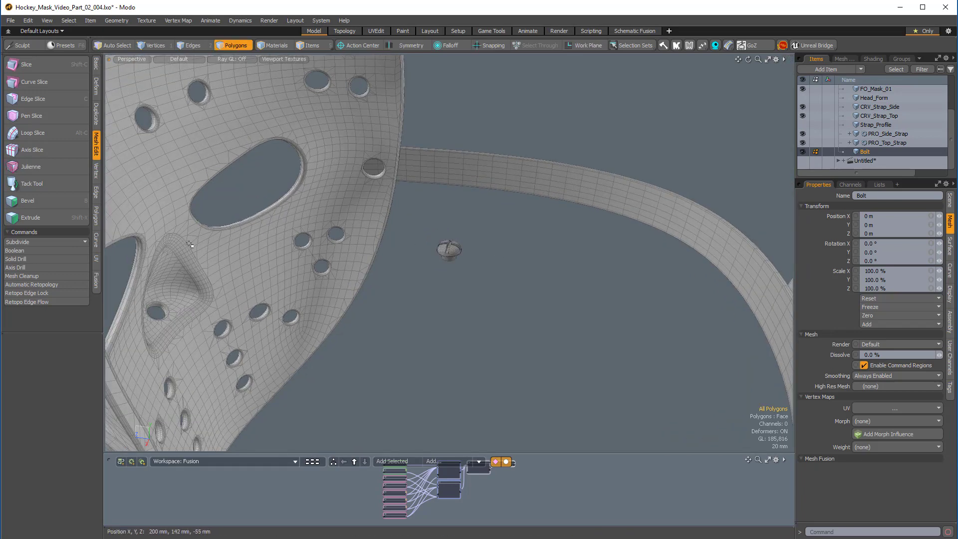
left_click(48, 275)
left_click(672, 99)
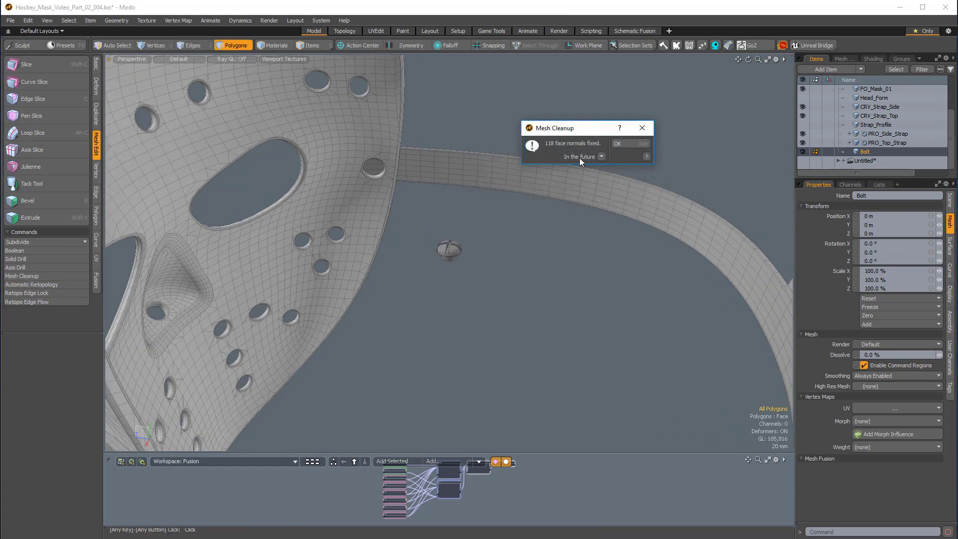
left_click(626, 147)
Clear the Bolt mesh's normals vertex map and inspect the bolt's shading.
left_click_drag(567, 157, 584, 250, "alt")
scroll(511, 242, "down", 4)
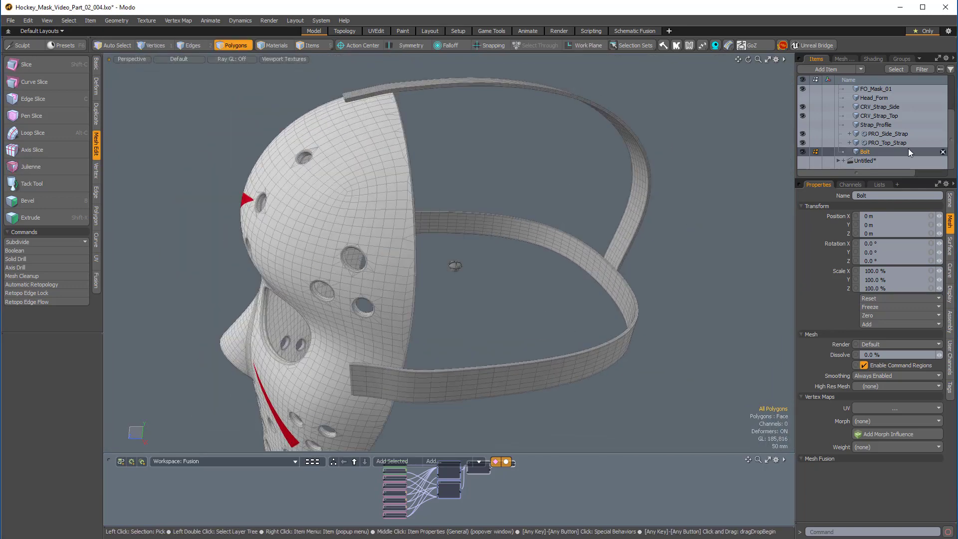
left_click(879, 184)
left_click(803, 241)
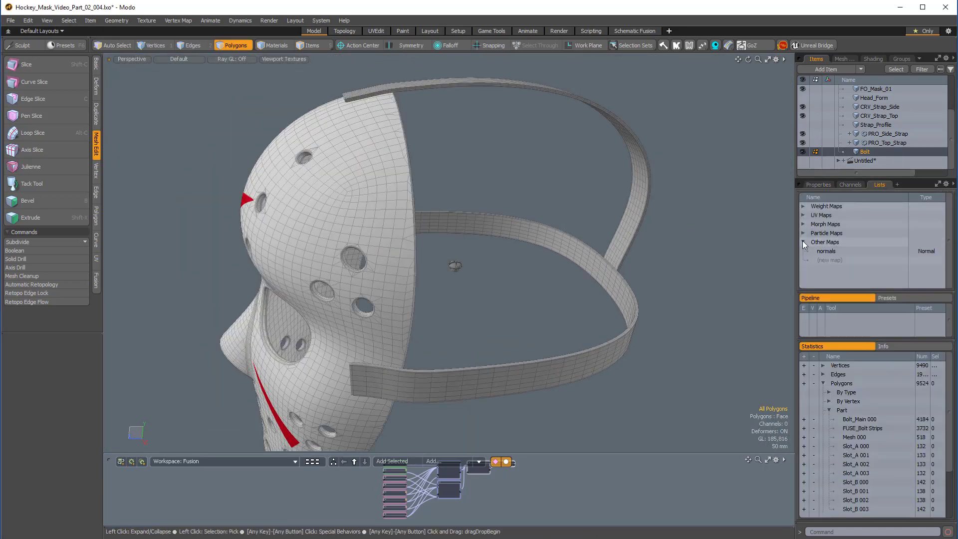
left_click(828, 252)
right_click(829, 253)
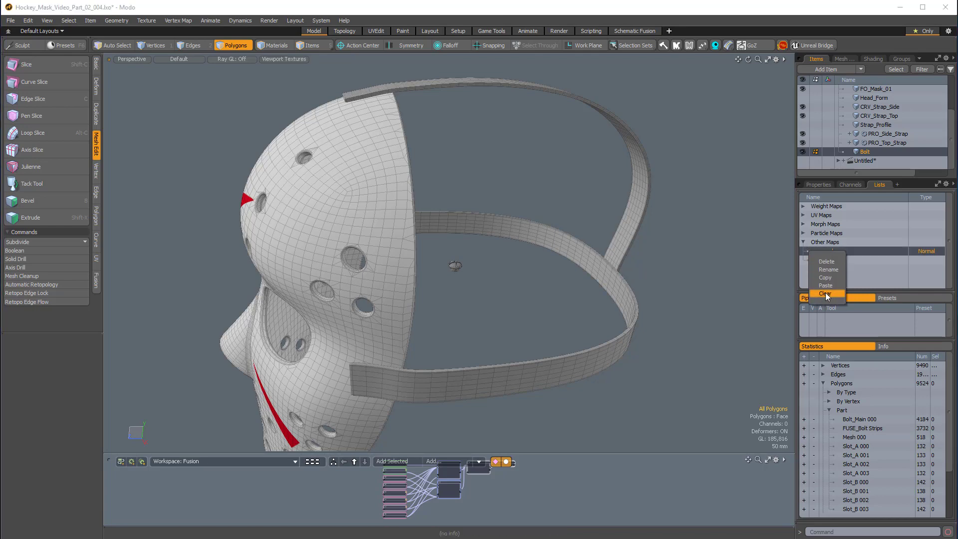
left_click(826, 294)
right_click(828, 253)
left_click(827, 296)
scroll(465, 278, "up", 5)
left_click_drag(461, 279, 534, 266, "alt")
scroll(456, 308, "down", 2)
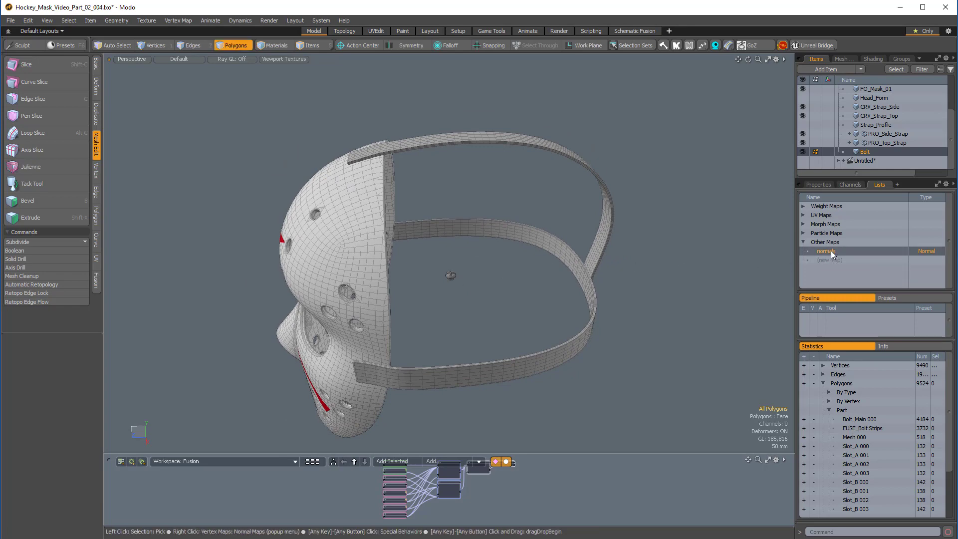
scroll(454, 300, "up", 2)
scroll(453, 301, "down", 2)
left_click_drag(453, 301, 477, 255, "alt")
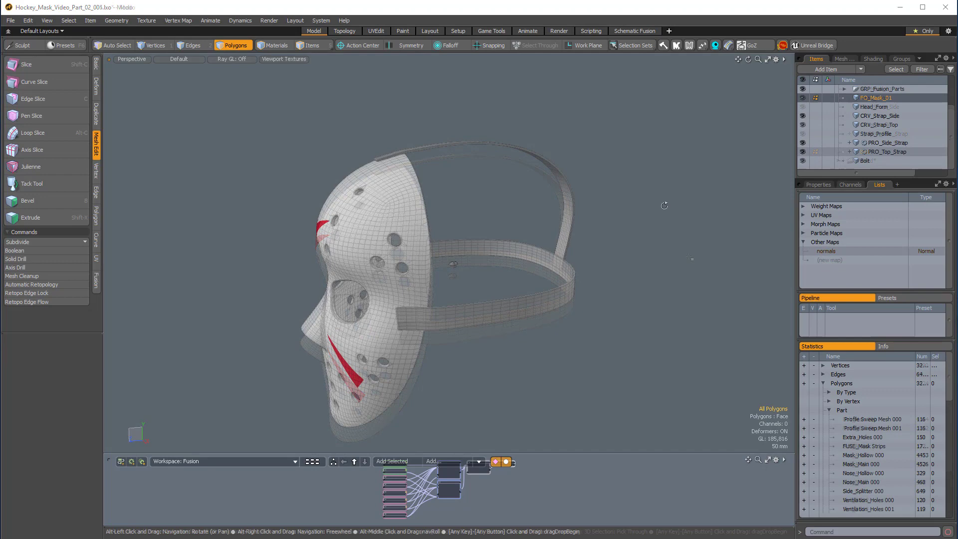
left_click_drag(689, 257, 323, 337, "alt")
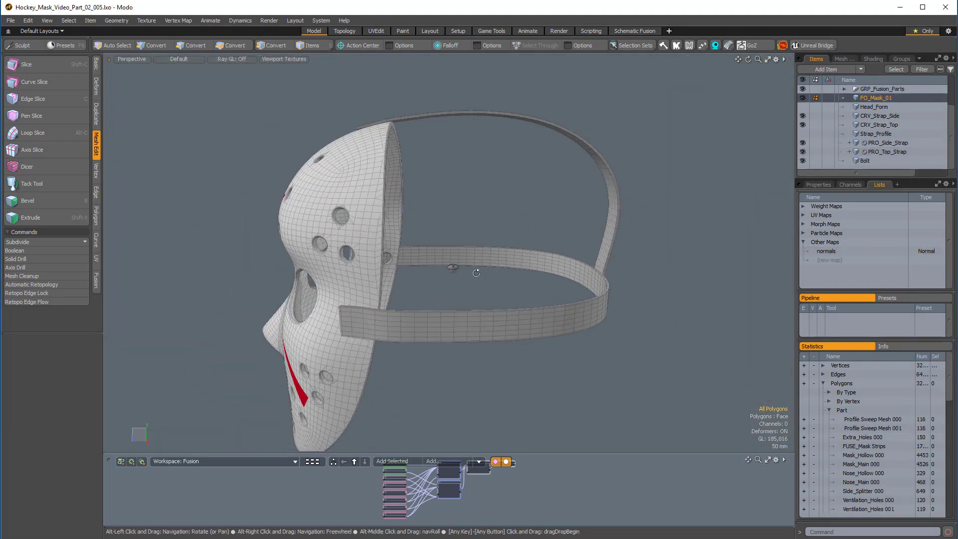
left_click_drag(439, 248, 559, 290, "alt")
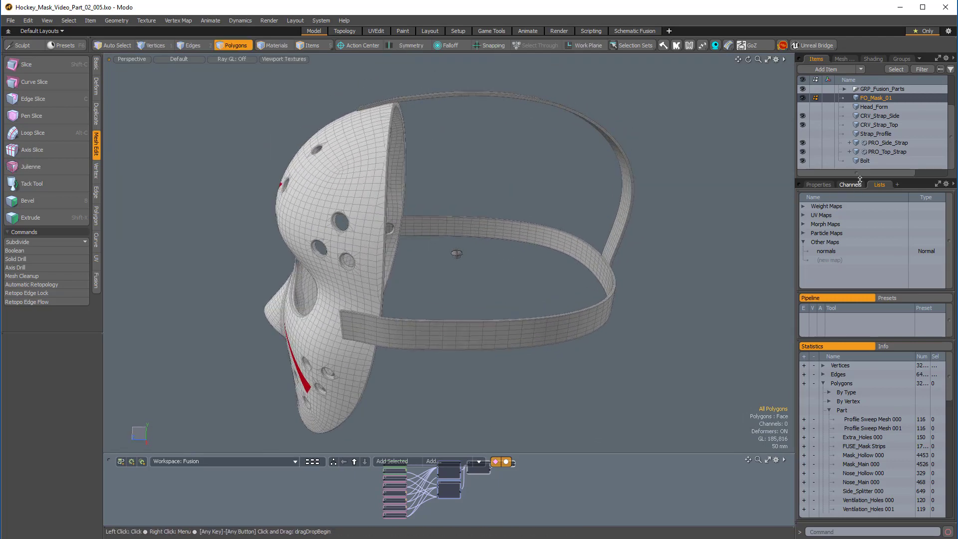
Enlarge the item list, add a new mesh item at its end below Bolt, and name it Points.
left_click_drag(860, 180, 861, 221)
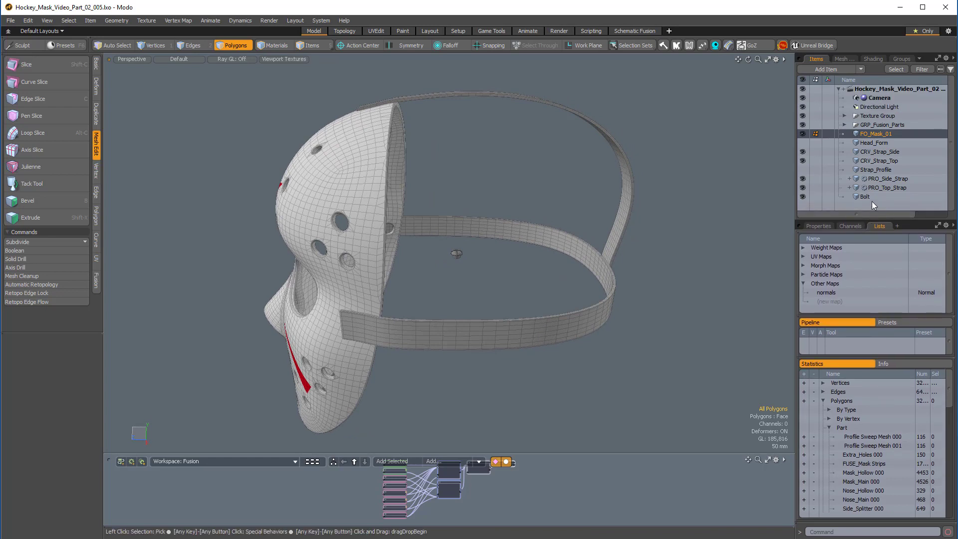
key("n")
left_click_drag(868, 132, 870, 208)
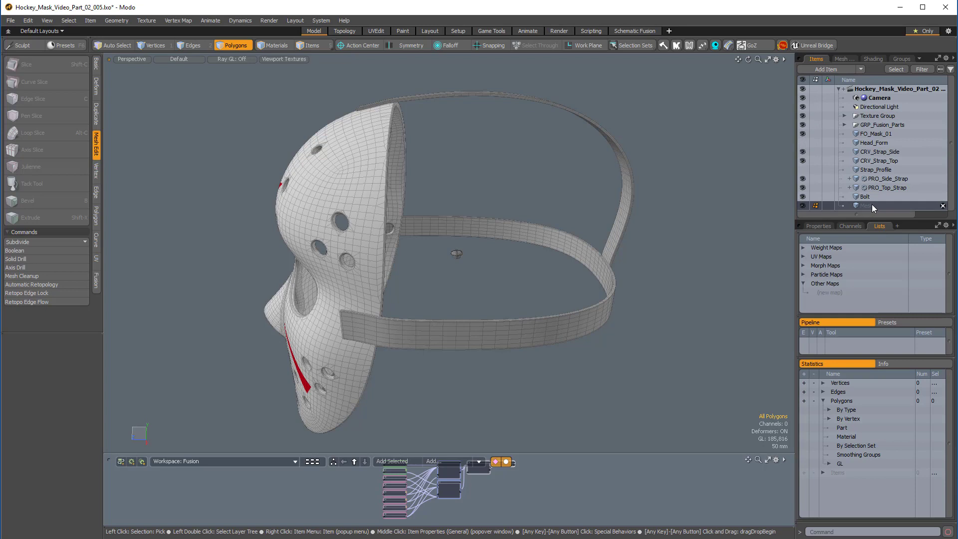
double_click(869, 205)
type("Po")
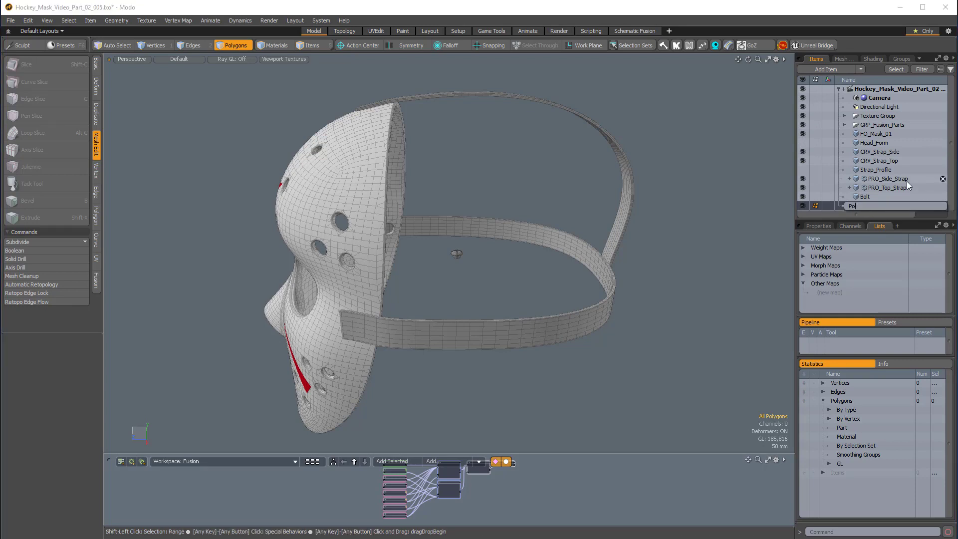
type("int")
key("Return")
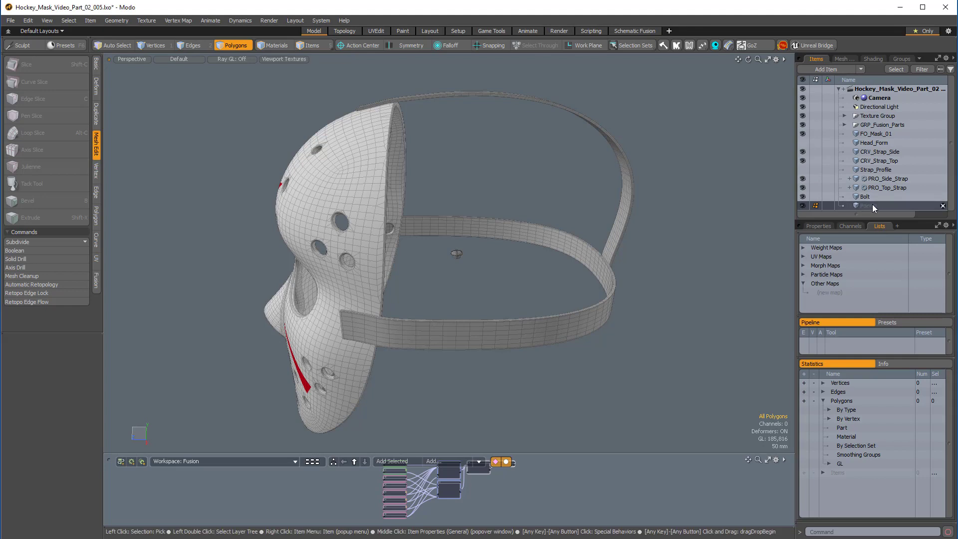
Activate the Vertex Tool and set the mesh constraint mode to Background.
left_click(96, 170)
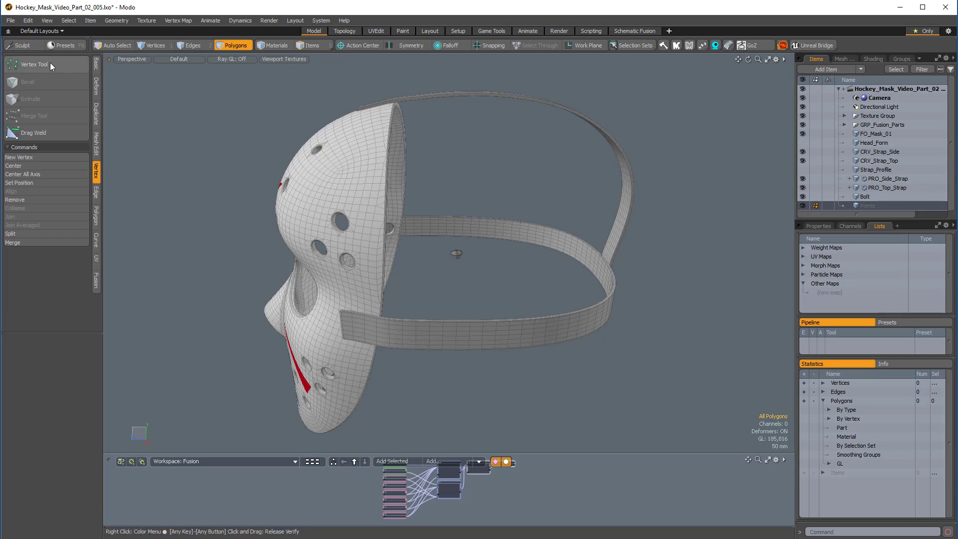
left_click(35, 64)
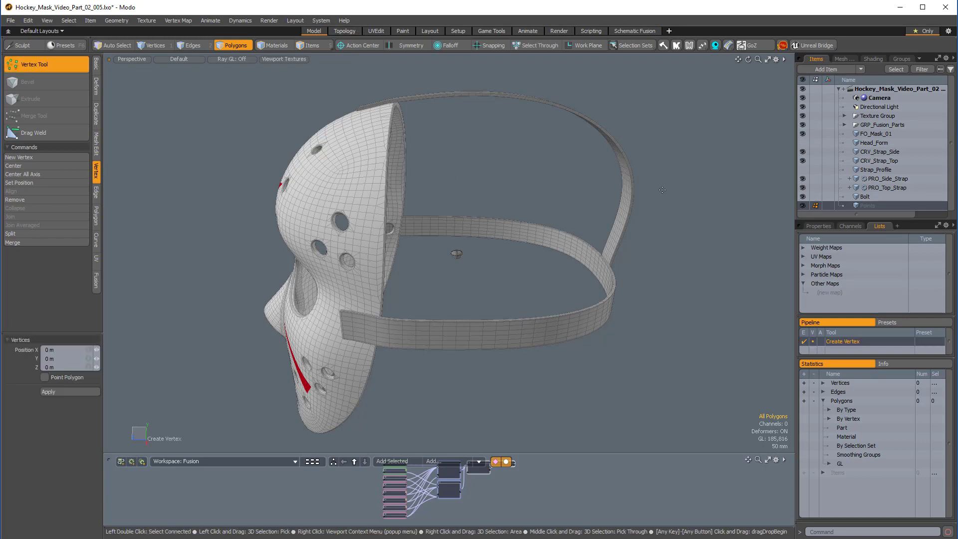
mouse_move(665, 155)
left_mouse_down("alt+shift")
mouse_move(658, 169)
mouse_move(675, 162)
left_mouse_up("alt+shift")
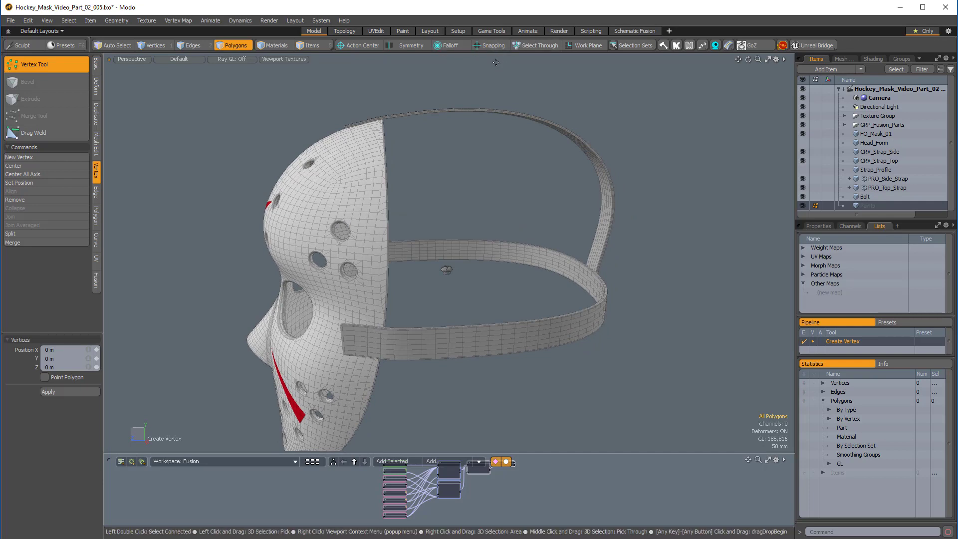
key("ctrl")
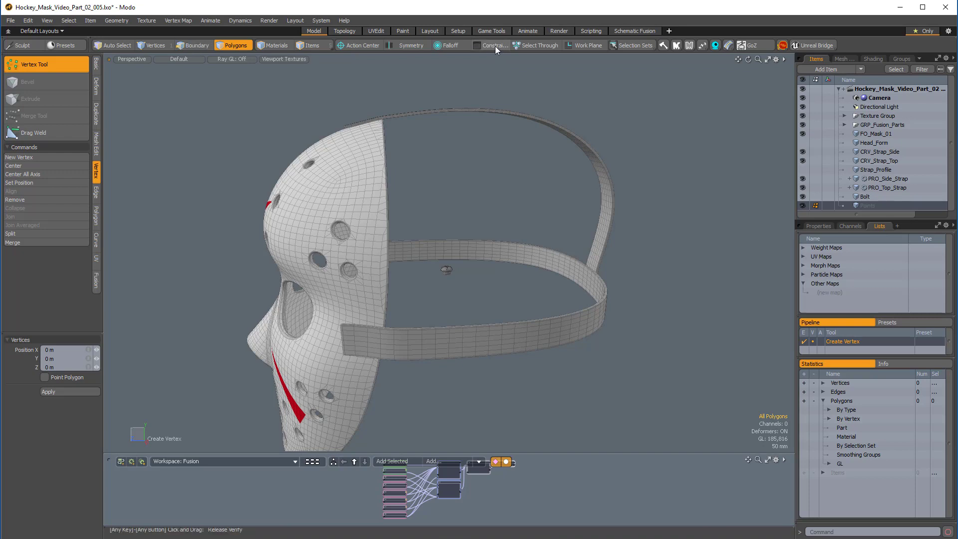
left_click(495, 46, "ctrl")
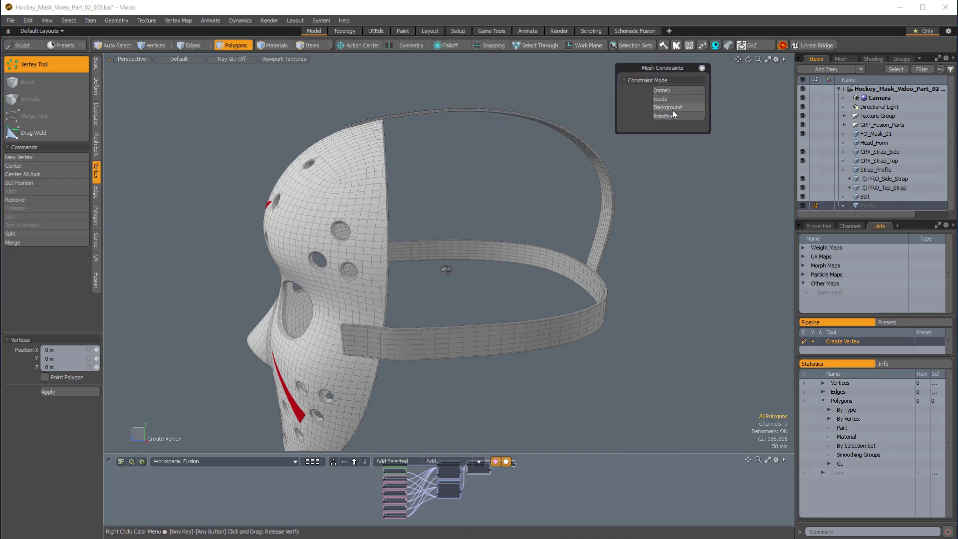
left_click(672, 108)
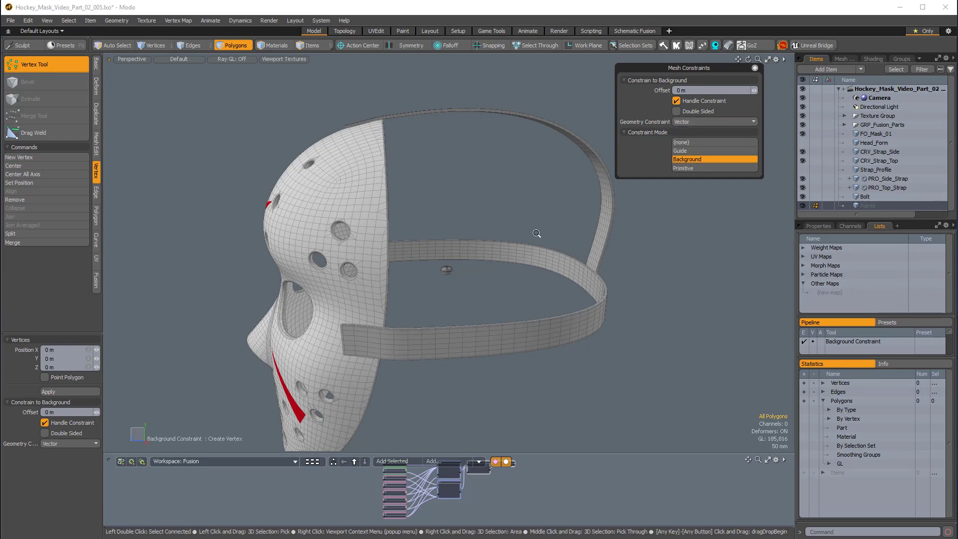
Toggle on the display of vertices in the 3D view.
left_click_drag(539, 236, 381, 324, "alt")
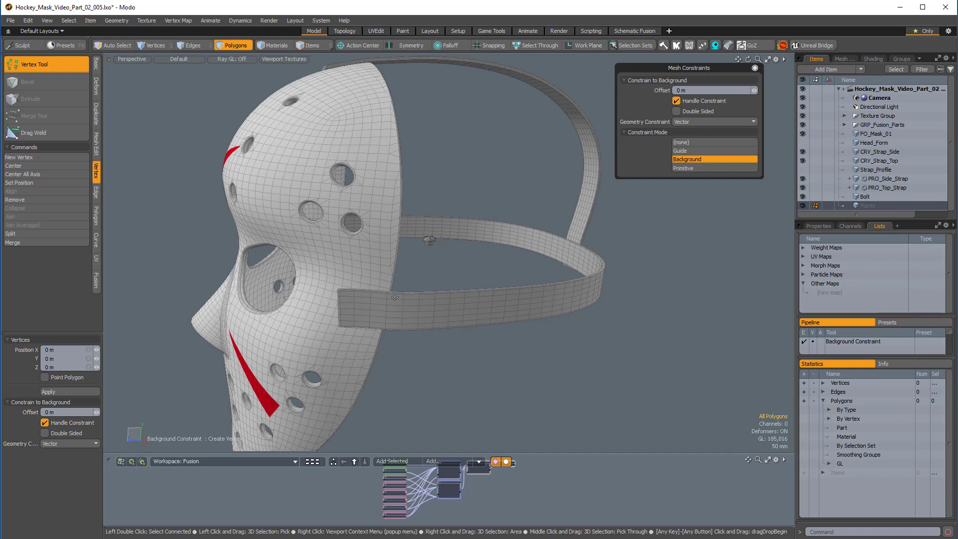
key("ctrl+alt+grave")
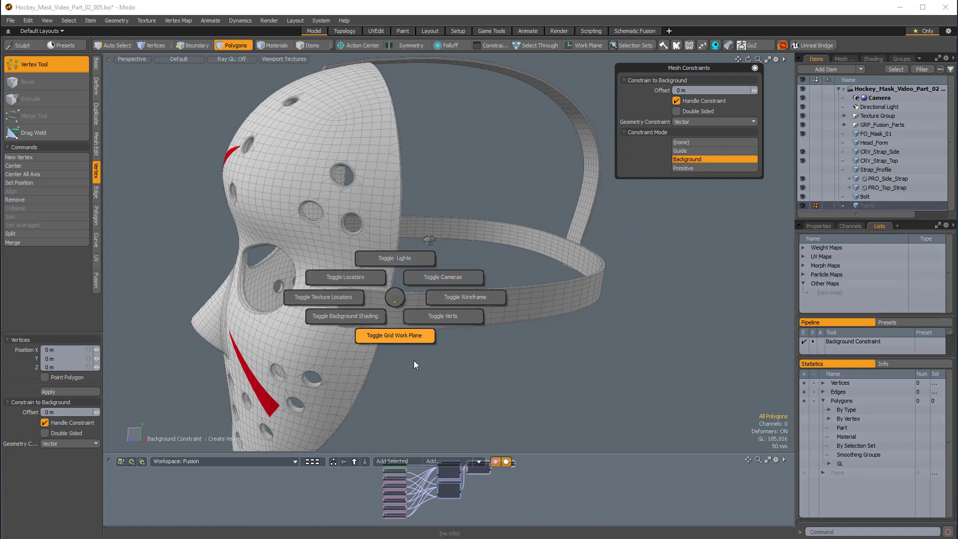
left_click(451, 325)
Place a vertex on the side strap's end over the mask, at about X 369.9, Y -43.1, Z 247.2 mm.
left_click_drag(451, 325, 410, 275, "ctrl+alt")
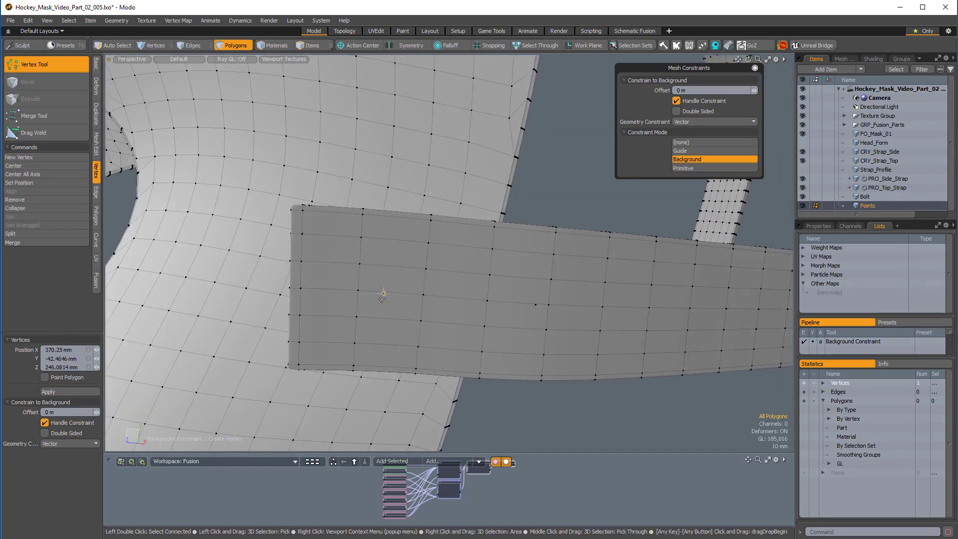
left_click_drag(382, 298, 424, 319, "alt")
scroll(365, 301, "down", 3)
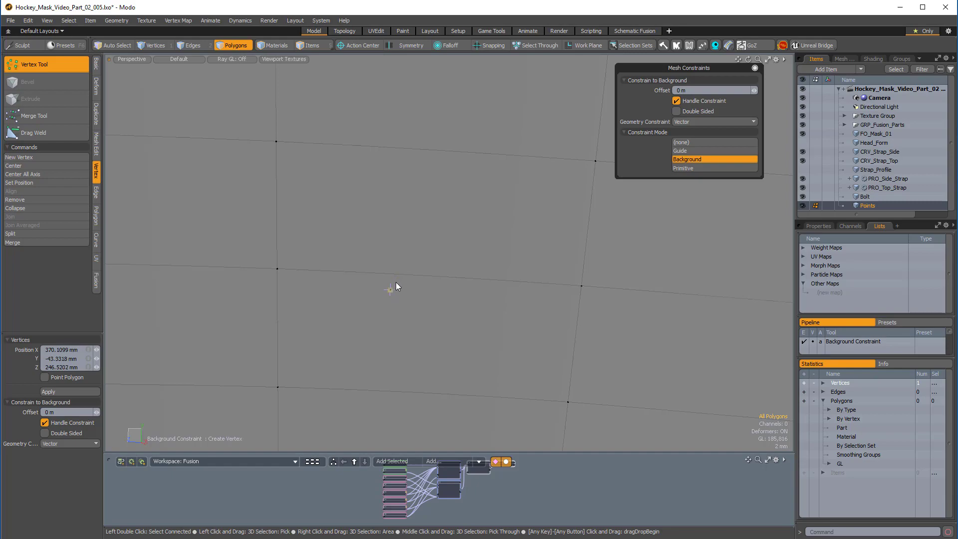
left_click_drag(396, 283, 394, 282)
Place a second vertex at the back where the top and side straps overlap, at about X -1.8, Y -40.8, Z -456.7 mm.
left_click_drag(394, 282, 280, 269, "ctrl+alt")
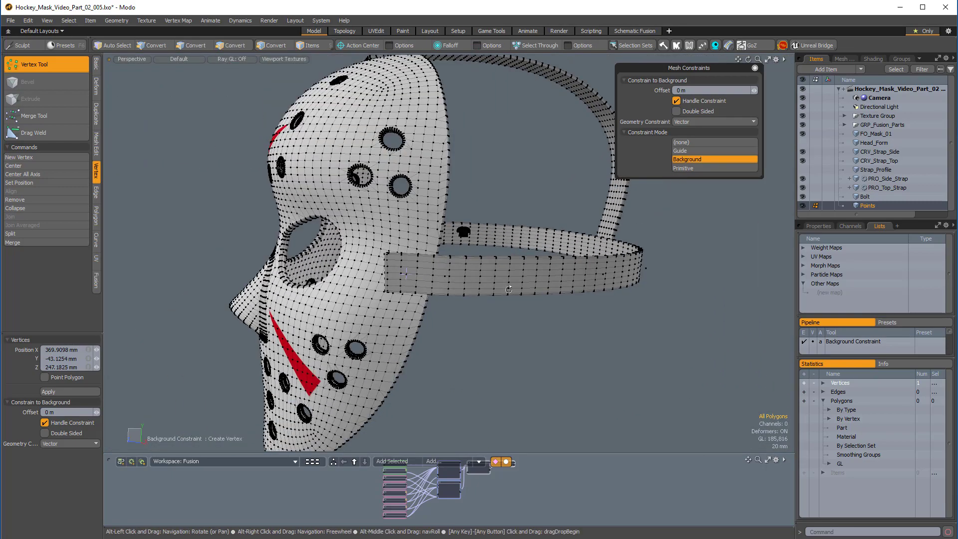
left_click_drag(508, 290, 433, 270, "alt")
left_click(427, 269)
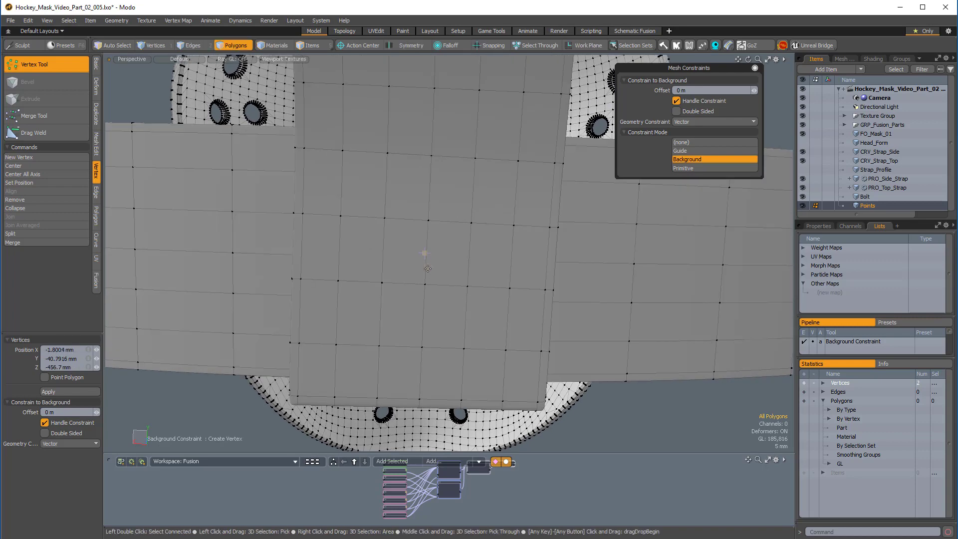
Place a third vertex on the side strap's opposite end, at about X -371.9, Y -43.8, Z 243.3 mm.
left_click_drag(427, 269, 446, 261, "alt")
left_click_drag(446, 261, 224, 260, "alt")
left_click_drag(225, 260, 404, 312, "alt+shift")
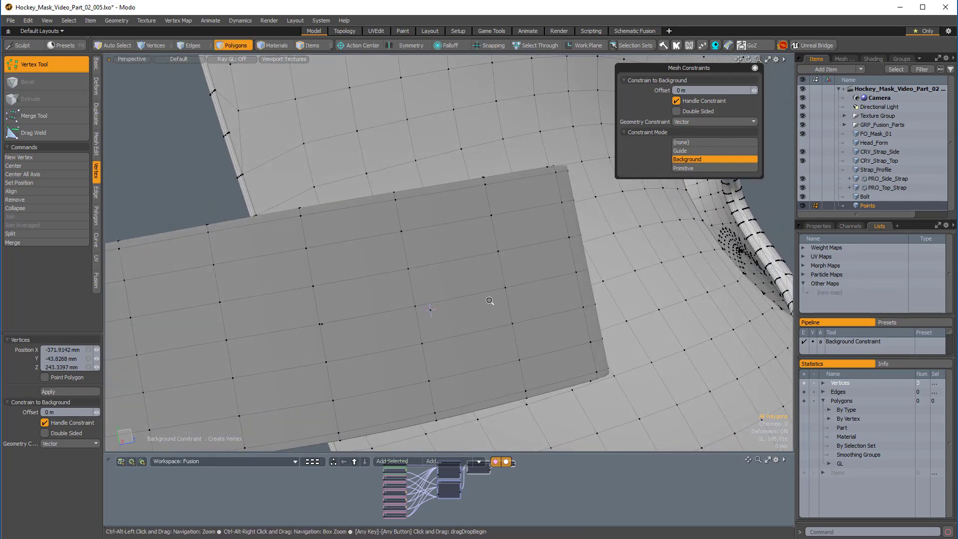
Place a fourth vertex on the top strap's end over the mask, at about X -1.2, Y 438.2, Z 225.2 mm.
left_click_drag(492, 302, 360, 320, "ctrl+alt")
left_click_drag(359, 319, 537, 259, "alt")
left_click_drag(537, 259, 429, 263, "alt")
left_click(429, 263)
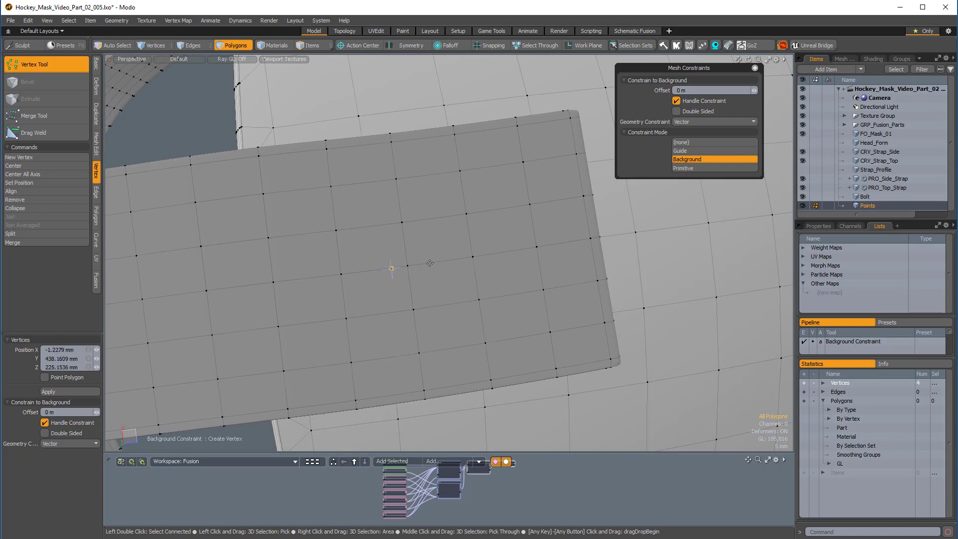
left_click_drag(516, 279, 536, 320, "ctrl+alt")
left_click_drag(537, 320, 373, 264, "ctrl+alt")
key("space")
Adjust the position of the back vertex where the straps overlap, using a Move transform constrained to the strap surface.
left_click_drag(307, 215, 240, 258, "alt")
right_click_drag(242, 340, 229, 310)
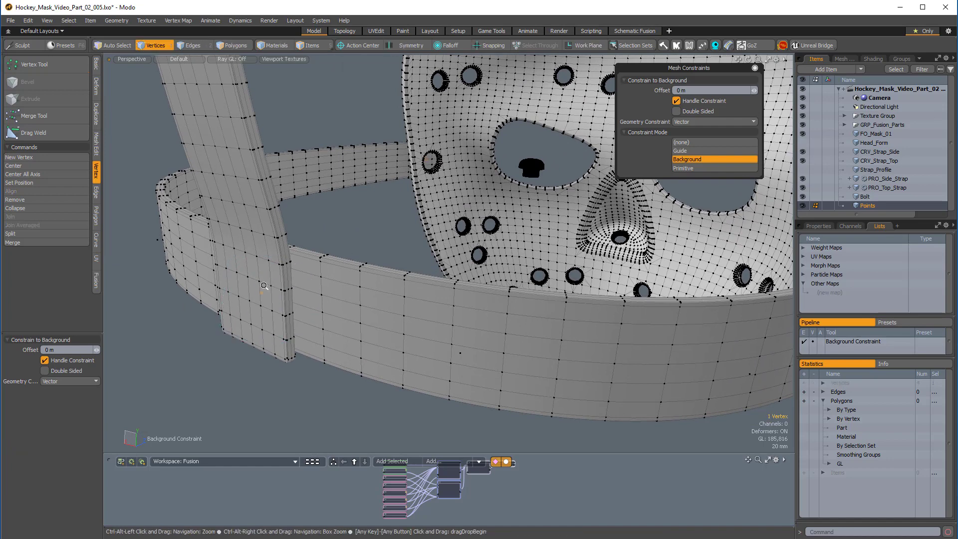
left_click_drag(234, 300, 332, 274, "alt")
key("w")
left_click_drag(420, 264, 336, 291, "alt")
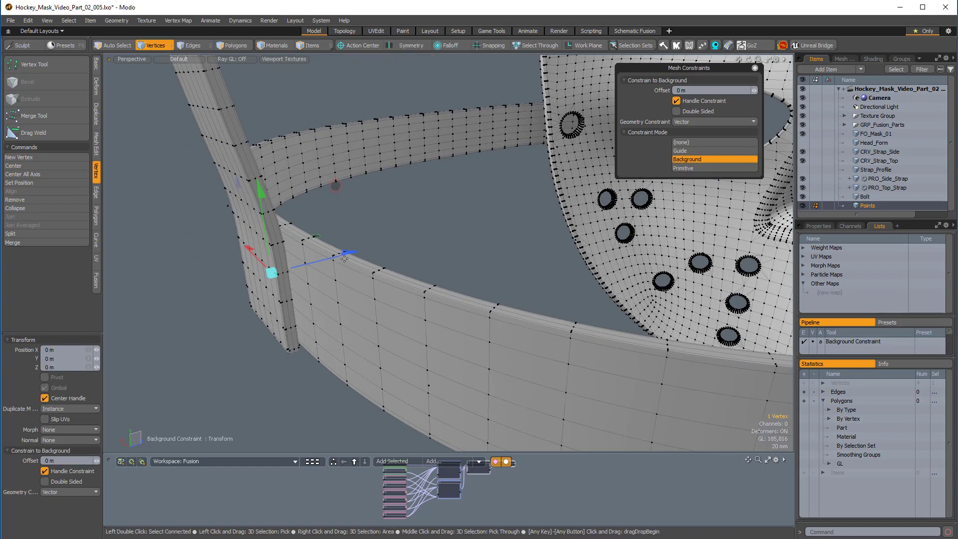
left_click_drag(346, 256, 349, 140)
scroll(347, 259, "up", 3)
key("q")
key("Escape")
Select all four placed vertices to check their positions on the mask and straps.
left_click(425, 285)
scroll(425, 285, "down", 3)
scroll(509, 322, "down", 4)
mouse_move(418, 137)
right_mouse_down()
mouse_move(238, 329)
mouse_move(365, 139)
right_mouse_up()
left_click_drag(619, 380, 790, 421, "alt")
left_click_drag(486, 250, 559, 267, "alt")
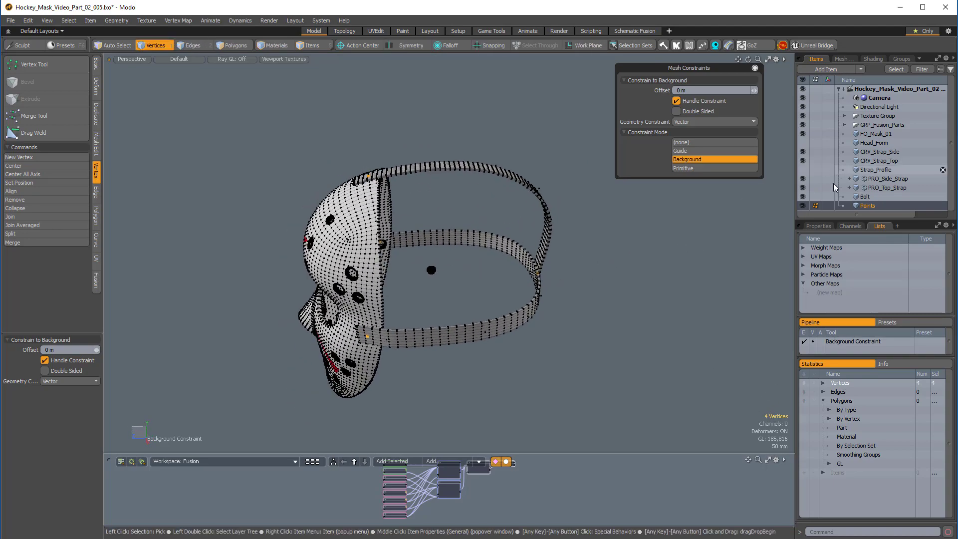
Hide the mask, both strap meshes and both strap curves to check the four isolated points beside the bolt.
left_click(803, 179)
left_click(803, 188)
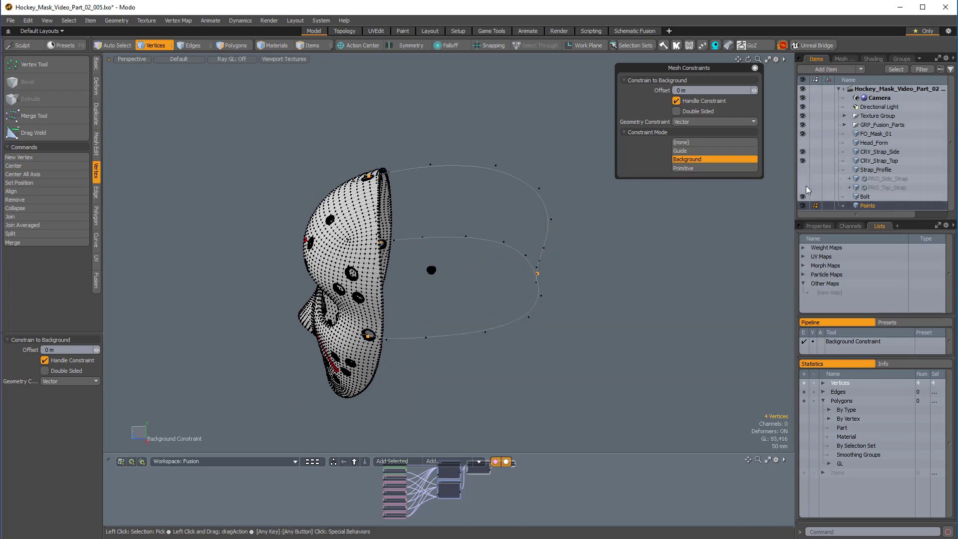
left_click(804, 134)
left_click_drag(627, 285, 734, 216, "alt")
left_click_drag(544, 342, 501, 299, "alt")
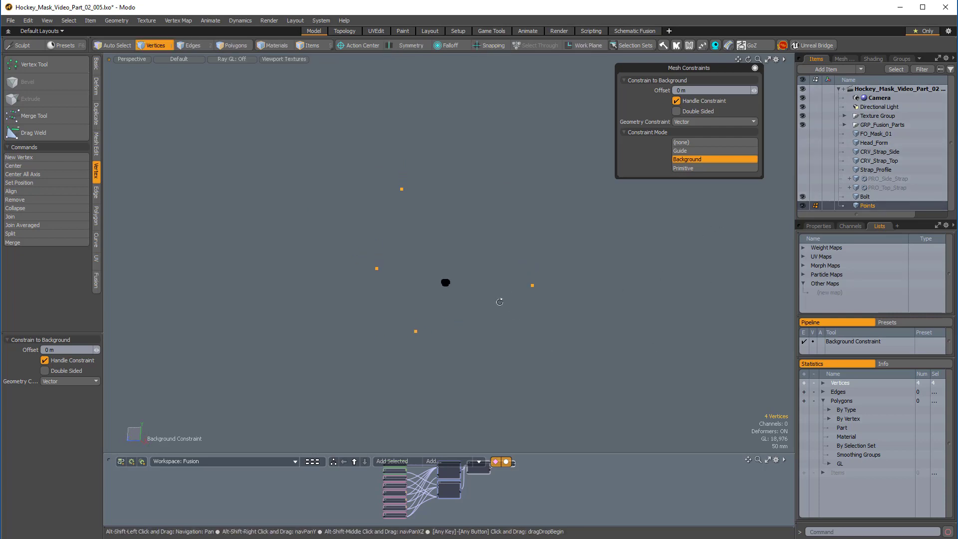
mouse_move(298, 229)
right_mouse_down()
mouse_move(665, 335)
mouse_move(574, 178)
right_mouse_up()
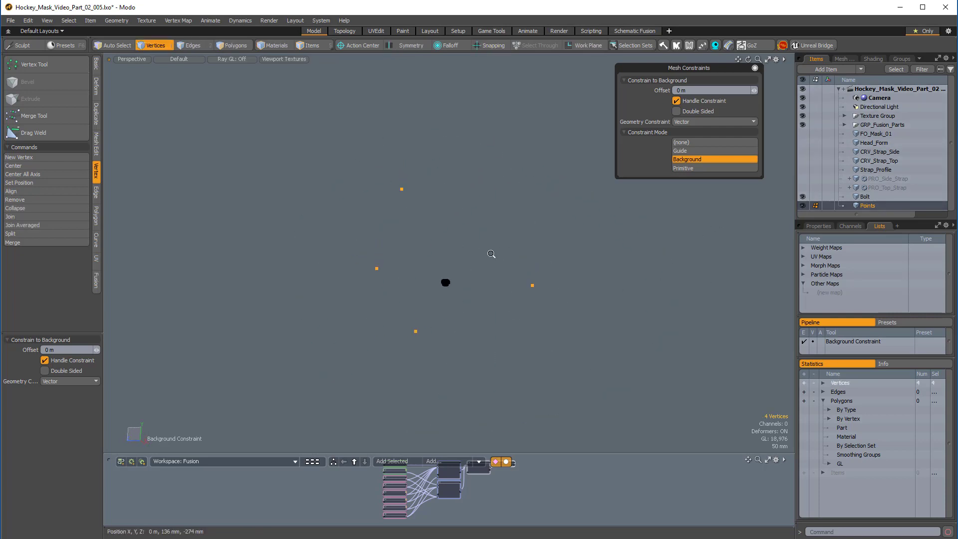
left_click_drag(494, 257, 581, 267, "ctrl+alt")
mouse_move(329, 344)
left_mouse_down("ctrl+alt")
mouse_move(410, 361)
mouse_move(436, 351)
left_mouse_up("ctrl+alt")
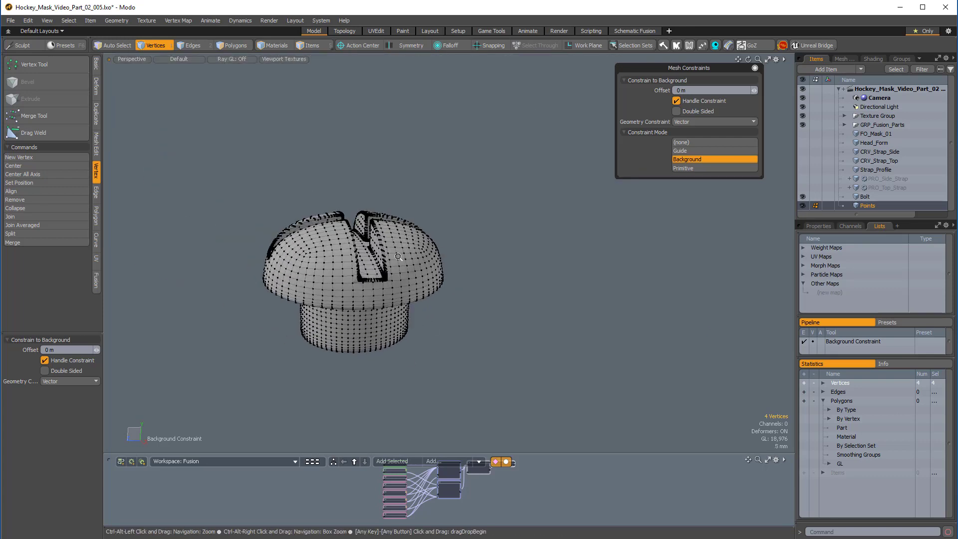
left_click_drag(425, 282, 360, 306, "ctrl+alt")
left_click_drag(433, 305, 453, 328, "alt")
left_click(499, 289)
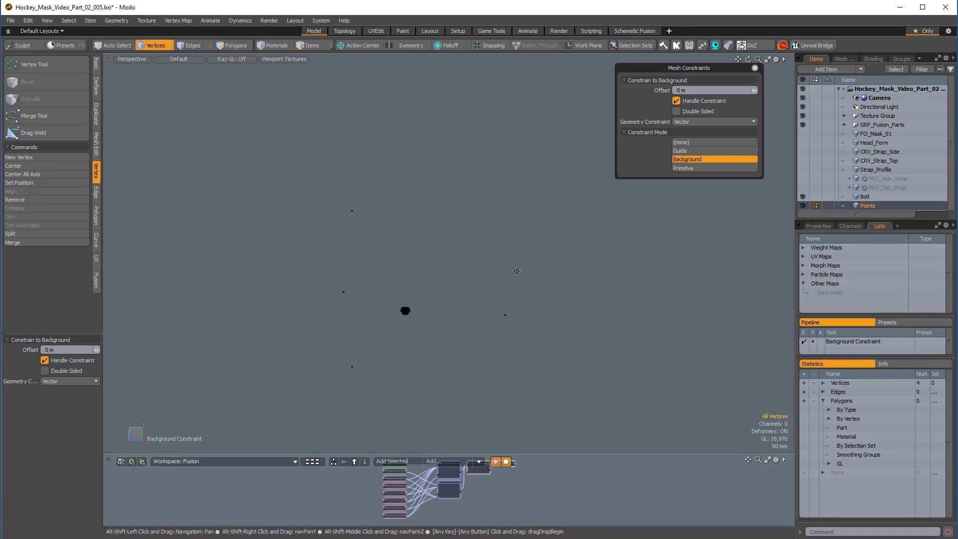
Set the mesh constraint mode to (none) and close the Mesh Constraints settings.
left_click_drag(516, 270, 539, 260, "alt")
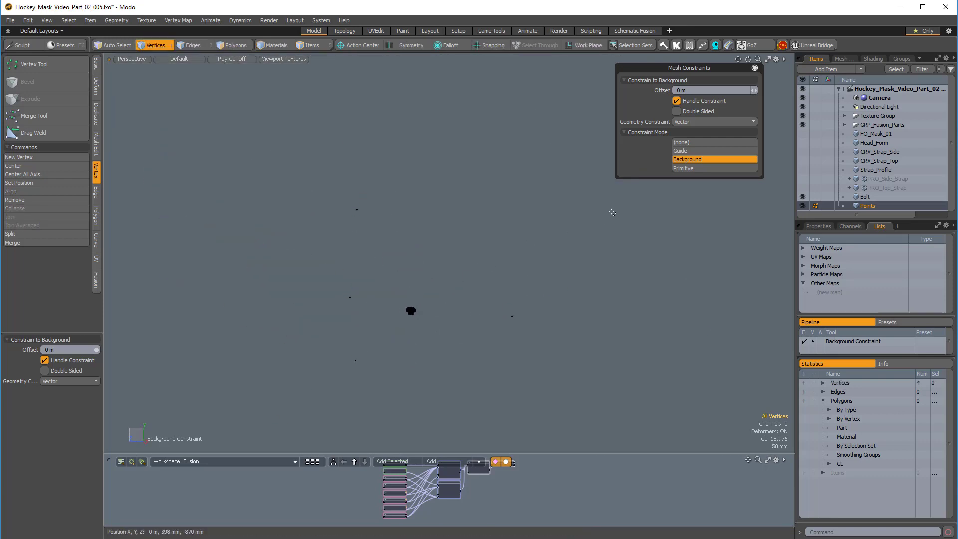
left_click(700, 142)
left_click(702, 68)
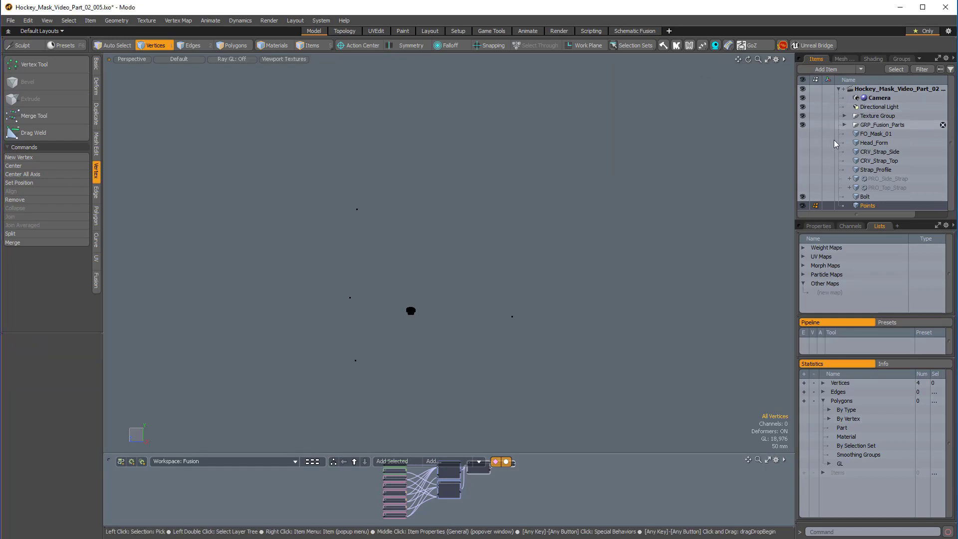
Unhide FO_Mask_01, PRO_Side_Strap and PRO_Top_Strap, and toggle off the display of vertices in the 3D view.
left_click(803, 134)
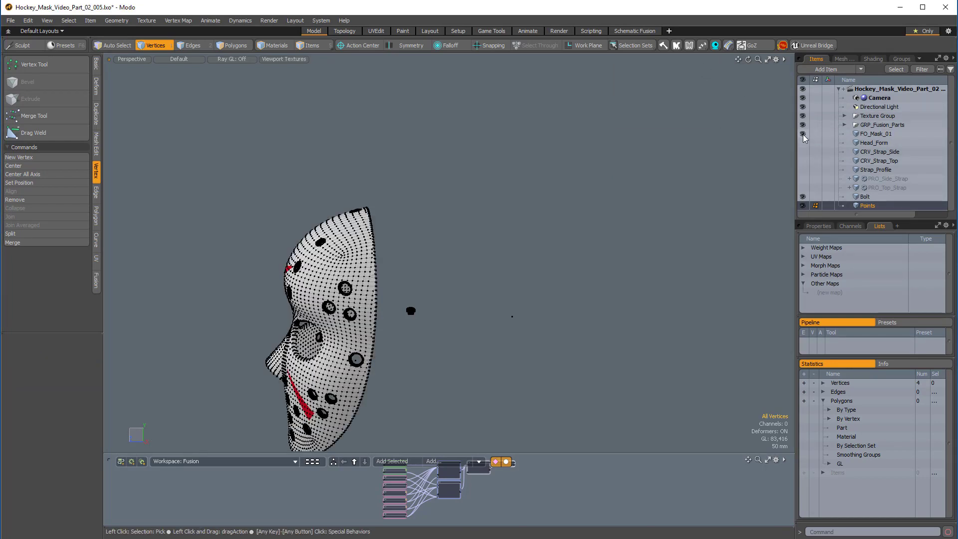
left_click(803, 179)
left_click(803, 188)
left_click_drag(578, 336, 603, 271, "alt")
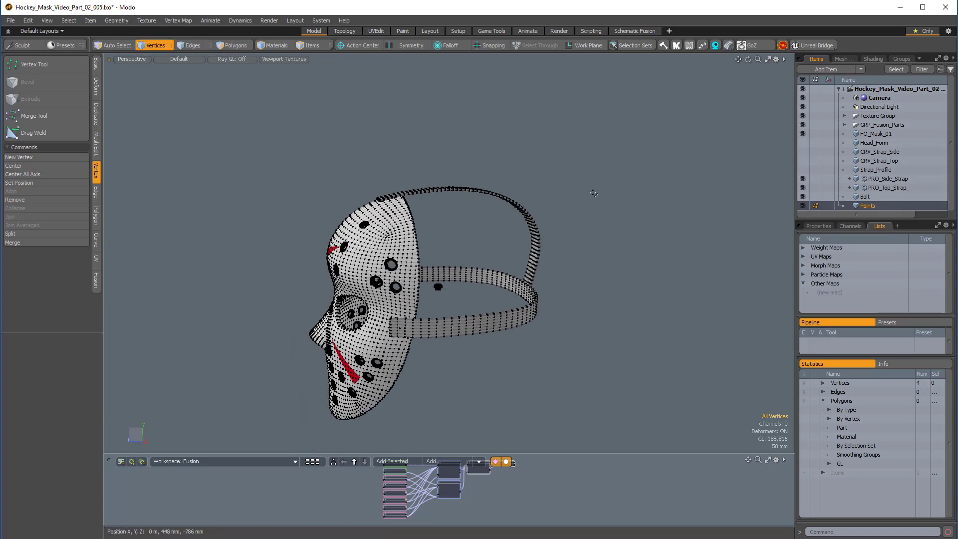
key("ctrl+grave")
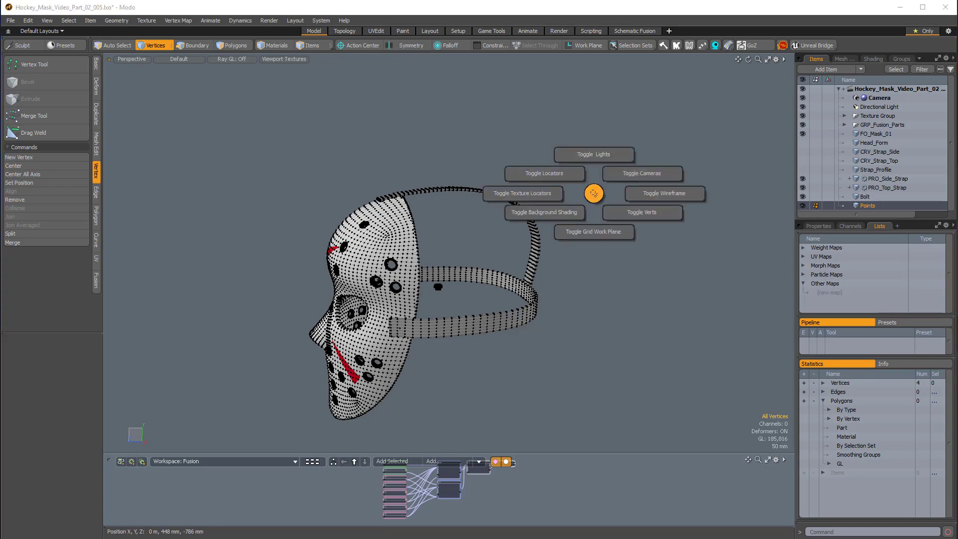
left_click(618, 219)
Examine the mask and straps from the front, side and inside, including the strap ends over the mask.
left_click_drag(559, 305, 504, 319, "alt")
left_click_drag(389, 324, 447, 342, "alt")
mouse_move(446, 342)
left_mouse_down("alt+shift")
mouse_move(529, 343)
mouse_move(649, 324)
left_mouse_up("alt+shift")
left_click_drag(649, 325, 589, 332, "ctrl+alt")
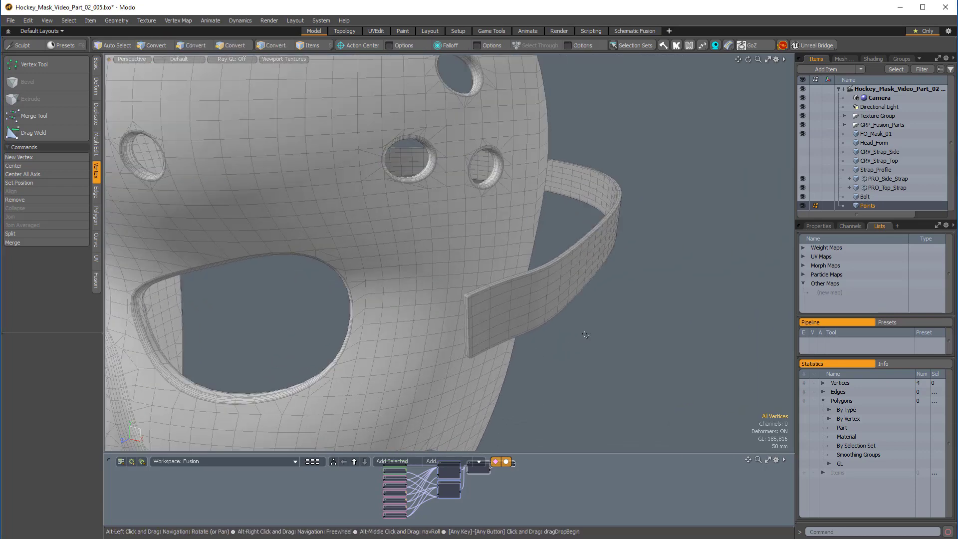
mouse_move(587, 330)
right_mouse_down()
mouse_move(565, 401)
mouse_move(590, 363)
right_mouse_up()
mouse_move(590, 363)
left_mouse_down("alt")
mouse_move(618, 353)
mouse_move(469, 345)
left_mouse_up("alt")
left_click_drag(470, 344, 563, 348, "ctrl+alt")
mouse_move(556, 258)
right_mouse_down()
mouse_move(508, 228)
mouse_move(544, 309)
right_mouse_up()
mouse_move(544, 320)
left_mouse_down("ctrl+alt")
mouse_move(454, 388)
mouse_move(549, 349)
left_mouse_up("ctrl+alt")
mouse_move(549, 350)
left_mouse_down("alt+shift")
mouse_move(539, 295)
mouse_move(399, 379)
left_mouse_up("alt+shift")
left_click_drag(399, 380, 381, 300, "alt")
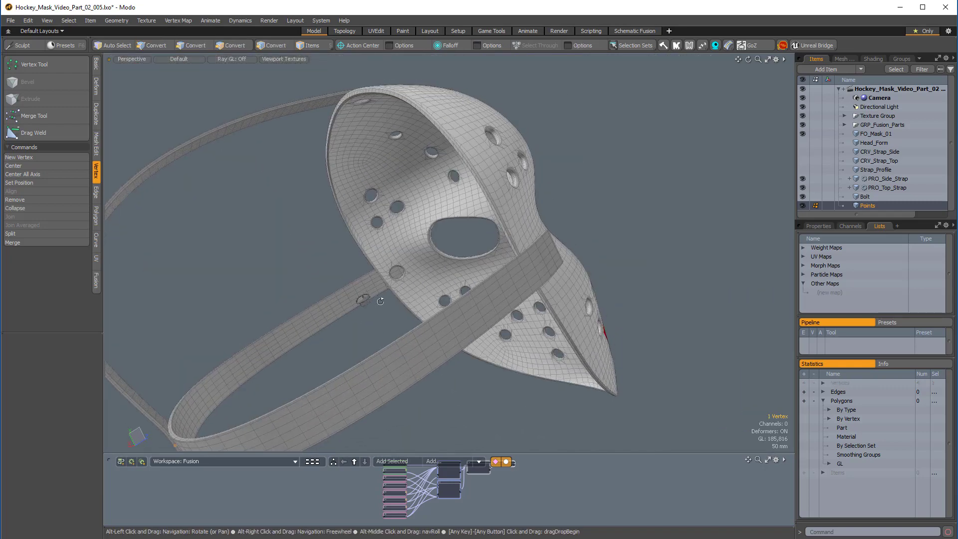
mouse_move(629, 241)
right_mouse_down()
mouse_move(538, 243)
mouse_move(599, 304)
right_mouse_up()
mouse_move(599, 304)
left_mouse_down("alt")
mouse_move(644, 312)
mouse_move(554, 324)
left_mouse_up("alt")
mouse_move(554, 324)
left_mouse_down("alt")
mouse_move(597, 330)
mouse_move(640, 226)
mouse_move(475, 295)
mouse_move(559, 285)
mouse_move(502, 279)
left_mouse_up("alt")
left_click_drag(501, 280, 514, 295, "alt")
left_click_drag(514, 296, 504, 274, "alt")
left_click_drag(504, 274, 488, 319, "alt")
left_click_drag(592, 370, 590, 353, "alt")
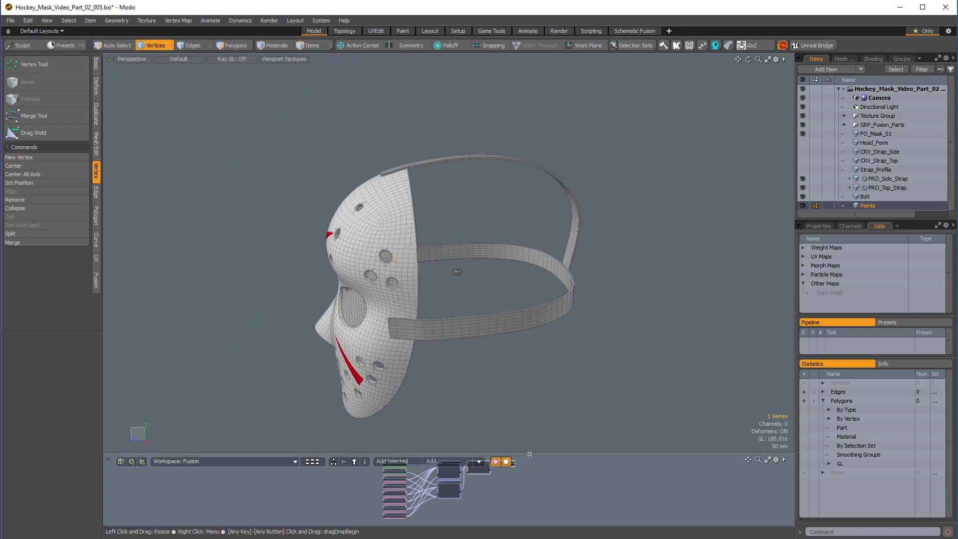
Enlarge the schematic area and open the General_Workspace graph in it.
left_click_drag(475, 453, 476, 457, "ctrl+alt")
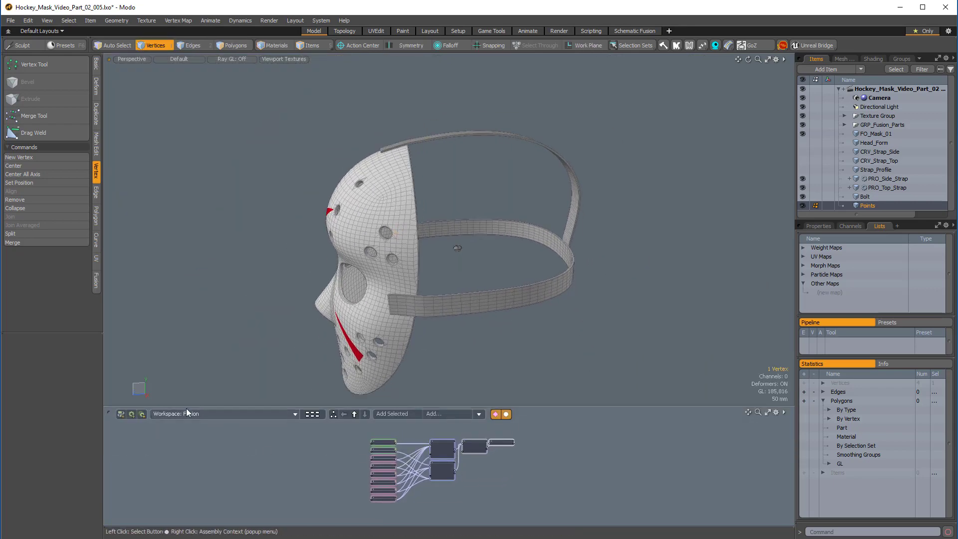
left_click(354, 414)
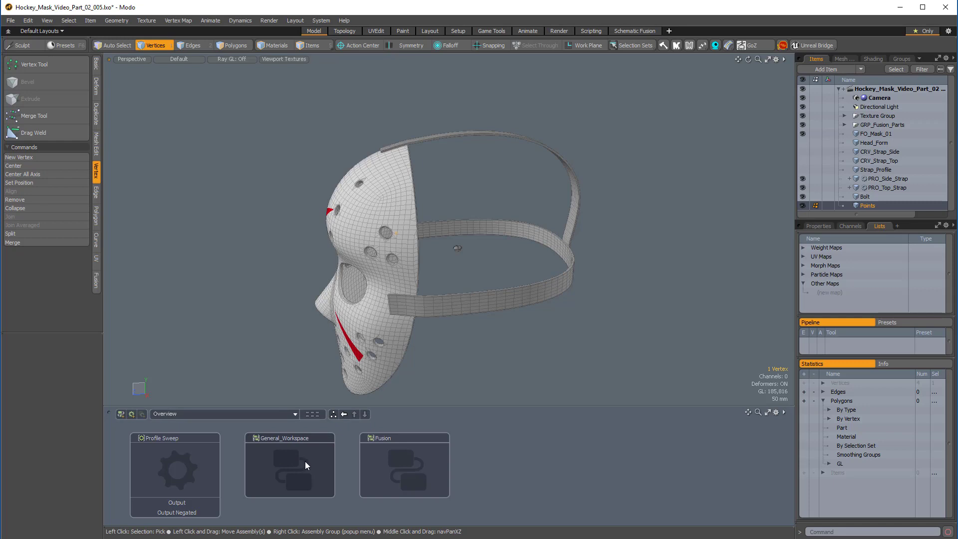
double_click(304, 461)
left_click_drag(484, 471, 424, 469, "alt")
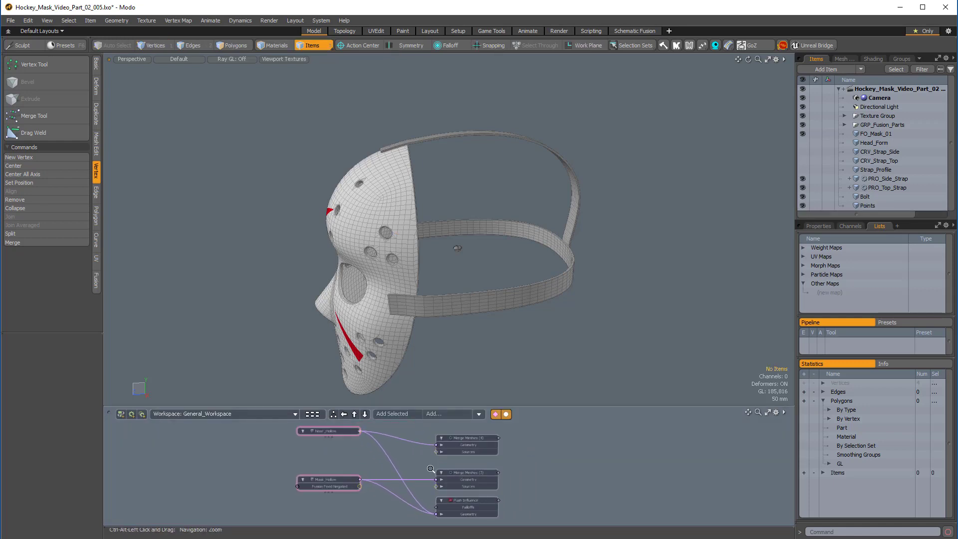
Remove all existing nodes from General_Workspace without deleting their items.
left_click_drag(297, 516, 483, 368)
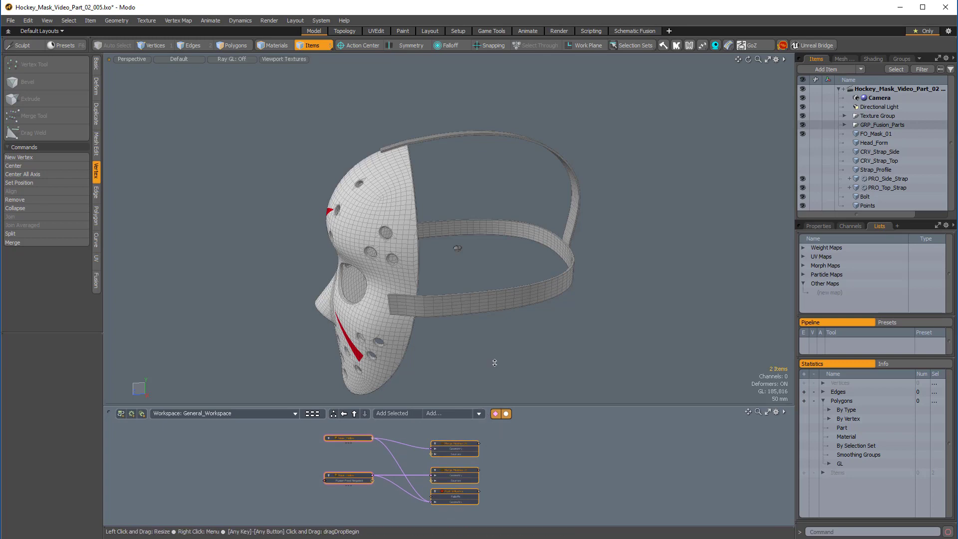
left_click_drag(449, 424, 460, 392)
right_click(462, 390)
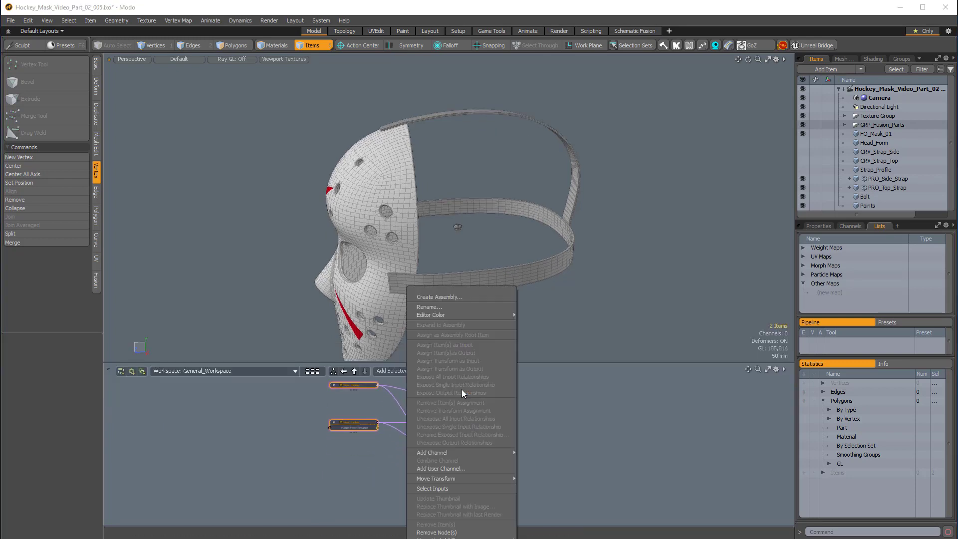
left_click(439, 533)
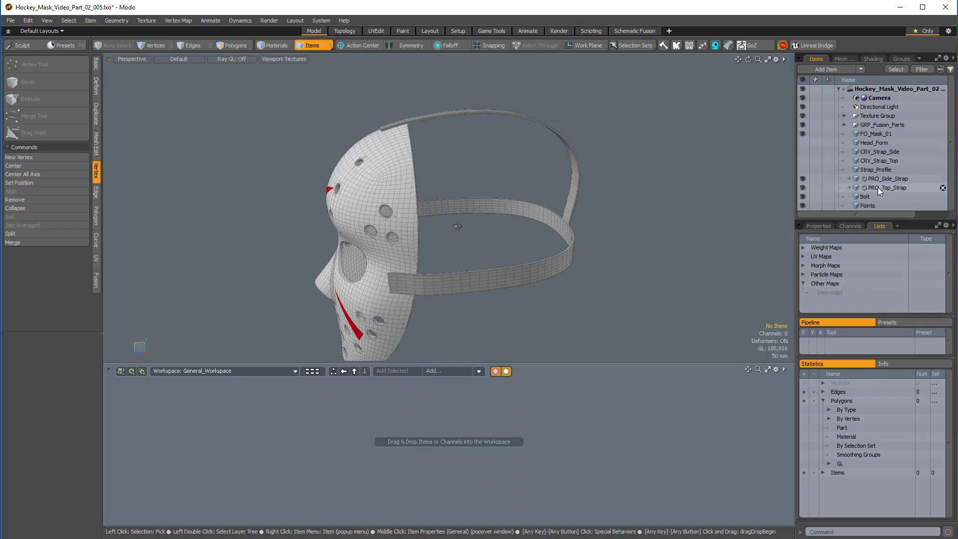
Add the Bolt and Points meshes to General_Workspace as nodes, with Points below Bolt.
left_click(869, 197)
left_click_drag(869, 197, 347, 408)
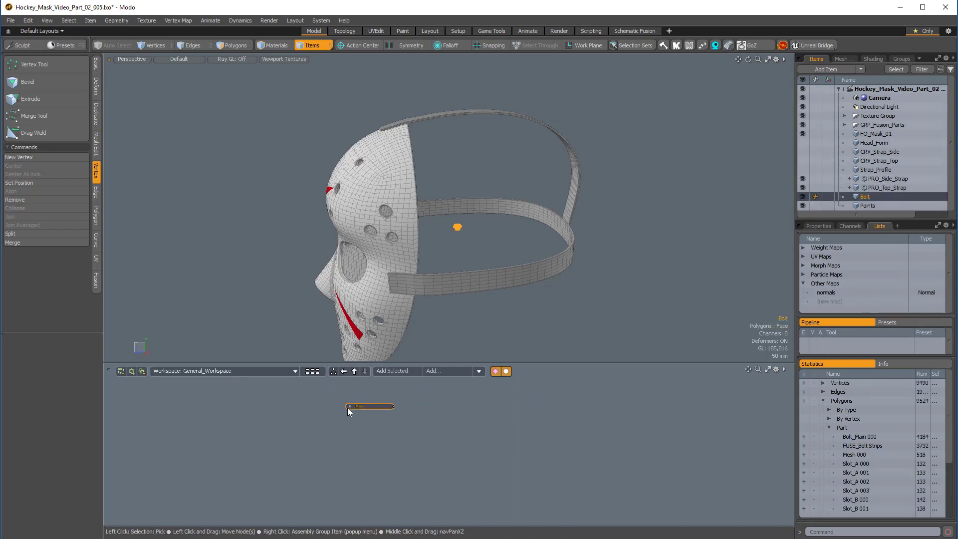
left_click(867, 206)
left_click_drag(873, 208, 779, 253)
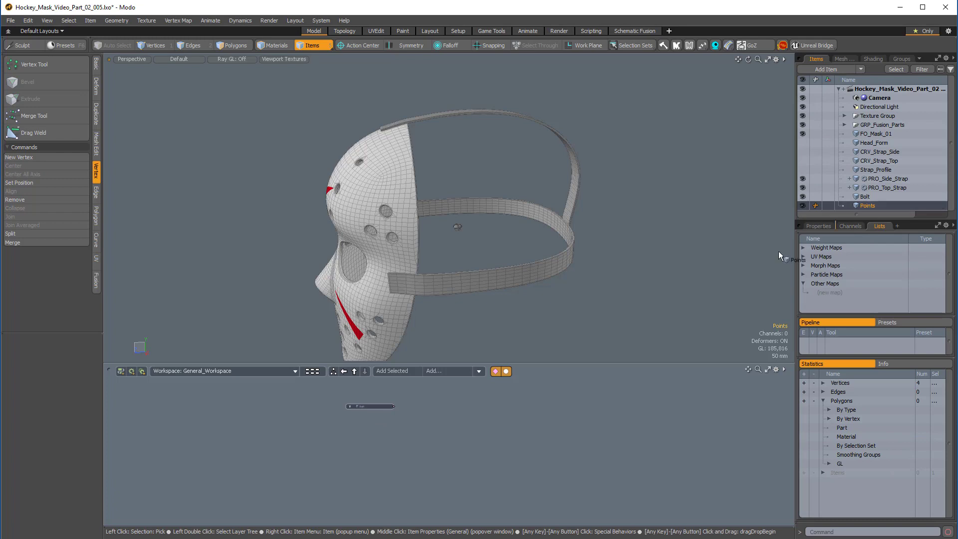
left_click_drag(363, 425, 362, 425)
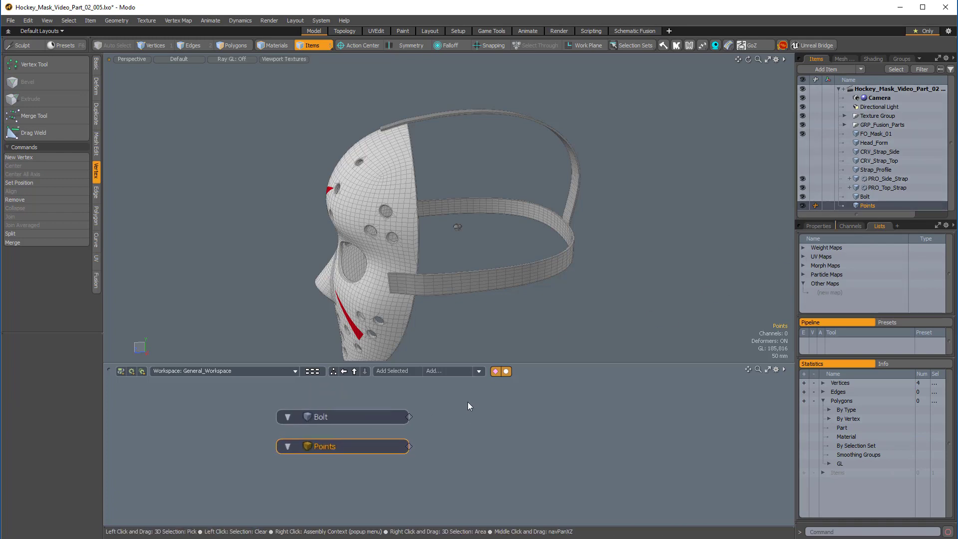
Find the Replicator among the addable particle items and place it beside the Bolt and Points nodes.
left_click(446, 370)
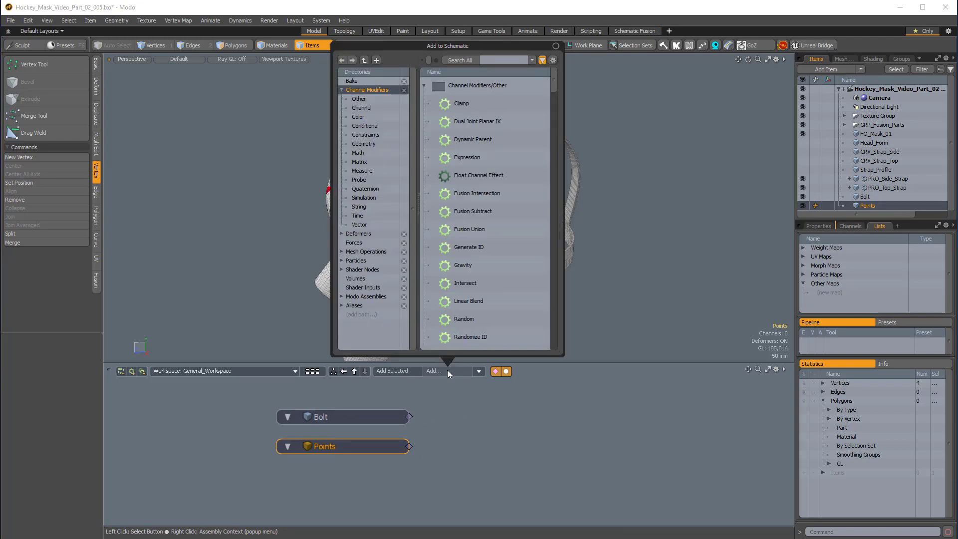
type("repli")
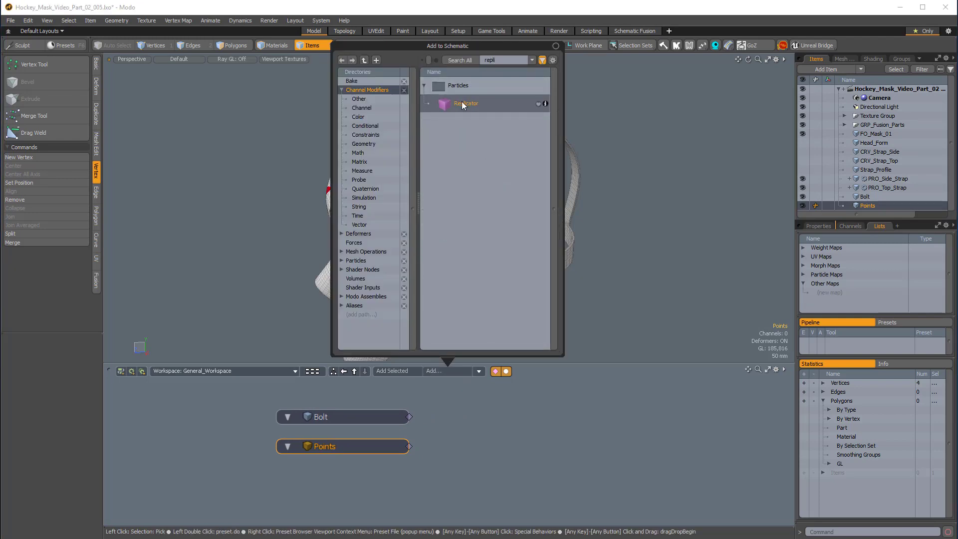
left_click_drag(464, 105, 551, 426)
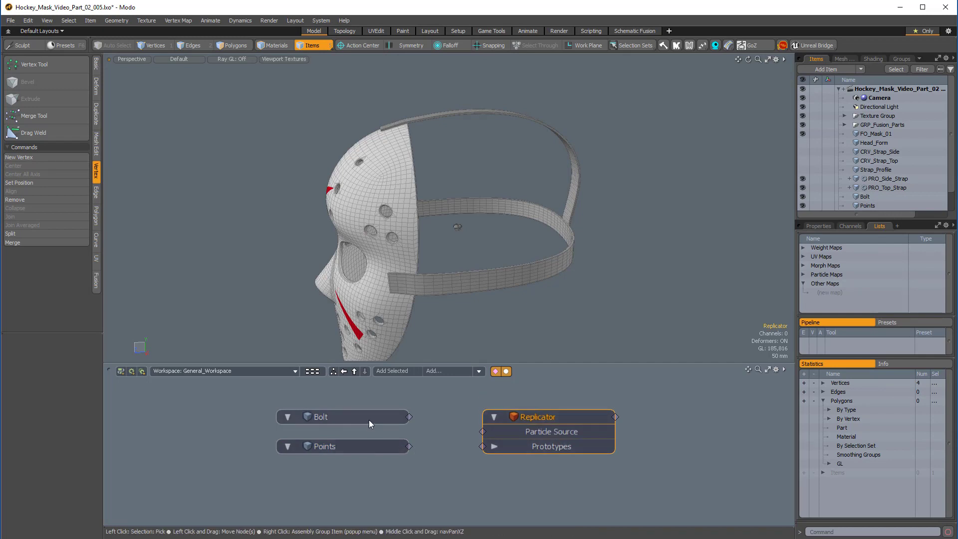
Connect Bolt to the Replicator's Prototypes input and Points to its Particle Source input, rearranging the source nodes.
left_click_drag(369, 420, 441, 477)
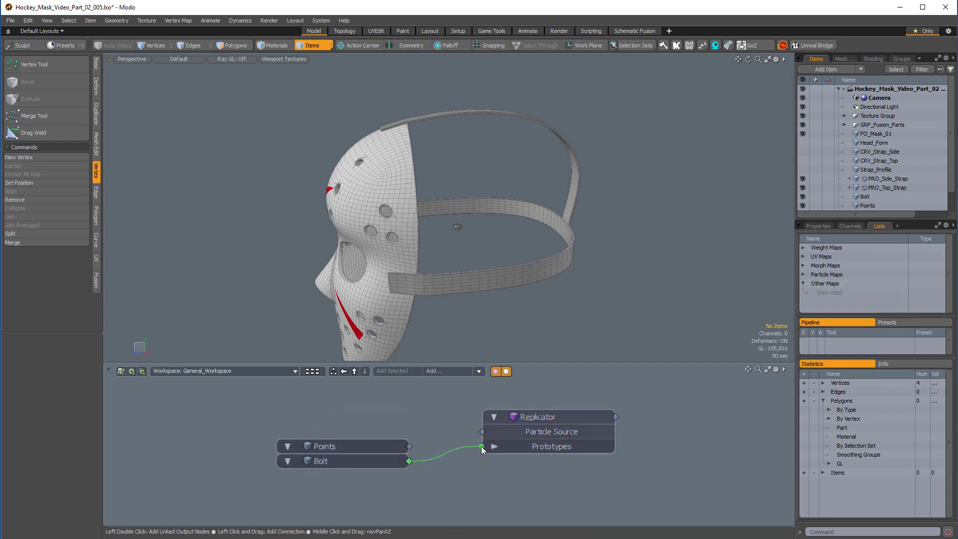
left_click_drag(481, 447, 483, 446)
left_click_drag(348, 442, 482, 431)
left_click_drag(579, 343, 569, 270, "alt")
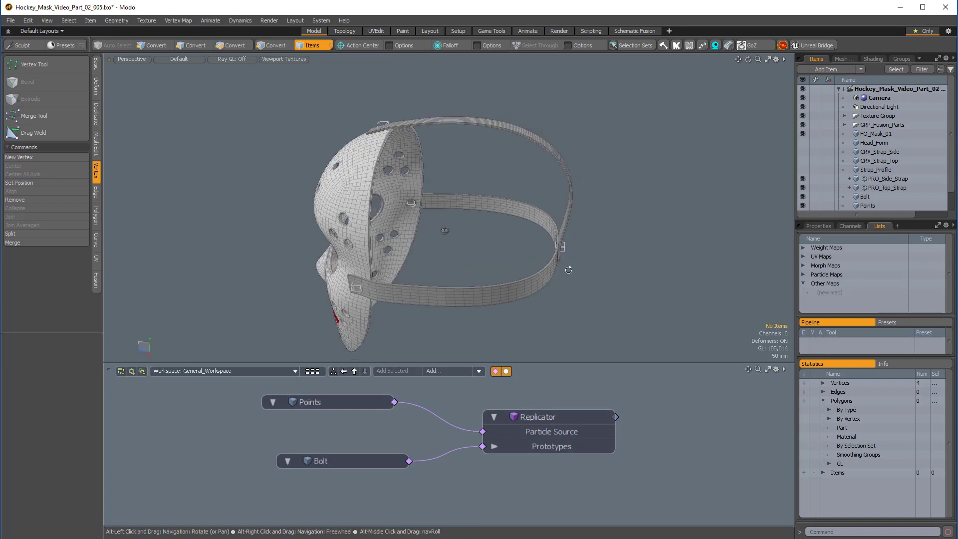
Hide the original Bolt mesh and view the replica placeholder on the side strap's end.
left_click(803, 196)
left_click_drag(430, 223, 487, 279, "alt")
left_click_drag(486, 280, 539, 283, "alt")
left_click_drag(539, 283, 499, 272, "alt")
left_click_drag(499, 272, 492, 283, "alt+shift")
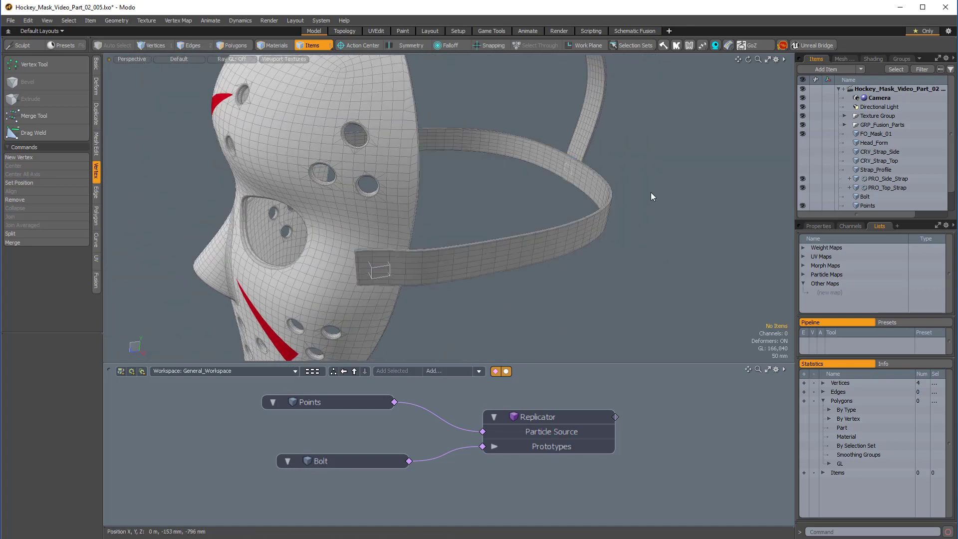
Set the 3D viewport's replicator display to All and inspect the replicated bolt on the side strap.
key("o")
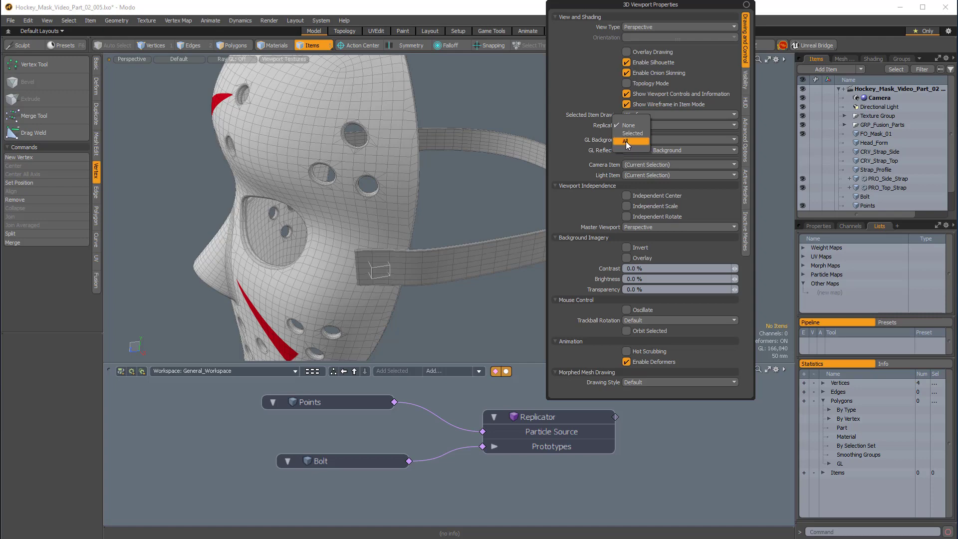
left_click(630, 143)
left_click_drag(585, 198, 588, 254, "ctrl+alt")
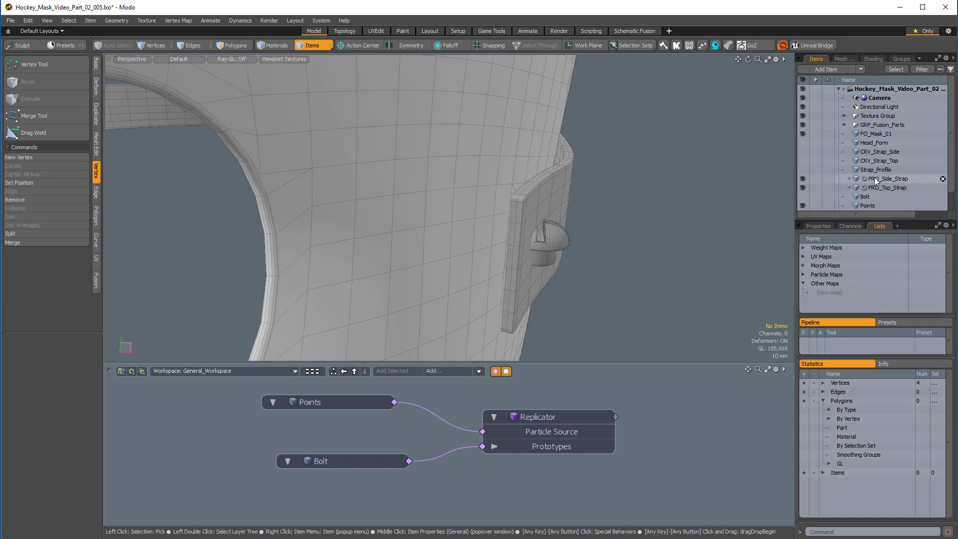
Inspect the replicas around the side strap, and select the strap-end bolt's point in the Points mesh.
left_click(541, 416)
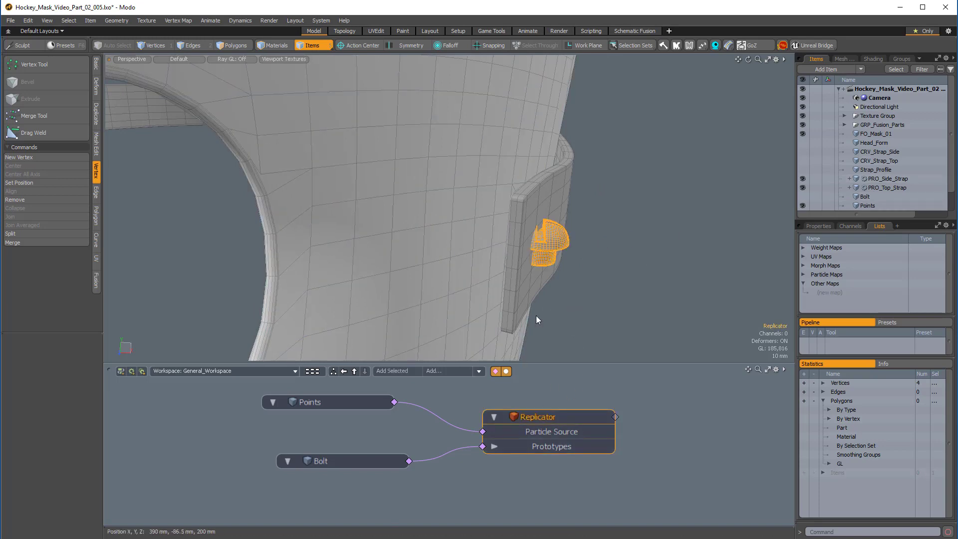
key("3")
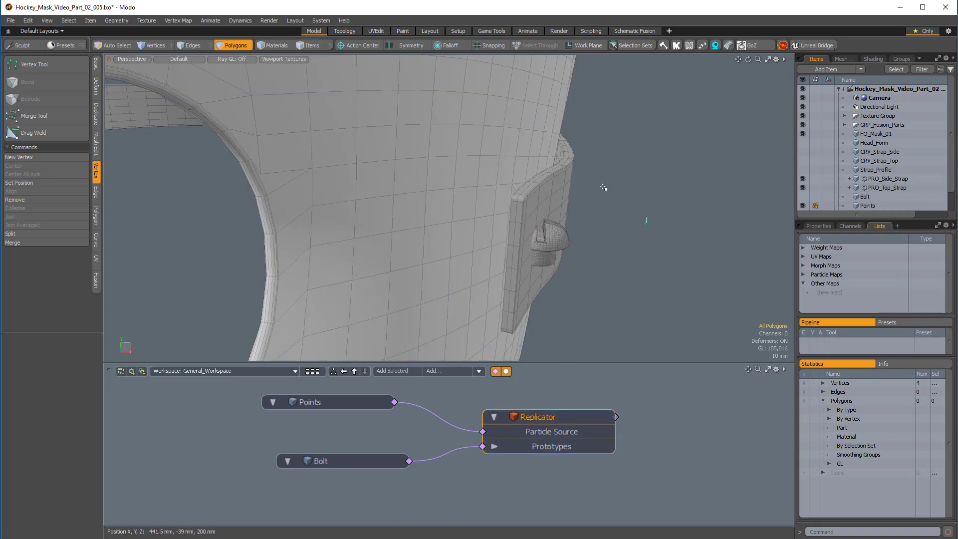
left_click_drag(634, 247, 610, 250, "alt")
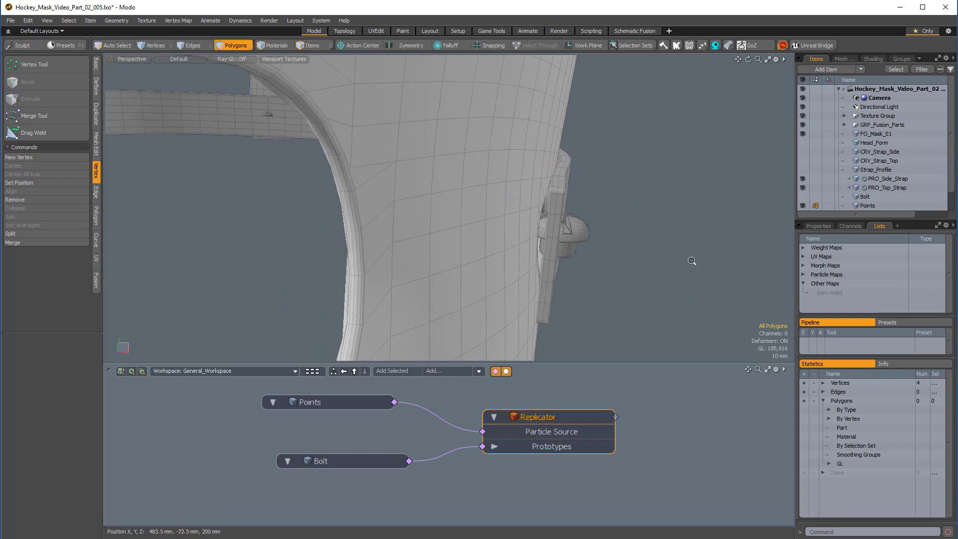
left_click_drag(692, 260, 568, 295, "alt")
left_click_drag(567, 329, 325, 419, "alt")
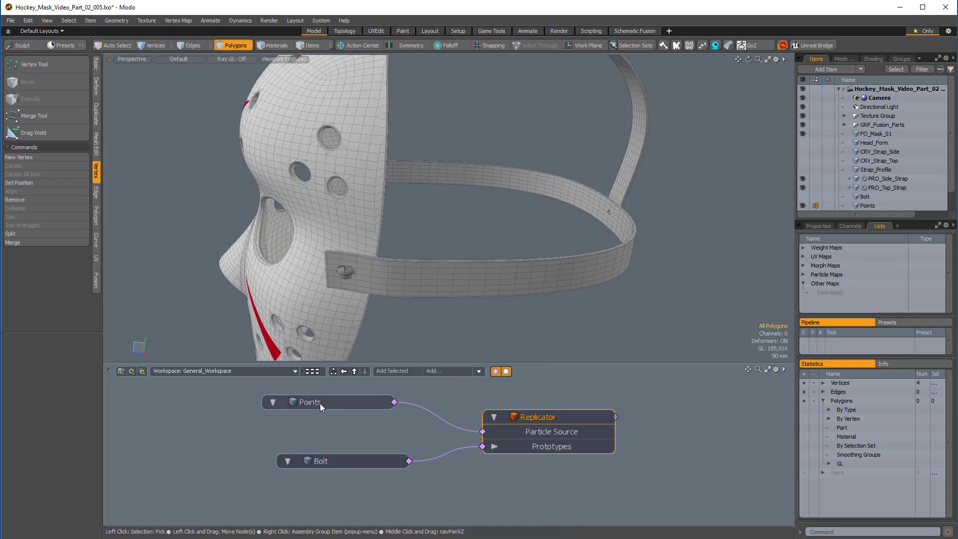
left_click(319, 403)
right_click_drag(395, 313, 405, 285)
mouse_move(350, 280)
left_mouse_down("ctrl+alt")
mouse_move(383, 270)
mouse_move(422, 290)
mouse_move(498, 284)
left_mouse_up("ctrl+alt")
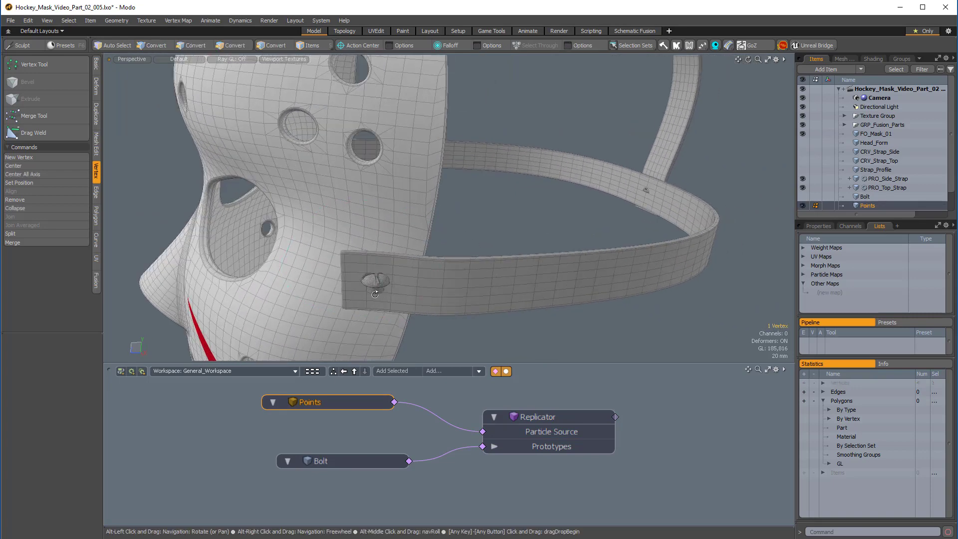
Try to rotate the selected strap-end point to turn its replicated bolt.
left_click_drag(374, 294, 414, 249, "alt")
key("e")
left_click_drag(413, 250, 471, 262, "ctrl+alt")
key("space")
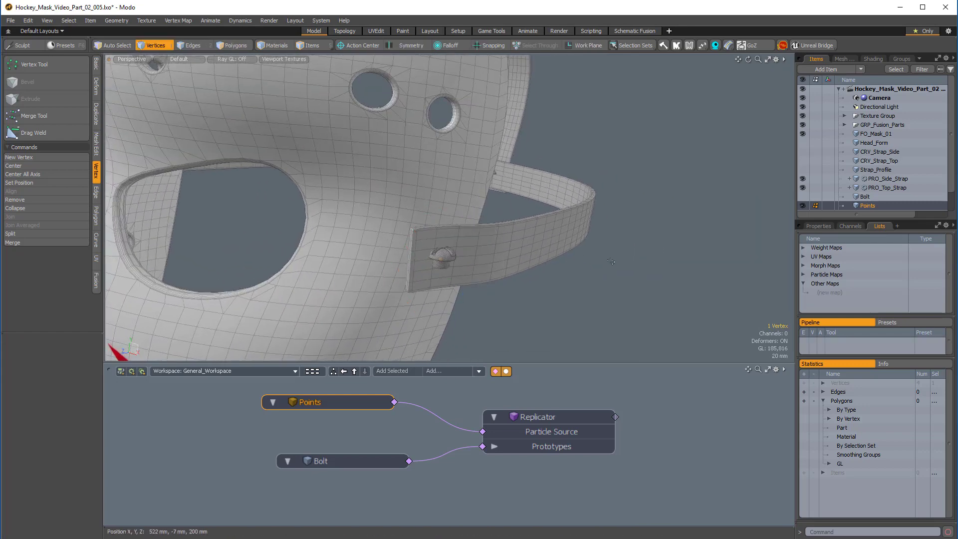
left_click_drag(611, 262, 750, 269, "alt")
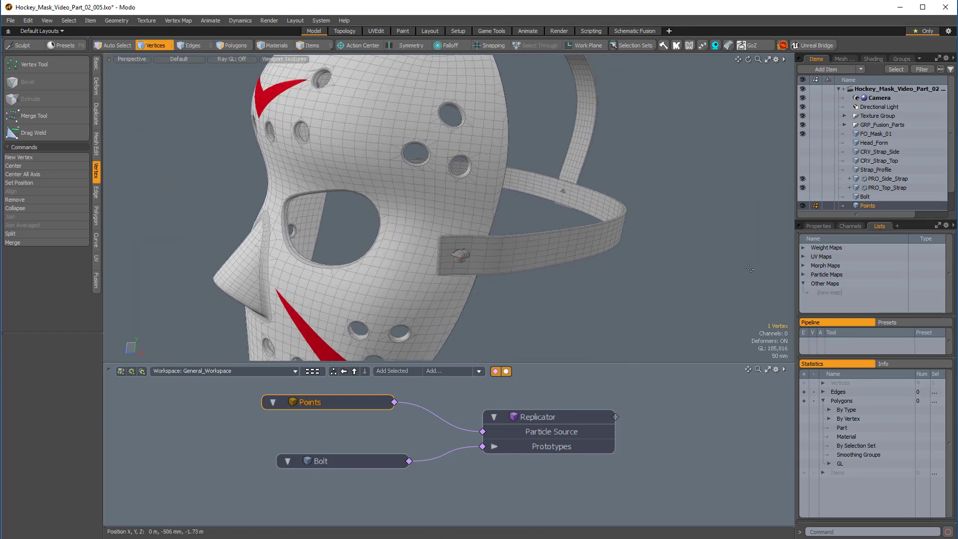
Create a new particle vertex map of type Transform Map named Transform on the Points mesh.
left_click(803, 274)
left_click(828, 283)
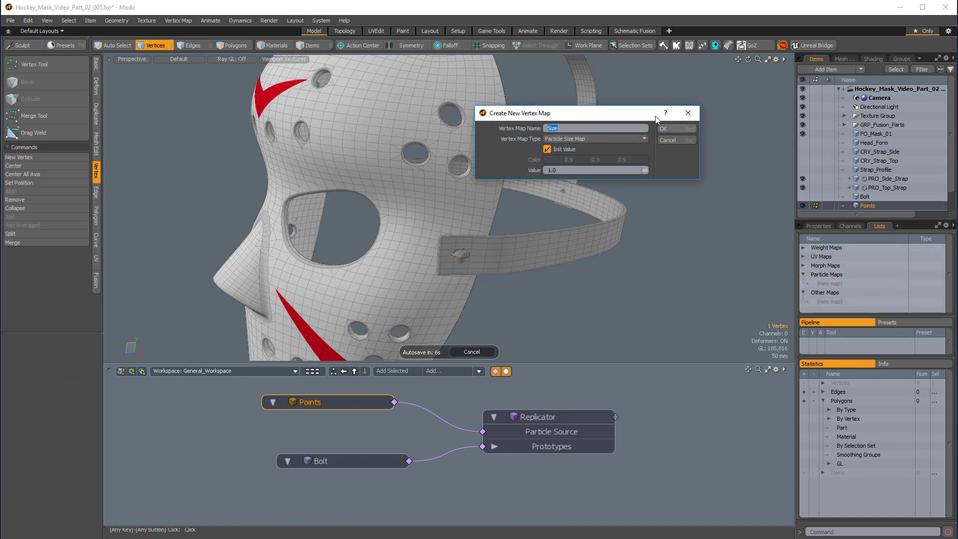
left_click_drag(618, 117, 572, 185)
left_click(563, 208)
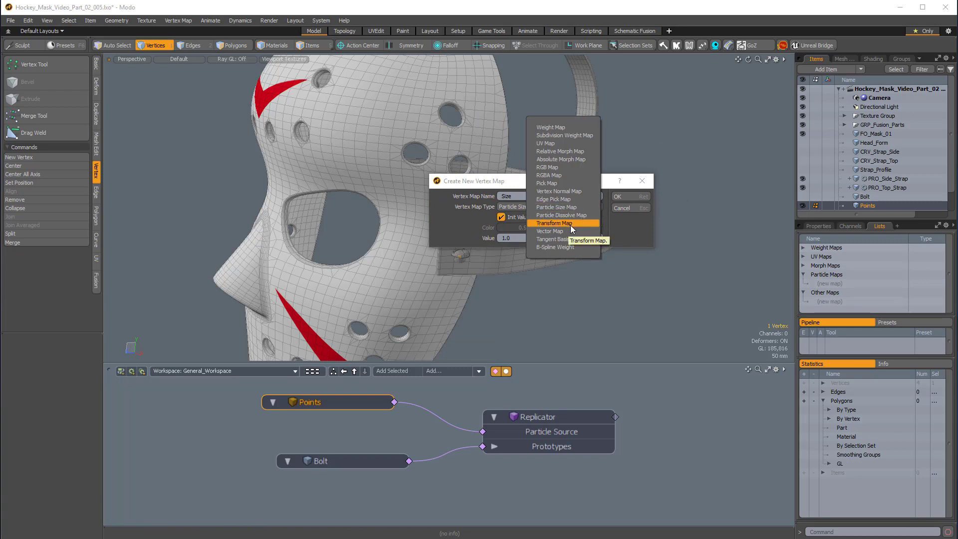
left_click(573, 226)
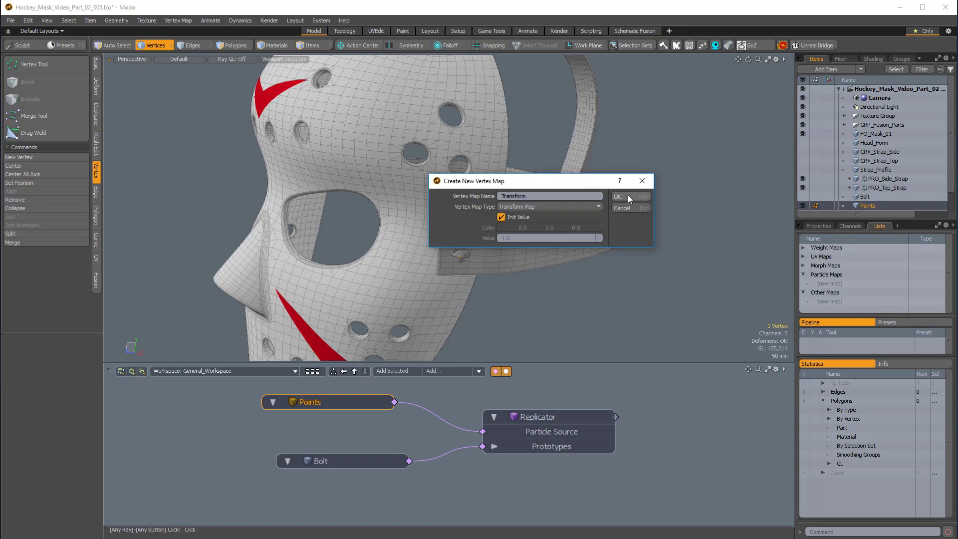
left_click(625, 199)
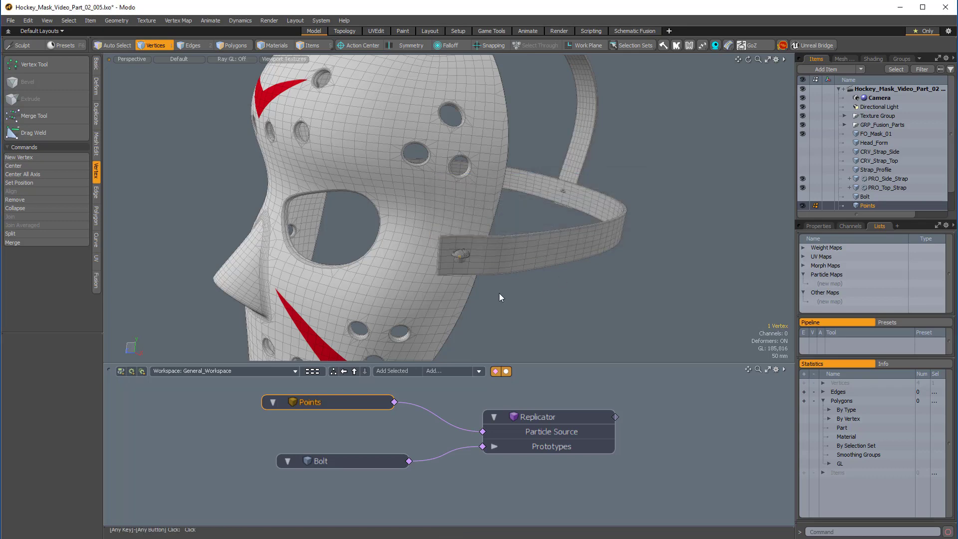
Rotate the selected side-strap bolt to about X 16.5°, Y 0.3° and Z -91° so its head faces outward.
left_click_drag(499, 293, 571, 226, "alt")
scroll(608, 248, "up", 3)
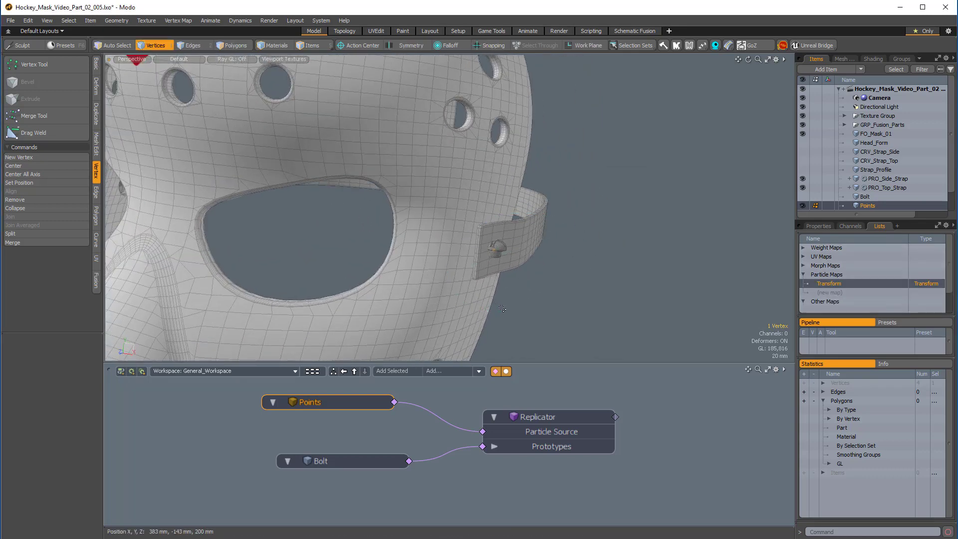
key("e")
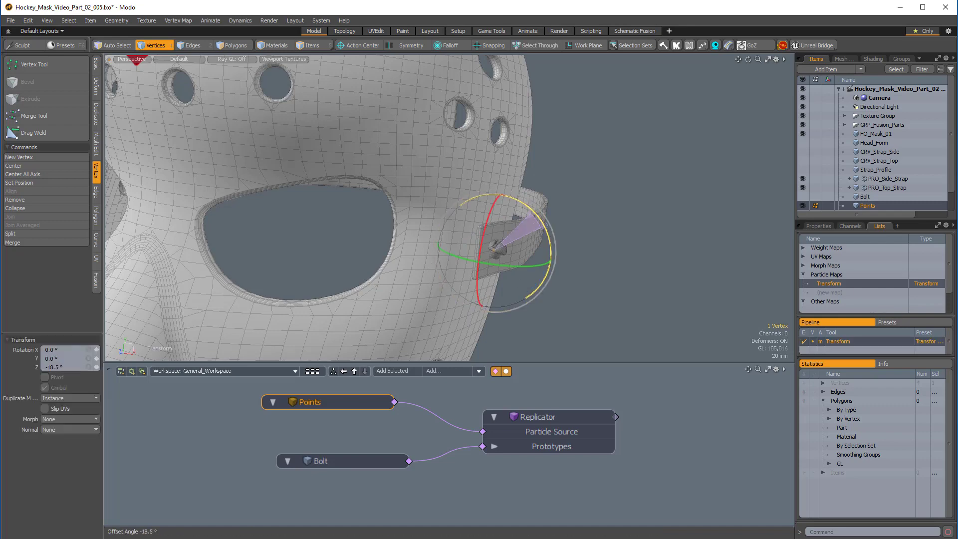
left_click_drag(531, 286, 529, 287)
left_click_drag(529, 287, 461, 357, "alt")
scroll(499, 280, "up", 3)
scroll(477, 249, "up", 4)
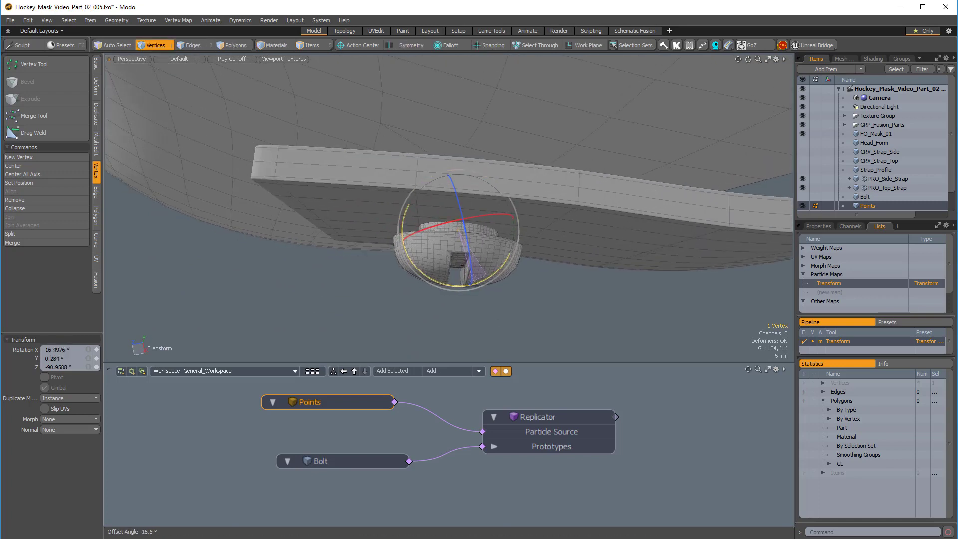
mouse_move(472, 282)
left_mouse_down("alt")
mouse_move(455, 277)
mouse_move(475, 296)
left_mouse_up("alt")
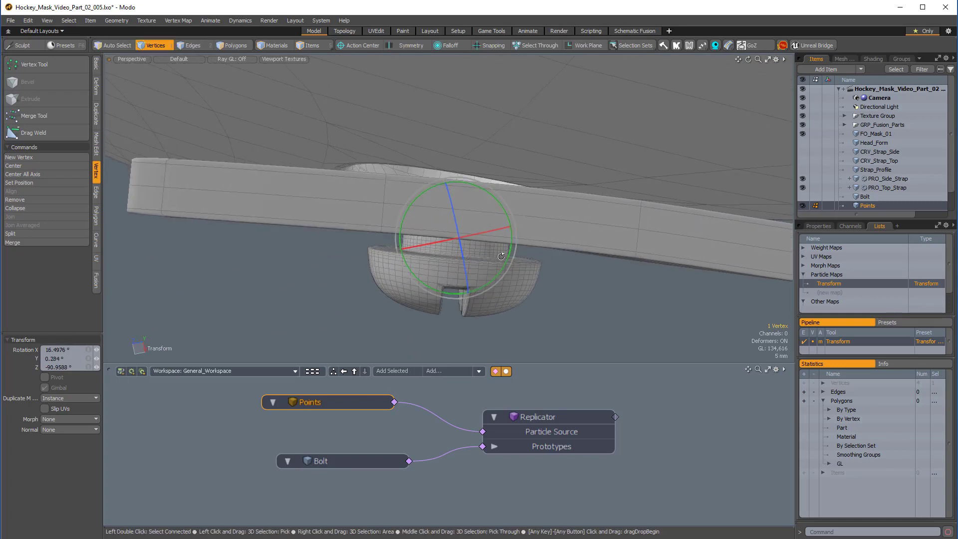
Move that bolt against the side strap and fine-tune its rotation by X 0.5° and Y -2.5°.
key("w")
mouse_move(501, 256)
left_mouse_down("alt")
mouse_move(414, 282)
mouse_move(515, 299)
mouse_move(449, 199)
mouse_move(502, 113)
mouse_move(341, 102)
mouse_move(391, 258)
mouse_move(441, 261)
left_mouse_up("alt")
key("e")
scroll(413, 245, "up", 3)
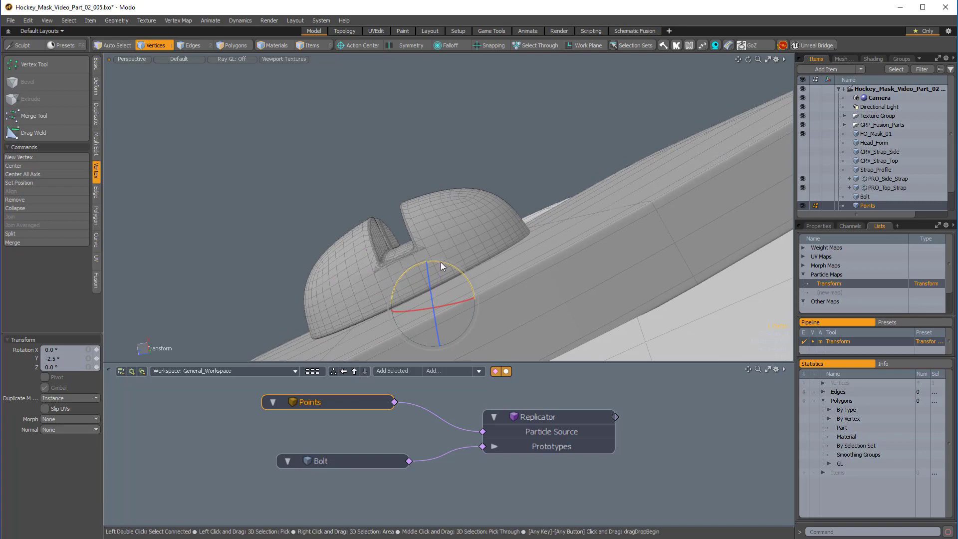
left_click(457, 301)
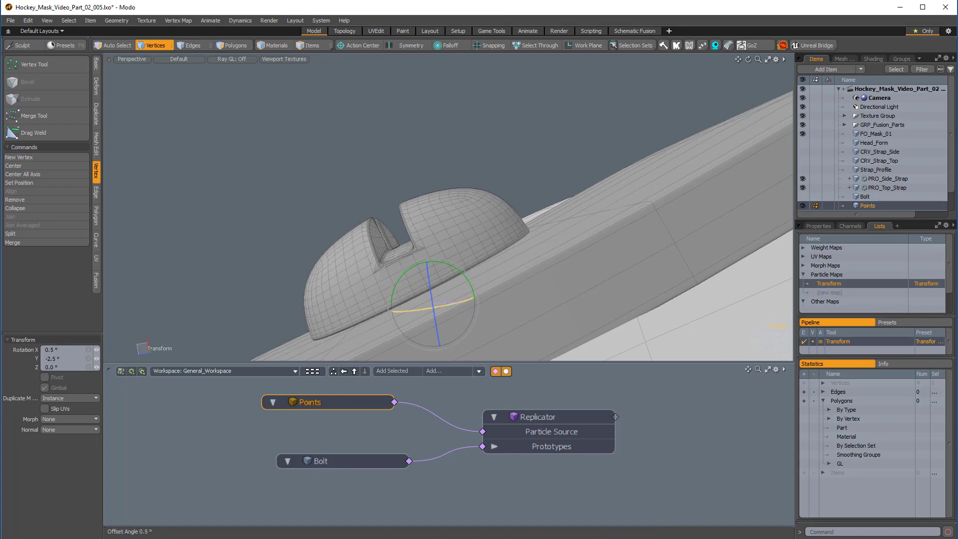
Select the bolt point at the side strap's opposite end and rotate it about X 14.5°, Y 0.6° and Z 87.6°.
left_click_drag(456, 299, 373, 225, "alt")
left_click_drag(373, 225, 529, 219, "ctrl+alt")
left_click_drag(438, 125, 439, 207, "alt+shift")
key("space")
left_click_drag(439, 208, 406, 190, "alt")
key("e")
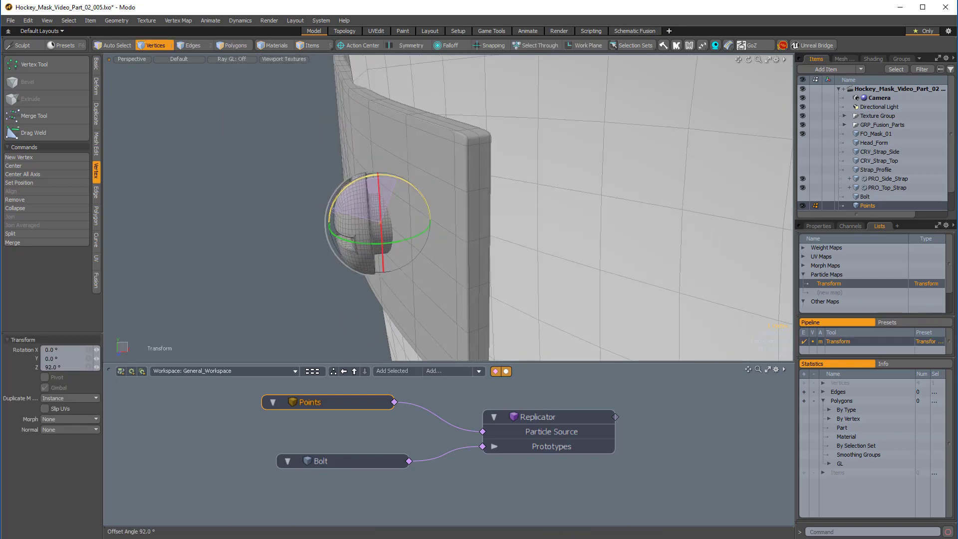
left_click_drag(344, 209, 440, 210, "alt")
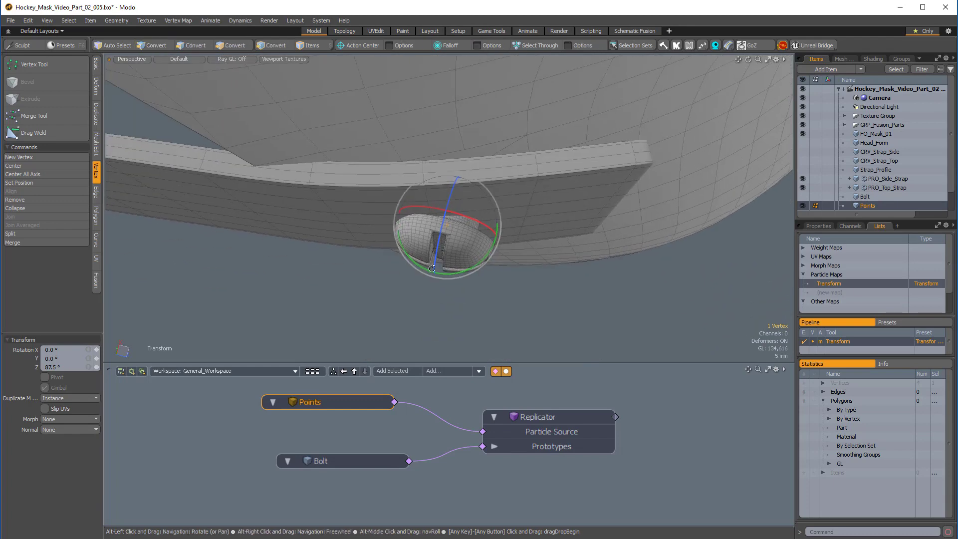
left_click_drag(424, 265, 475, 273, "ctrl+alt")
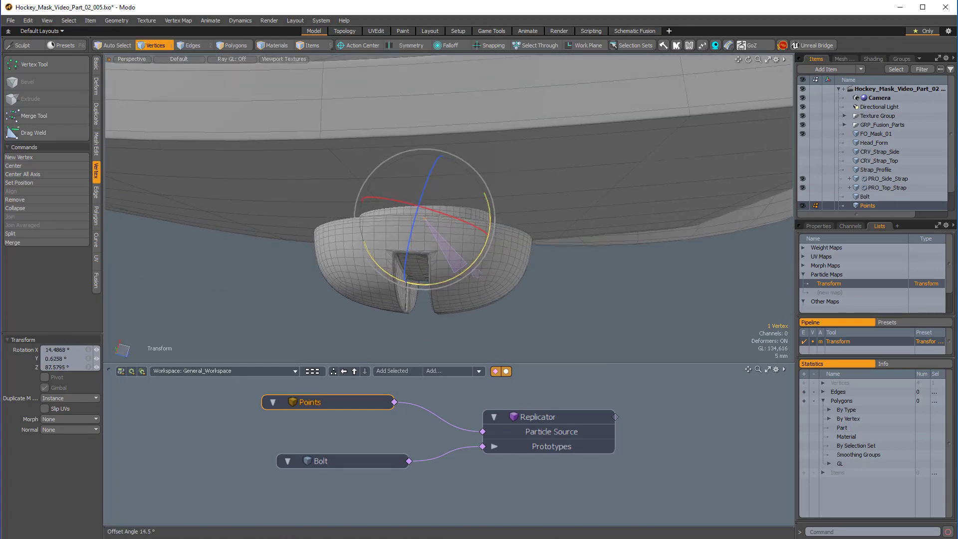
Move the opposite bolt up against the side strap and adjust its rotation to follow the strap surface.
key("w")
left_click_drag(449, 204, 474, 245, "alt")
scroll(442, 230, "up", 1)
key("e")
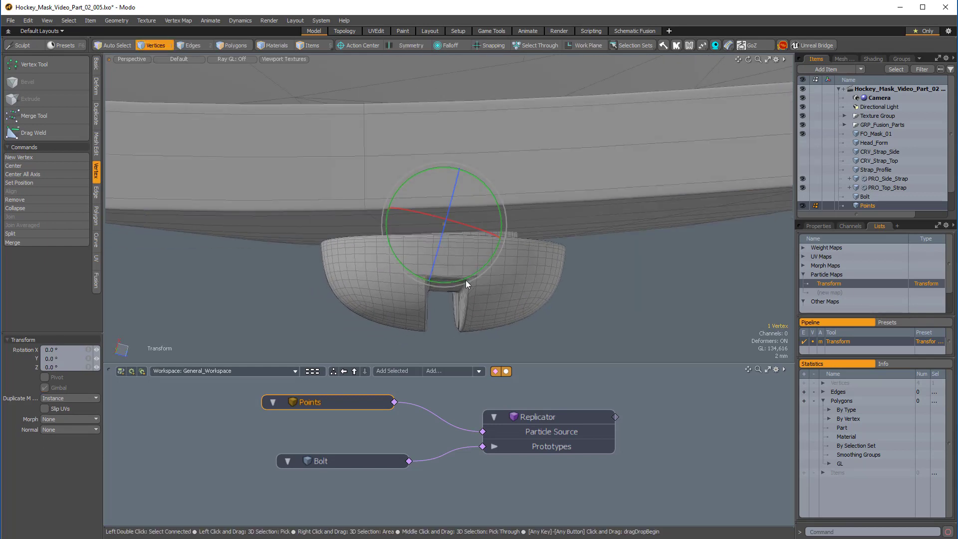
left_click_drag(465, 276, 499, 265)
key("q")
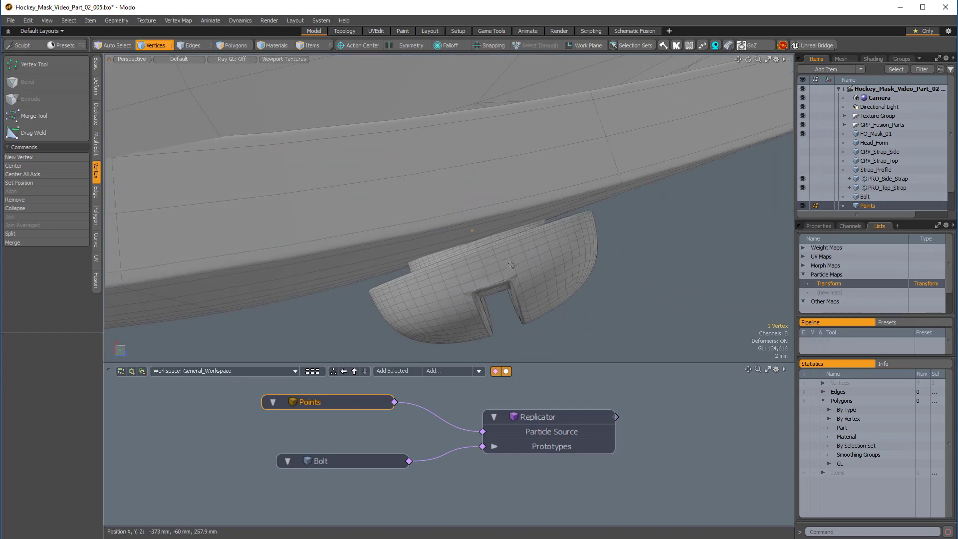
Fine-tune the opposite bolt by about X -2°, Y -2.5°, Z -0.9°, and shift it 500 um in X and -100 um in Z.
key("e")
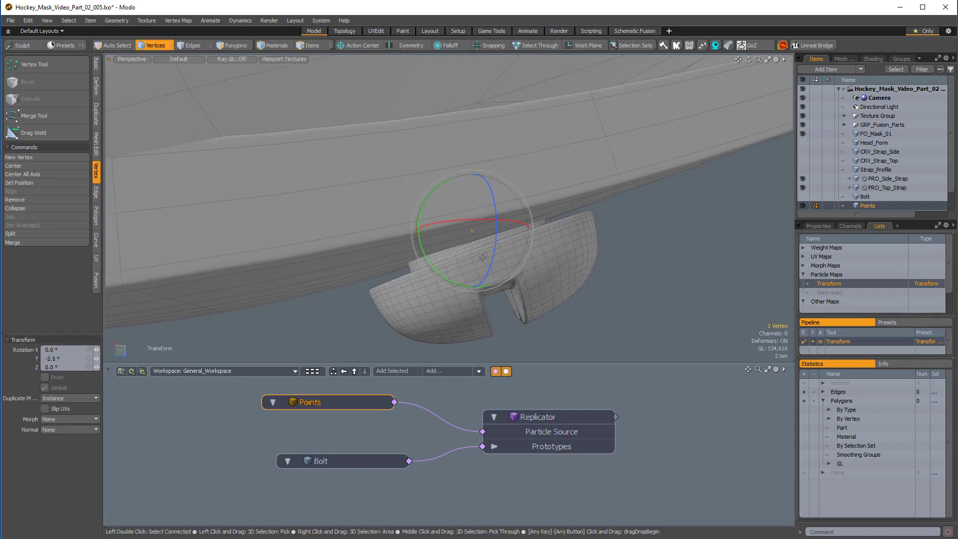
left_click_drag(479, 221, 450, 100)
left_click_drag(449, 99, 439, 150, "ctrl+alt")
left_click_drag(439, 150, 402, 158, "alt+shift")
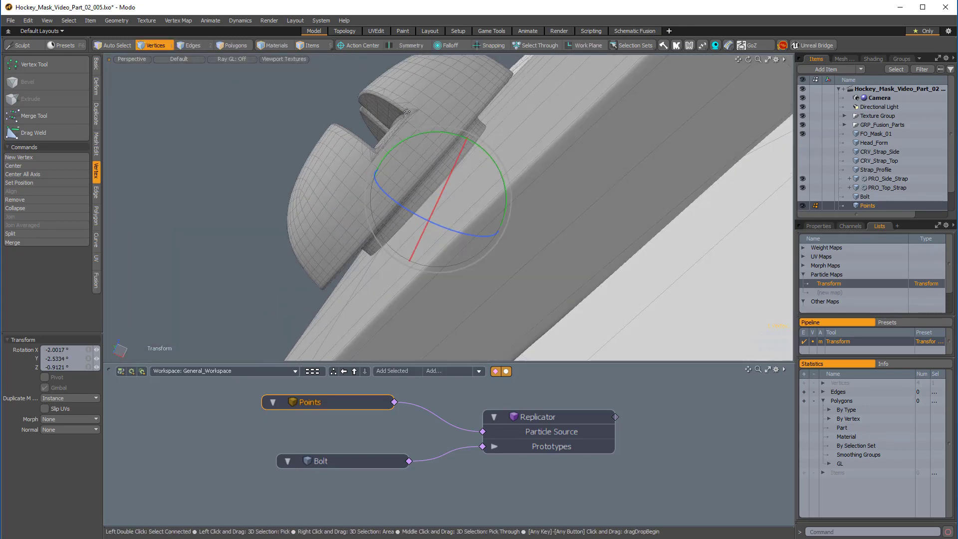
key("w")
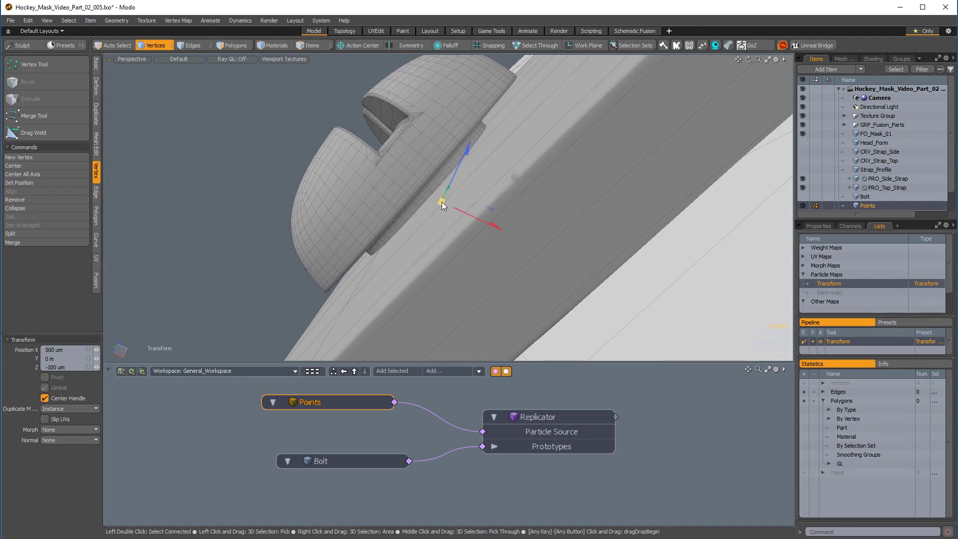
left_click_drag(442, 205, 379, 165, "alt")
key("space")
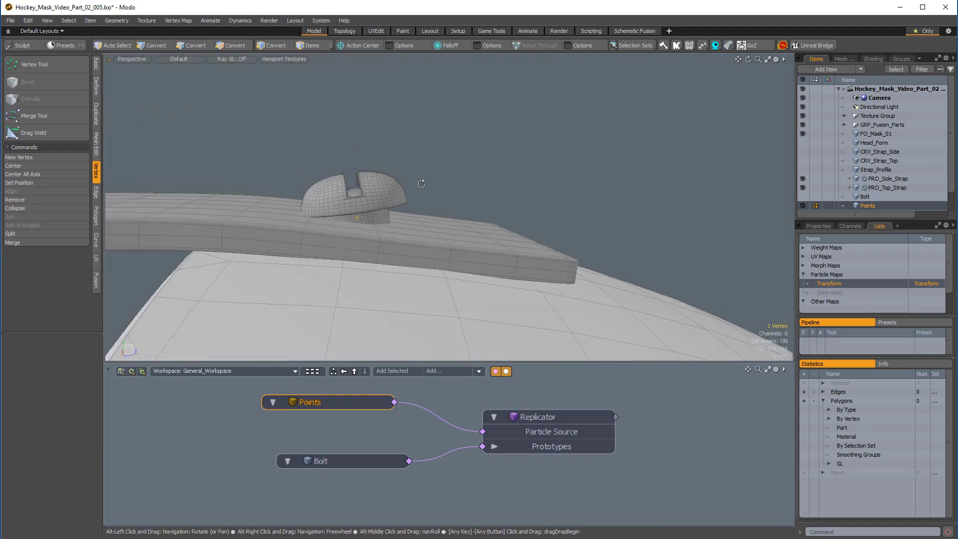
Align the top strap's front bolt, moving it about Y -2.66 mm and Z -1.15 mm and rotating it X -0.5°.
key("e")
left_click_drag(421, 188, 486, 140, "alt")
key("w")
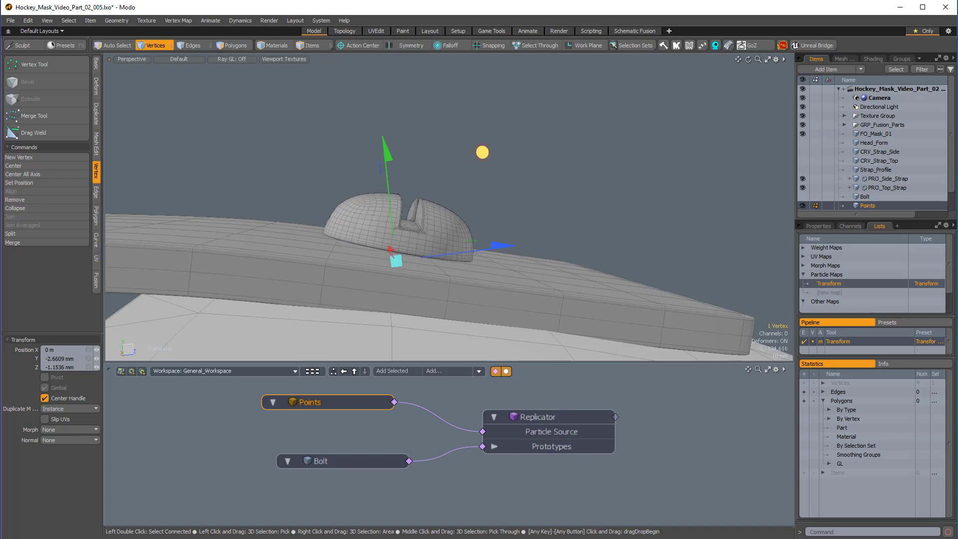
key("e")
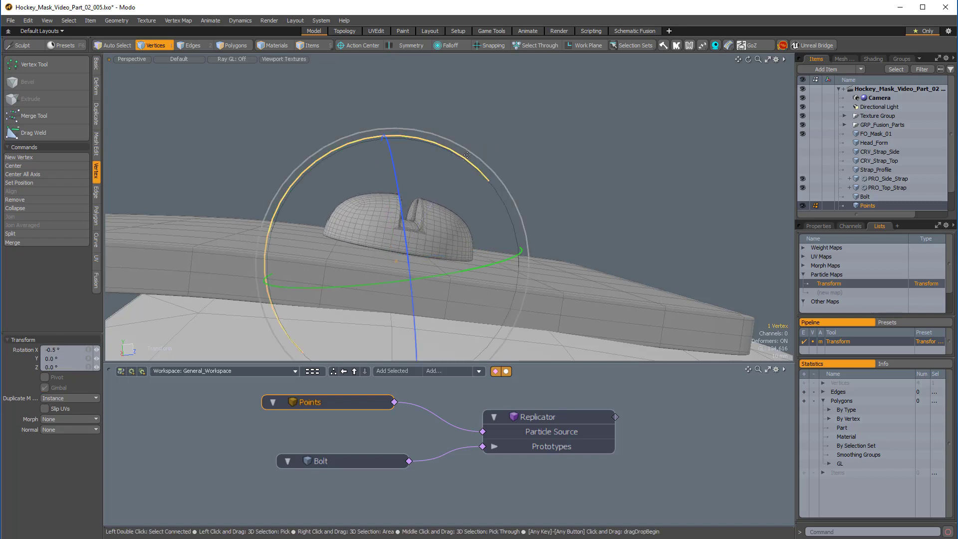
key("q")
Select the bolt point at the rear strap junction and rotate it -88° about X to face outward.
left_click(509, 211)
left_click_drag(509, 211, 561, 294, "alt")
key("e")
left_click_drag(513, 332, 510, 333)
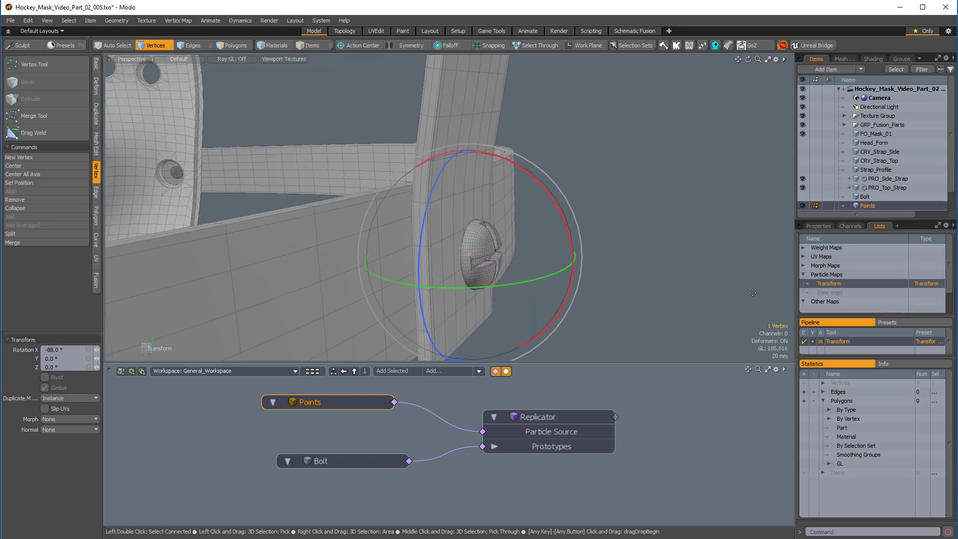
left_click_drag(610, 262, 478, 228, "alt")
Move the rear bolt 2.6 mm along Z against the strap, deselect its point and review the bolts around the mask.
key("w")
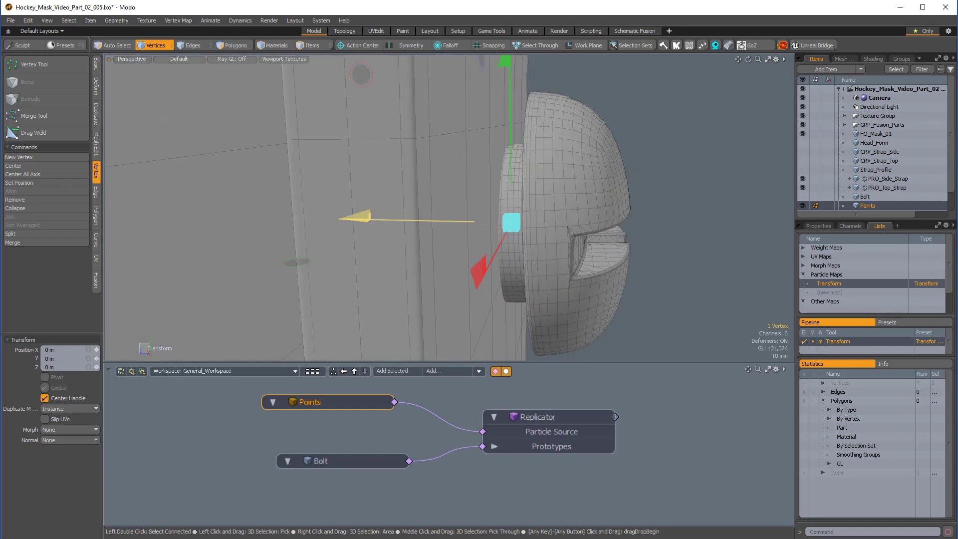
left_click_drag(362, 217, 348, 217)
left_click_drag(481, 218, 519, 220, "alt")
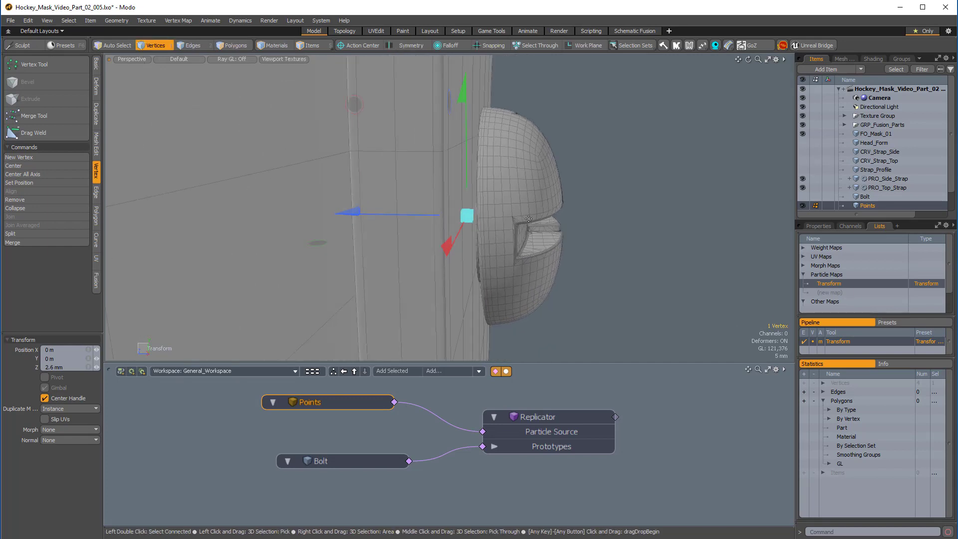
key("e")
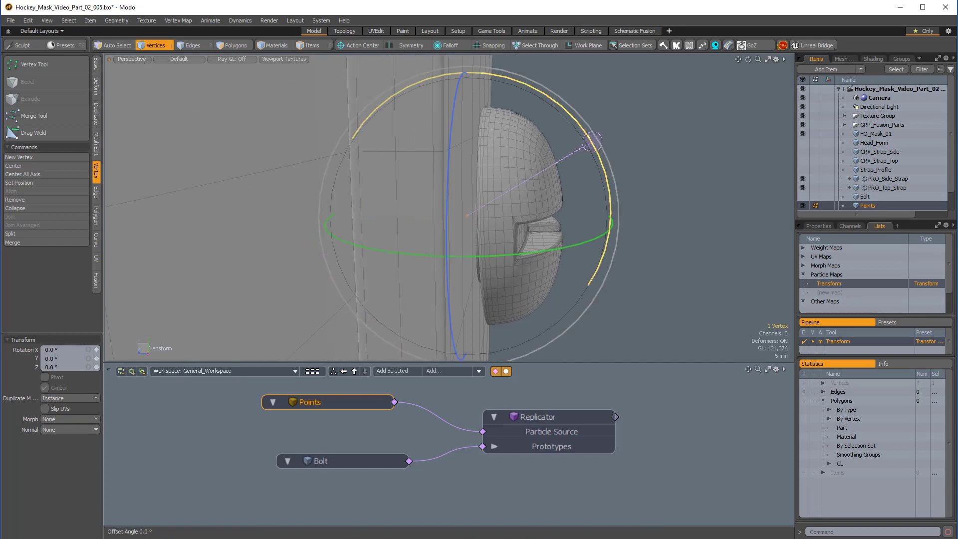
left_click_drag(592, 143, 379, 249, "alt")
scroll(618, 175, "down", 5)
key("q")
left_click(589, 334)
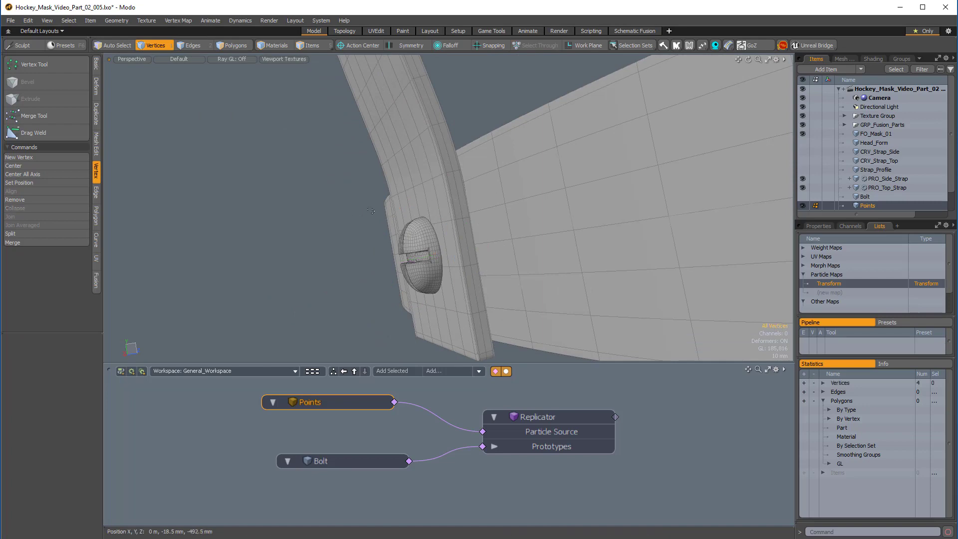
left_click_drag(589, 300, 724, 245, "alt")
left_click_drag(724, 245, 706, 214, "ctrl+alt")
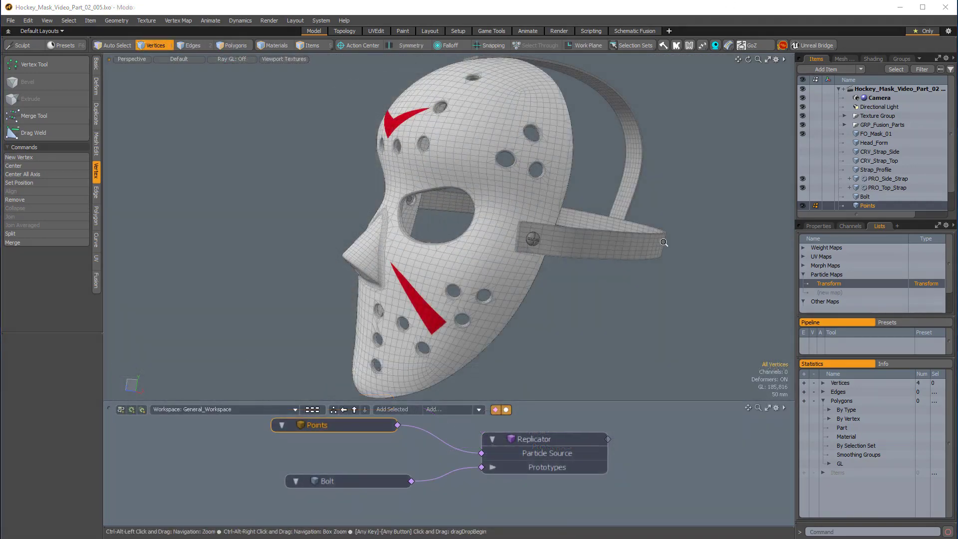
left_click_drag(491, 250, 501, 278, "alt")
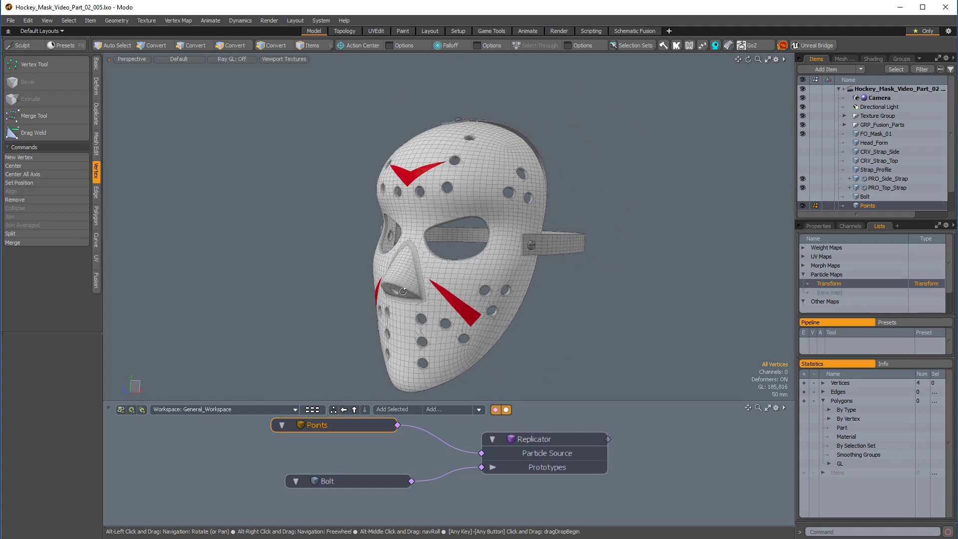
Examine the finished hockey mask from the front, sides and rear, checking how the replicated bolts sit on the straps.
left_click_drag(384, 215, 365, 198, "alt+shift")
left_click_drag(554, 210, 405, 293, "alt")
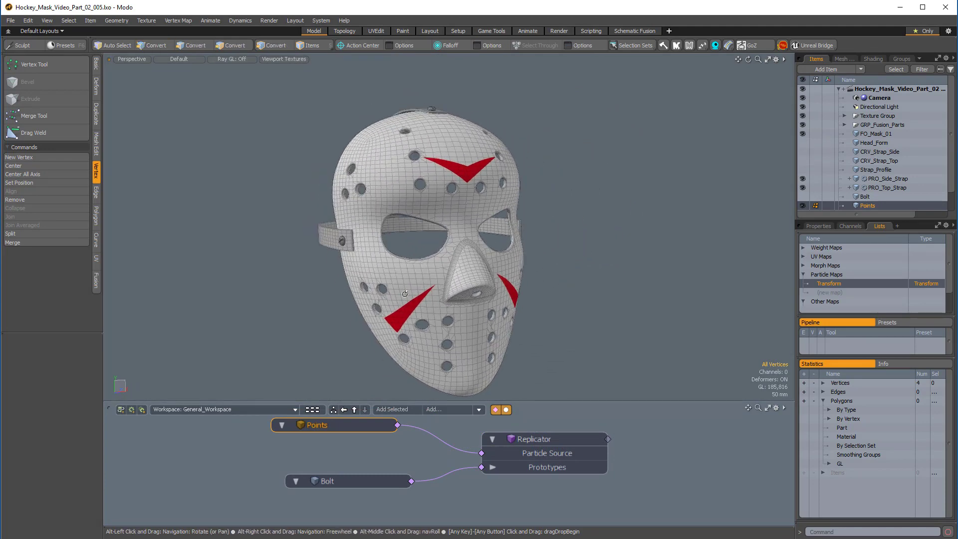
left_click_drag(550, 228, 639, 277, "alt")
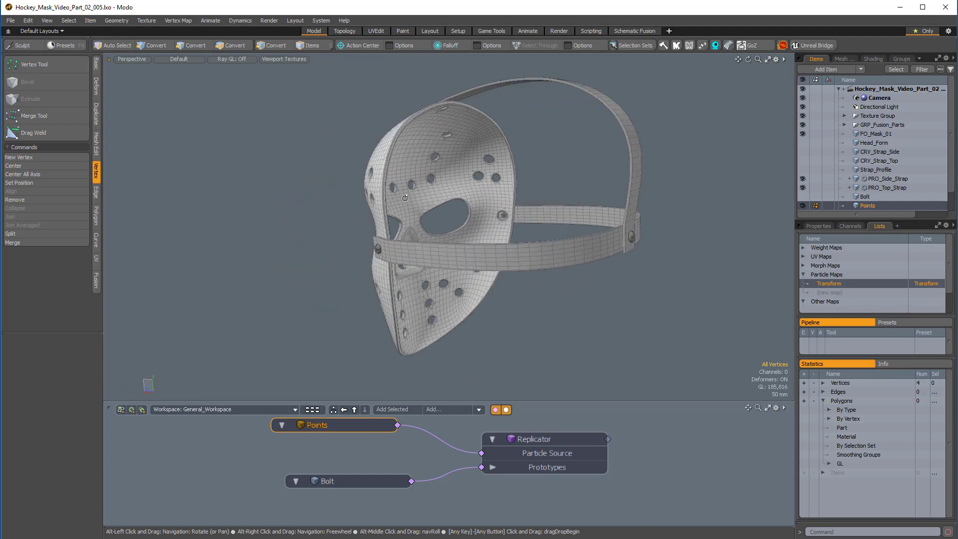
left_click_drag(514, 240, 490, 255, "alt")
left_click_drag(683, 210, 529, 220, "alt")
left_click_drag(713, 267, 464, 196, "alt")
left_click_drag(377, 225, 317, 256, "alt")
left_click_drag(367, 220, 475, 222, "alt")
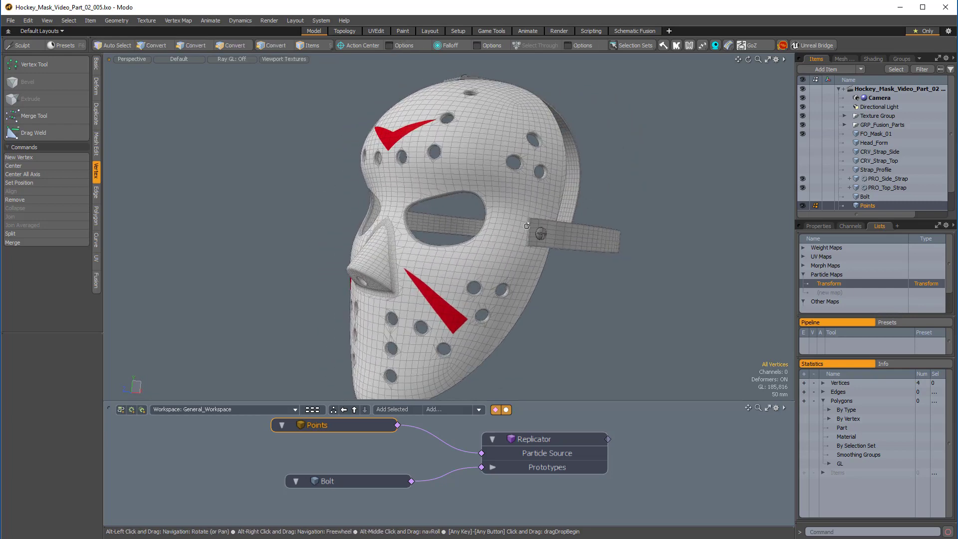
left_click_drag(382, 196, 463, 191, "alt")
left_click_drag(516, 250, 468, 223, "alt")
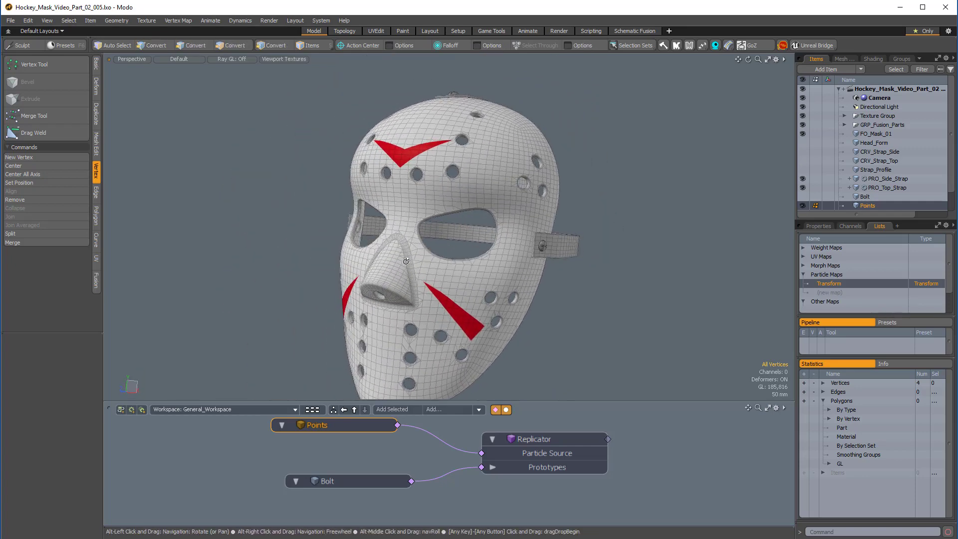
left_click_drag(406, 261, 397, 280, "alt")
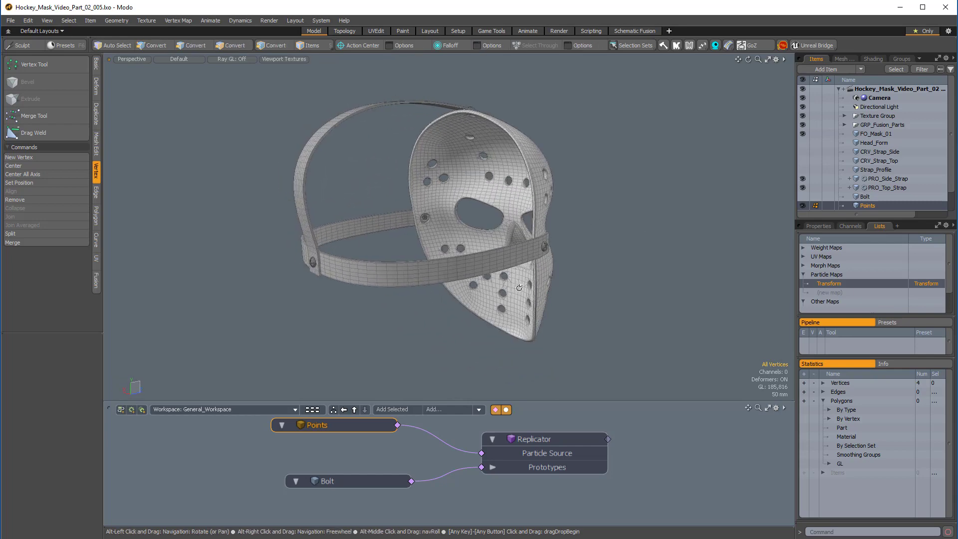
left_click_drag(519, 288, 491, 286, "alt")
left_click_drag(484, 247, 570, 239, "alt")
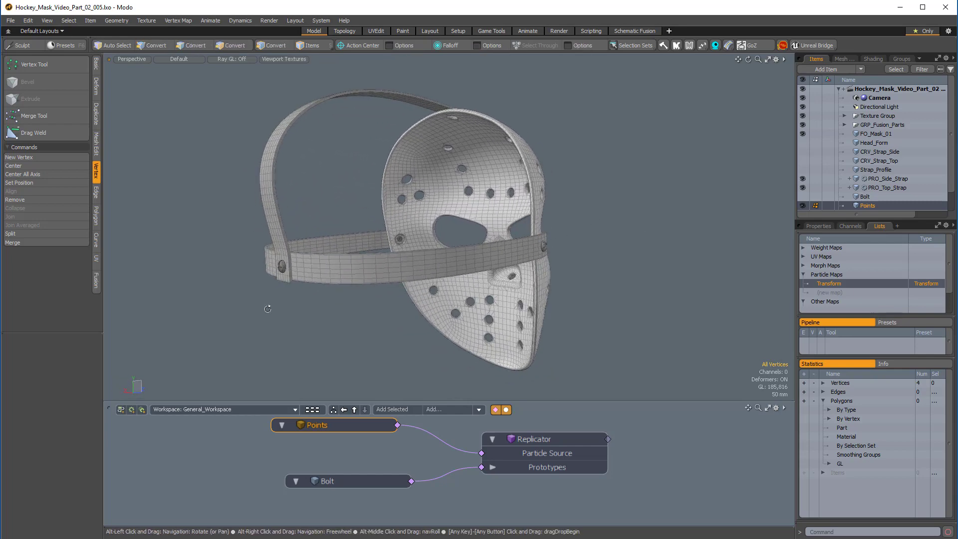
left_click_drag(268, 309, 420, 307, "alt")
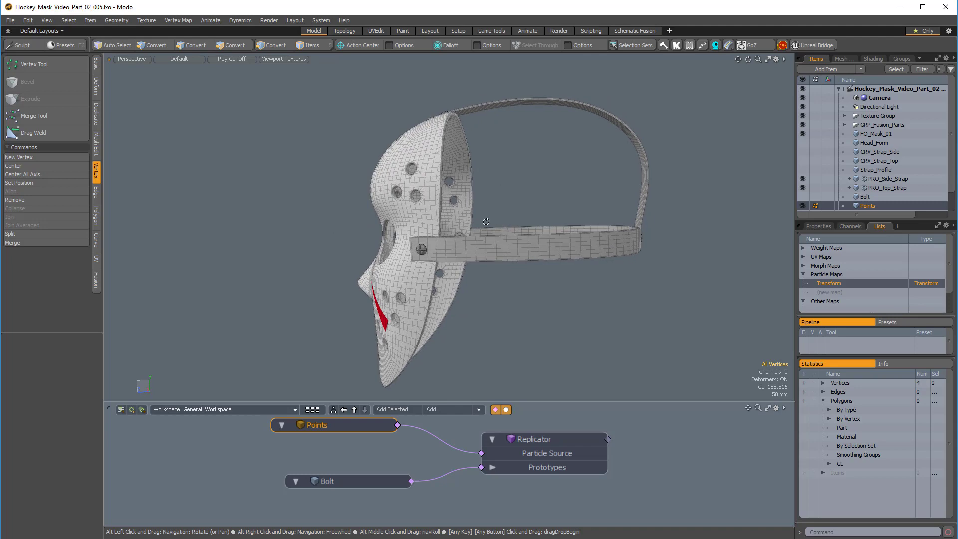
mouse_move(486, 221)
left_mouse_down("alt")
mouse_move(402, 198)
mouse_move(499, 251)
mouse_move(481, 216)
mouse_move(492, 220)
mouse_move(403, 281)
mouse_move(410, 240)
mouse_move(497, 233)
mouse_move(472, 224)
left_mouse_up("alt")
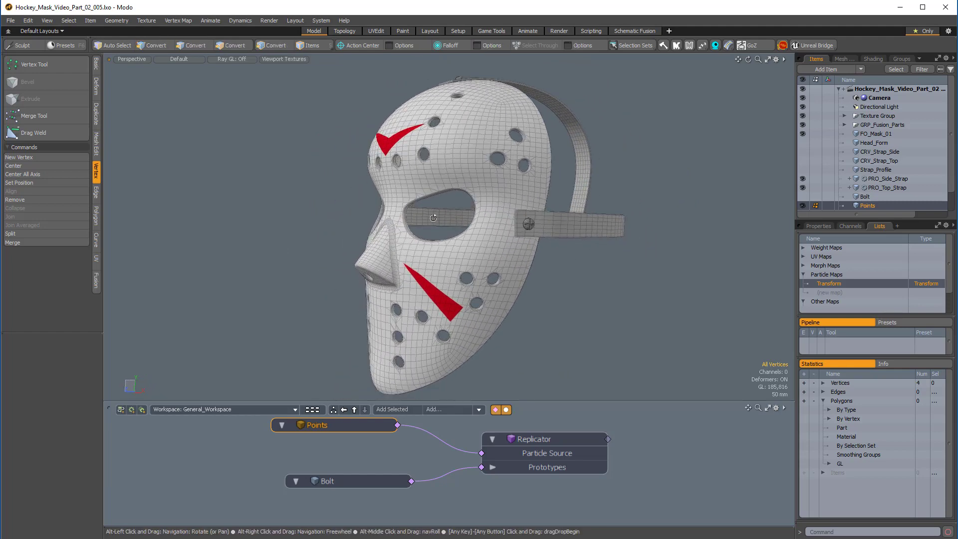
left_click_drag(359, 205, 504, 257, "alt")
left_click_drag(697, 241, 384, 260, "alt")
left_click_drag(560, 322, 505, 310, "alt+shift")
left_click_drag(504, 310, 470, 288, "ctrl+alt")
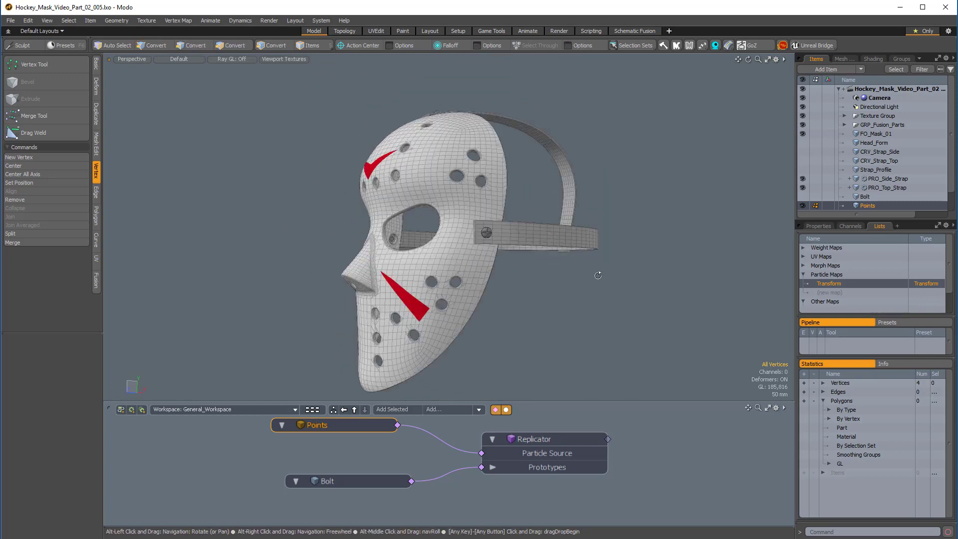
left_click_drag(408, 264, 515, 253, "alt")
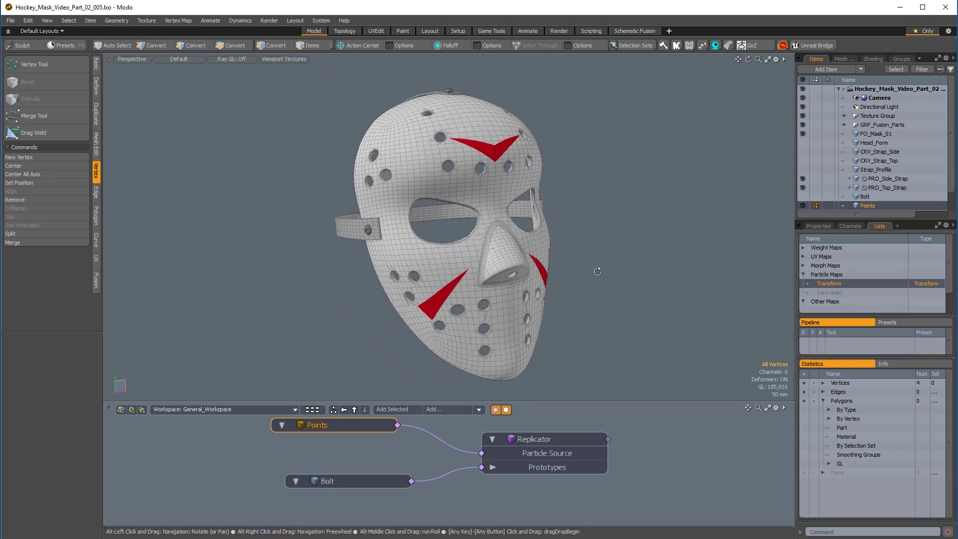